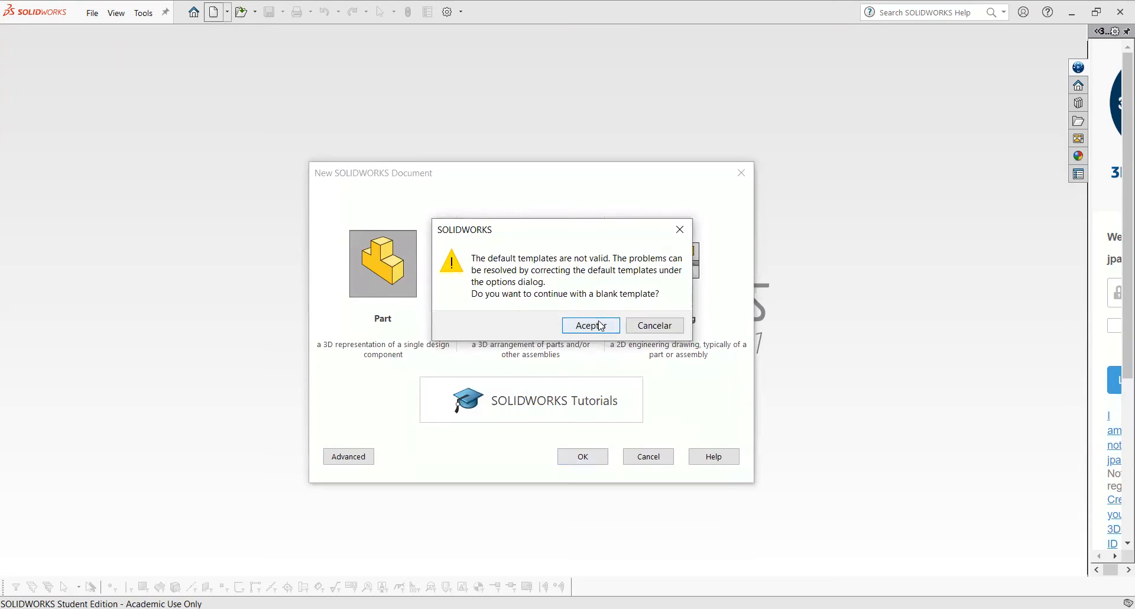
- Create the part with a blank template and start a sketch on the Front Plane
left_click(600, 325)
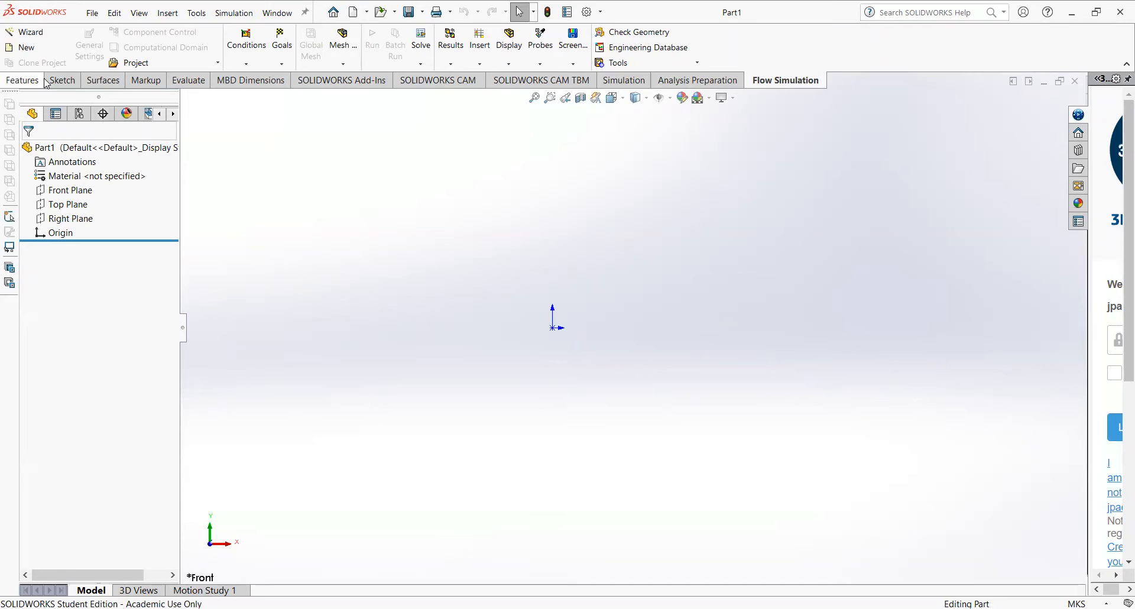
left_click(62, 79)
left_click(18, 39)
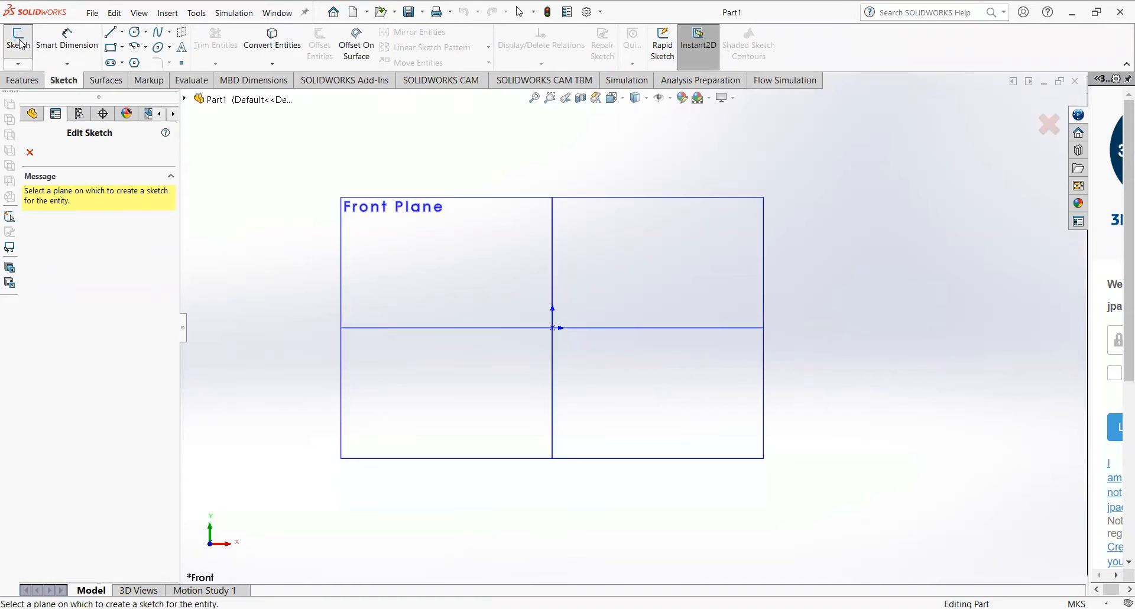
left_click(364, 216)
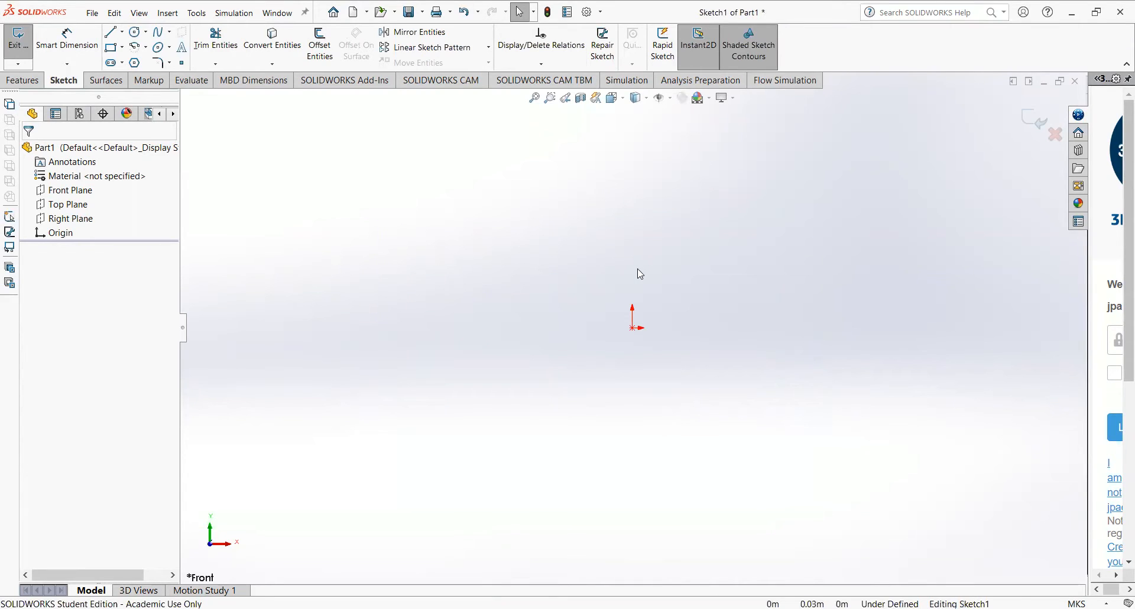
left_click(110, 35)
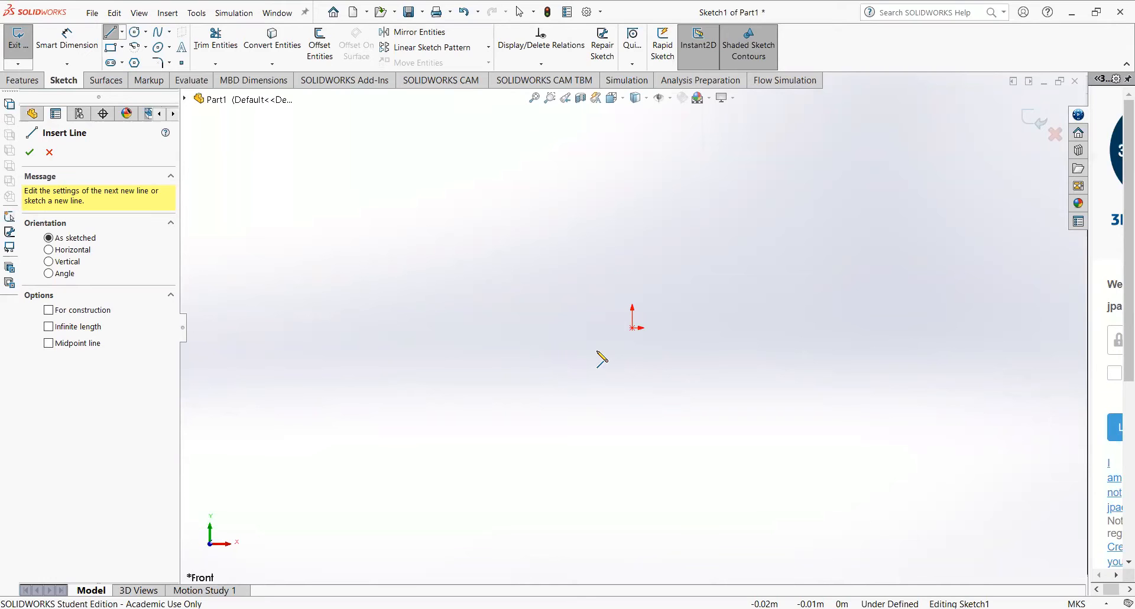
key("Escape")
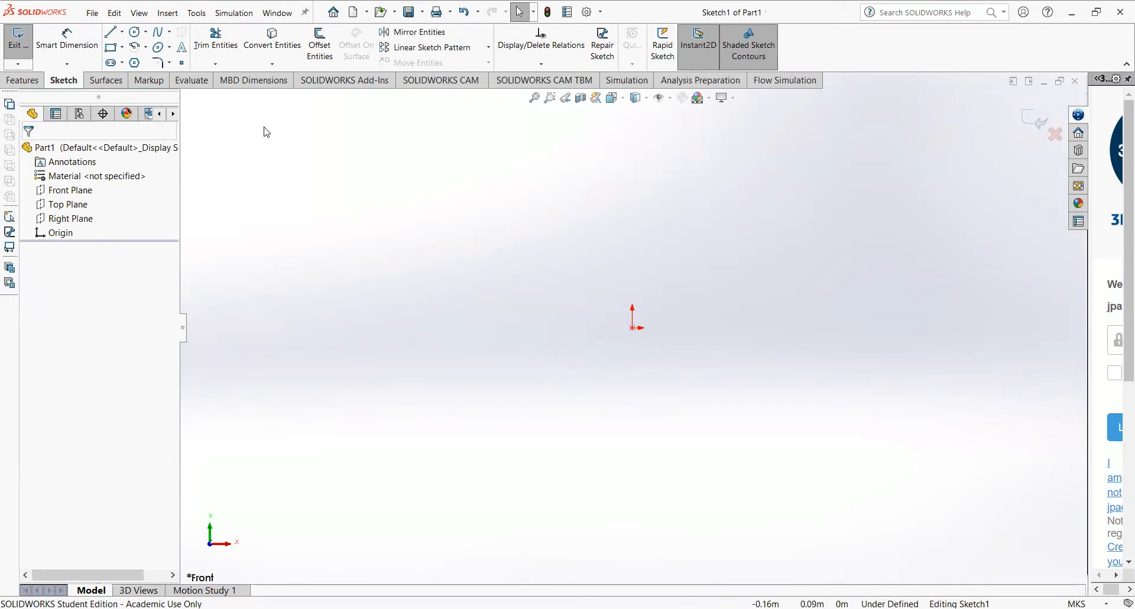
- Insert a single note reading "Sintesis de una diada impulsora" above the sketch origin
left_click(139, 13)
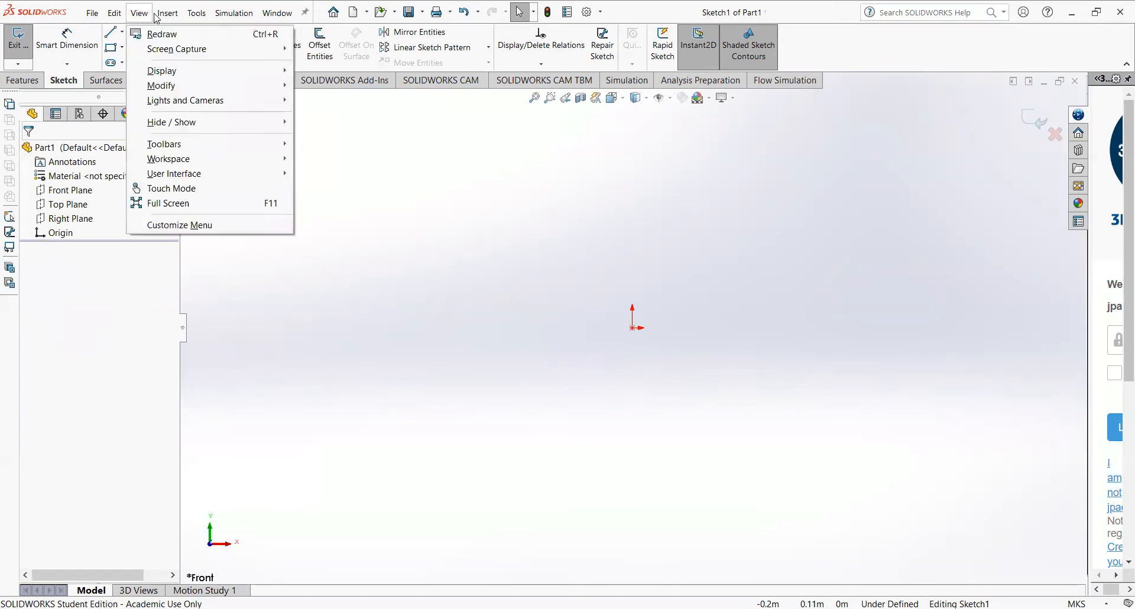
mouse_move(167, 13)
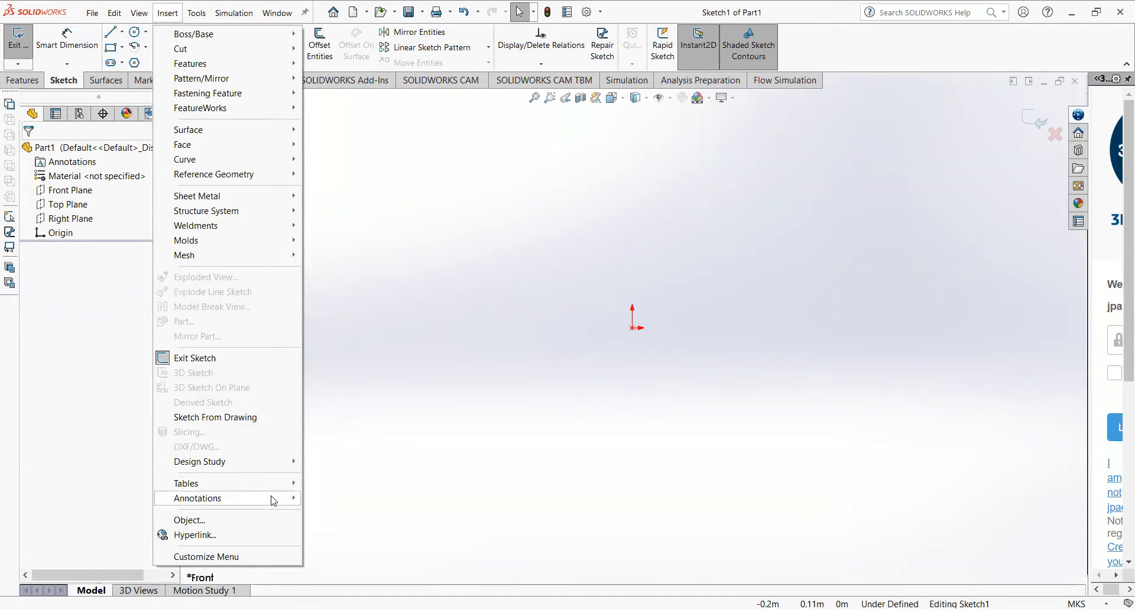
left_click(328, 319)
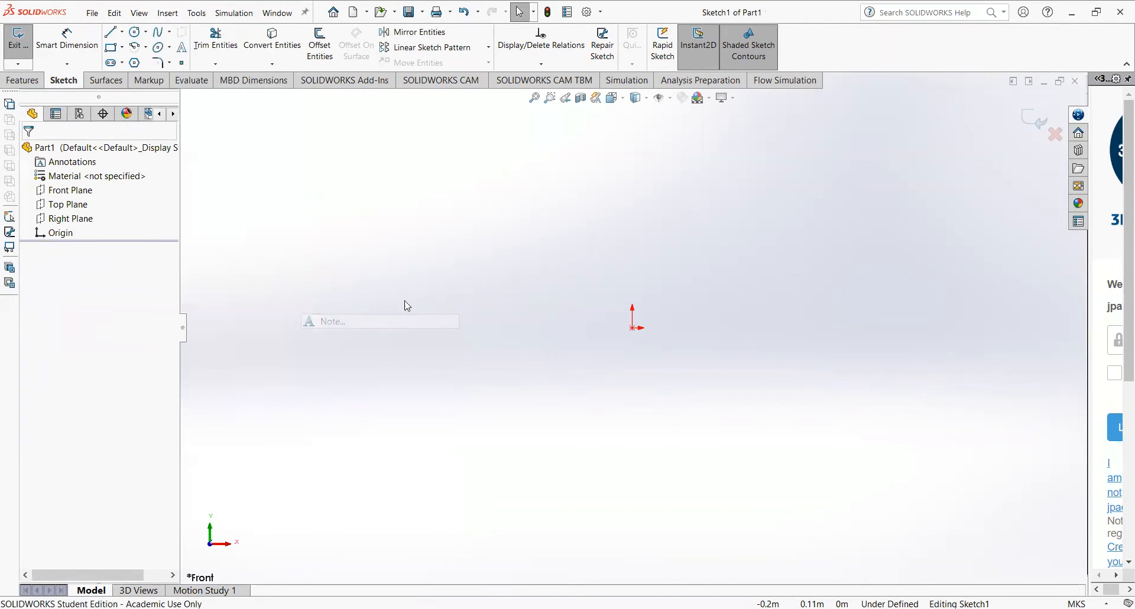
left_click(489, 136)
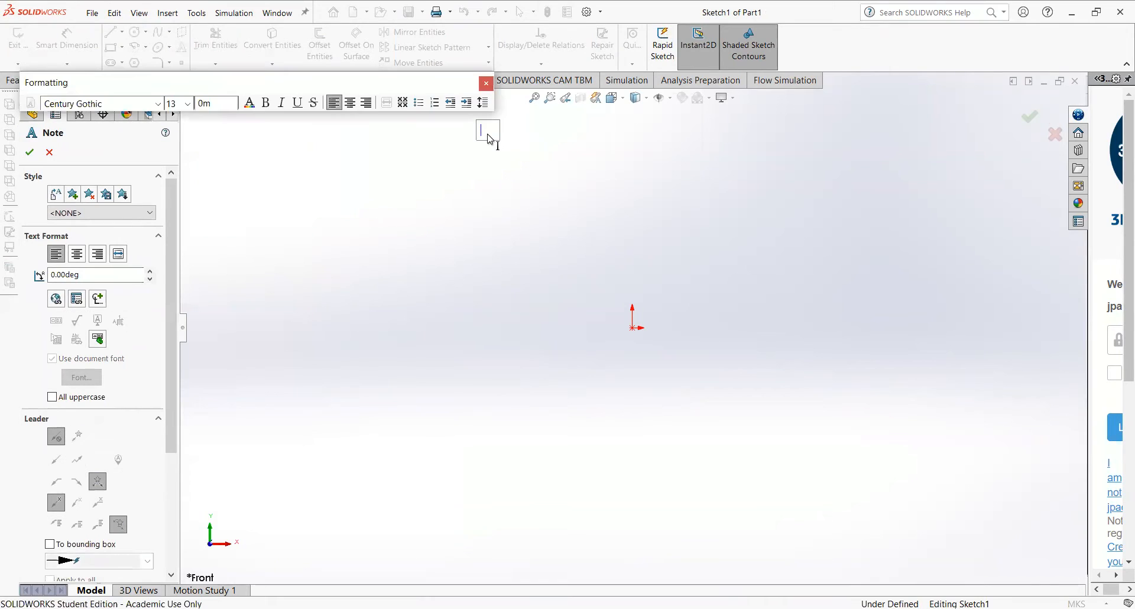
type("Sintesis de una diada impulsora")
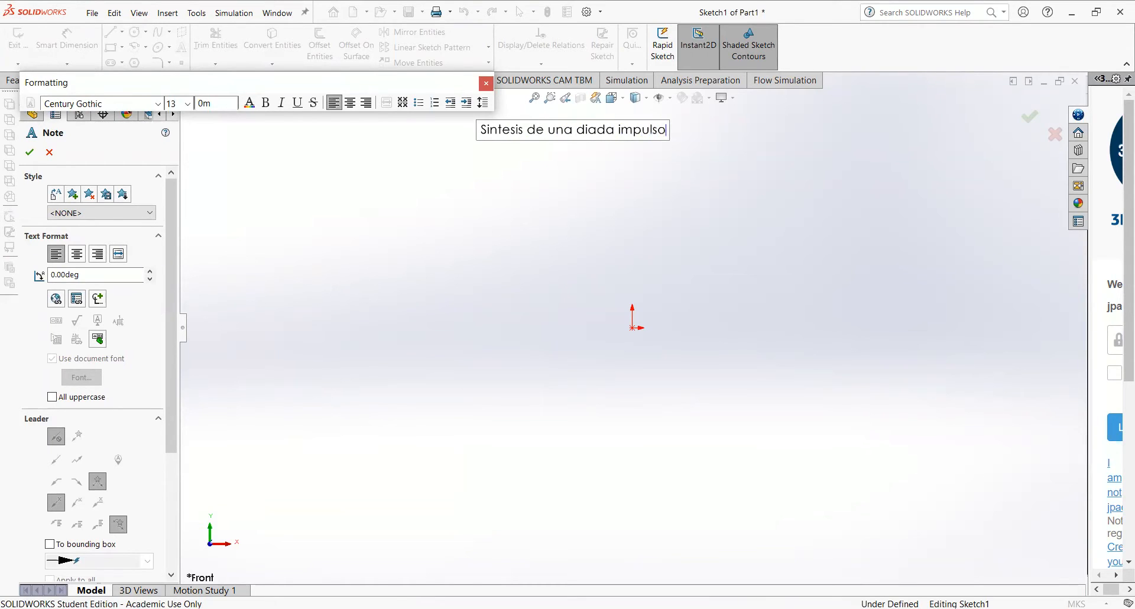
left_click(726, 162)
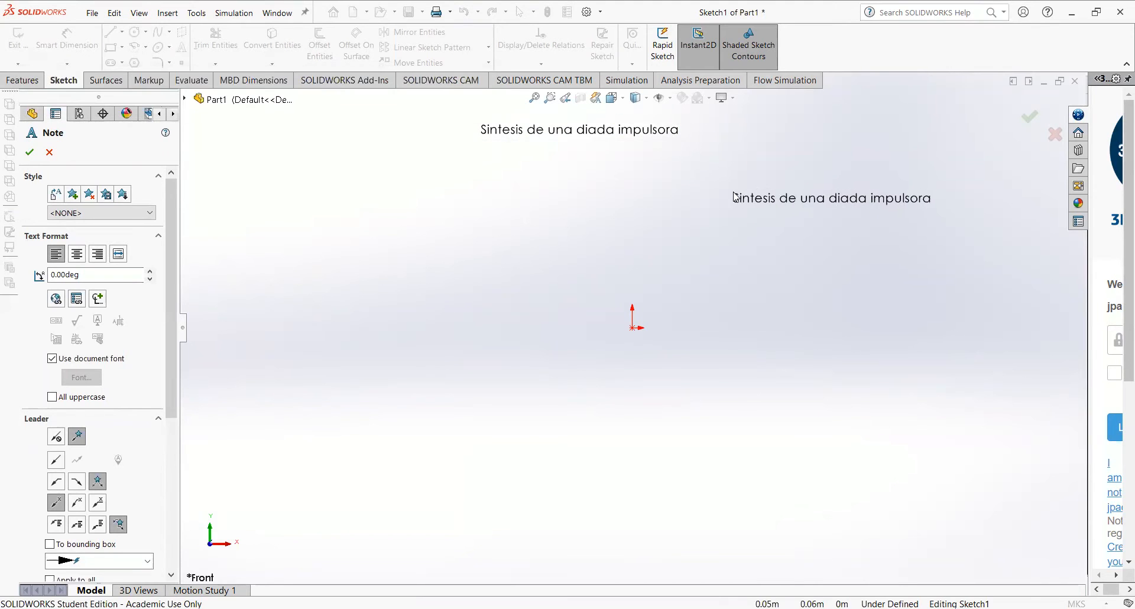
key("Escape")
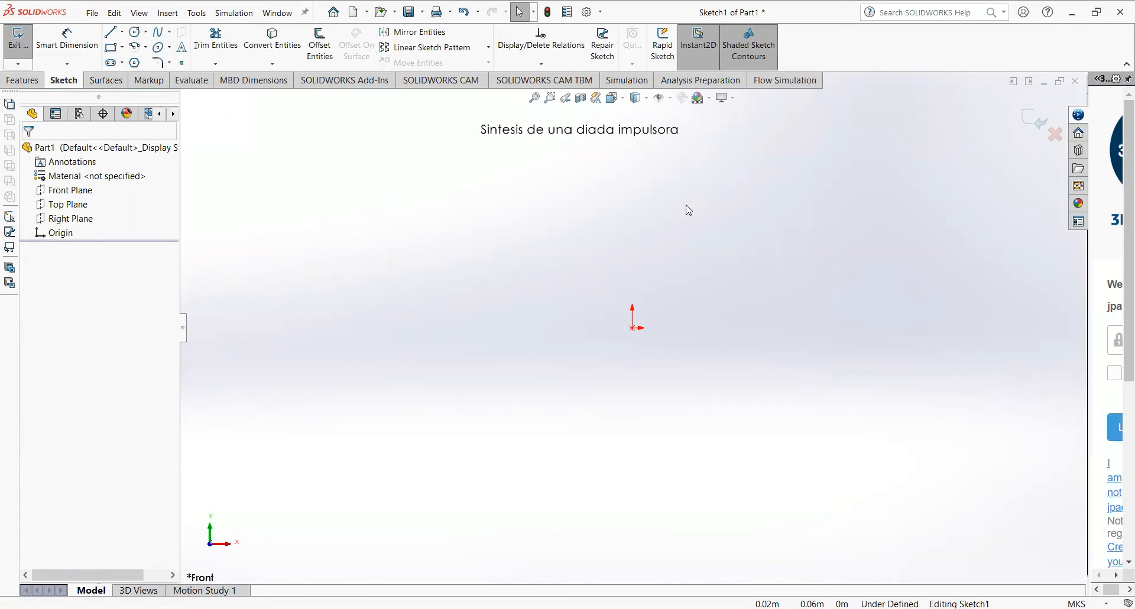
- Sketch a line about 120 mm long from the origin, running left and slightly upward
left_click(107, 36)
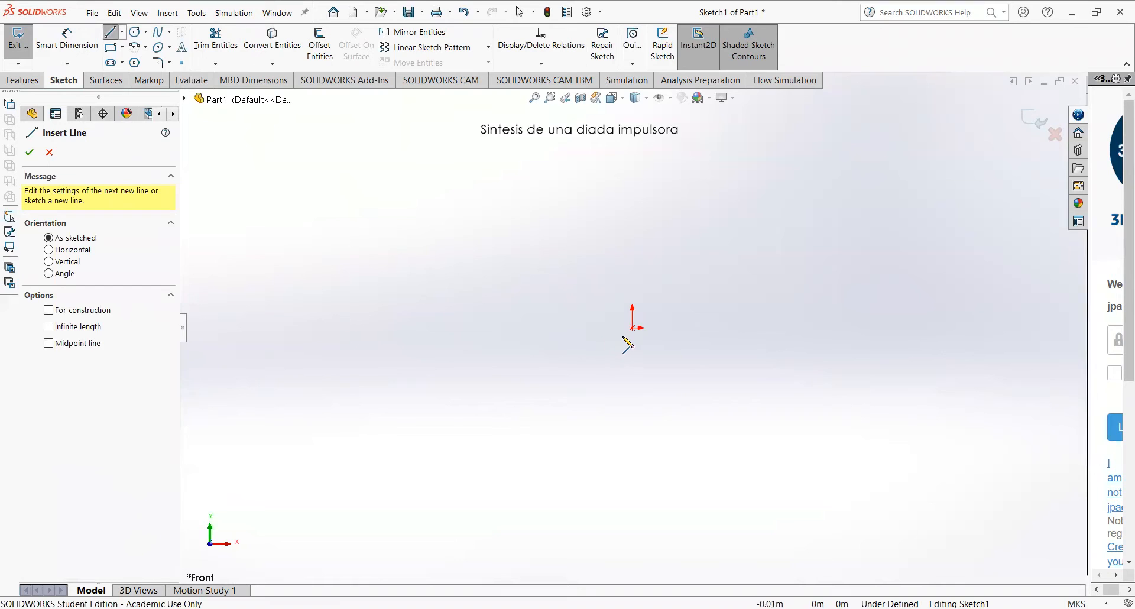
left_click(632, 328)
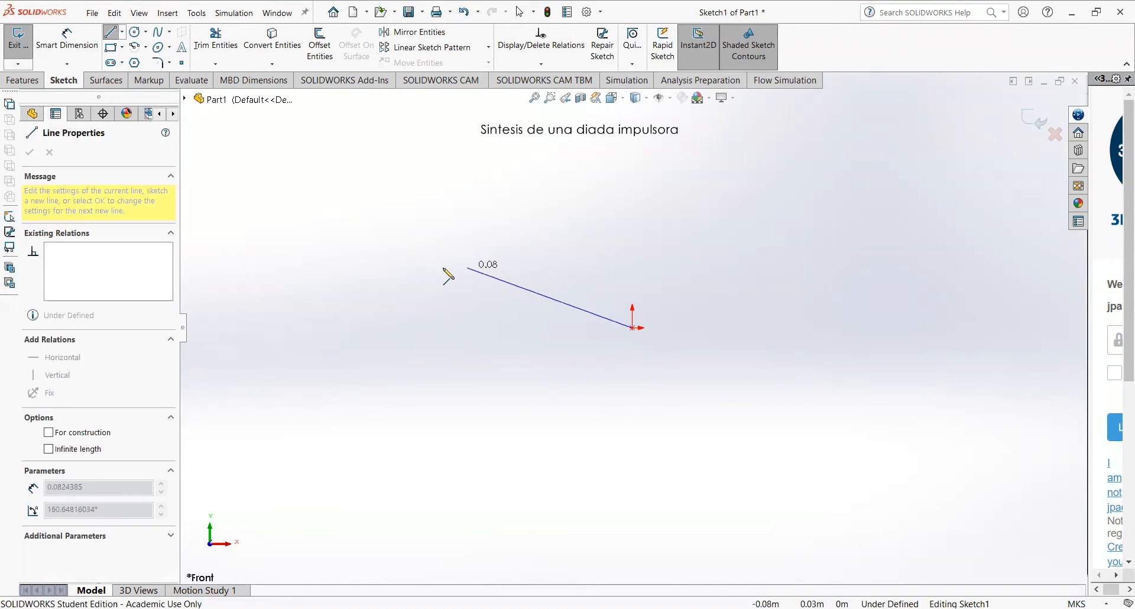
left_click(373, 279)
key("Escape")
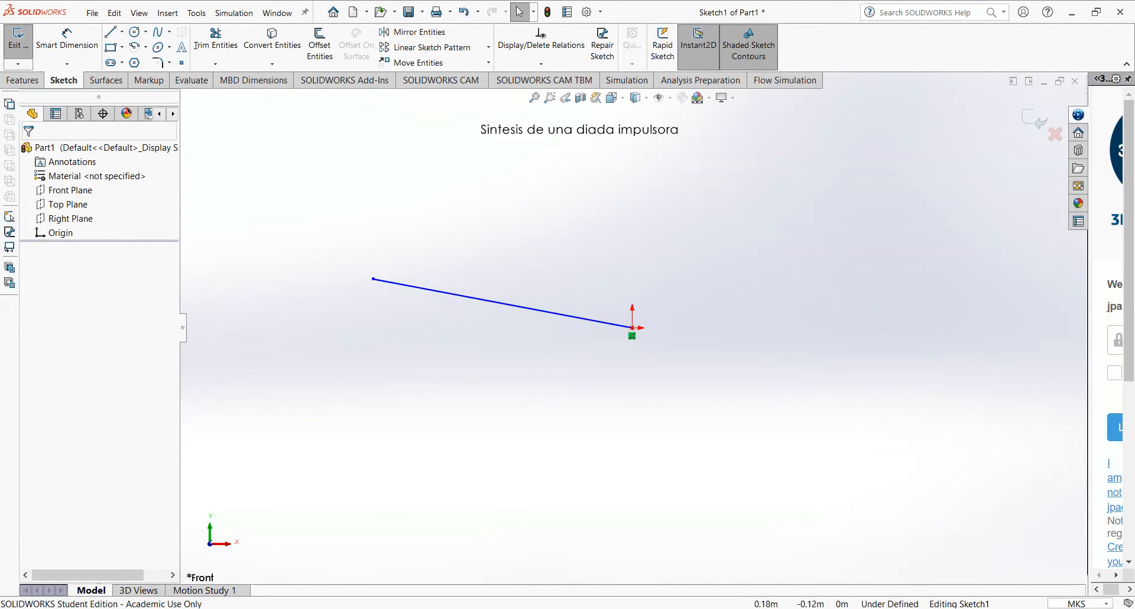
- Change the document's unit system to MMGS and reopen the line sketch for editing
left_click(1081, 603)
left_click(1052, 551)
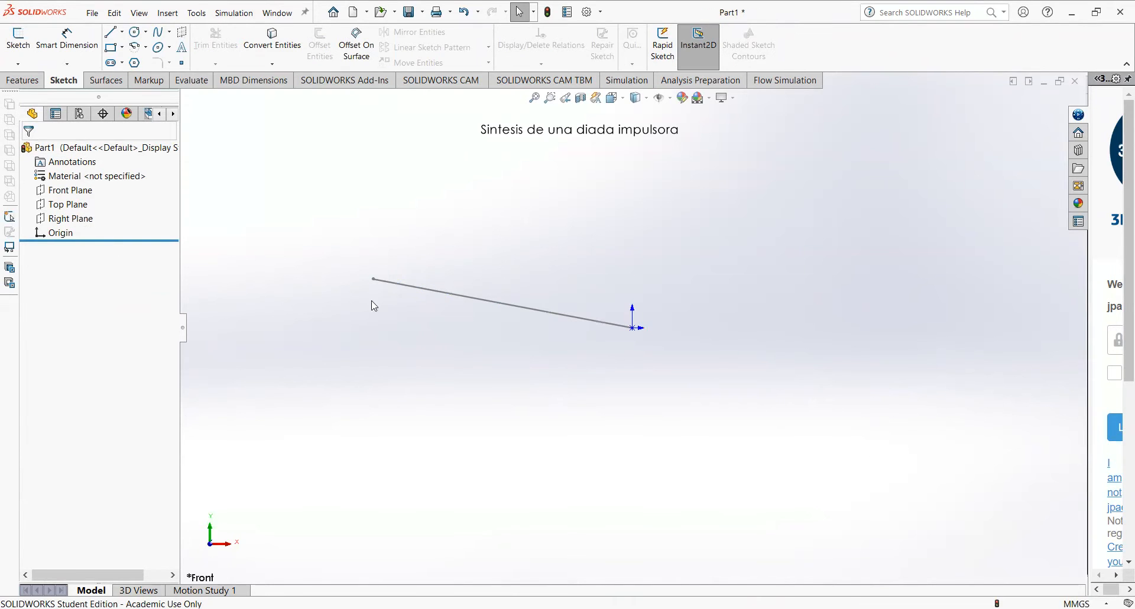
right_click(400, 290)
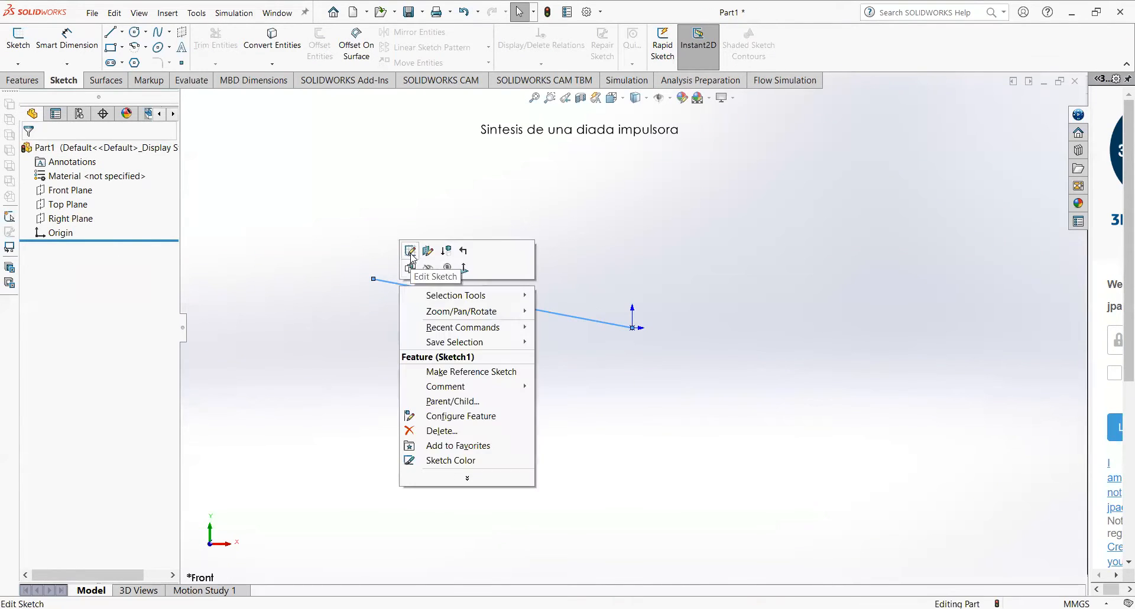
left_click(410, 251)
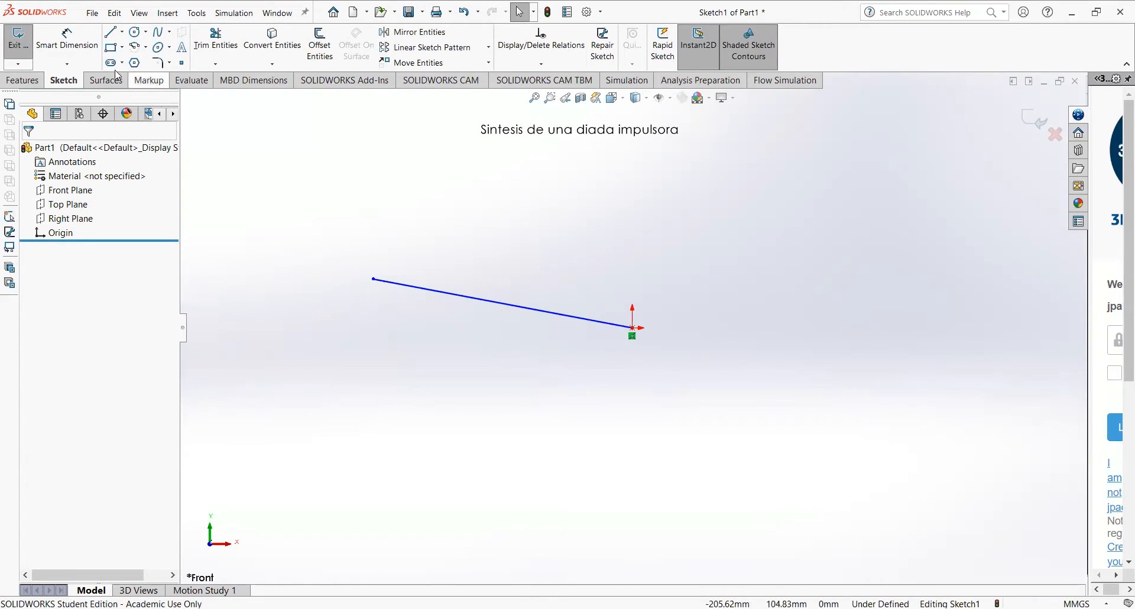
- Sketch a second line about 130 mm long from the origin, steeply up and left, and move the note clear of it
left_click(110, 31)
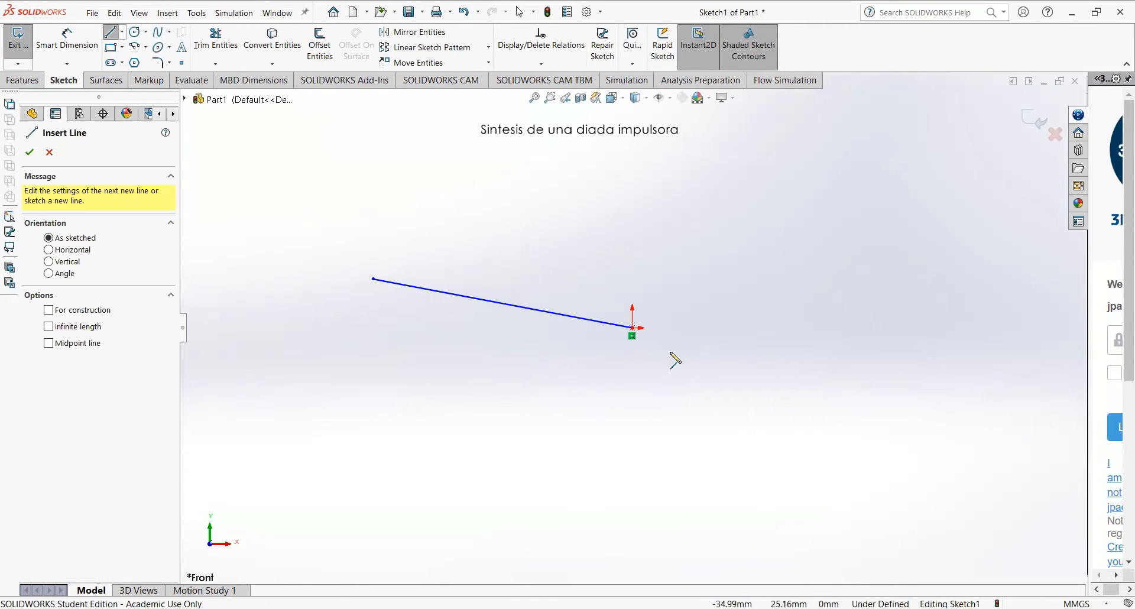
left_click(633, 328)
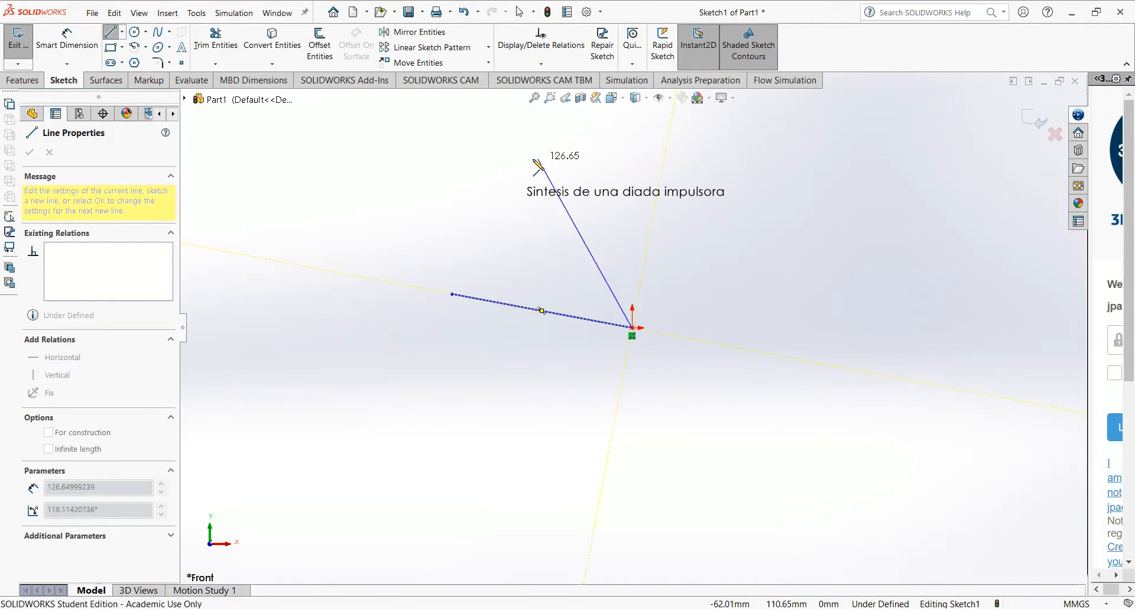
left_click(527, 160)
key("Escape")
key("Escape")
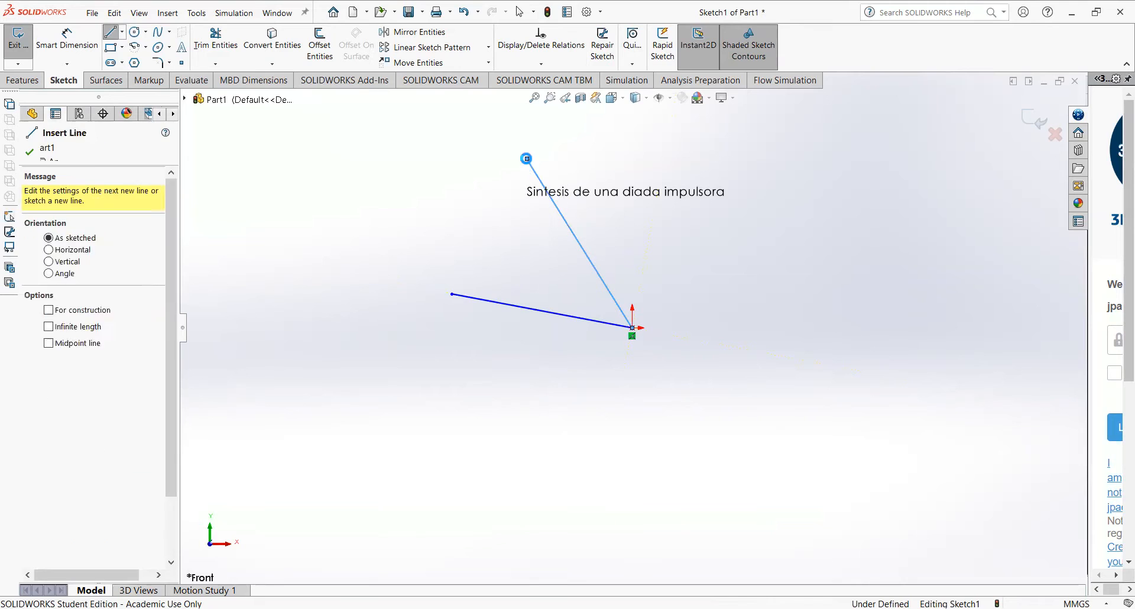
left_click_drag(673, 195, 825, 145)
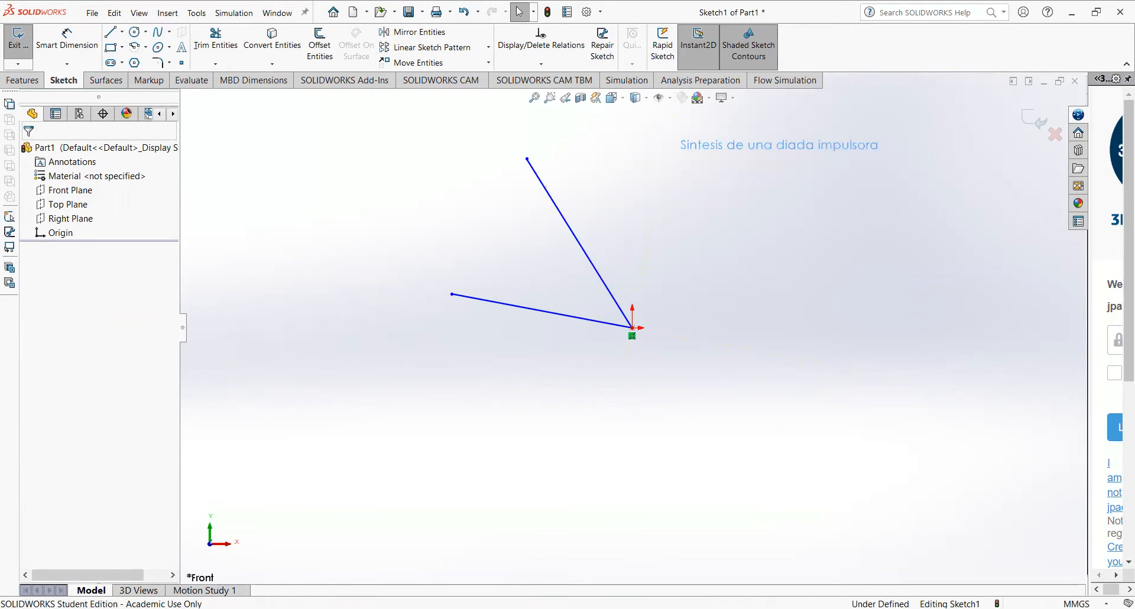
- Add an aligned length dimension below the shallow lower line
left_click(81, 54)
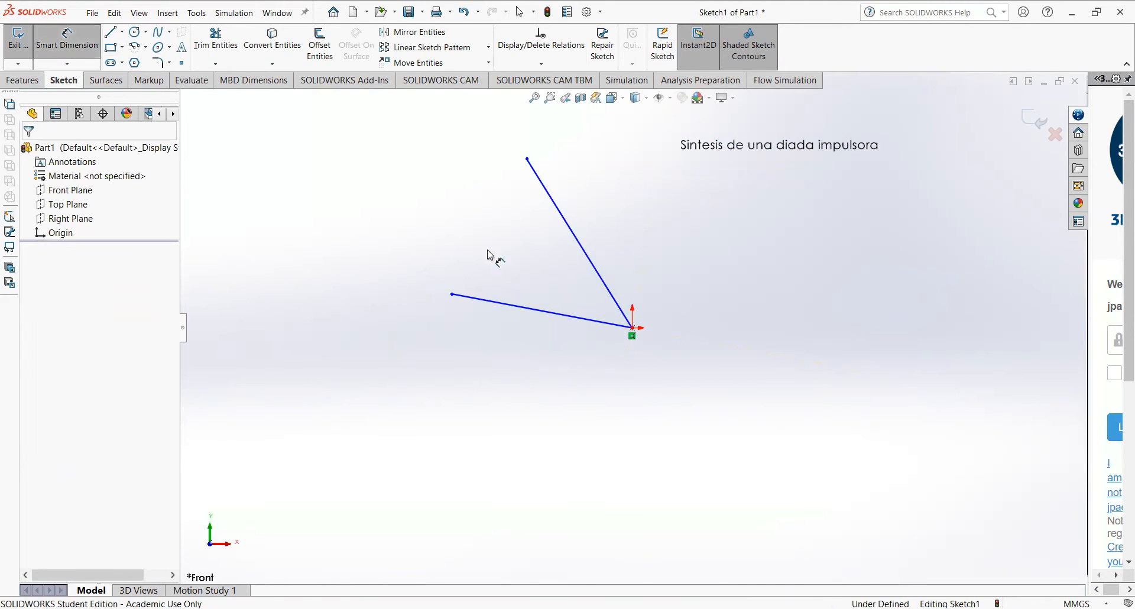
left_click(550, 312)
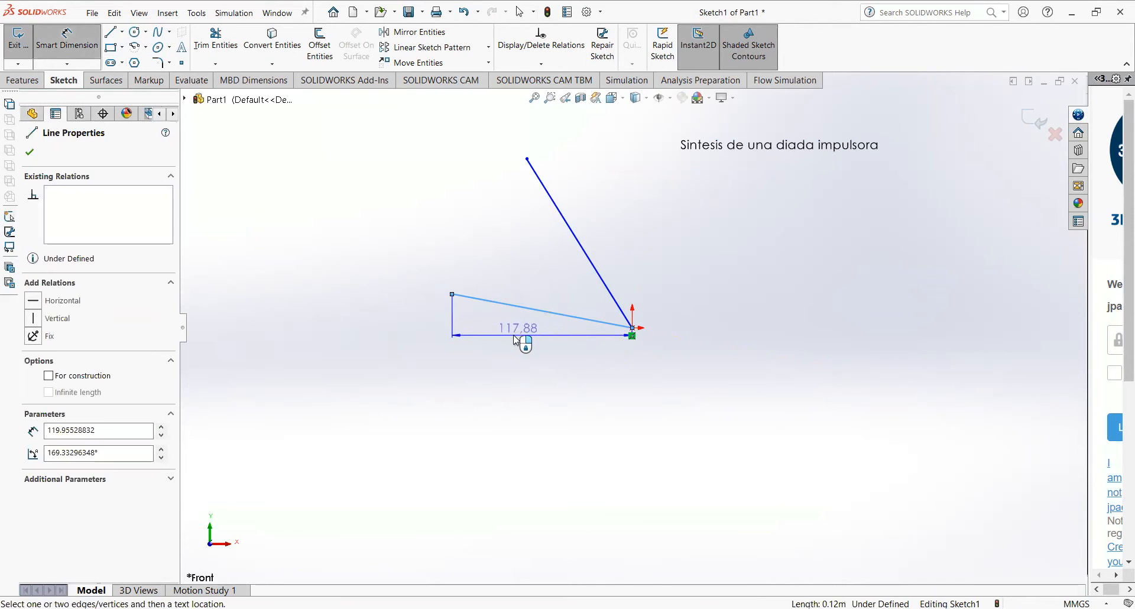
left_click(480, 330)
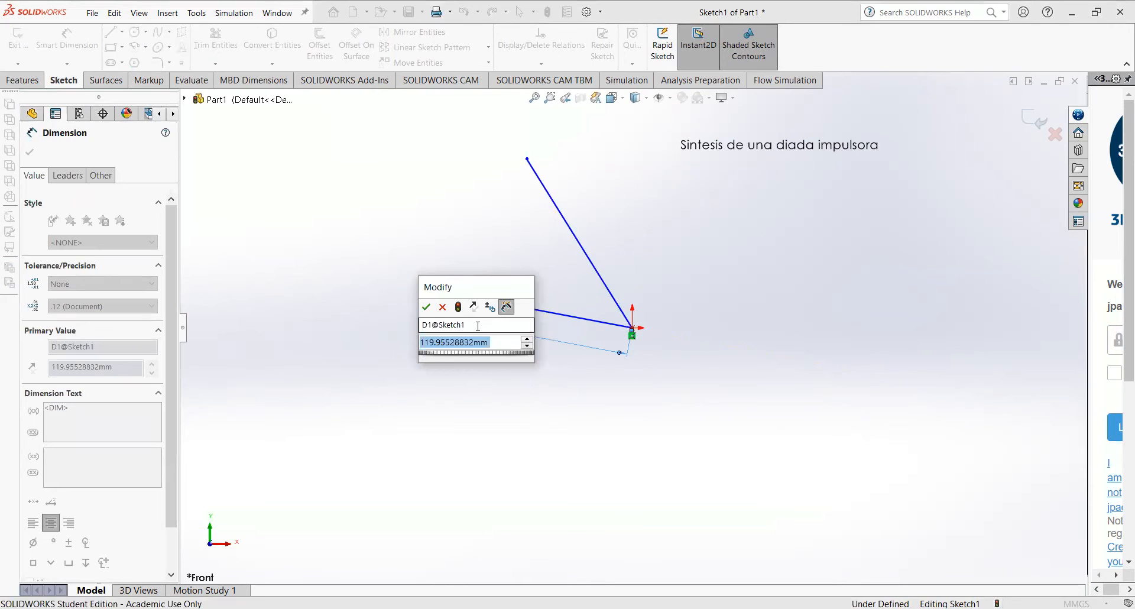
key("Return")
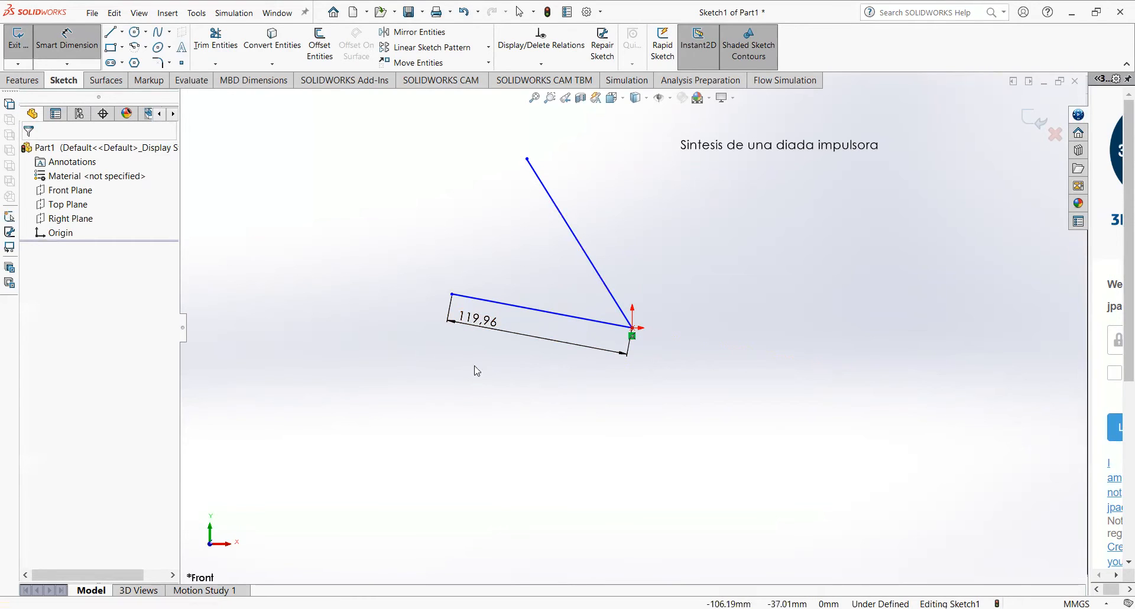
key("Escape")
- Set the lower line's length to 120 mm
double_click(487, 330)
type("1")
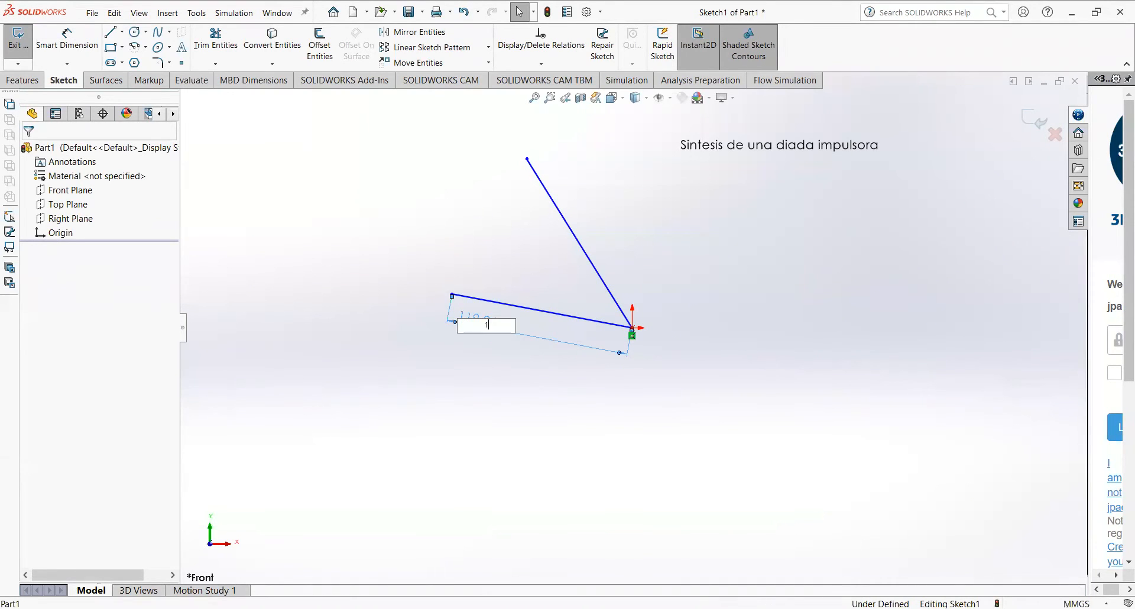
type("20")
key("Return")
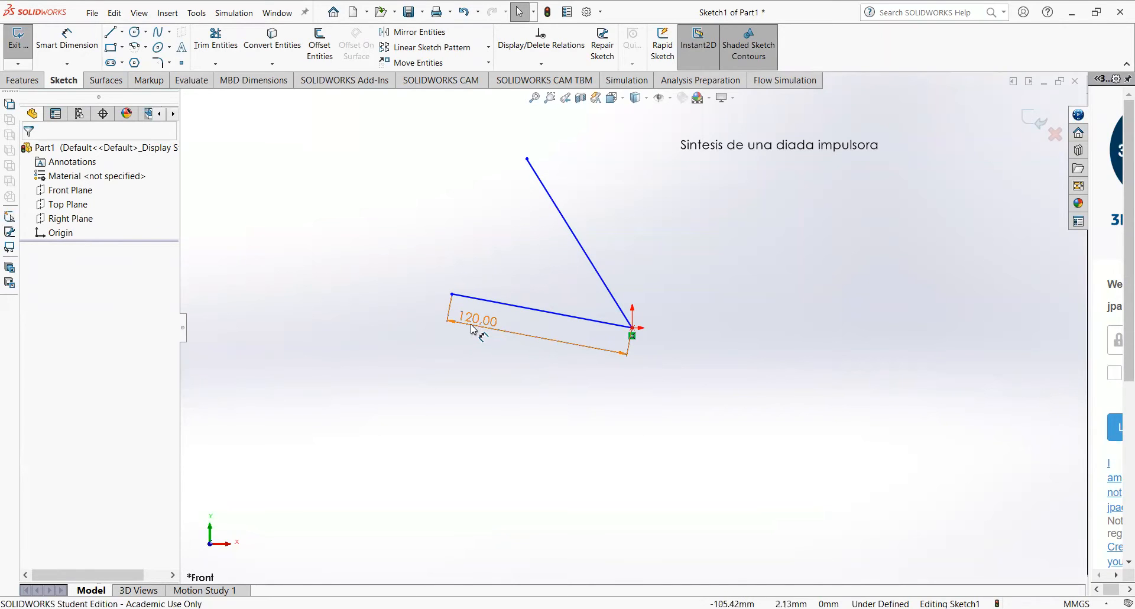
- Set the lower line's length to 300 mm
double_click(493, 325)
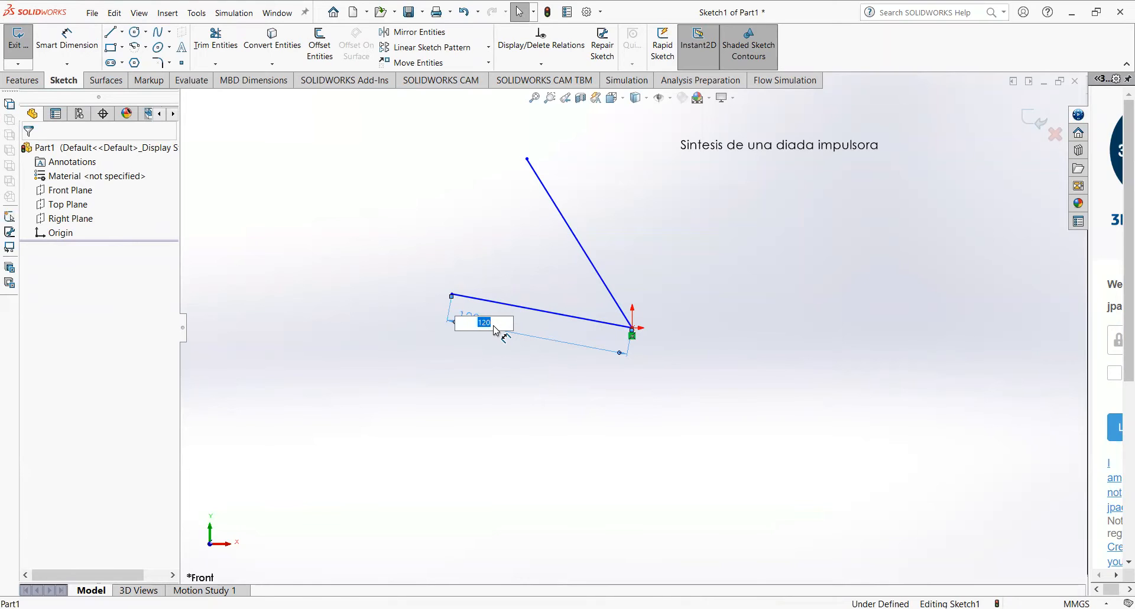
type("300")
key("Return")
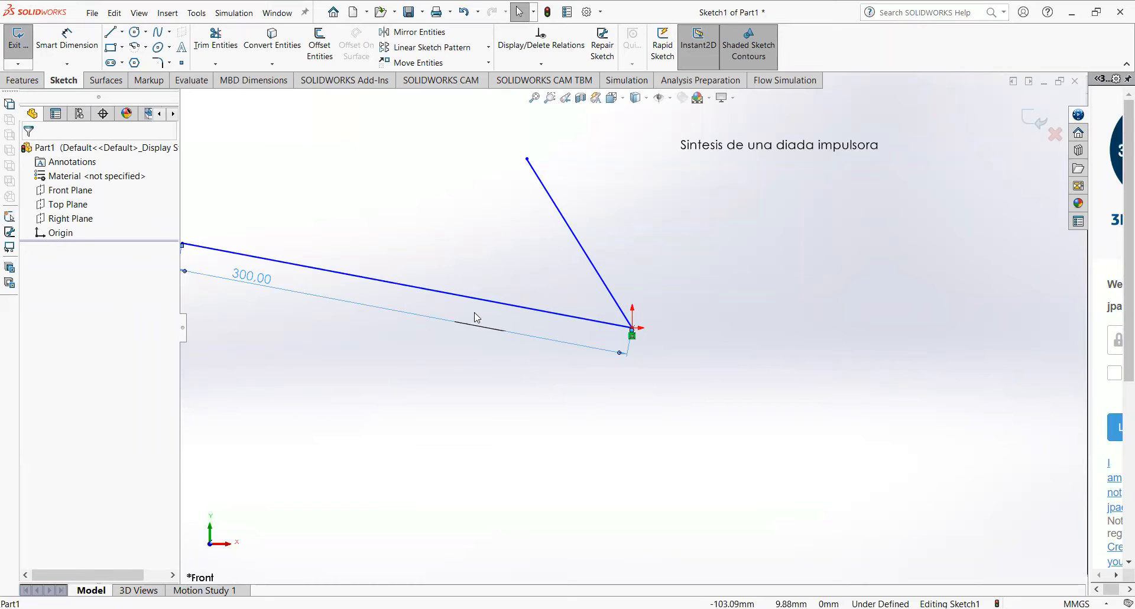
- Make the two lines from the origin equal in length with an Equal relation
scroll(477, 315, "up", 4)
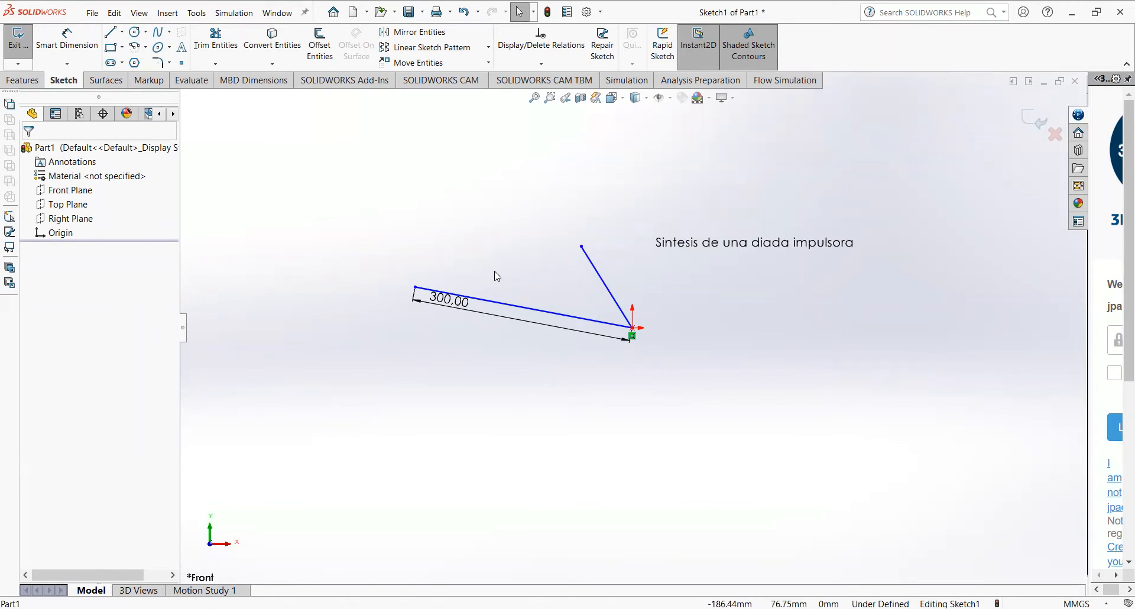
left_click(572, 317)
left_click(611, 293, "ctrl")
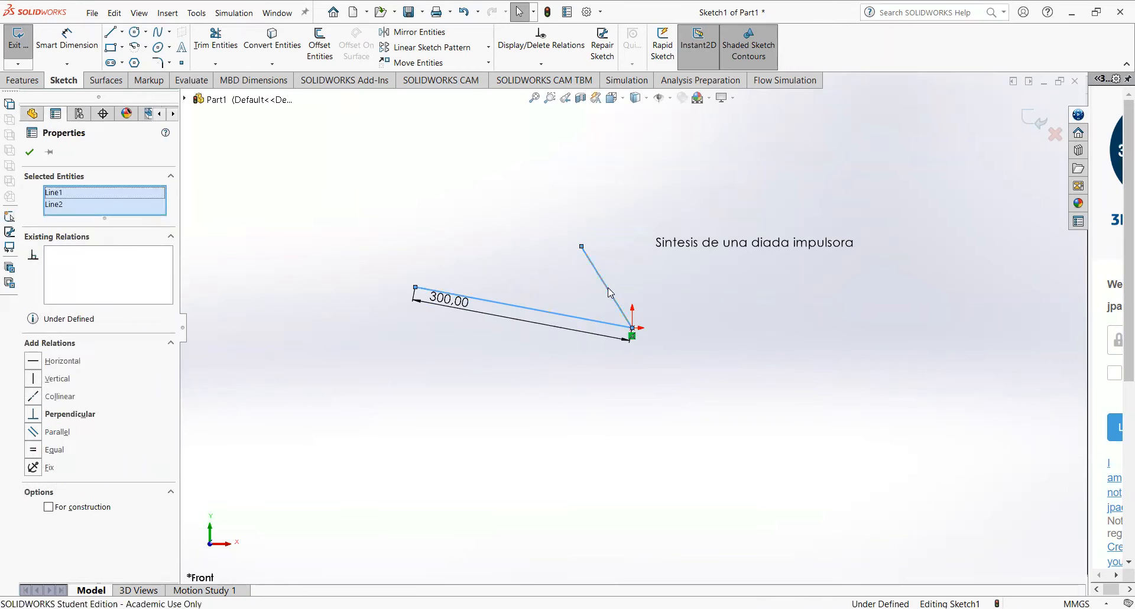
left_click(731, 235)
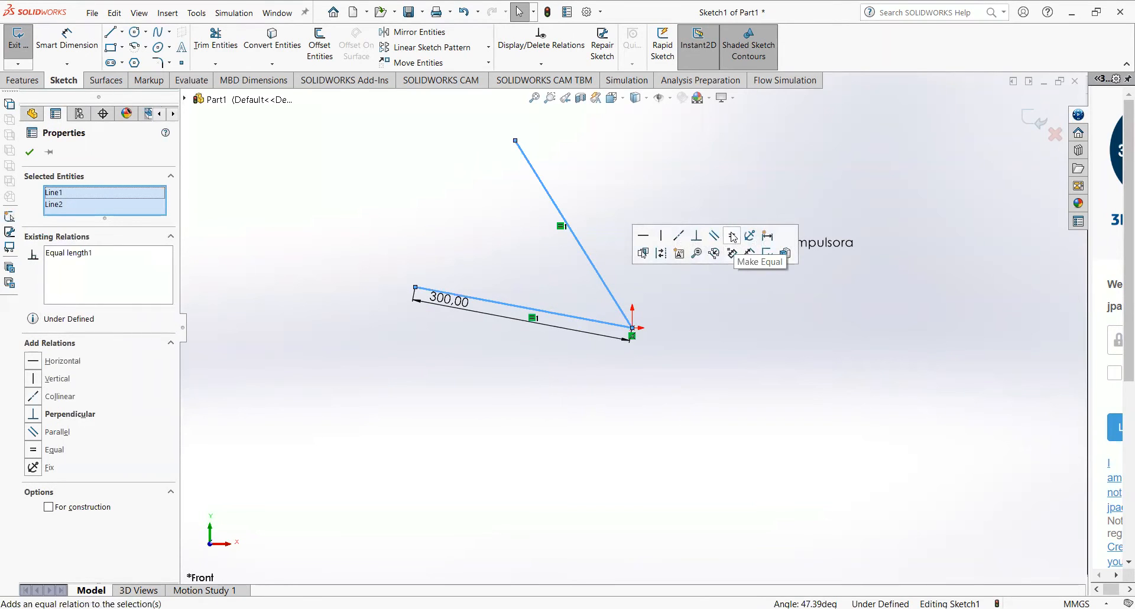
left_click(739, 373)
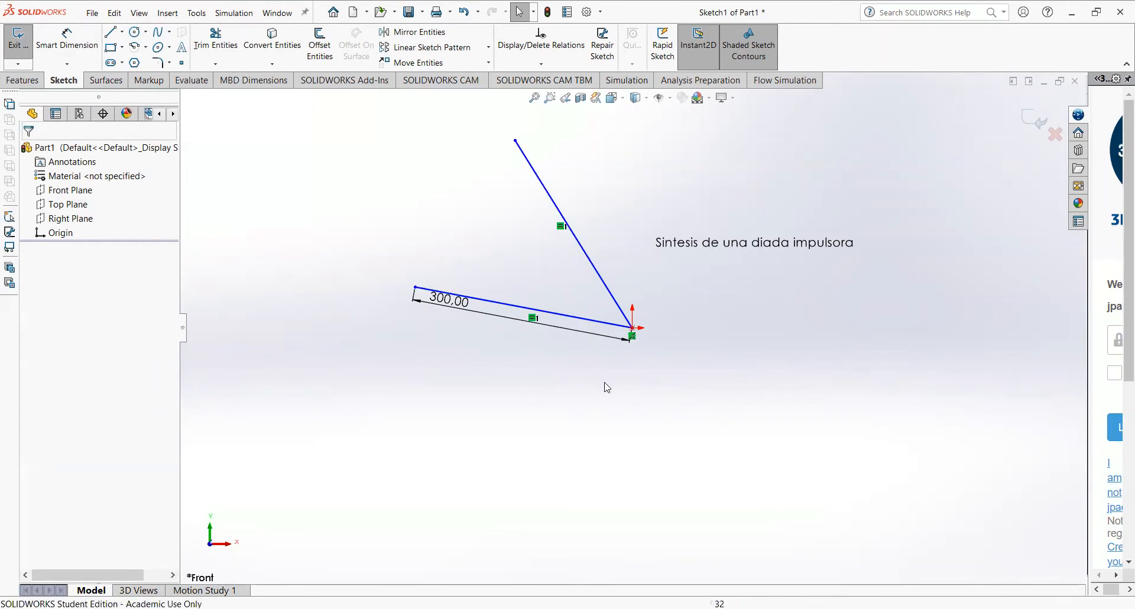
- Sketch a horizontal centerline about 295 mm long from the origin, ending below the free end of the lower line
left_click(121, 31)
left_click(131, 63)
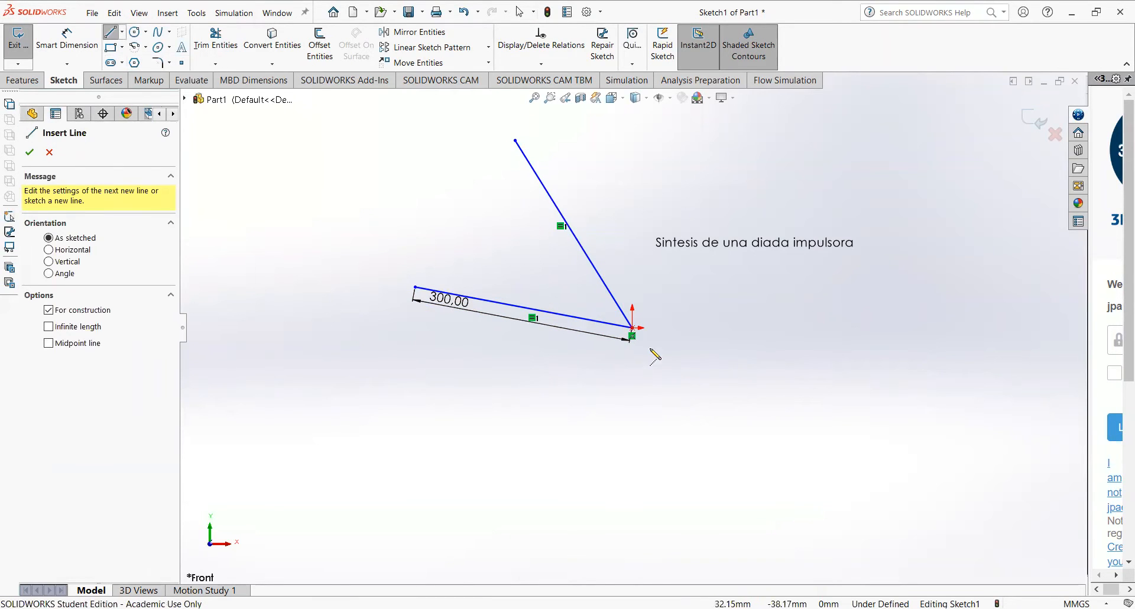
scroll(635, 335, "up", 1)
left_click(632, 328)
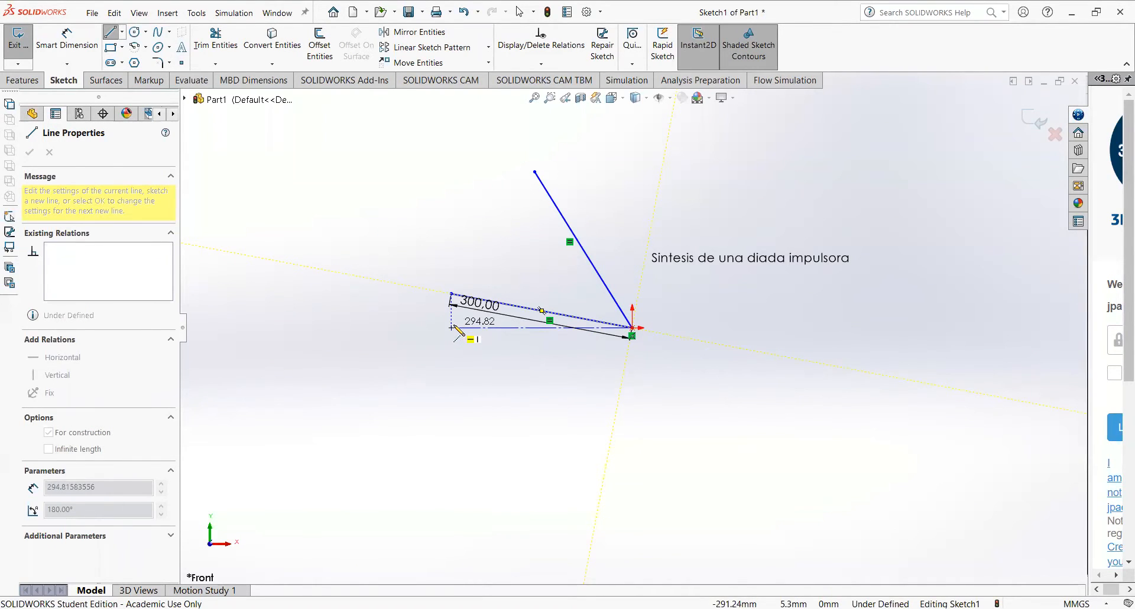
left_click(452, 327)
key("Escape")
key("Escape")
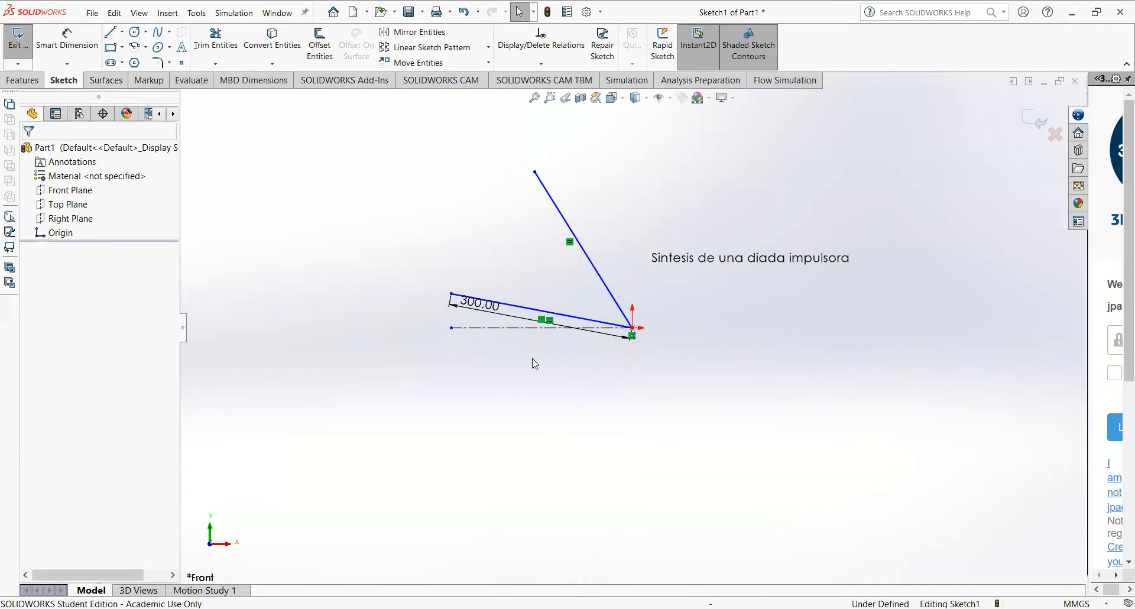
- Dimension the angle between the horizontal centerline and the lower 300 mm line as 10°
scroll(566, 325, "down", 2)
scroll(566, 324, "down", 2)
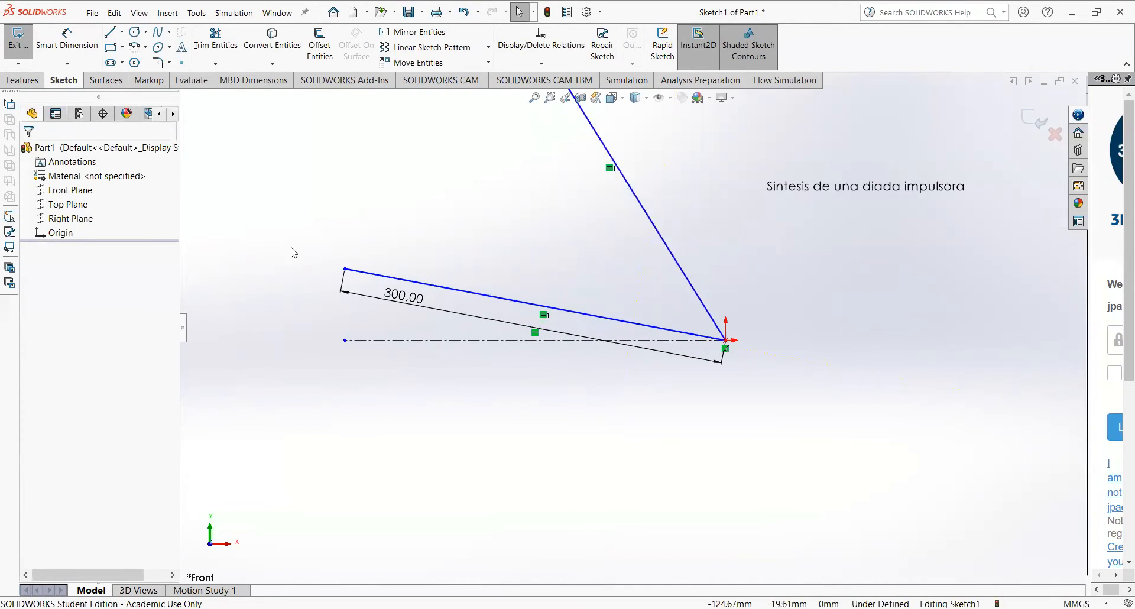
left_click(67, 38)
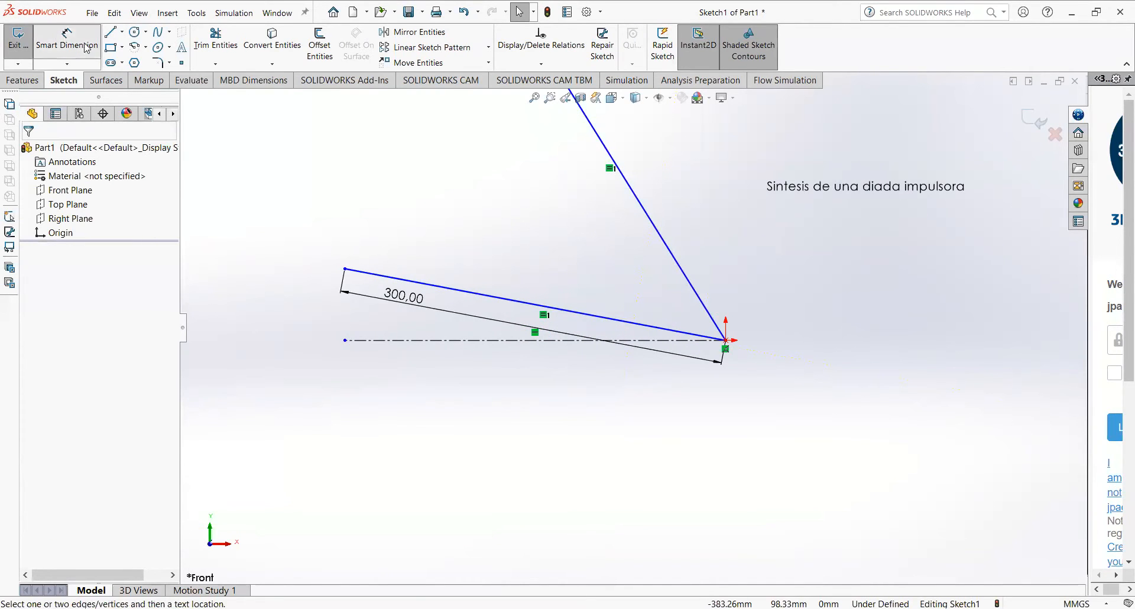
left_click(631, 342)
left_click(680, 331)
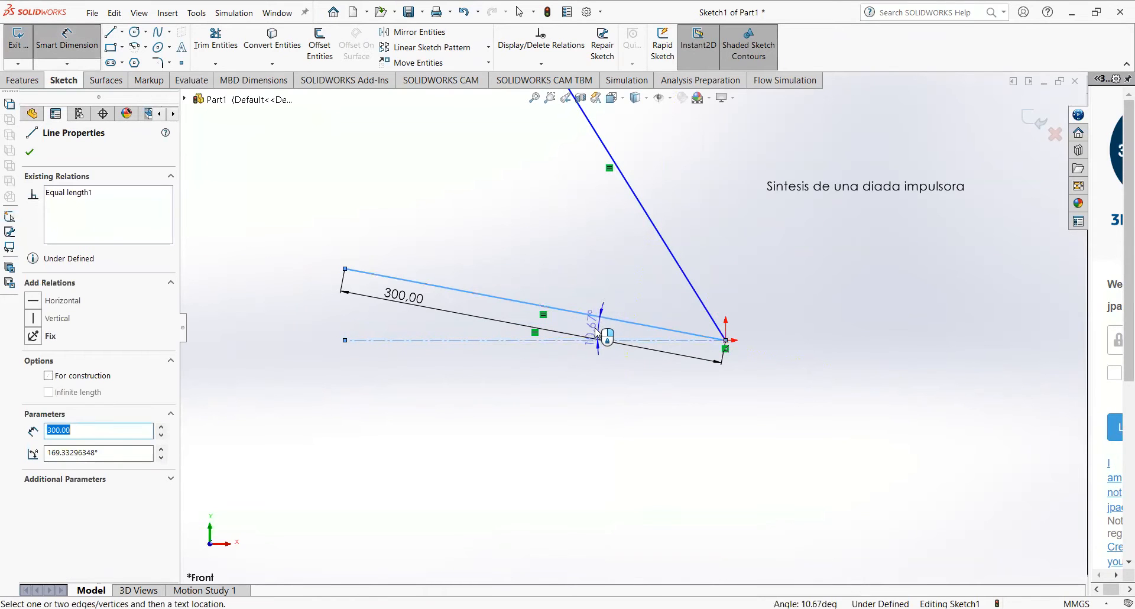
left_click(586, 326)
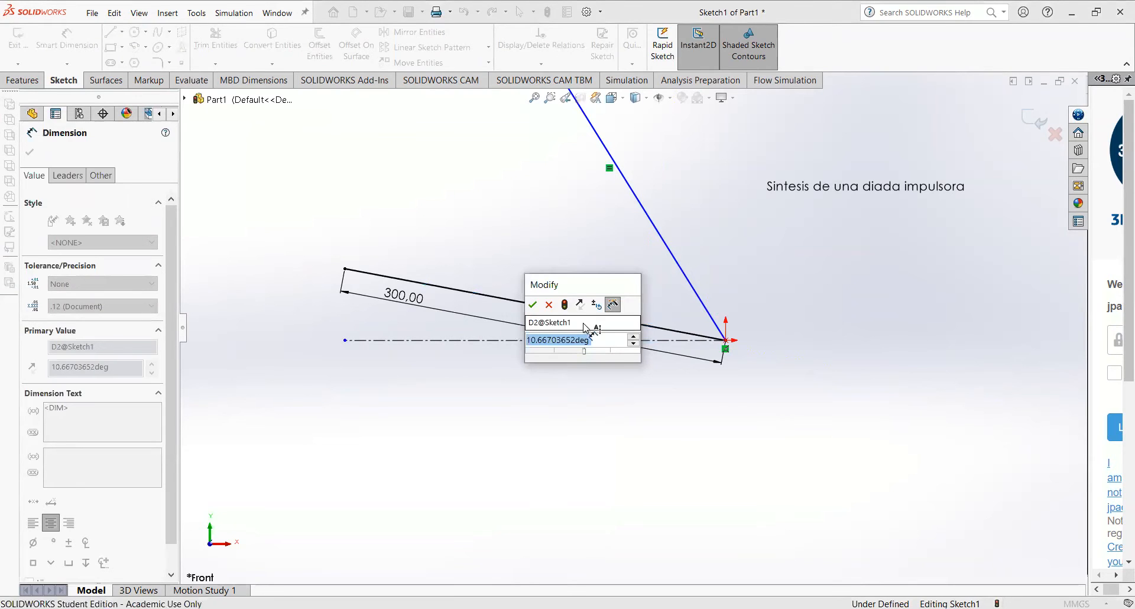
type("10")
key("Return")
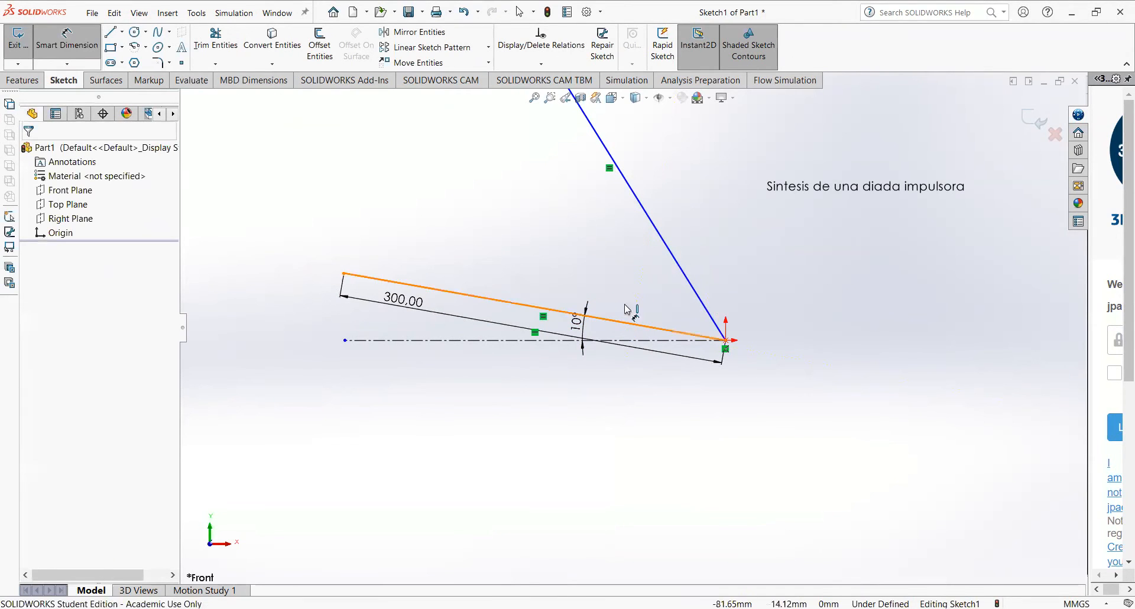
- Dimension the angle between the lower line and the steep upper line as 47.5°
left_click(628, 322)
left_click(671, 245)
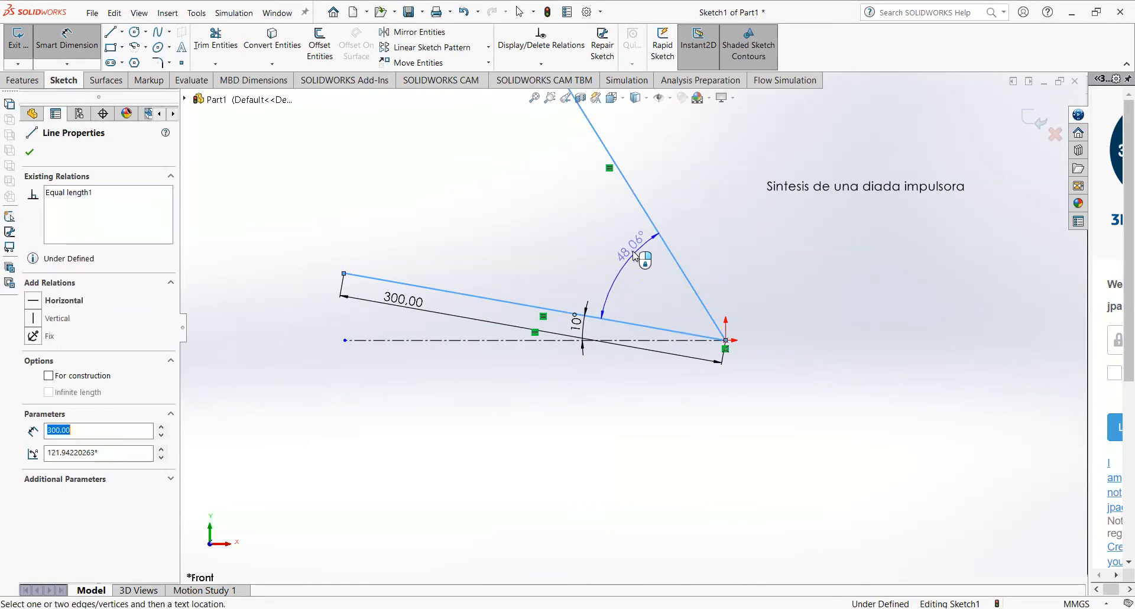
left_click(635, 254)
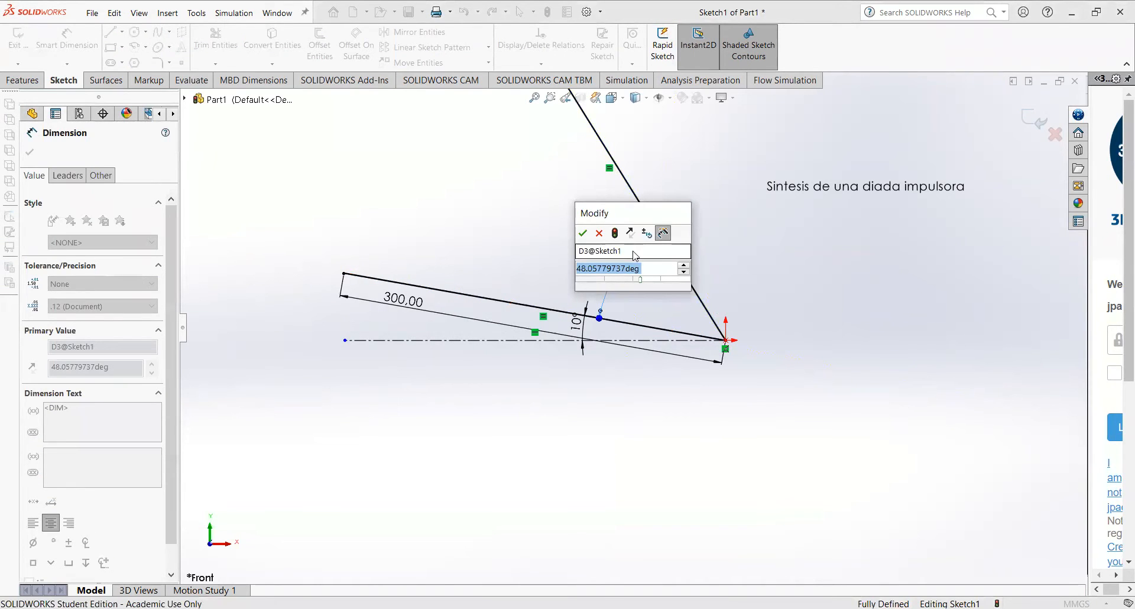
type("47.5")
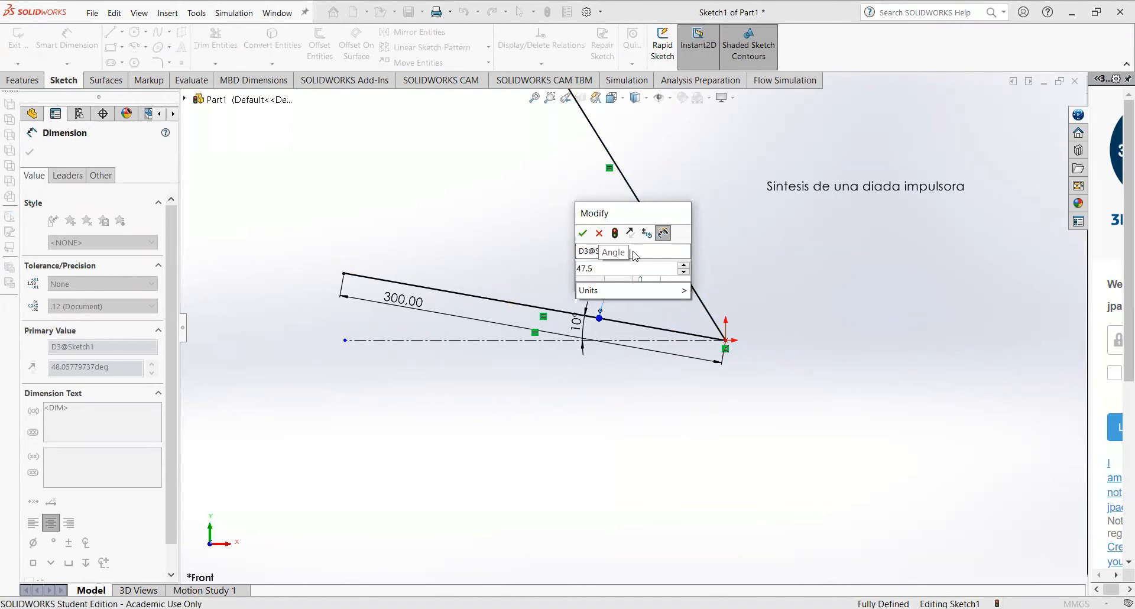
key("Return")
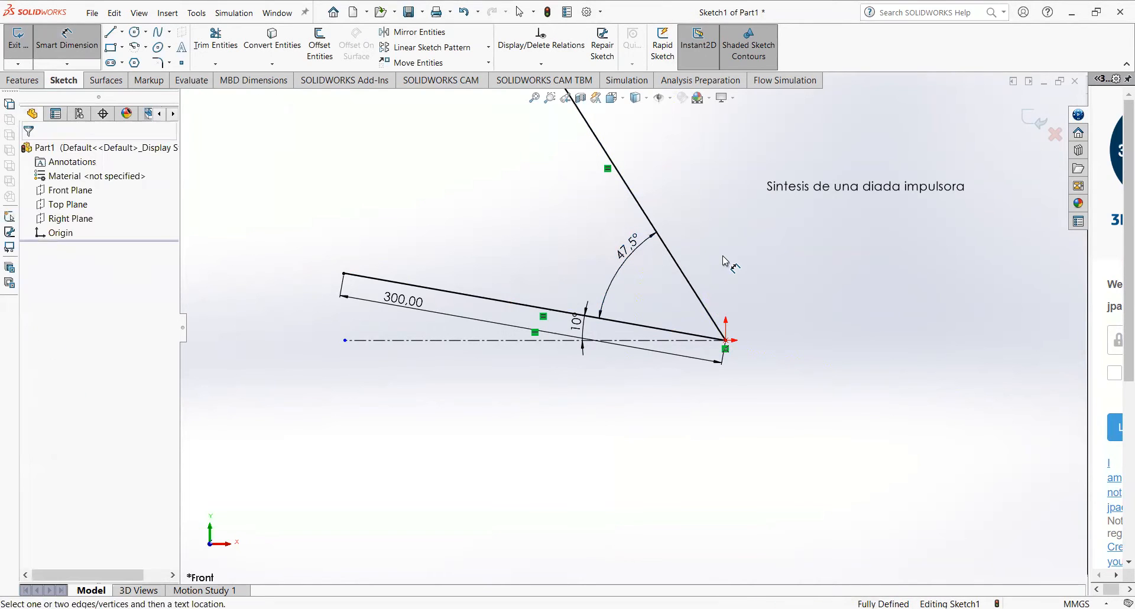
scroll(762, 269, "up", 3)
scroll(760, 270, "up", 1)
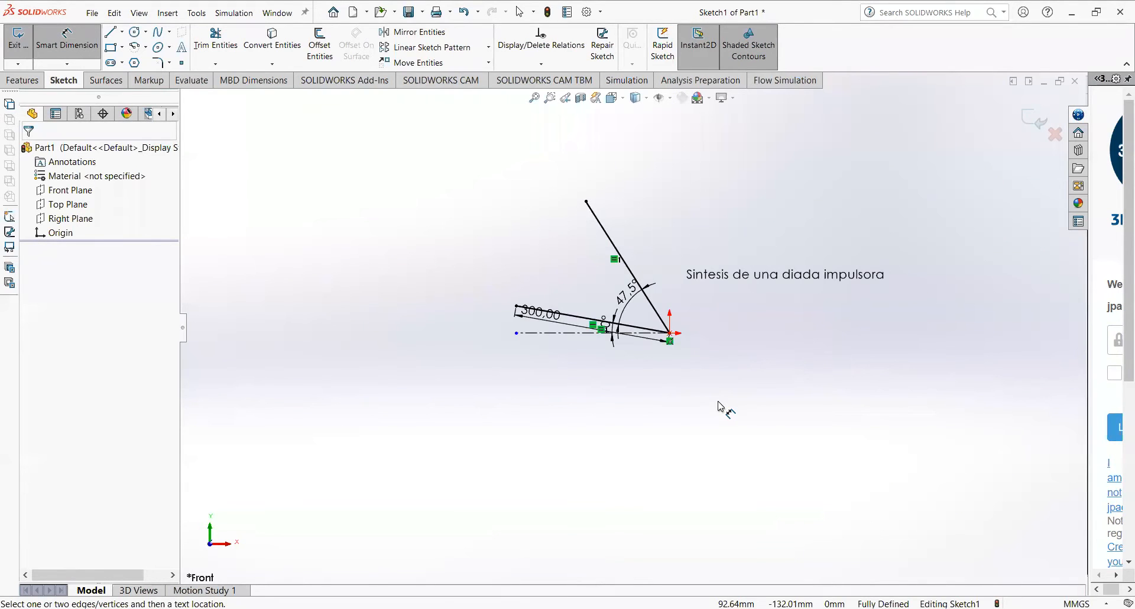
scroll(712, 368, "down", 2)
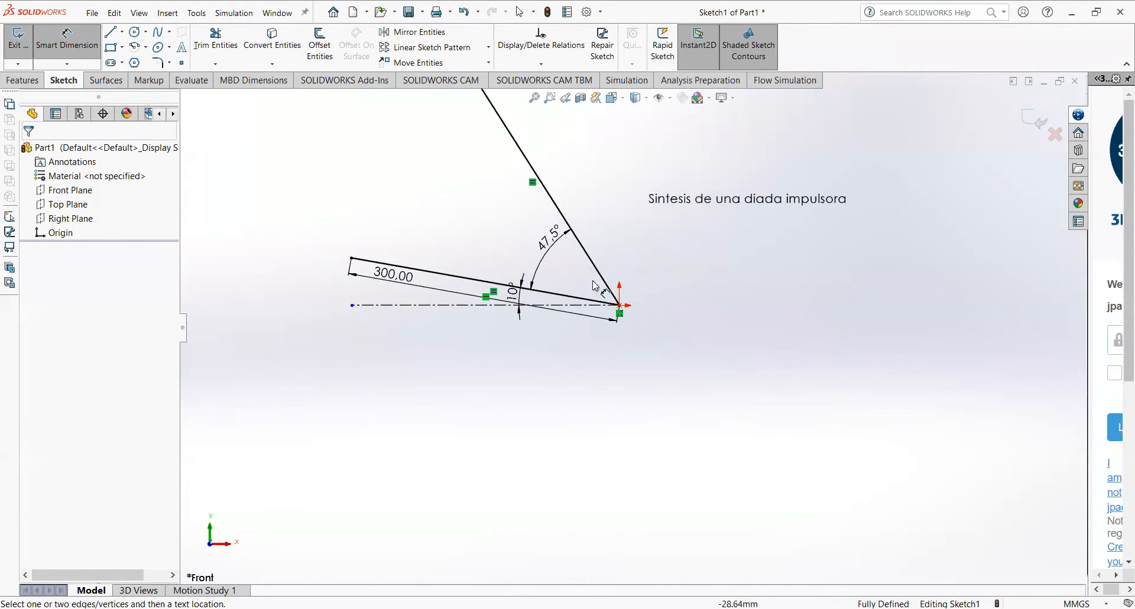
key("Escape")
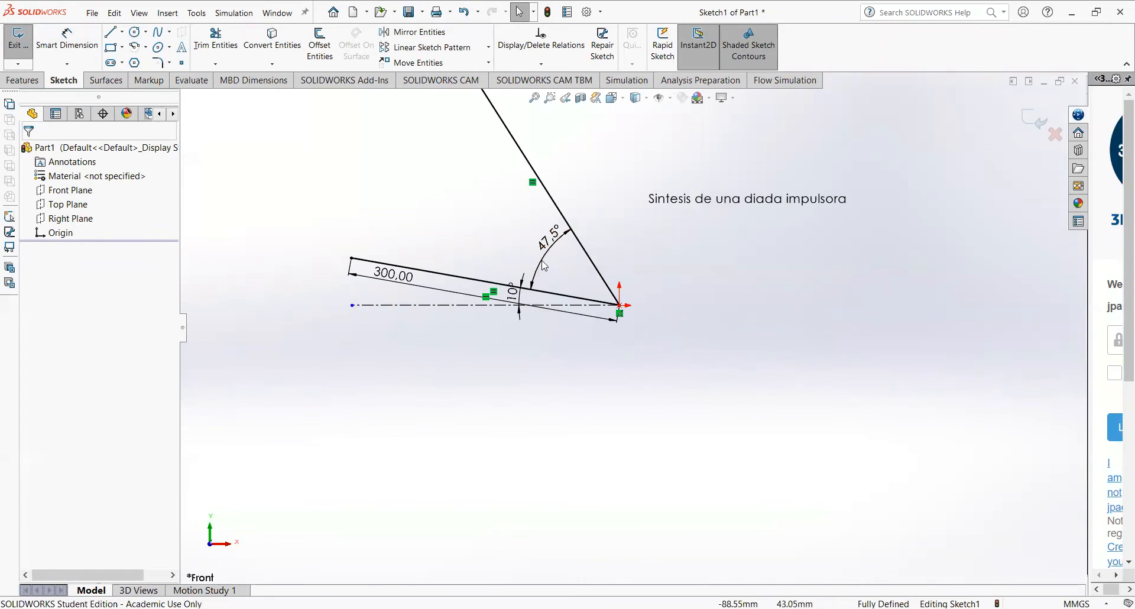
- Set the angle between the two equal lines to 97.5°
left_click(550, 245)
double_click(548, 241)
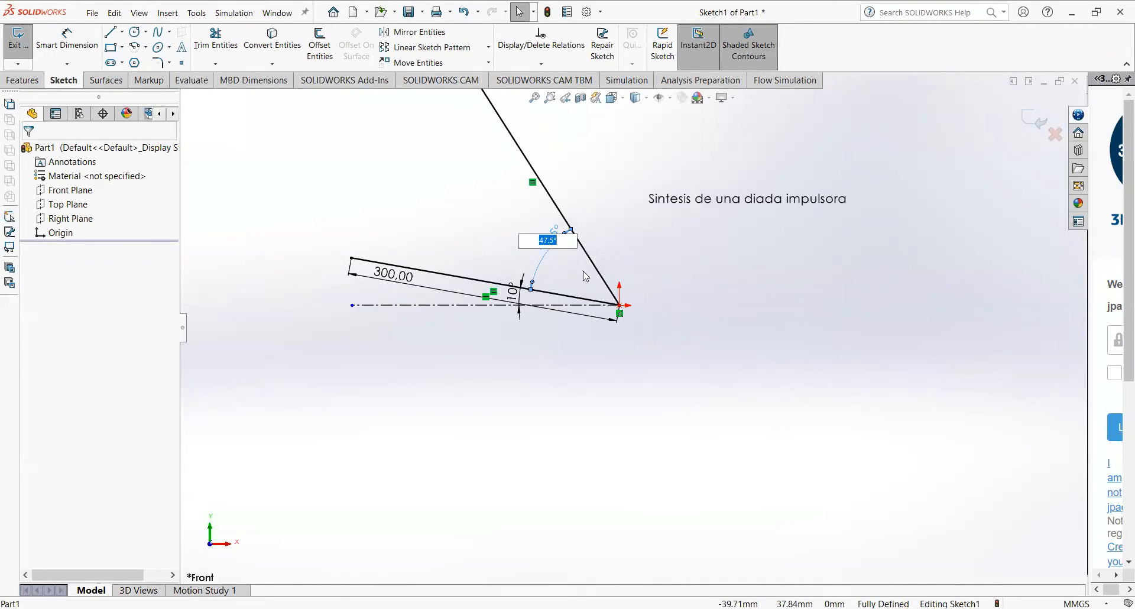
type("97.5")
key("Return")
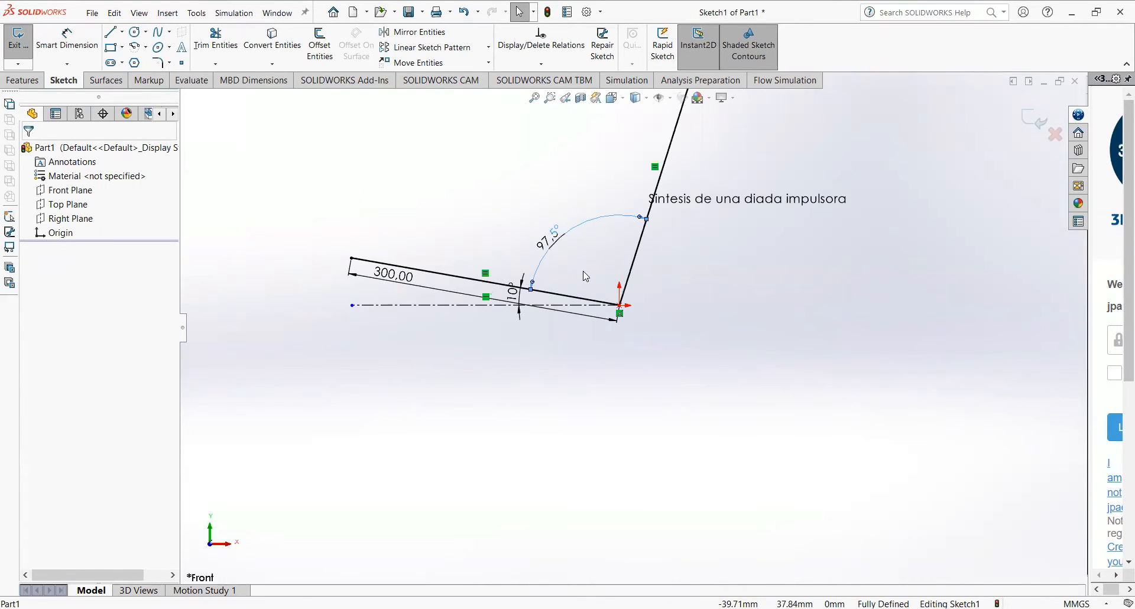
left_click(789, 336)
scroll(788, 336, "up", 2)
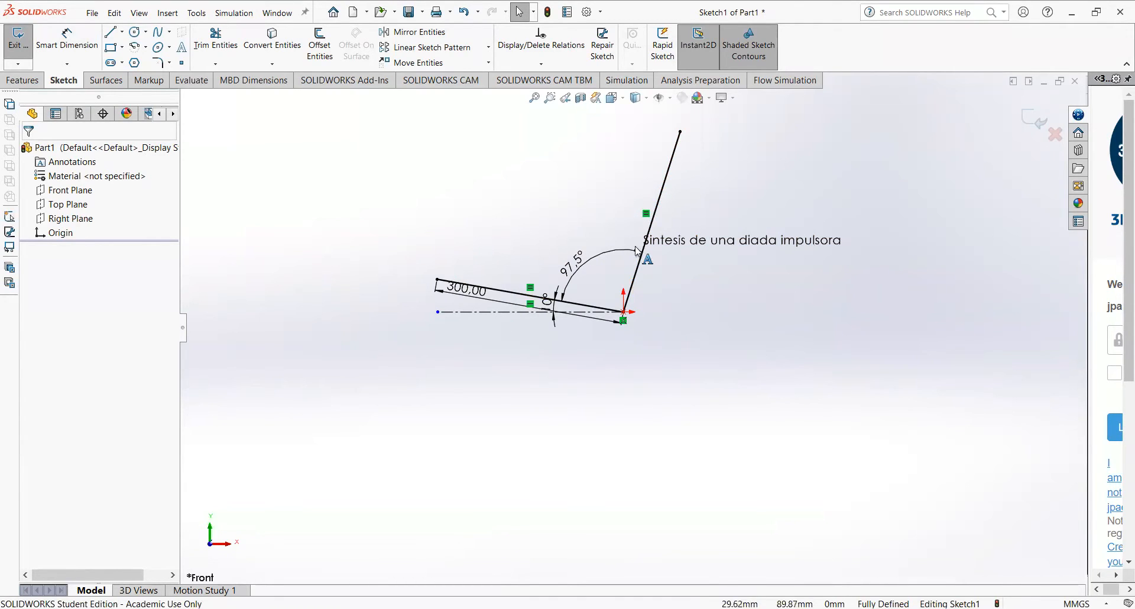
scroll(645, 254, "up", 3)
scroll(626, 235, "down", 2)
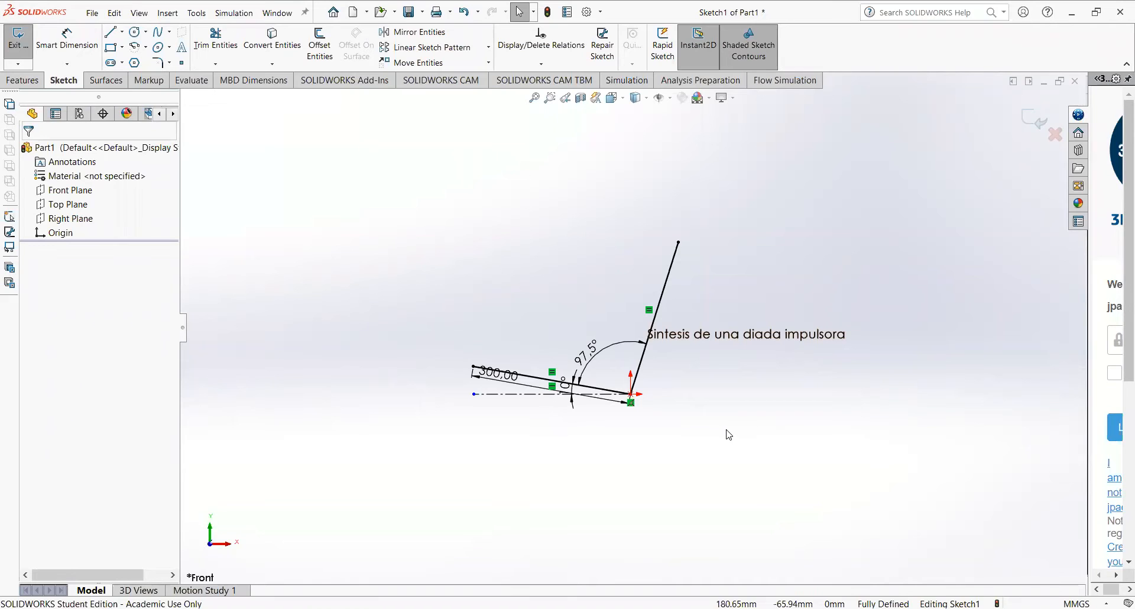
scroll(615, 405, "down", 5)
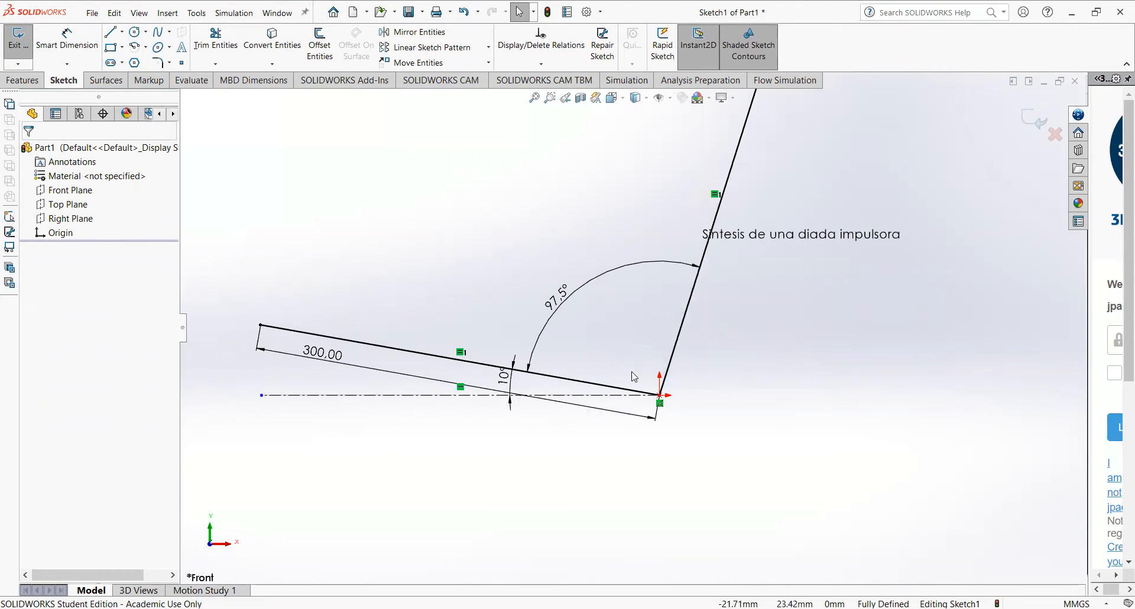
scroll(637, 384, "down", 1)
scroll(639, 388, "up", 2)
scroll(658, 378, "up", 2)
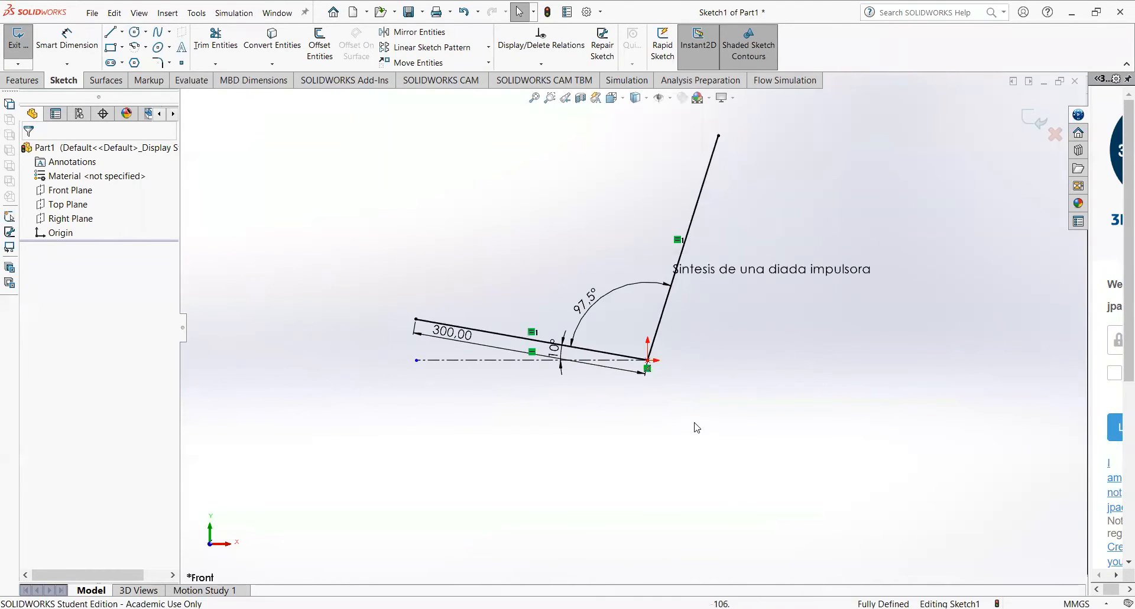
- Sketch a short solid line about 42 mm long from the origin, continuing the lower line past the origin
scroll(662, 398, "down", 2)
scroll(660, 383, "down", 2)
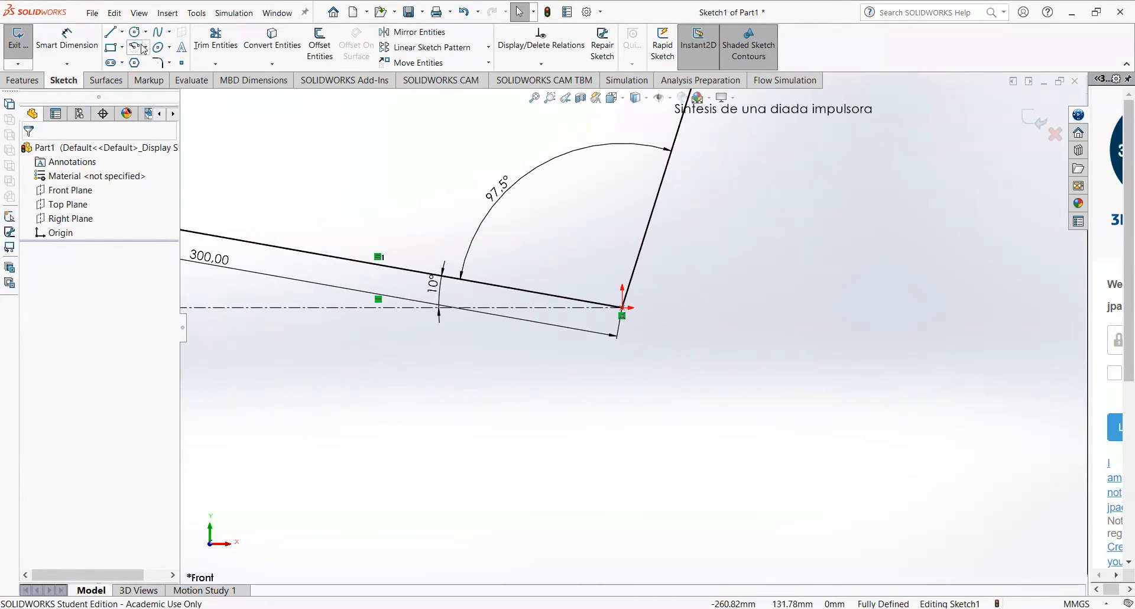
left_click(110, 31)
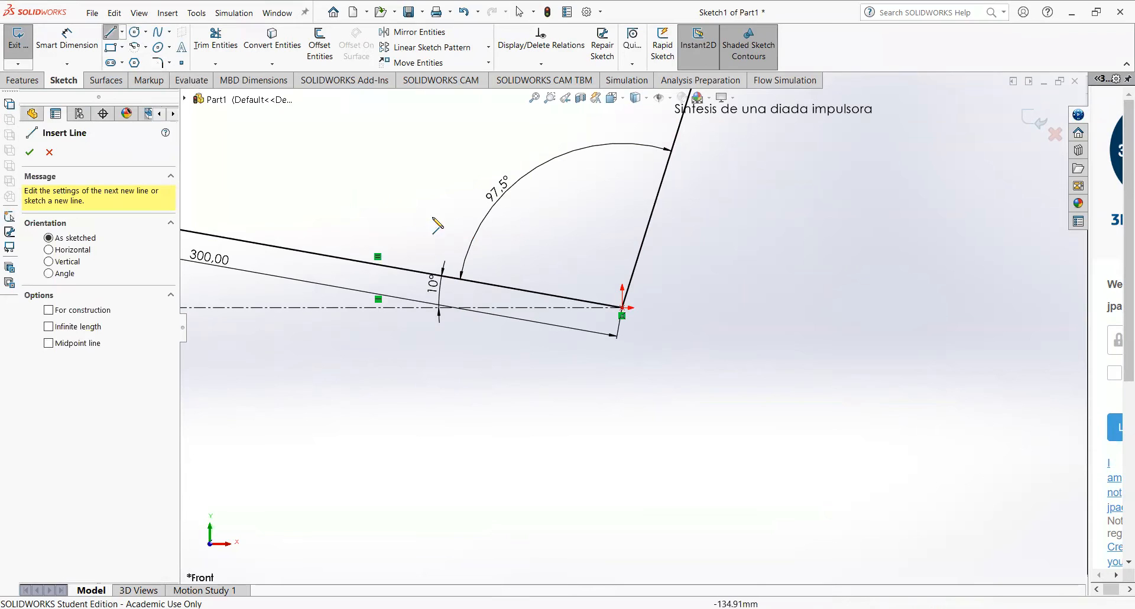
left_click(622, 307)
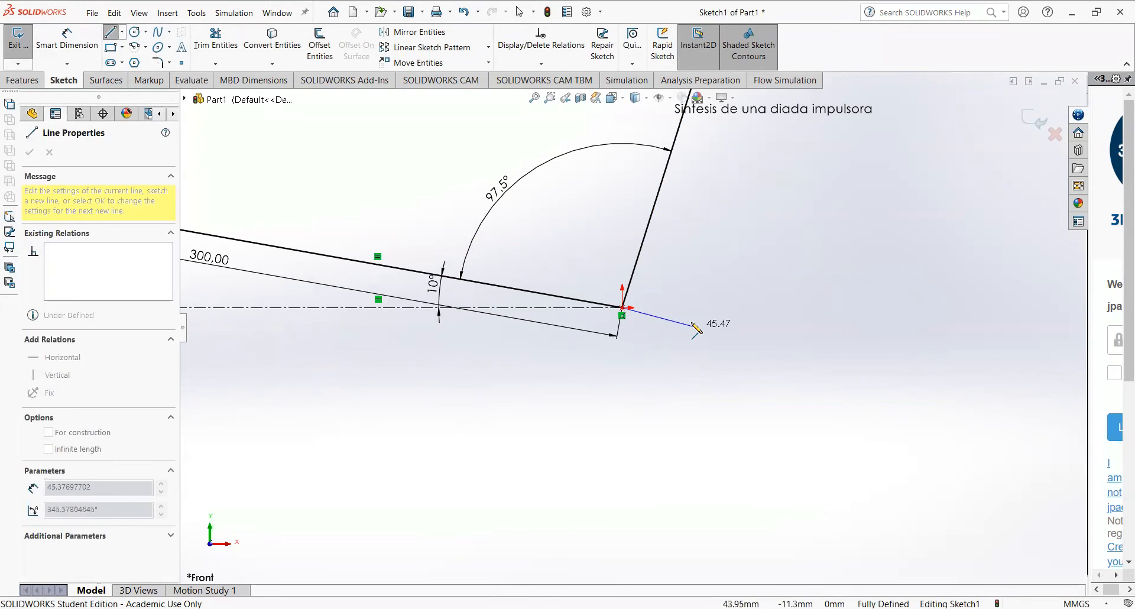
left_click(691, 321)
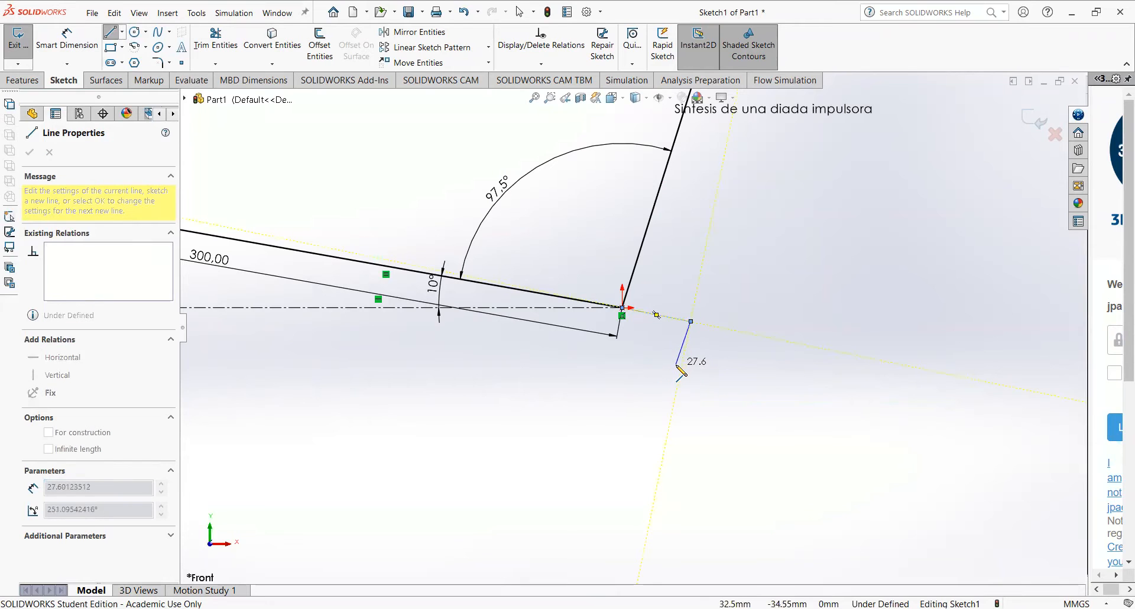
key("Escape")
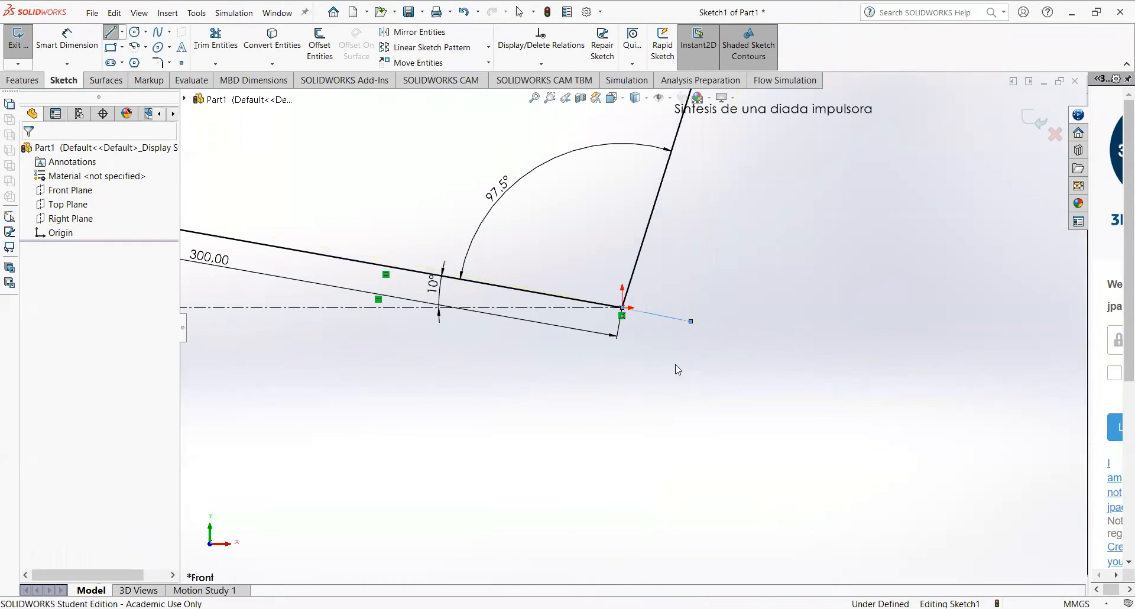
- Make the short line collinear with the lower 300 mm line
left_click(671, 324)
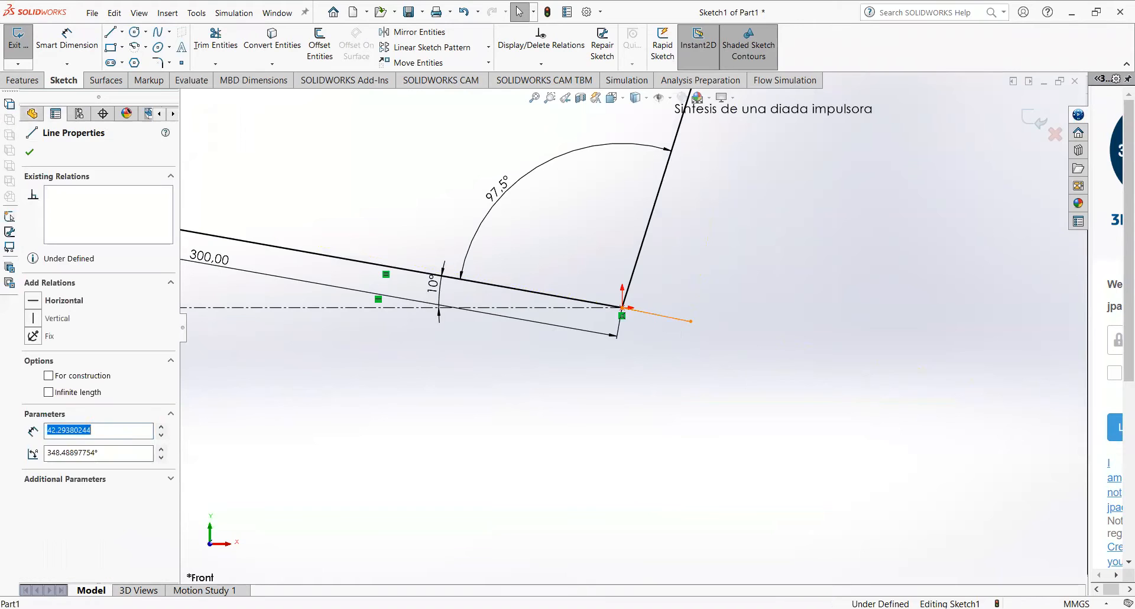
left_click(582, 304)
left_click(668, 317, "ctrl")
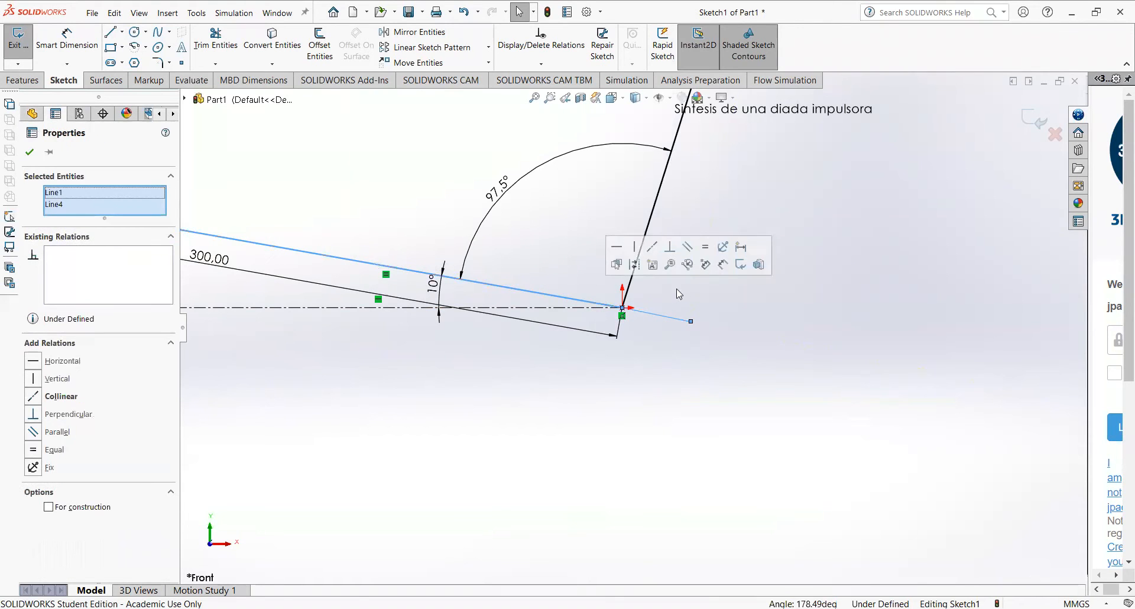
left_click(652, 247)
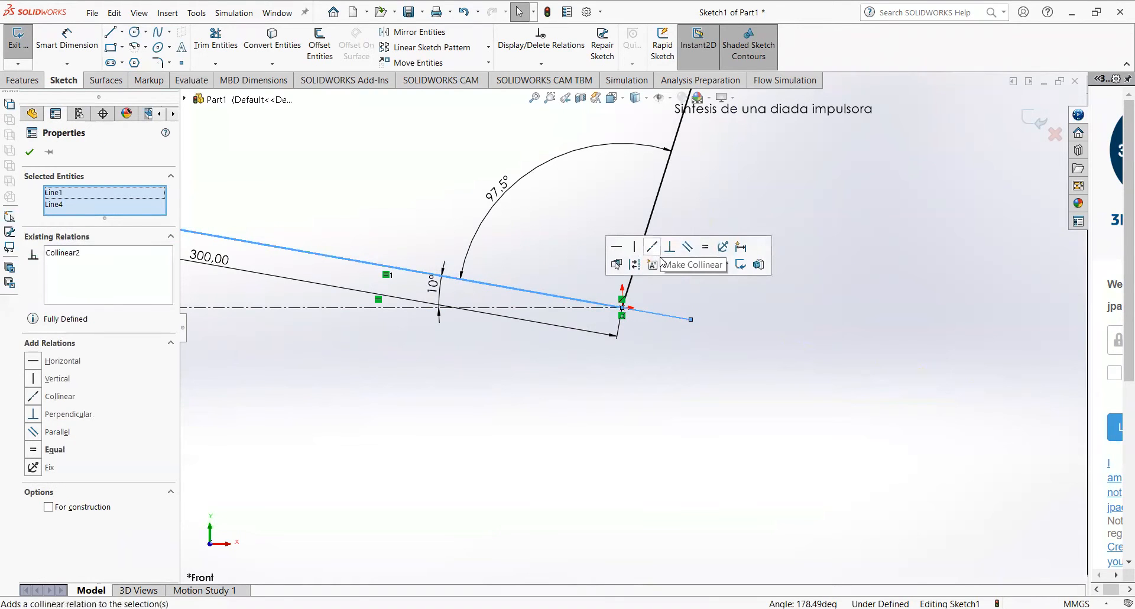
left_click(719, 331)
- Add an aligned length dimension of 60 mm above the short line
left_click(67, 41)
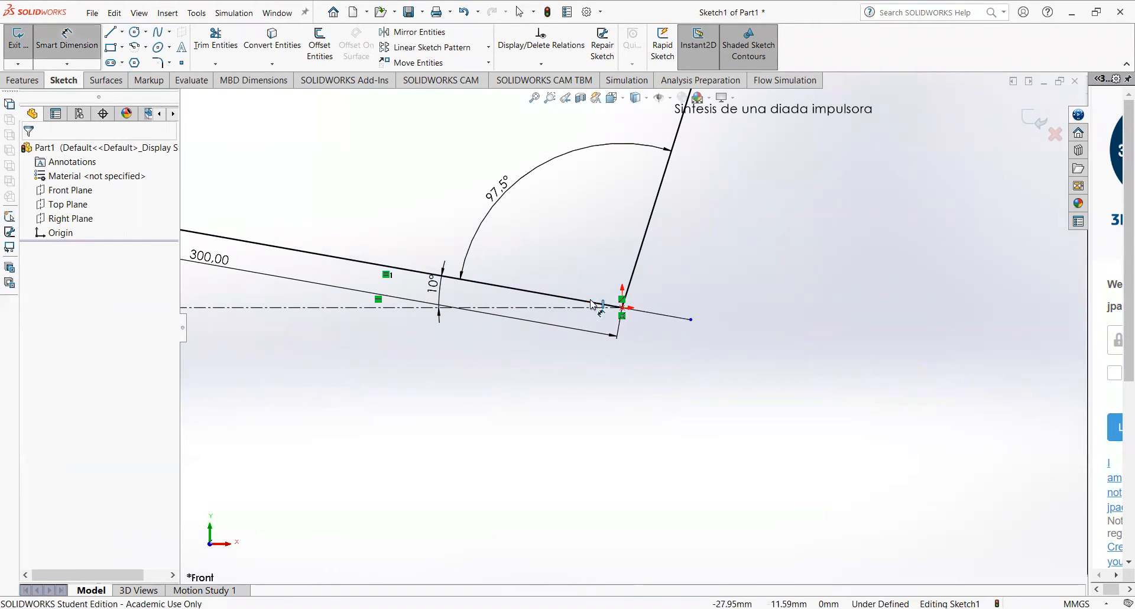
left_click(665, 300)
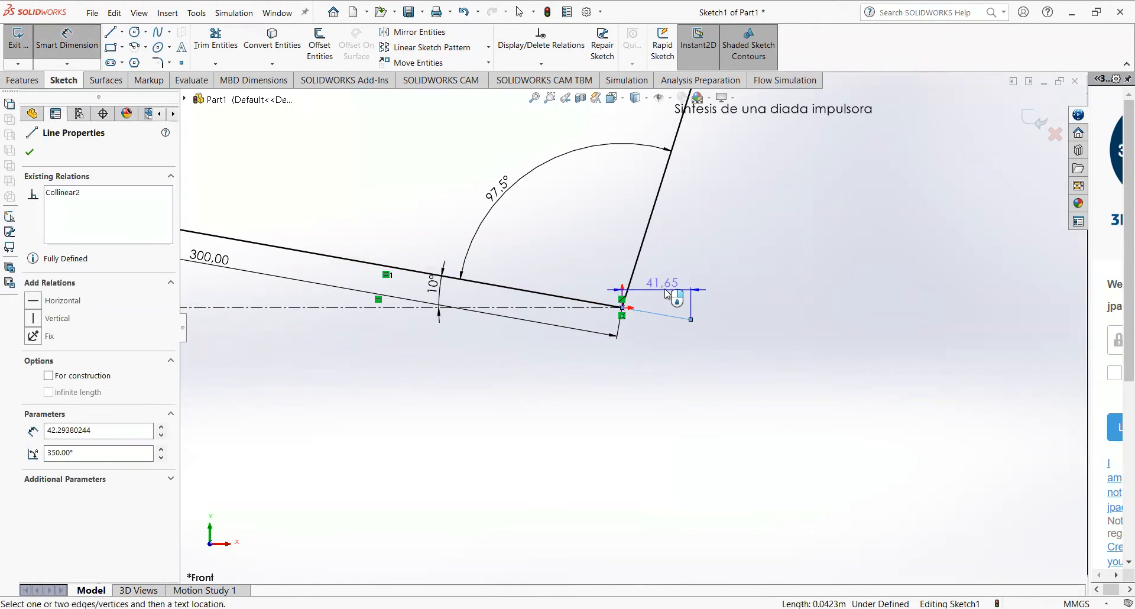
left_click(722, 306)
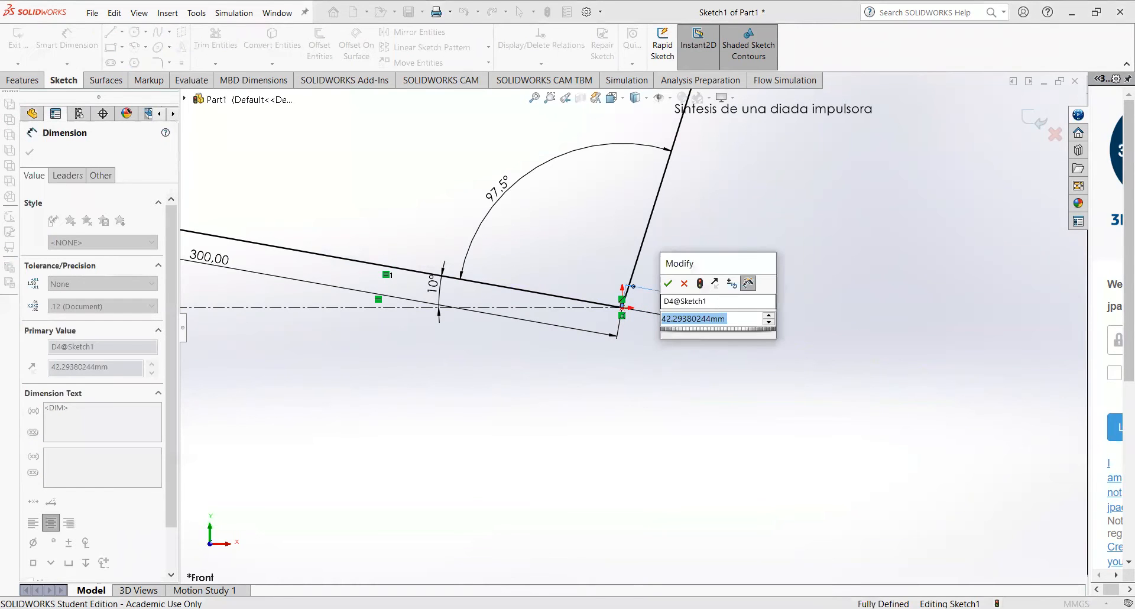
type("60")
key("Return")
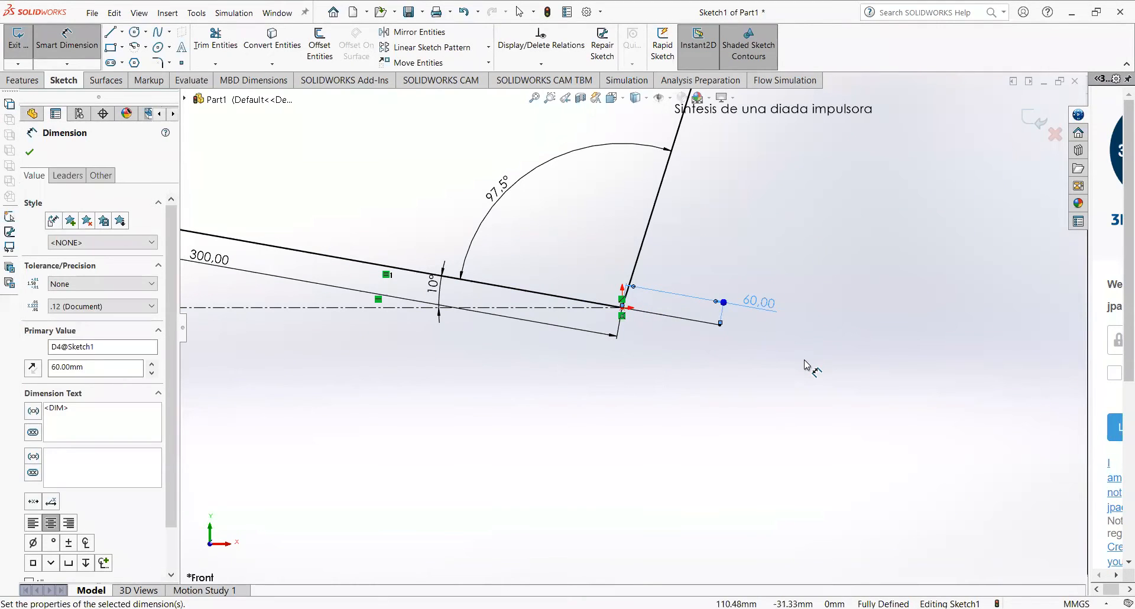
key("Escape")
key("Escape")
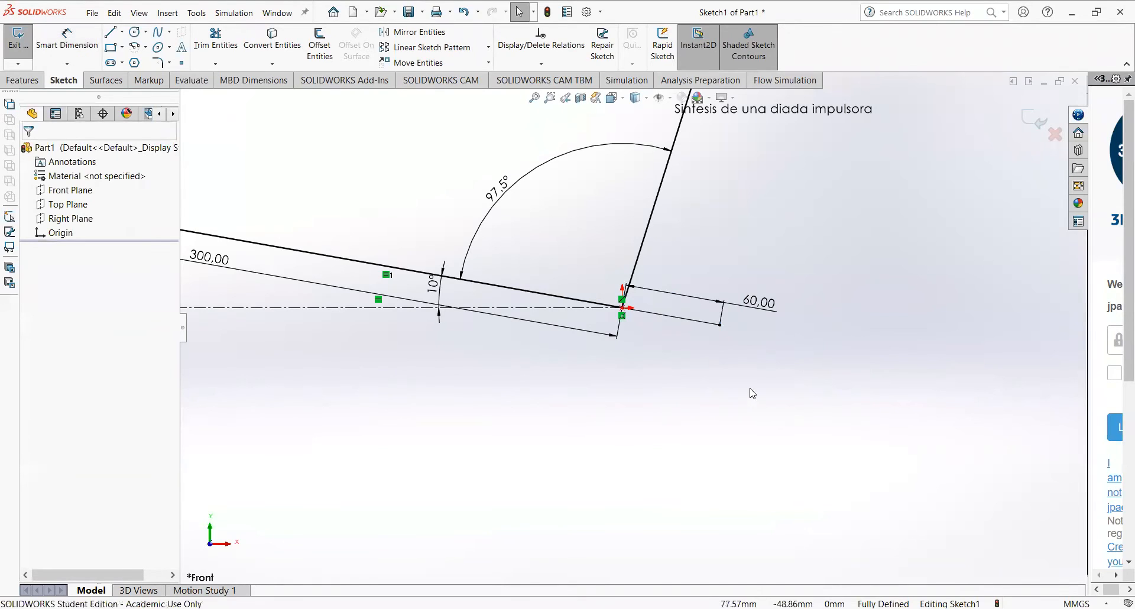
- Sketch a solid line about 47 mm long from the origin downward, roughly continuing the steep upper line past the origin
left_click(110, 31)
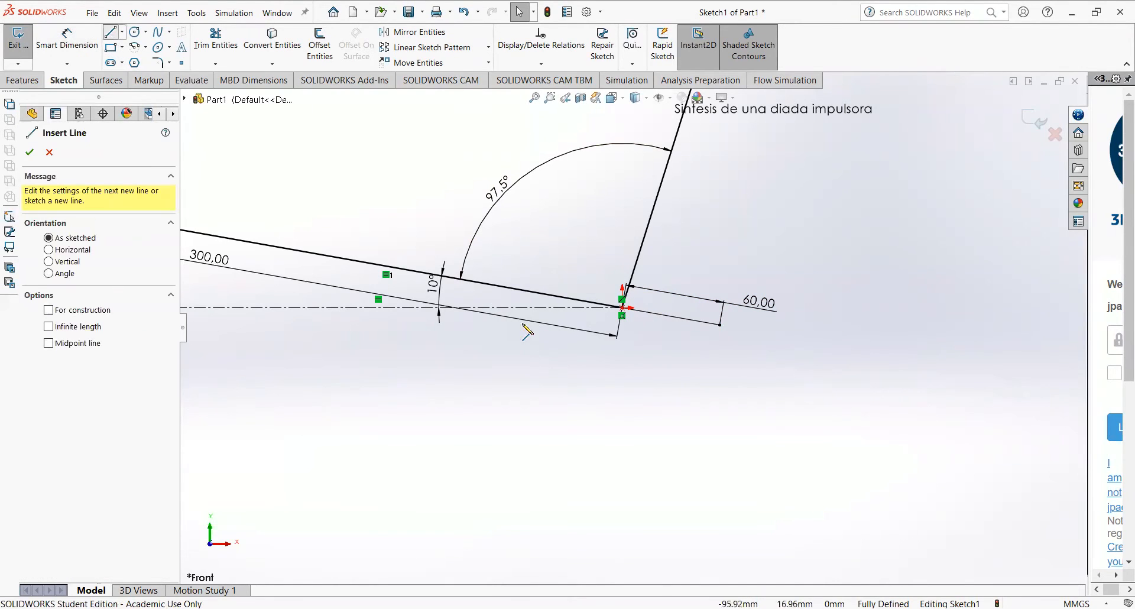
left_click(623, 307)
left_click(603, 383)
key("Escape")
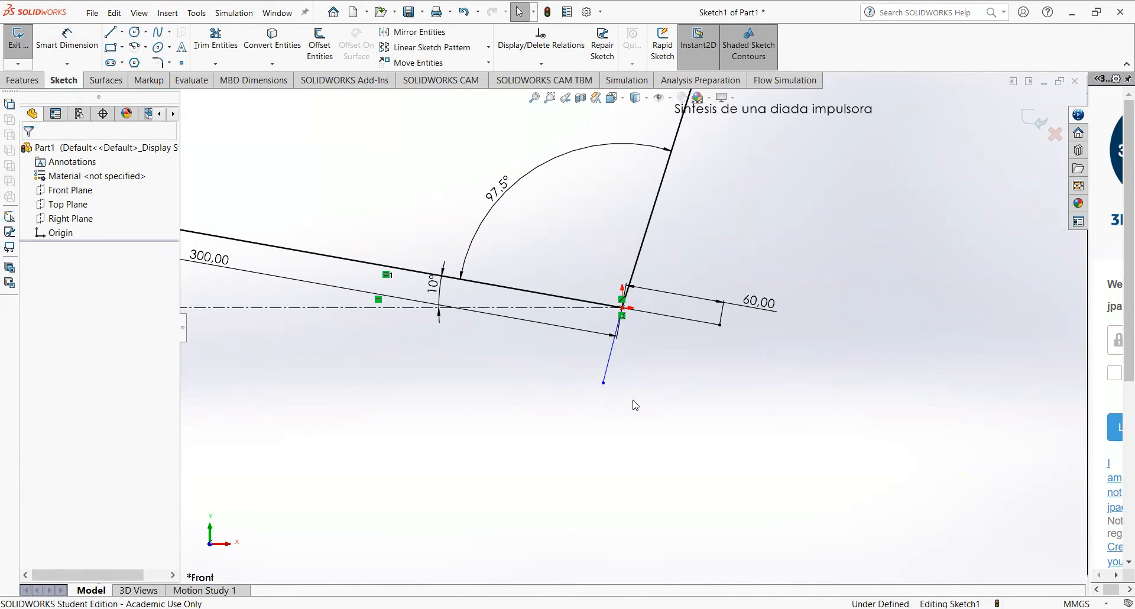
- Make the new short line below the origin collinear with the steep upper line
left_click(609, 365)
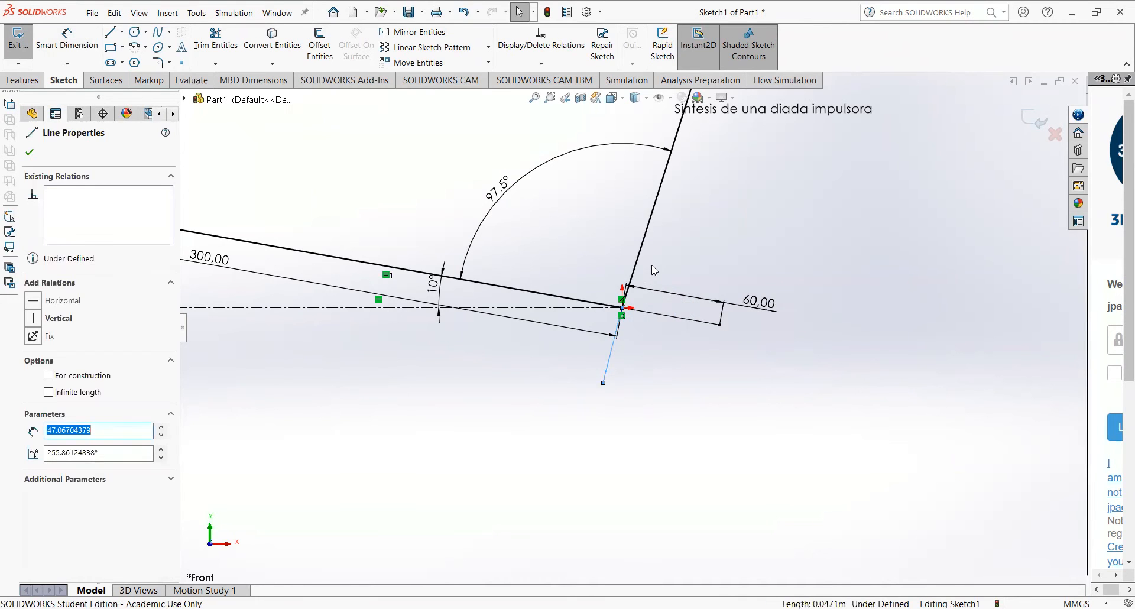
left_click(641, 240, "ctrl")
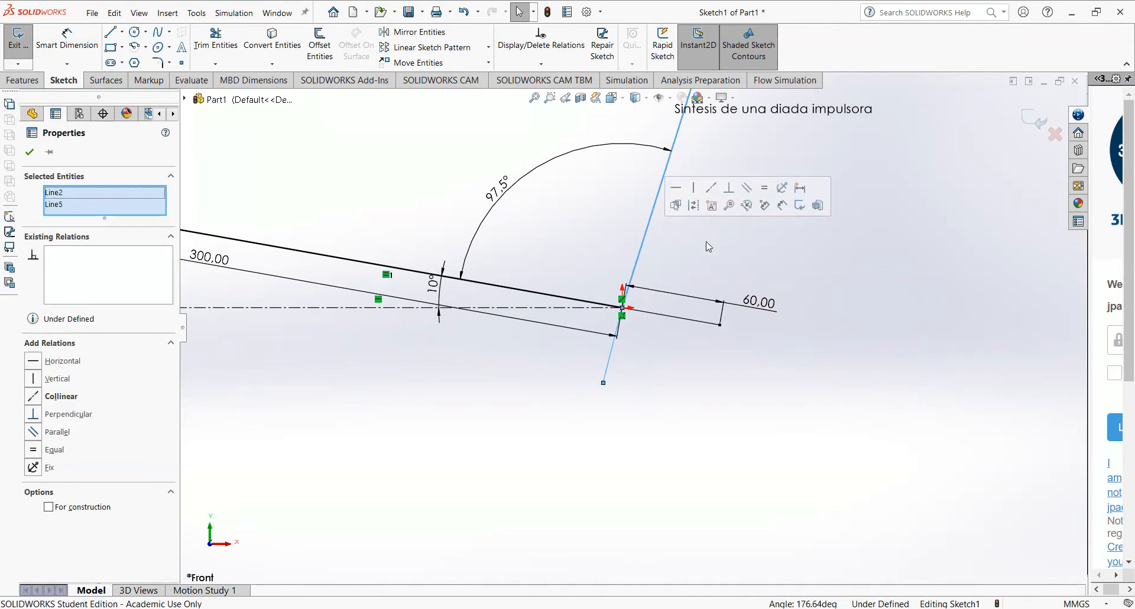
left_click(712, 188)
left_click(729, 451)
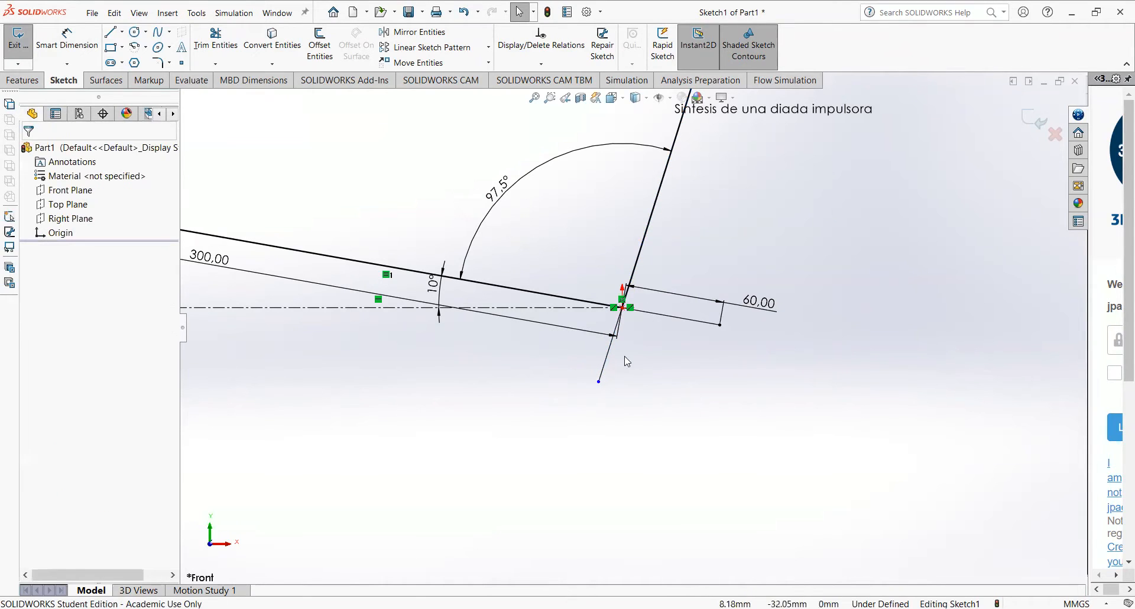
left_click(607, 356)
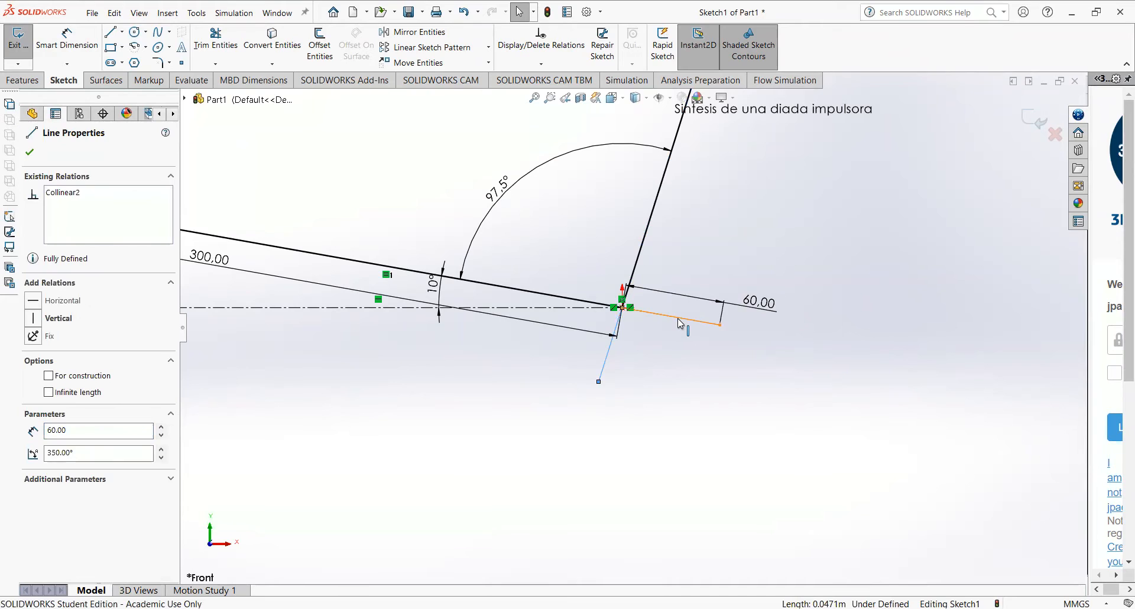
left_click(669, 315, "ctrl")
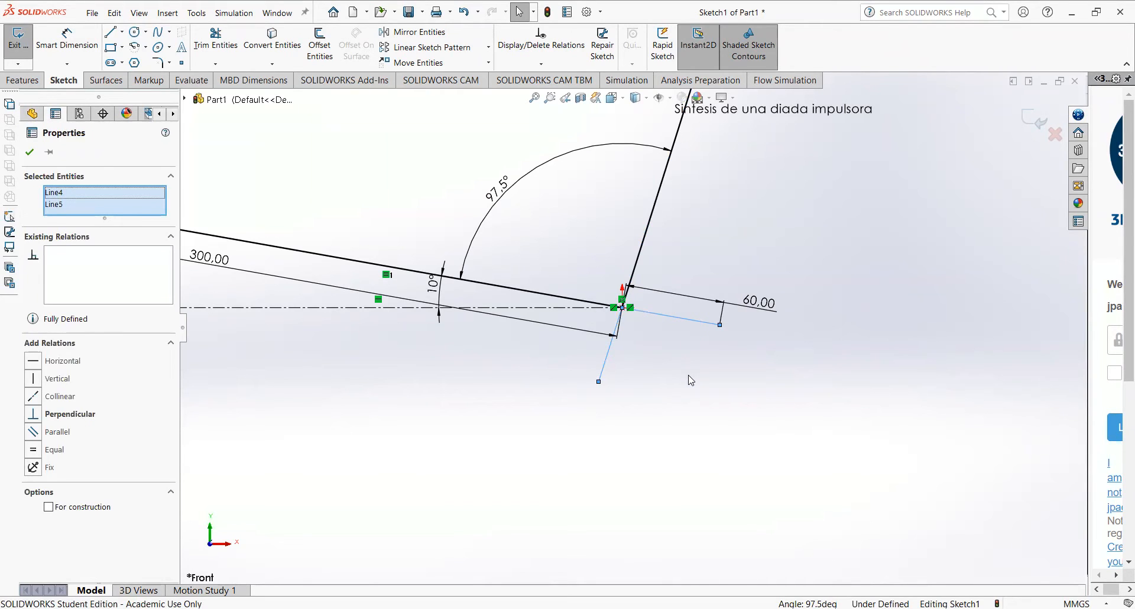
left_click(690, 380)
left_click(606, 363)
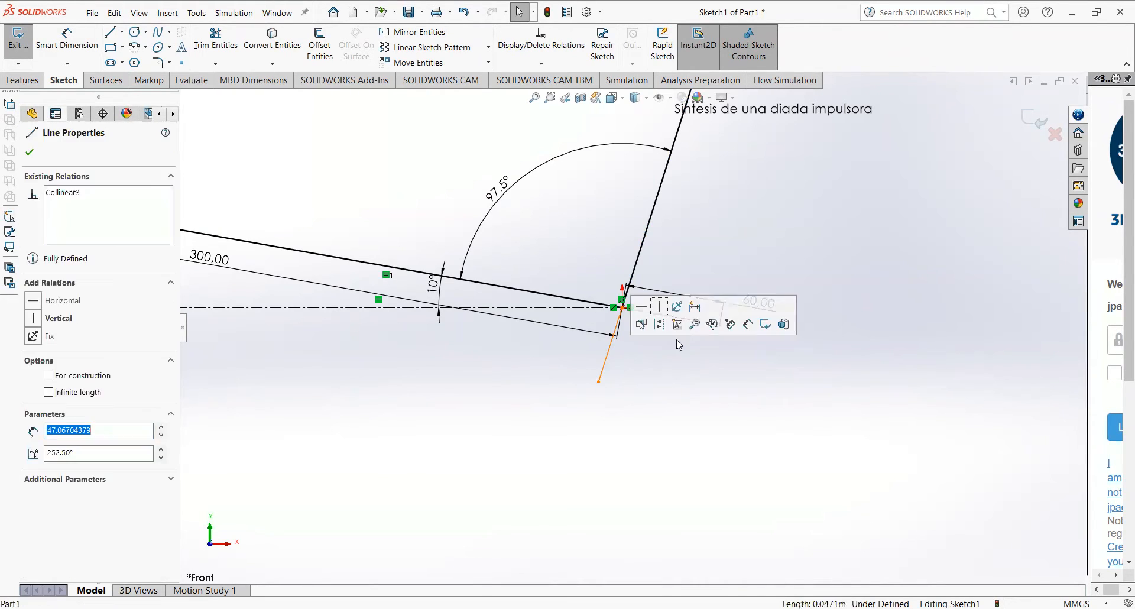
left_click(679, 365)
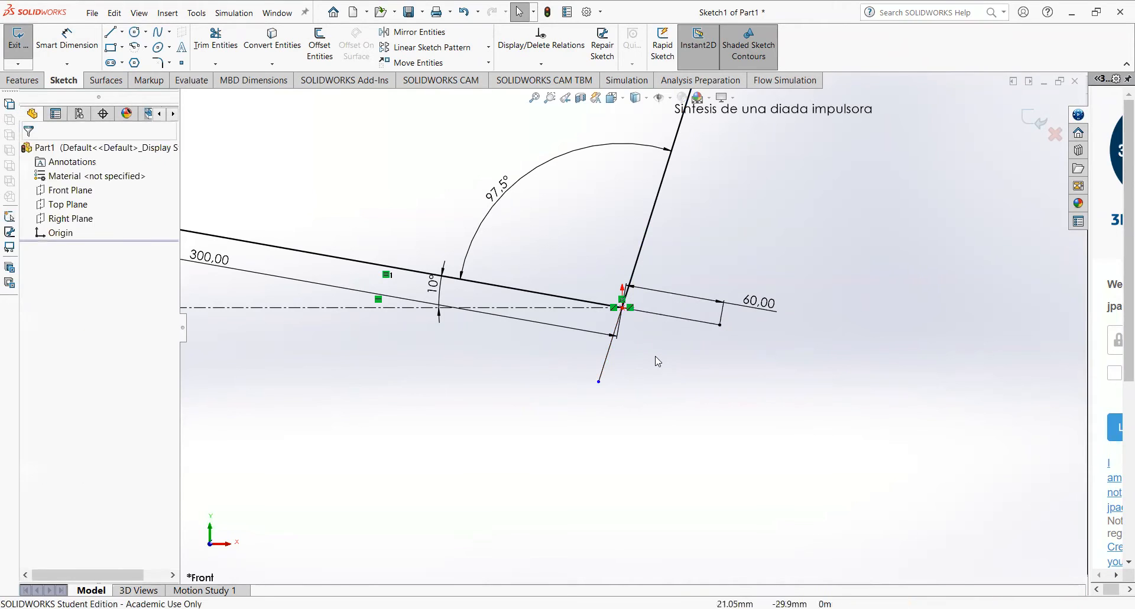
- Make the short line below the origin equal in length to the 60 mm line
left_click(613, 350)
left_click(681, 319, "ctrl")
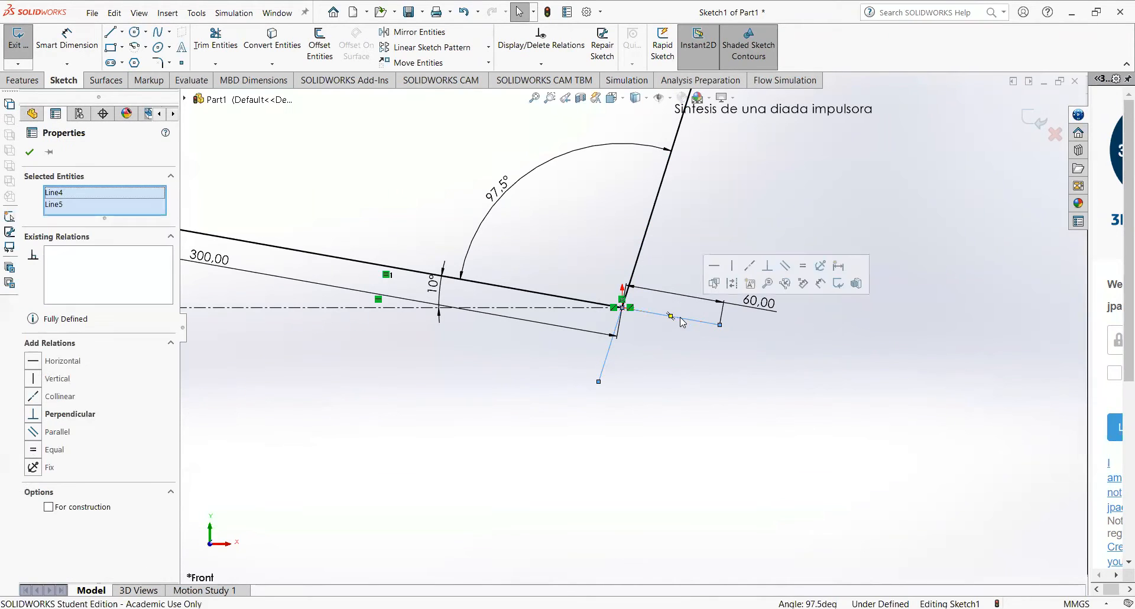
left_click(803, 267)
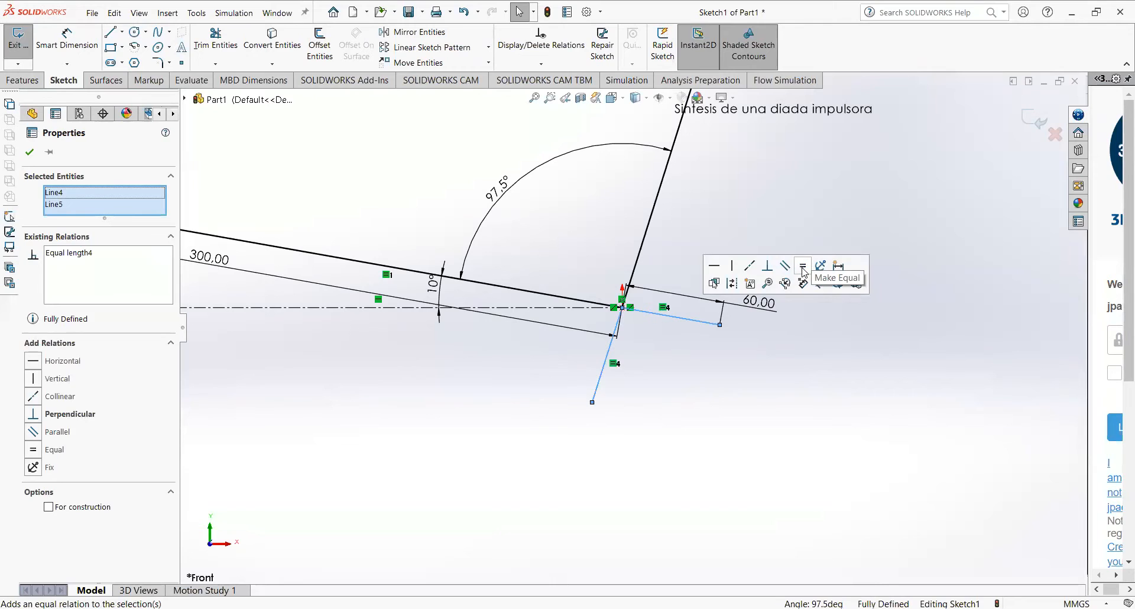
left_click(783, 371)
- Add the note "A1" beside the free end of the 60 mm extension line
key("f")
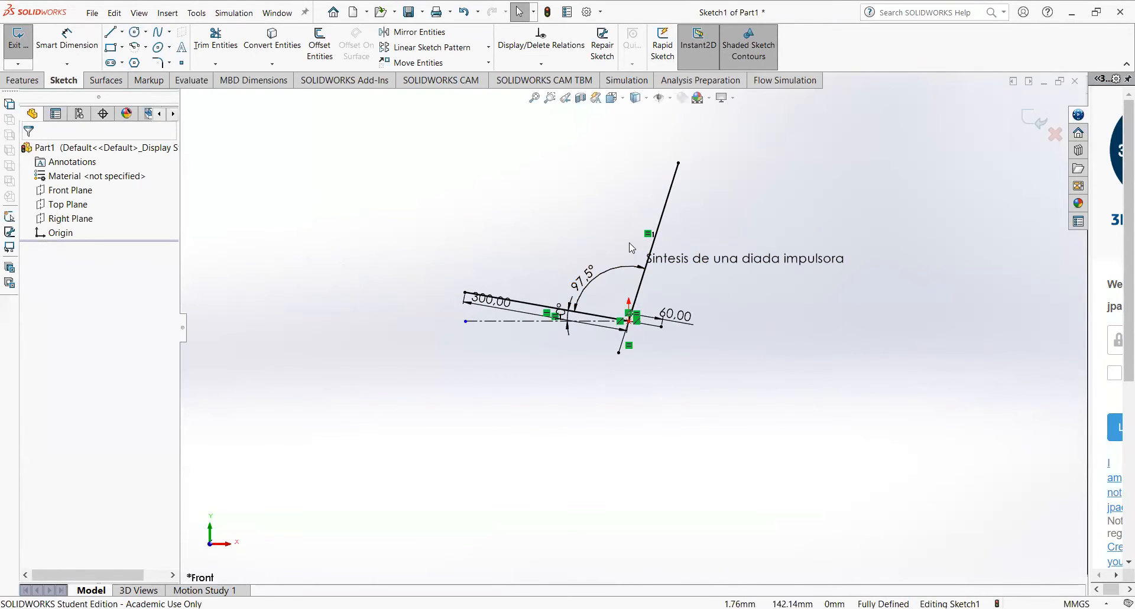
scroll(615, 278, "down", 2)
scroll(642, 314, "down", 8)
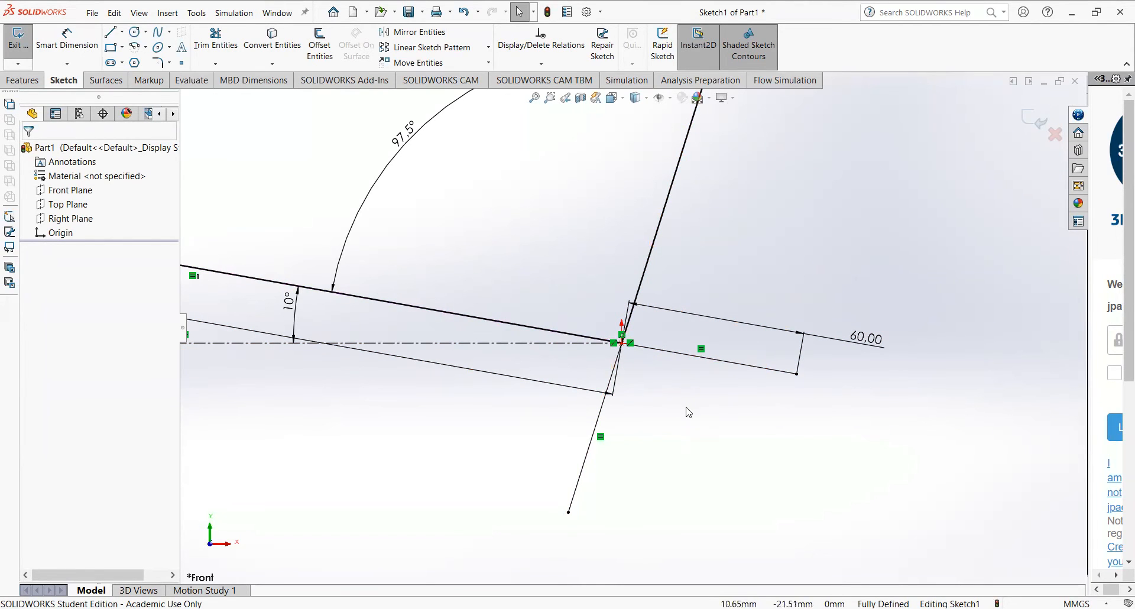
key("f")
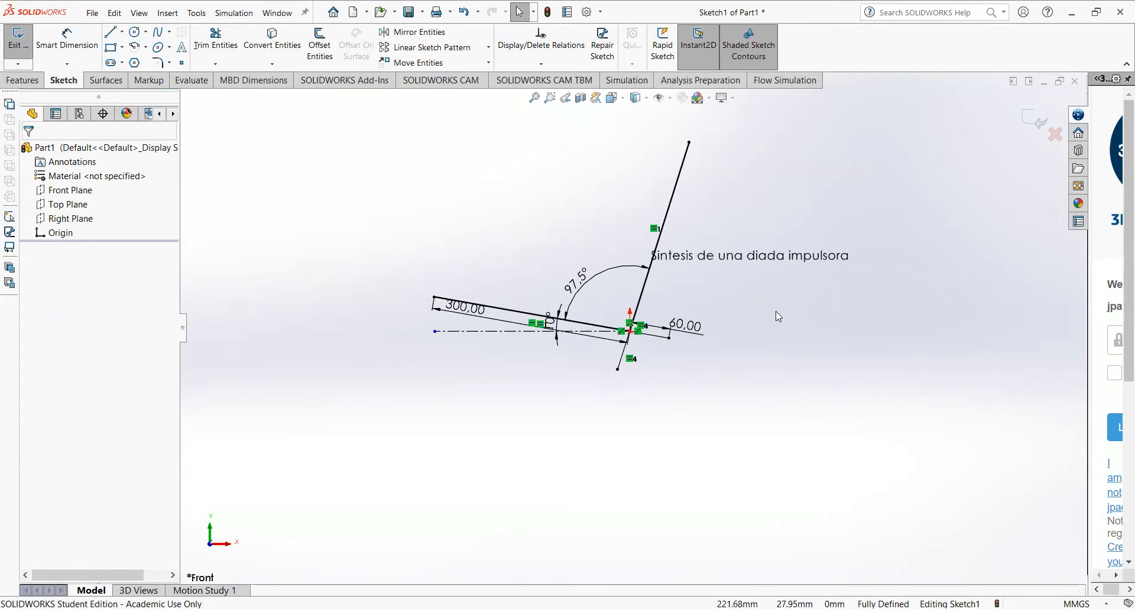
scroll(776, 311, "down", 1)
scroll(721, 256, "down", 1)
scroll(473, 316, "down", 1)
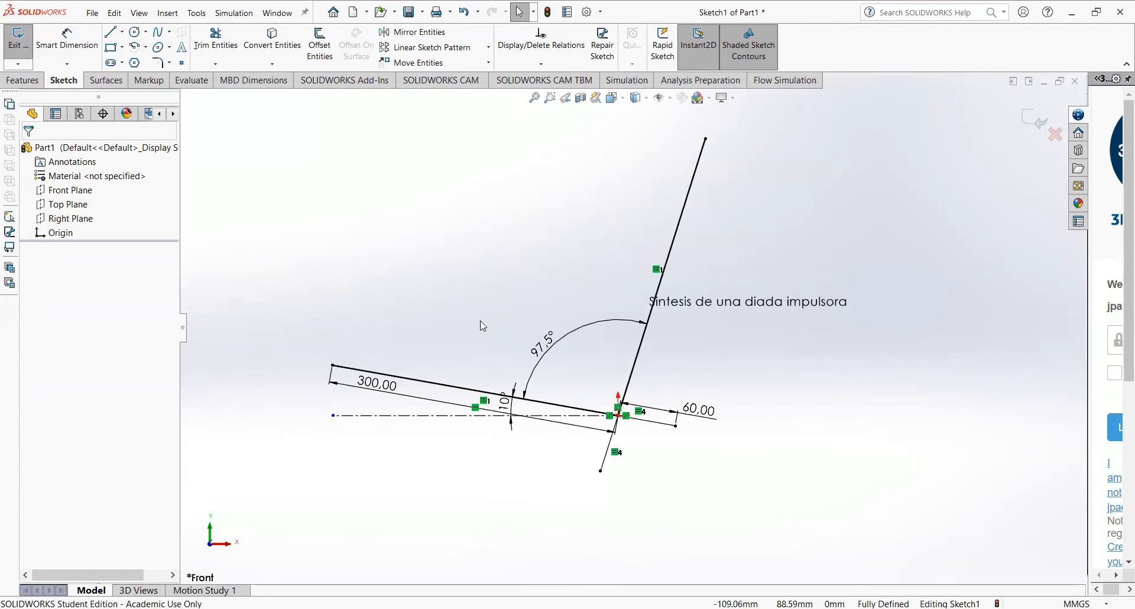
left_click(169, 14)
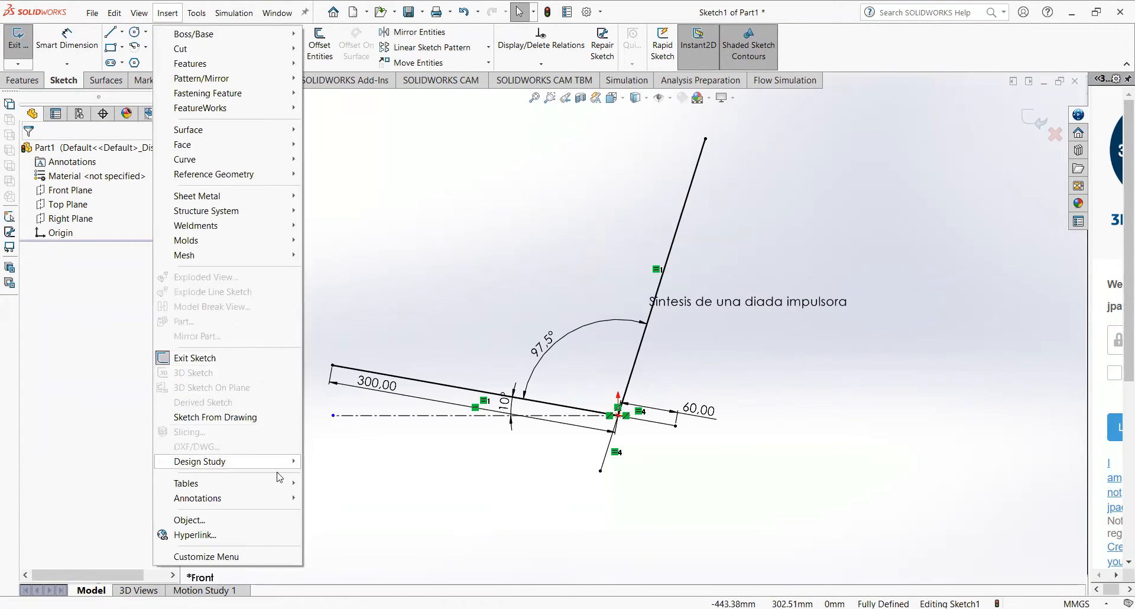
mouse_move(283, 500)
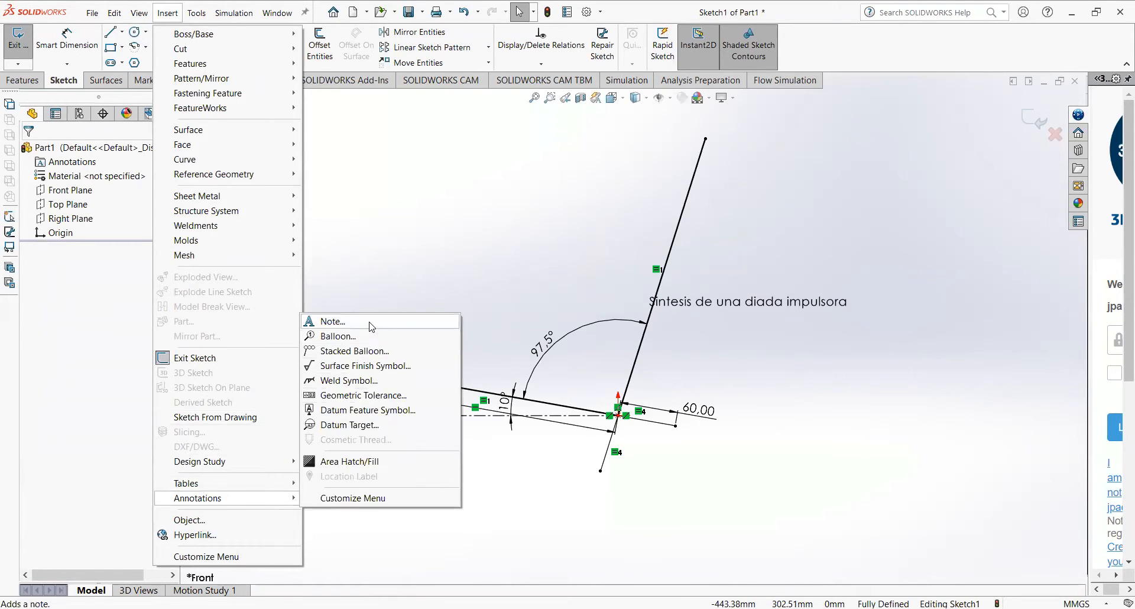
left_click(343, 321)
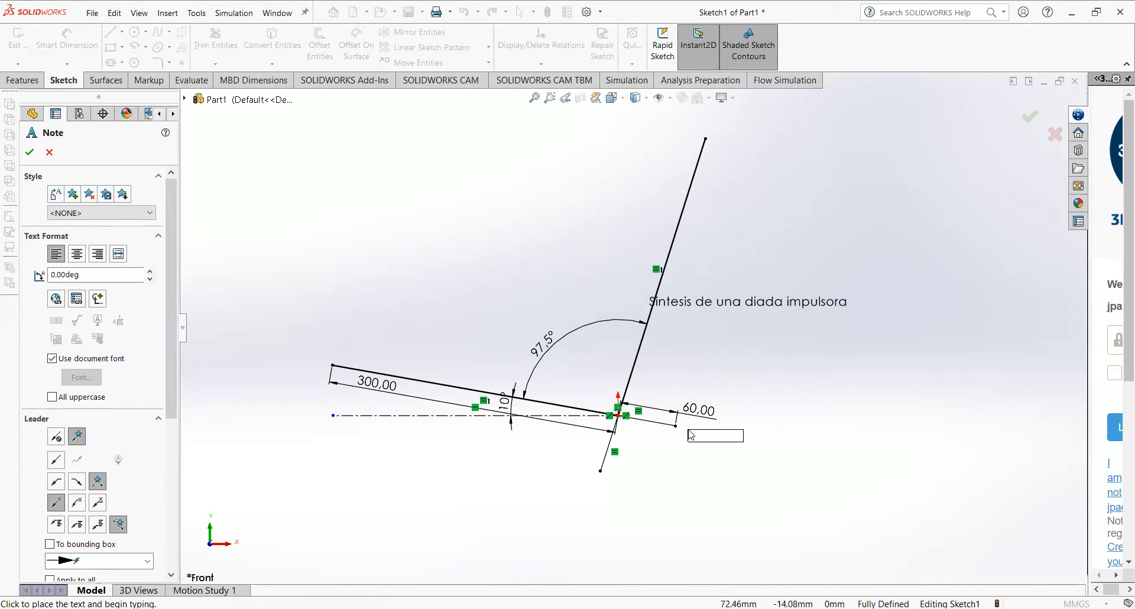
left_click(698, 438)
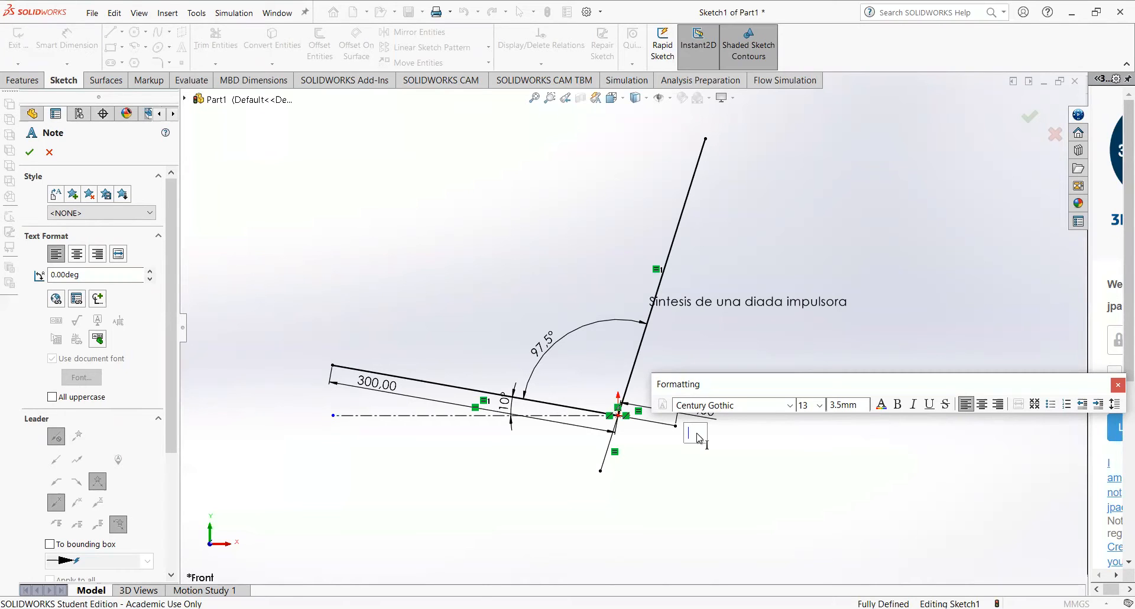
type("A1")
left_click(785, 473)
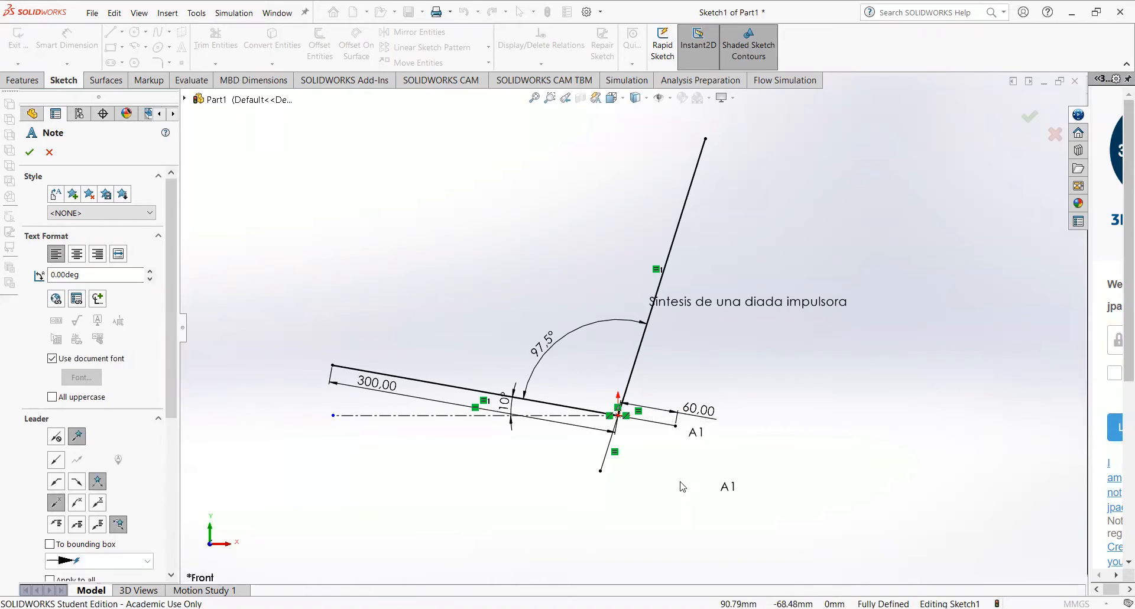
- Add the note "A2" beside the free end of the short line below the origin and finish placing notes
left_click(580, 463)
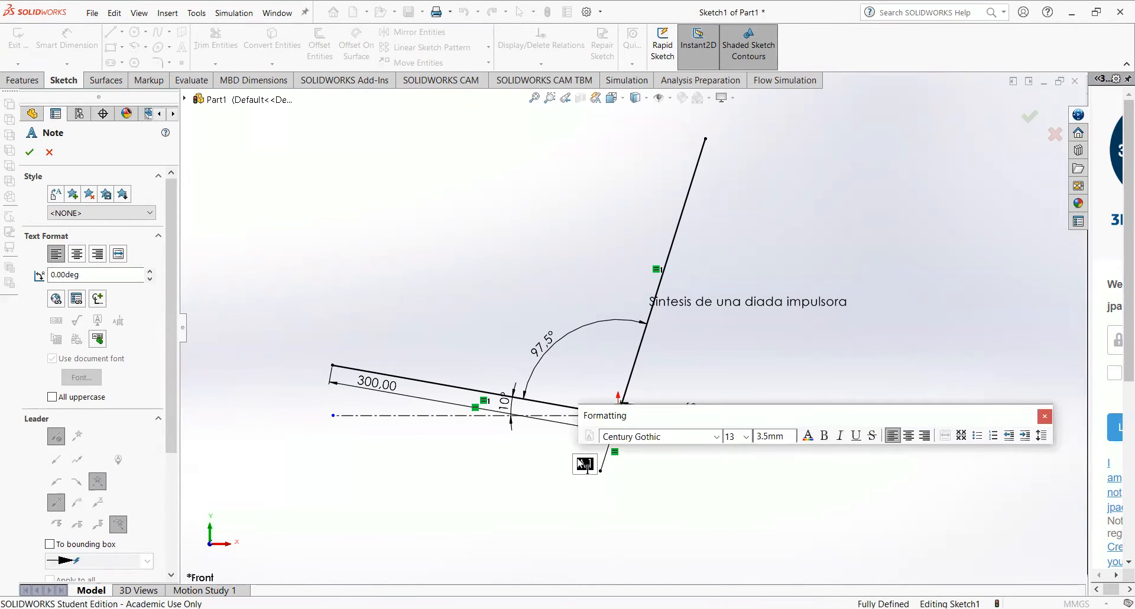
type("A2")
left_click(679, 506)
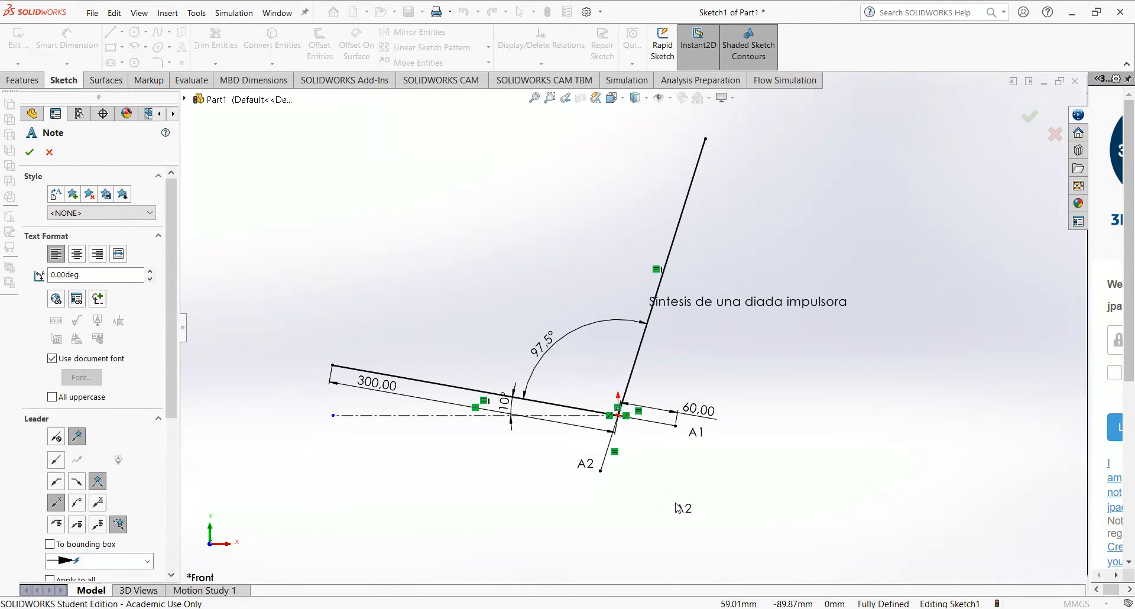
key("Escape")
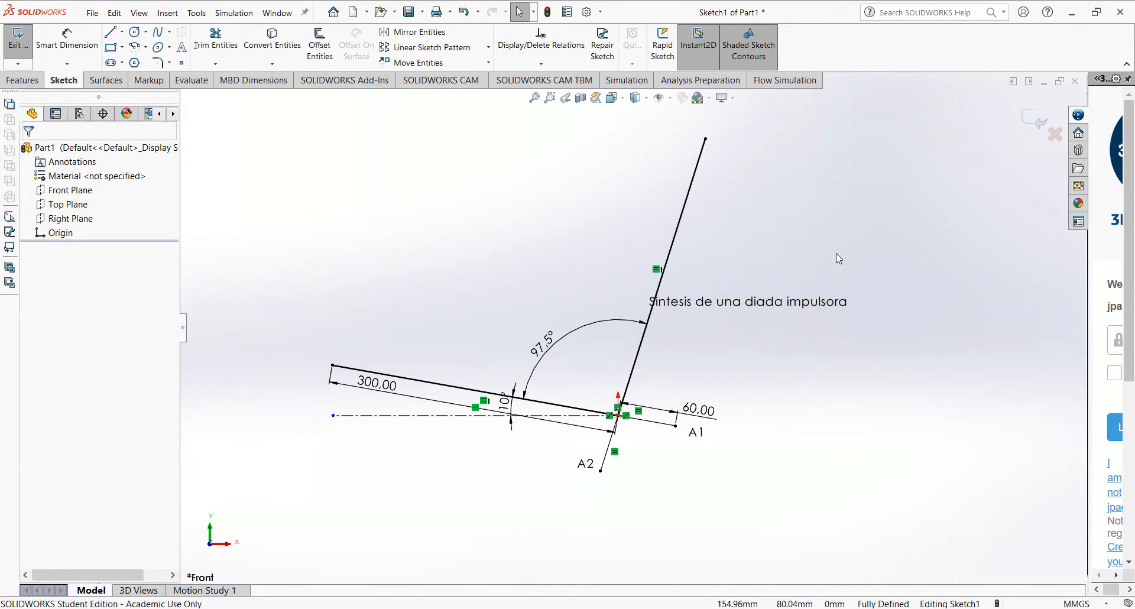
- Exit the finished sketch and rename it Base
left_click(1033, 121)
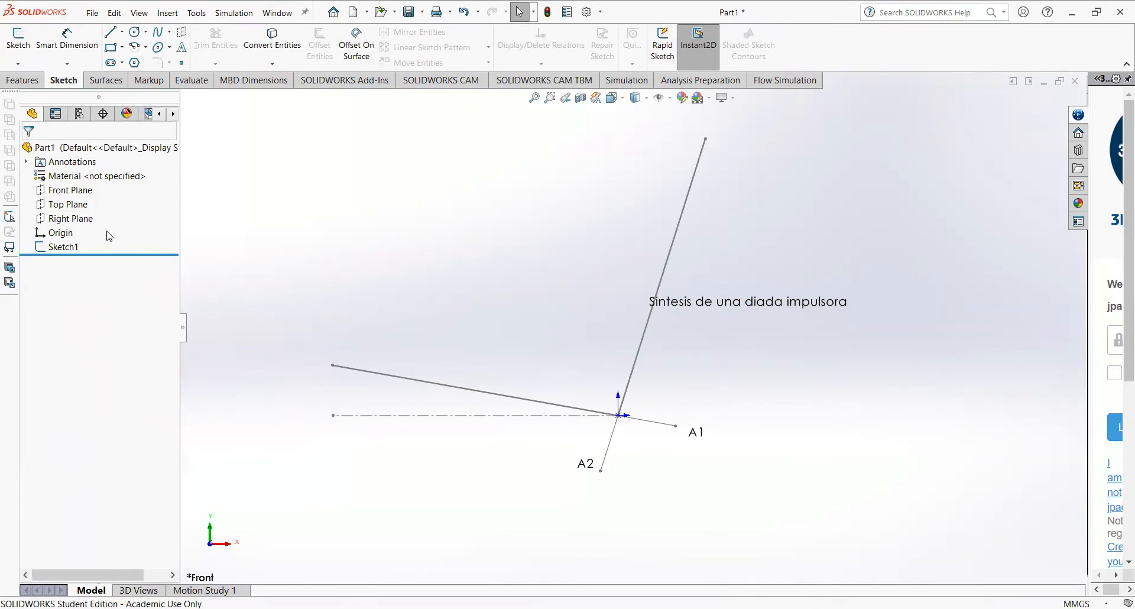
left_click(78, 252)
left_click(77, 248)
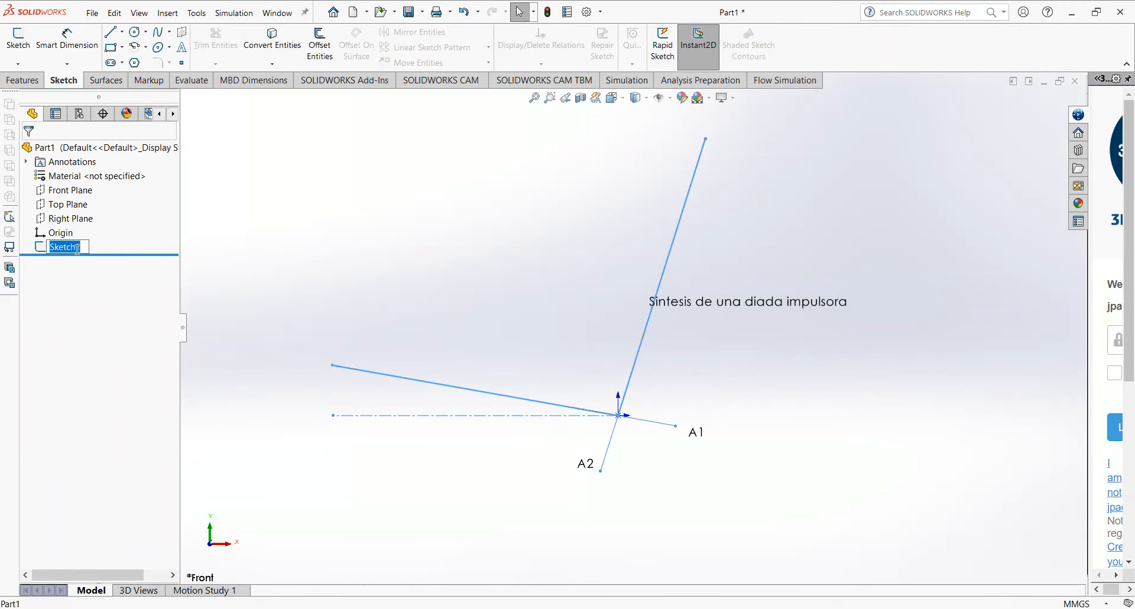
type("Base")
key("Return")
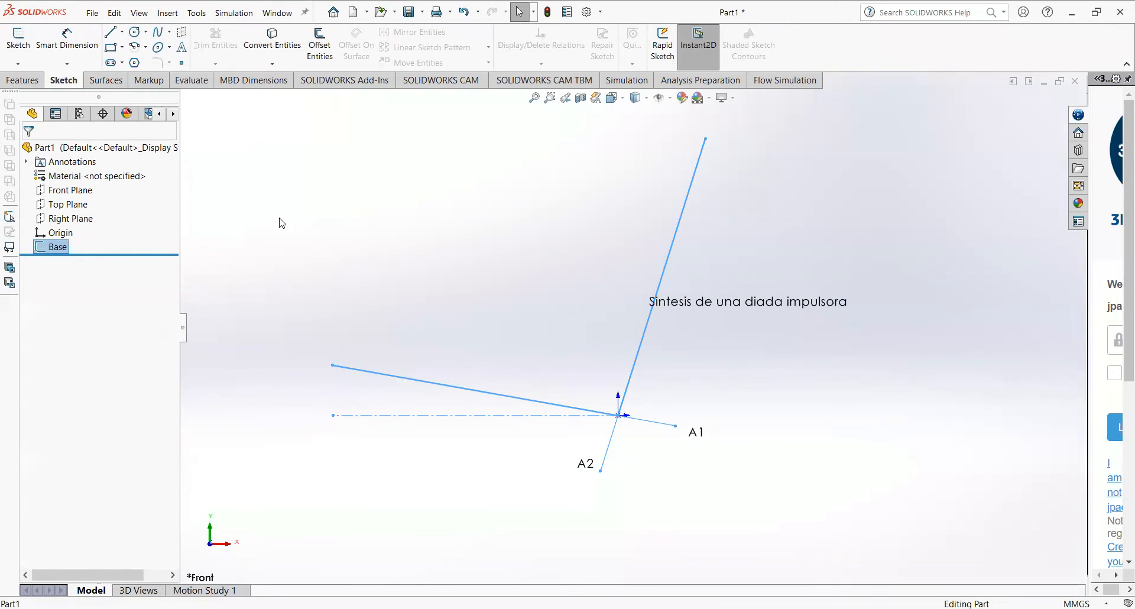
left_click(280, 223)
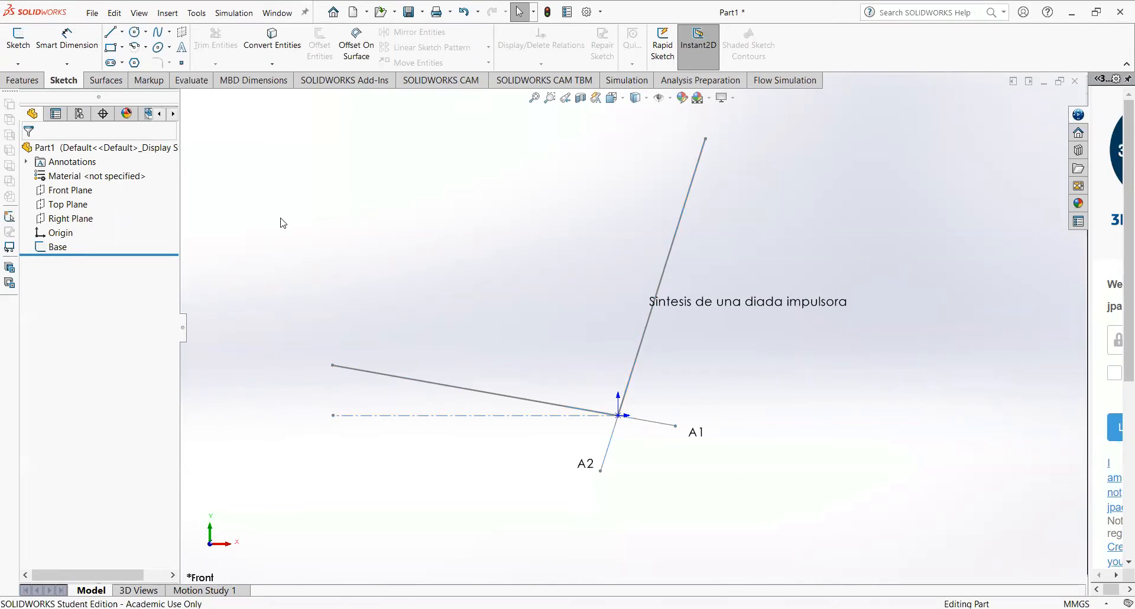
- Start a new sketch on the Front Plane
left_click(18, 47)
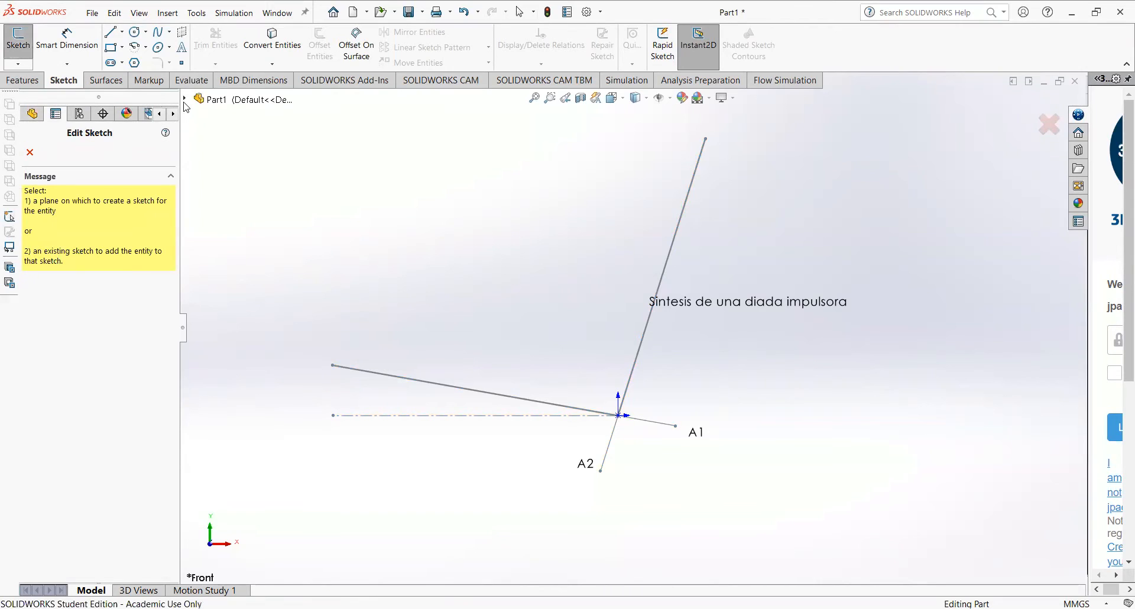
left_click(184, 99)
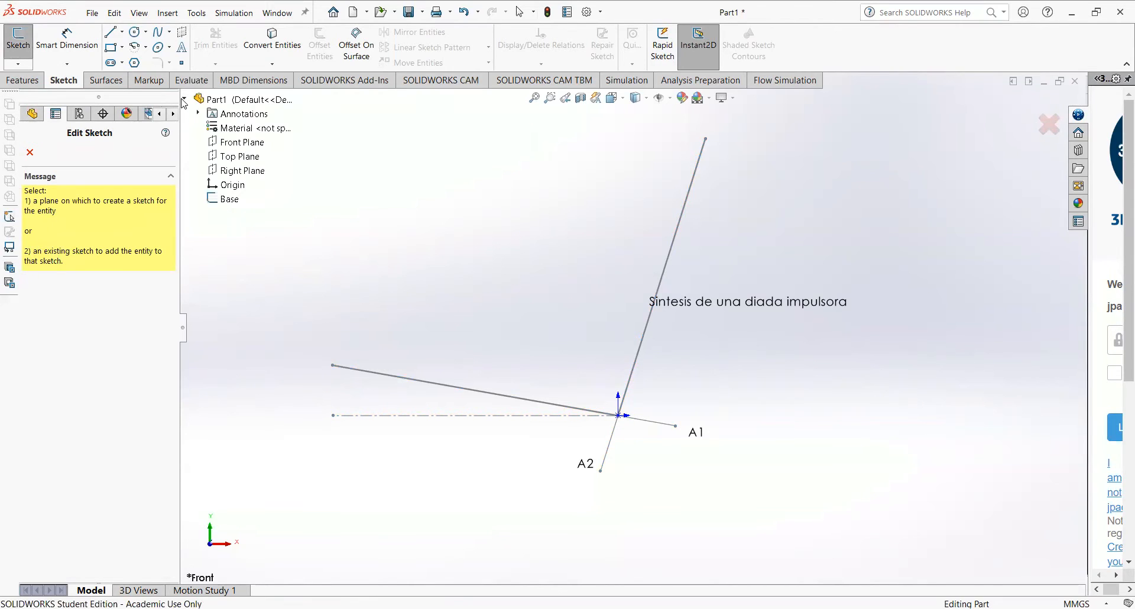
left_click(242, 142)
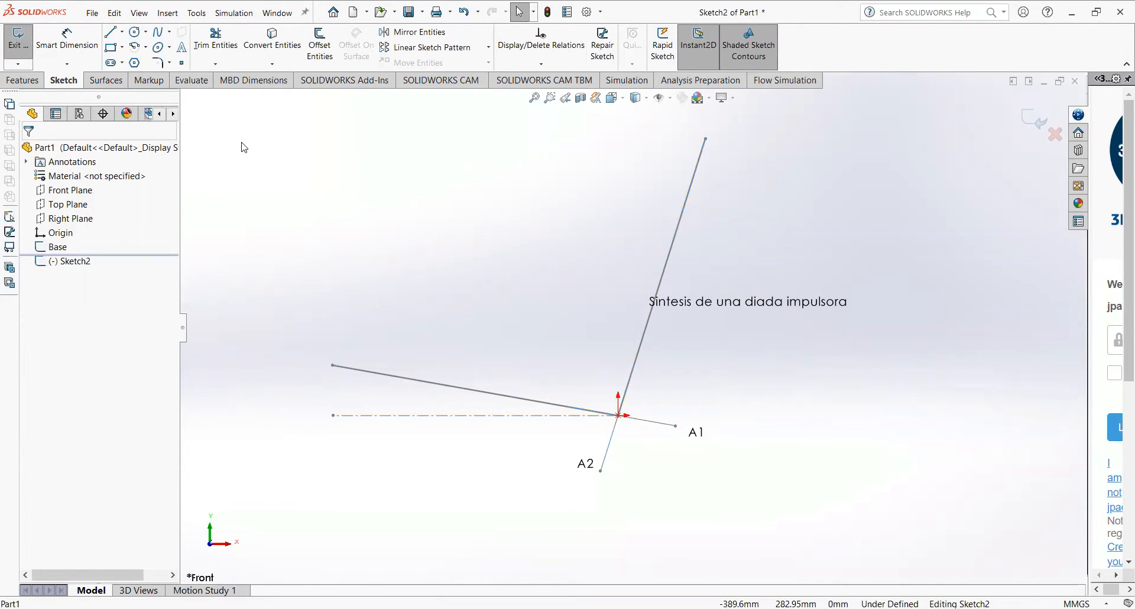
- Check the Automatic Relations option in the sketch settings
left_click(168, 13)
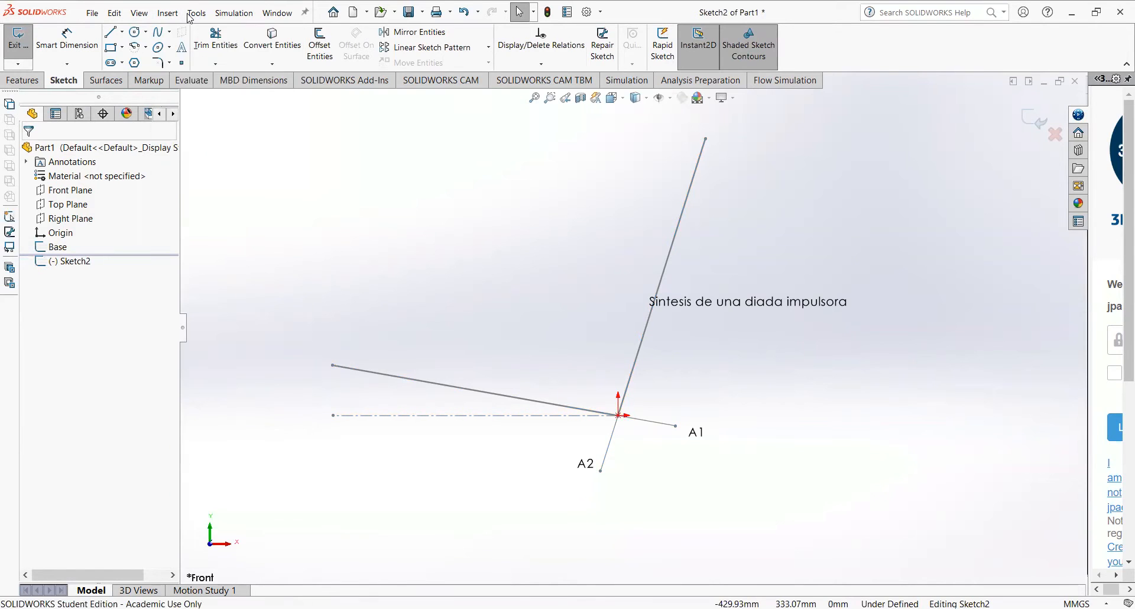
left_click(195, 13)
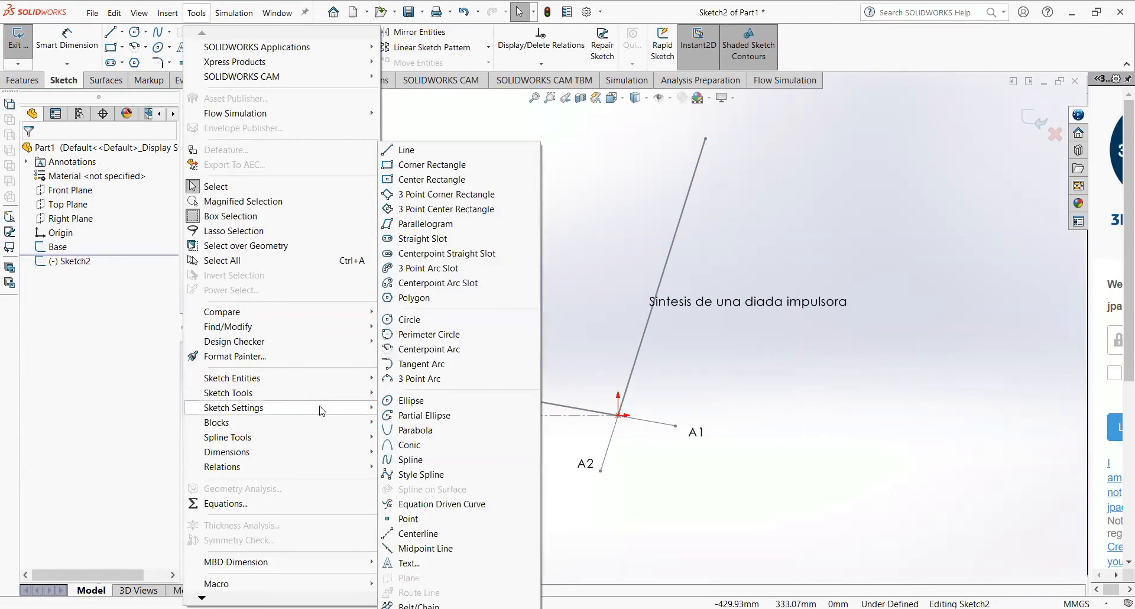
mouse_move(319, 409)
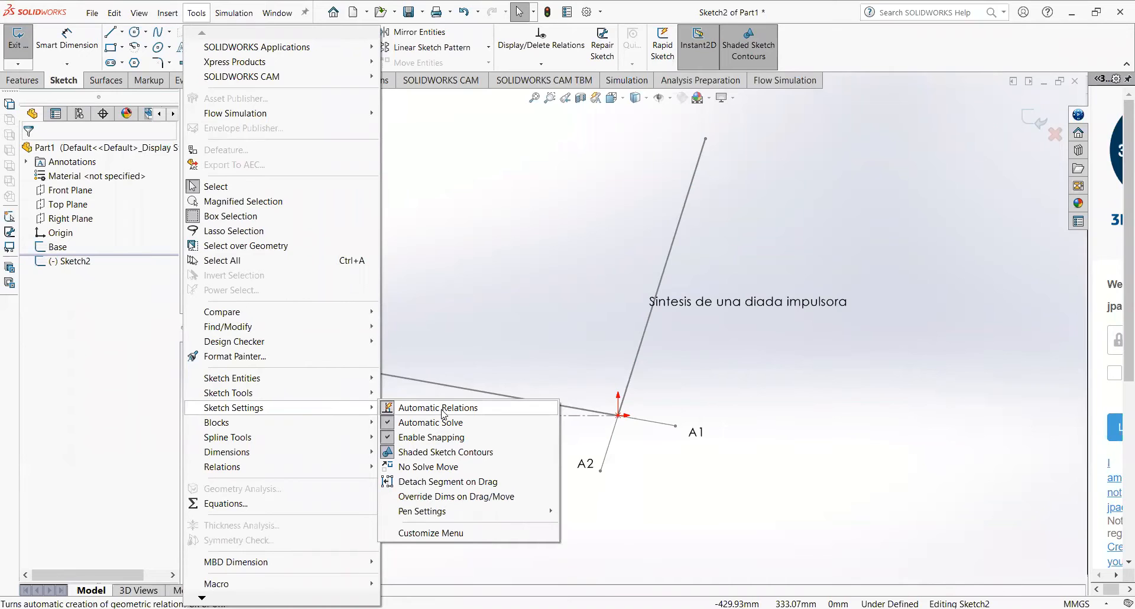
left_click(432, 331)
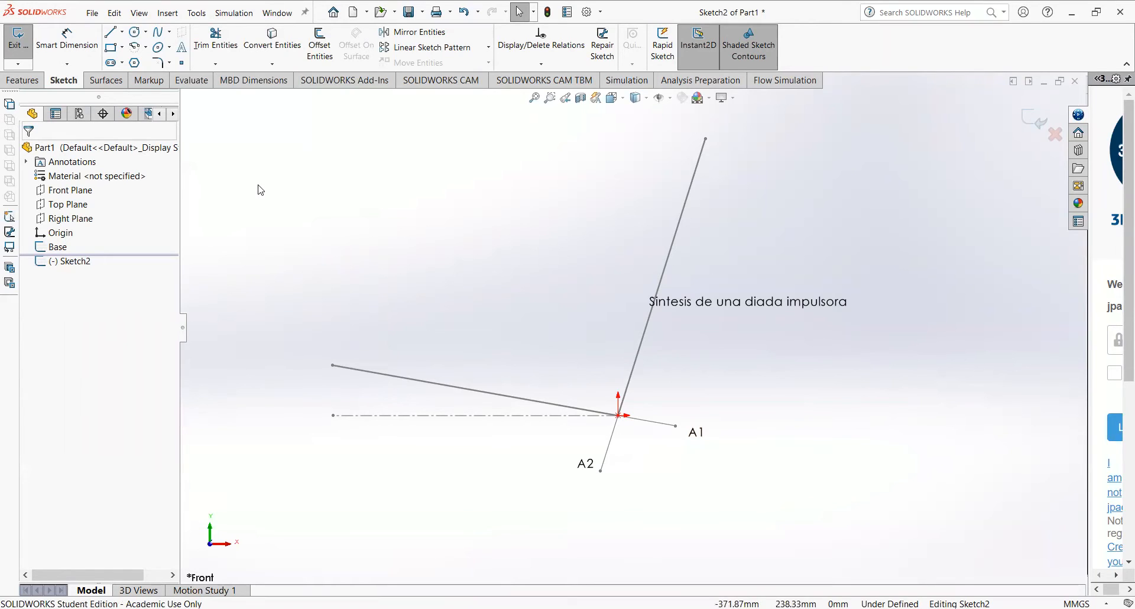
- Draw a construction centerline connecting the free ends A1 and A2 of the two short lines
left_click(122, 32)
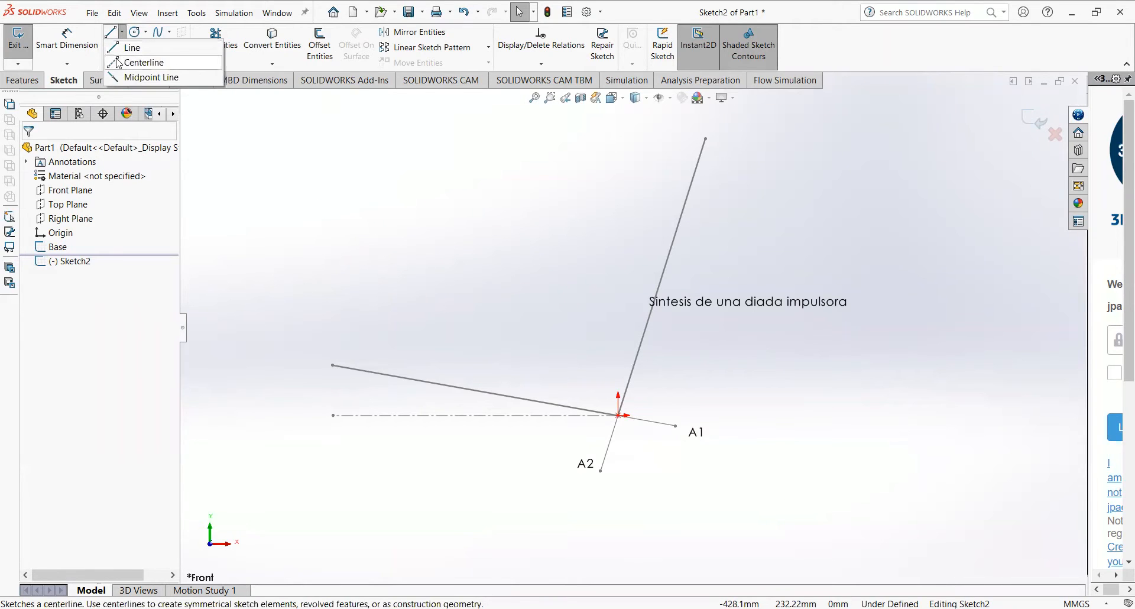
left_click(126, 63)
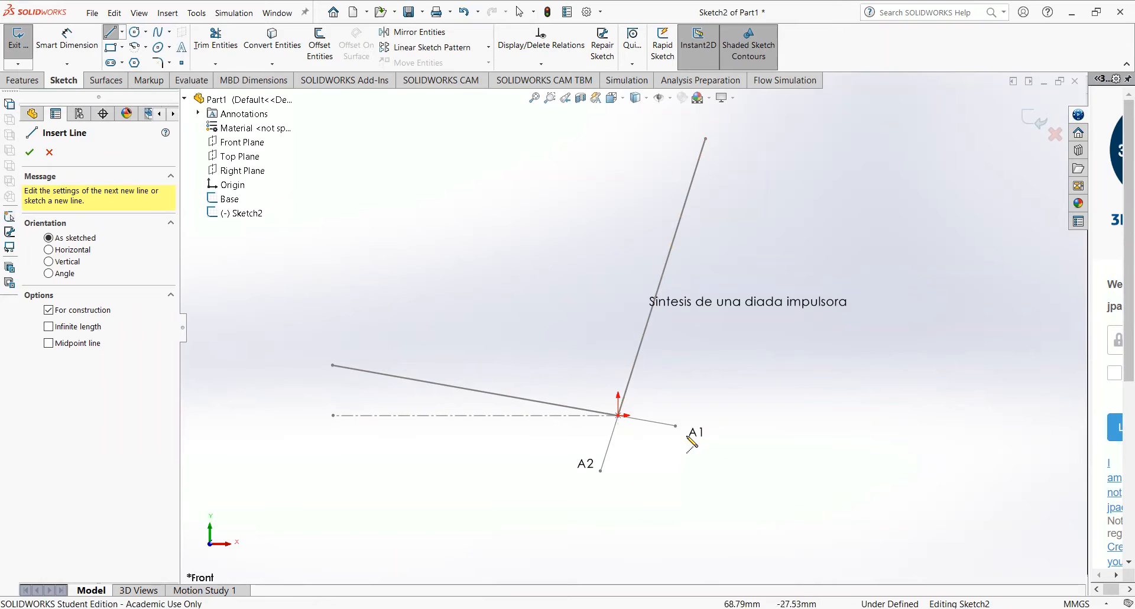
left_click(676, 426)
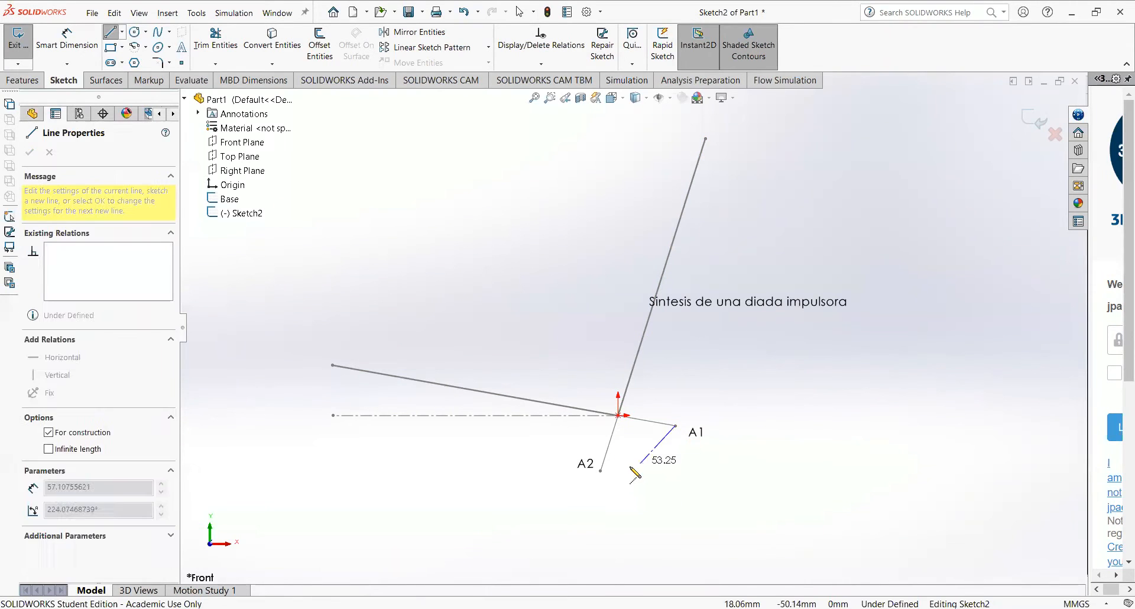
left_click(601, 471)
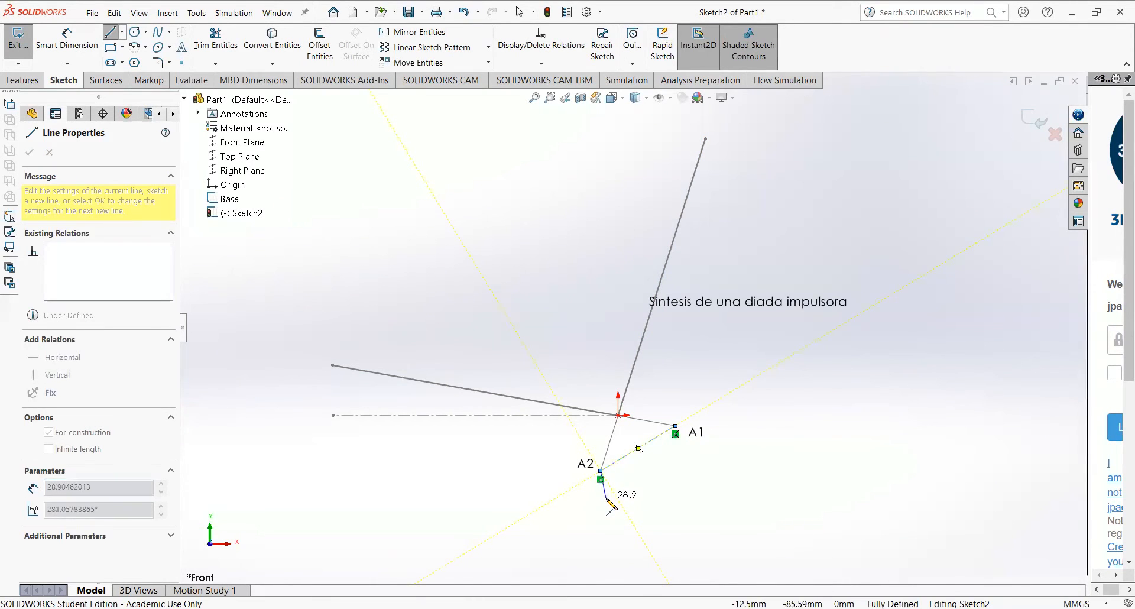
key("Escape")
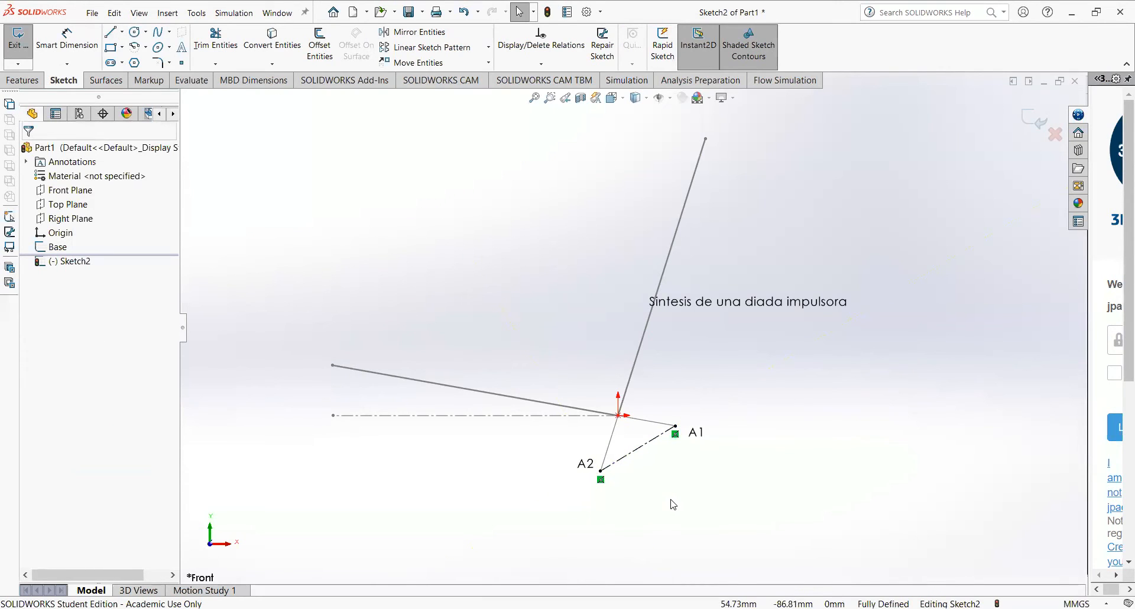
- Extend the A1–A2 direction with a collinear centerline about 268 mm long, starting at A2 and running away from A1
scroll(635, 491, "up", 3)
scroll(591, 408, "down", 2)
scroll(683, 367, "down", 2)
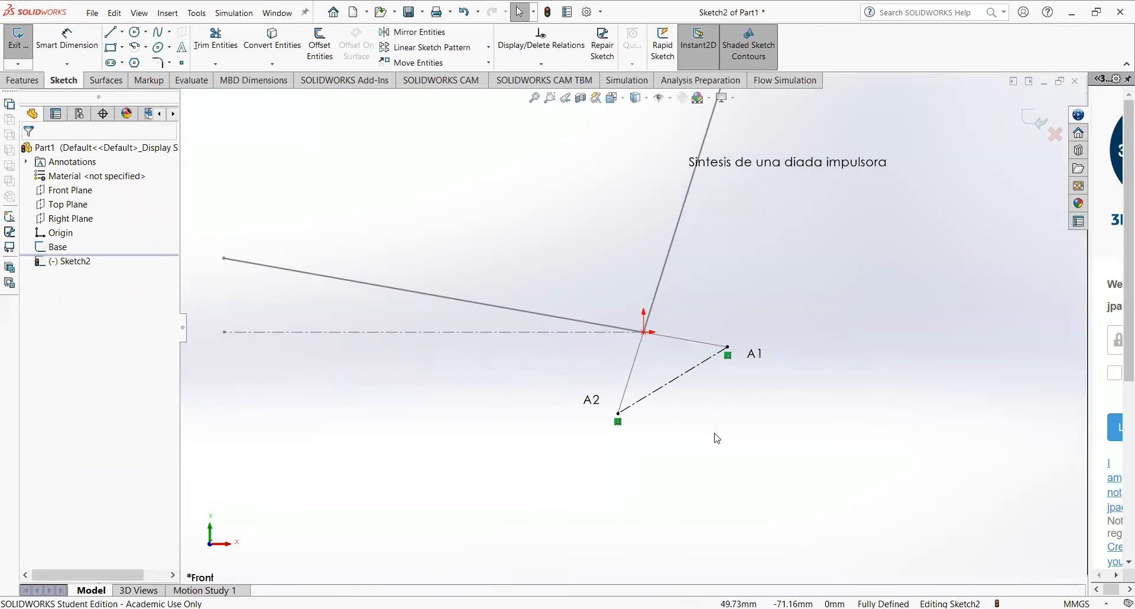
scroll(712, 437, "up", 2)
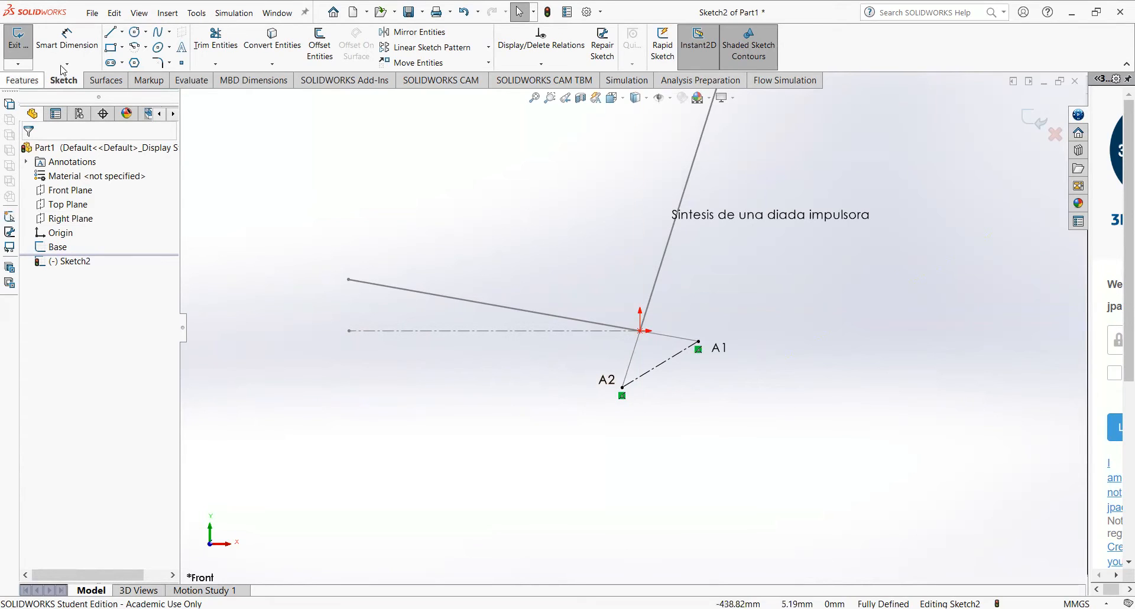
left_click(123, 33)
left_click(124, 61)
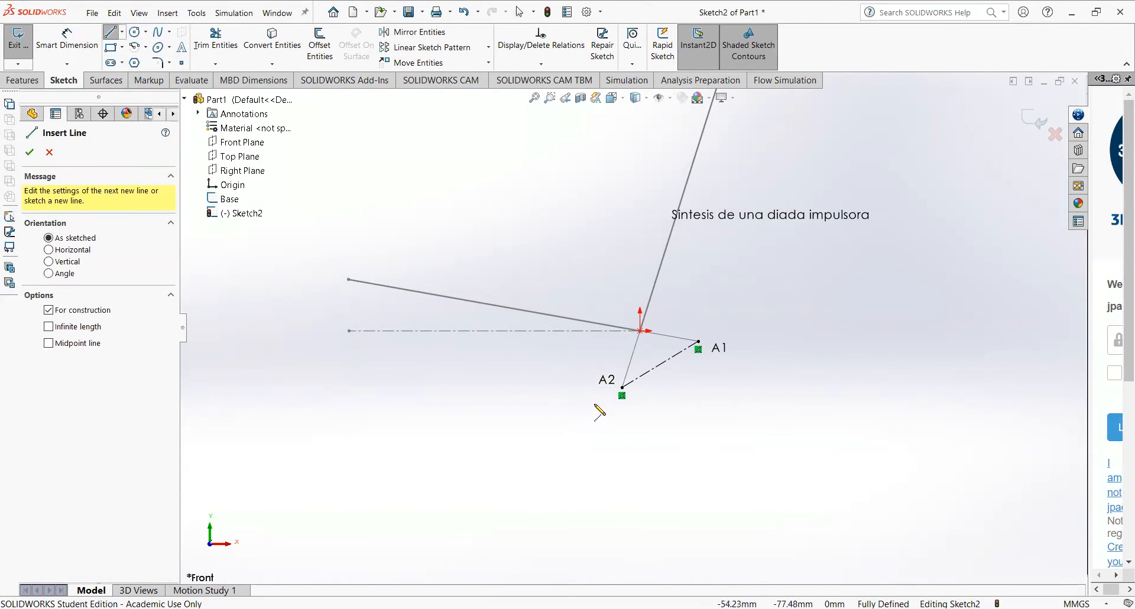
left_click(622, 387)
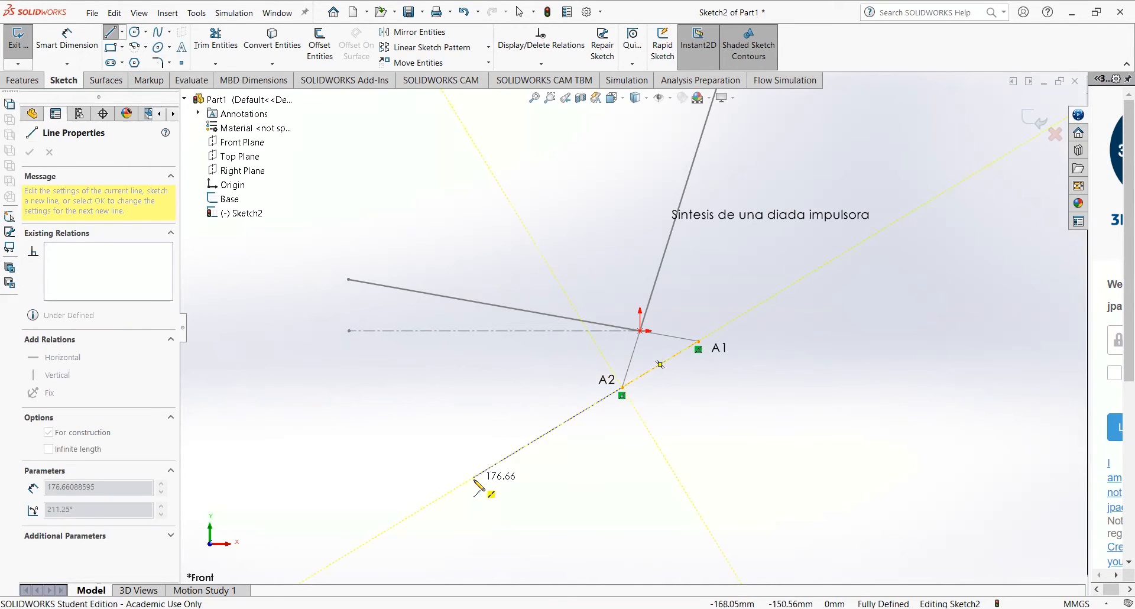
left_click(397, 524)
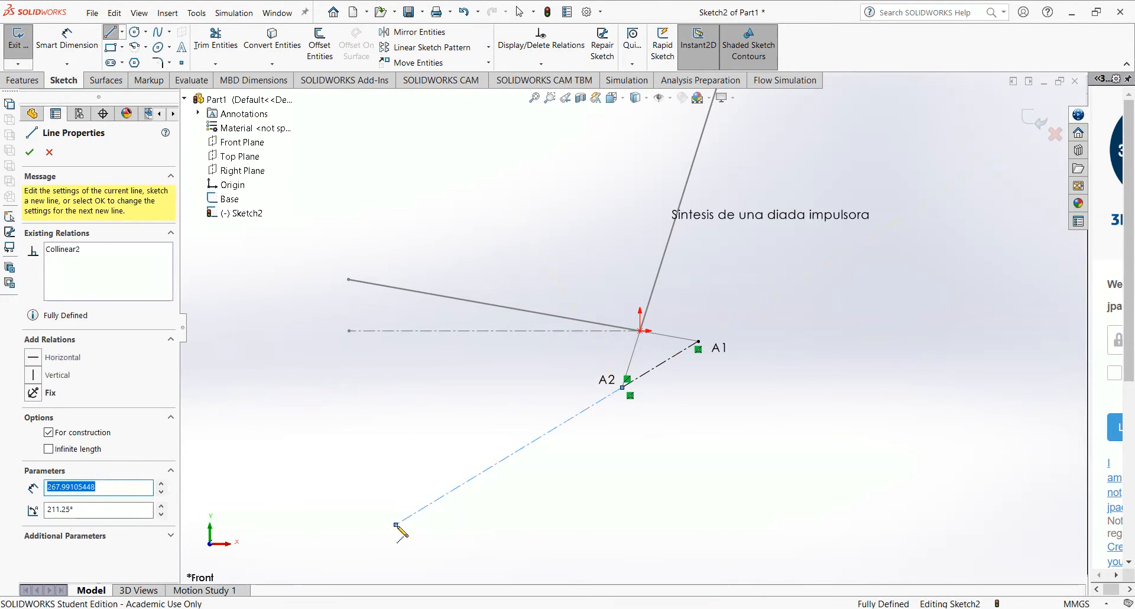
key("Escape")
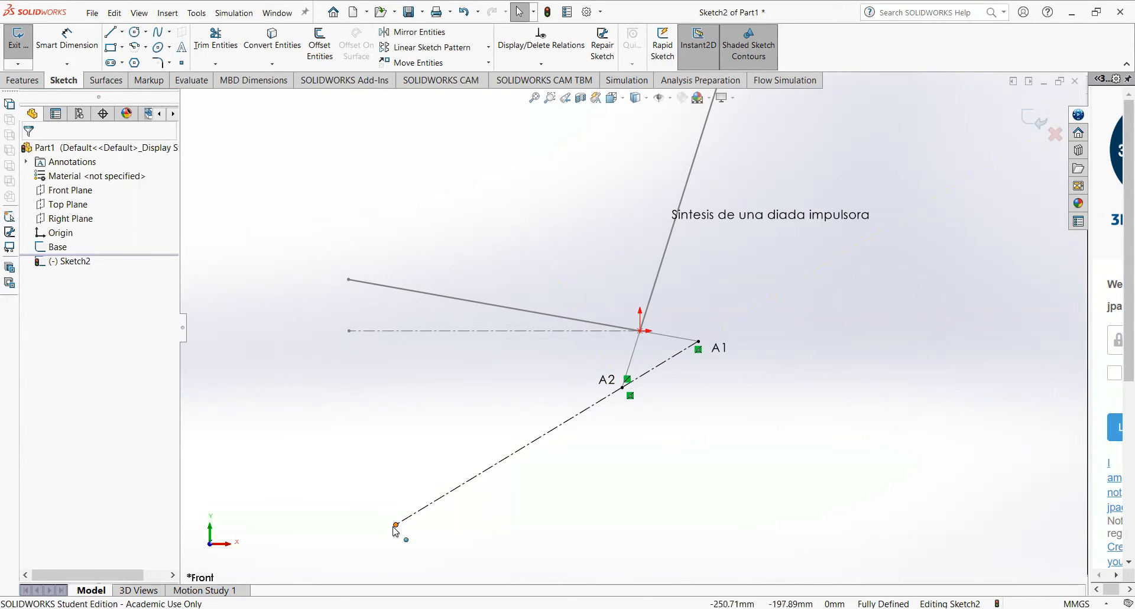
- Shorten the collinear centerline by moving its free end along its direction toward A2
mouse_move(396, 524)
left_mouse_down()
mouse_move(609, 417)
mouse_move(330, 554)
mouse_move(524, 446)
mouse_move(308, 588)
mouse_move(432, 479)
left_mouse_up()
scroll(453, 467, "up", 2)
mouse_move(500, 447)
left_mouse_down()
mouse_move(310, 564)
mouse_move(497, 467)
mouse_move(569, 415)
mouse_move(559, 429)
mouse_move(557, 417)
left_mouse_up()
scroll(561, 413, "up", 2)
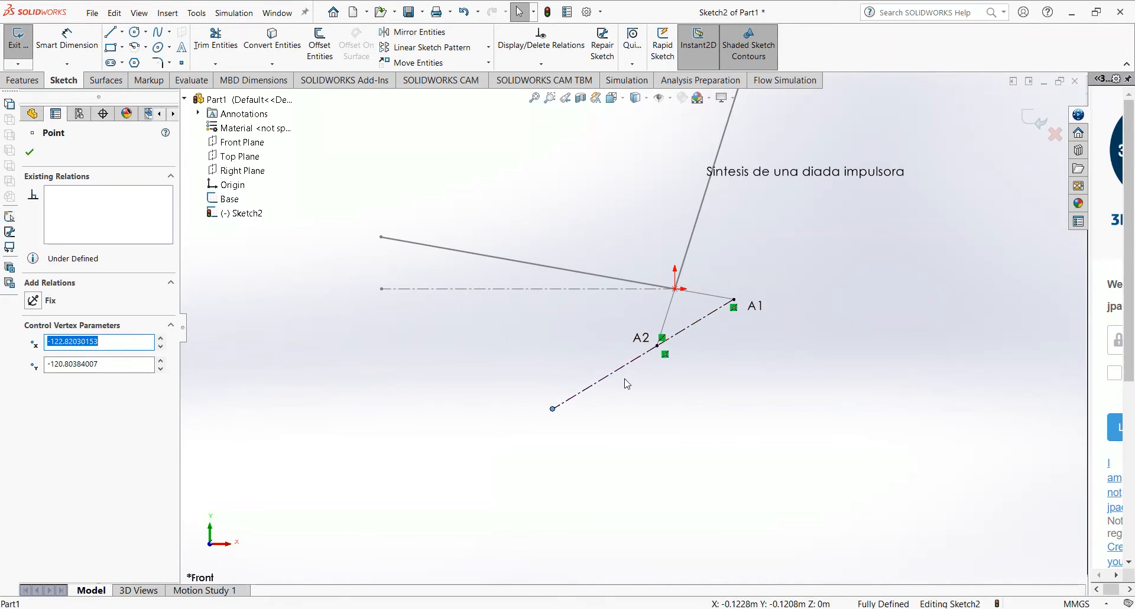
mouse_move(556, 412)
left_mouse_down()
mouse_move(549, 419)
mouse_move(578, 398)
mouse_move(550, 413)
mouse_move(560, 405)
left_mouse_up()
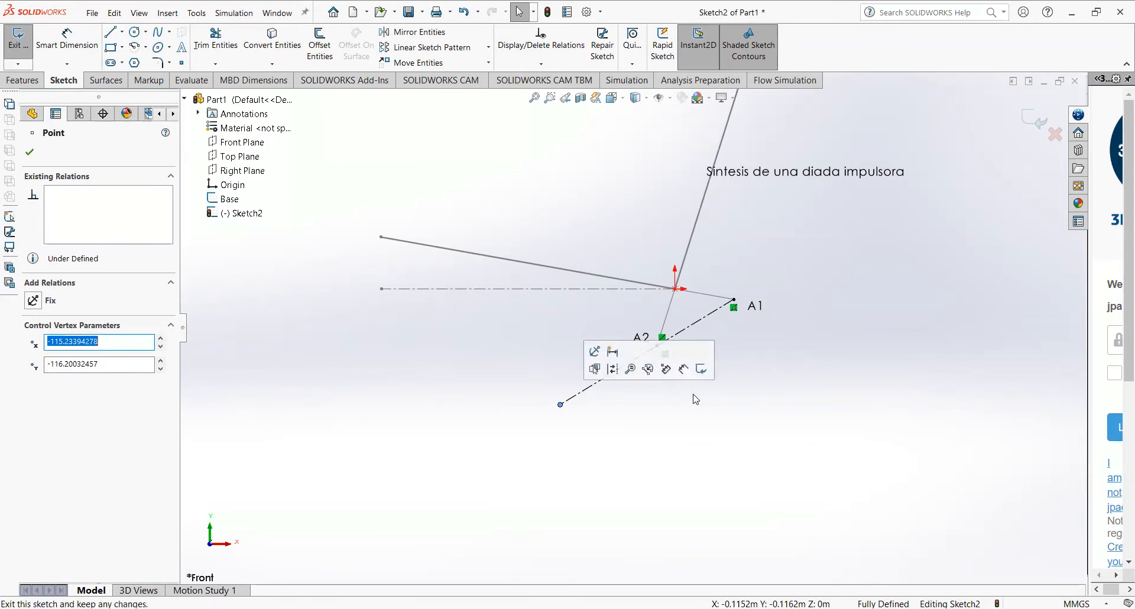
- Move the centerline's free end past A1 and back to the far side of A2, leaving it about 126 mm long
mouse_move(561, 407)
left_mouse_down()
mouse_move(745, 295)
mouse_move(813, 269)
mouse_move(774, 296)
mouse_move(763, 283)
mouse_move(978, 159)
mouse_move(1003, 158)
mouse_move(989, 167)
left_mouse_up()
scroll(970, 208, "up", 4)
scroll(709, 243, "down", 2)
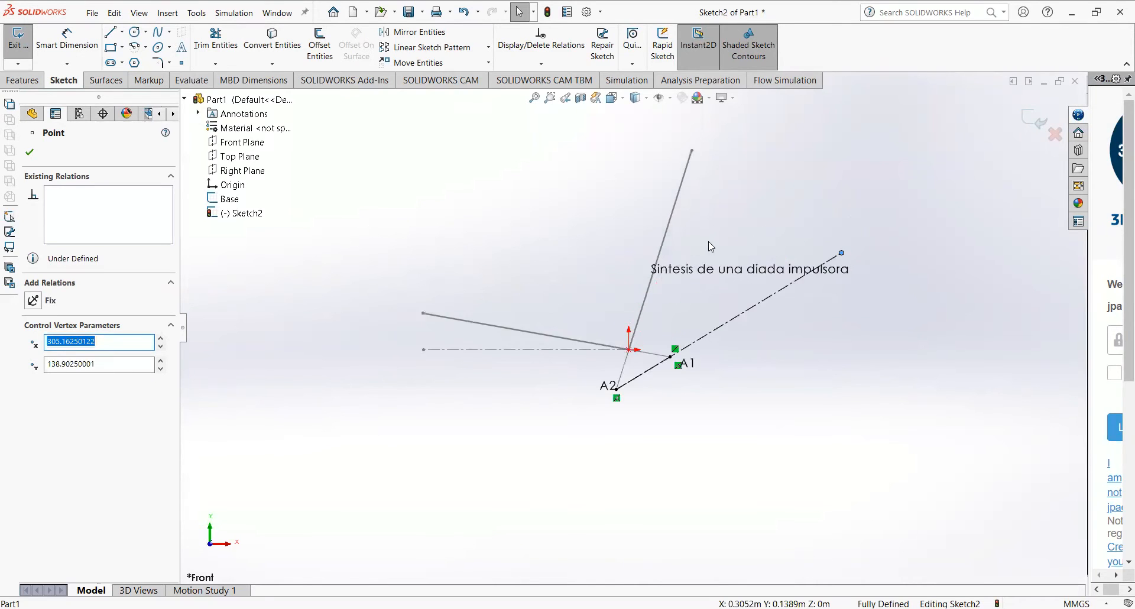
scroll(710, 246, "down", 1)
mouse_move(866, 261)
left_mouse_down()
mouse_move(913, 235)
mouse_move(853, 272)
mouse_move(869, 256)
left_mouse_up()
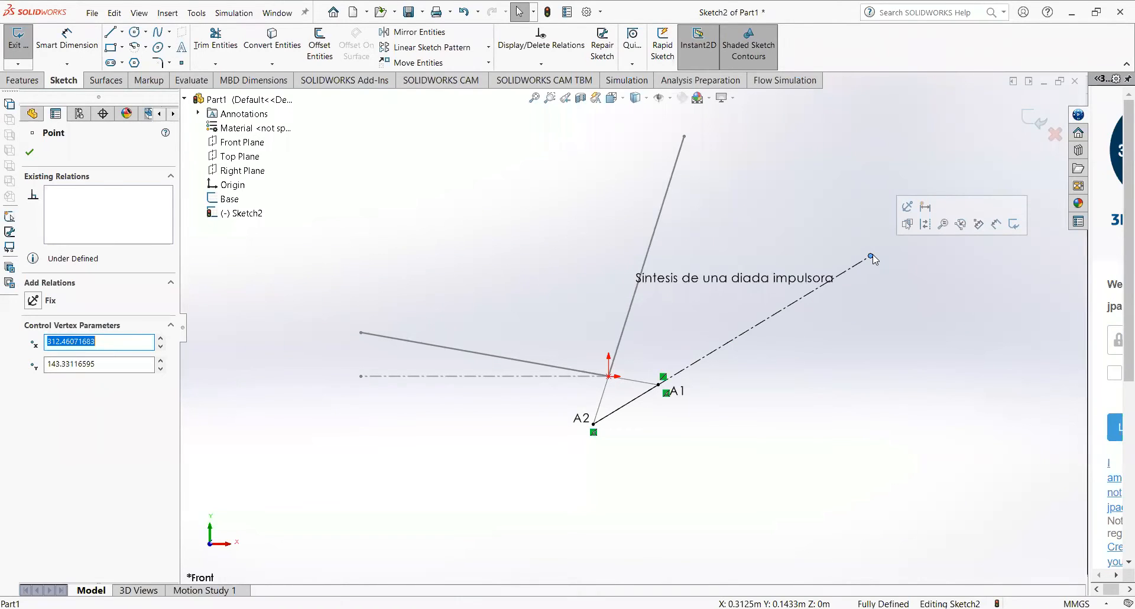
left_click_drag(870, 256, 503, 479)
left_click(634, 522)
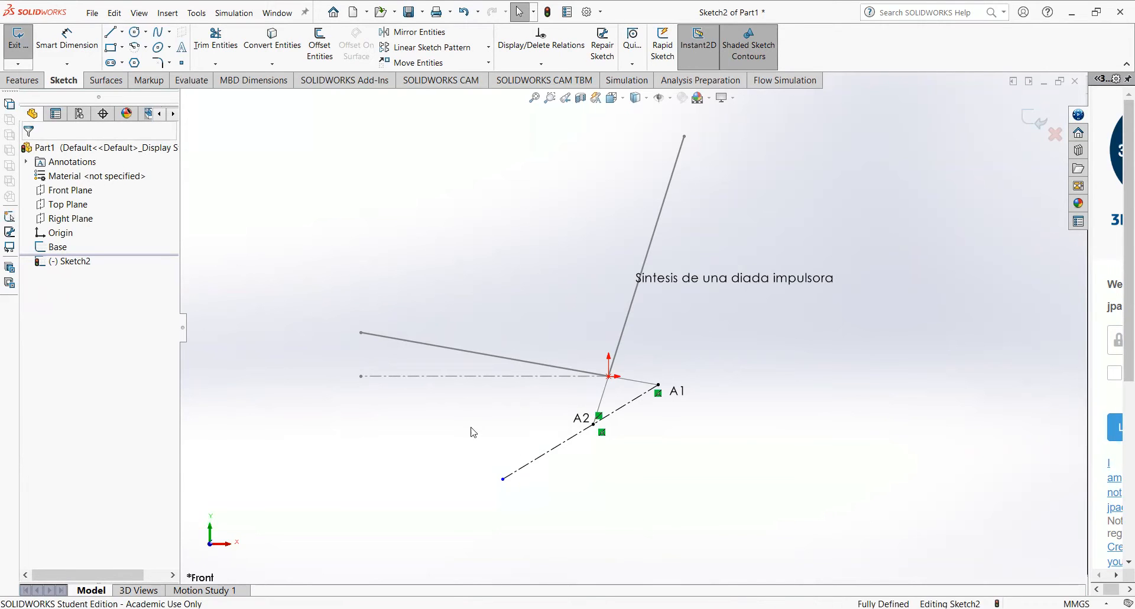
- Dimension the centerline extending beyond A2 and set its length to 150 mm
scroll(482, 447, "down", 2)
scroll(582, 436, "up", 2)
scroll(580, 431, "down", 1)
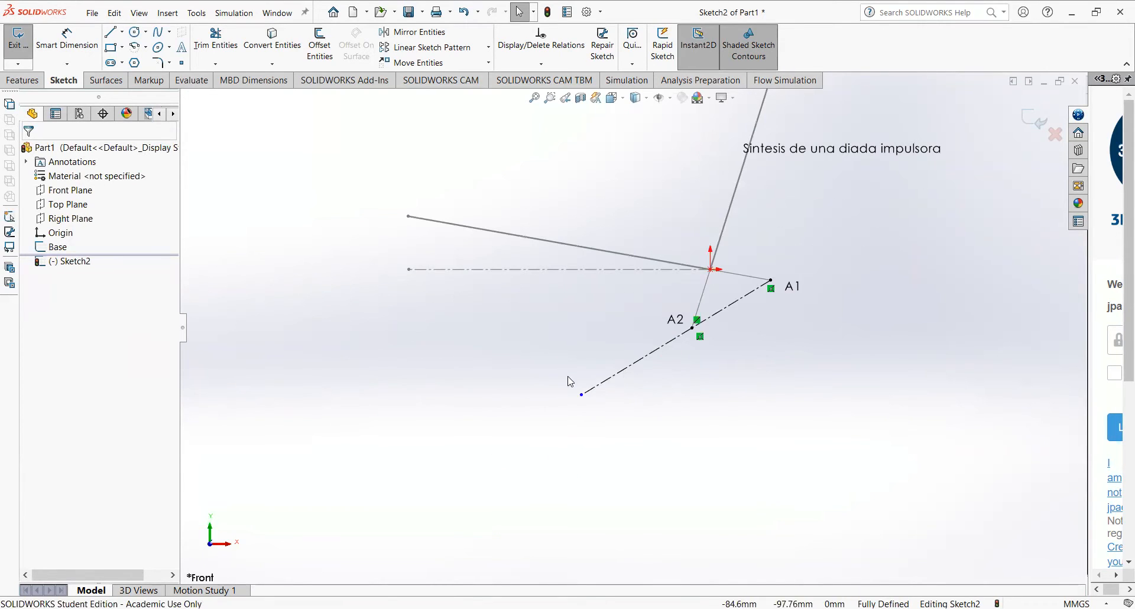
left_click(72, 41)
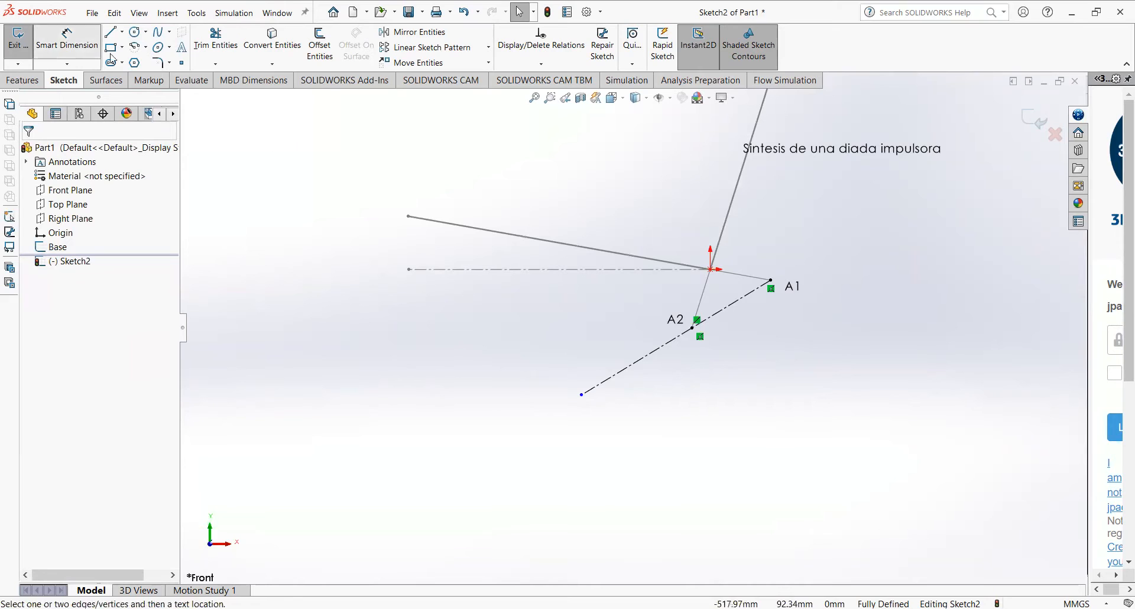
left_click(647, 357)
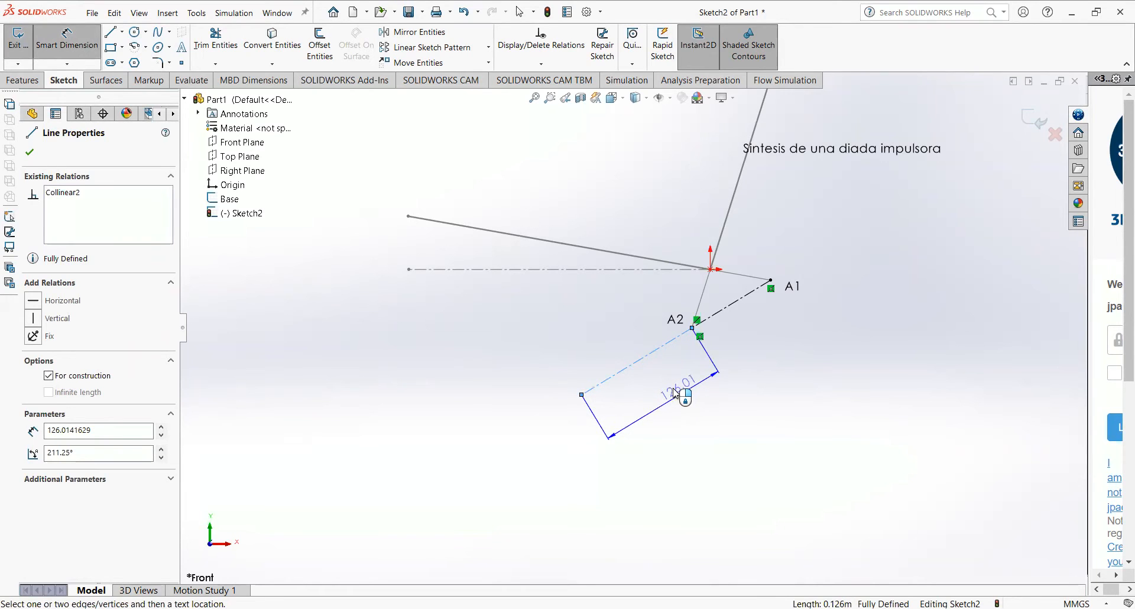
left_click(677, 389)
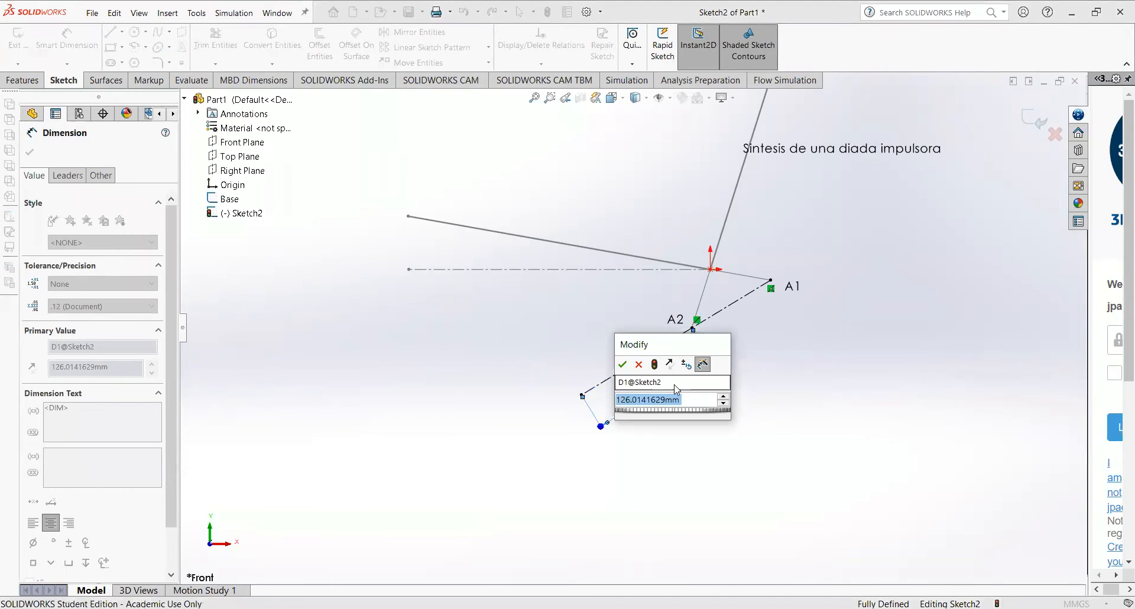
type("150")
key("Return")
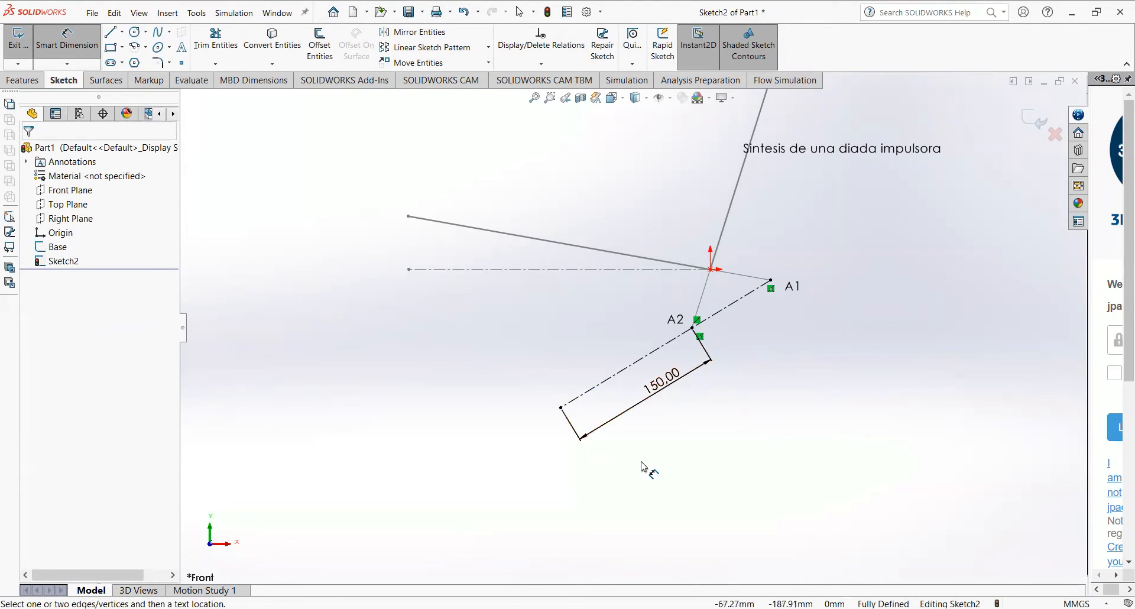
key("Escape")
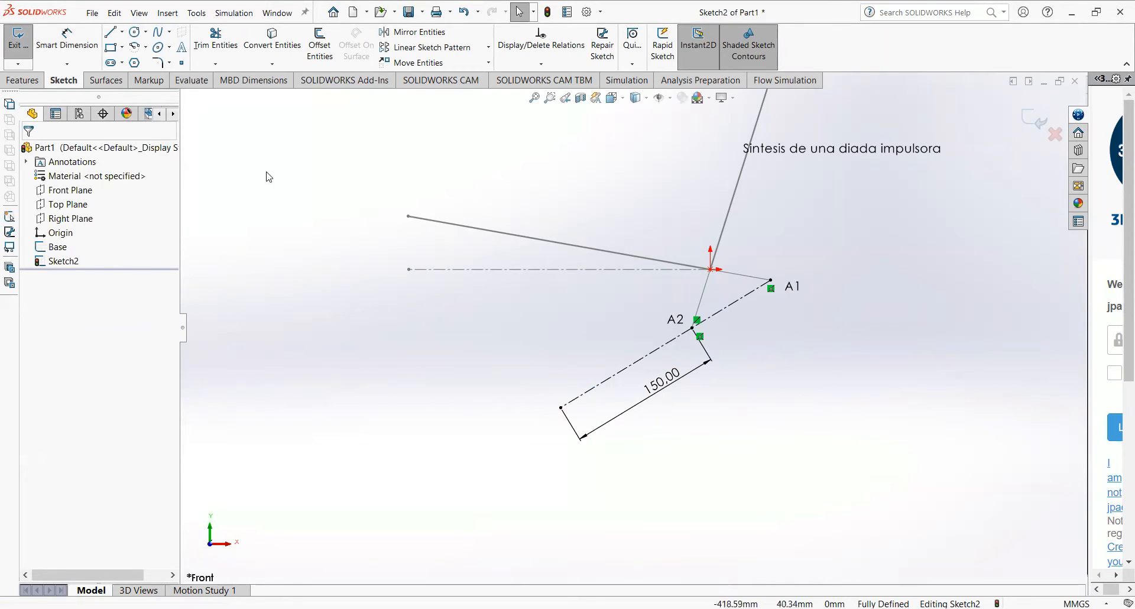
- Add a driven length dimension to the centerline between A1 and A2, and line it up with the 150 mm dimension
left_click(73, 47)
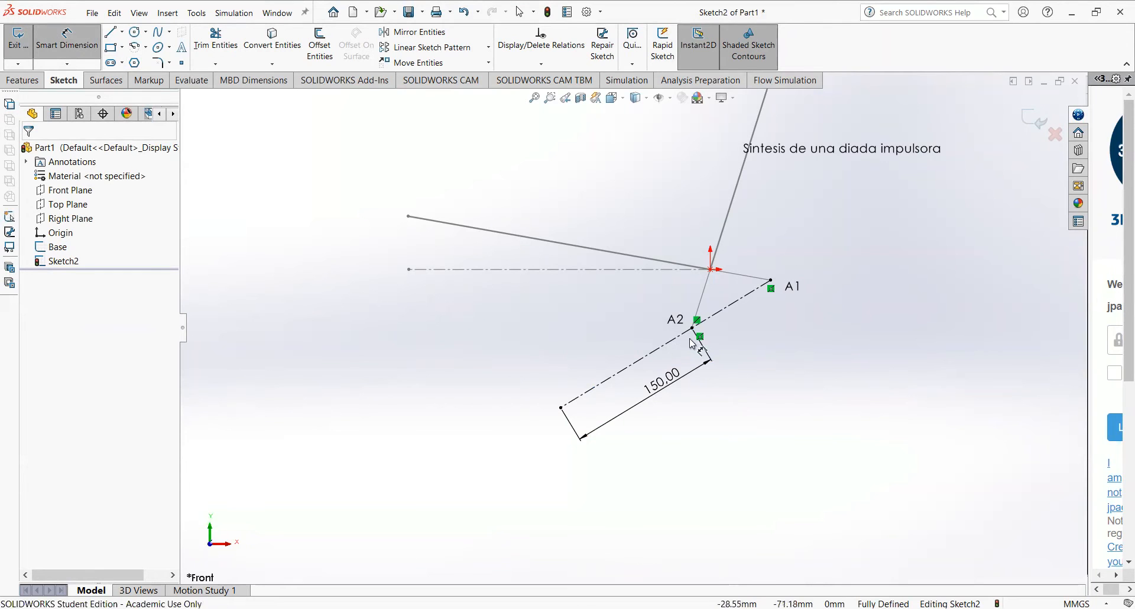
left_click(735, 303)
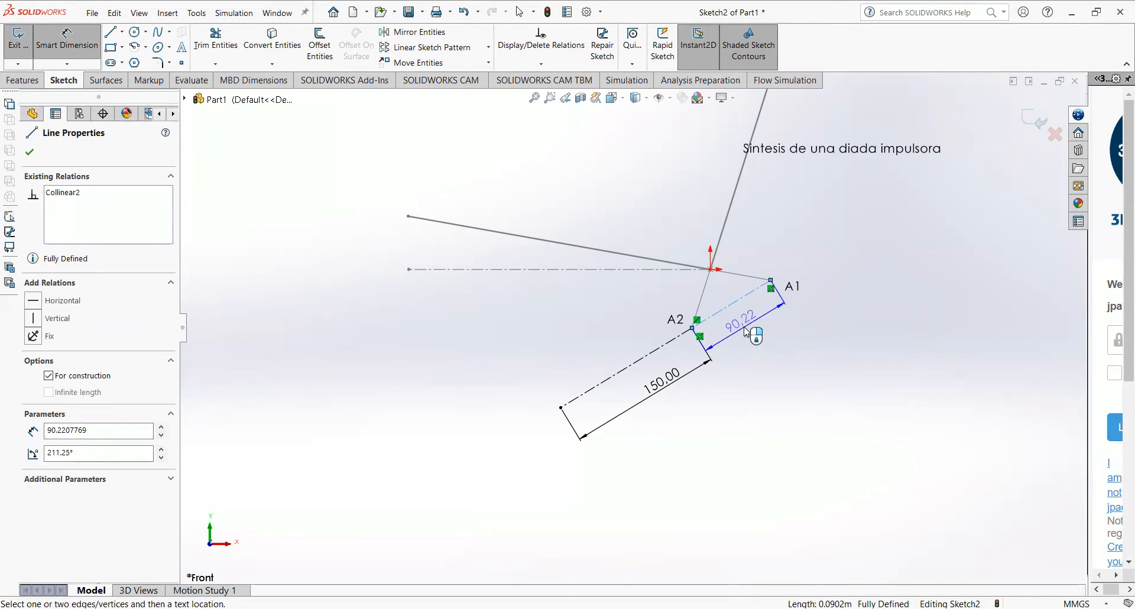
left_click(746, 332)
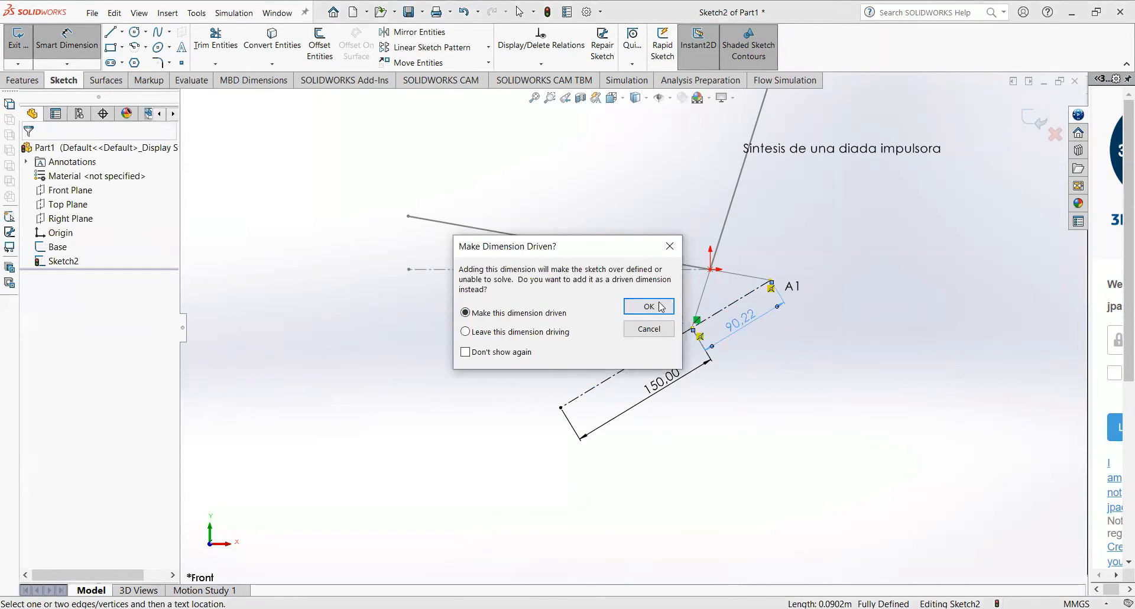
key("Return")
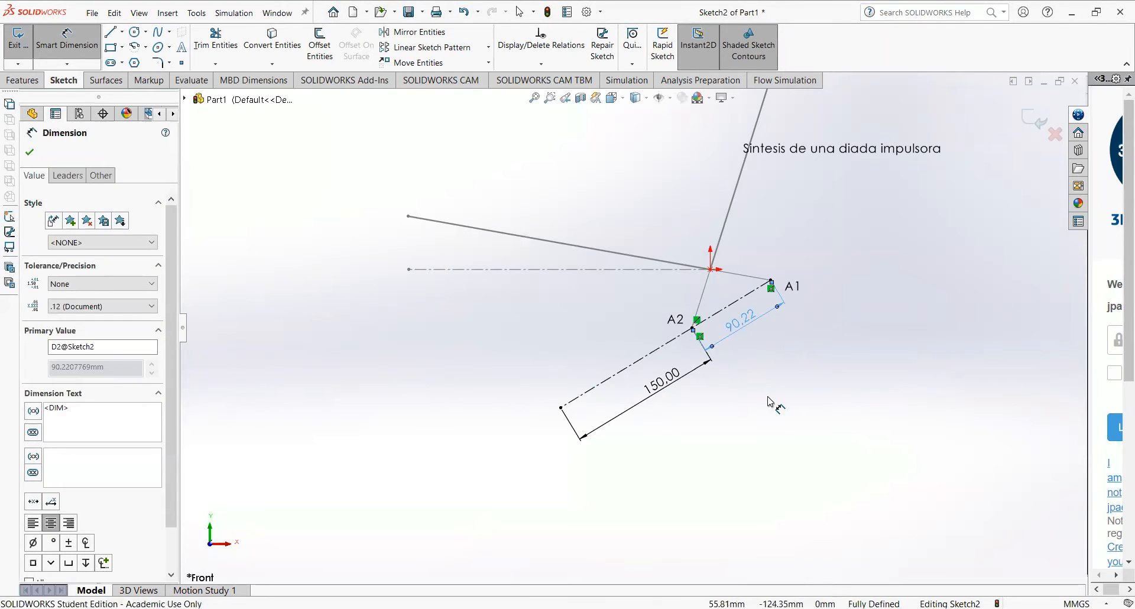
key("Escape")
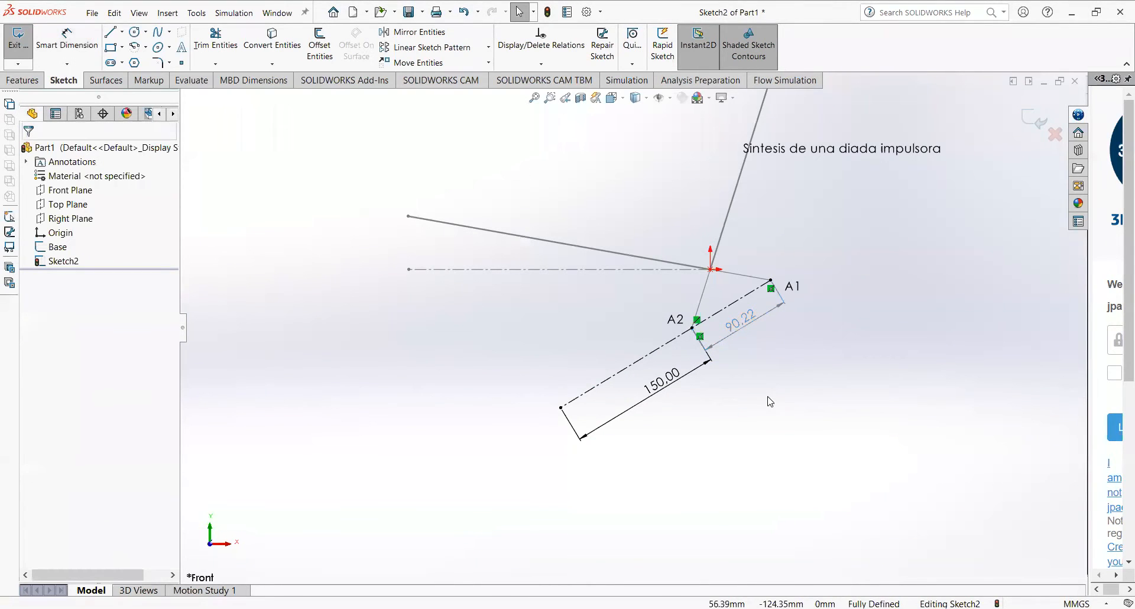
left_click(783, 314)
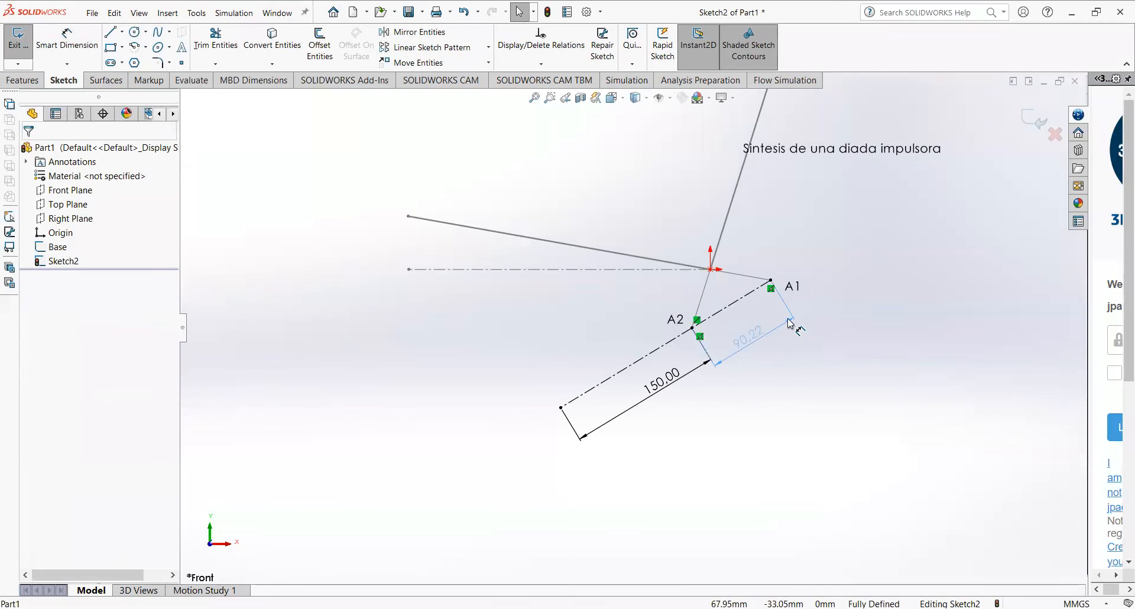
left_click(756, 360)
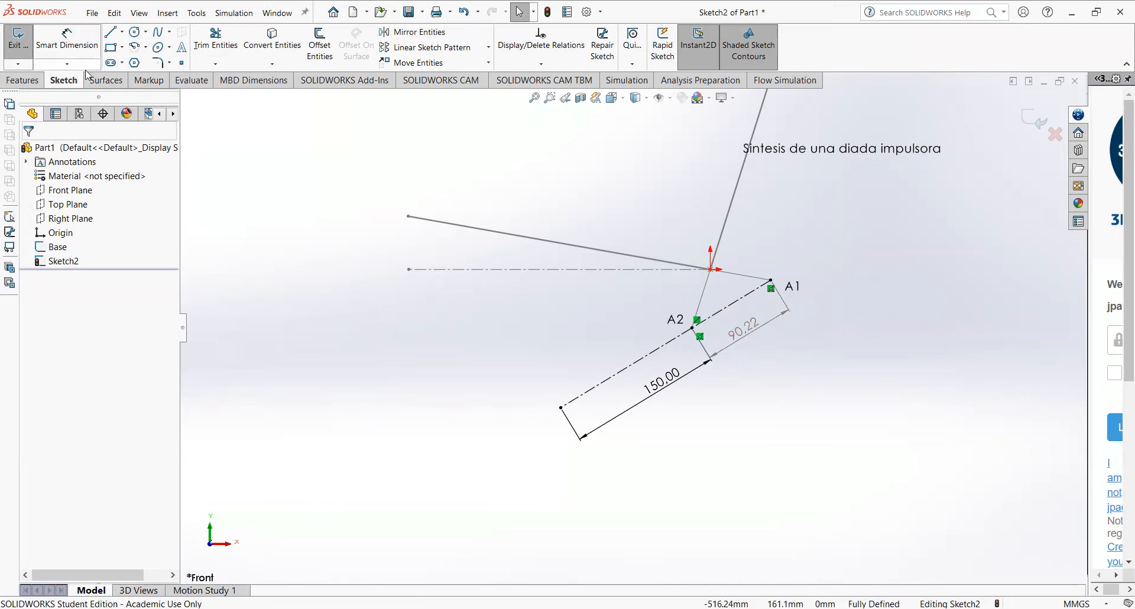
- Add the note "C" beside the free end of the 150 mm centerline and finish placing notes
left_click(166, 14)
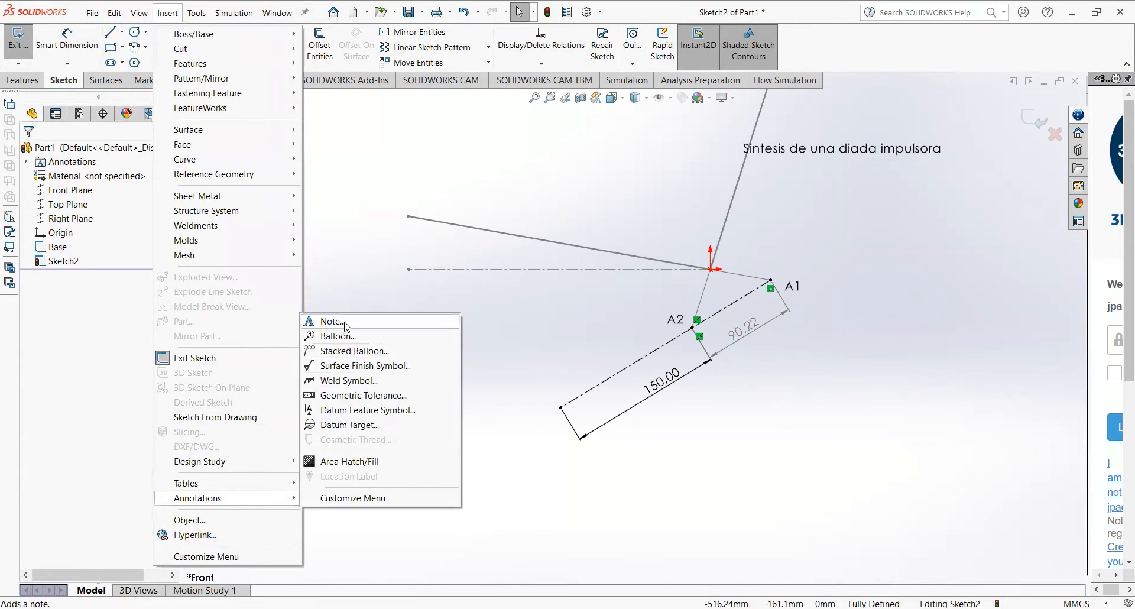
left_click(344, 323)
left_click(550, 392)
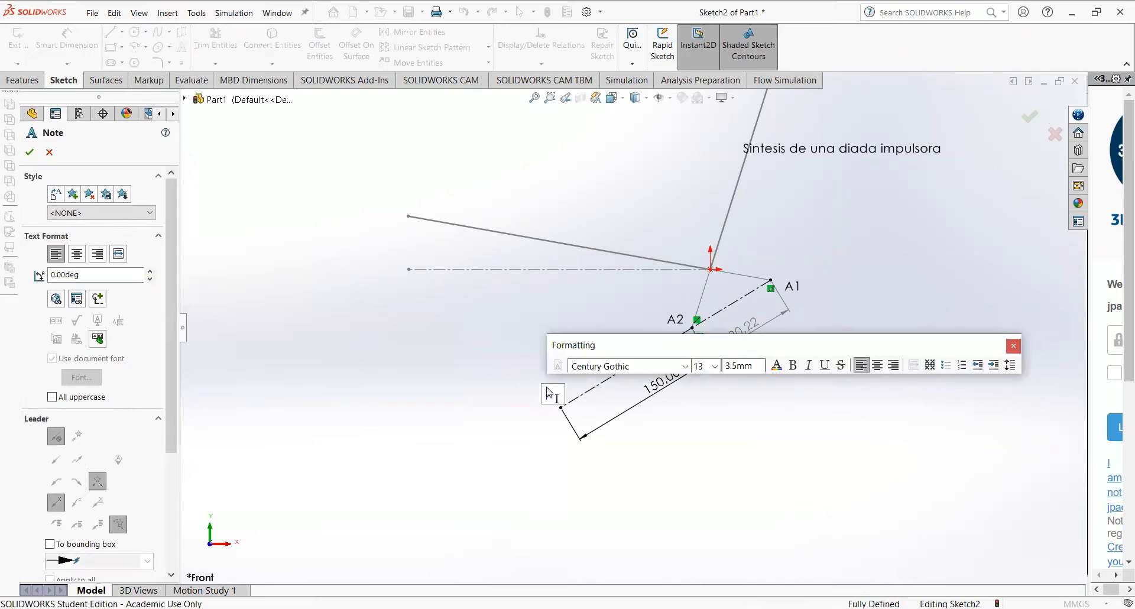
type("C")
left_click(688, 478)
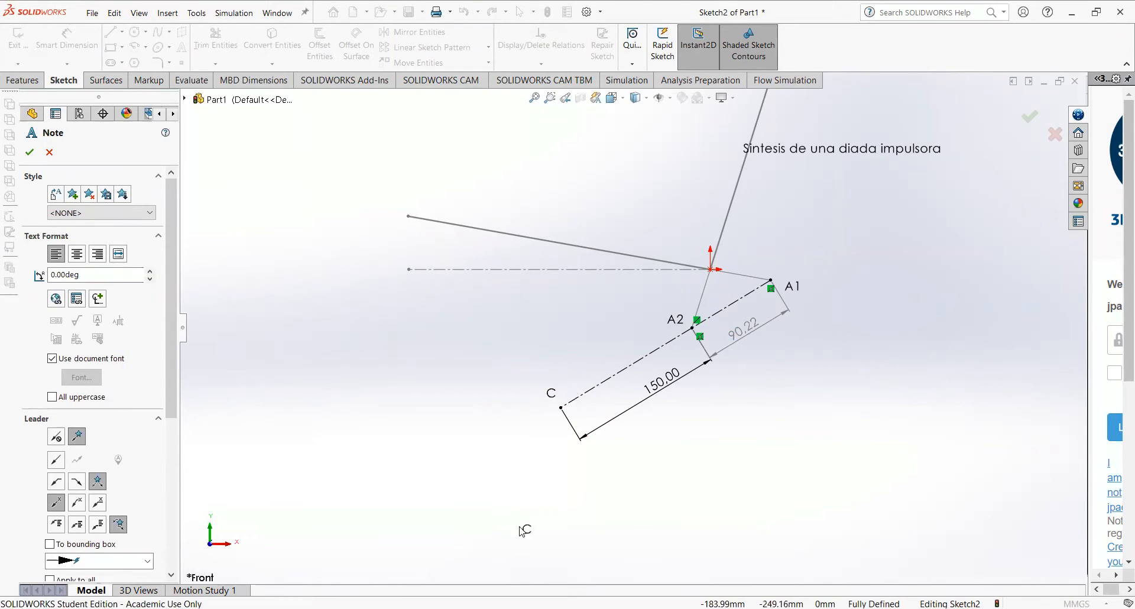
key("Escape")
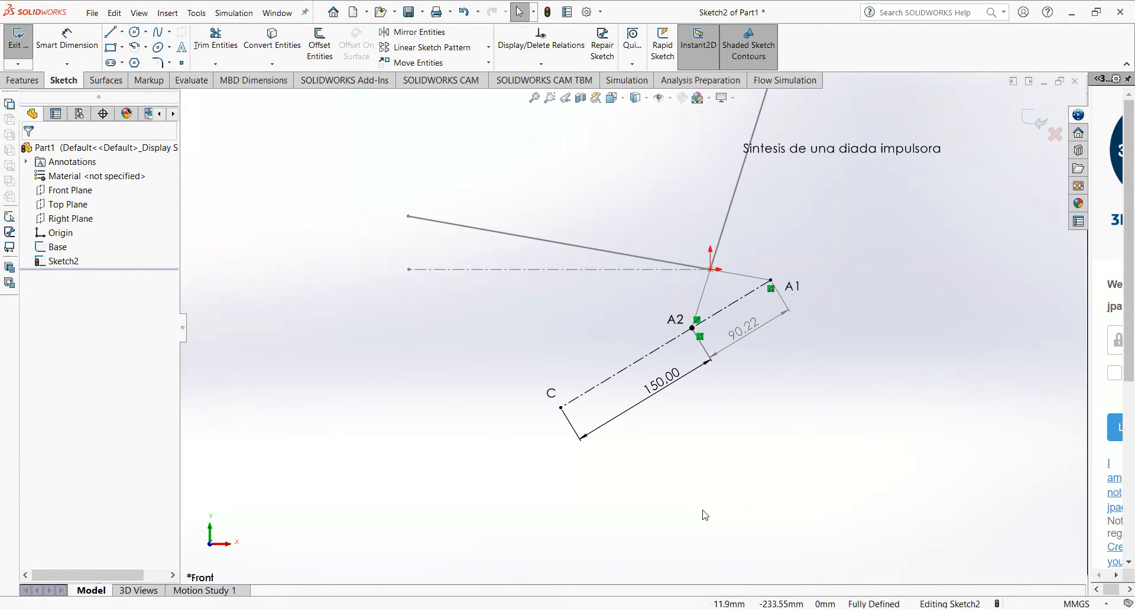
- Draw a circle centered on point C with a radius of about 57 mm
left_click(136, 31)
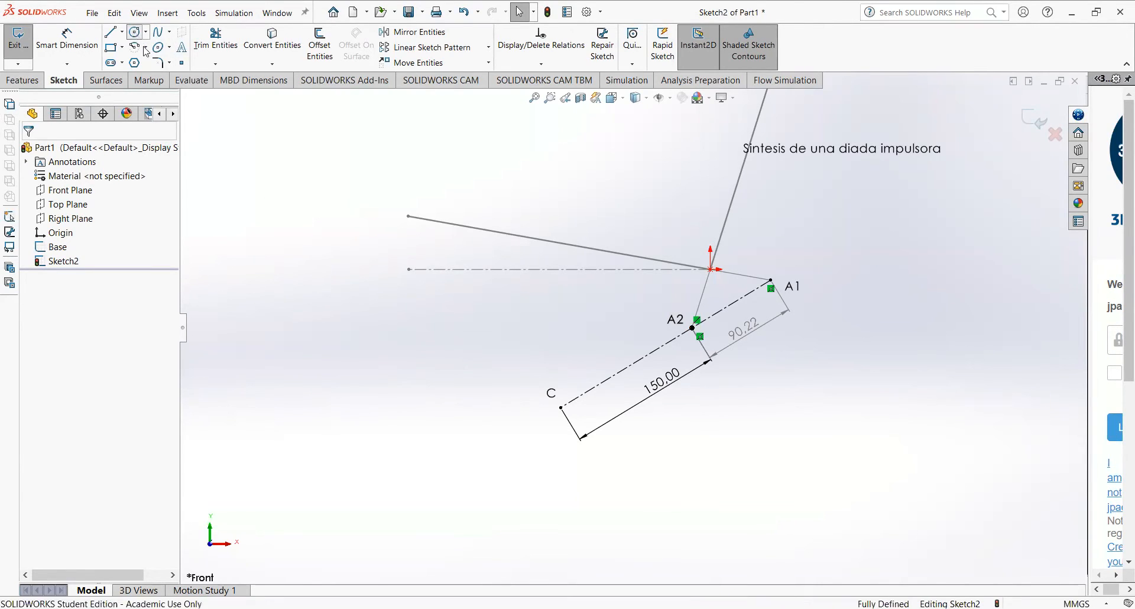
left_click(561, 408)
left_click(572, 355)
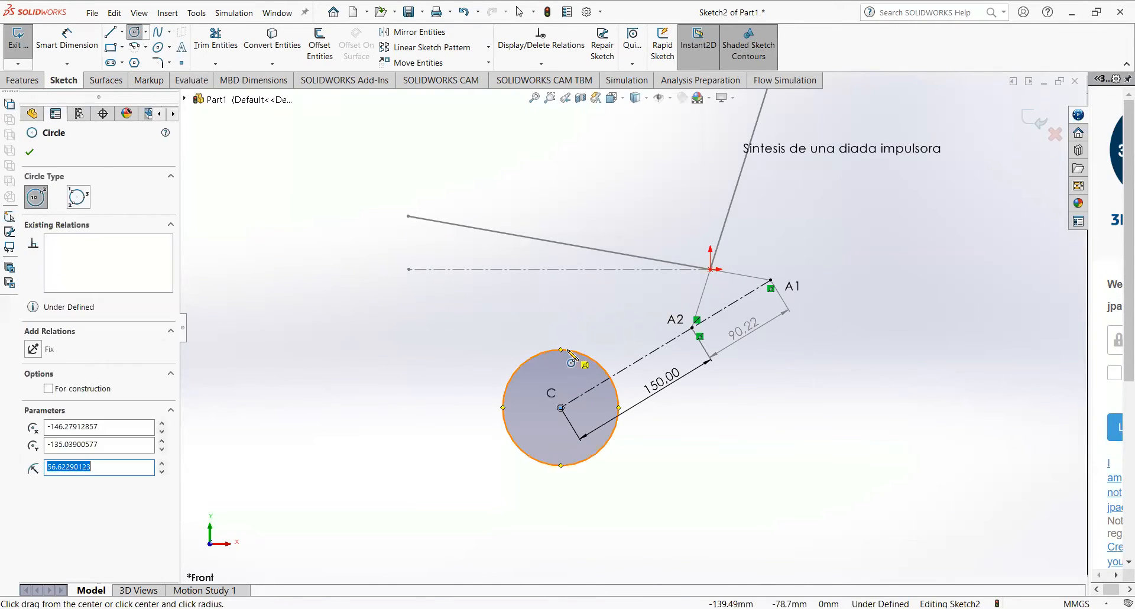
- Try to dimension the diameter of the circle at C and link it by equation to the A1–A2 length dimension
key("Escape")
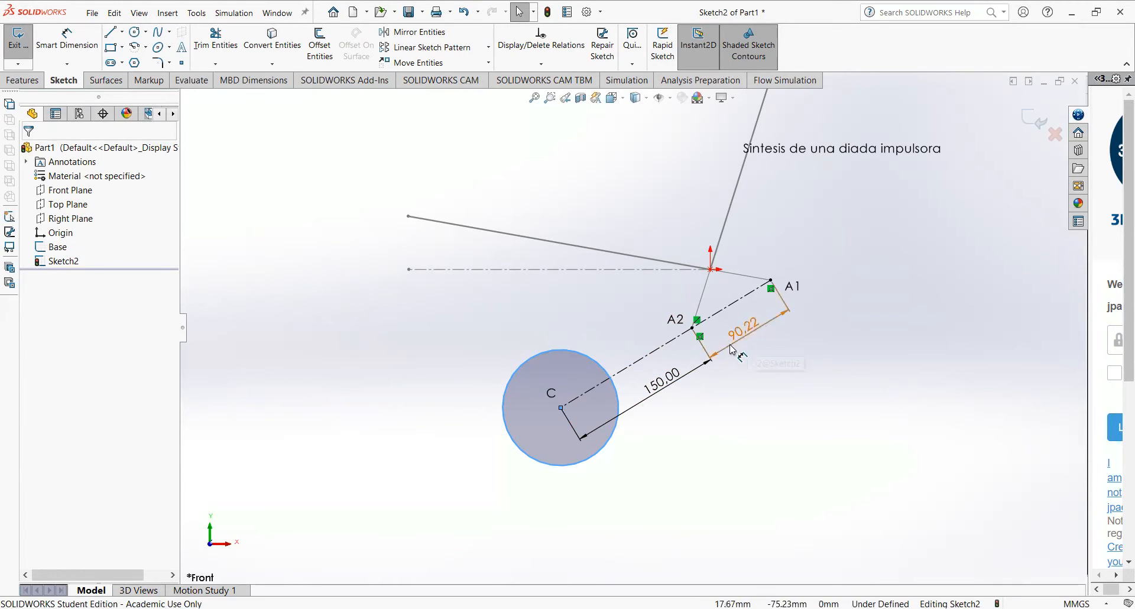
left_click(67, 37)
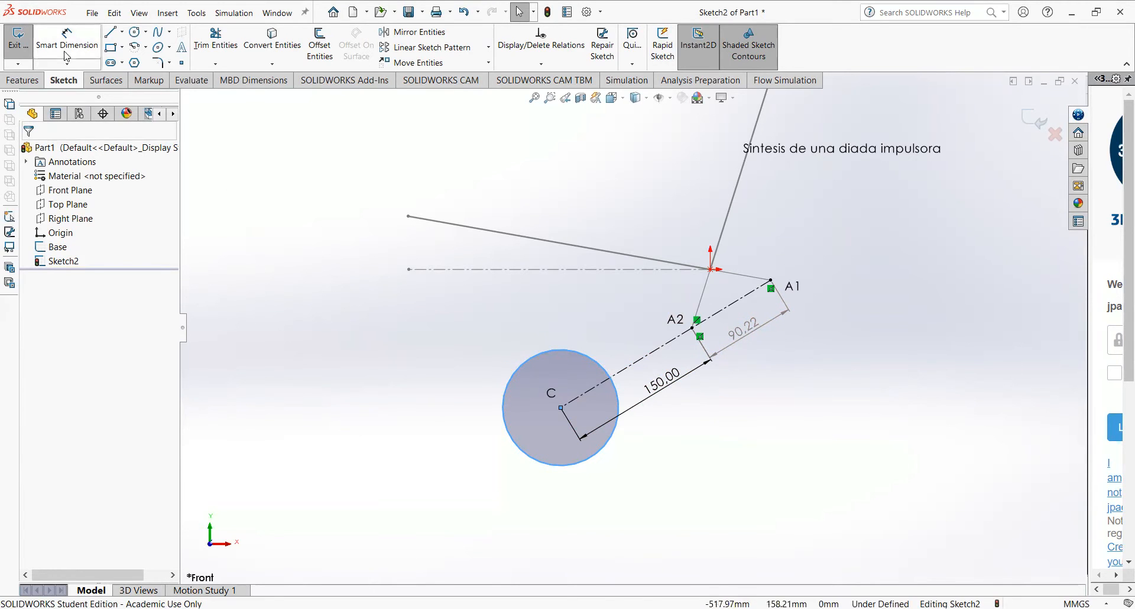
left_click(548, 466)
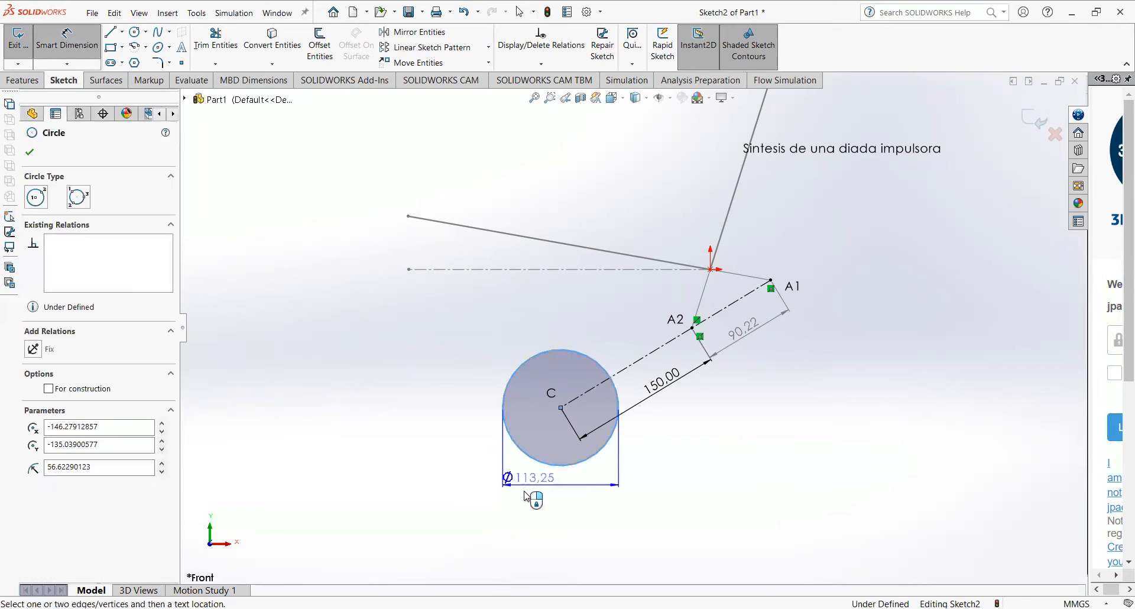
left_click(572, 503)
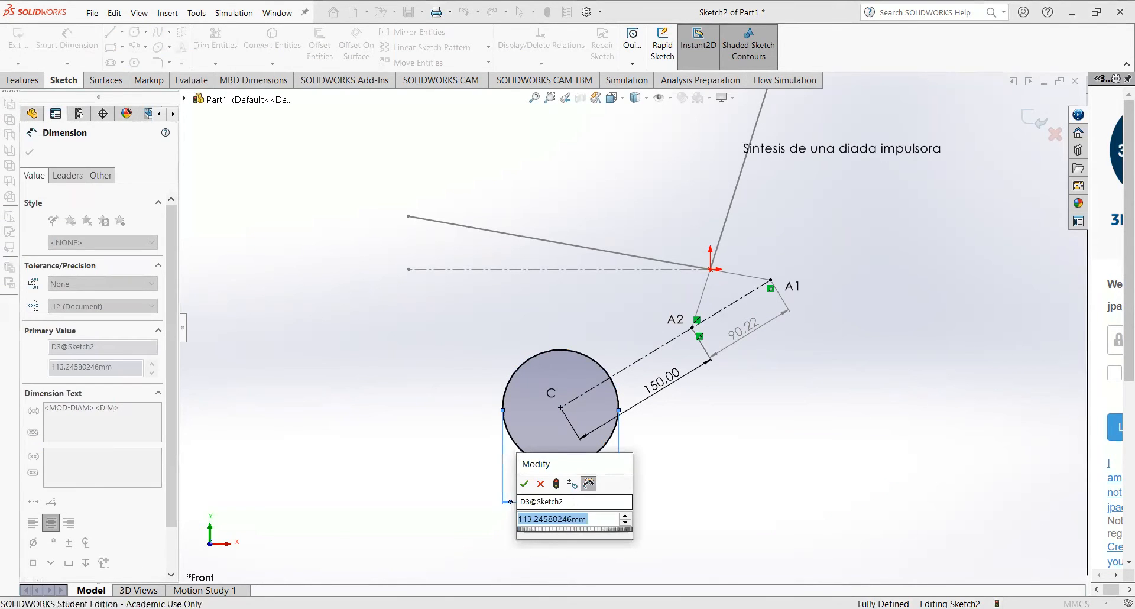
type("=")
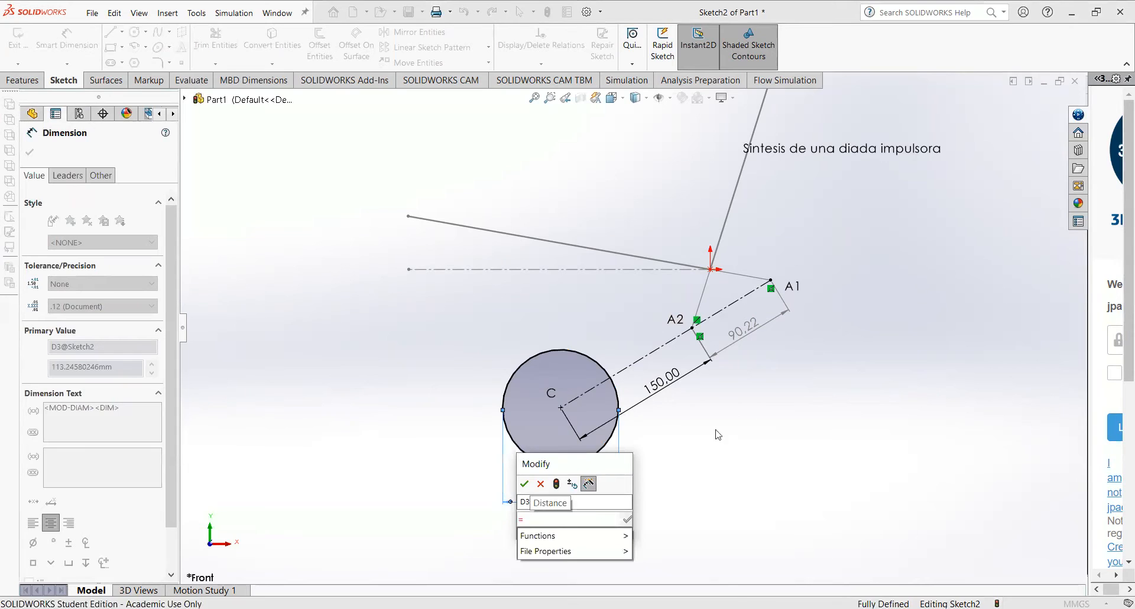
left_click(766, 329)
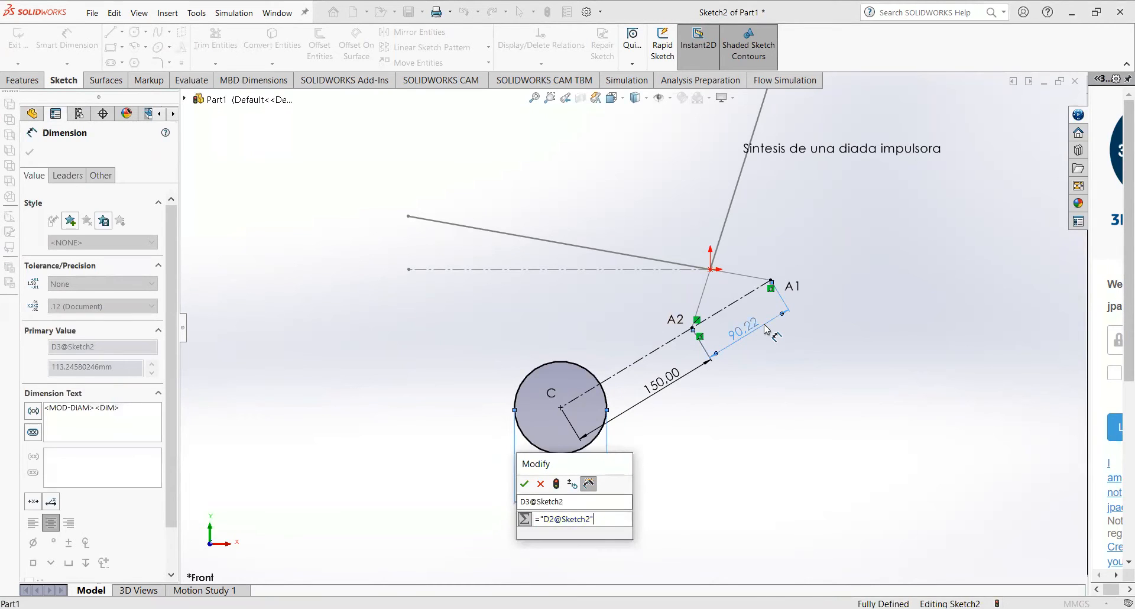
key("Return")
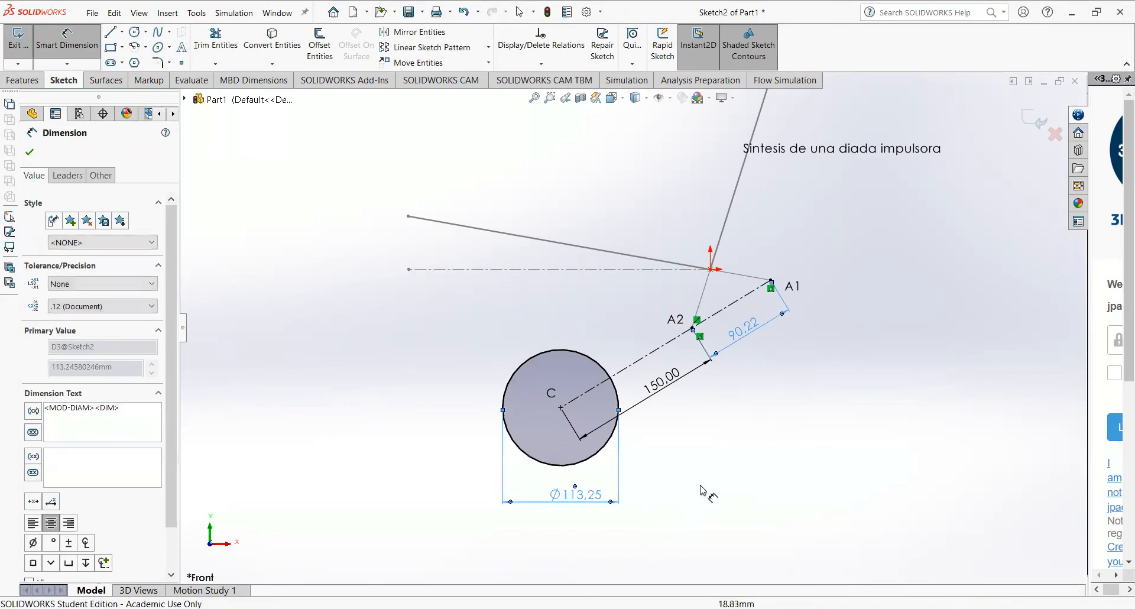
key("Escape")
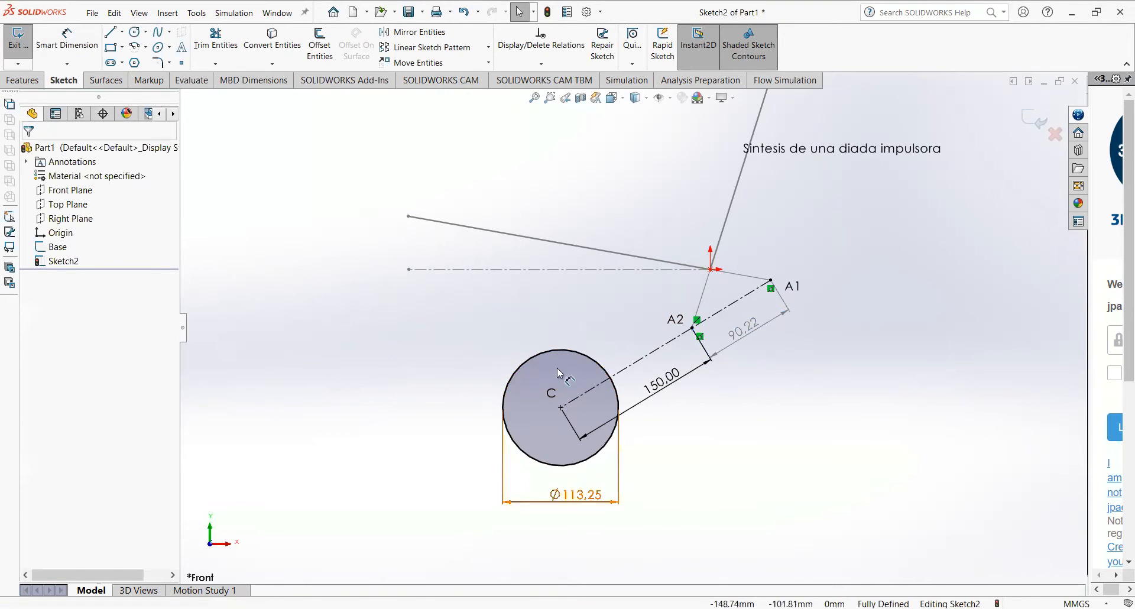
- Convert the circle centered on C to construction geometry
left_click(549, 350)
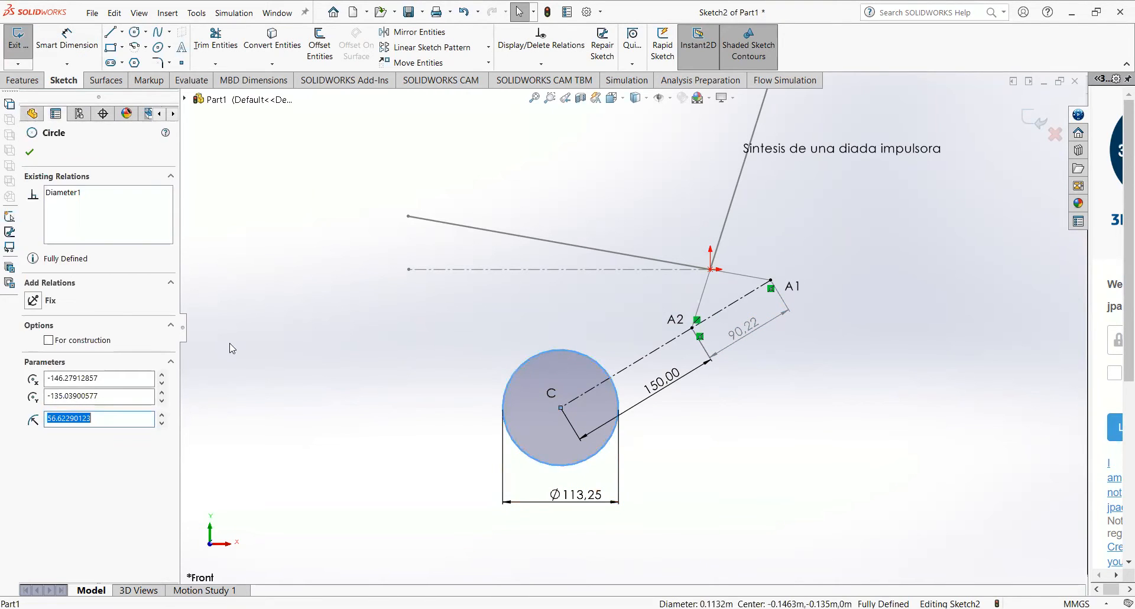
left_click(94, 341)
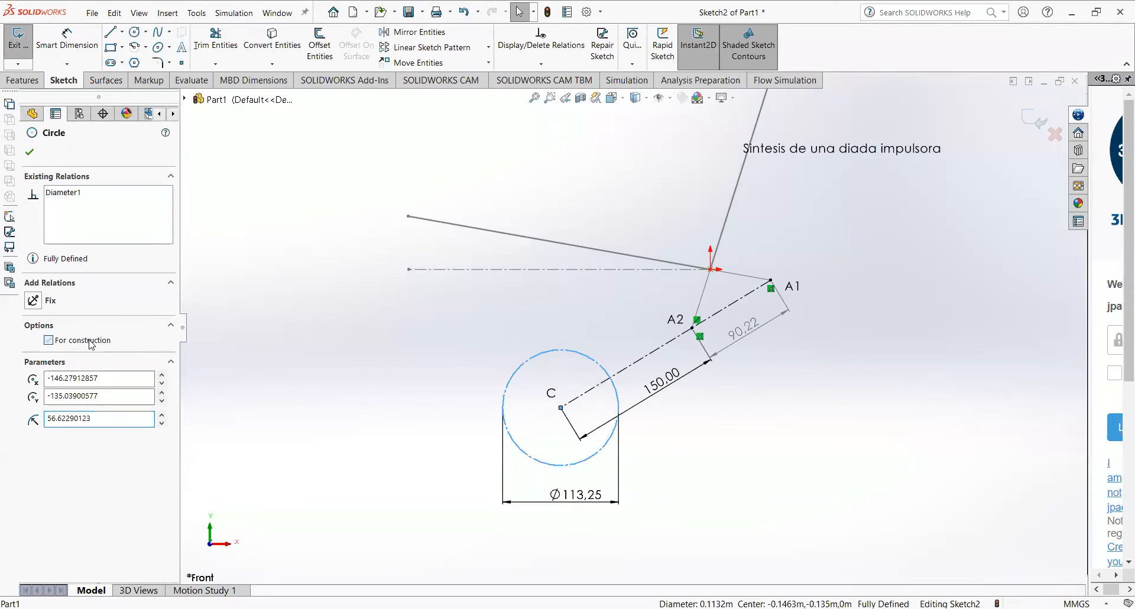
left_click(30, 152)
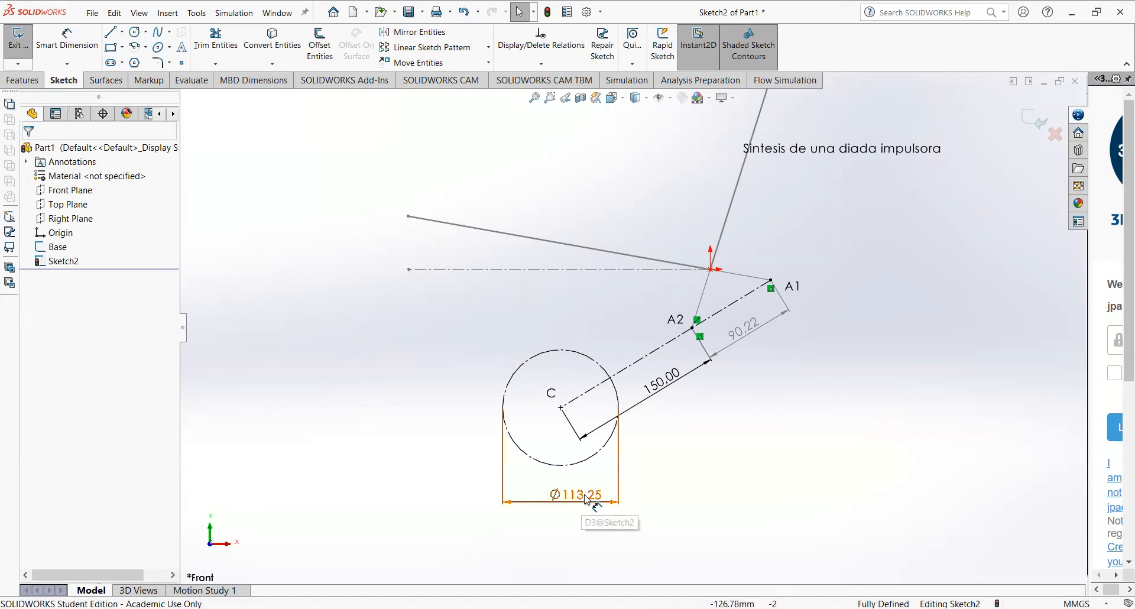
- Delete the diameter dimension of the circle at C
double_click(586, 498)
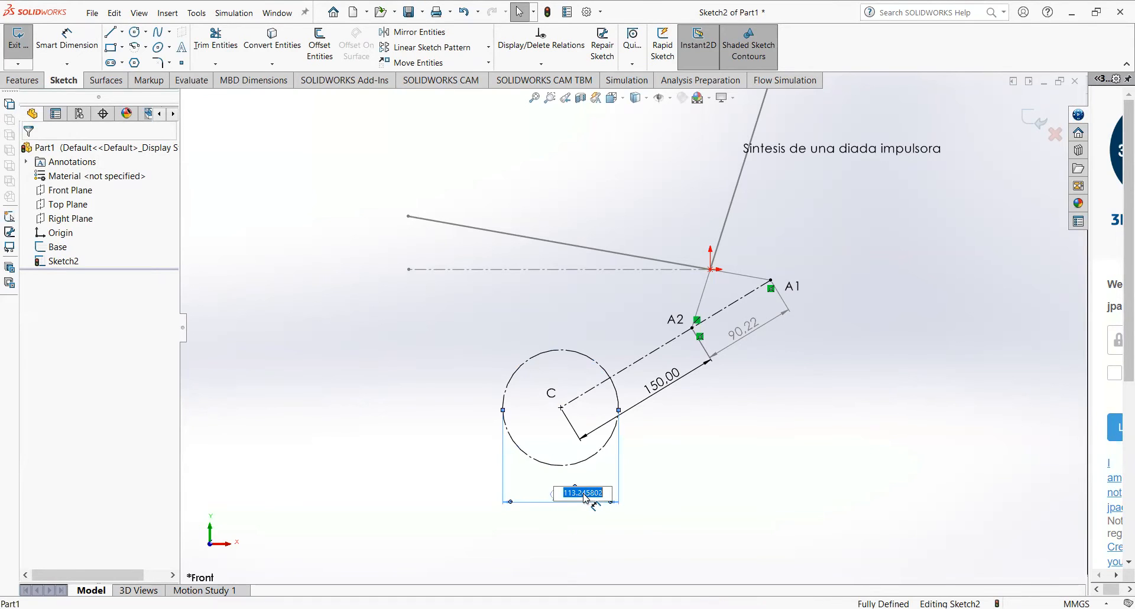
key("Return")
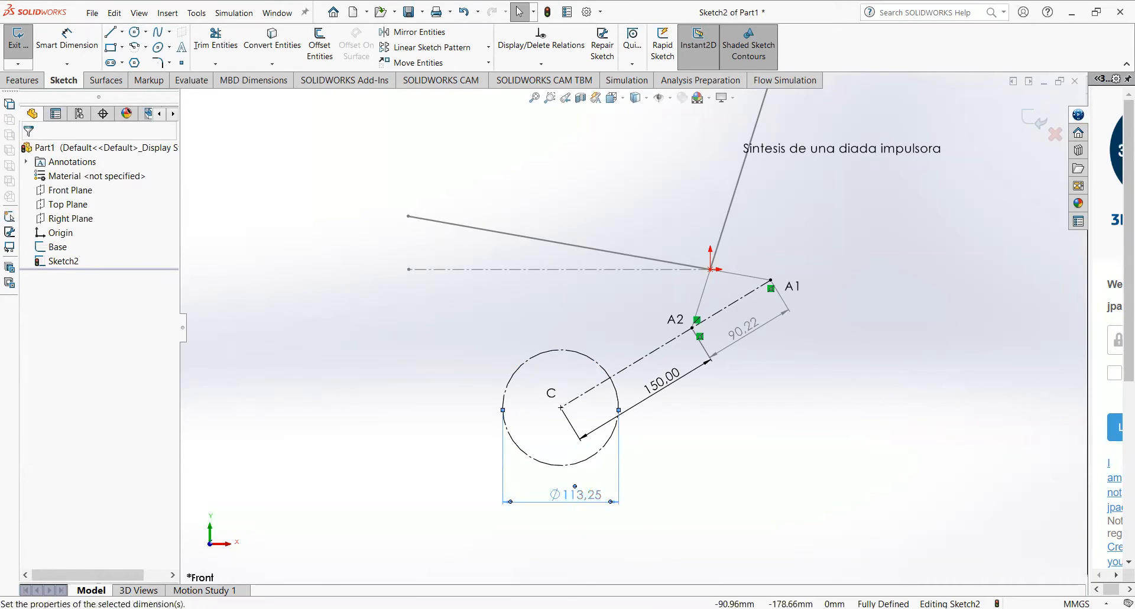
key("Delete")
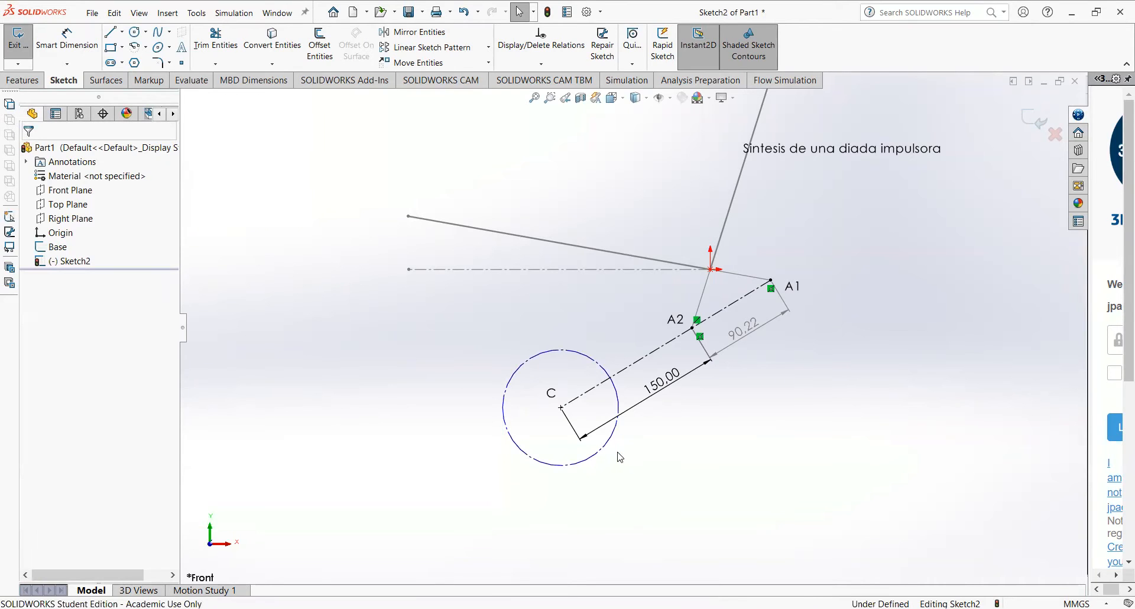
- Dimension the construction circle's diameter below it and set it by equation equal to the A1–A2 dimension, D2@Sketch2
left_click(65, 58)
left_click(602, 453)
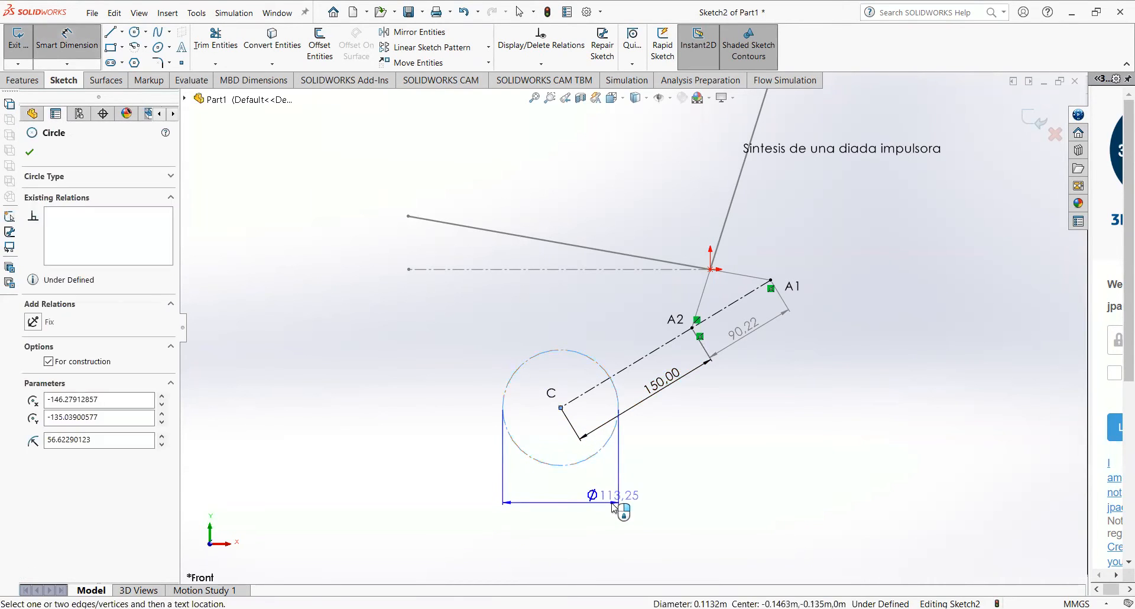
left_click(615, 506)
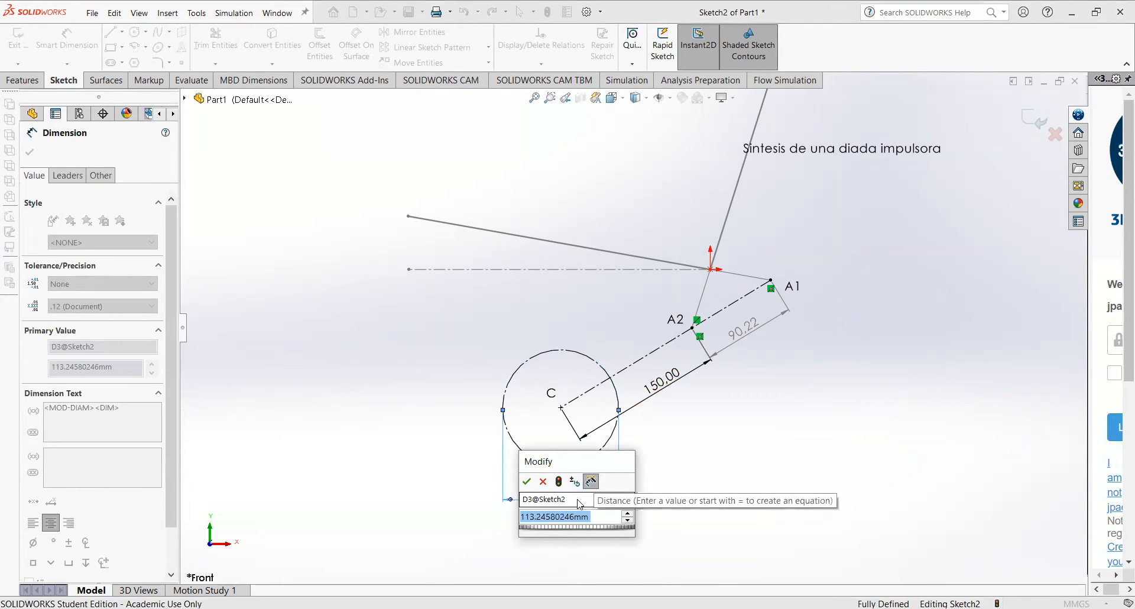
type("=\"D2@Sketch2")
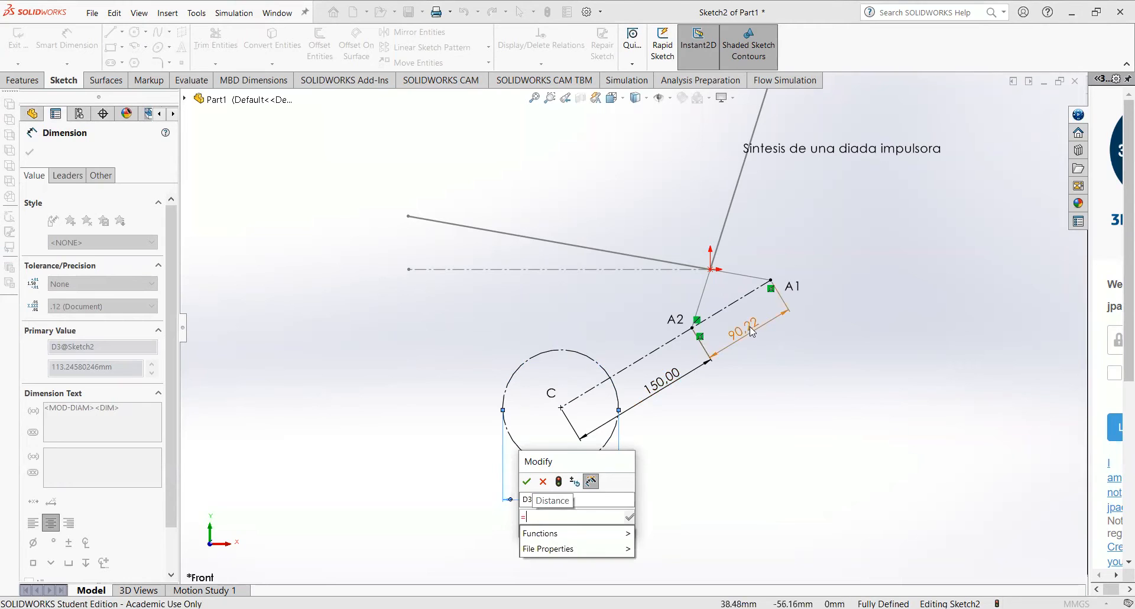
left_click(752, 331)
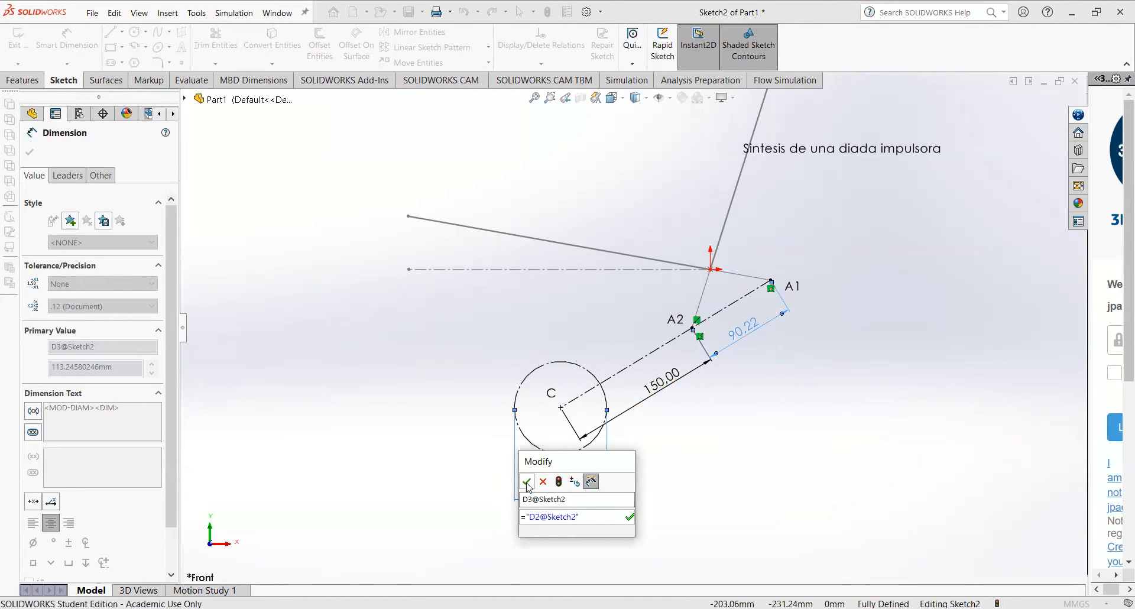
left_click(527, 482)
left_click(680, 510)
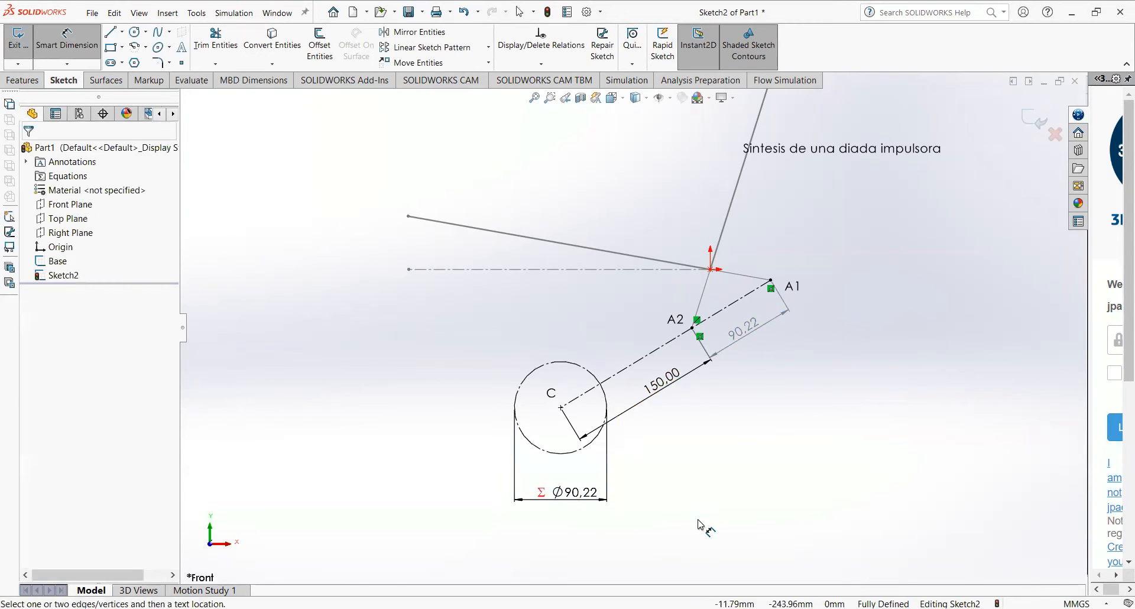
key("Escape")
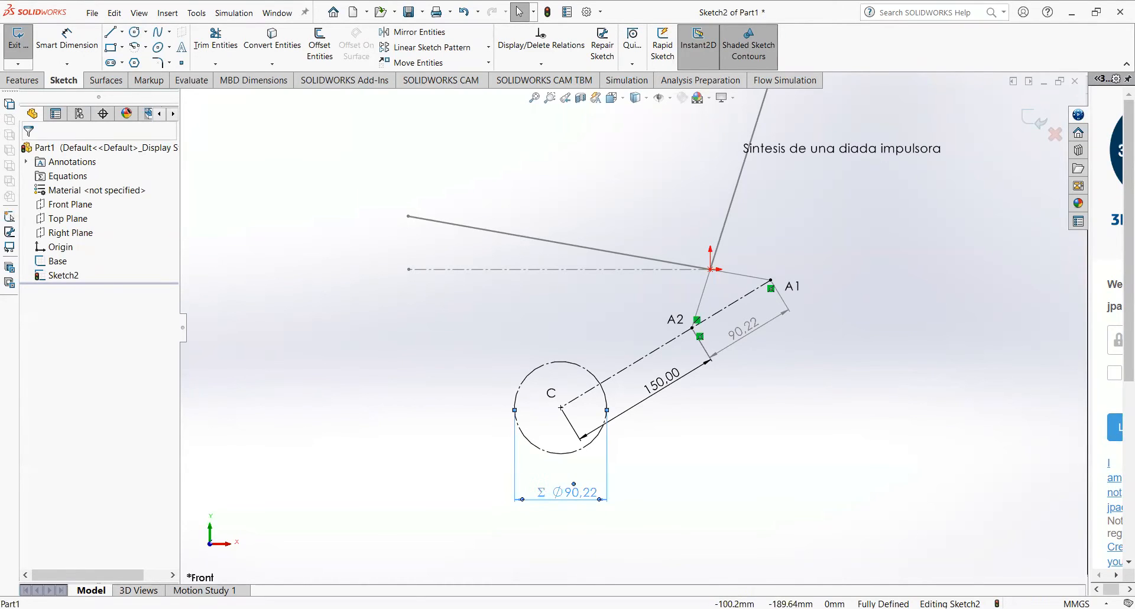
- Remove the circle's equation-driven diameter dimension and enlarge the circle freehand to a diameter of about 104 mm
left_click(609, 466)
key("Delete")
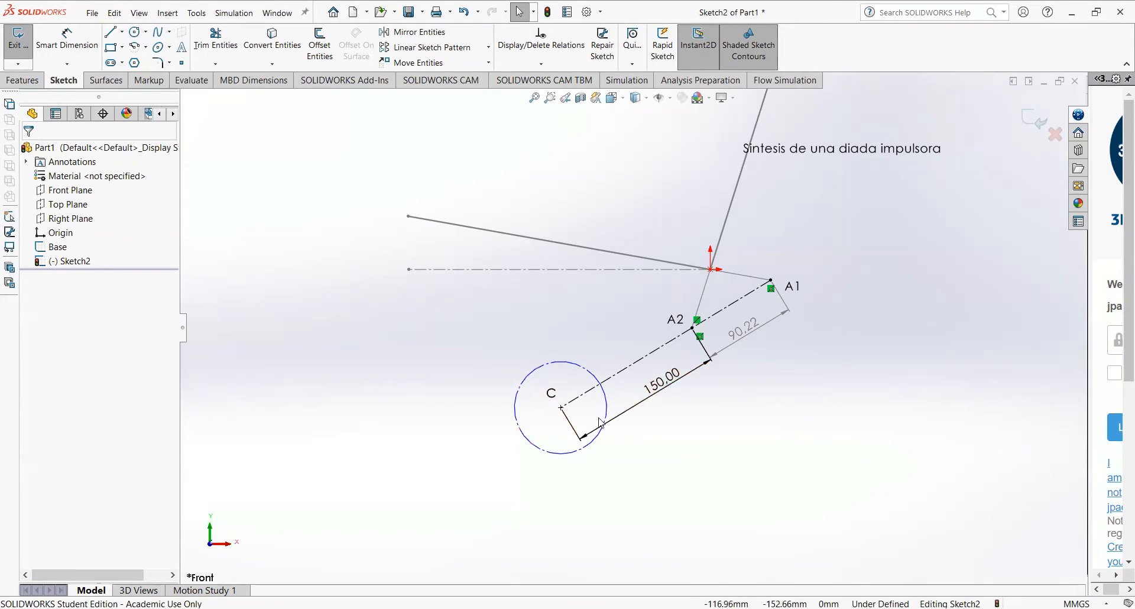
mouse_move(579, 367)
left_mouse_down()
mouse_move(600, 341)
mouse_move(546, 399)
mouse_move(587, 362)
left_mouse_up()
left_click(672, 462)
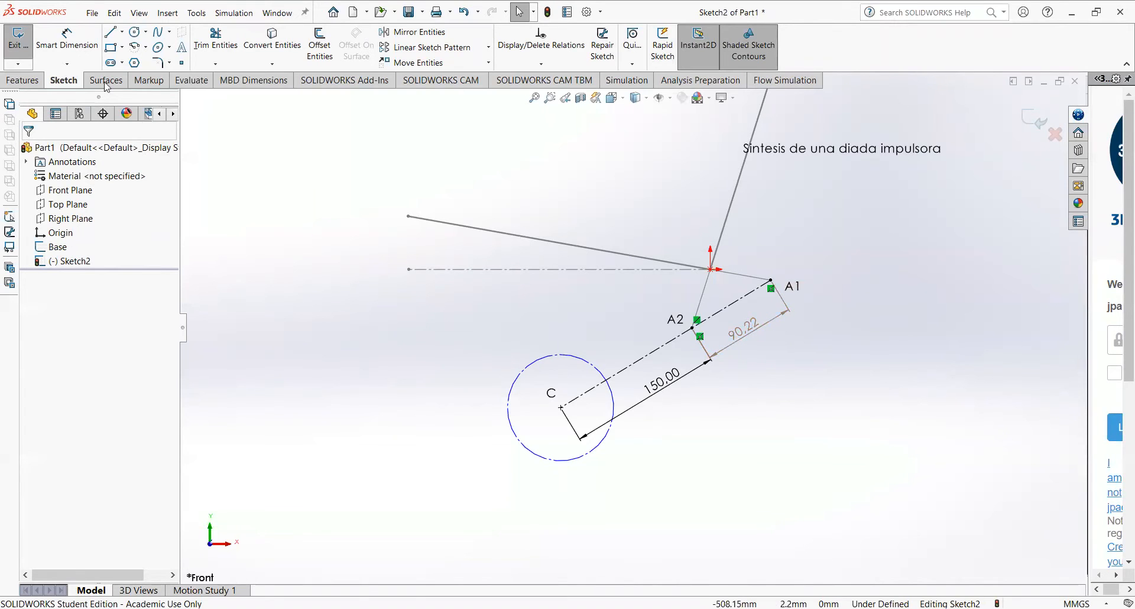
- Add a diameter dimension to the resized construction circle and equate it to the A1–A2 length dimension, D2@Sketch2
left_click(62, 42)
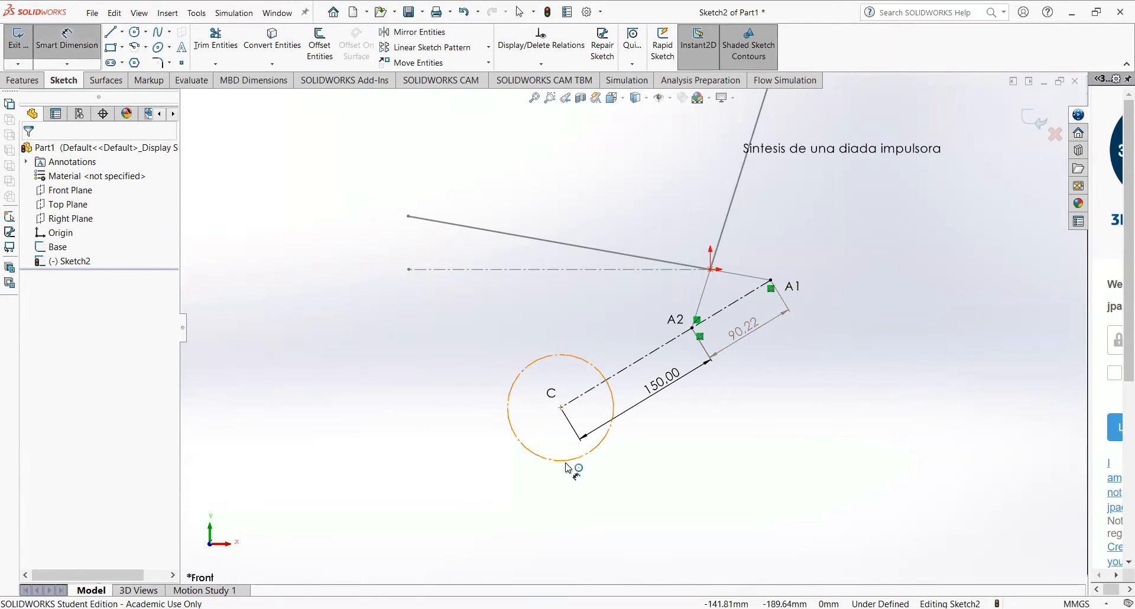
left_click(568, 466)
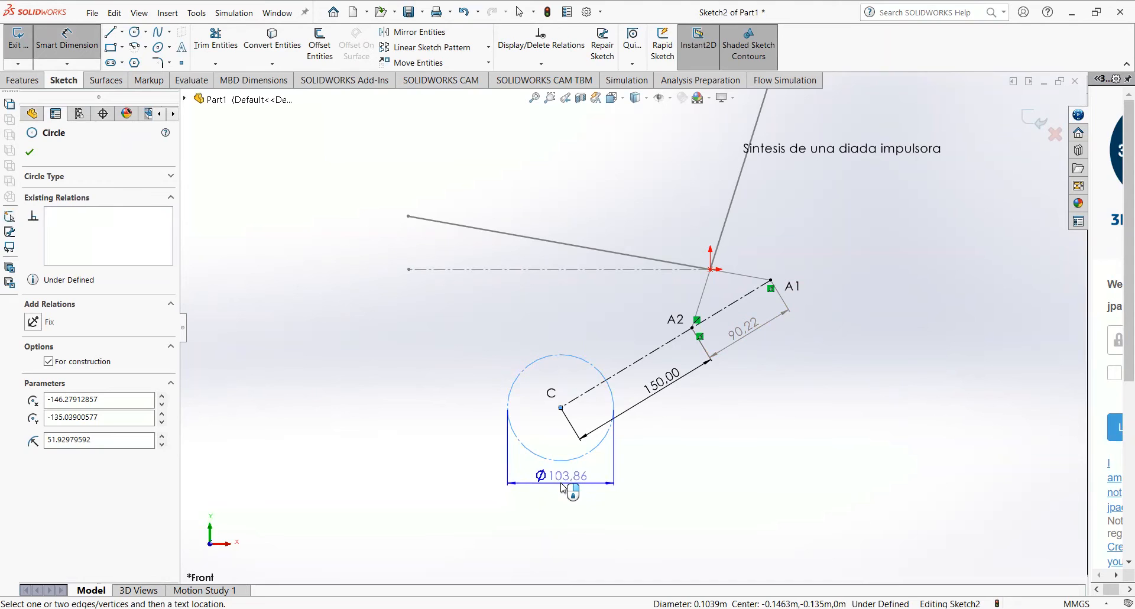
left_click(563, 488)
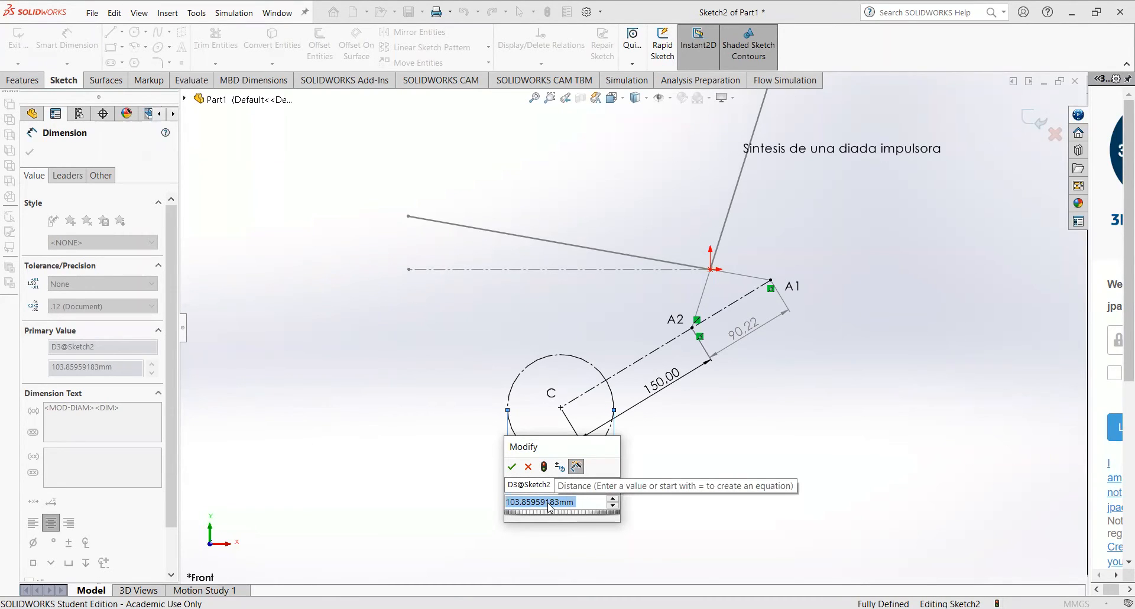
type("=")
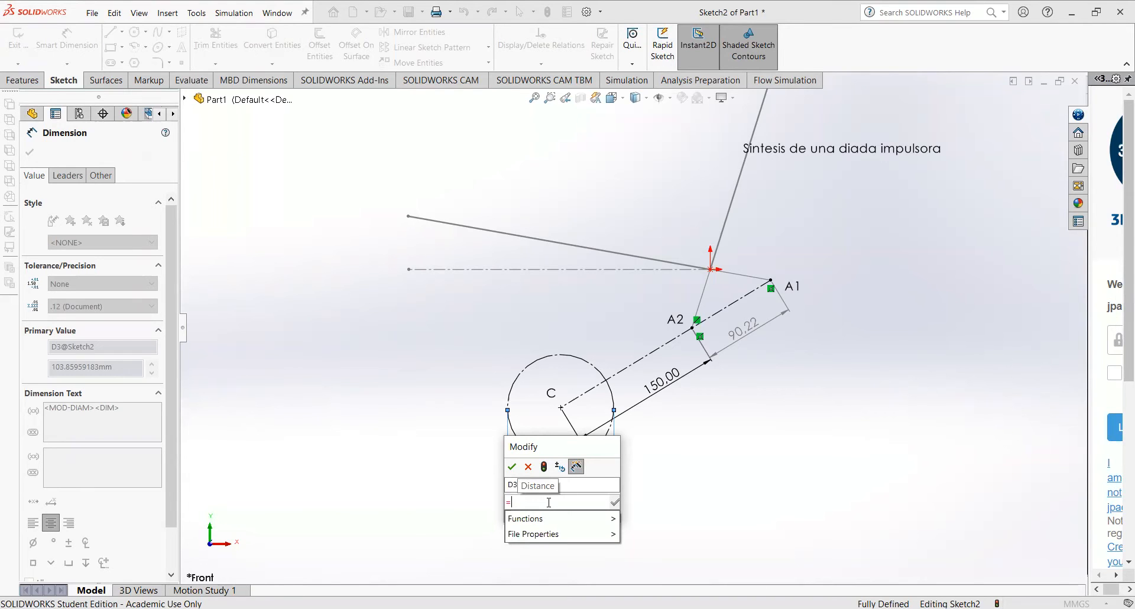
left_click(756, 332)
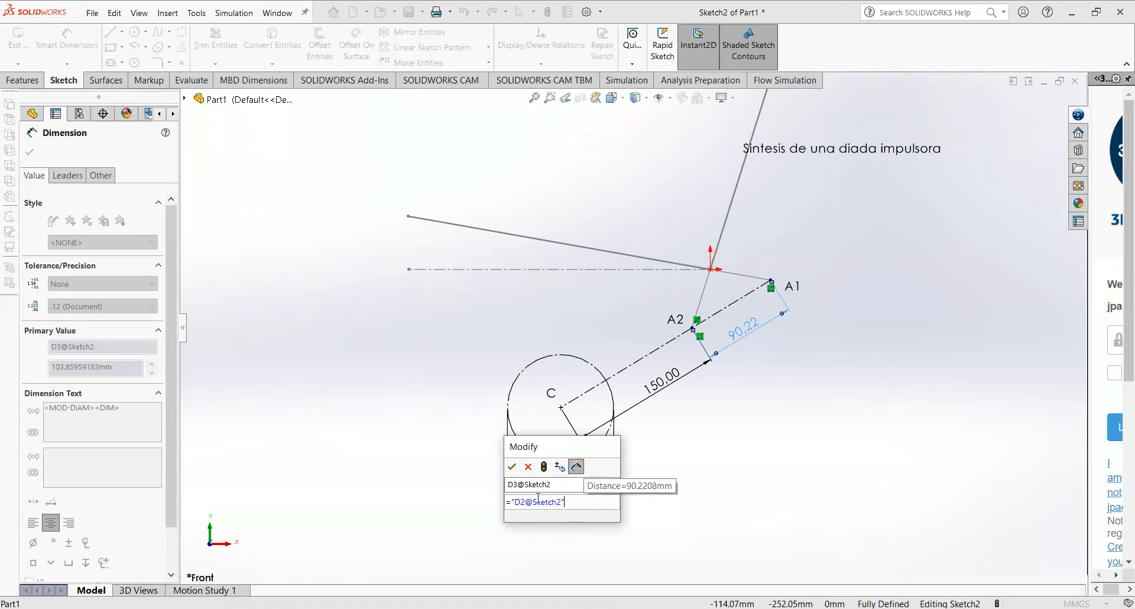
left_click(512, 467)
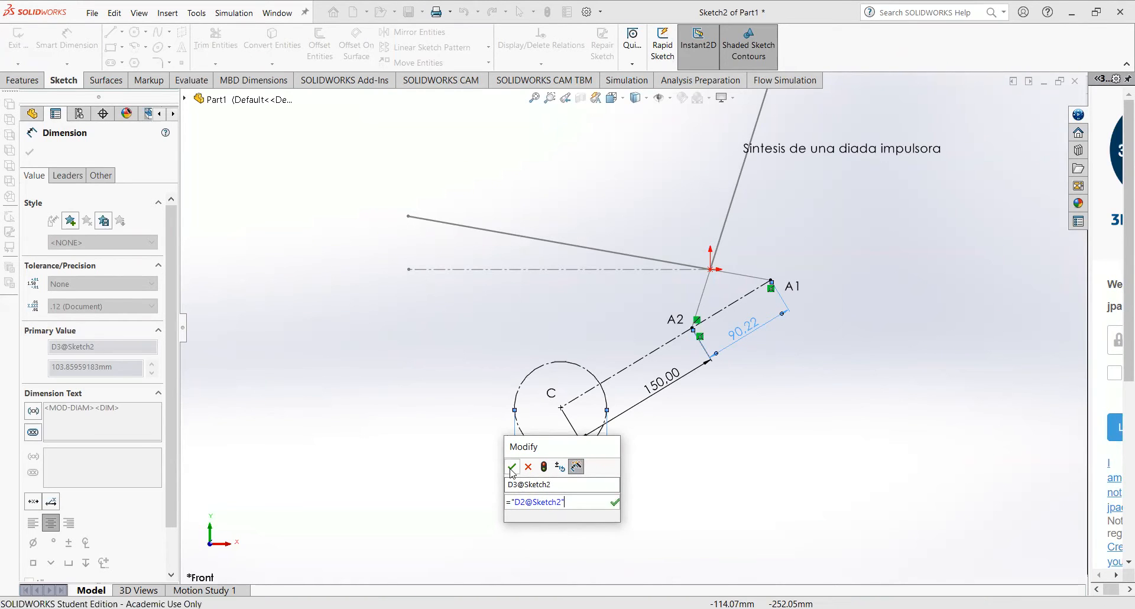
left_click(664, 500)
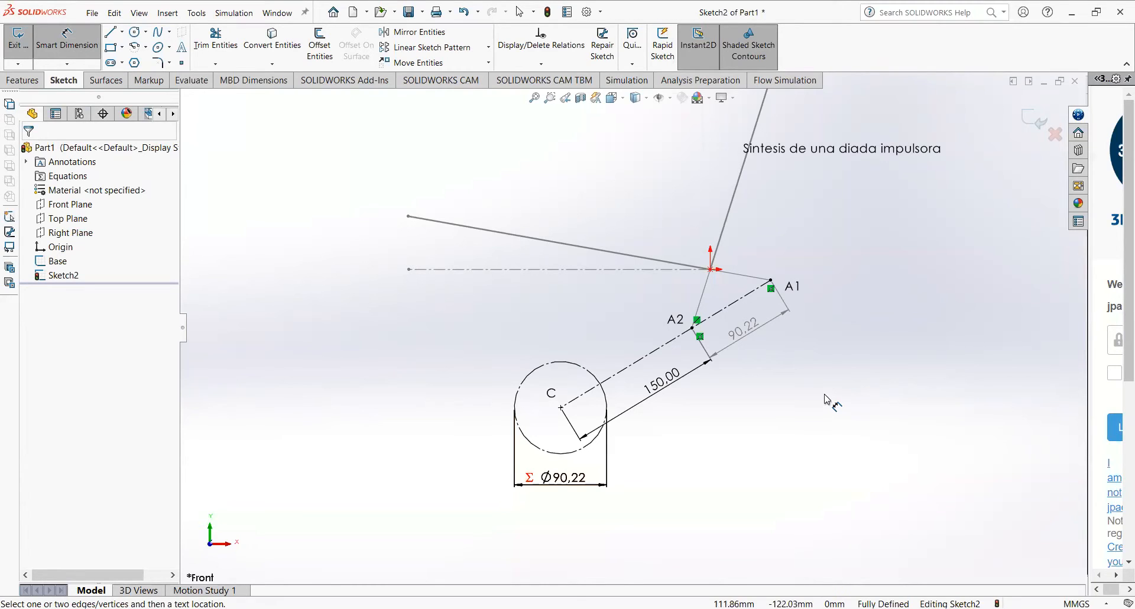
key("Escape")
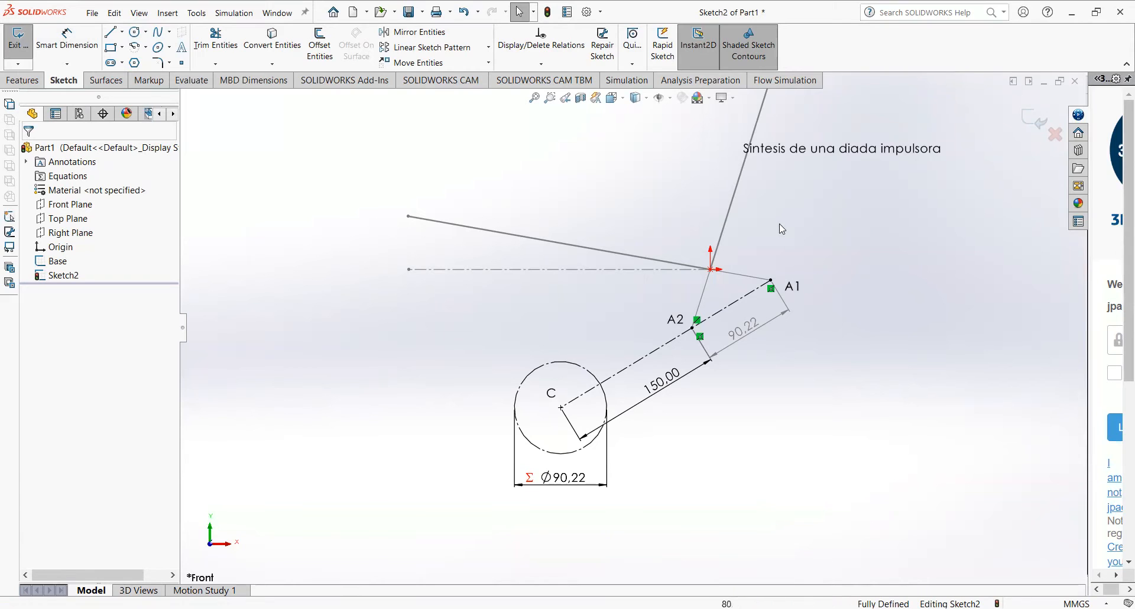
- Exit the sketch and rename Sketch2 as Construccion_sintesis
left_click(1039, 122)
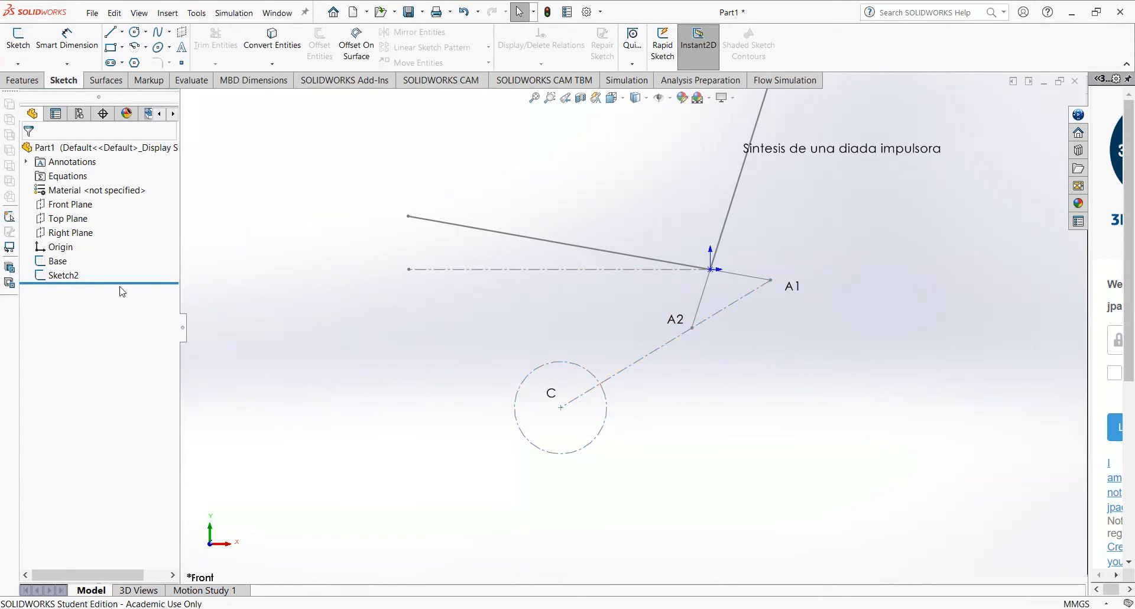
left_click(67, 284)
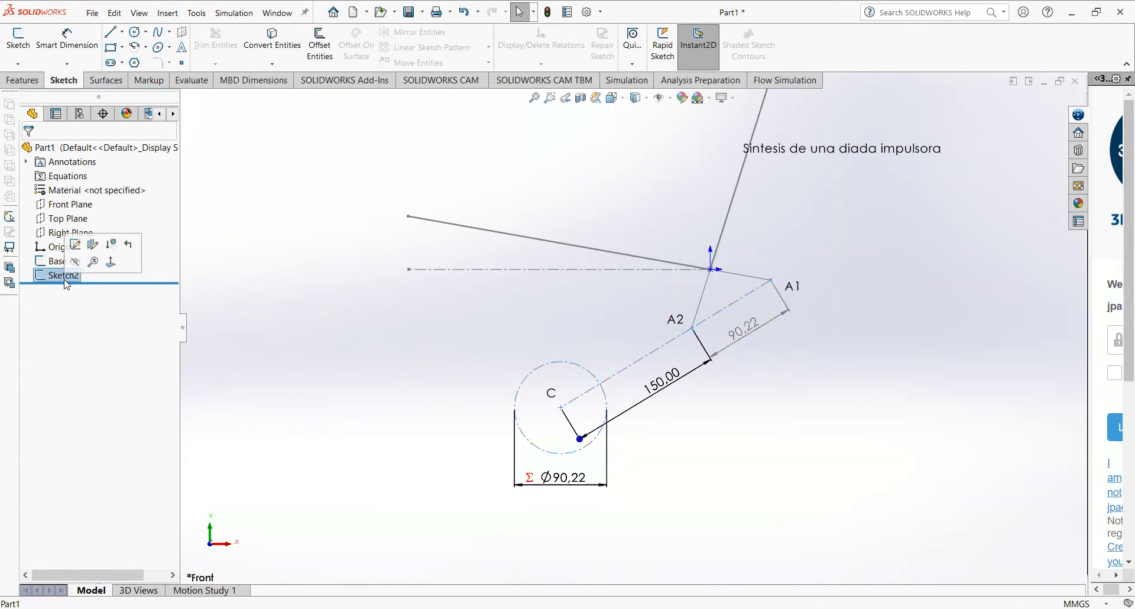
left_click(65, 277)
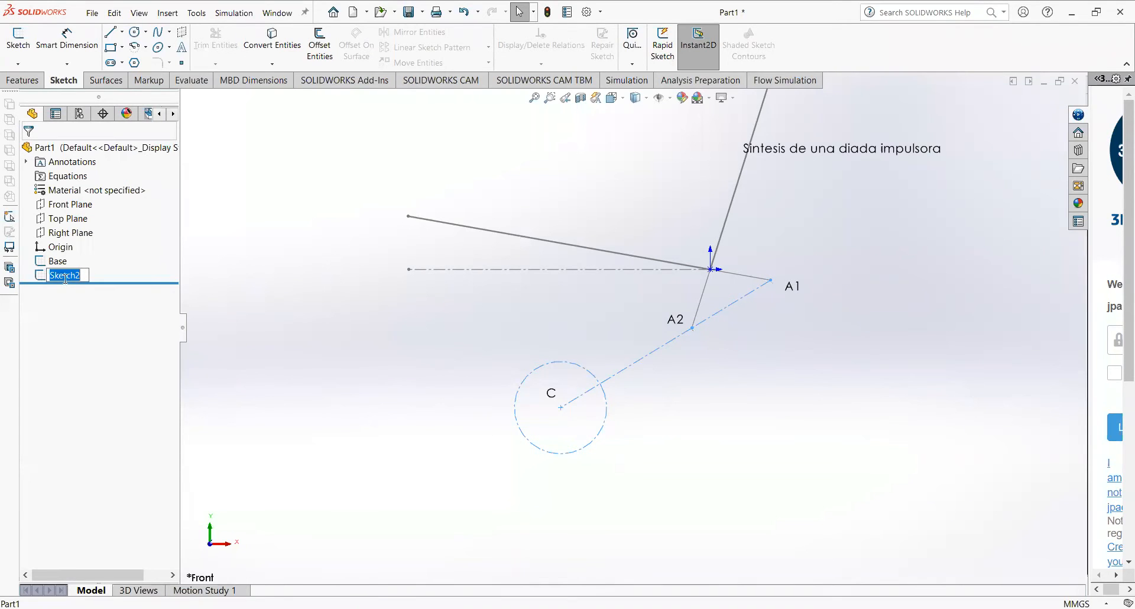
type("Construccion_sintesis")
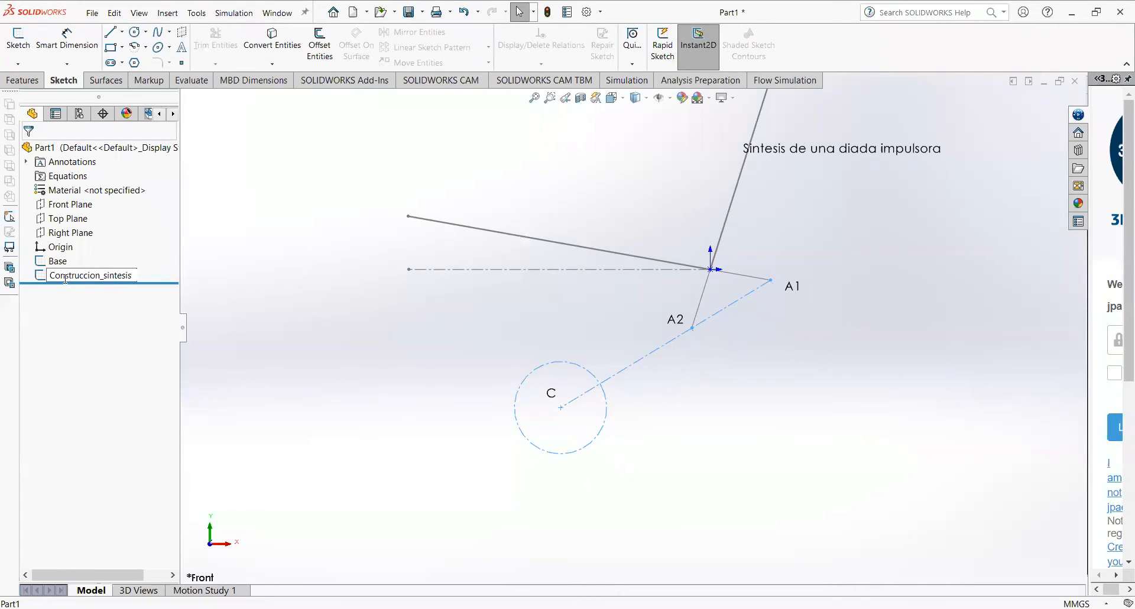
key("Return")
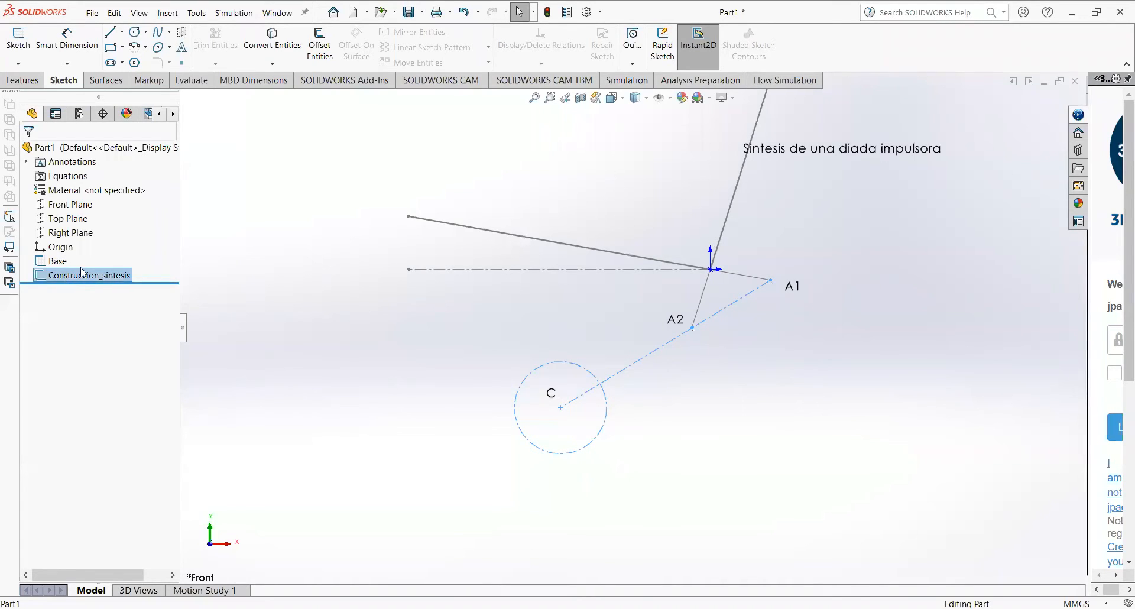
- Start a new sketch on the Front Plane
left_click(252, 289)
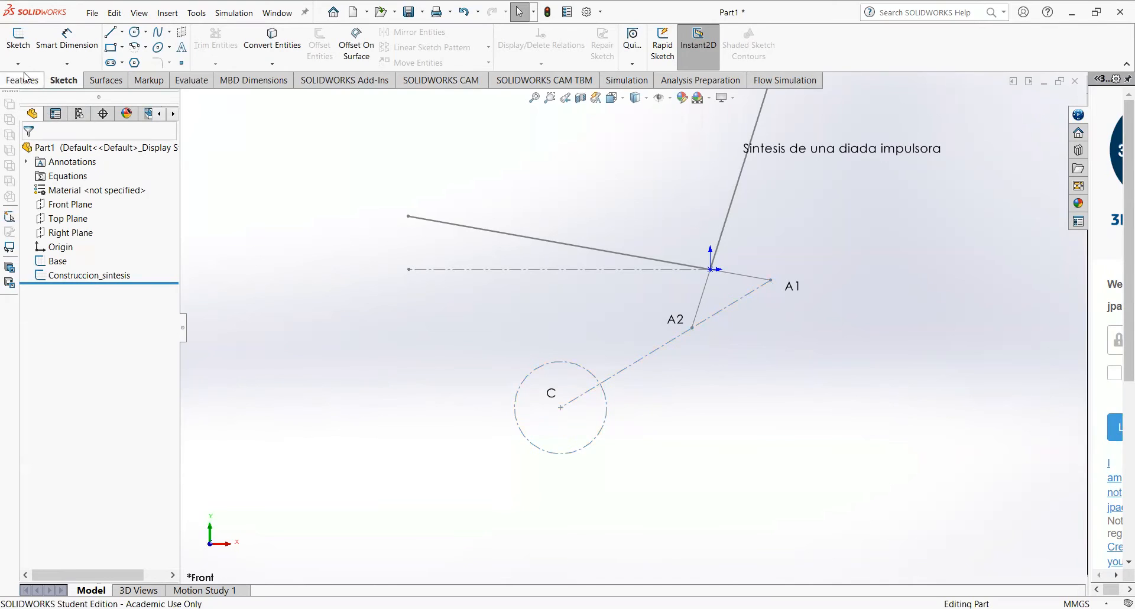
left_click(18, 41)
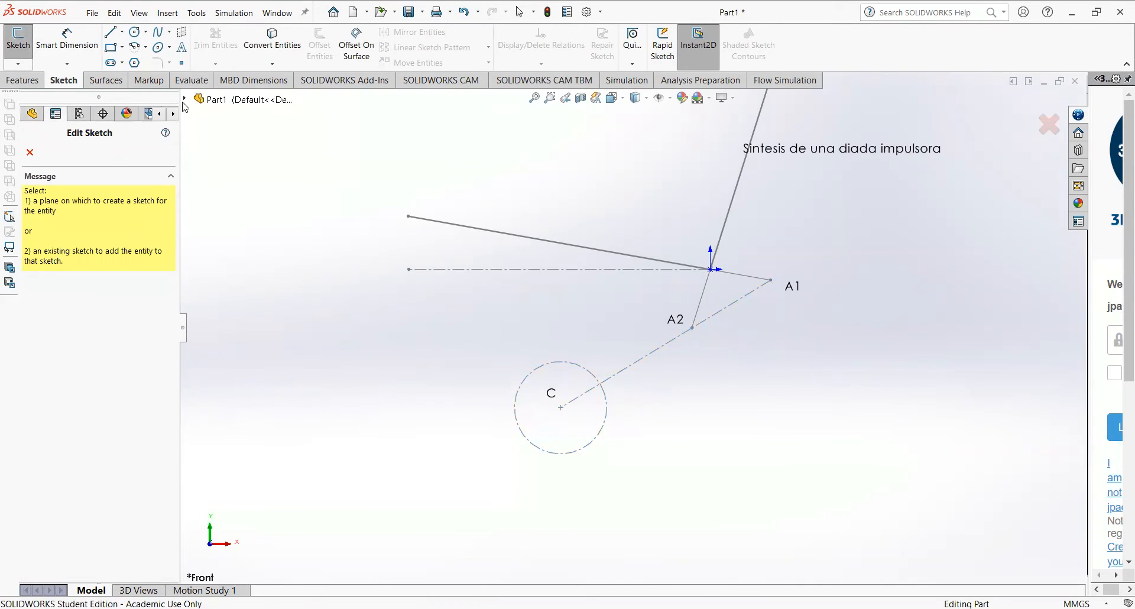
left_click(185, 99)
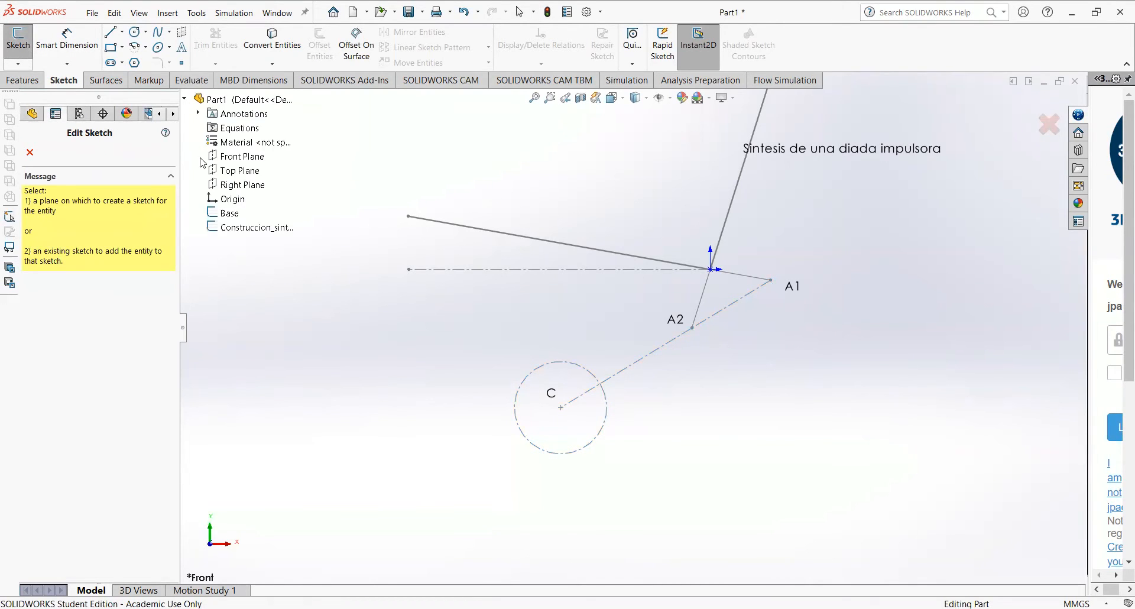
left_click(241, 157)
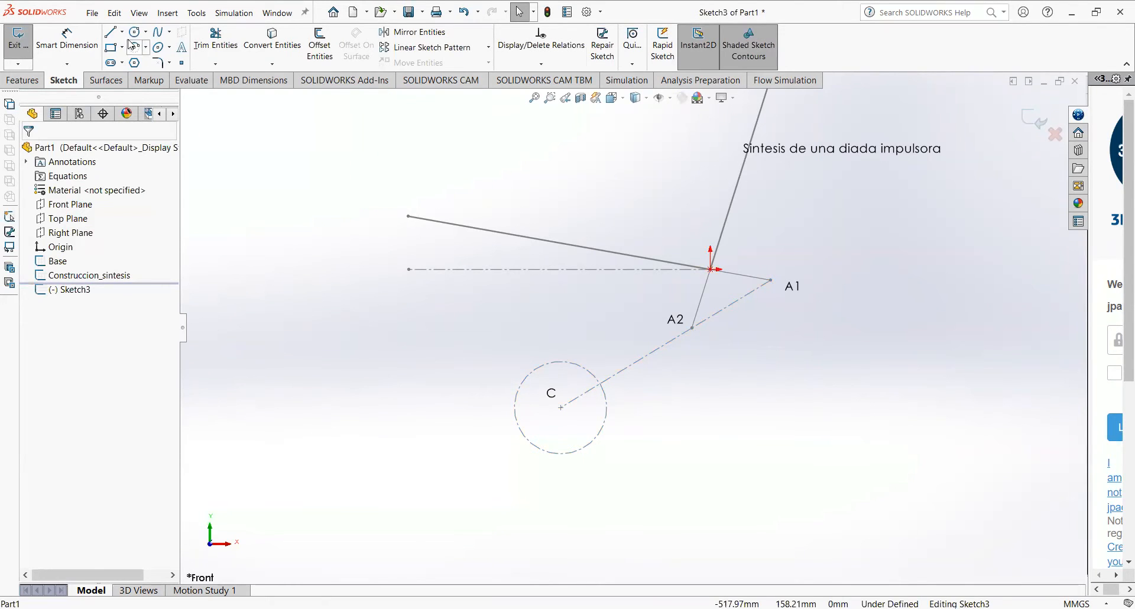
- Draw connected lines from C along the A1–A2 line to its circle intersection, on to A1, the origin and the free end of the inclined base line
left_click(110, 31)
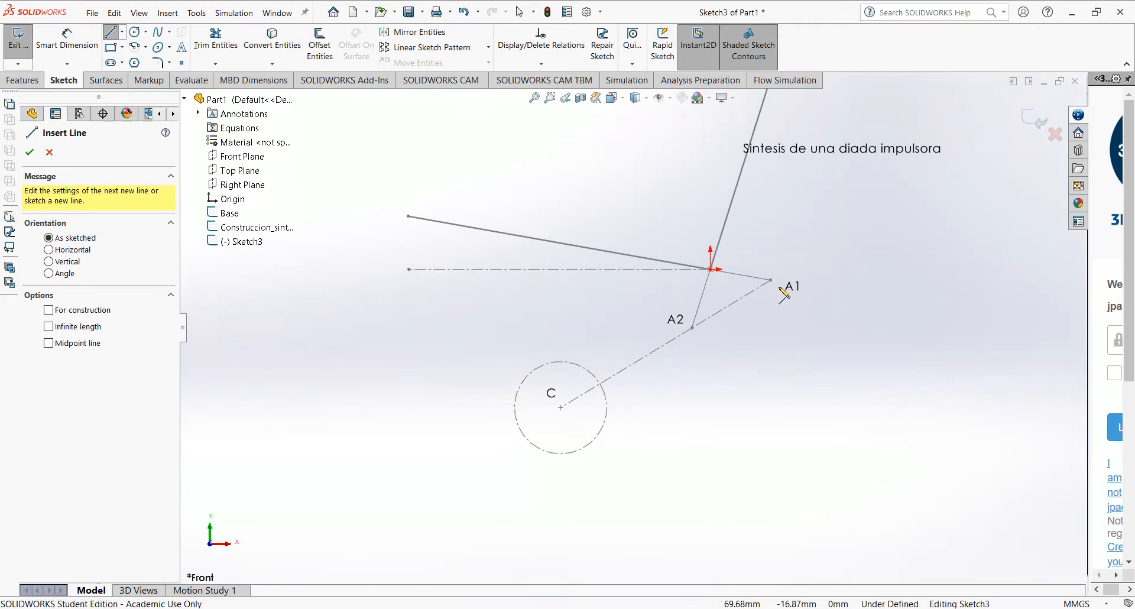
left_click(561, 407)
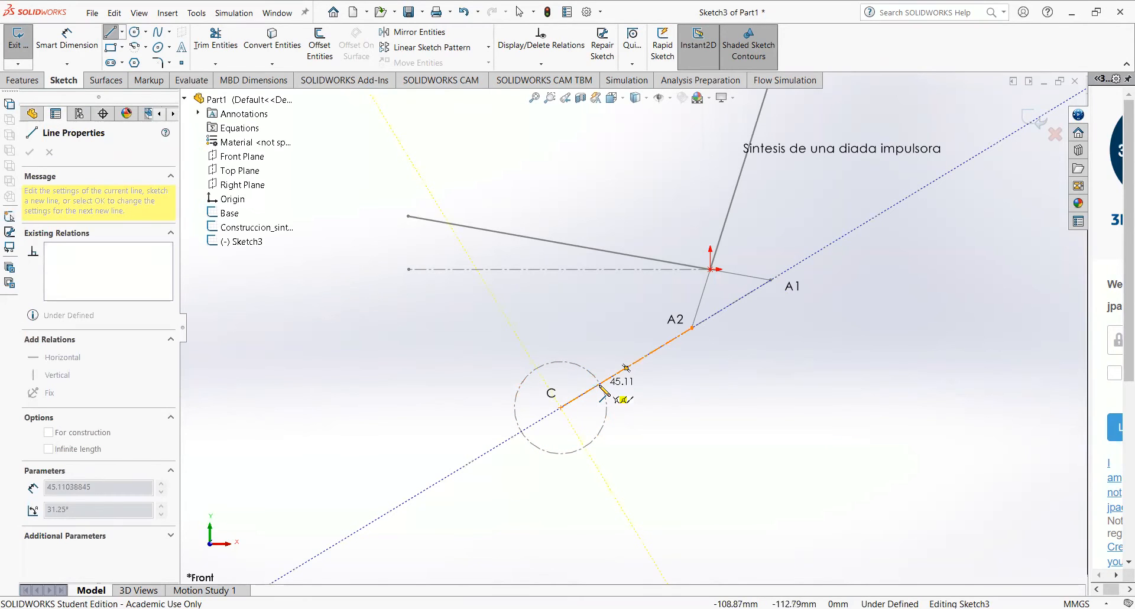
left_click(601, 385)
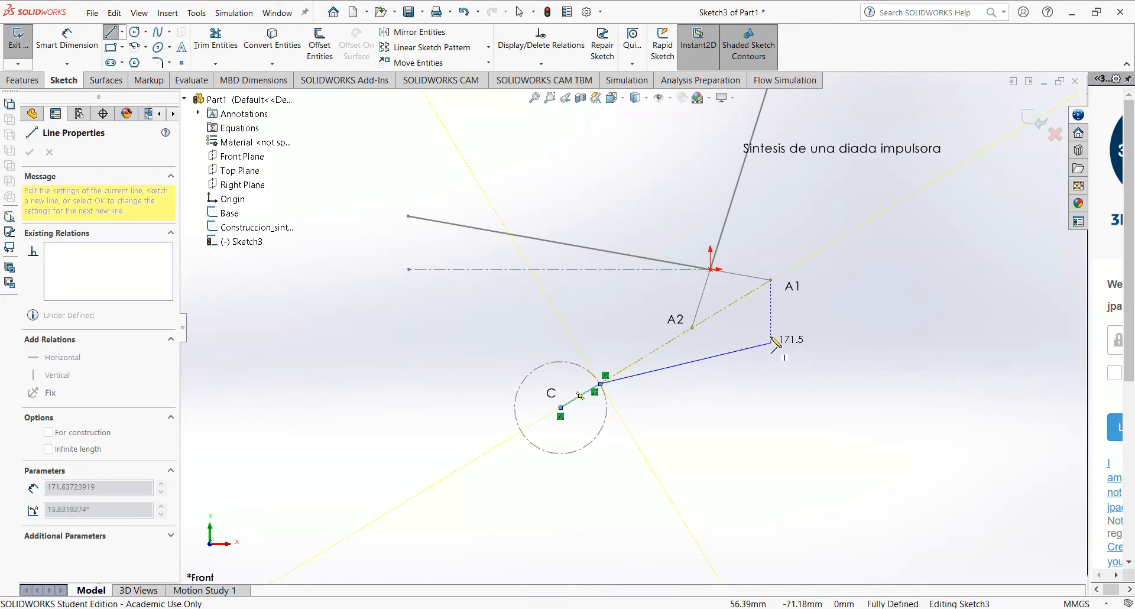
left_click(770, 280)
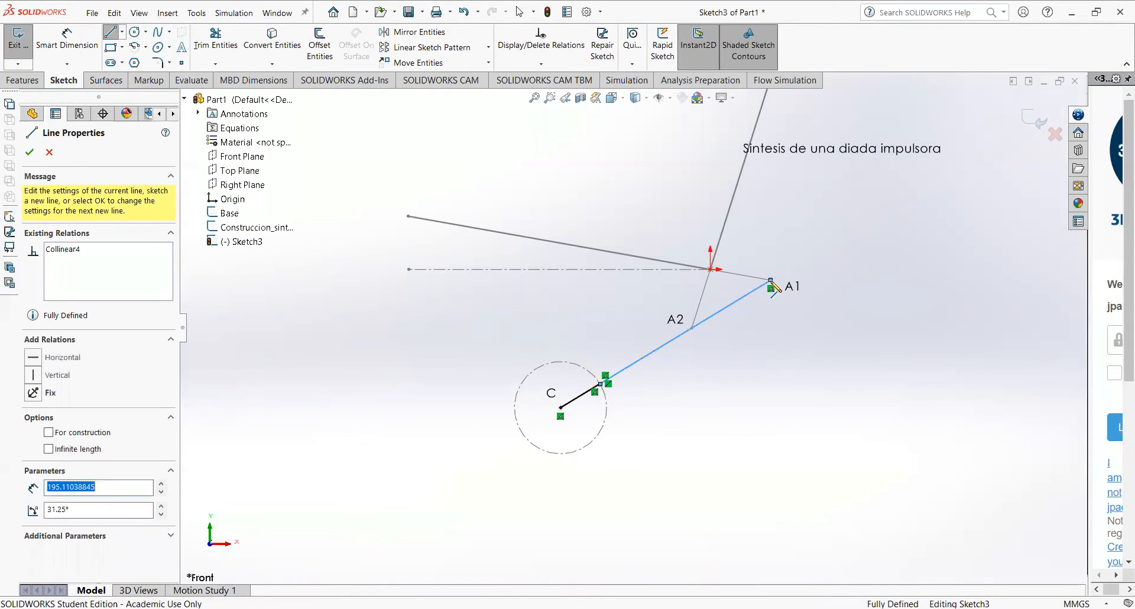
left_click(710, 270)
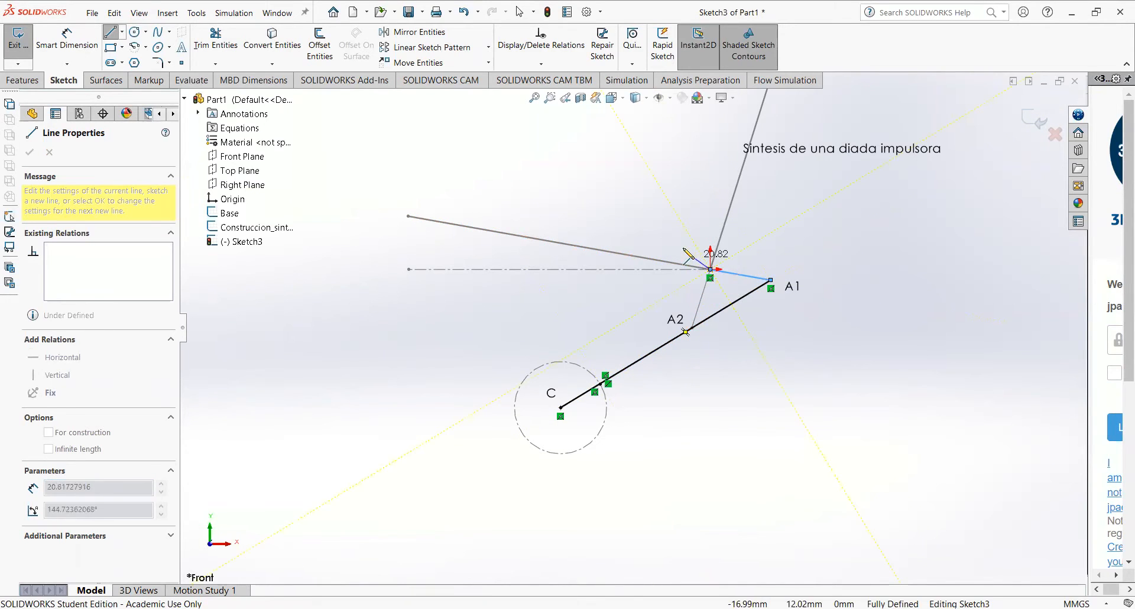
left_click(408, 216)
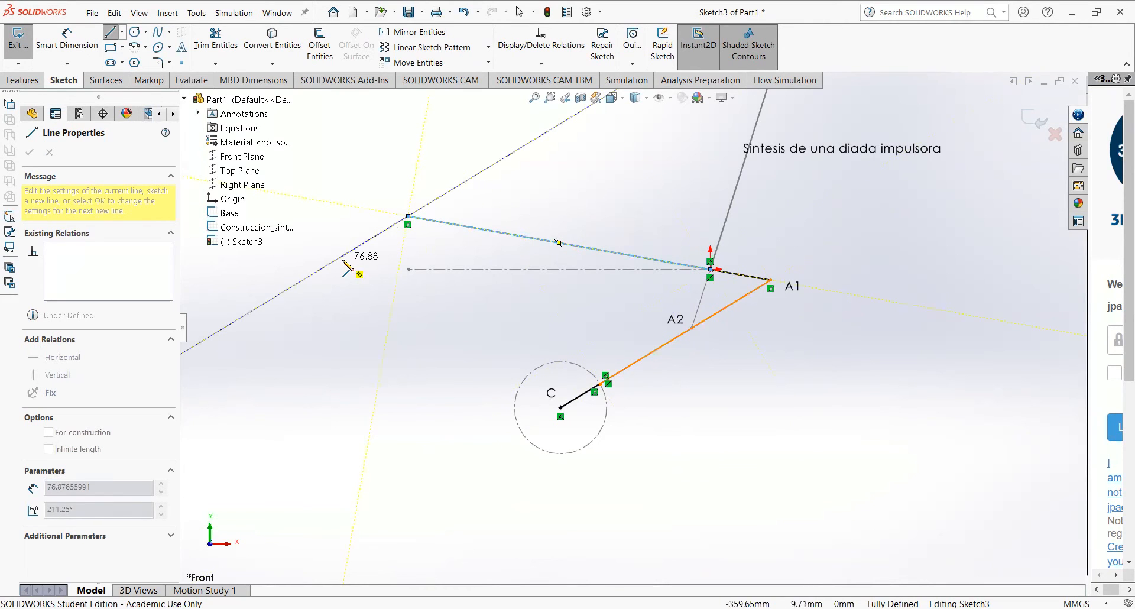
key("Escape")
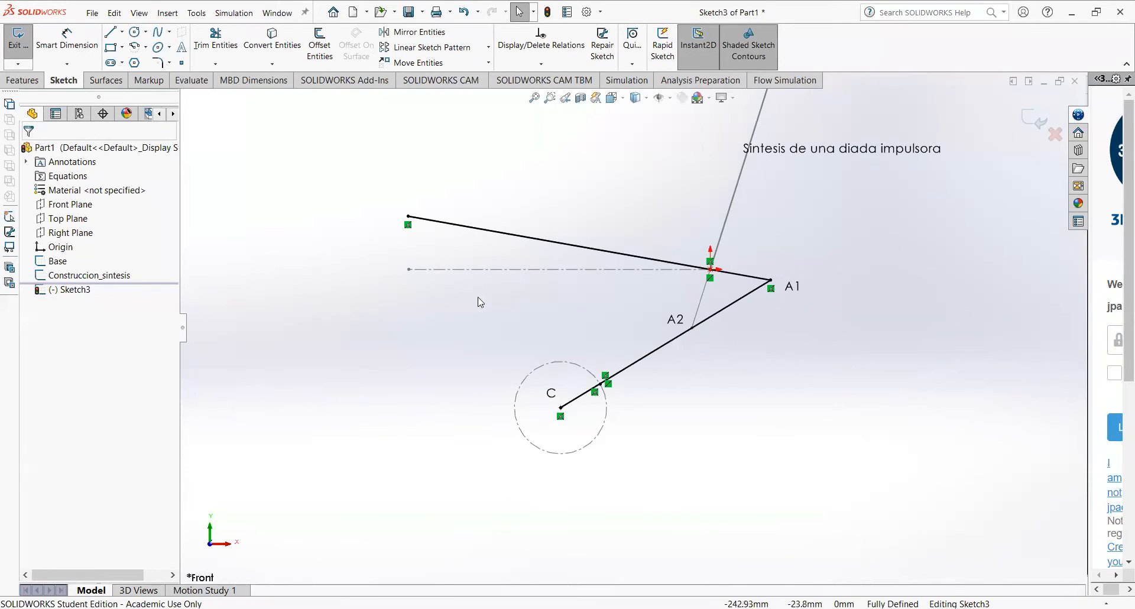
- Delete the relations fixing the new sketch's lines at the inclined line's free end and at A1
left_click(407, 226)
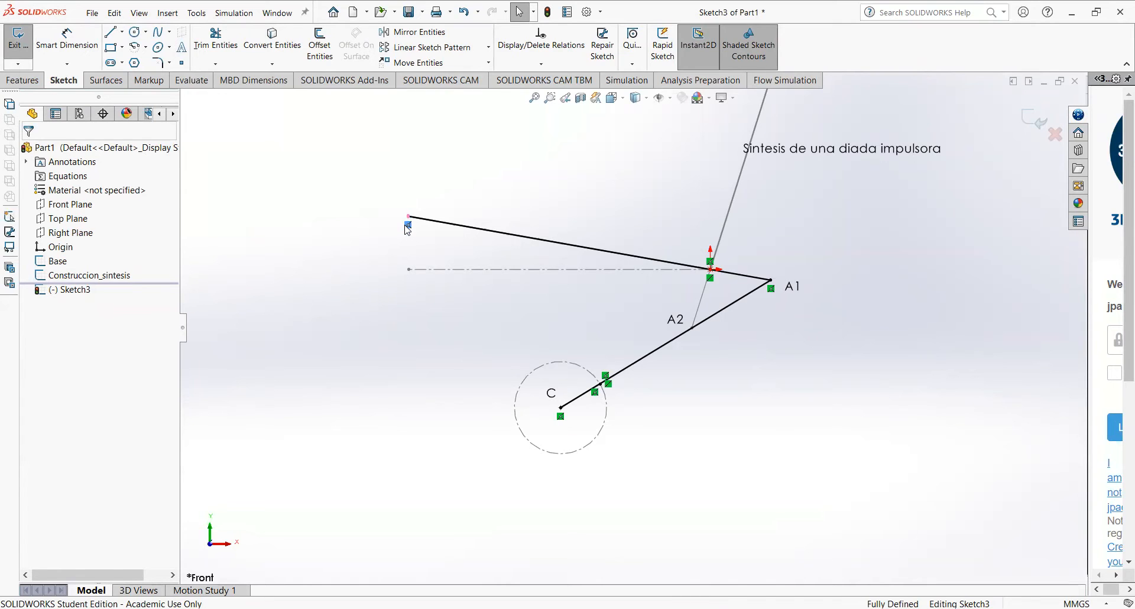
key("Delete")
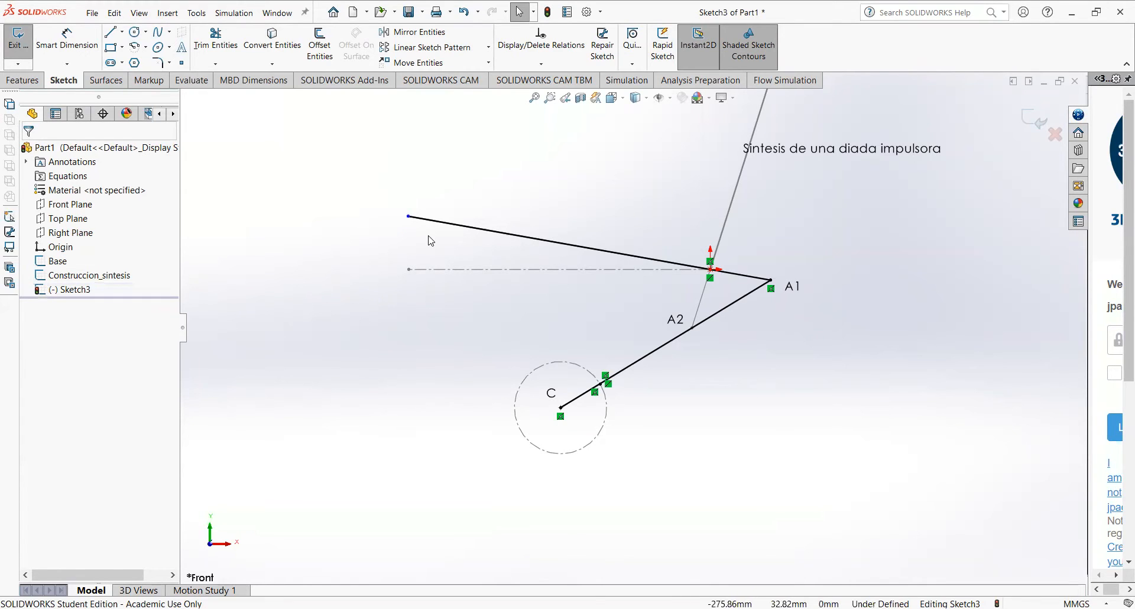
scroll(686, 290, "up", 5)
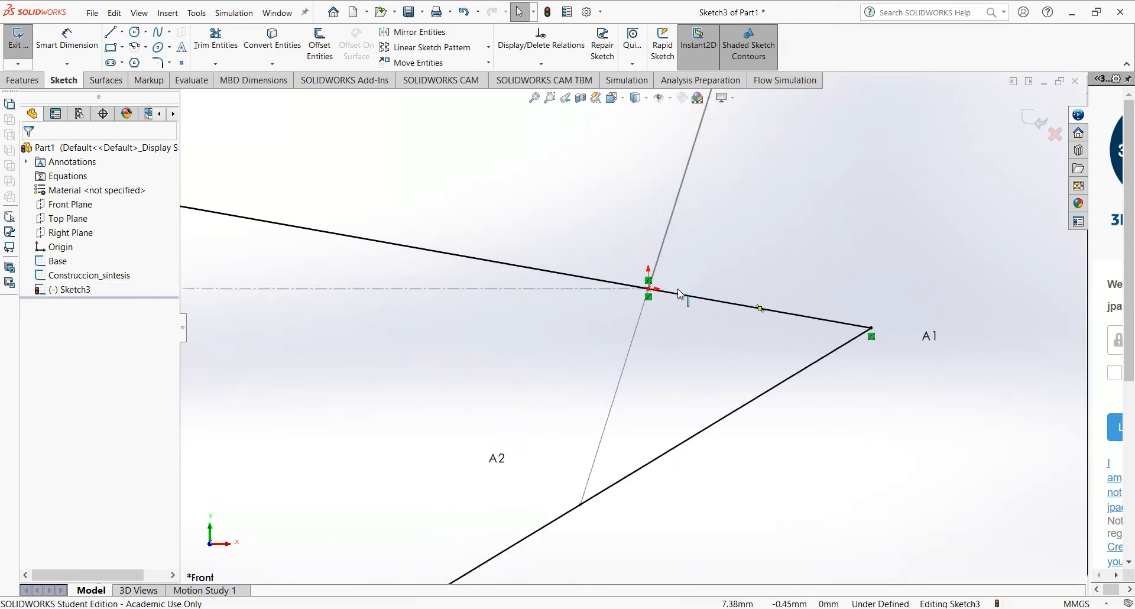
scroll(677, 290, "up", 1)
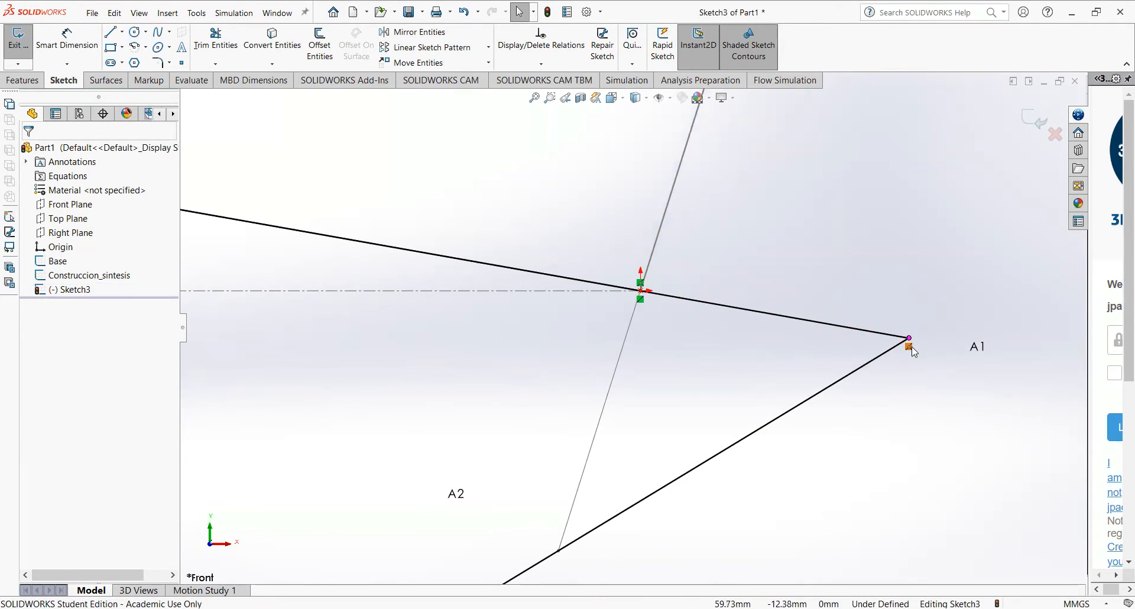
key("Delete")
scroll(900, 403, "up", 5)
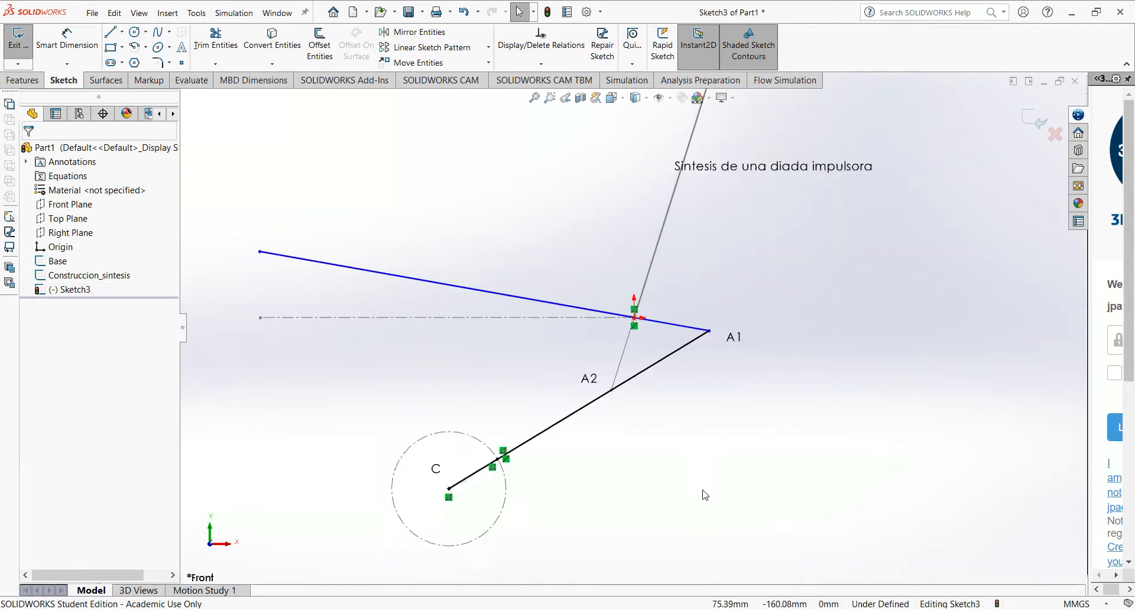
- Delete the relations at the crank–coupler joint on the circle, keeping the crank's fixed pivot at C
scroll(592, 446, "down", 3)
scroll(516, 384, "down", 2)
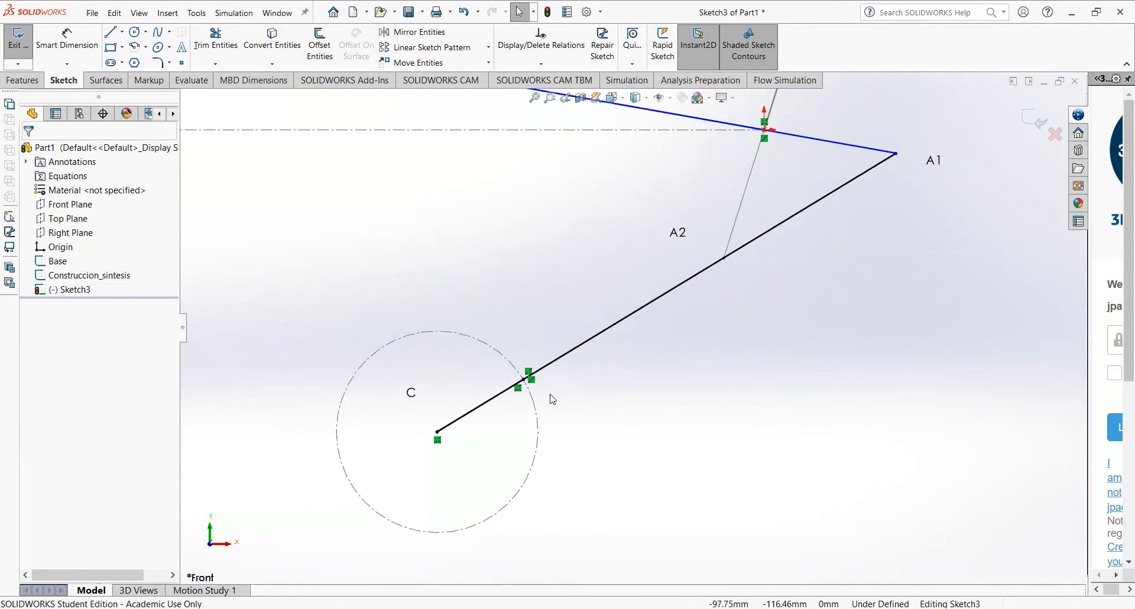
left_click(532, 384)
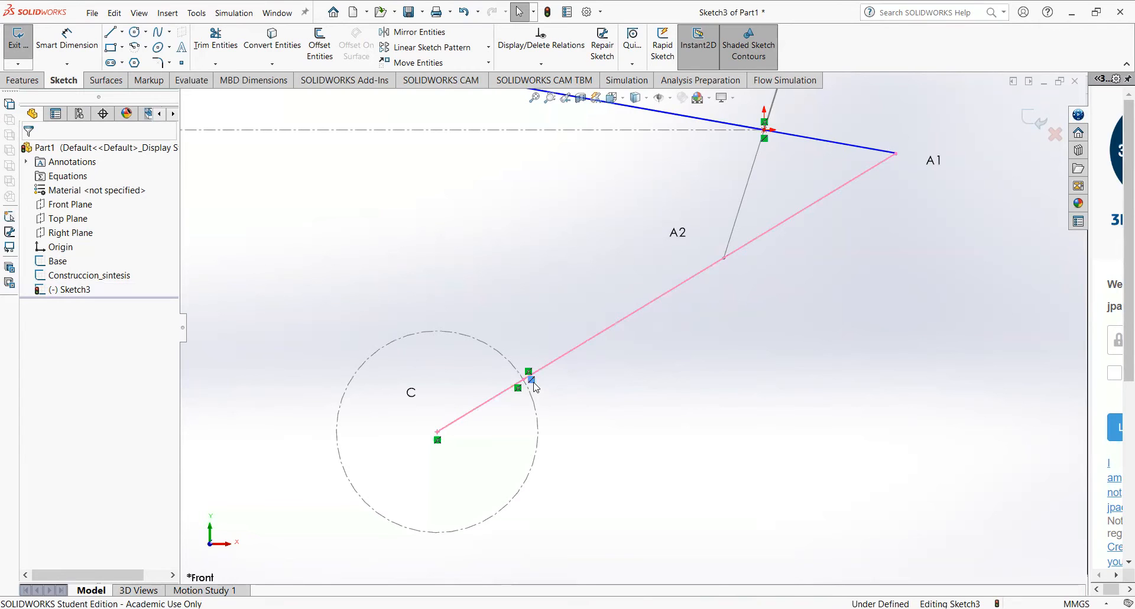
key("Delete")
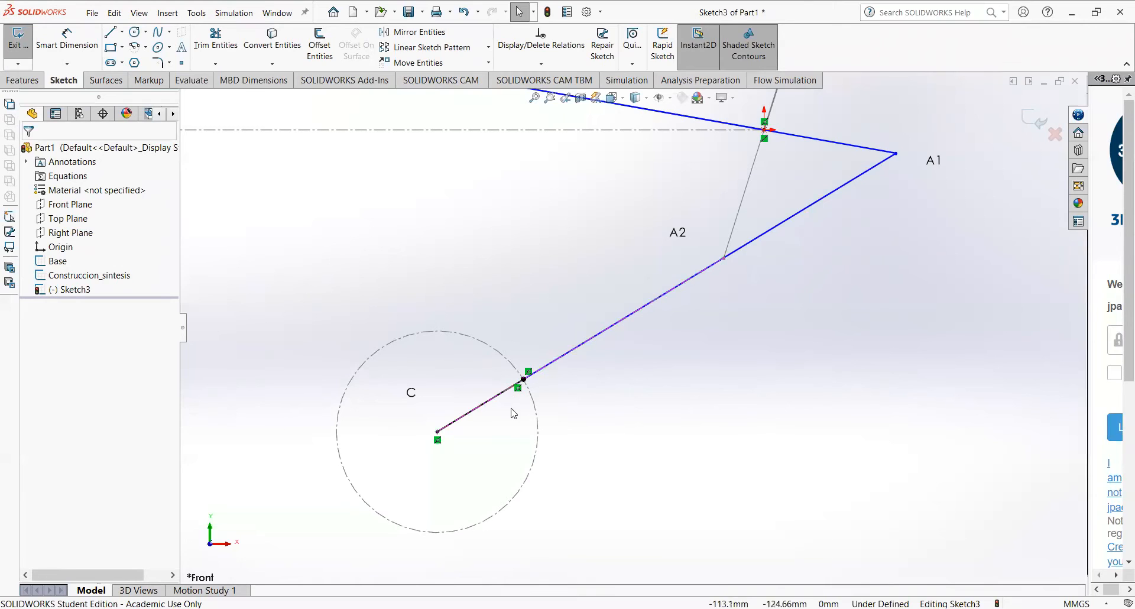
left_click(519, 388)
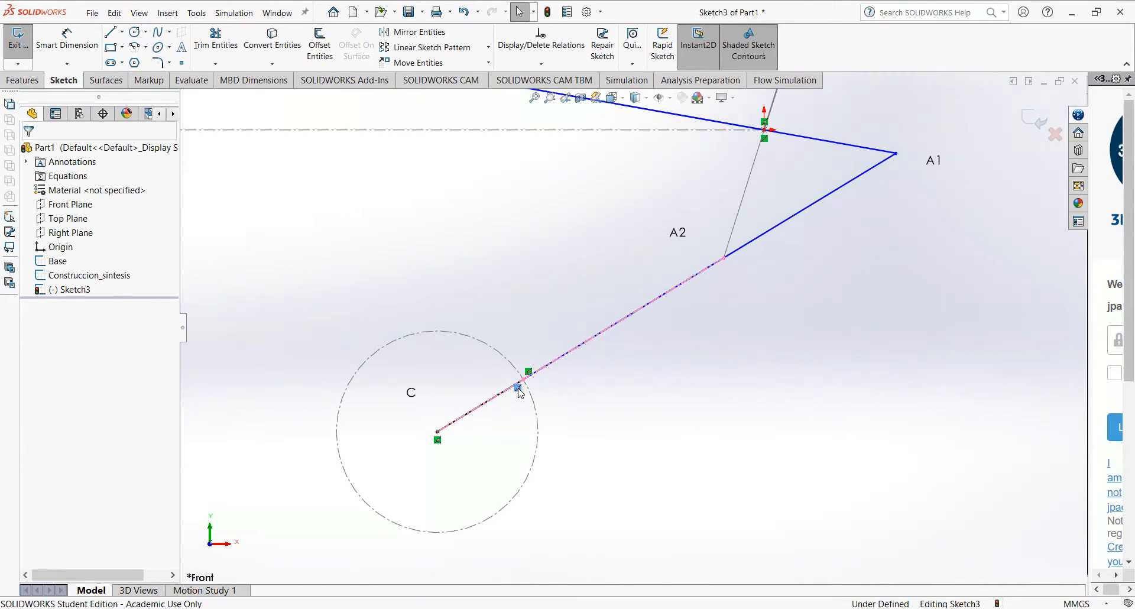
key("Escape")
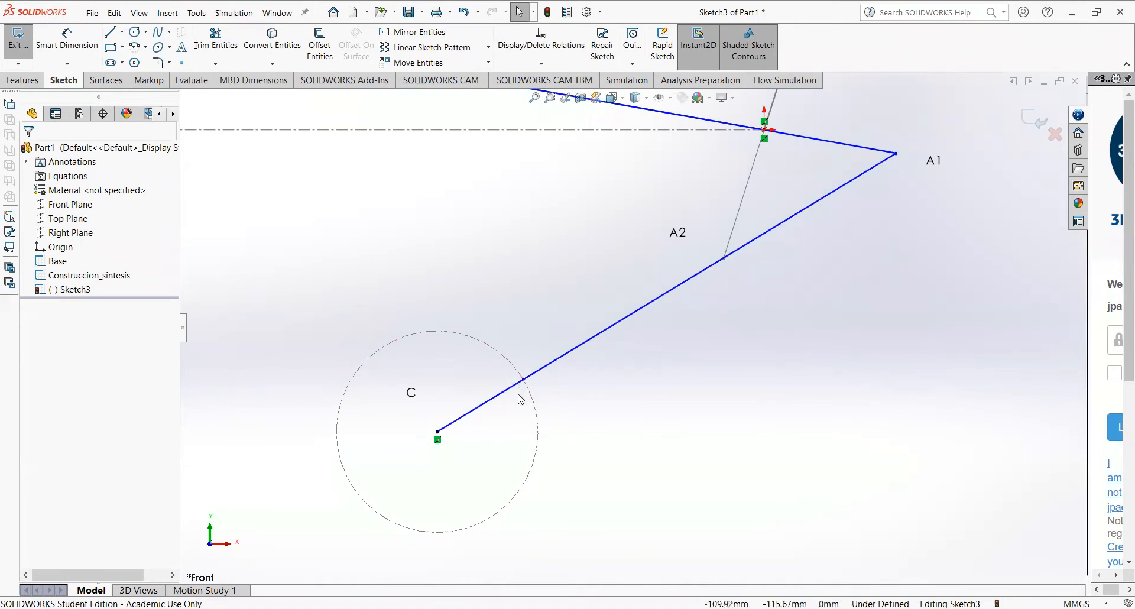
- Dimension the lengths of the crank from C and the coupler to A1, accepting their drawn values
scroll(605, 396, "up", 4)
scroll(604, 379, "up", 4)
scroll(515, 310, "down", 3)
scroll(709, 240, "down", 1)
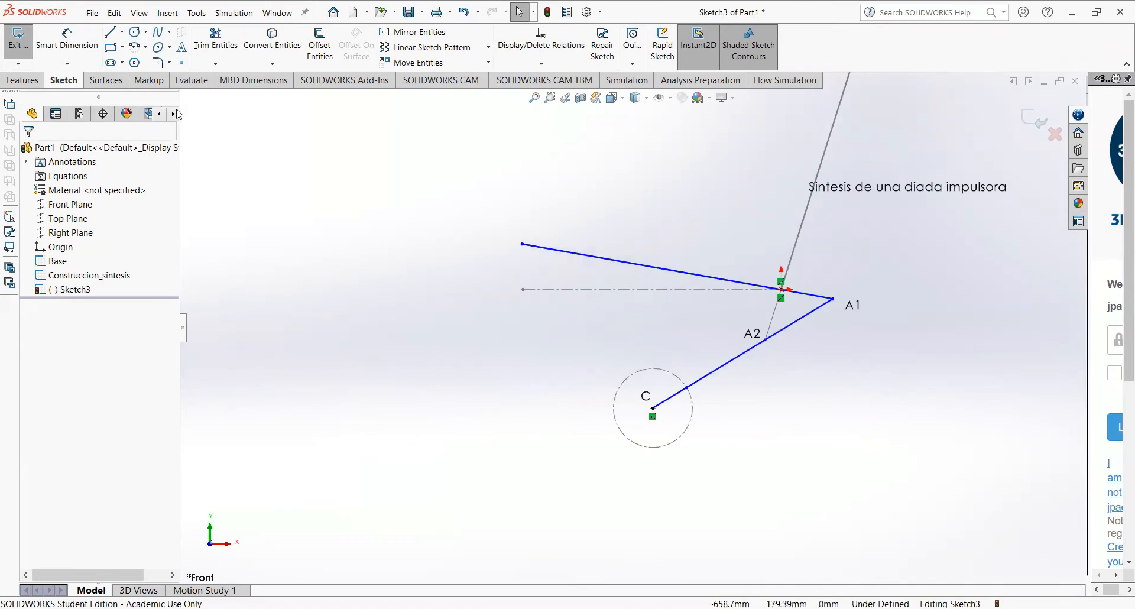
left_click(67, 40)
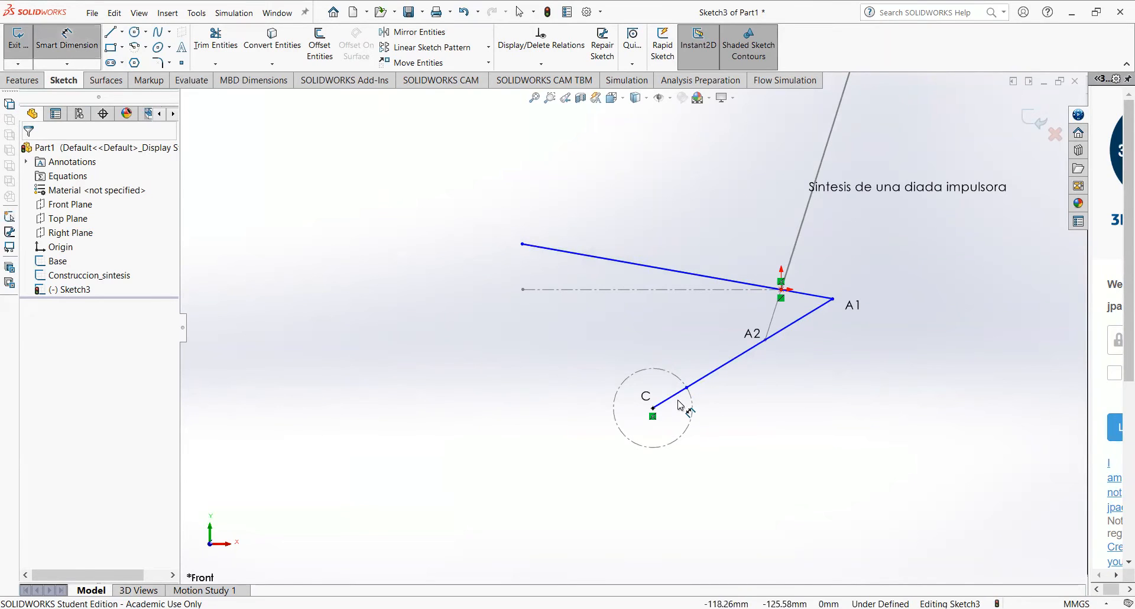
left_click(675, 402)
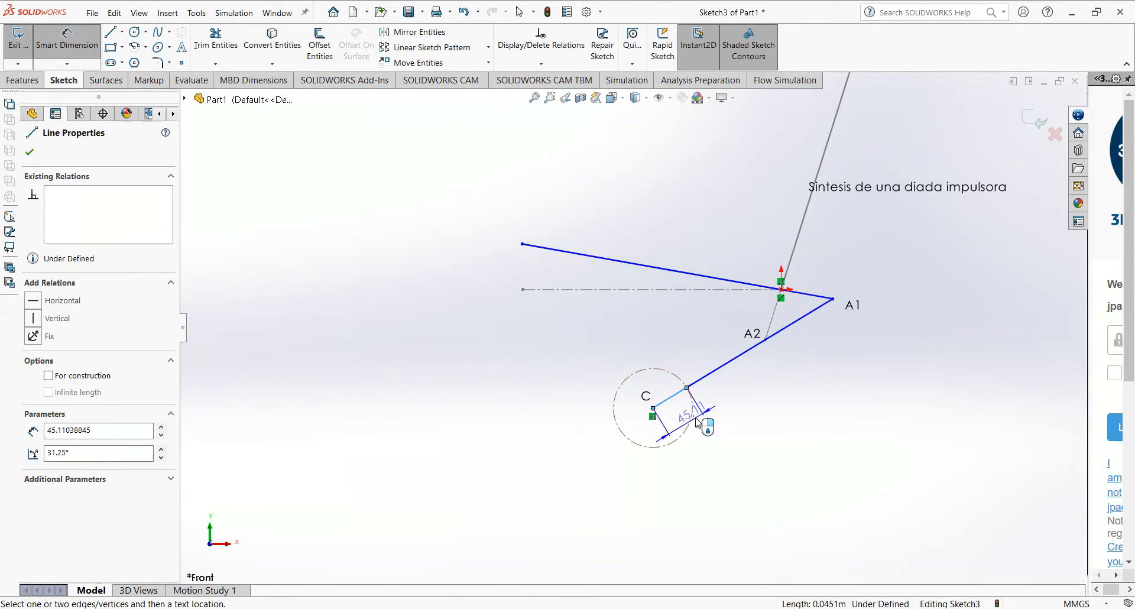
left_click(698, 423)
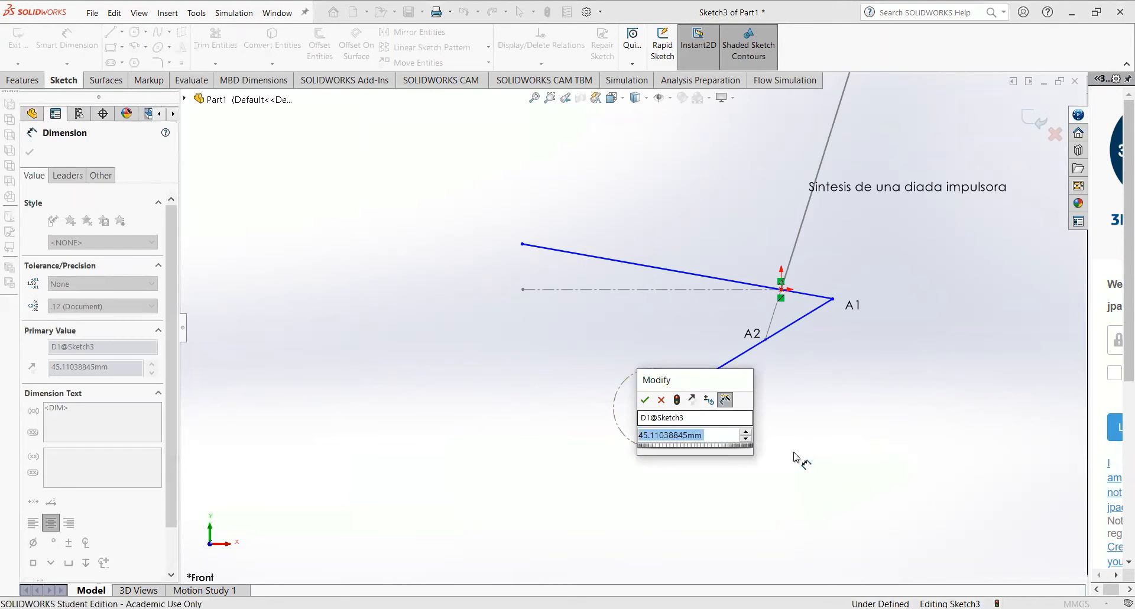
key("Return")
left_click(757, 345)
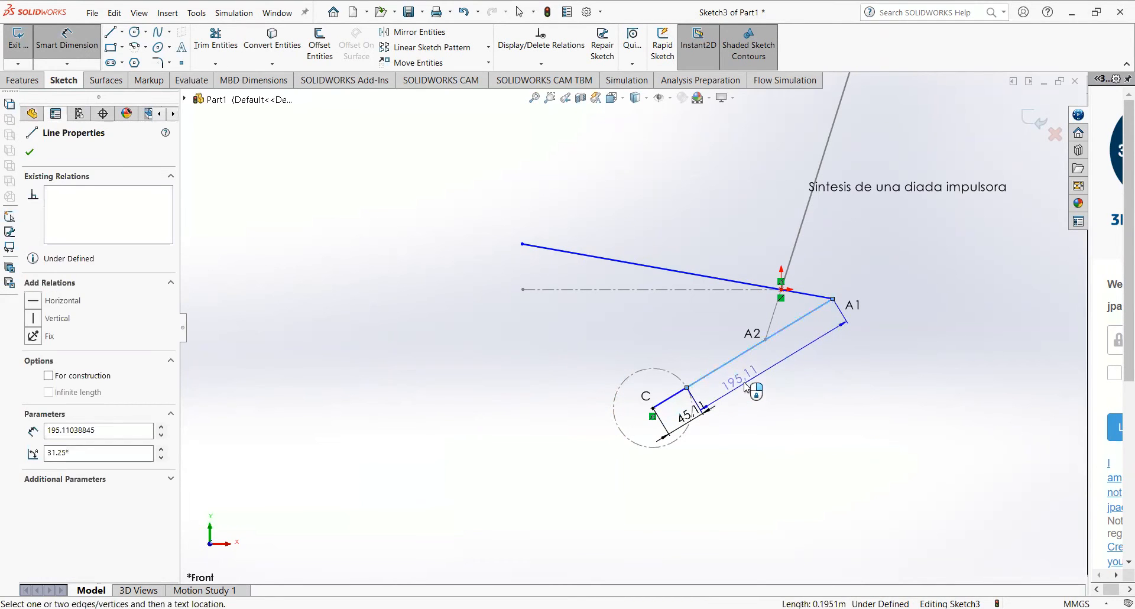
left_click(746, 387)
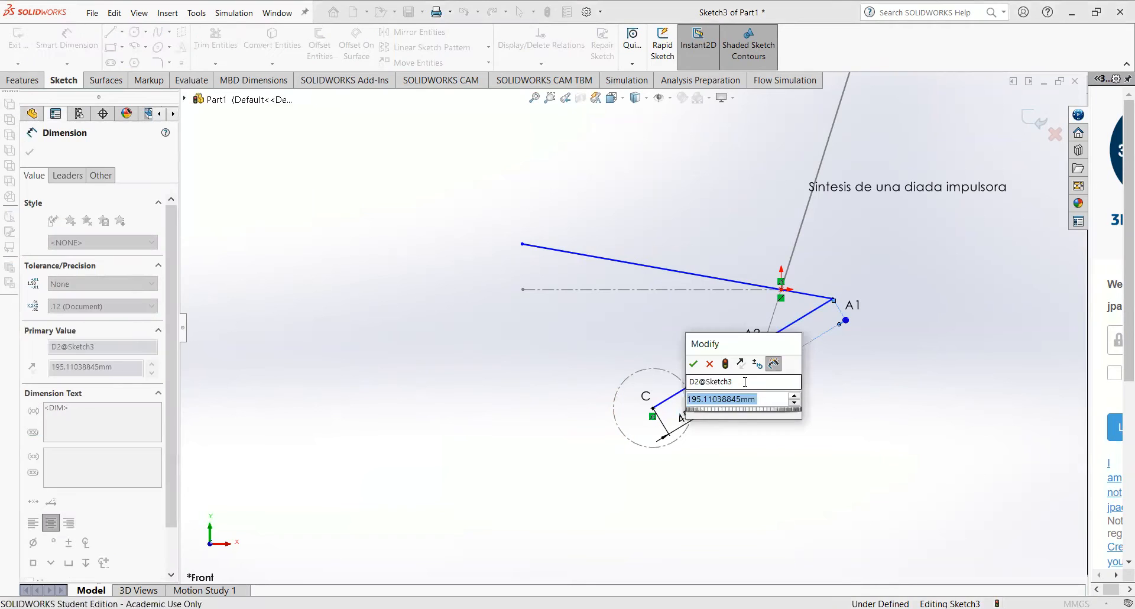
key("Return")
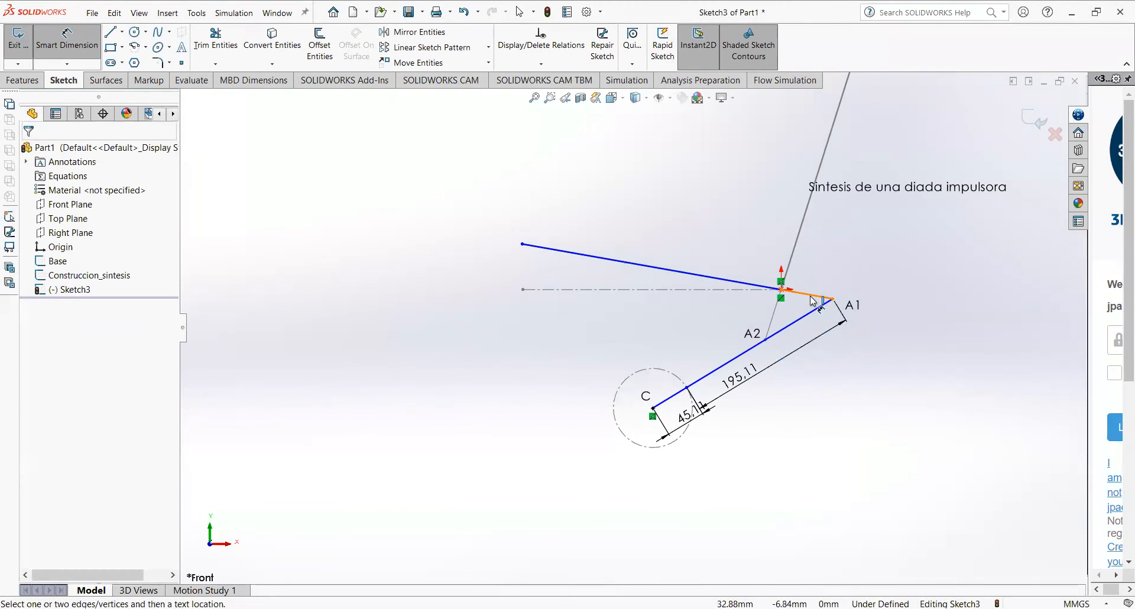
- Dimension the line from the origin to A1 and the inclined line from the origin to its free end, accepting their drawn lengths
left_click(813, 295)
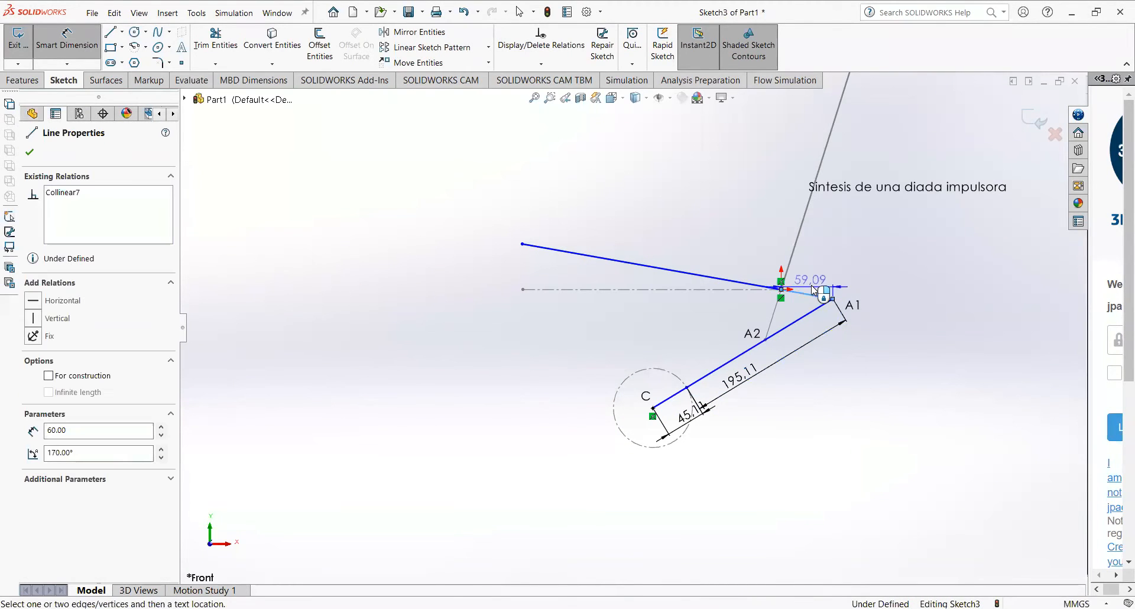
left_click(855, 278)
key("Return")
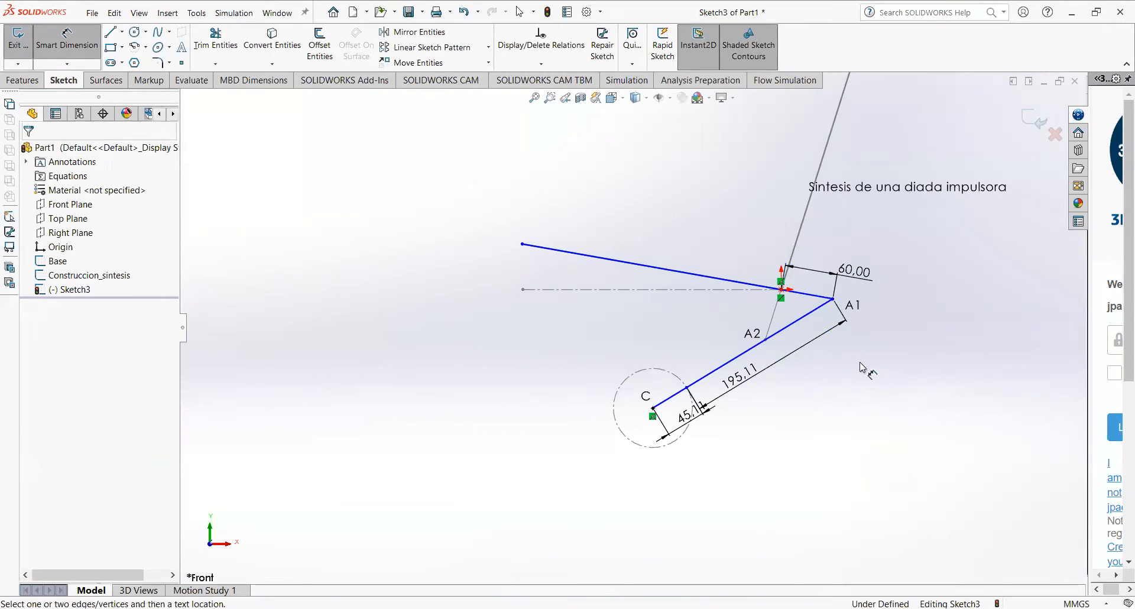
left_click(686, 264)
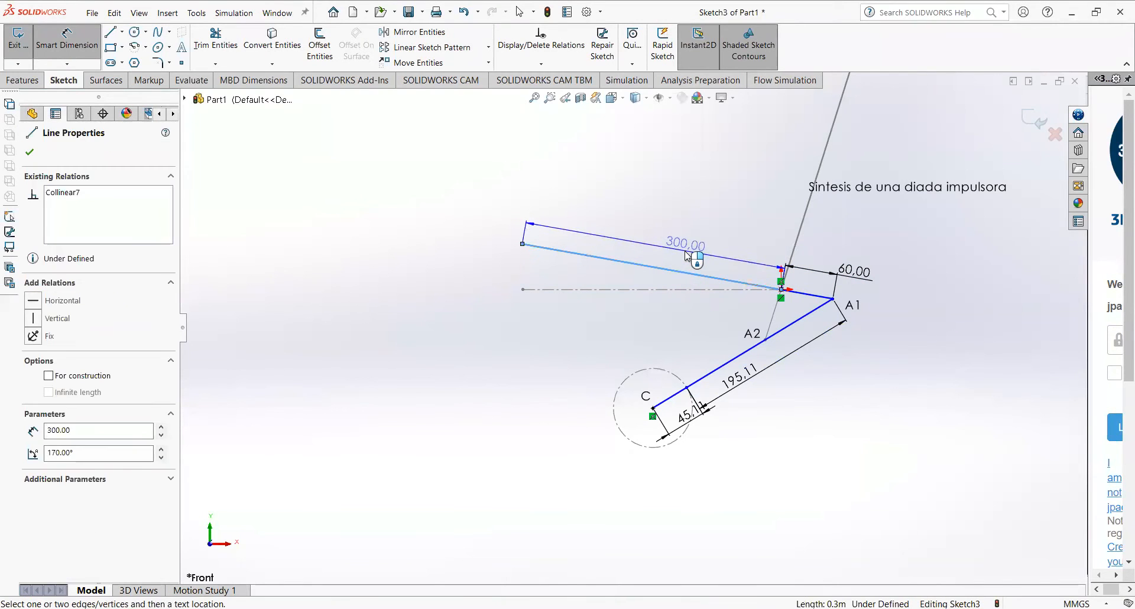
left_click(686, 256)
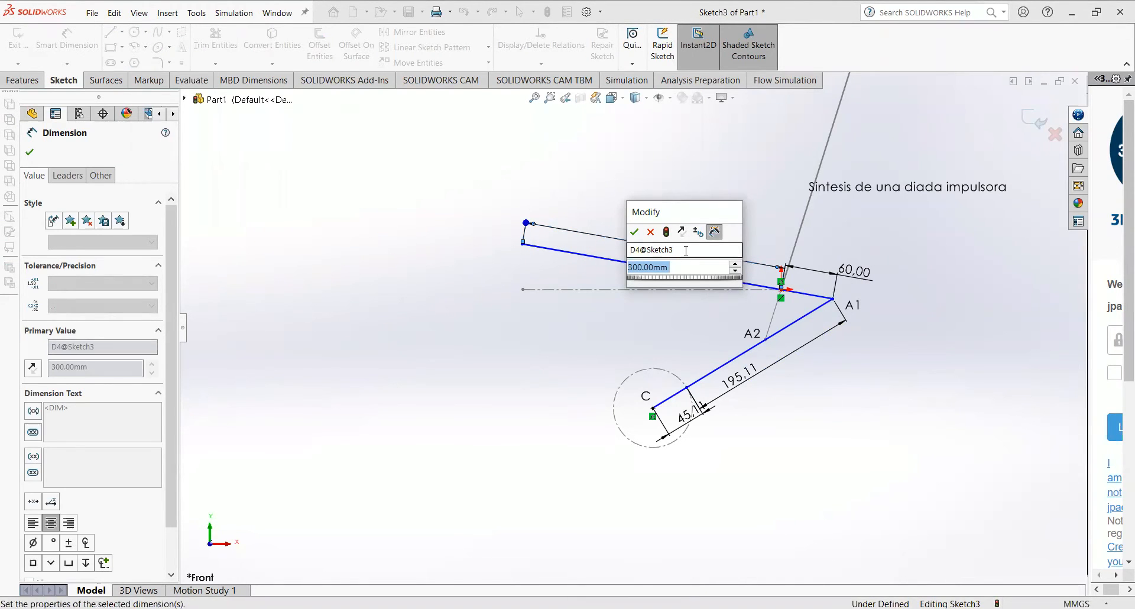
key("Return")
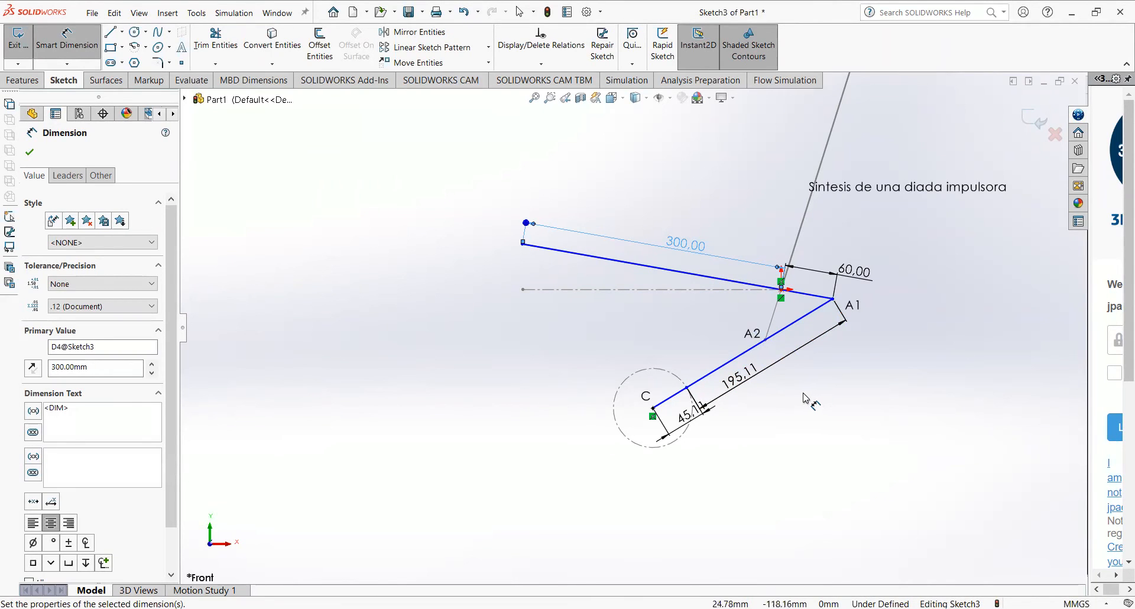
key("Escape")
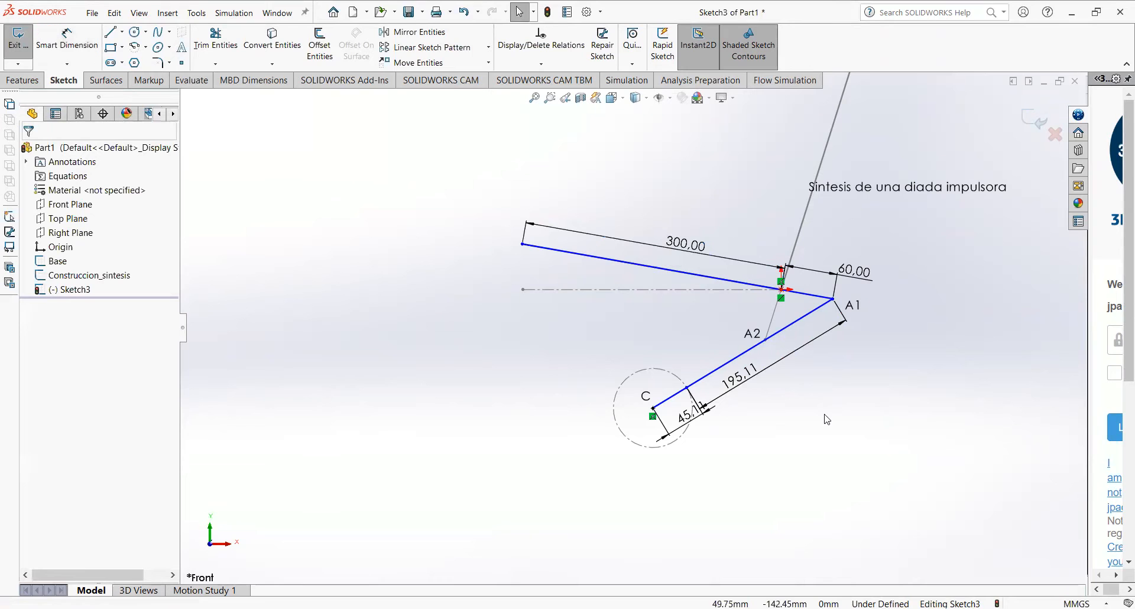
scroll(775, 277, "down", 8)
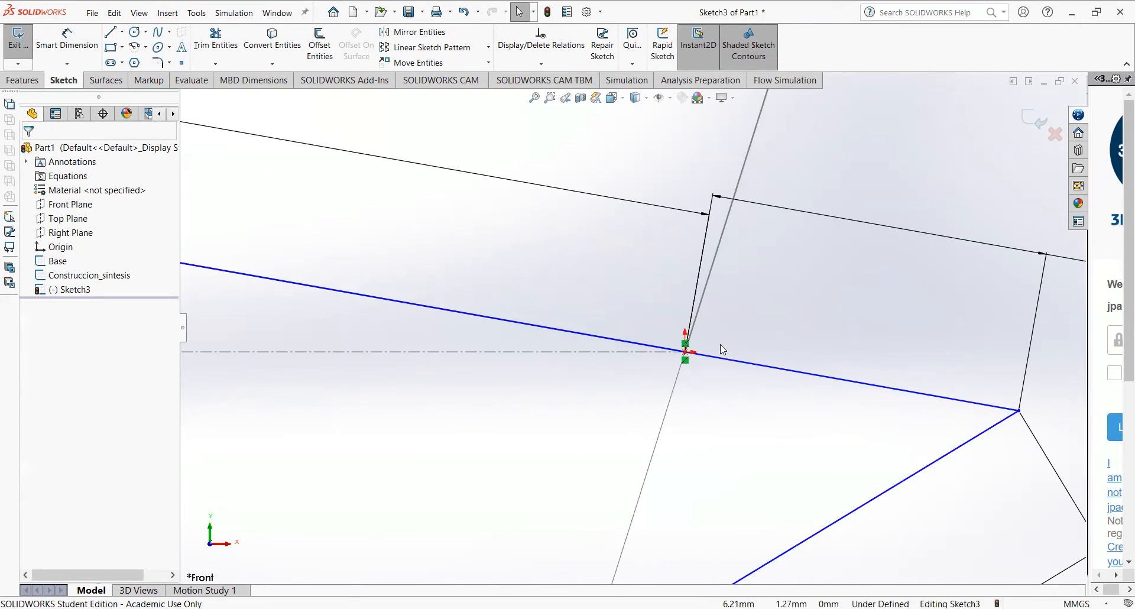
- Test the linkage by moving the crank–coupler joint a short way around the circle about C, without adding the inferred relations
scroll(621, 326, "up", 8)
scroll(647, 316, "down", 4)
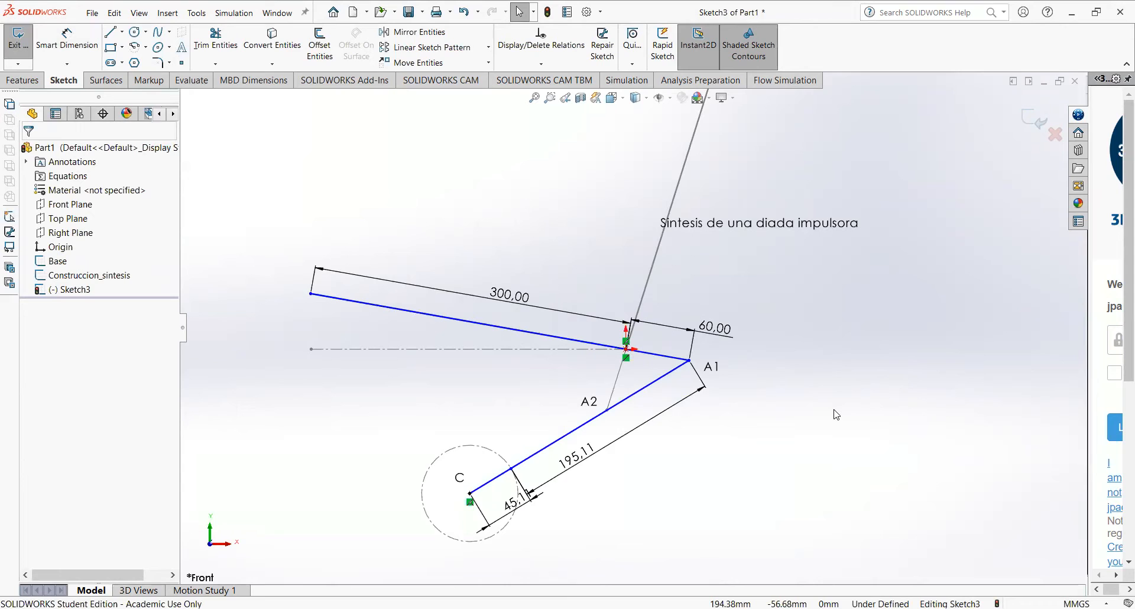
key("z")
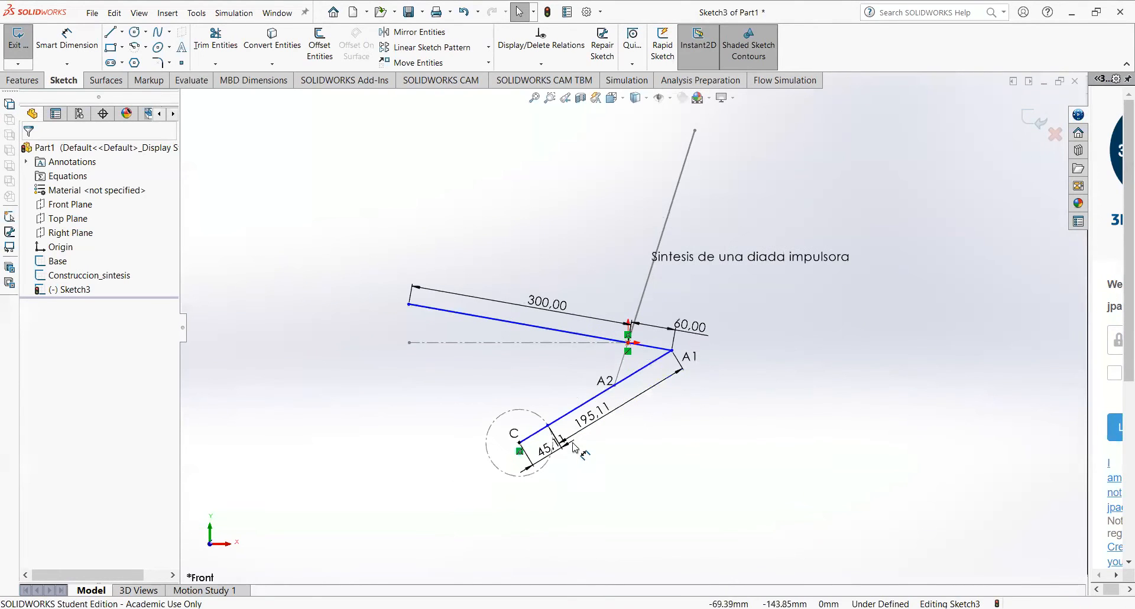
left_click(548, 426)
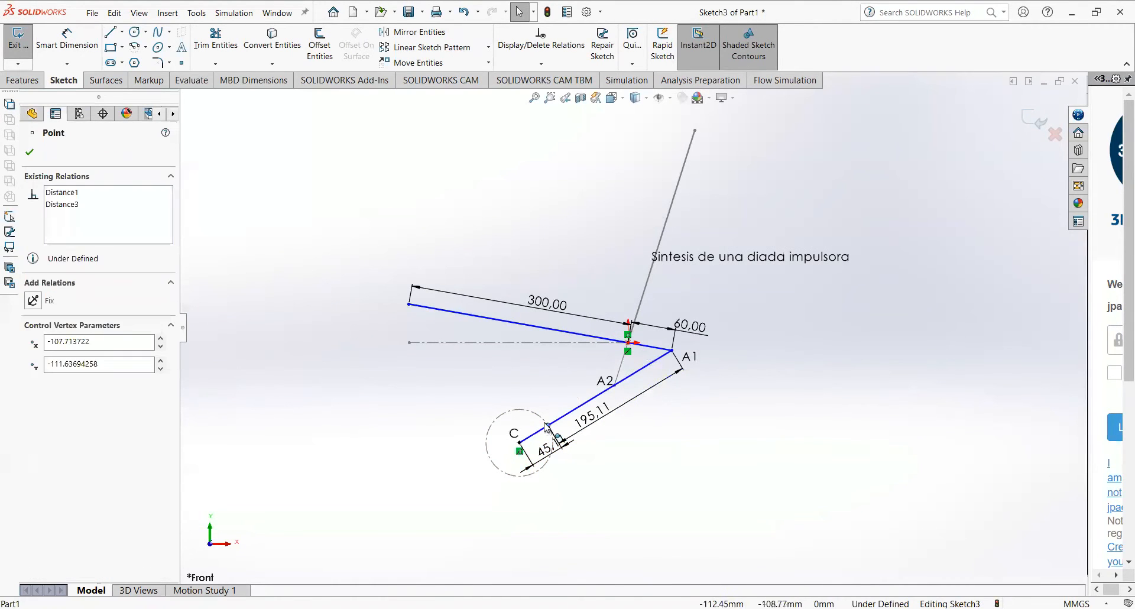
mouse_move(539, 420)
left_mouse_down()
mouse_move(516, 413)
mouse_move(535, 419)
left_mouse_up()
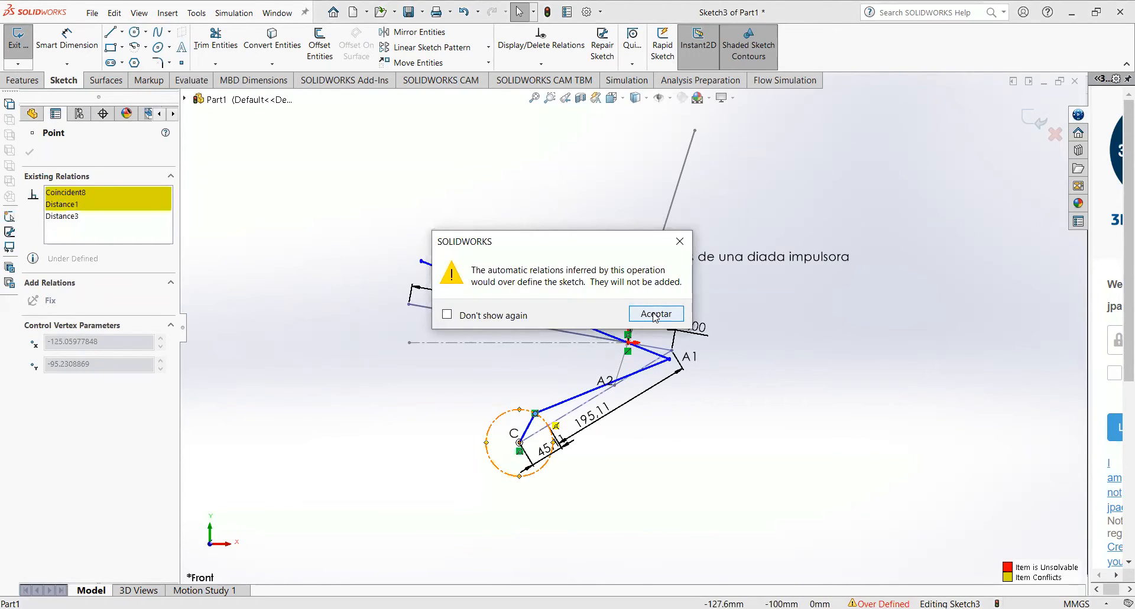
left_click(655, 314)
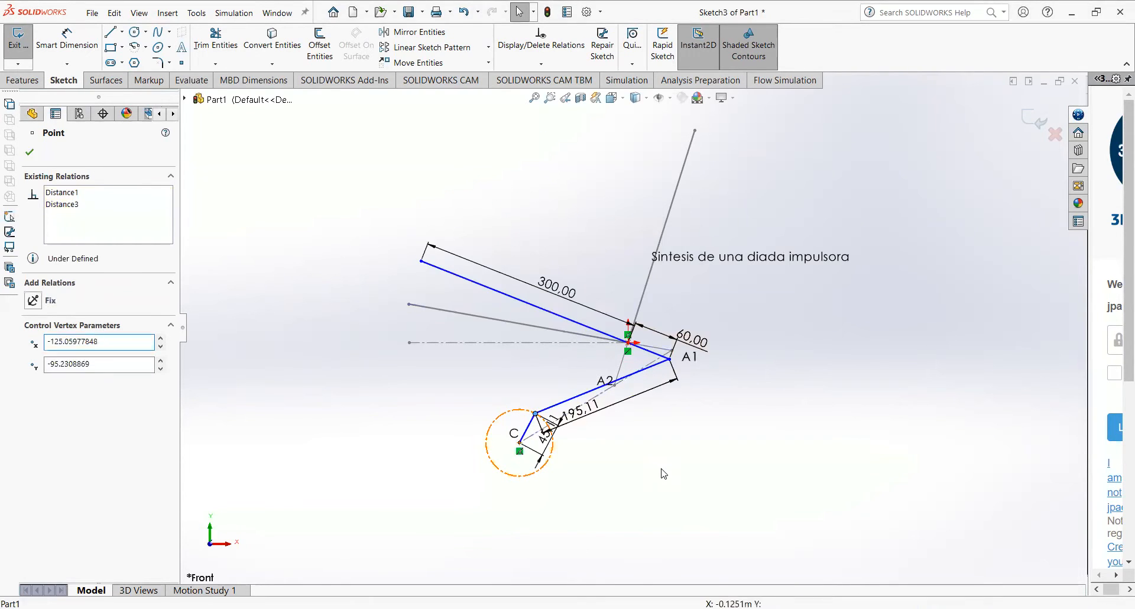
- Turn off automatic relations for the sketch and swing the crank–coupler joint to the A2 extreme position, then back to A1
left_click(197, 12)
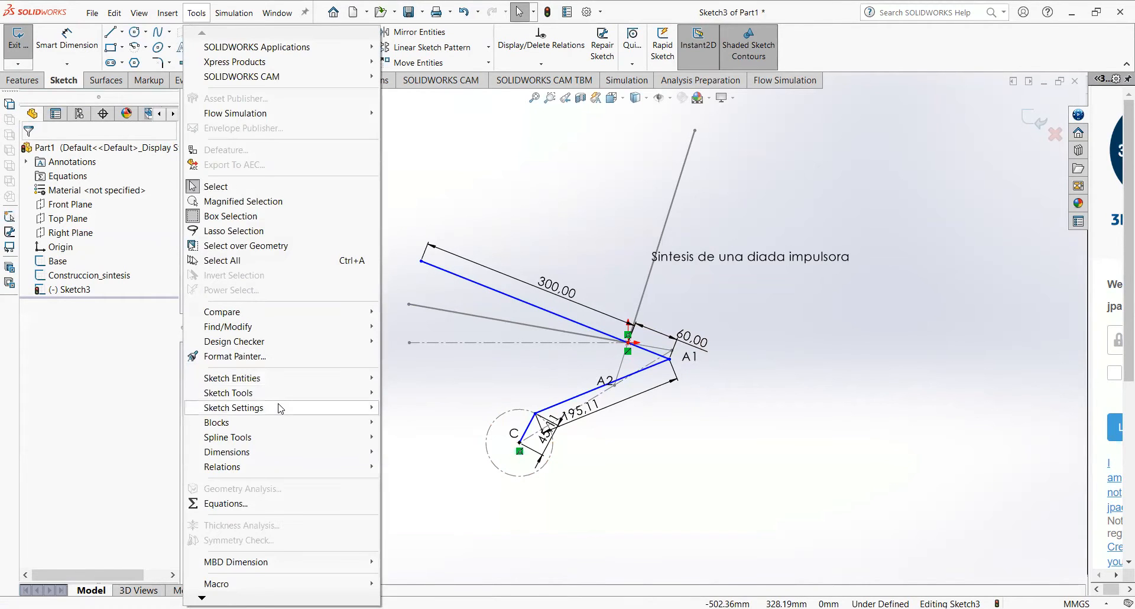
left_click(429, 412)
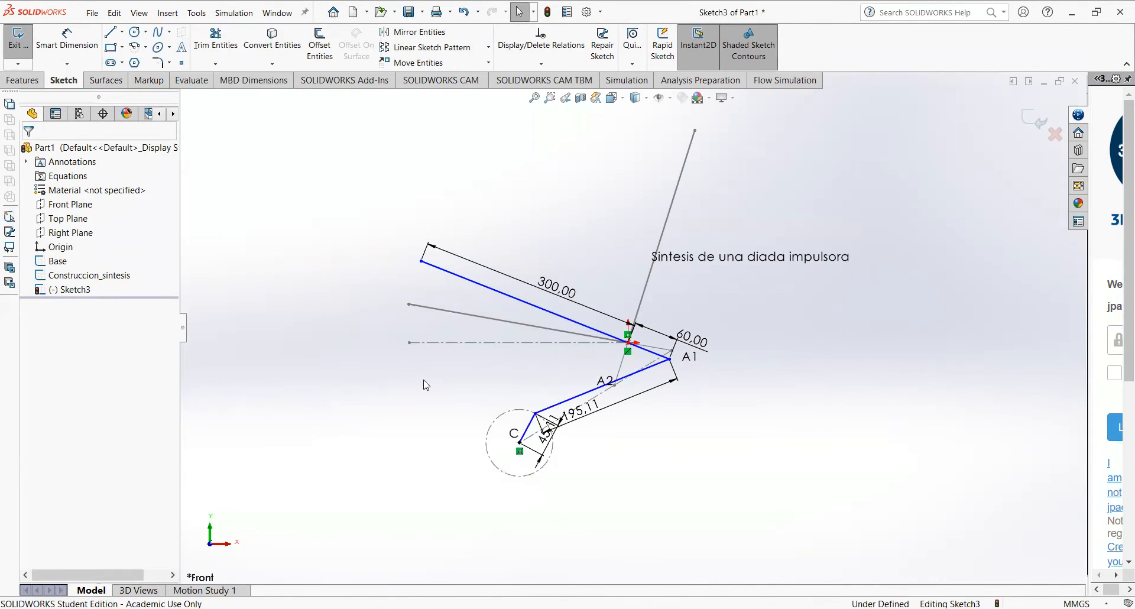
left_click(526, 409)
mouse_move(526, 410)
left_mouse_down()
mouse_move(490, 426)
mouse_move(485, 445)
mouse_move(507, 476)
mouse_move(494, 464)
left_mouse_up()
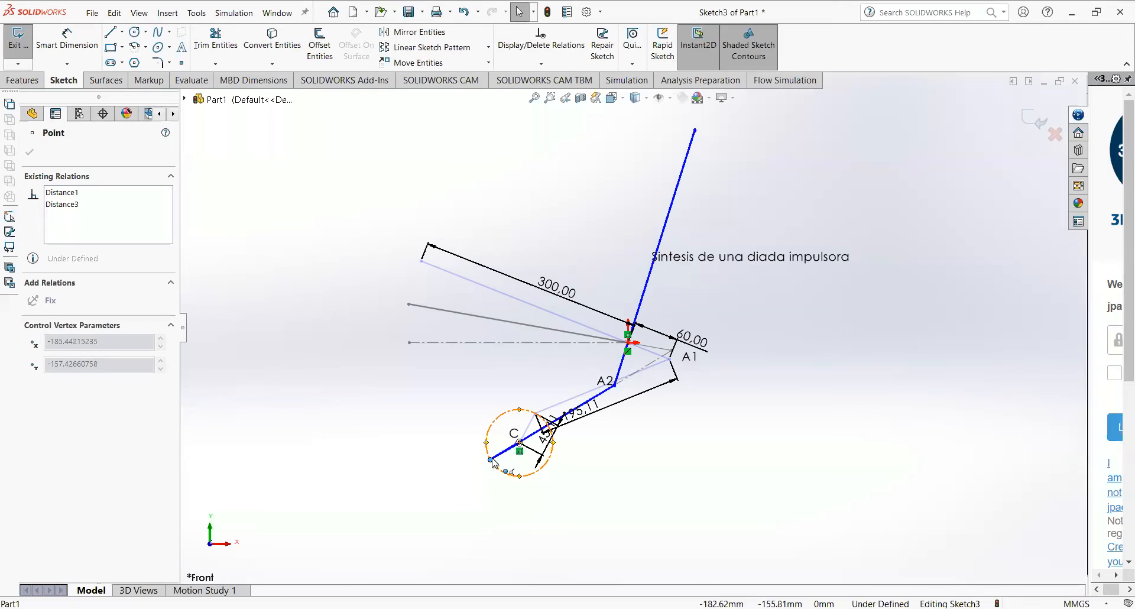
mouse_move(493, 462)
left_mouse_down()
mouse_move(506, 478)
mouse_move(534, 473)
mouse_move(548, 425)
left_mouse_up()
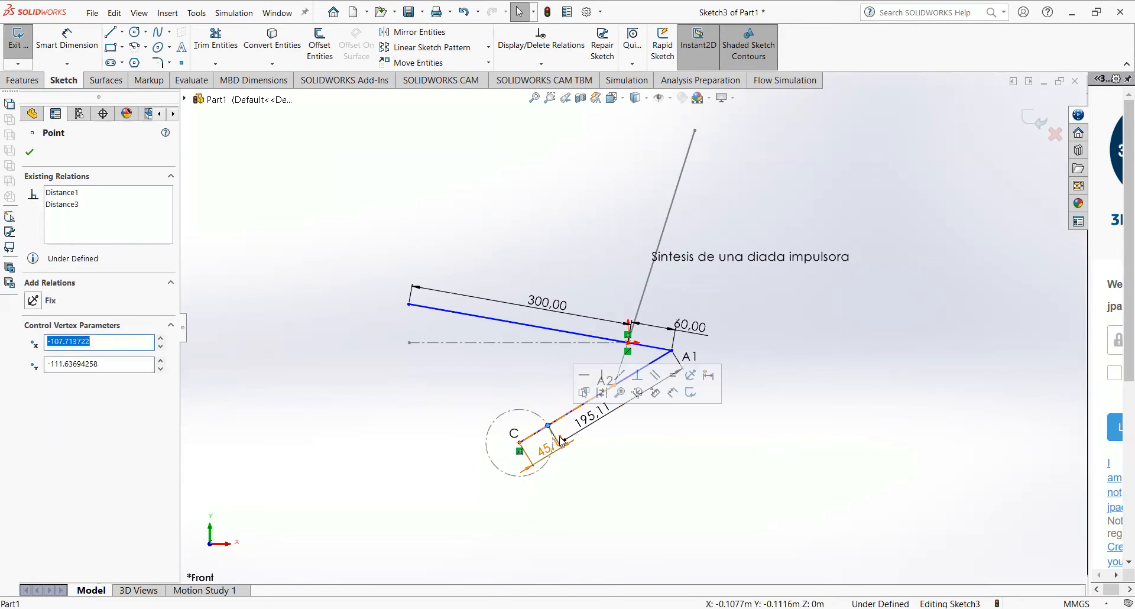
left_click(638, 508)
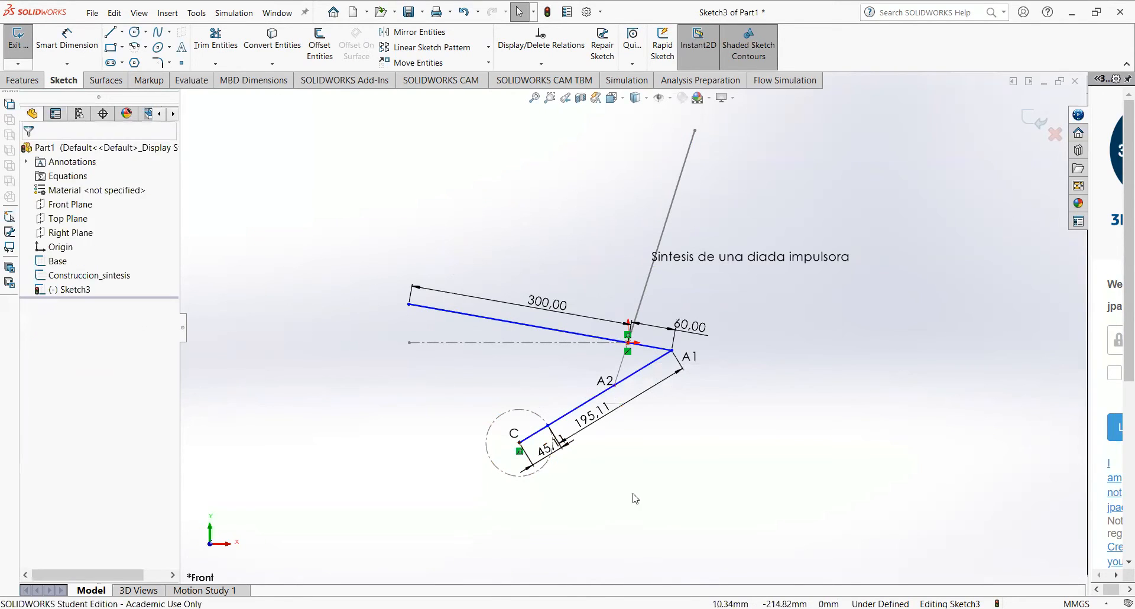
- Check the linkage's full travel by rotating the crank to the A2 extreme position and on around the circle back to A1
left_click(549, 426)
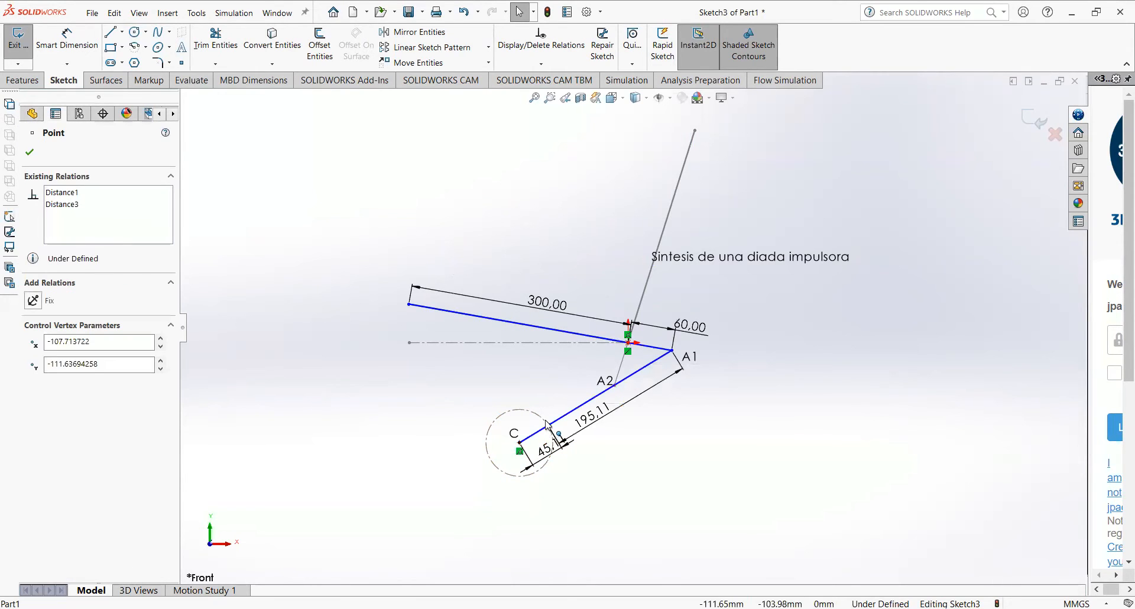
mouse_move(545, 424)
left_mouse_down()
mouse_move(533, 413)
mouse_move(504, 417)
mouse_move(490, 466)
left_mouse_up()
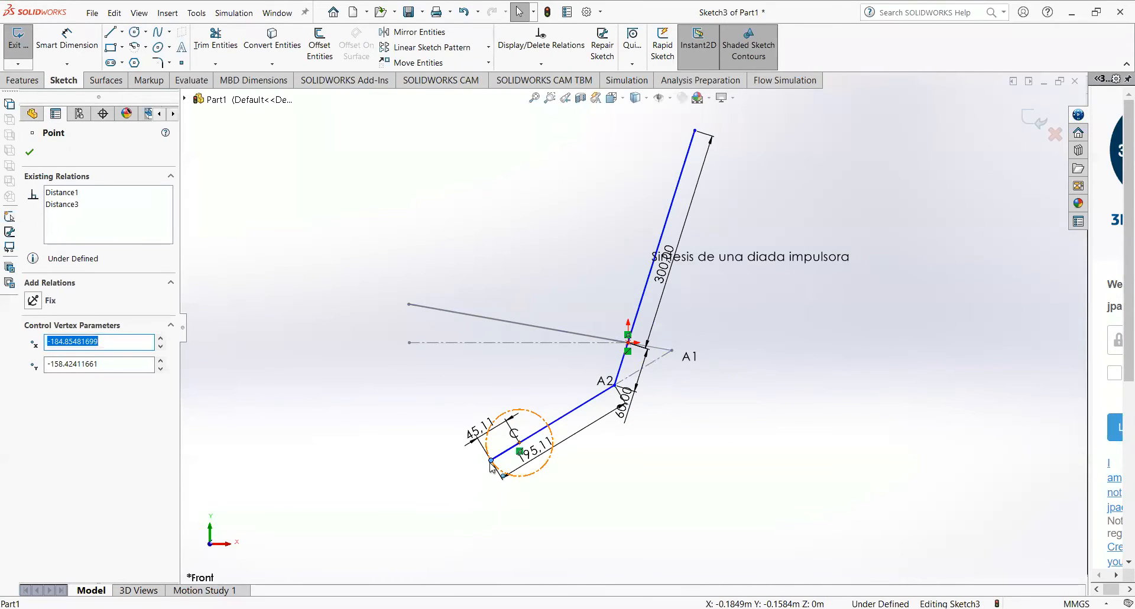
mouse_move(492, 462)
left_mouse_down()
mouse_move(523, 476)
mouse_move(543, 432)
mouse_move(535, 467)
mouse_move(485, 482)
mouse_move(520, 504)
mouse_move(548, 494)
mouse_move(560, 456)
mouse_move(514, 417)
mouse_move(494, 453)
mouse_move(540, 459)
mouse_move(583, 438)
mouse_move(532, 404)
left_mouse_up()
left_click_drag(521, 421, 562, 410)
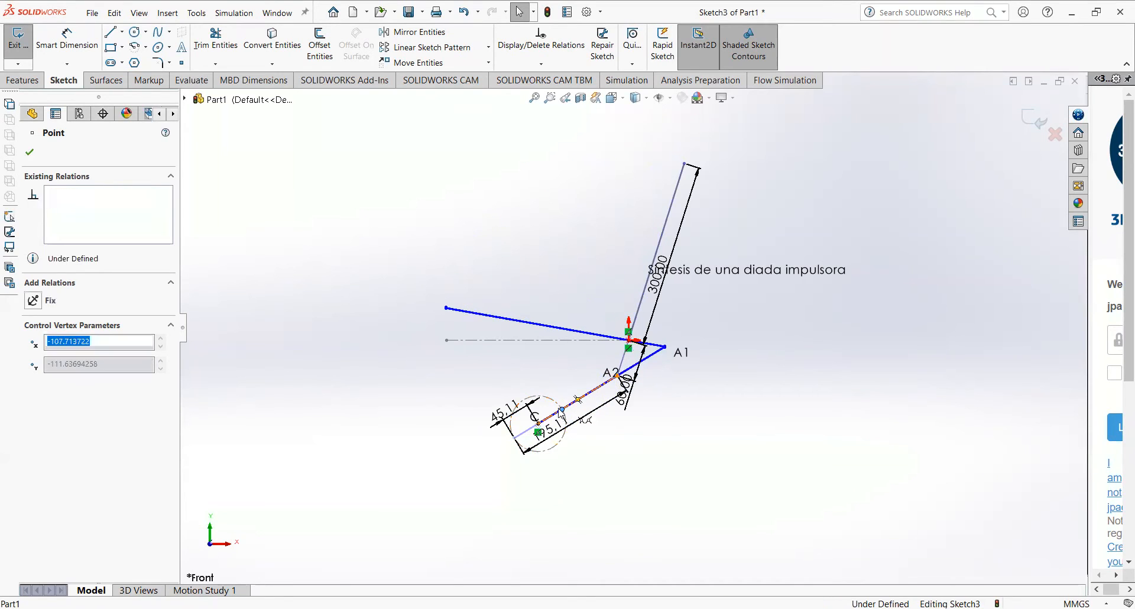
left_click(638, 466)
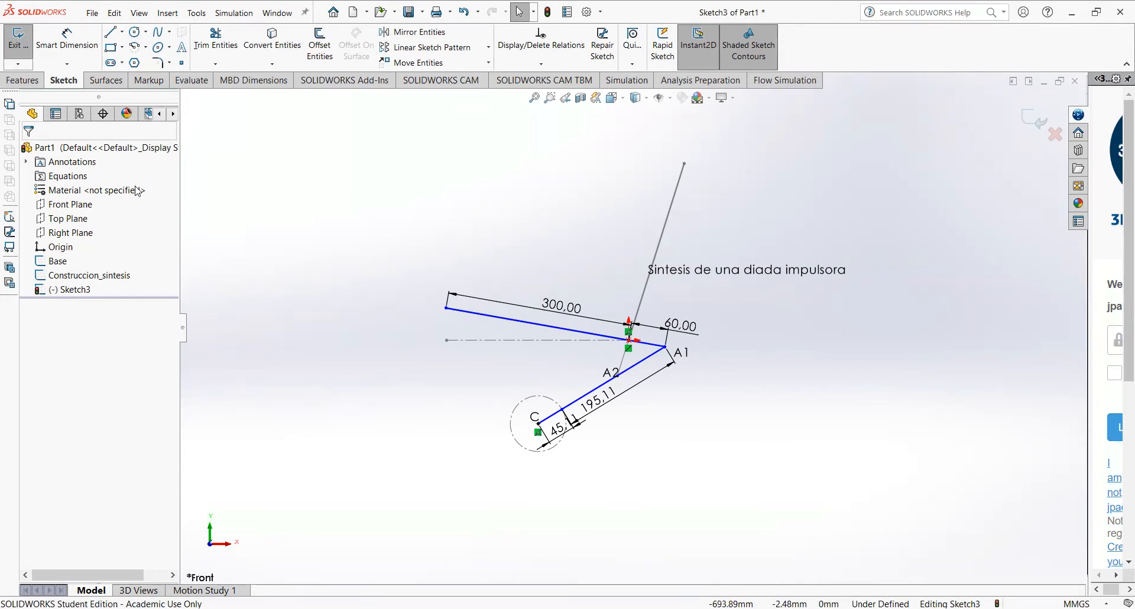
- Check where the Automatic Relations option sits in the sketch settings, leaving it as it is
left_click(199, 10)
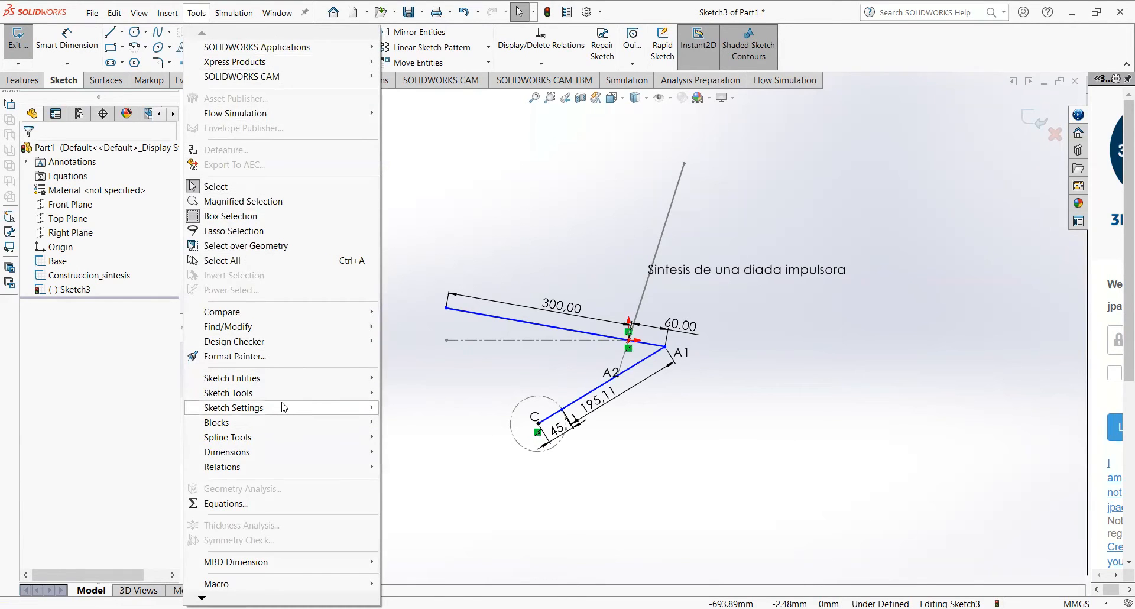
mouse_move(284, 408)
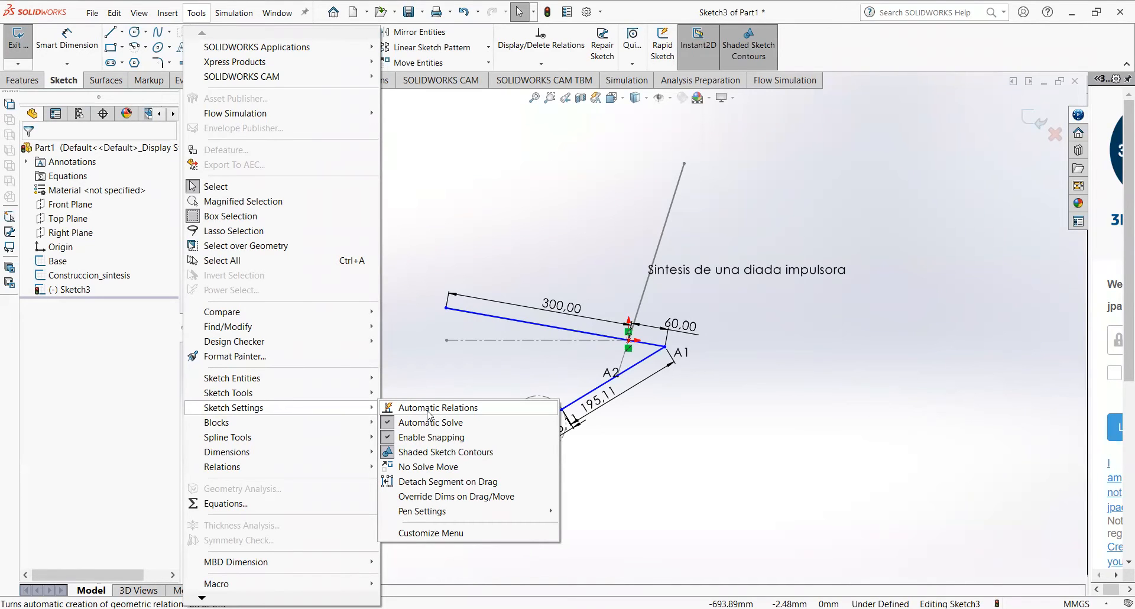
left_click(429, 376)
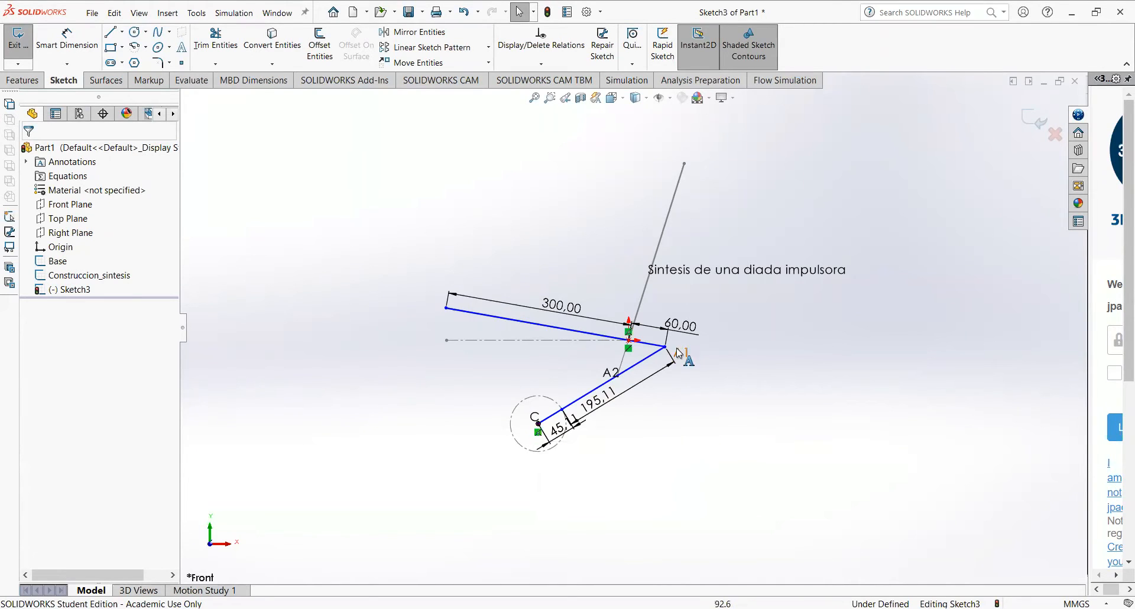
- Delete the collinear relation between the two rocker lines at the origin and move the crank–coupler joint to test the motion
scroll(591, 328, "down", 4)
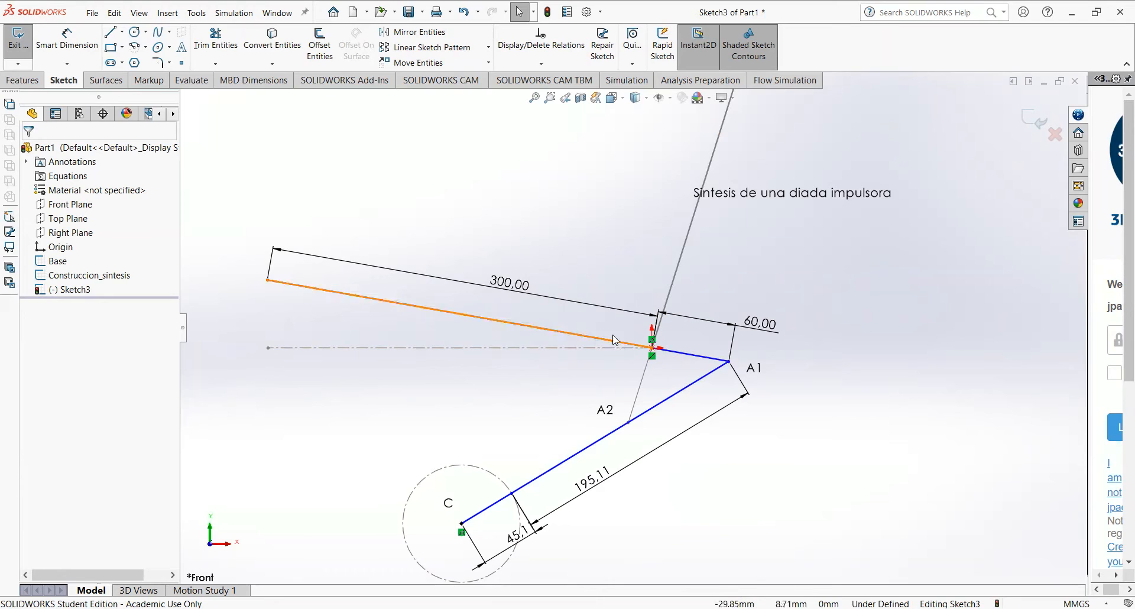
left_click(653, 357)
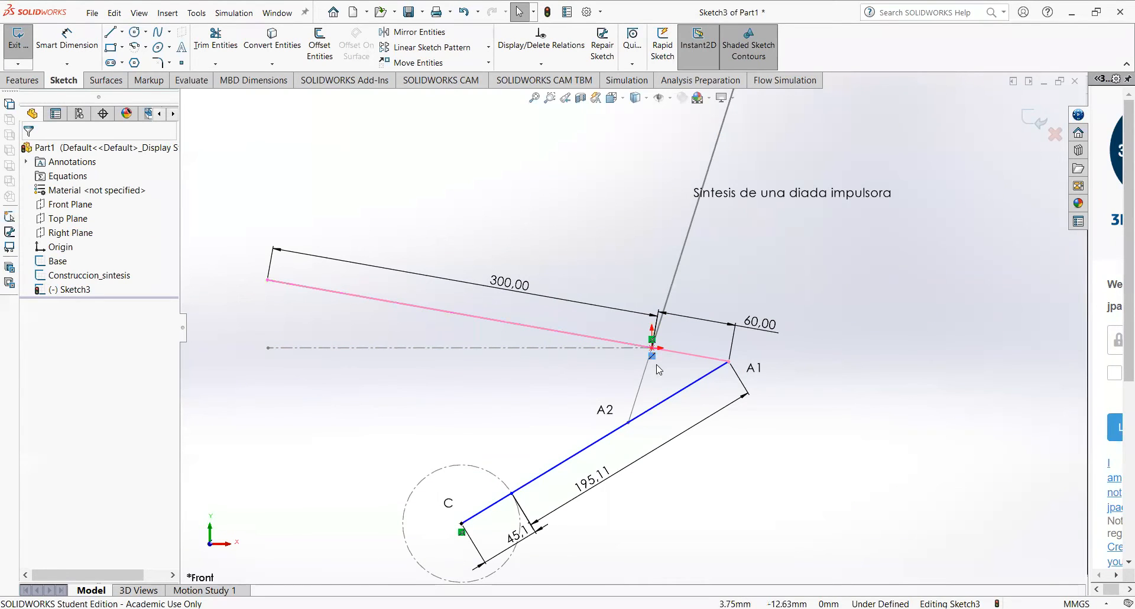
key("Delete")
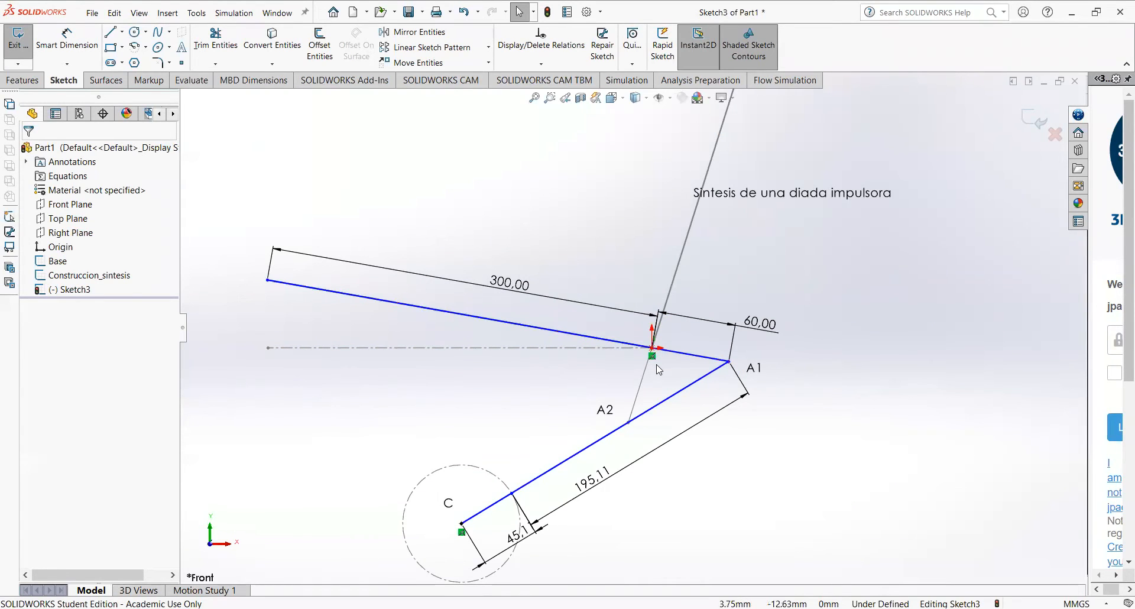
left_click(463, 530)
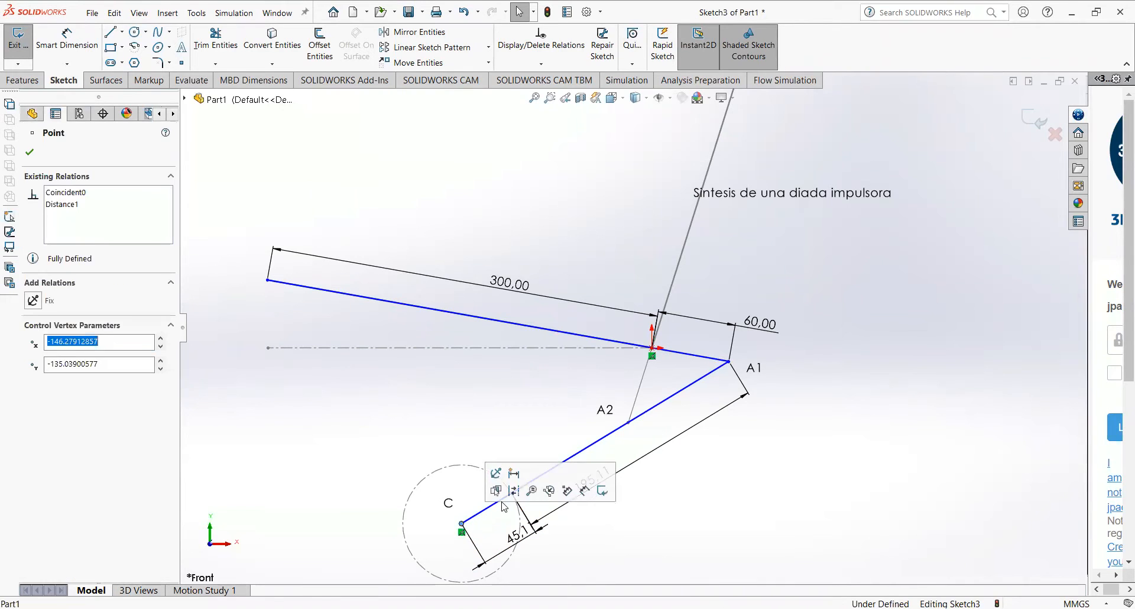
key("Escape")
left_click_drag(512, 495, 463, 525)
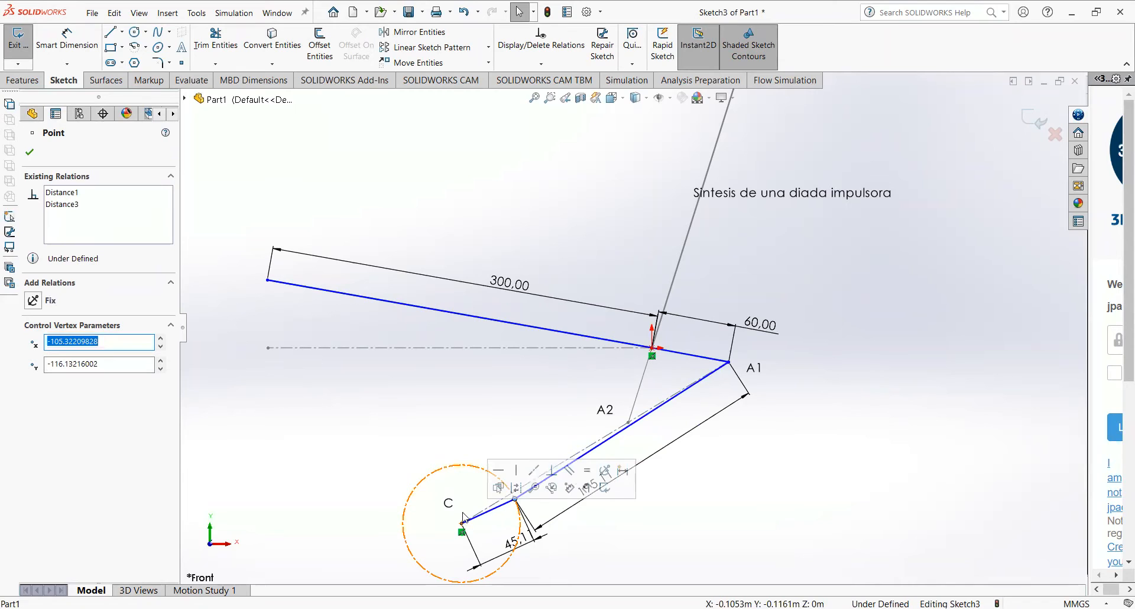
left_click(680, 380)
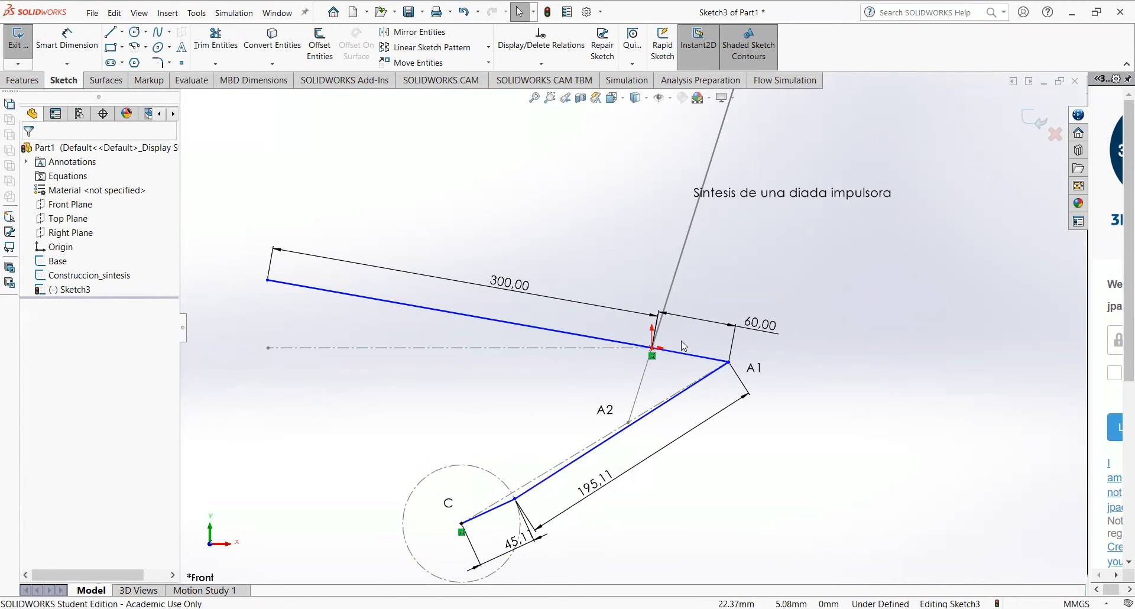
- Make the 60 mm and 300 mm rocker lines collinear and return the crank–coupler joint to the A1 extreme position
left_click(689, 354)
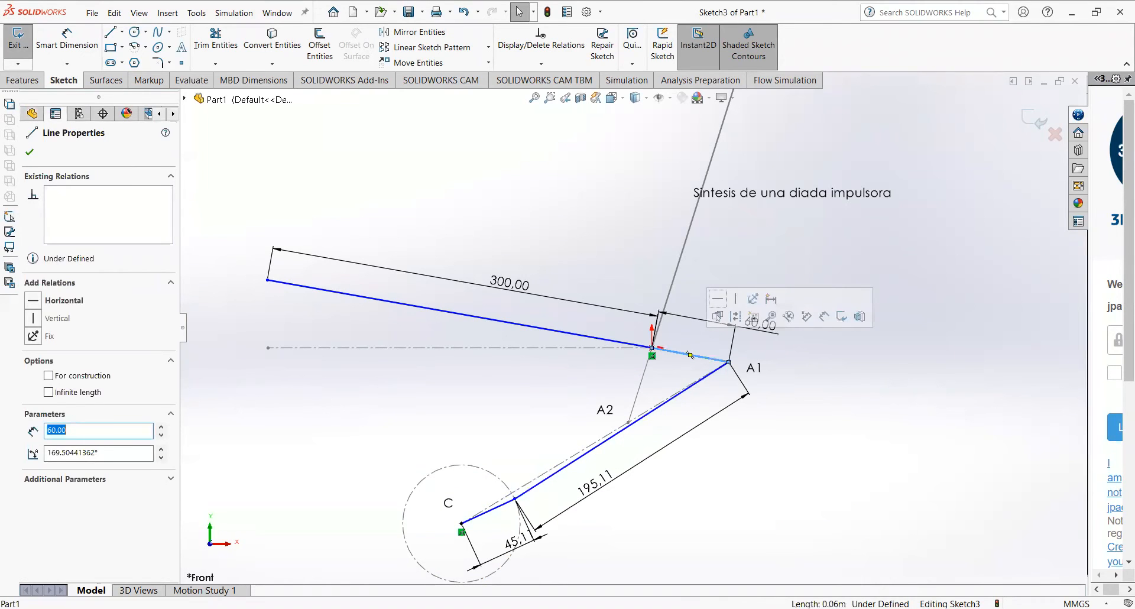
left_click(621, 346, "ctrl")
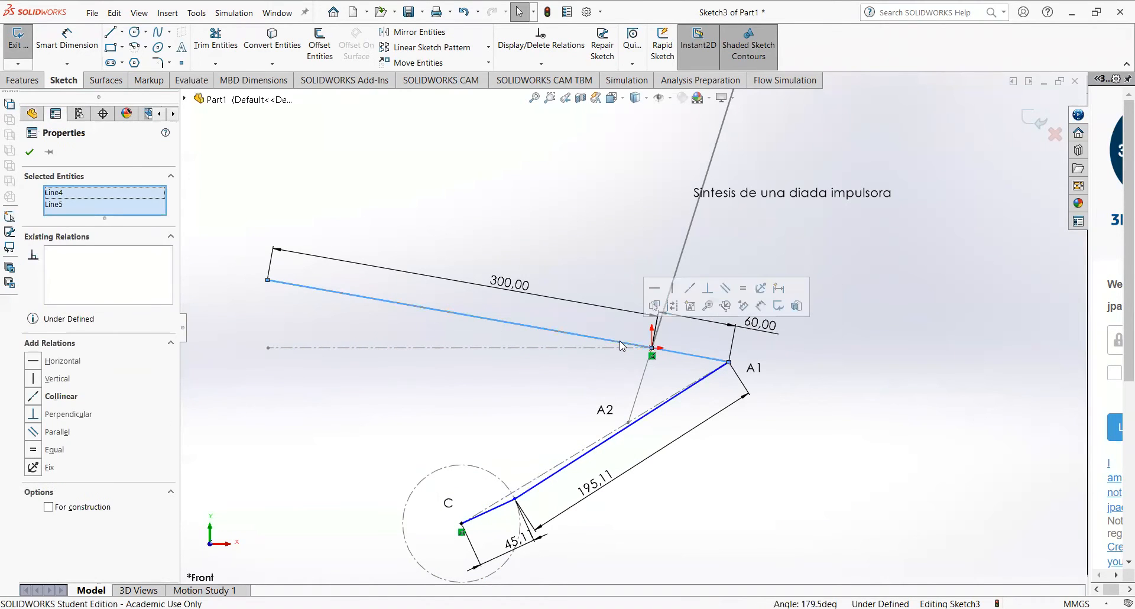
left_click(688, 292)
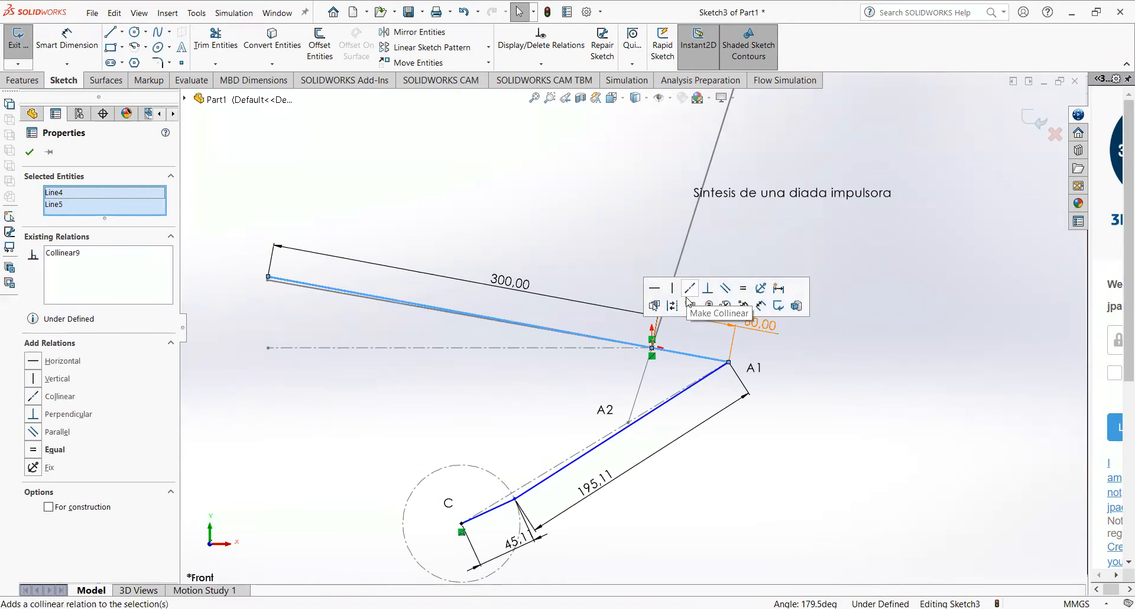
left_click(561, 516)
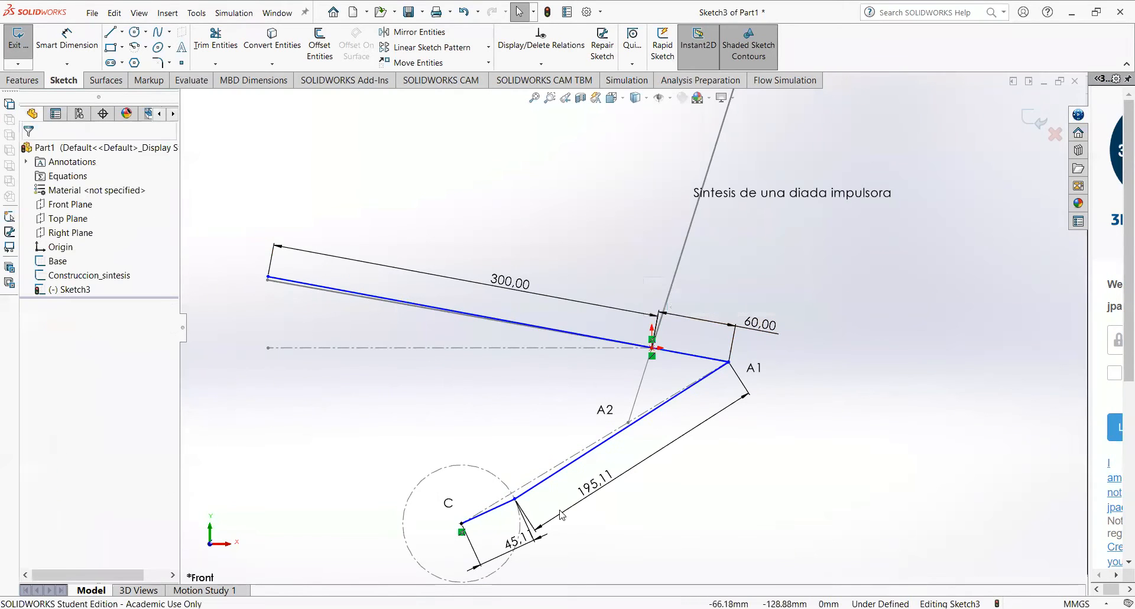
left_click(516, 499)
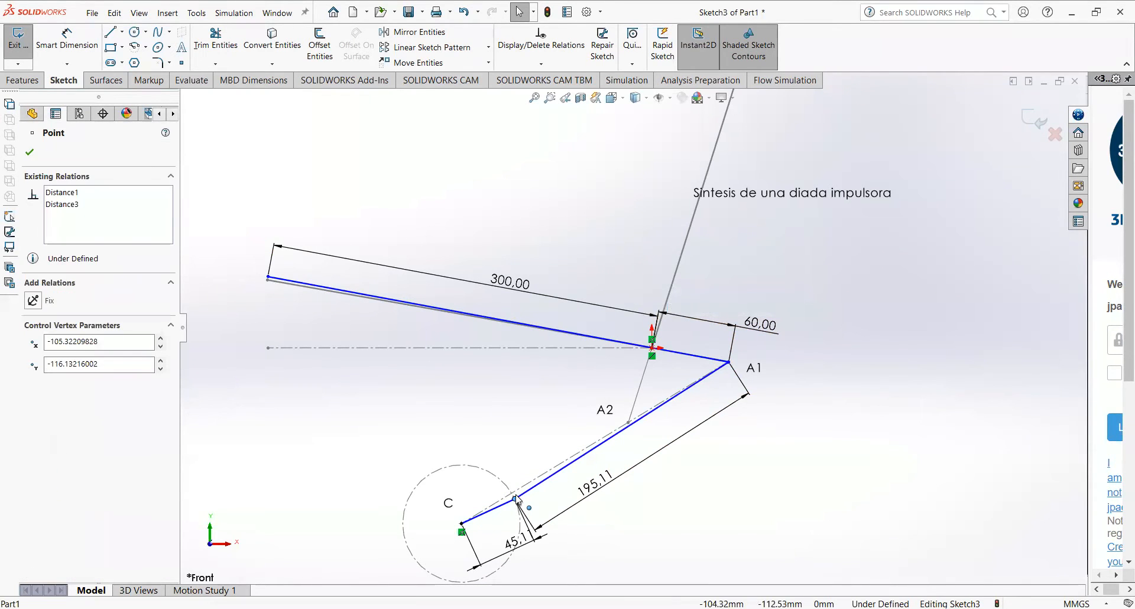
left_click_drag(517, 499, 511, 493)
left_click(621, 534)
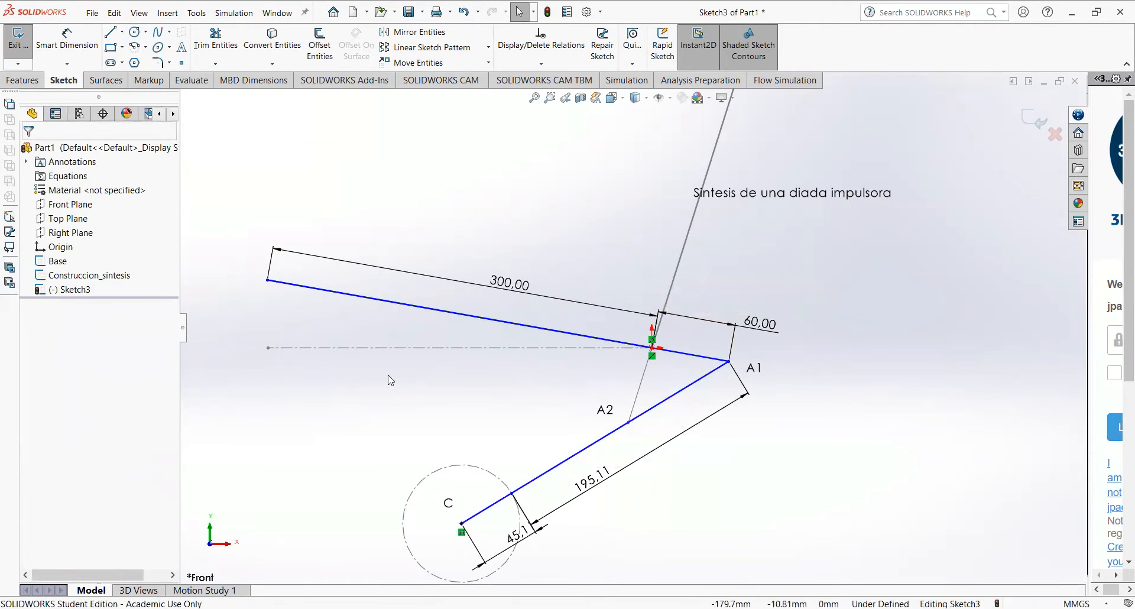
left_click(202, 18)
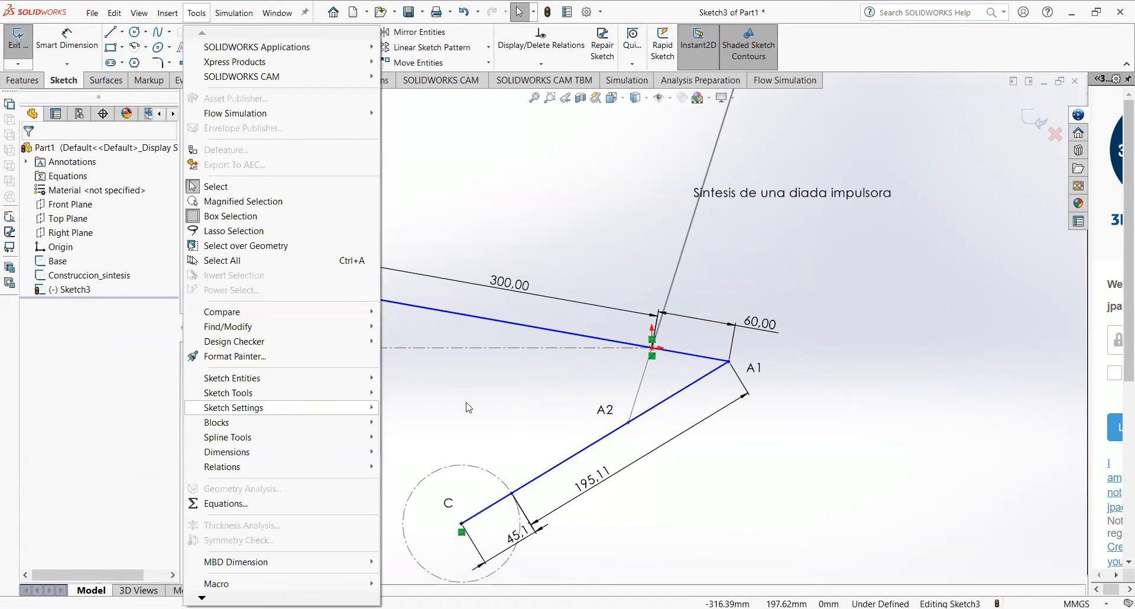
mouse_move(305, 407)
left_click(481, 381)
left_click(512, 494)
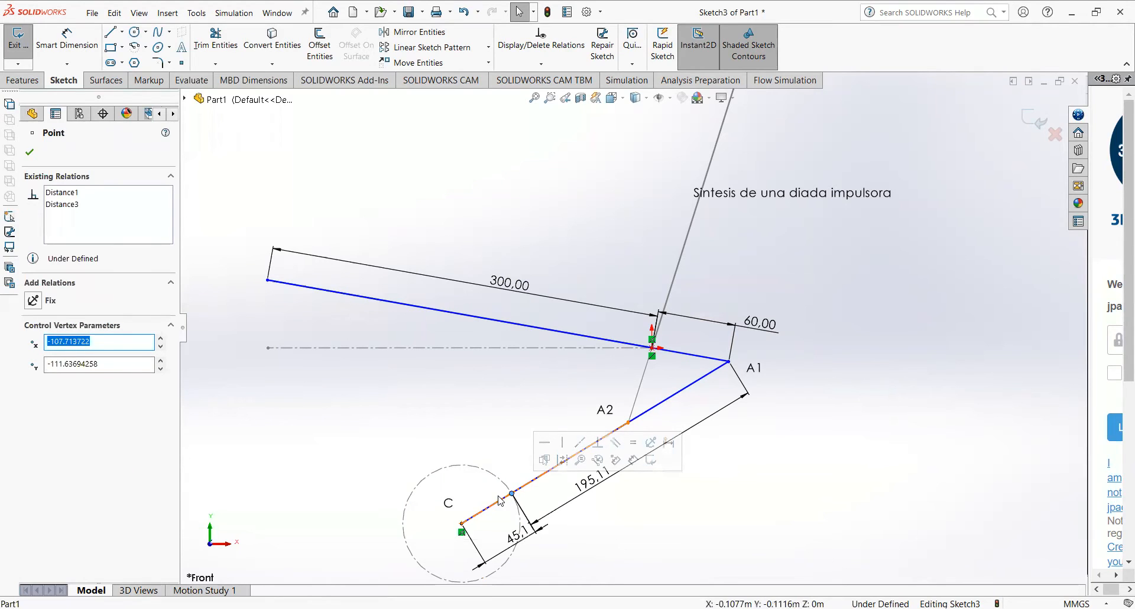
left_click(431, 391)
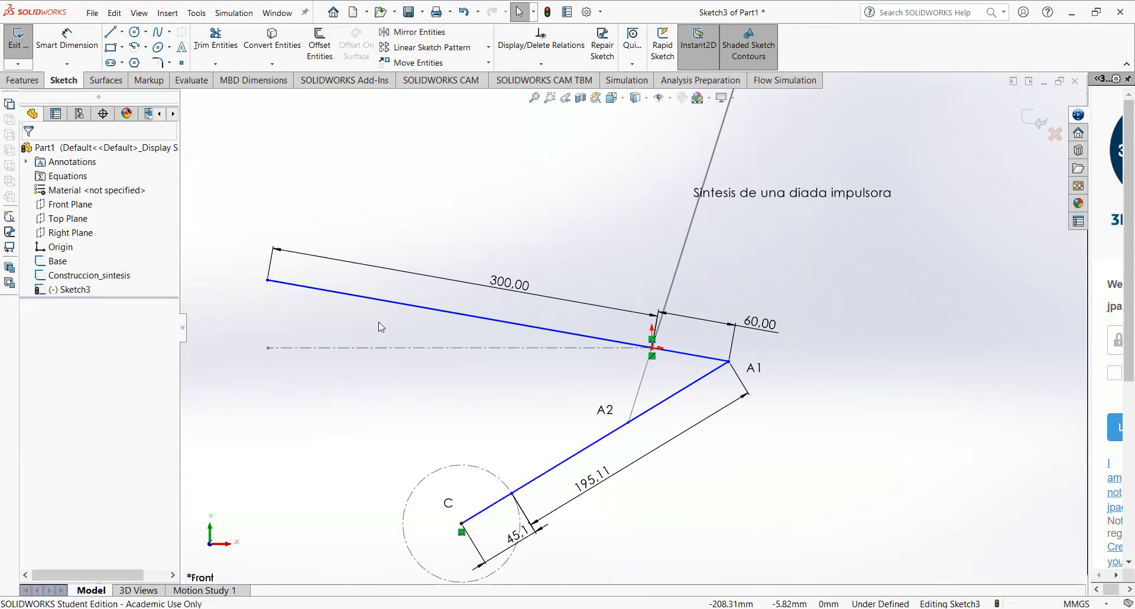
- Turn on Automatic Relations for sketching and try to move the crank–coupler joint slightly from the A1 extreme position
left_click(200, 13)
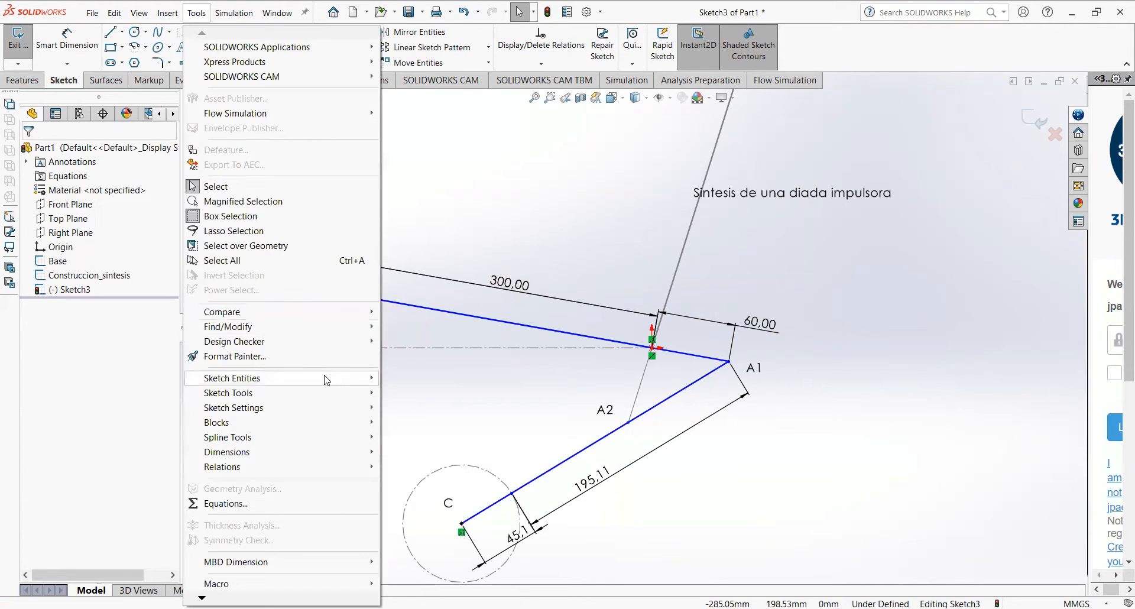
left_click(421, 412)
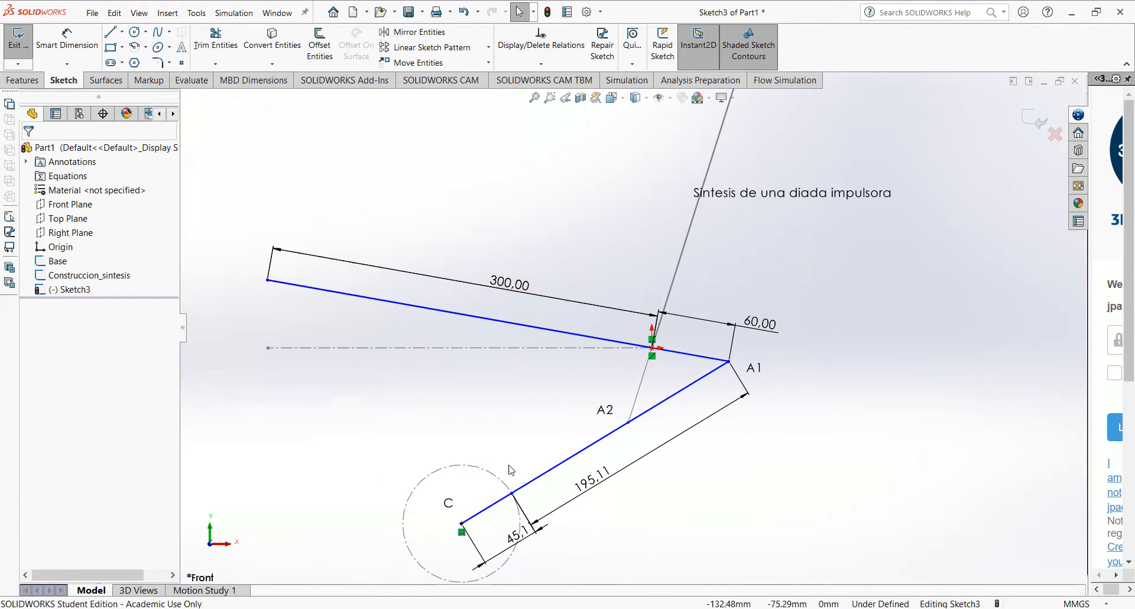
mouse_move(512, 494)
left_mouse_down()
mouse_move(496, 475)
mouse_move(410, 495)
mouse_move(411, 554)
mouse_move(467, 568)
mouse_move(493, 528)
mouse_move(515, 520)
mouse_move(512, 497)
left_mouse_up()
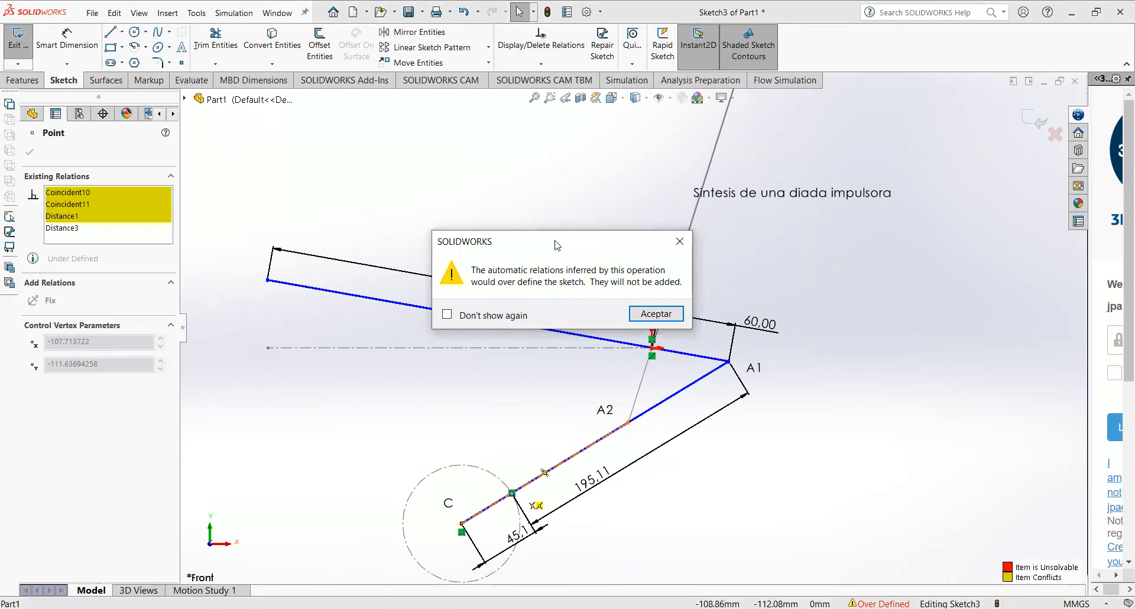
left_click(650, 315)
left_click(489, 444)
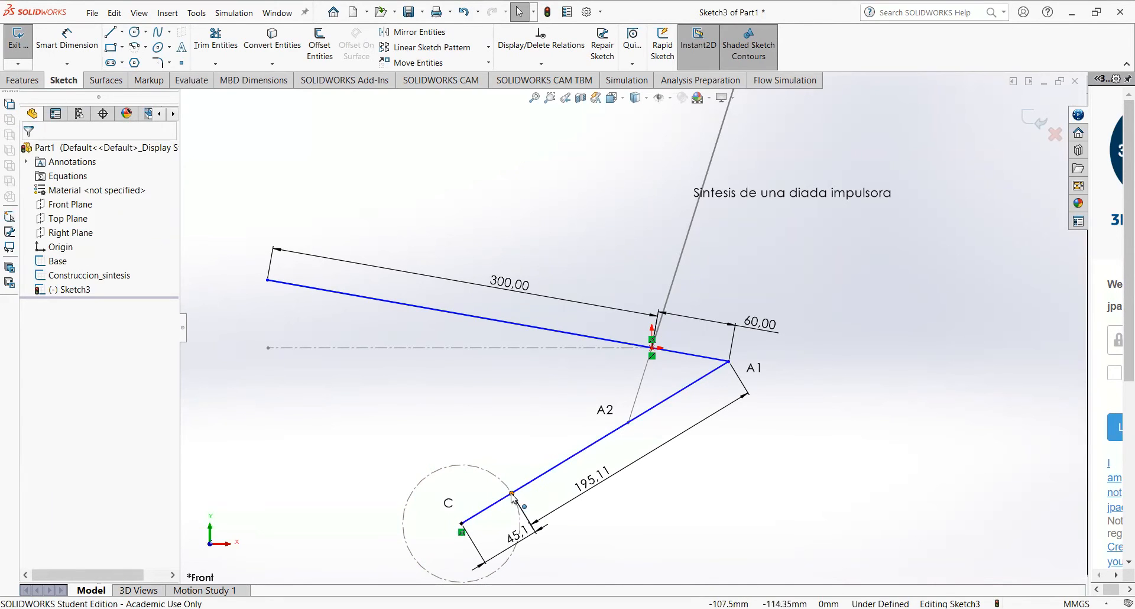
- Move the crank–coupler joint counterclockwise over the top of the crank circle to its upper left, dismissing the over-definition warnings
left_click_drag(512, 494, 465, 470)
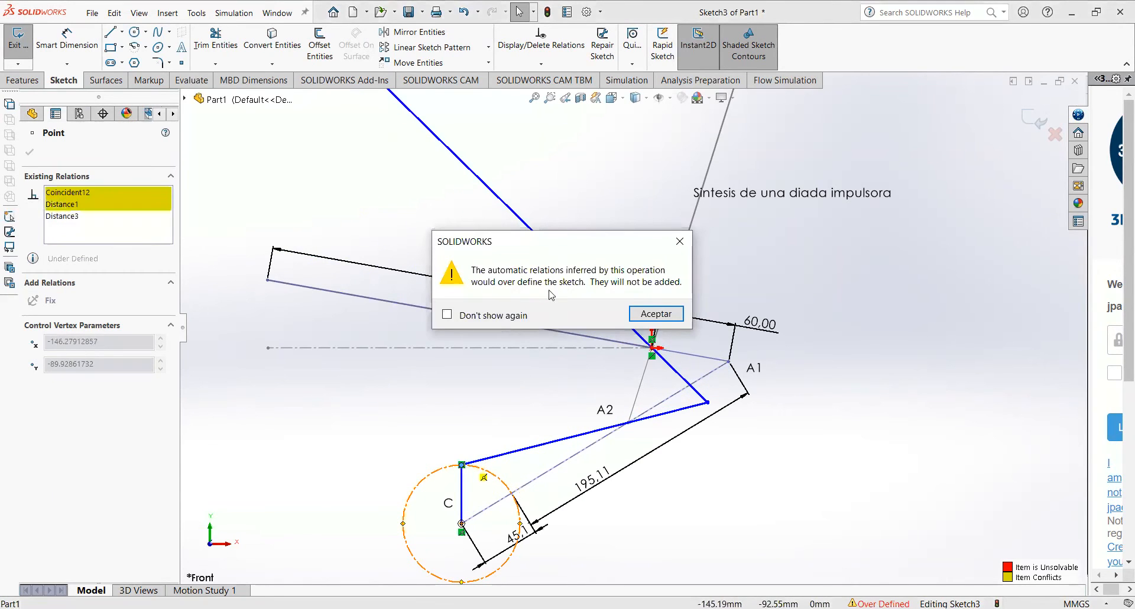
left_click(648, 314)
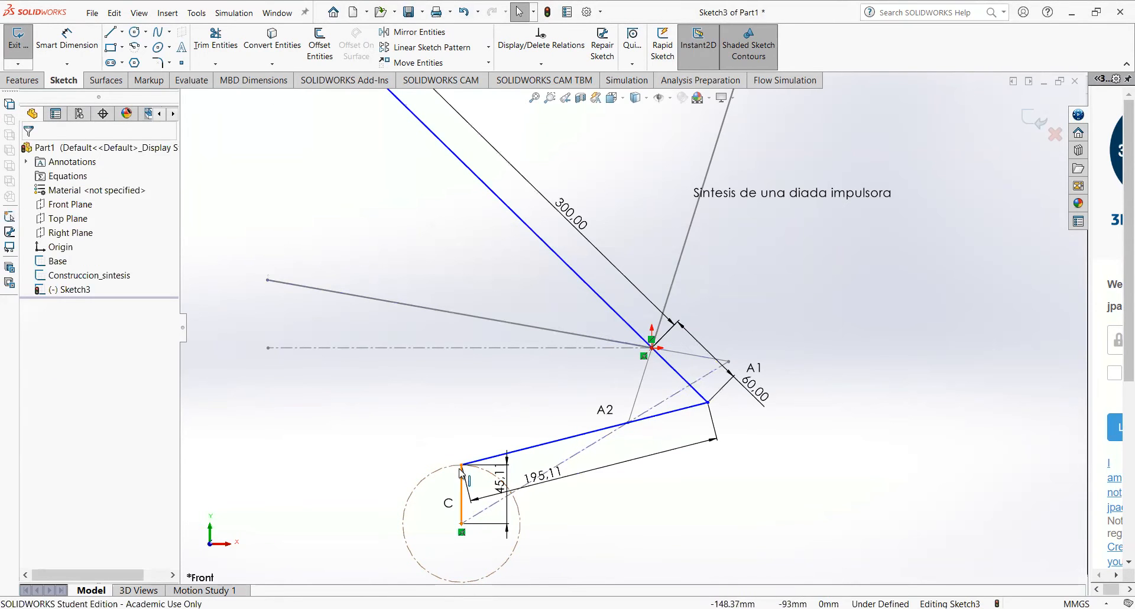
left_click_drag(462, 467, 424, 485)
left_click_drag(459, 477, 435, 501)
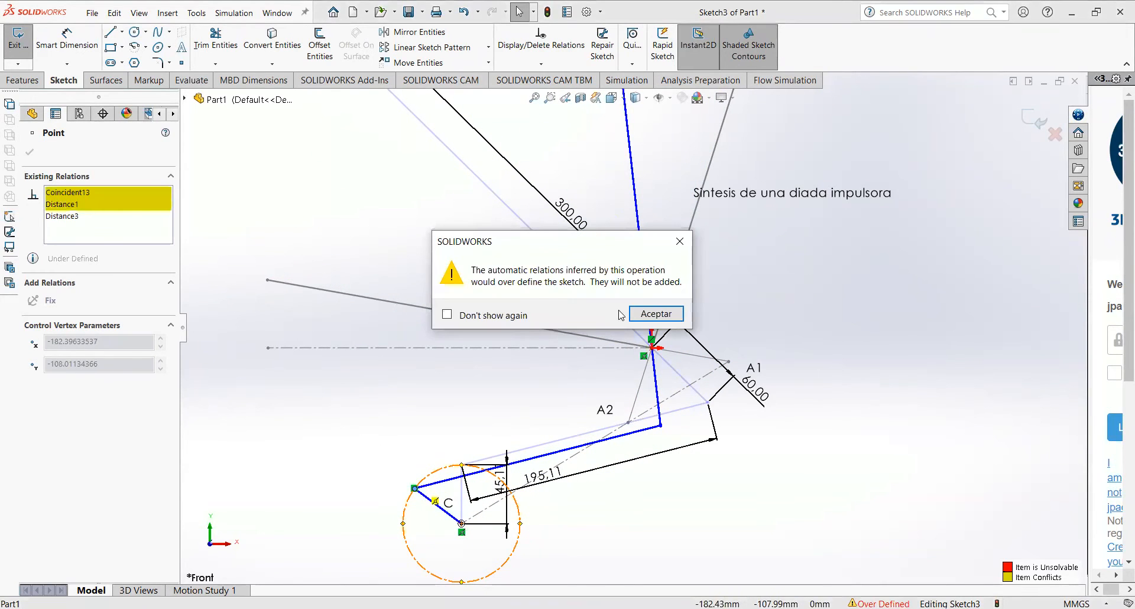
left_click(656, 314)
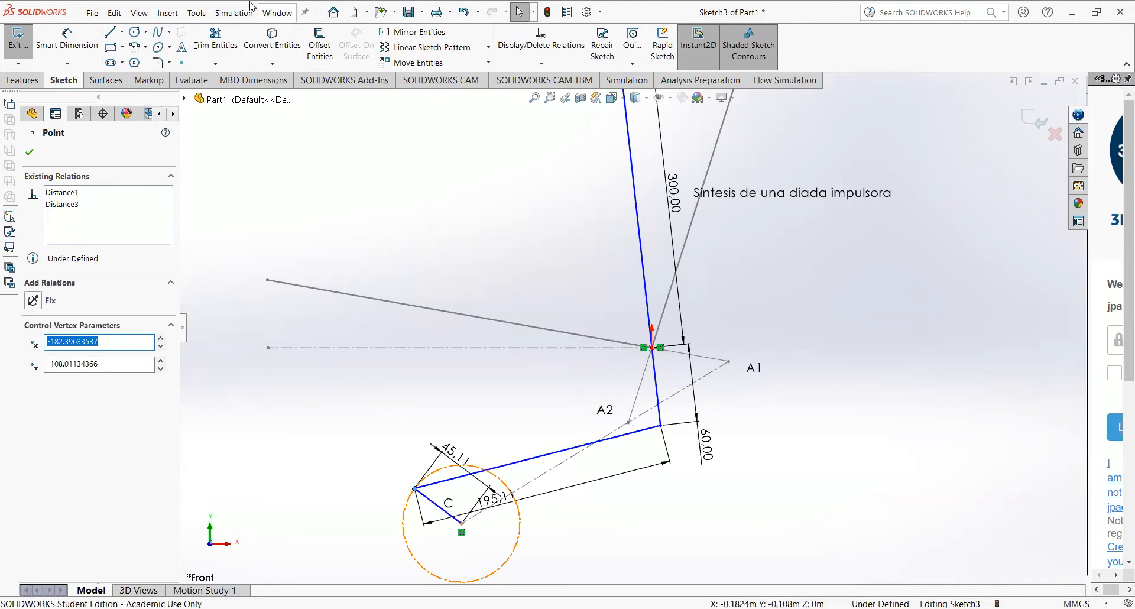
- Turn off Automatic Relations in the sketch settings and deselect the crank–coupler joint
left_click(190, 11)
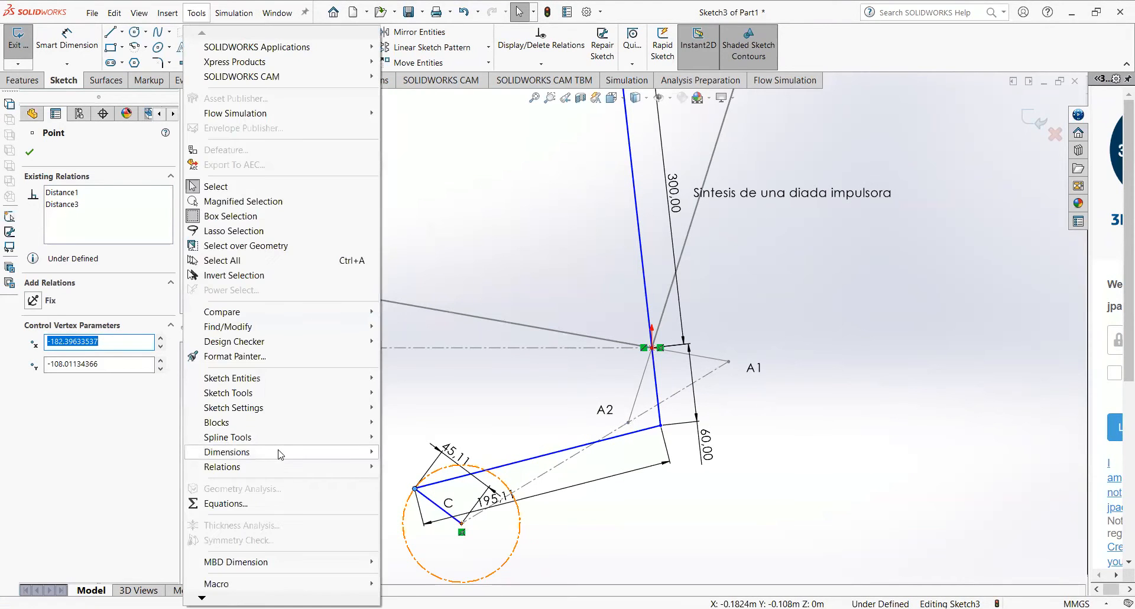
mouse_move(310, 417)
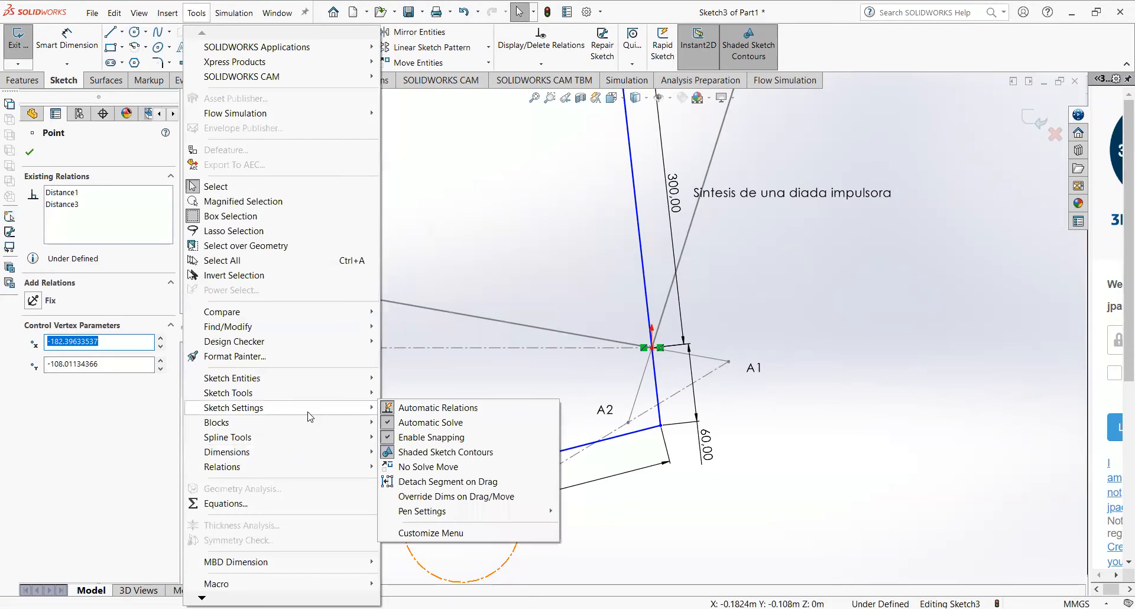
left_click(424, 408)
left_click(379, 421)
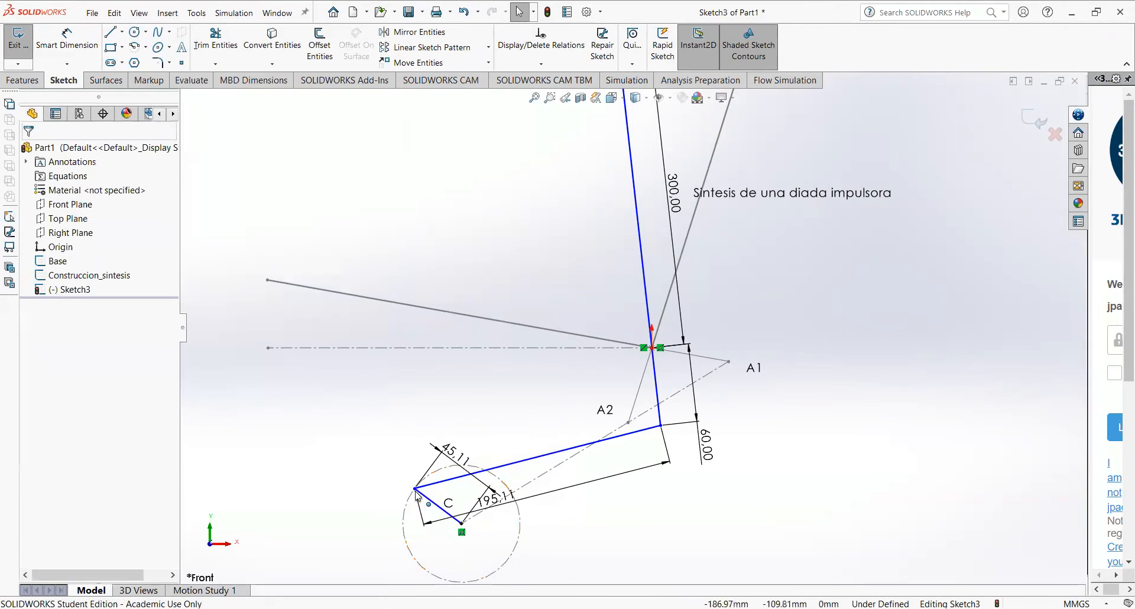
- Rotate the crank around to the lower right of its circle and exit the linkage sketch
left_click_drag(416, 489, 490, 547)
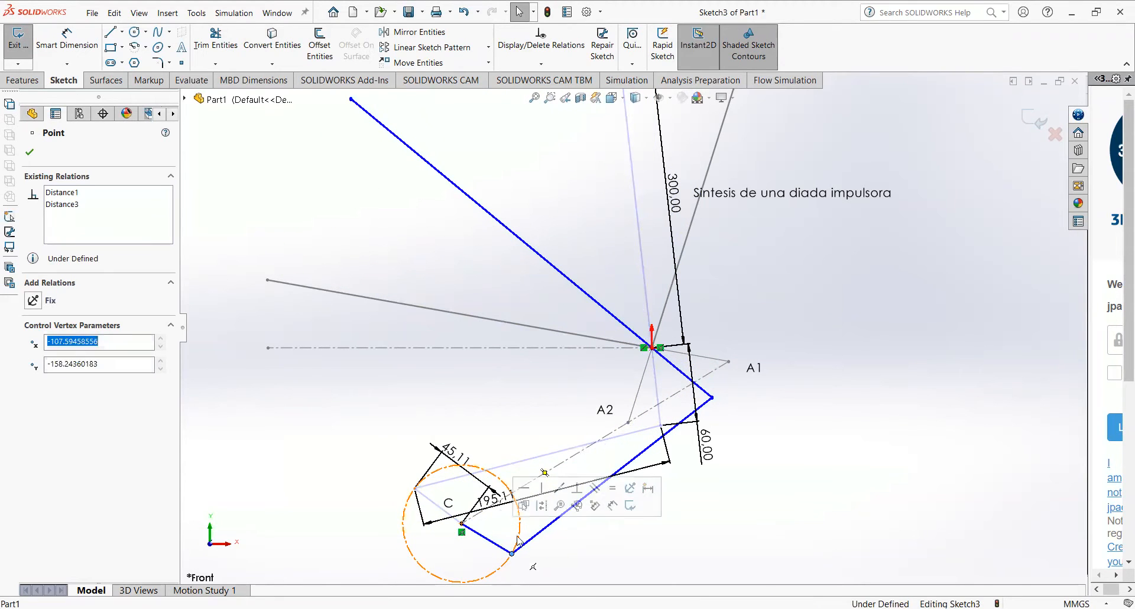
left_click(781, 513)
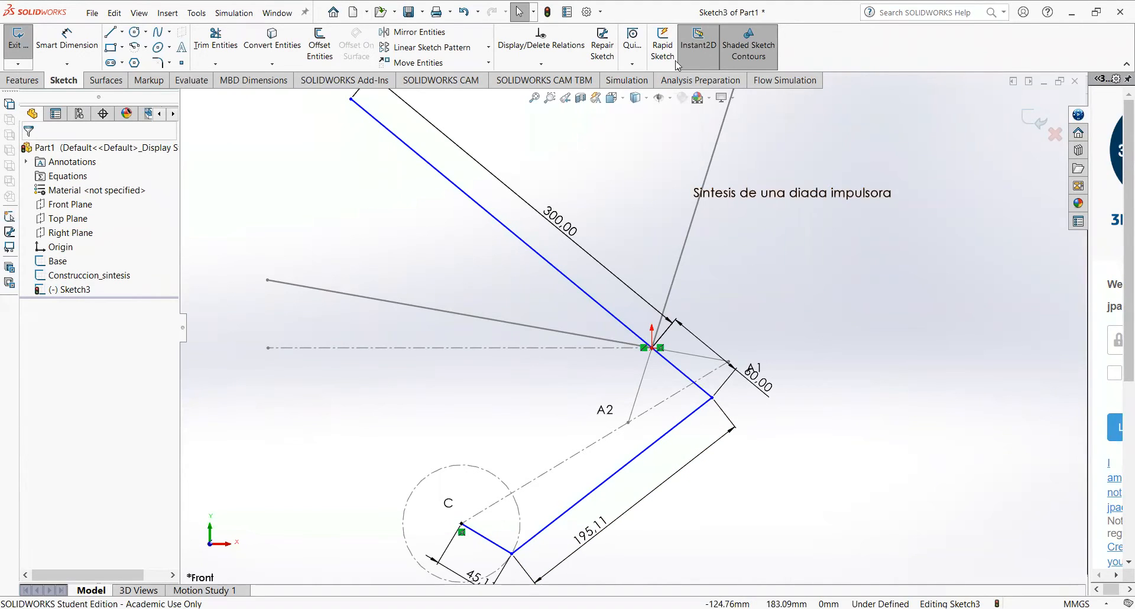
left_click(1028, 122)
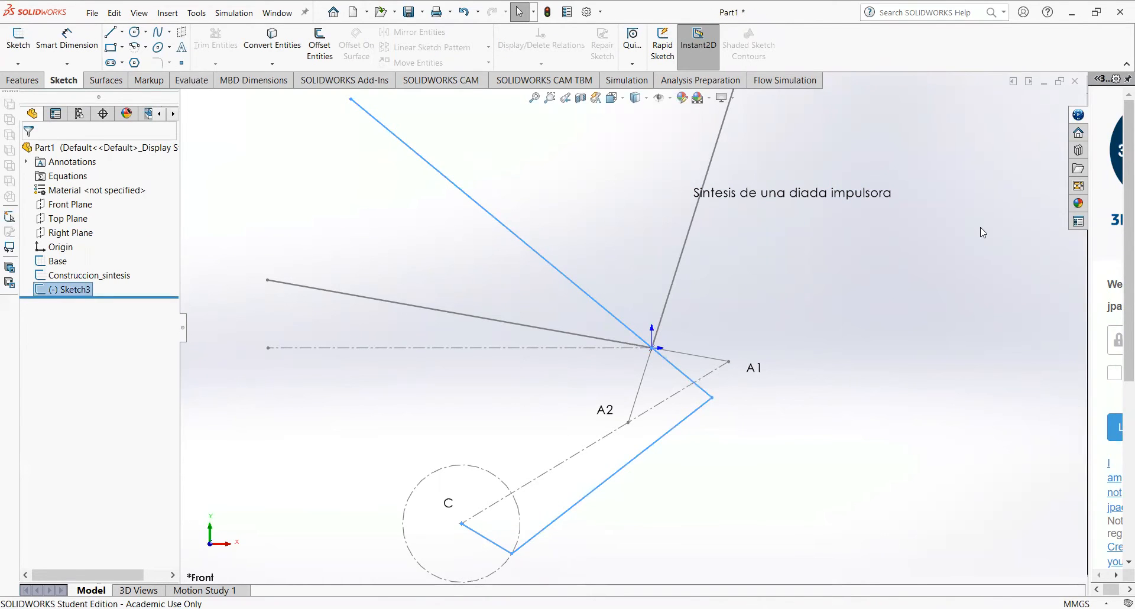
left_click(947, 294)
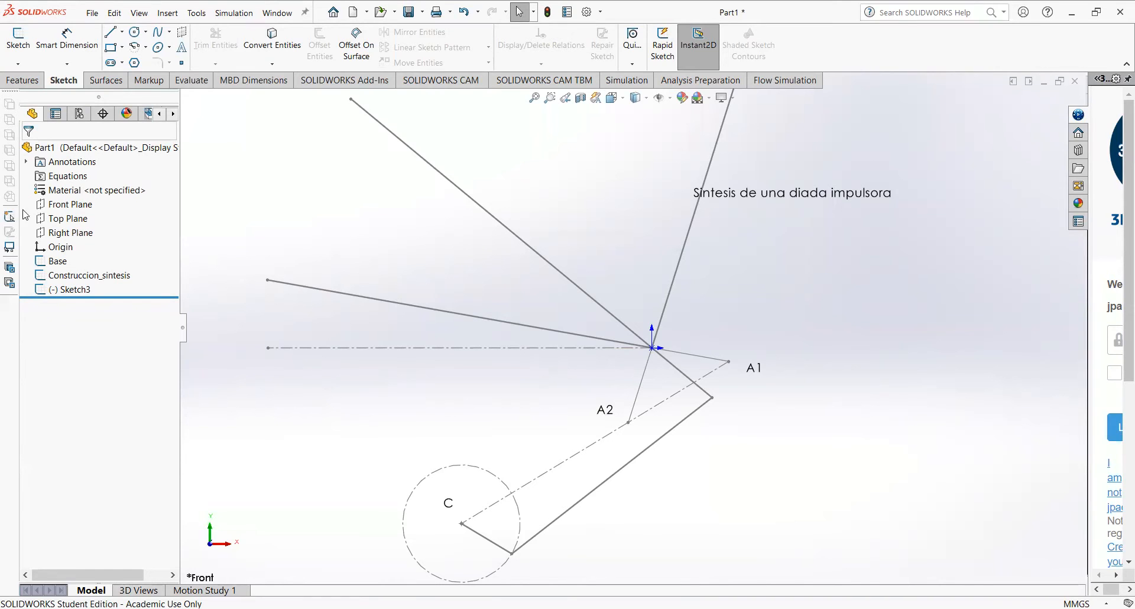
- Add a note annotation reading "O" just above the origin pivot
left_click(207, 9)
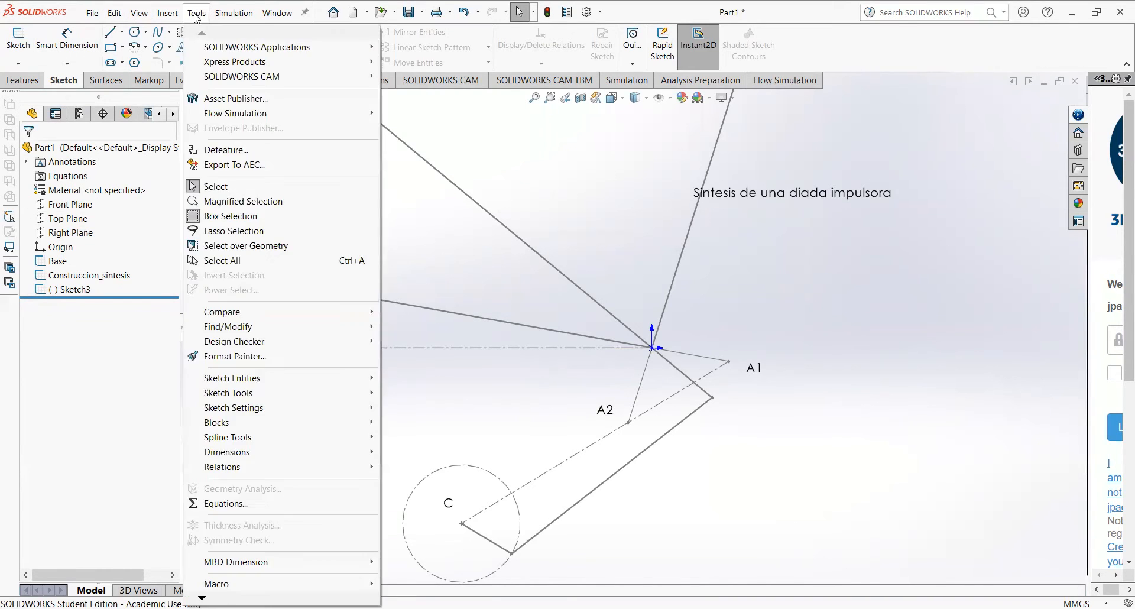
left_click(180, 17)
left_click(179, 16)
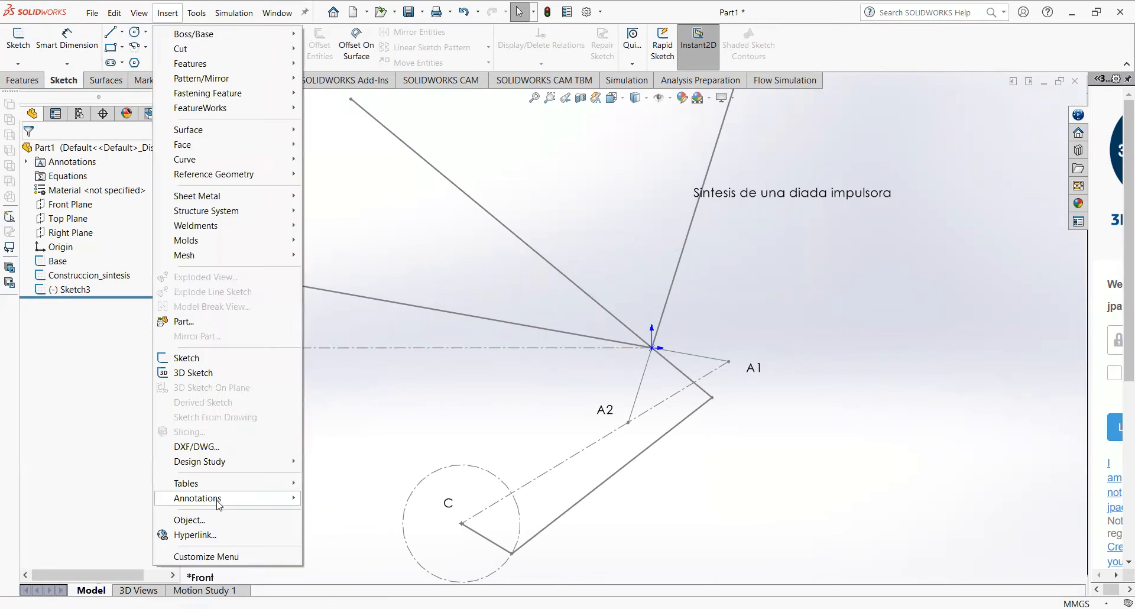
mouse_move(222, 499)
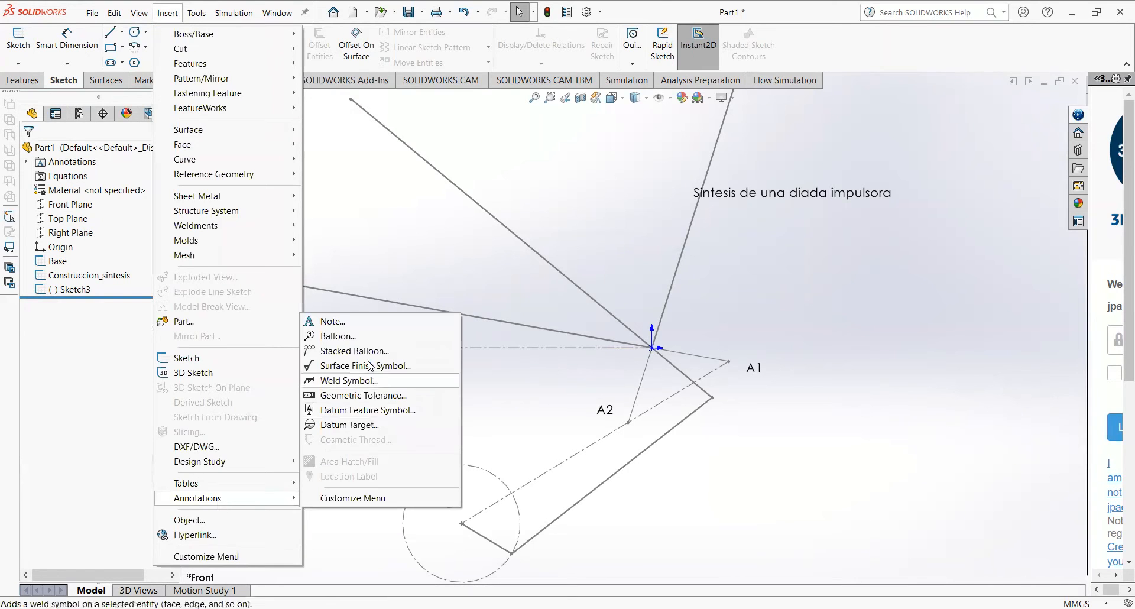
left_click(365, 327)
left_click(641, 314)
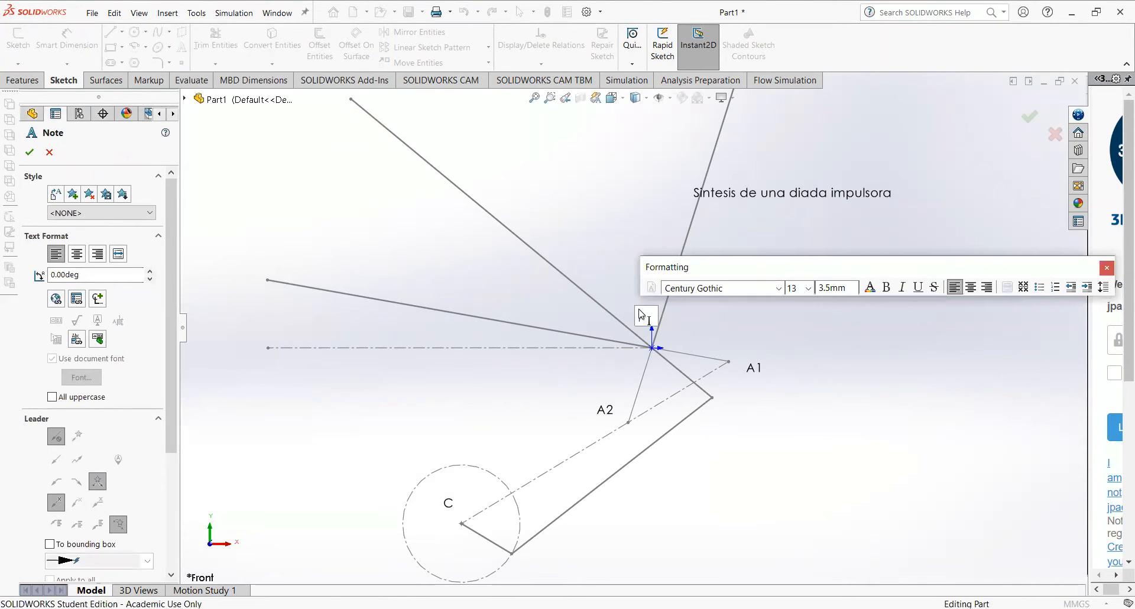
type("O")
left_click(739, 320)
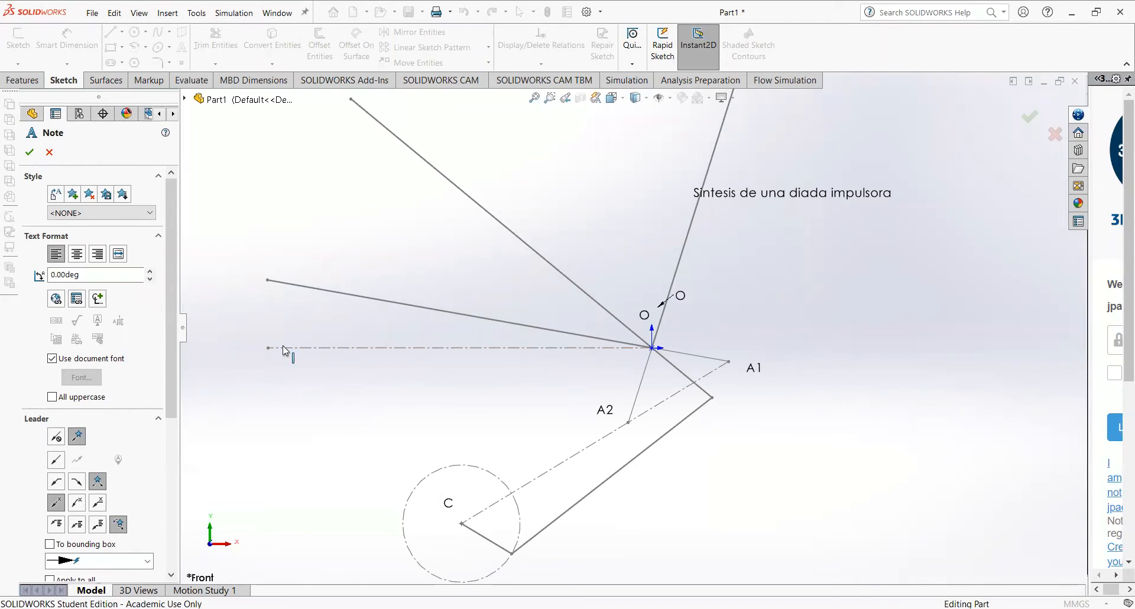
left_click(30, 153)
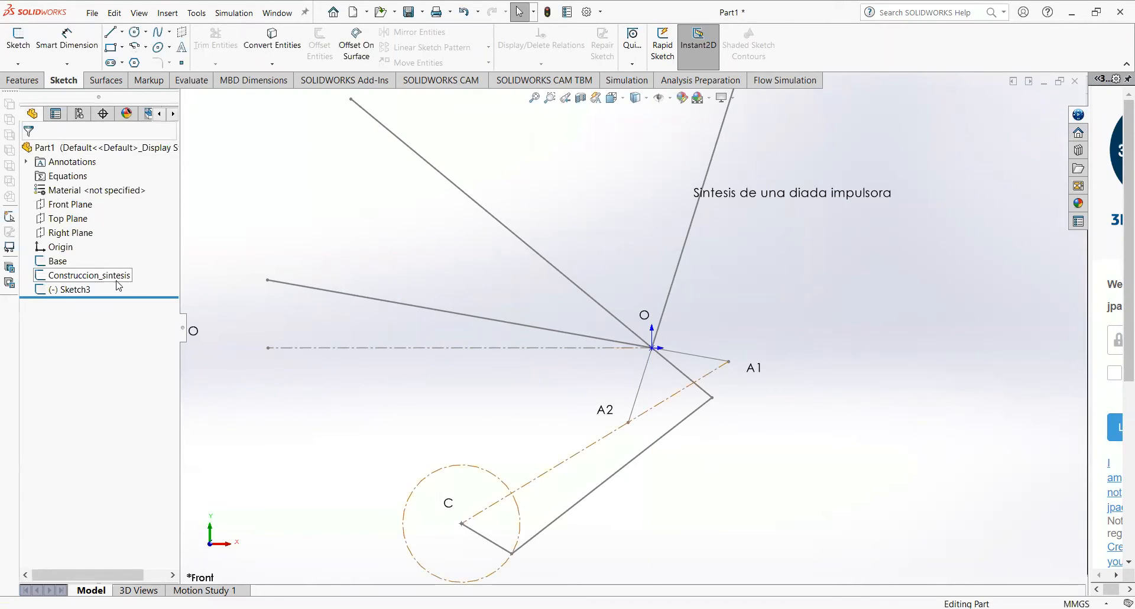
- Rename the linkage sketch Sketch3 as Mecanismo
left_click(76, 292)
left_click(76, 290)
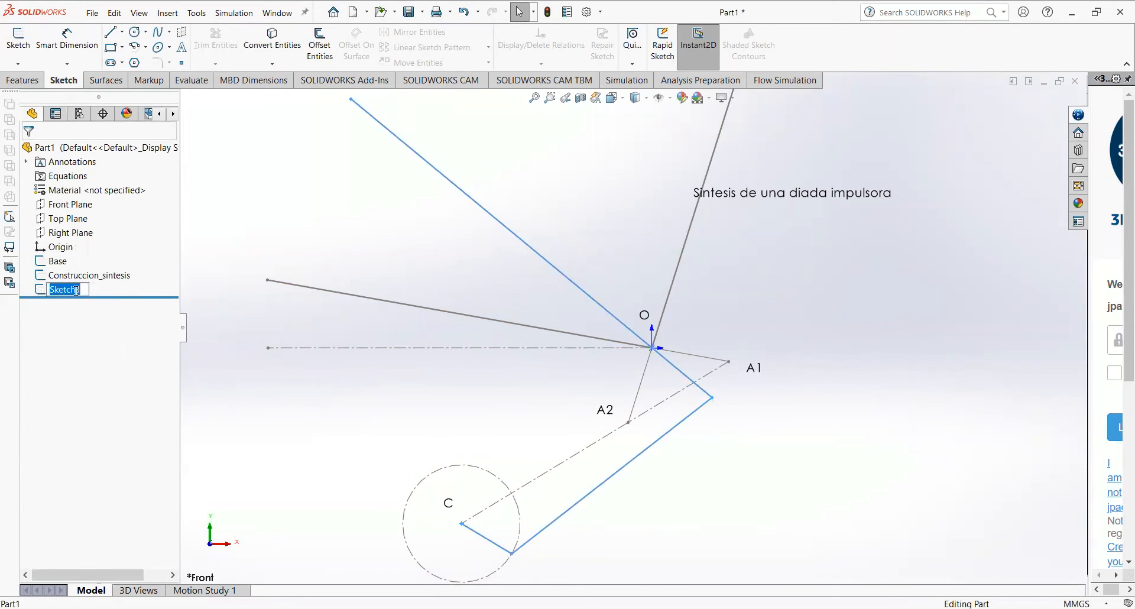
type("Mecanismo")
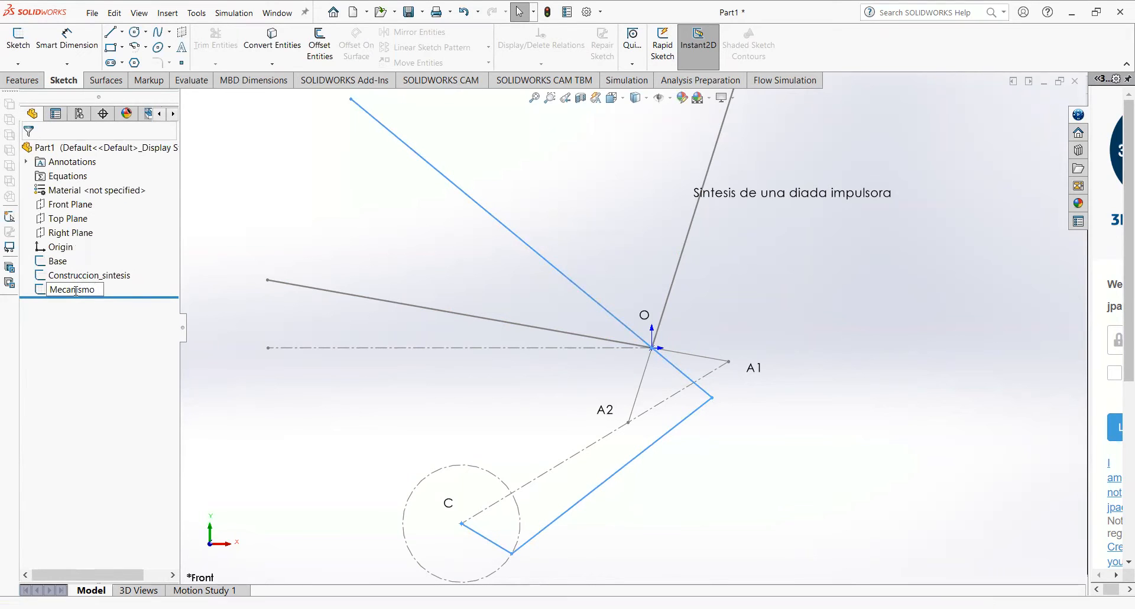
key("Return")
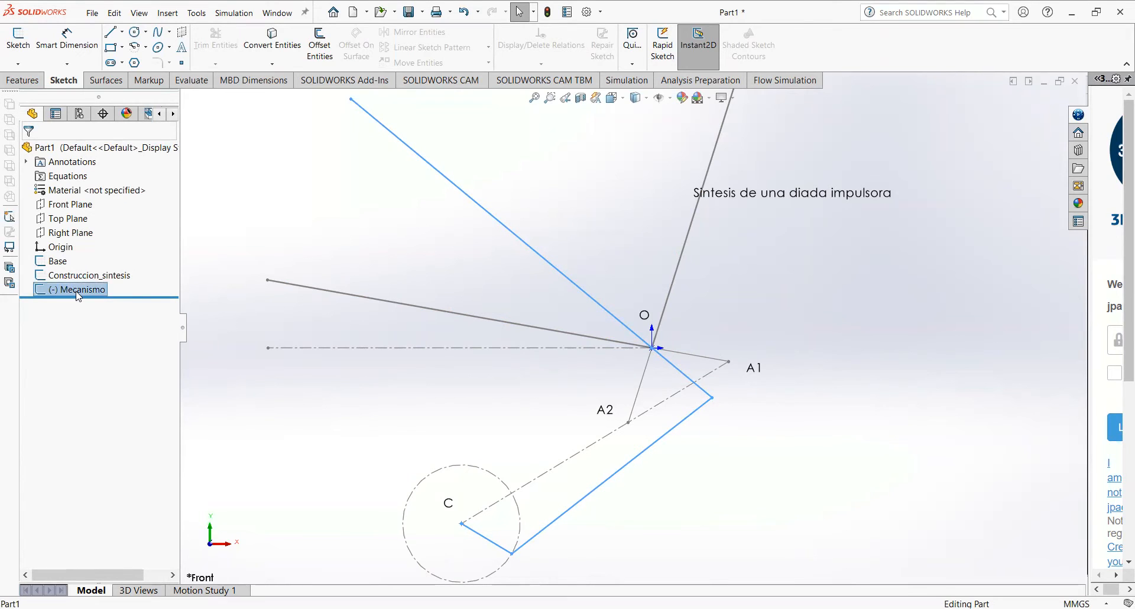
- Open the Mecanismo sketch for editing and move the 60 mm dimension text clear of the A1 label
right_click(79, 294)
left_click(88, 258)
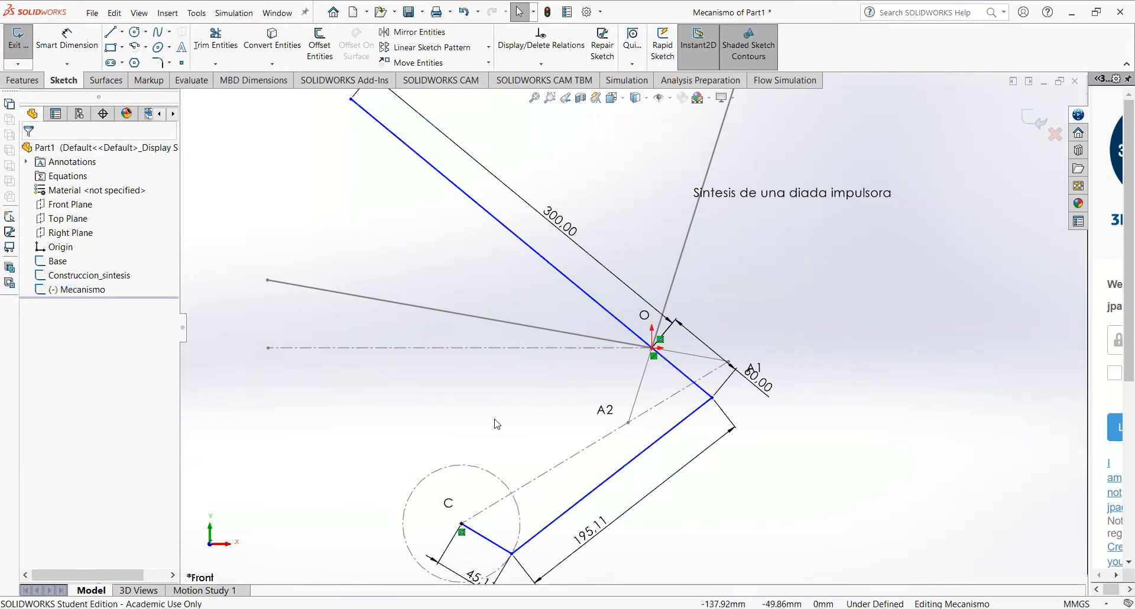
scroll(649, 499, "up", 2)
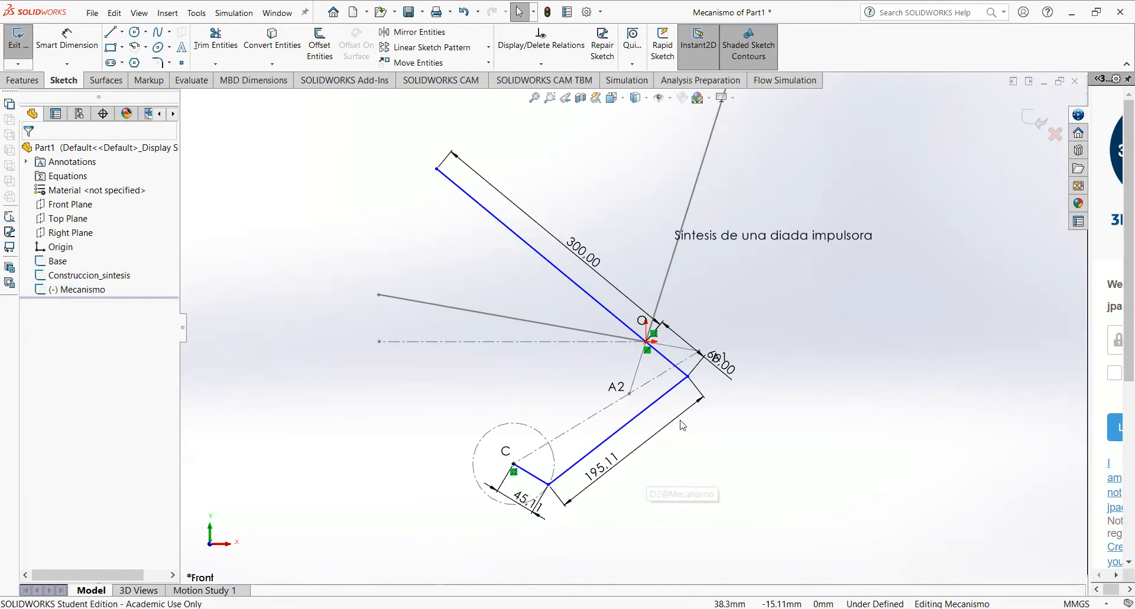
scroll(692, 358, "down", 2)
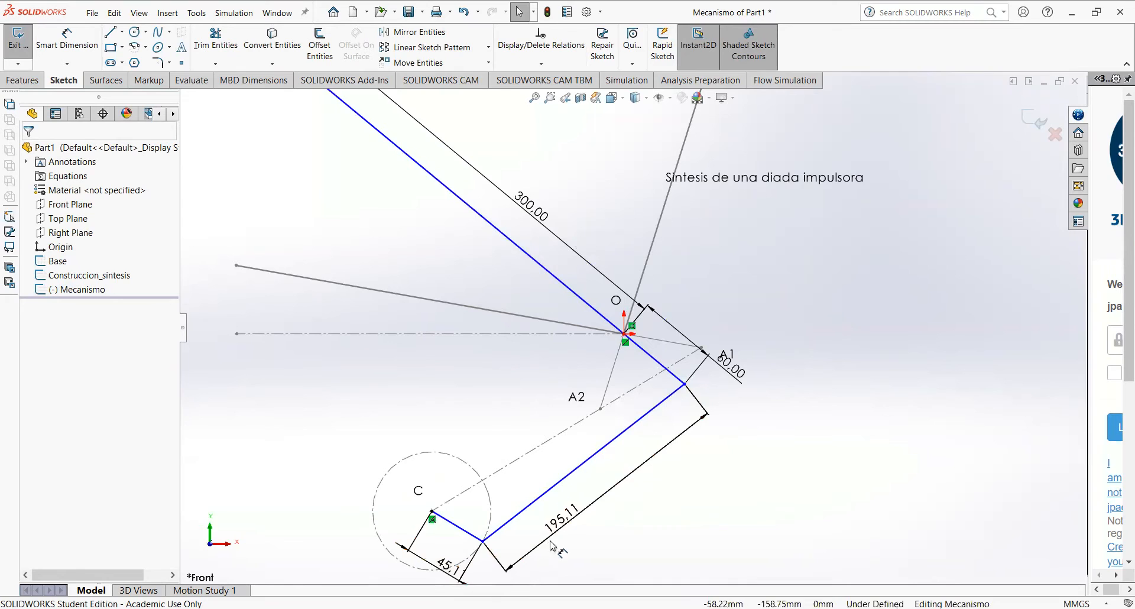
left_click_drag(744, 378, 752, 404)
left_click(789, 485)
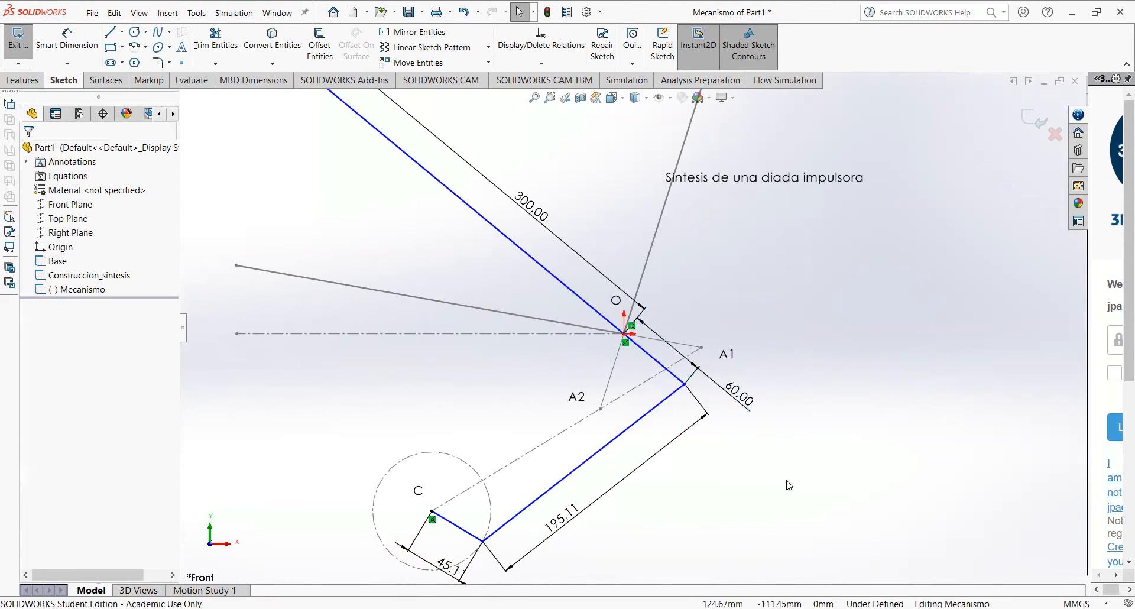
- Dimension the distance between the origin pivot O and crank centre C, adding it as a driven dimension
left_click(74, 45)
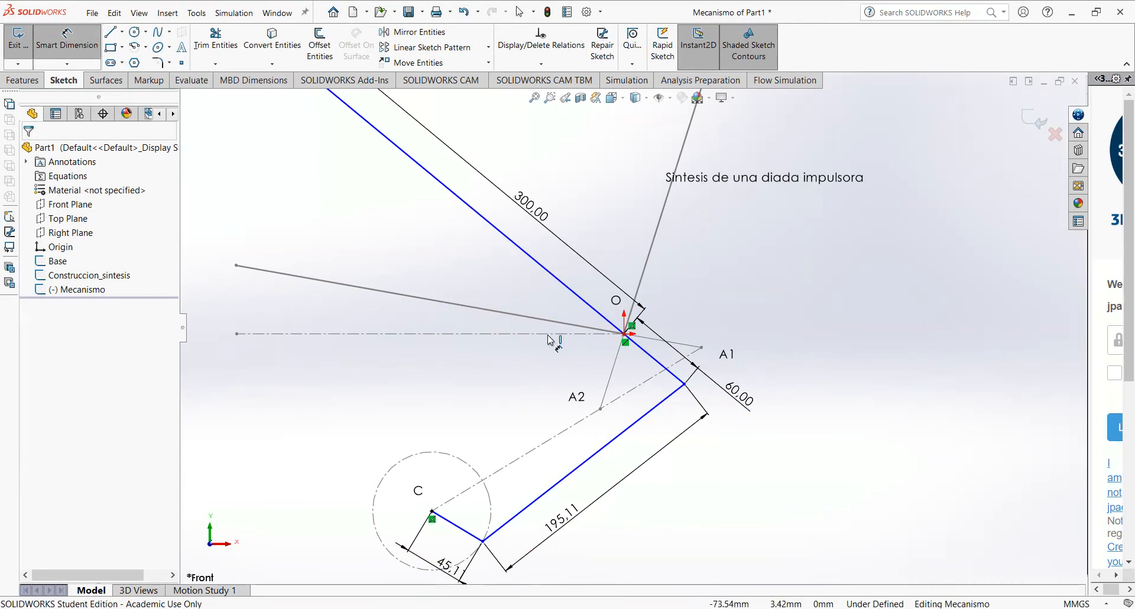
left_click(624, 334)
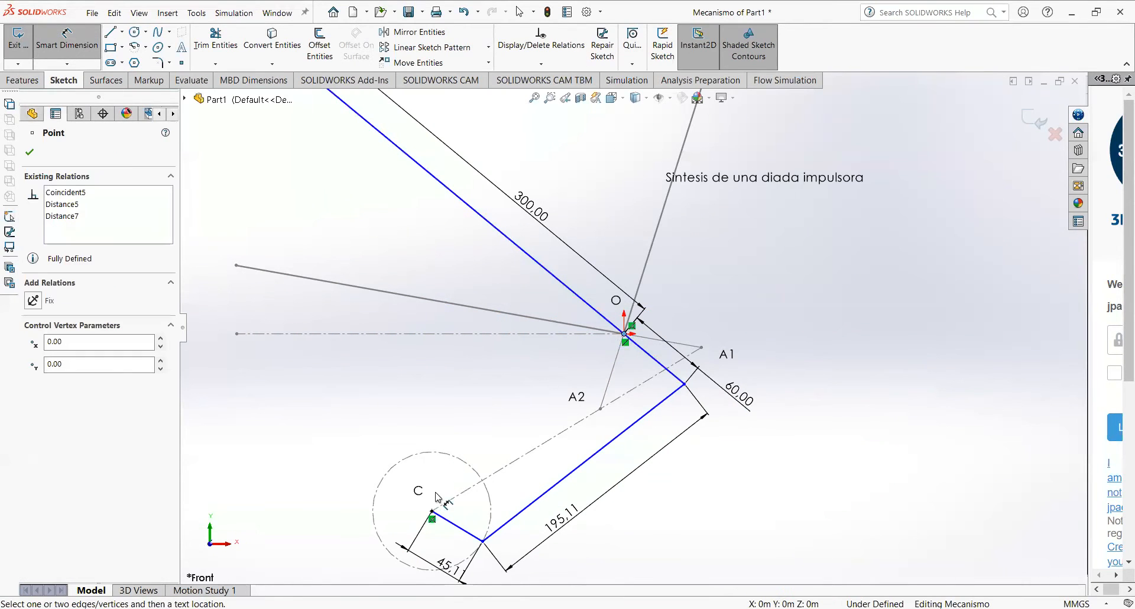
left_click(432, 512)
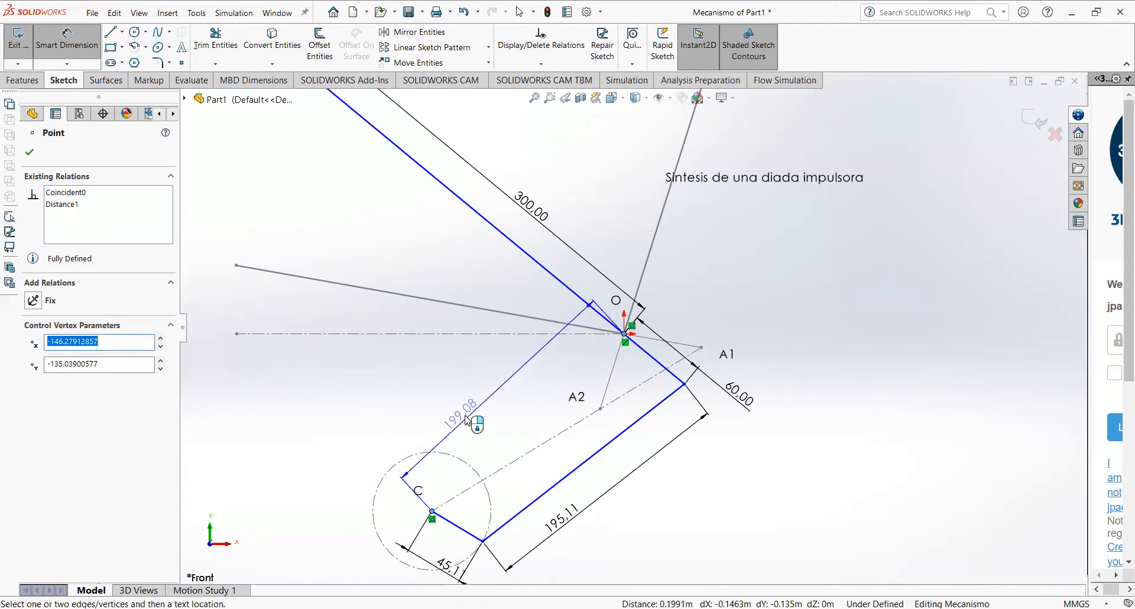
left_click(462, 417)
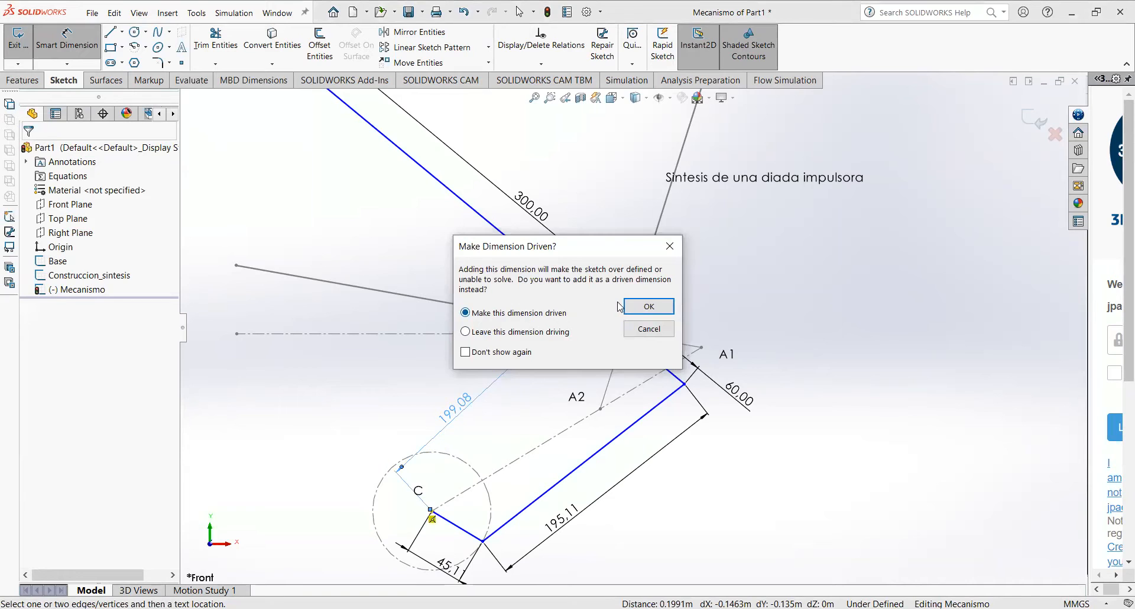
key("Return")
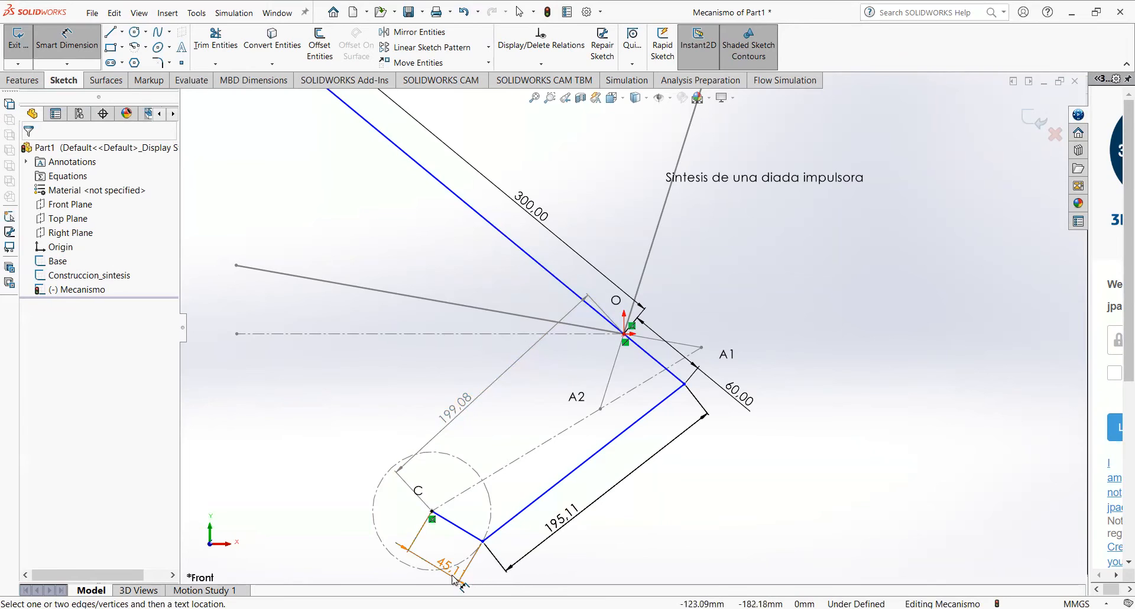
scroll(452, 578, "down", 1)
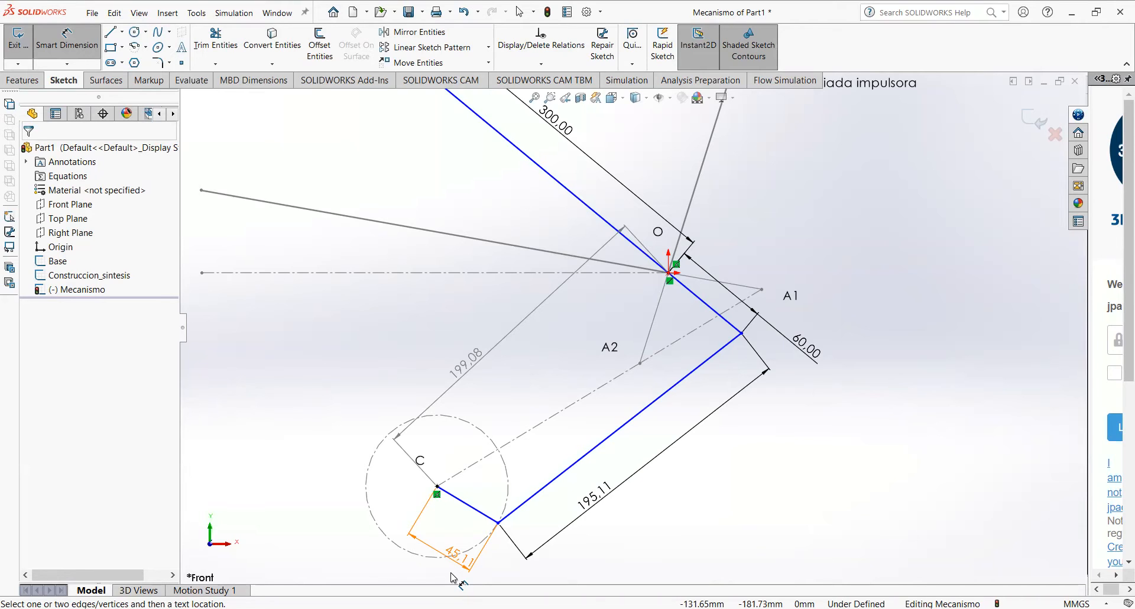
left_click(379, 547)
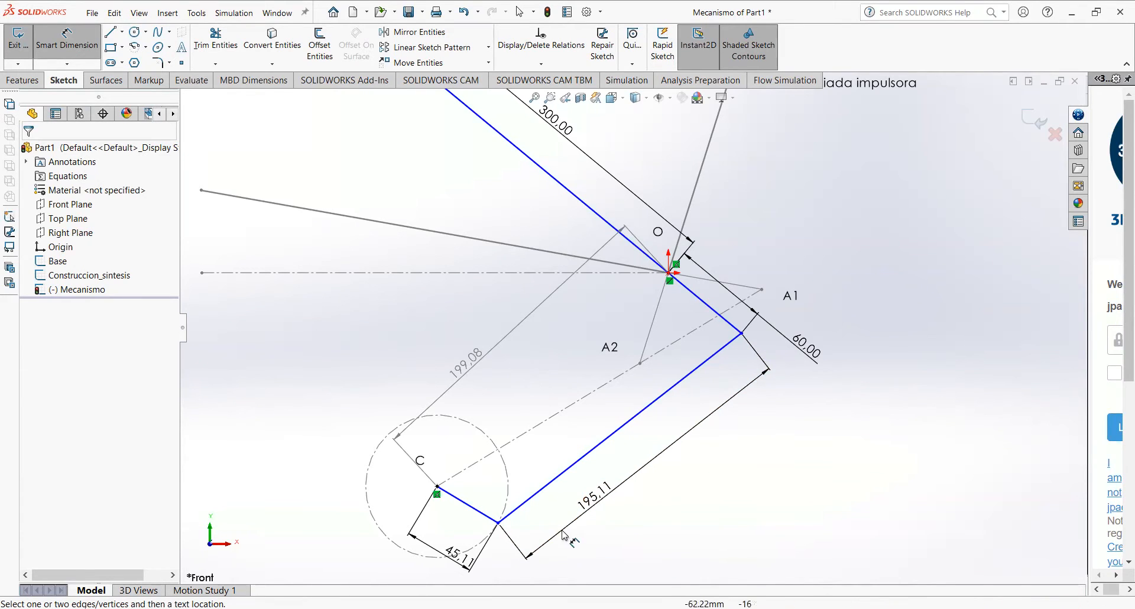
left_click(499, 522)
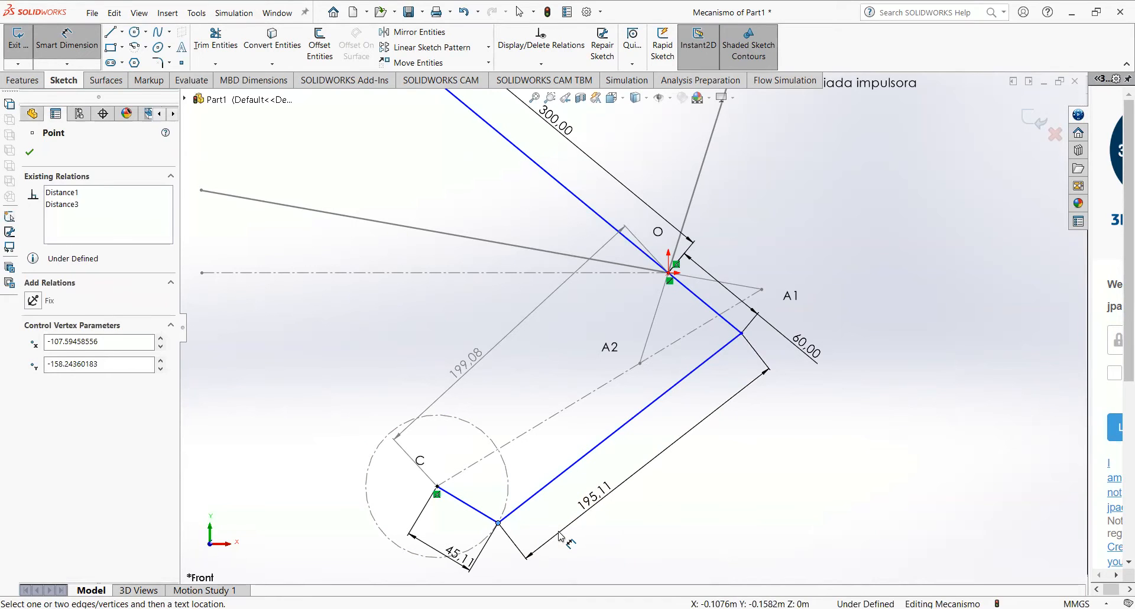
left_click(621, 532)
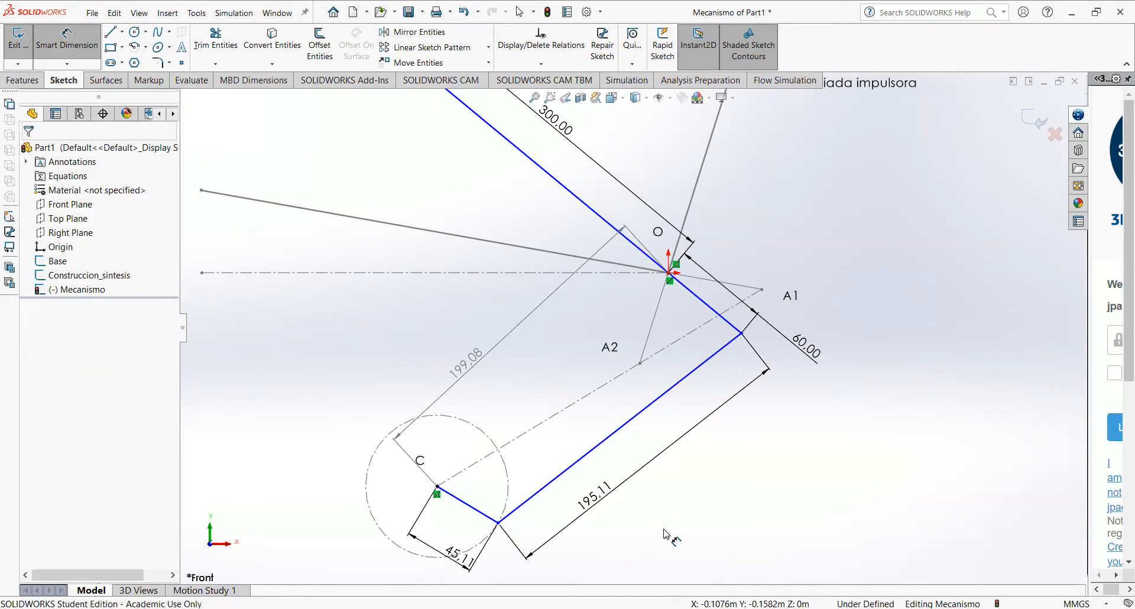
key("Escape")
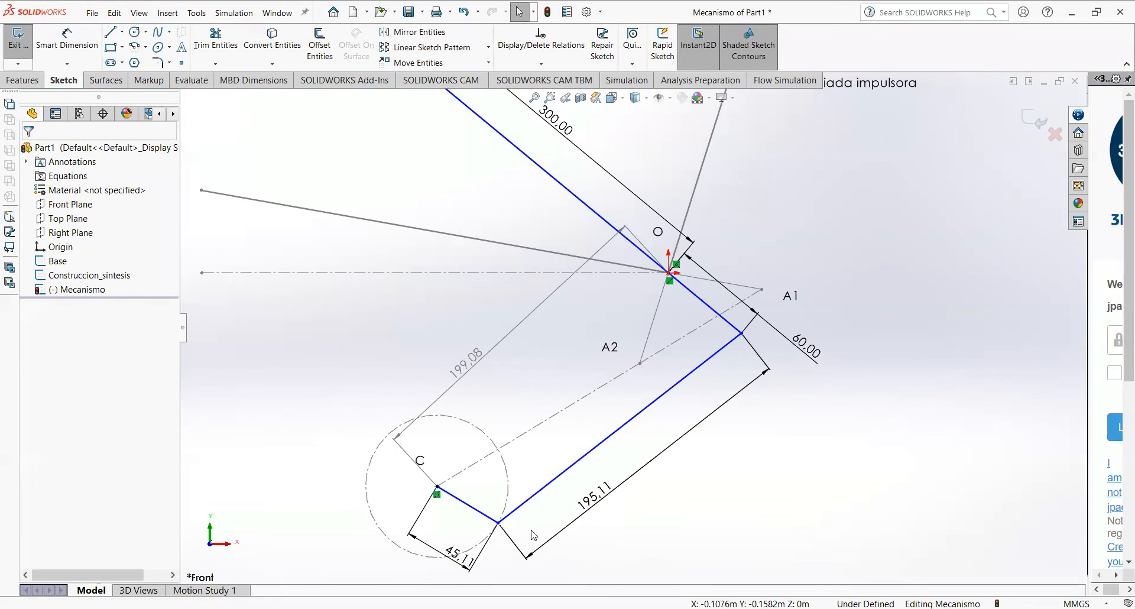
- Rotate the crank end around to the upper right of its circle
mouse_move(498, 522)
left_mouse_down()
mouse_move(507, 431)
mouse_move(380, 468)
mouse_move(463, 544)
mouse_move(456, 441)
mouse_move(451, 532)
mouse_move(432, 494)
mouse_move(442, 534)
mouse_move(433, 454)
mouse_move(421, 523)
mouse_move(437, 436)
mouse_move(447, 547)
mouse_move(446, 461)
mouse_move(436, 540)
mouse_move(520, 459)
mouse_move(390, 489)
mouse_move(481, 535)
mouse_move(408, 449)
mouse_move(381, 467)
mouse_move(423, 526)
mouse_move(378, 473)
mouse_move(413, 431)
mouse_move(477, 420)
mouse_move(494, 444)
mouse_move(465, 420)
left_mouse_up()
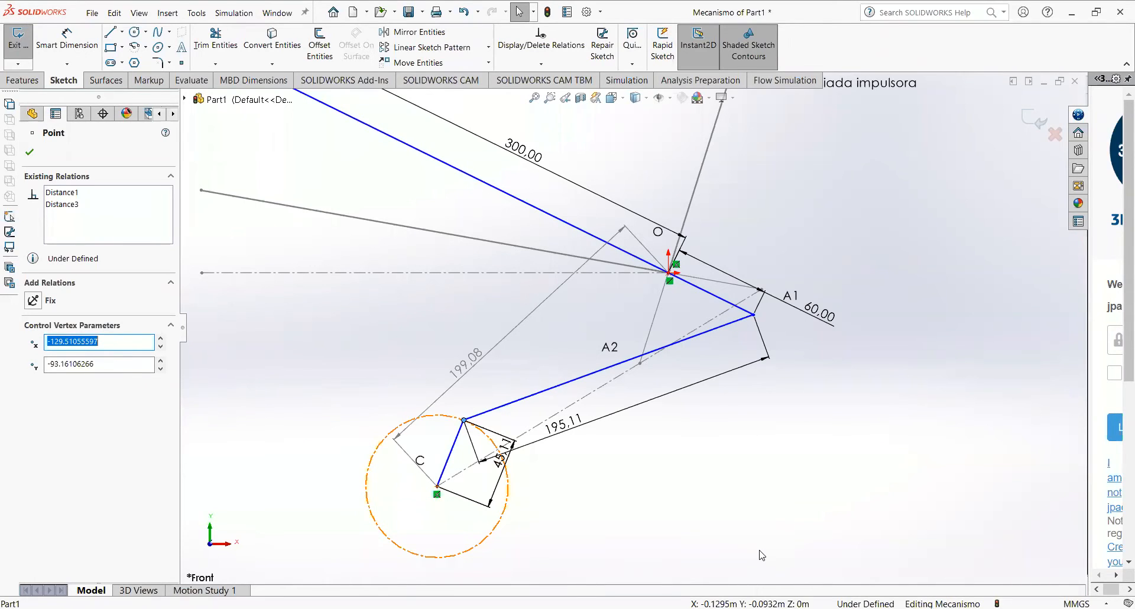
scroll(692, 503, "up", 2)
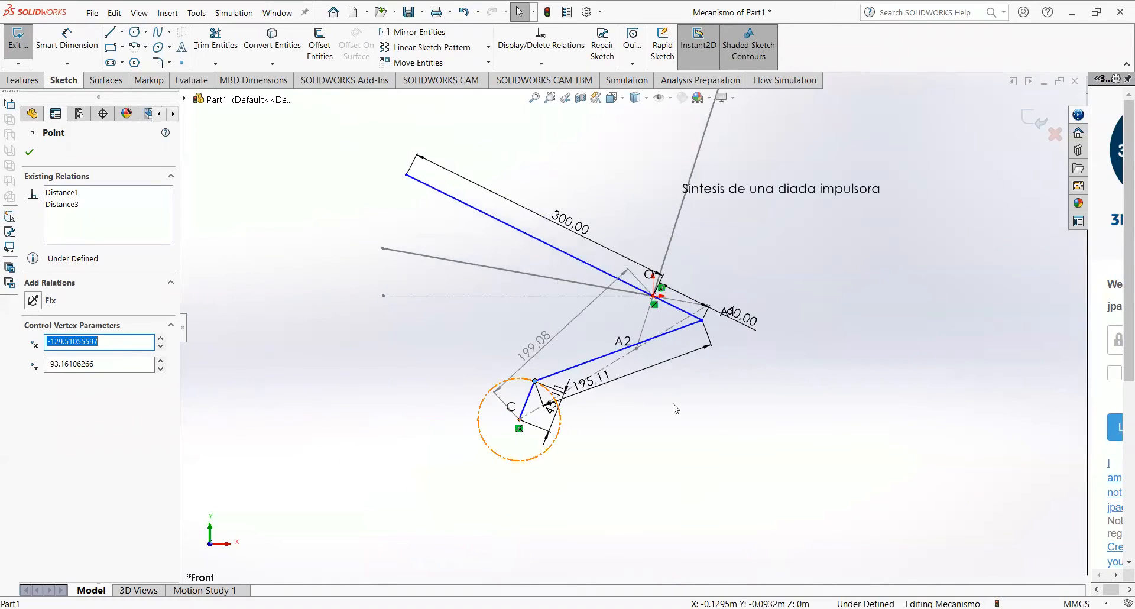
scroll(694, 306, "down", 2)
scroll(684, 305, "up", 6)
scroll(637, 309, "down", 2)
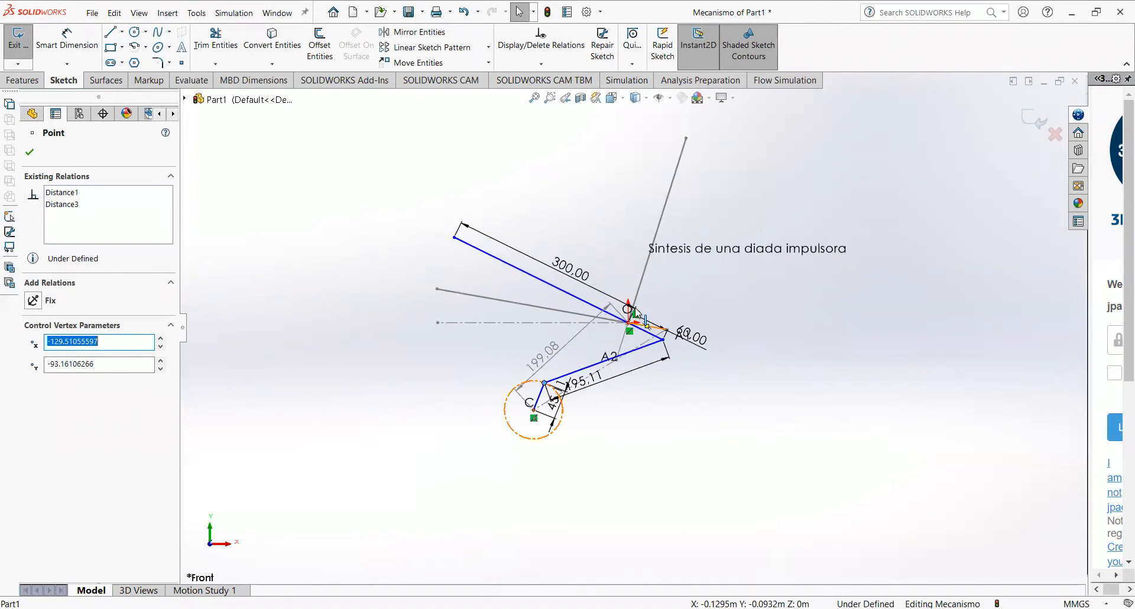
scroll(647, 378, "down", 2)
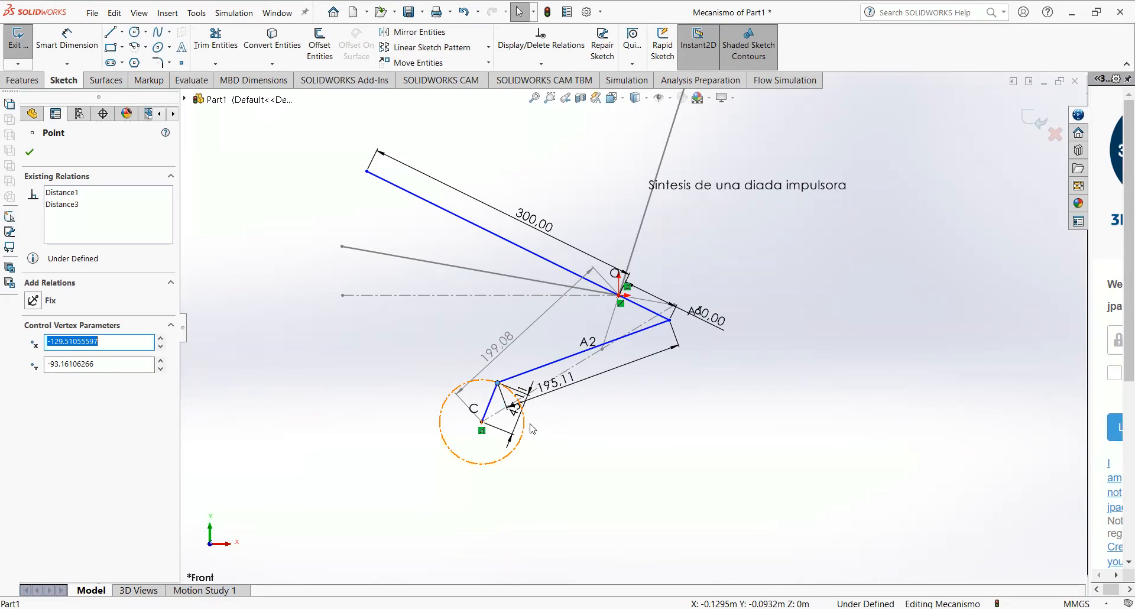
- Move the crank's length dimension outward, clear of the crank circle, and exit the Mecanismo sketch
left_click_drag(514, 412, 537, 423)
left_click(647, 488)
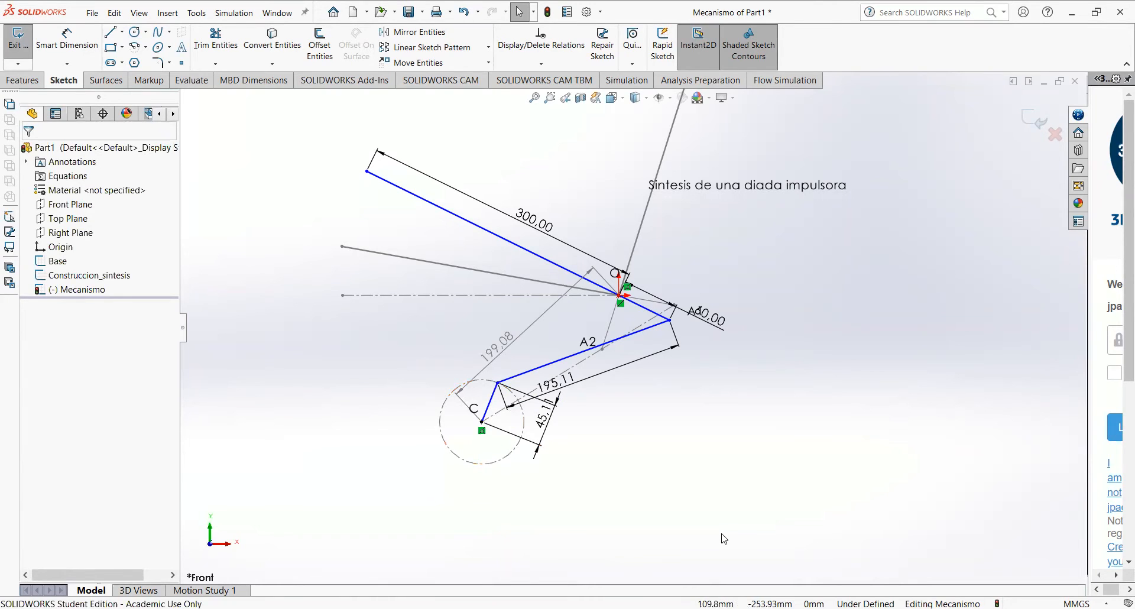
left_click(1039, 120)
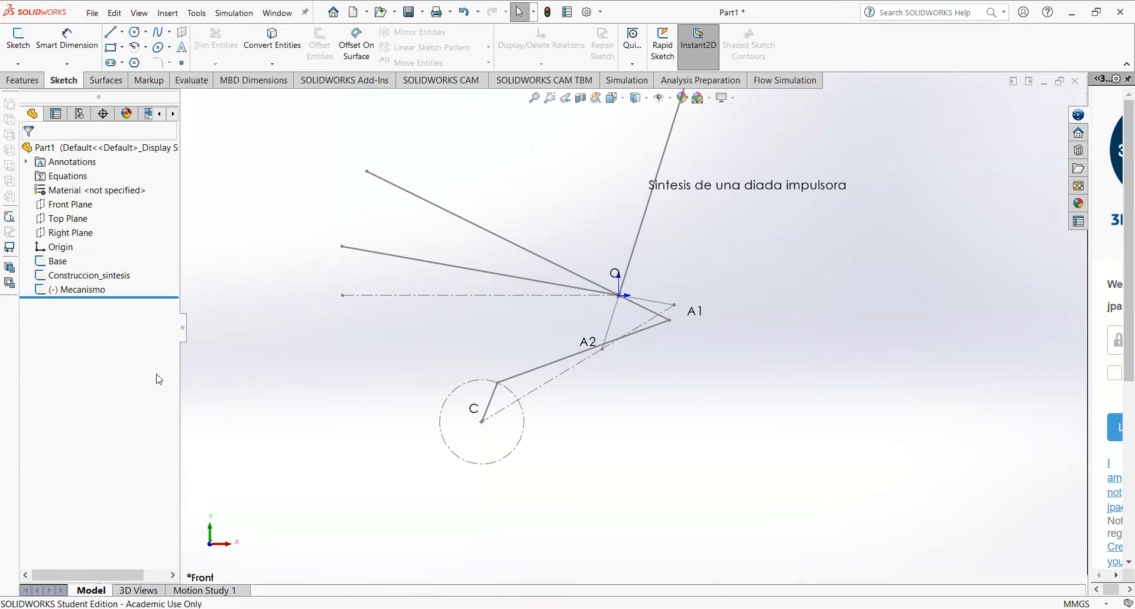
- Open the Base sketch to examine its dimensions and the A1 and A2 positions, and exit it unchanged
left_click(57, 261)
left_click(61, 218)
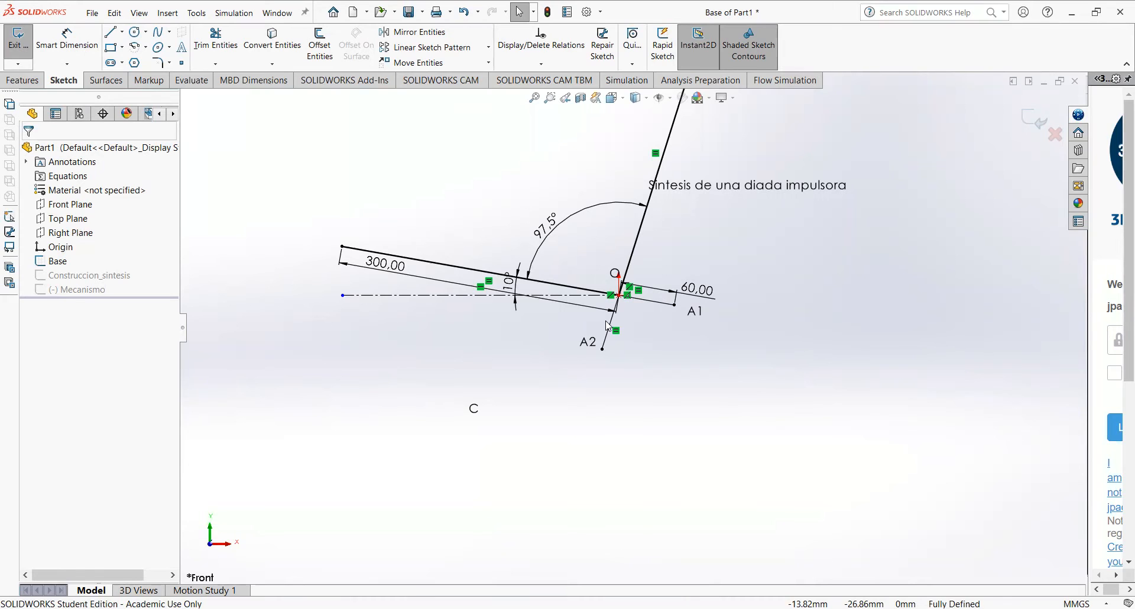
left_click(1031, 120)
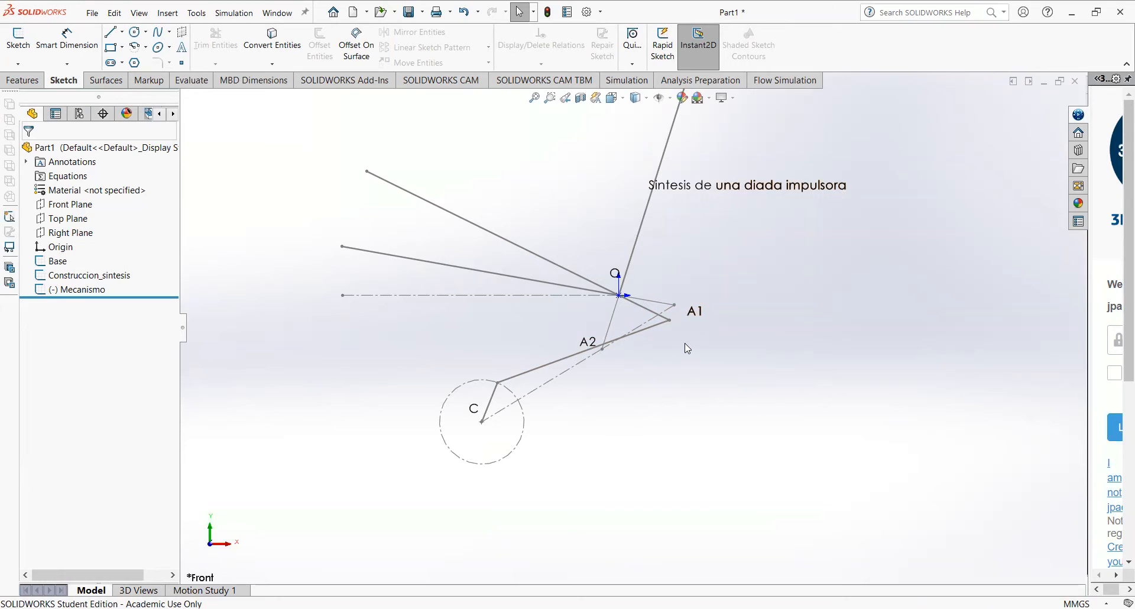
- Reopen the Mecanismo sketch for editing and swing the coupler–rocker joint down from A1 towards A2
left_click(83, 290)
left_click(104, 258)
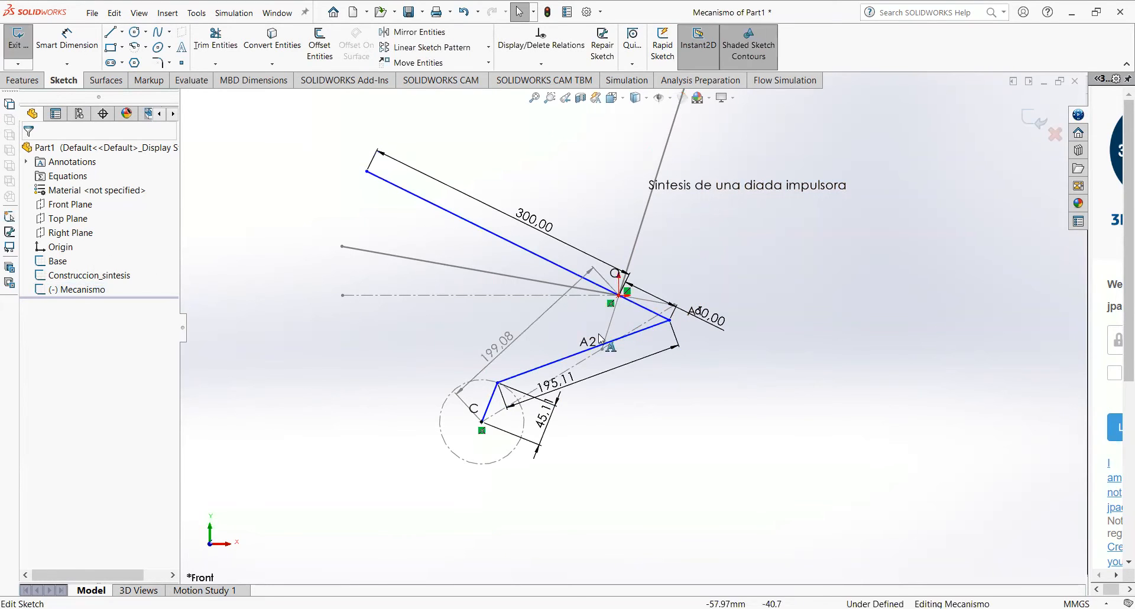
left_click_drag(670, 321, 649, 343)
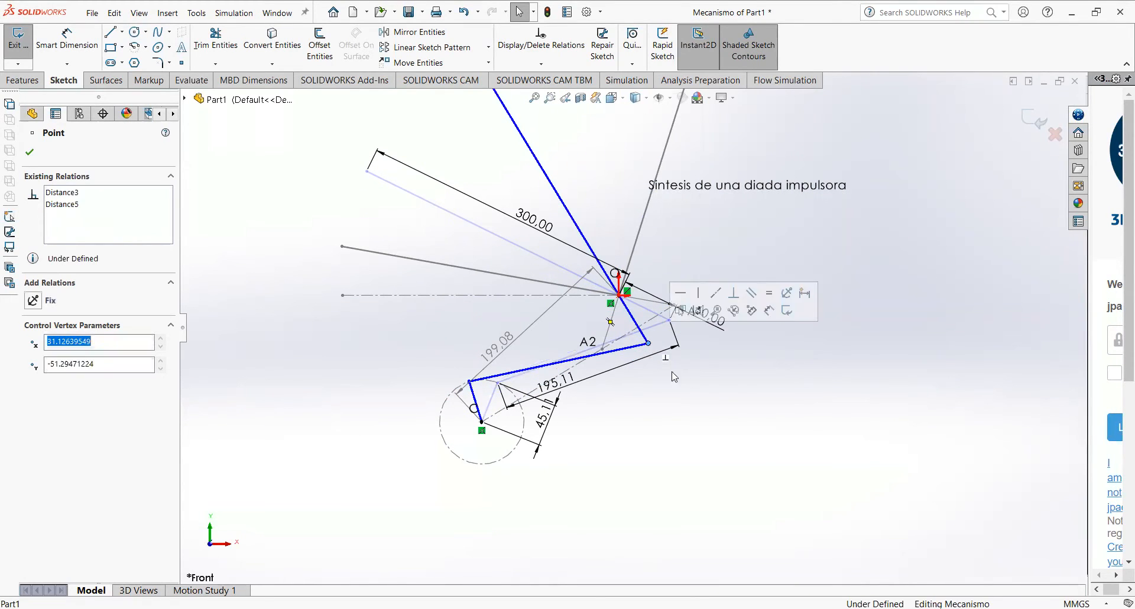
left_click(689, 470)
scroll(686, 461, "up", 7)
scroll(688, 420, "down", 2)
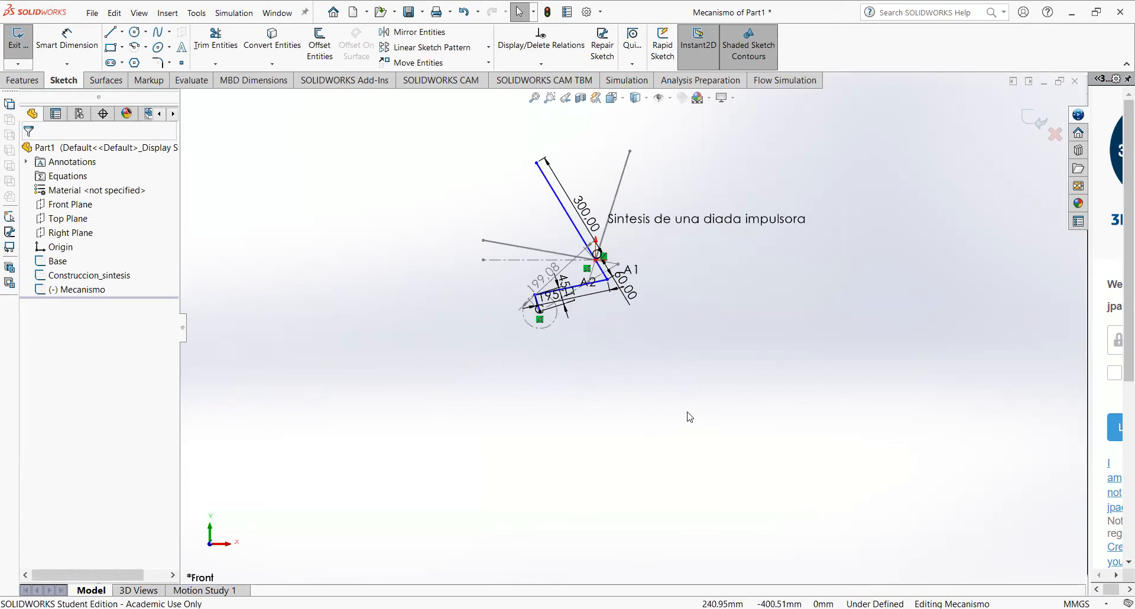
scroll(610, 201, "up", 3)
scroll(609, 201, "down", 4)
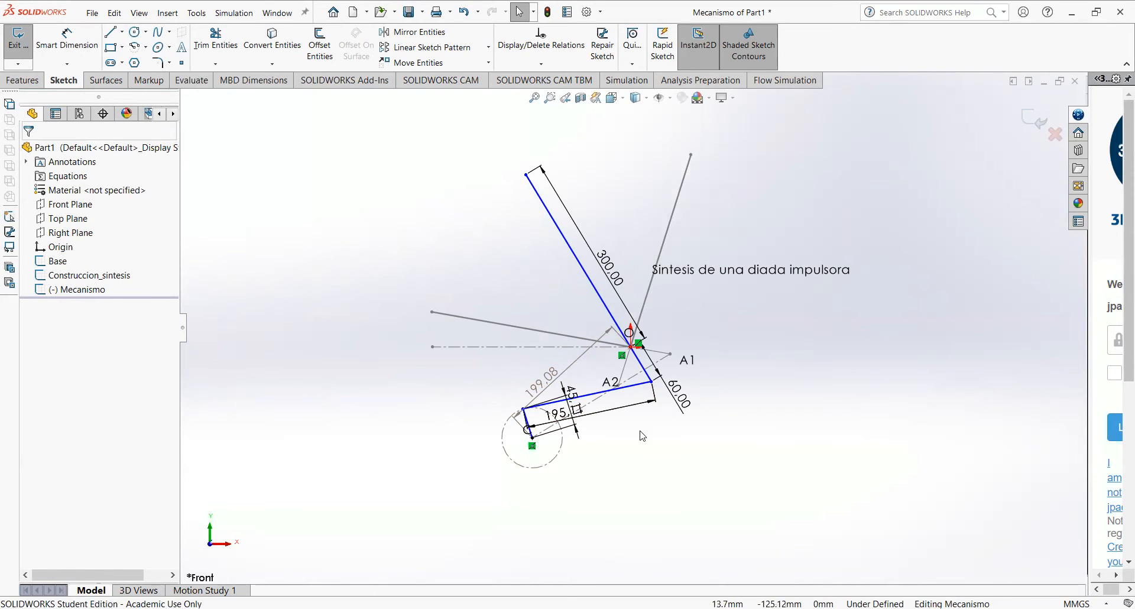
- Rotate the crank end around to the lower right of its circle and clear the selection
scroll(629, 440, "down", 2)
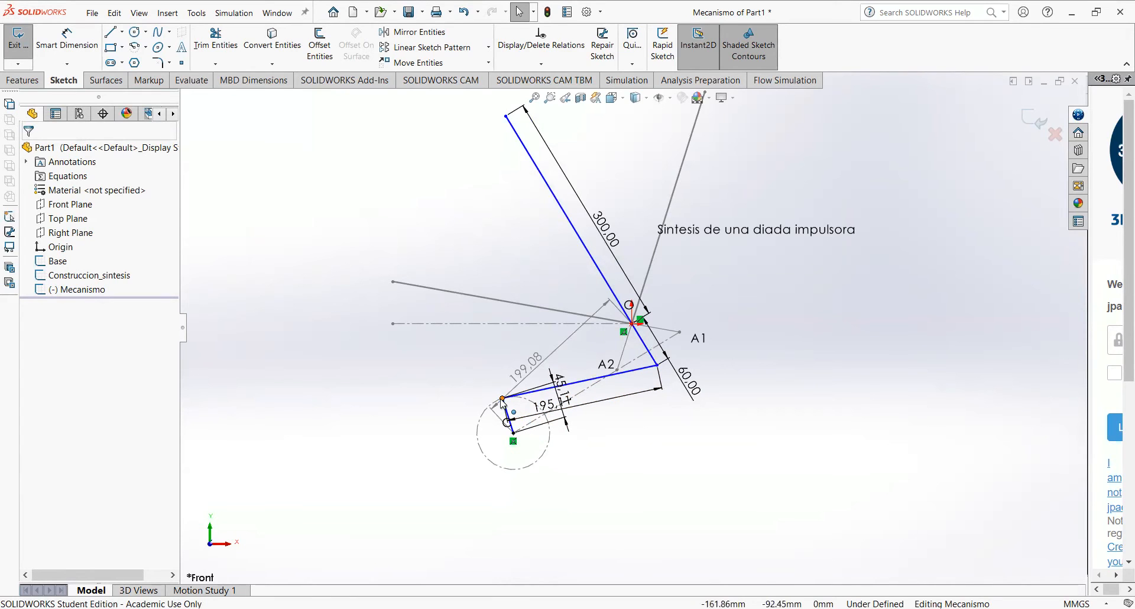
left_click_drag(502, 401, 537, 461)
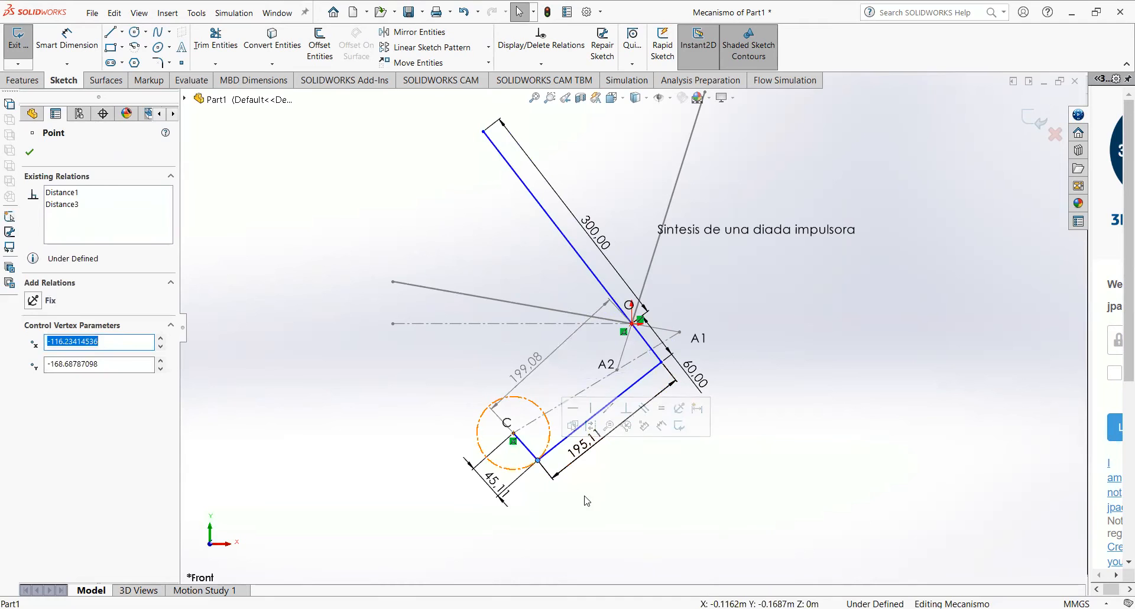
left_click(600, 507)
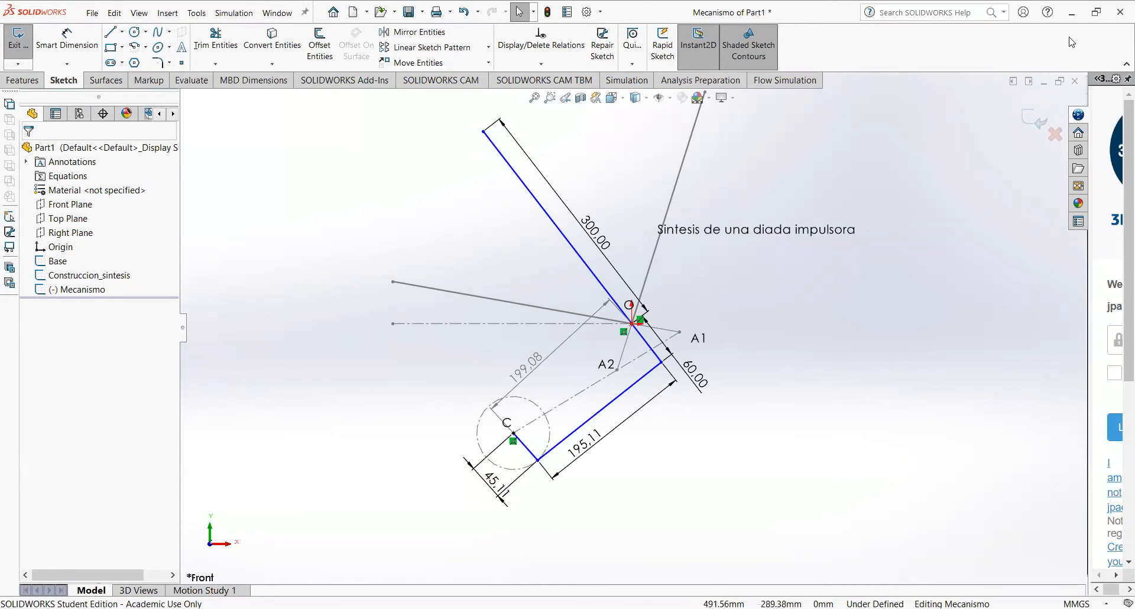
- Close the Mecanismo sketch and open the Construccion_sintesis sketch to review its circle diameter and construction-line dimensions, and close it again
left_click(1032, 118)
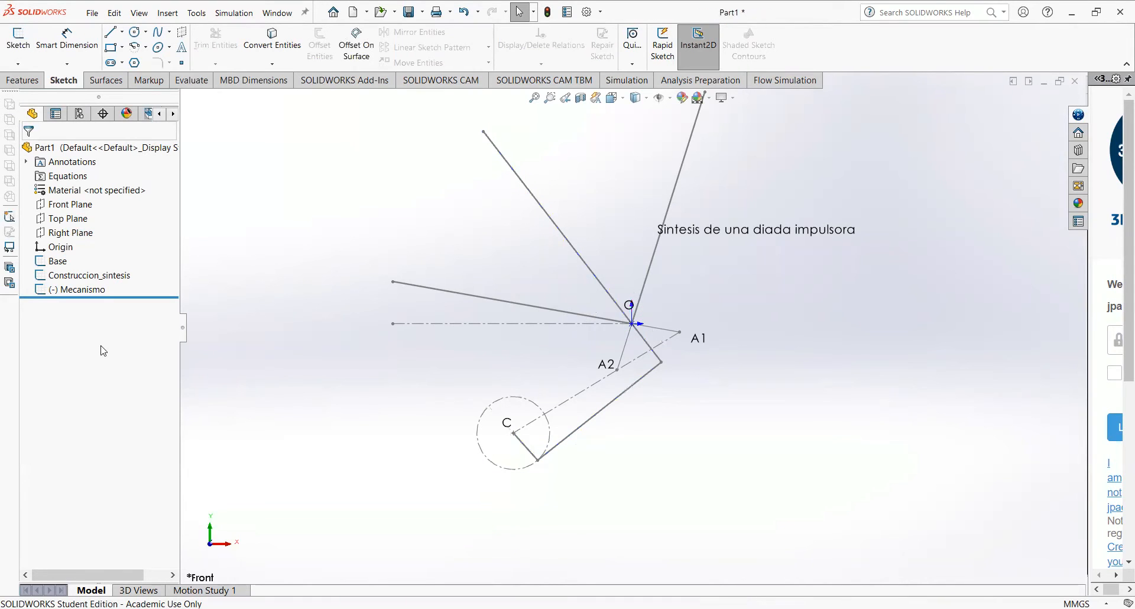
left_click(89, 276)
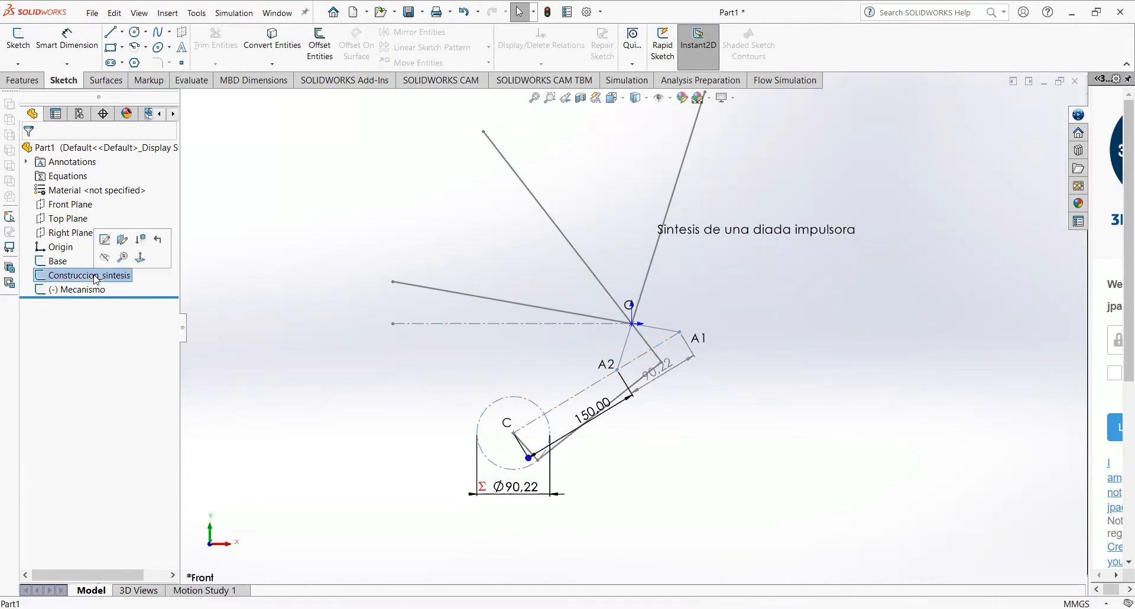
left_click(105, 240)
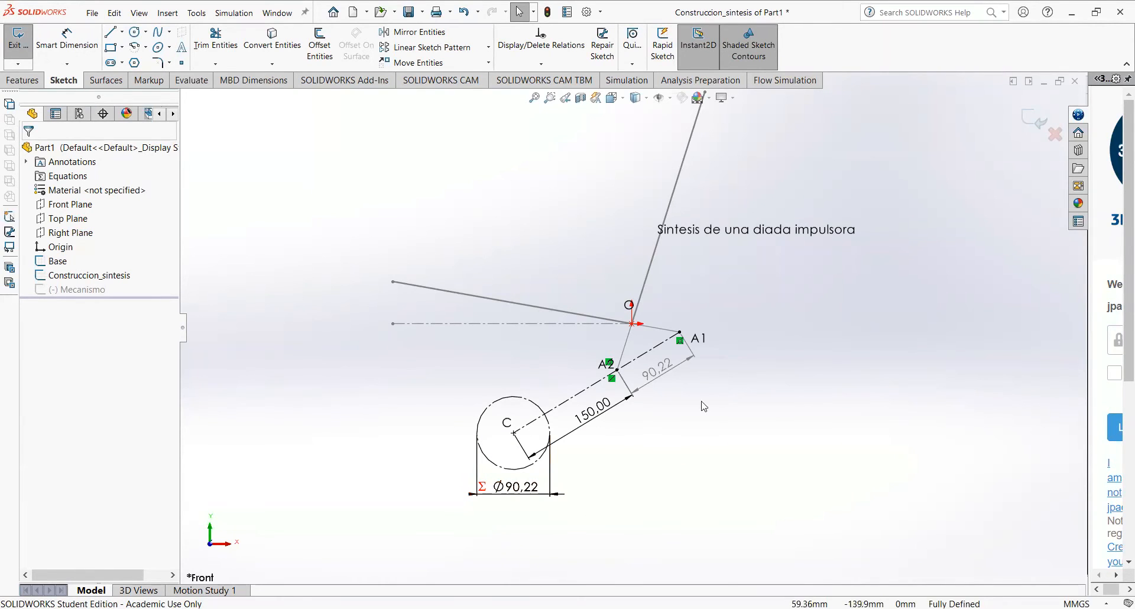
left_click(1034, 120)
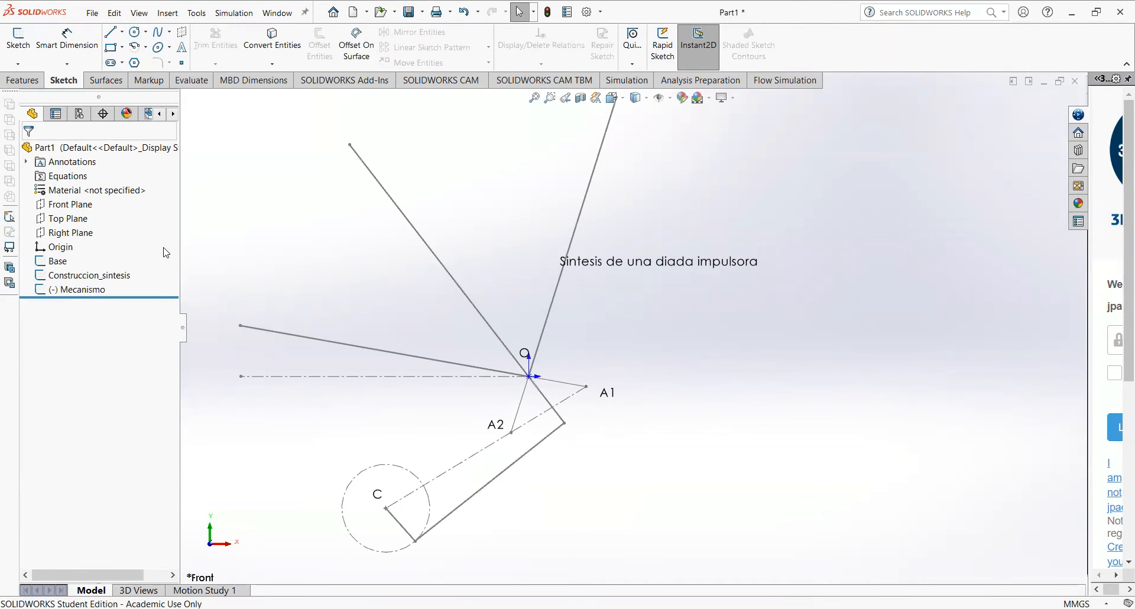
- In the Mecanismo sketch, delete the length dimensions of the crank, the coupler and the short arm below O, and exit the sketch
left_click(82, 289)
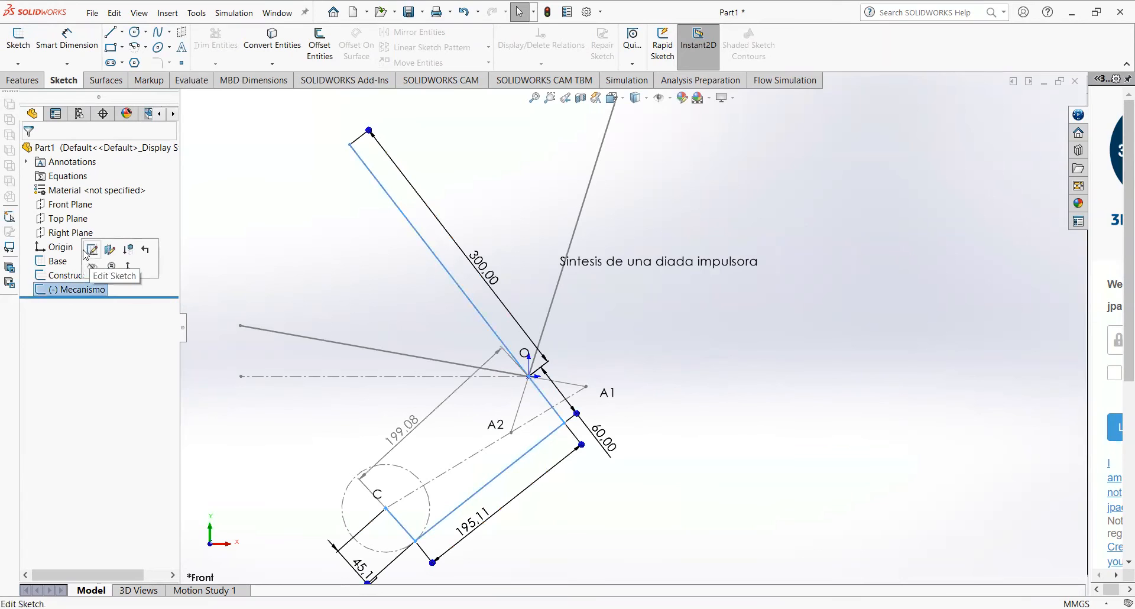
scroll(429, 392, "up", 1)
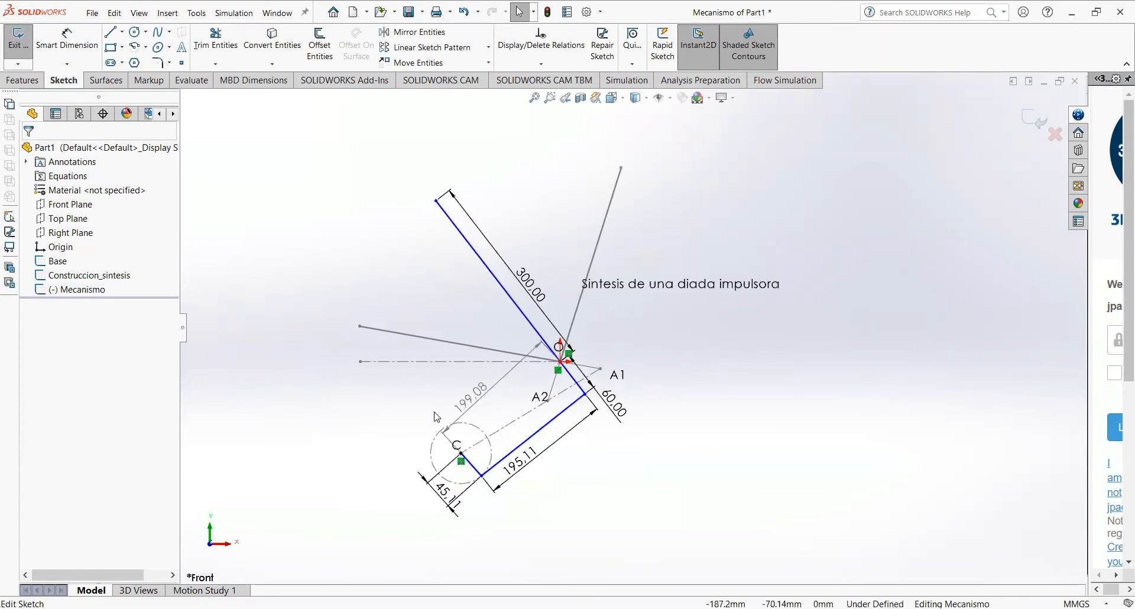
scroll(448, 416, "down", 1)
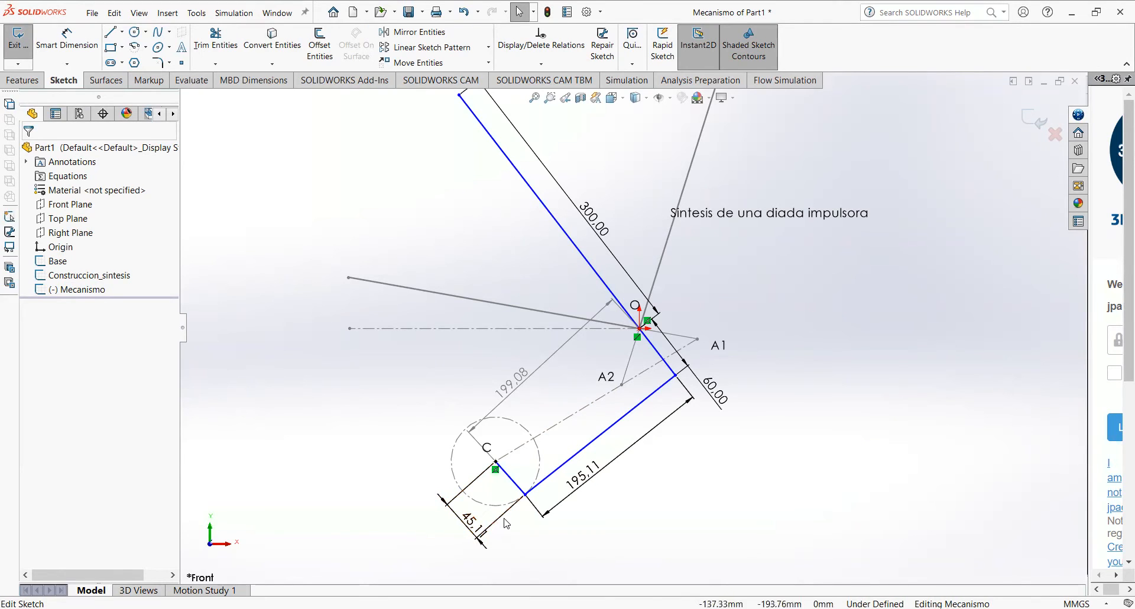
scroll(589, 499, "up", 3)
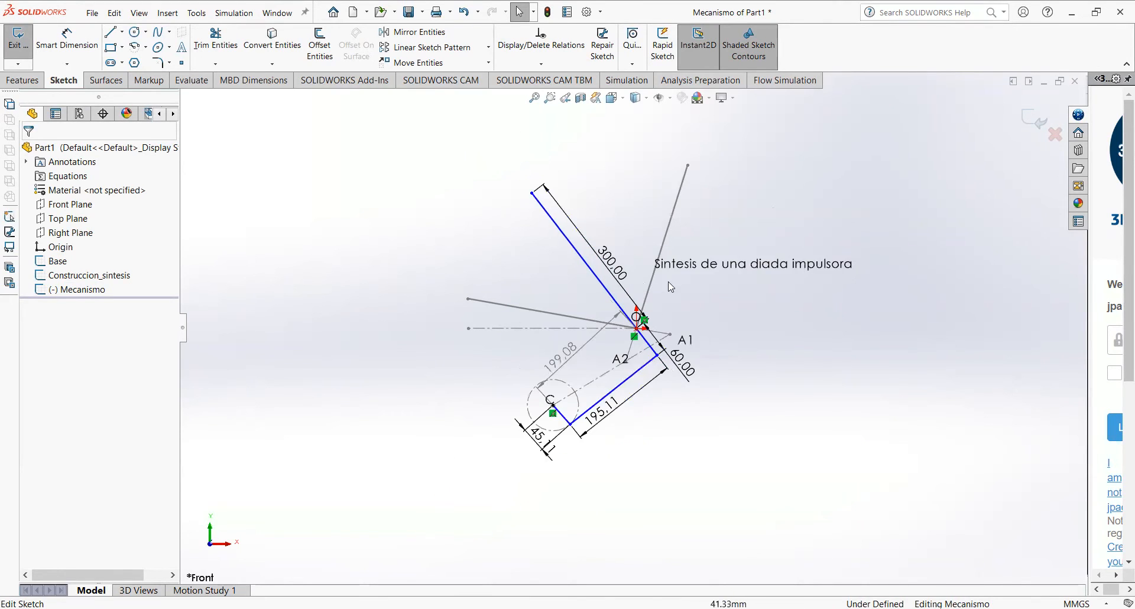
scroll(671, 382, "down", 3)
scroll(593, 364, "down", 1)
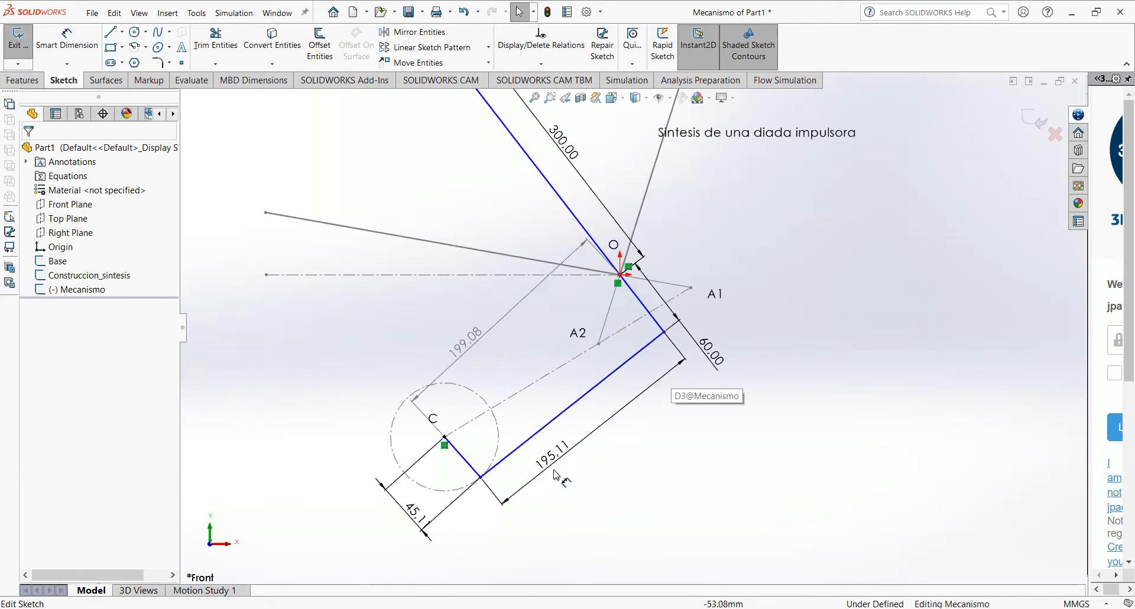
left_click(501, 497)
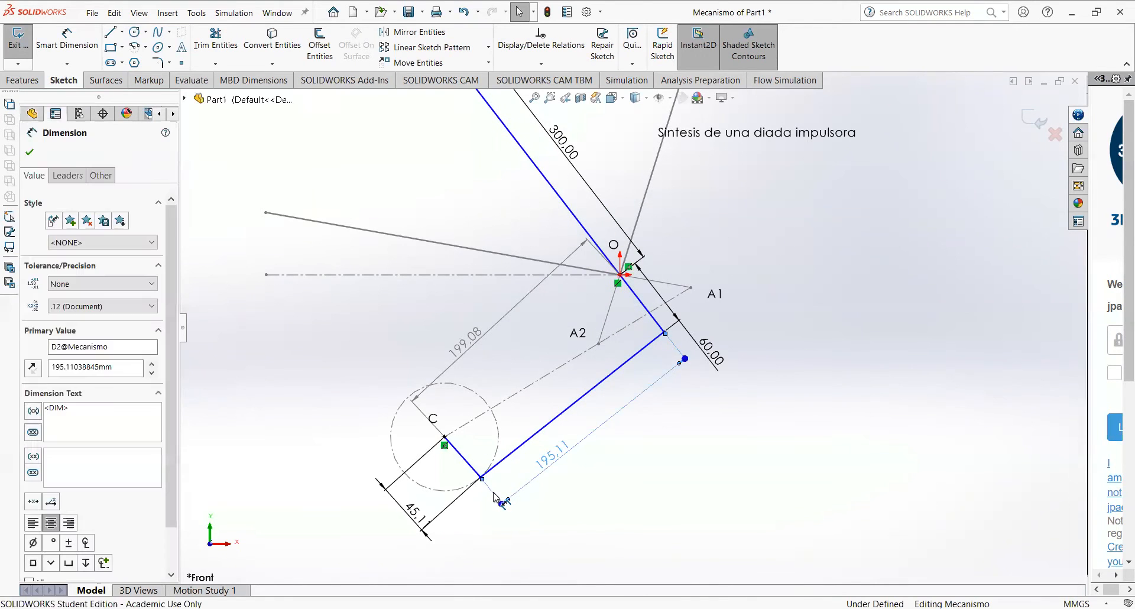
key("Delete")
left_click(448, 506)
key("Delete")
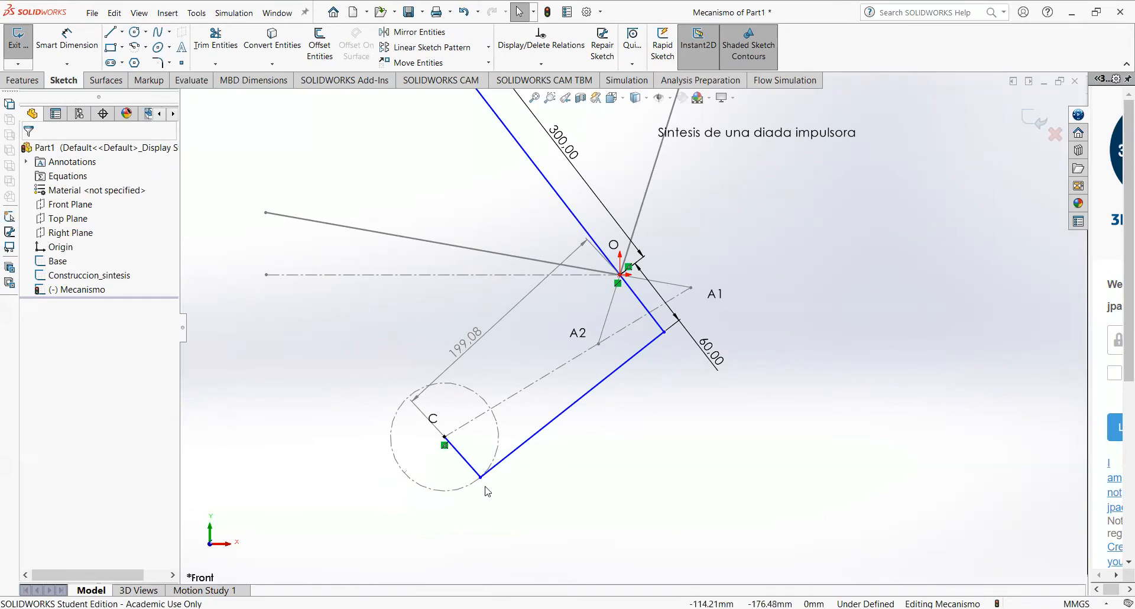
left_click(674, 314)
key("Delete")
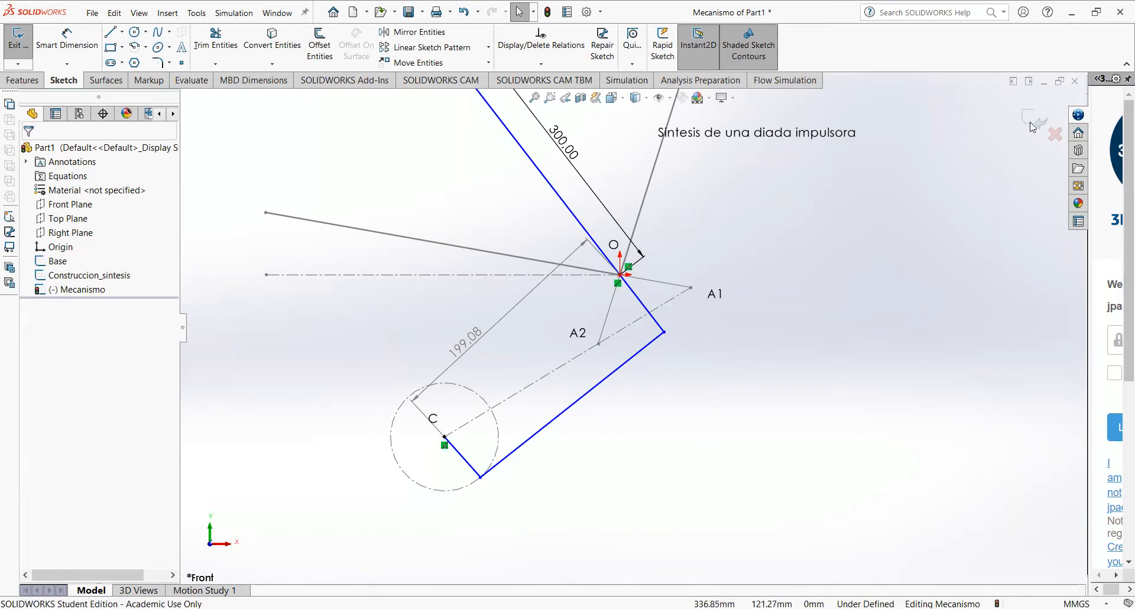
left_click(1032, 130)
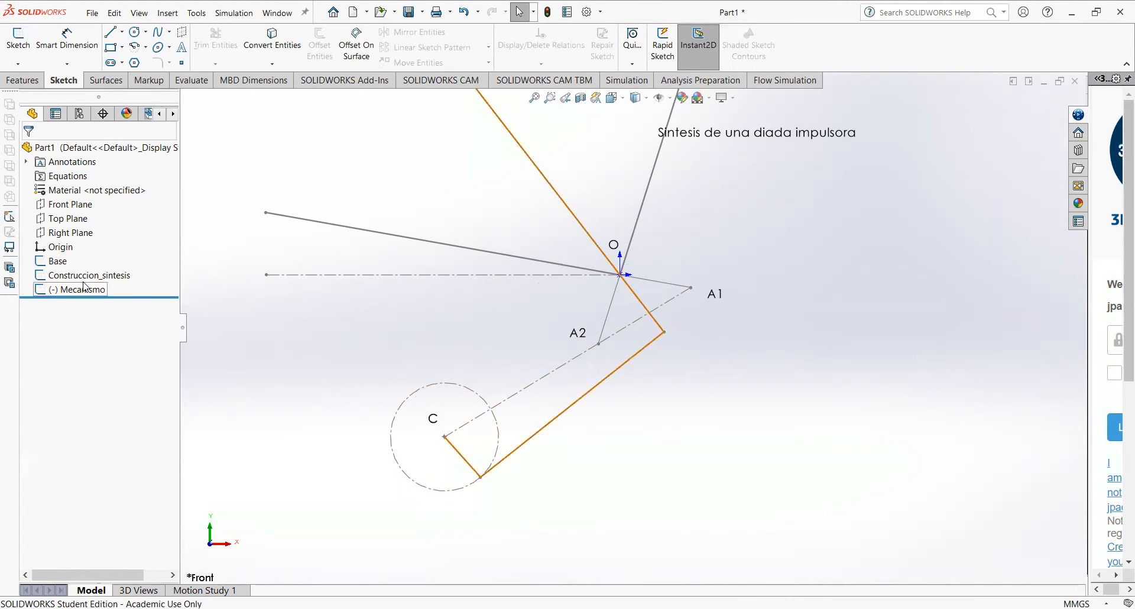
- Edit the Base sketch and set the length of the short arm from O to A1 to 80 mm
left_click(57, 261)
left_click(65, 236)
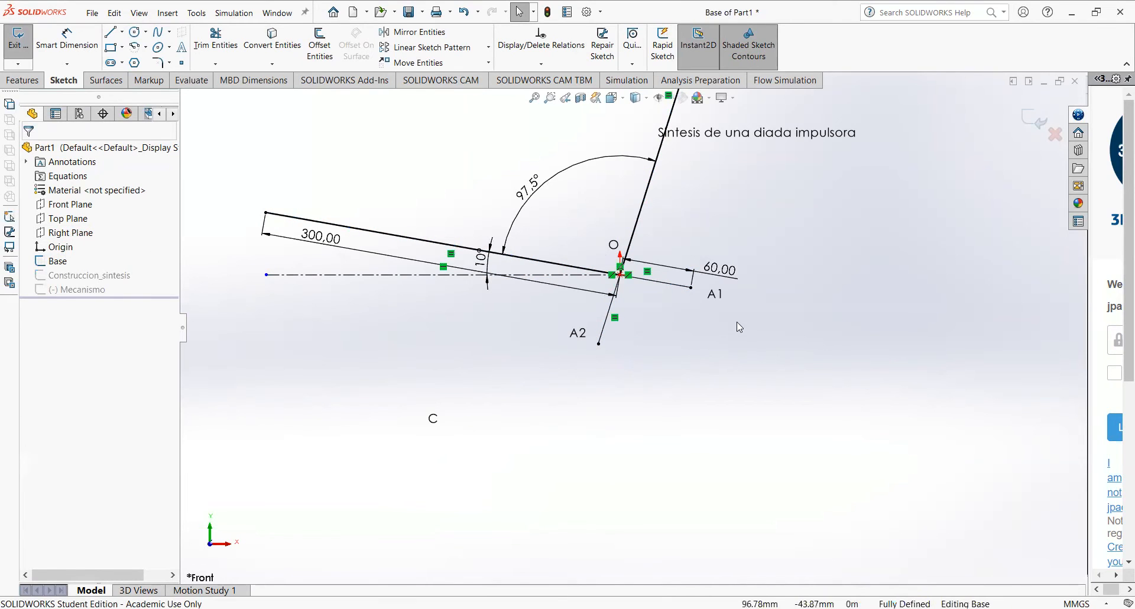
double_click(726, 276)
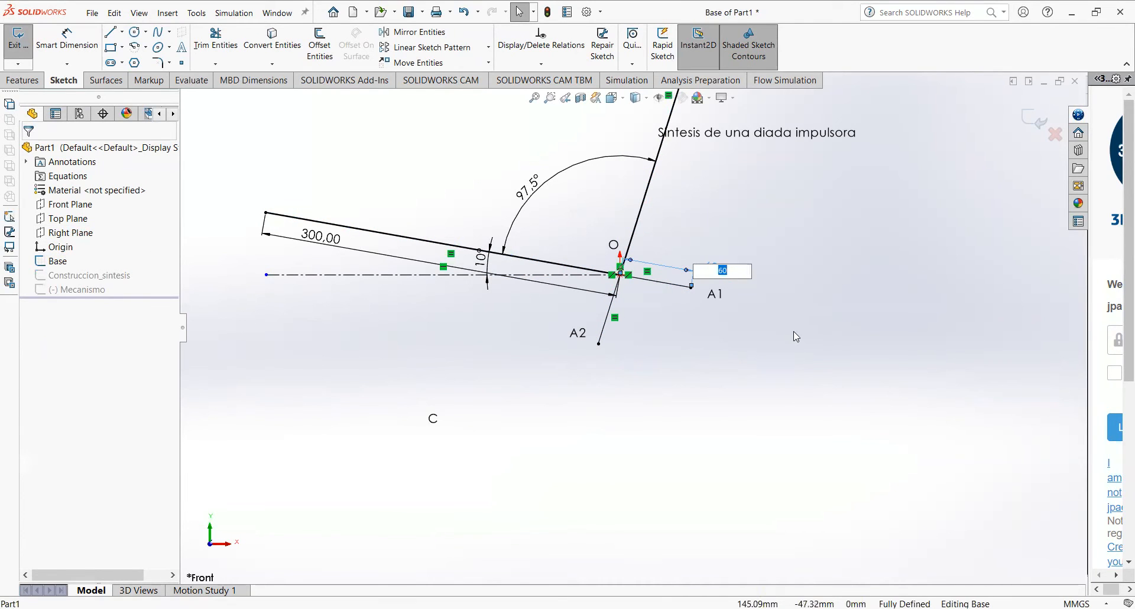
type("80")
key("Return")
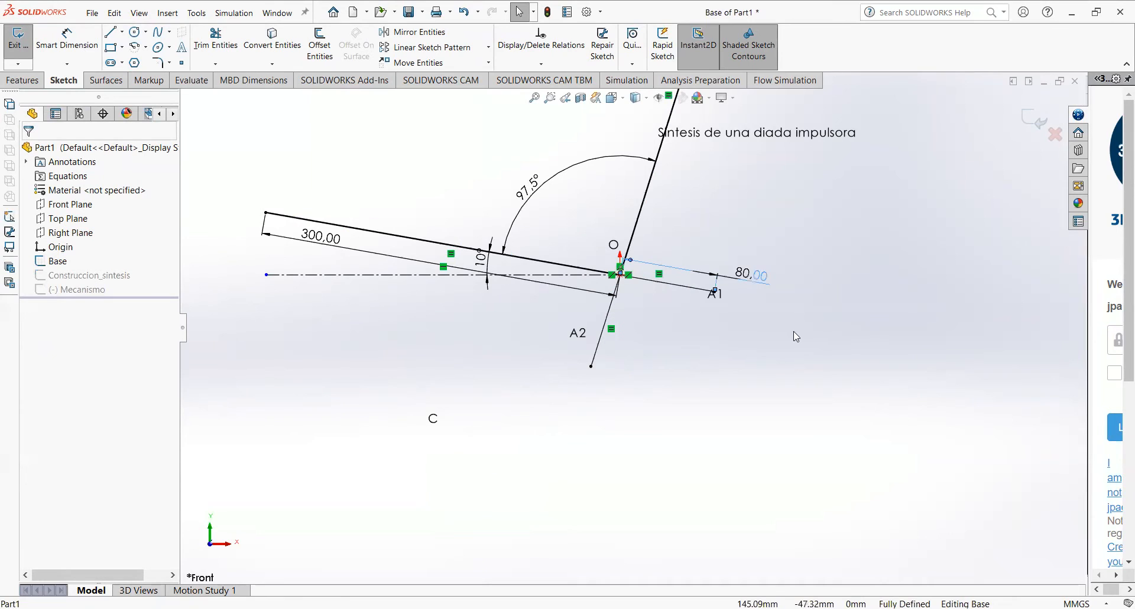
- Reposition the A1 and A2 notes beside the ends of their lengthened arms and exit the Base sketch
left_click_drag(718, 295, 736, 307)
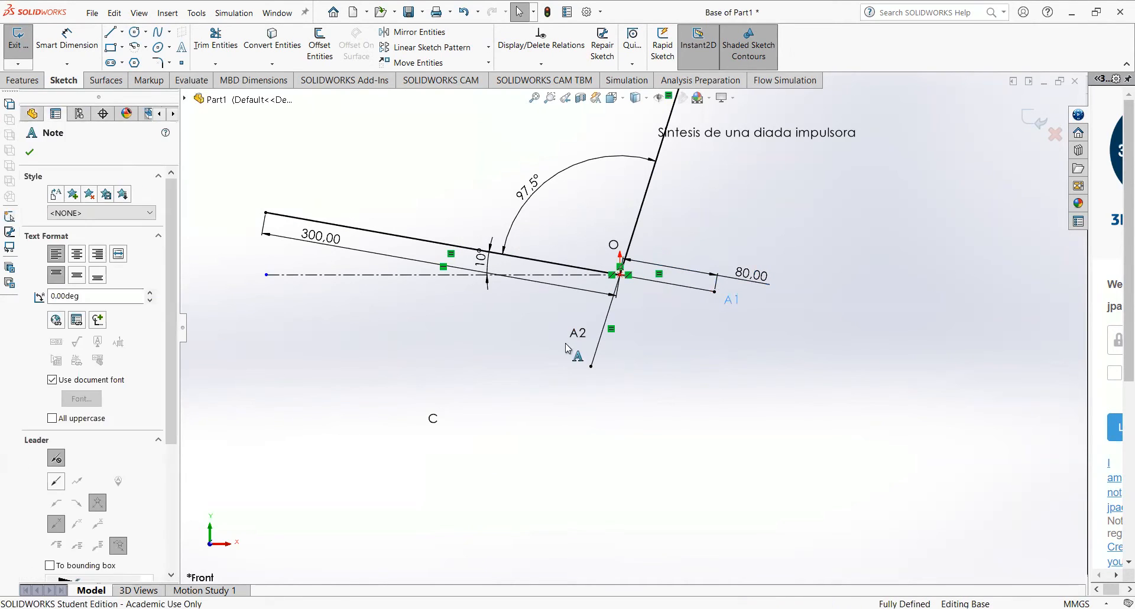
left_click_drag(574, 341, 573, 365)
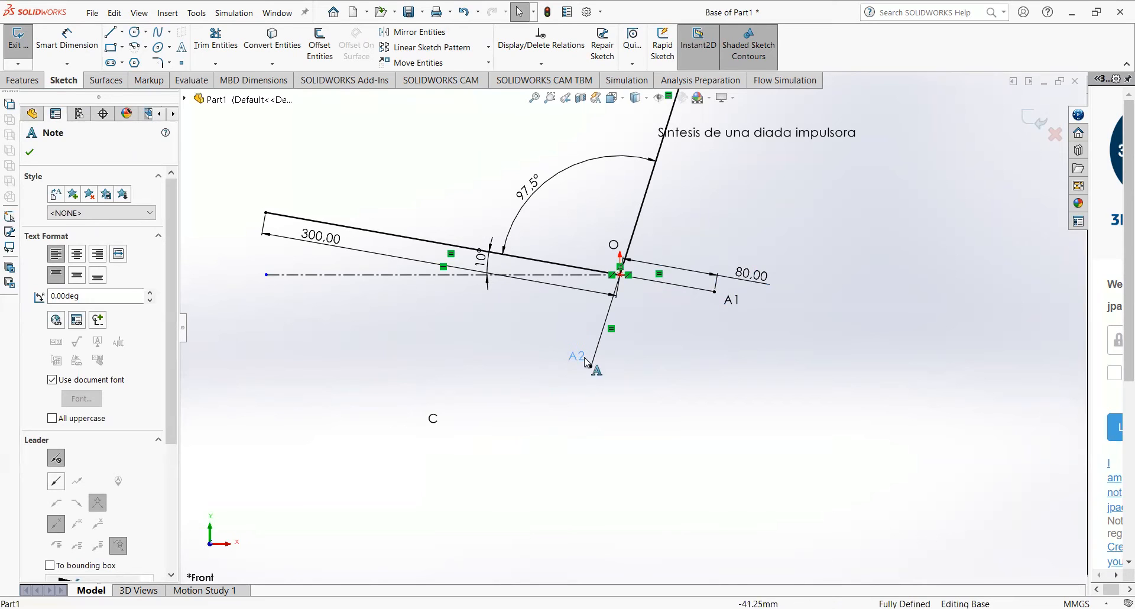
key("Escape")
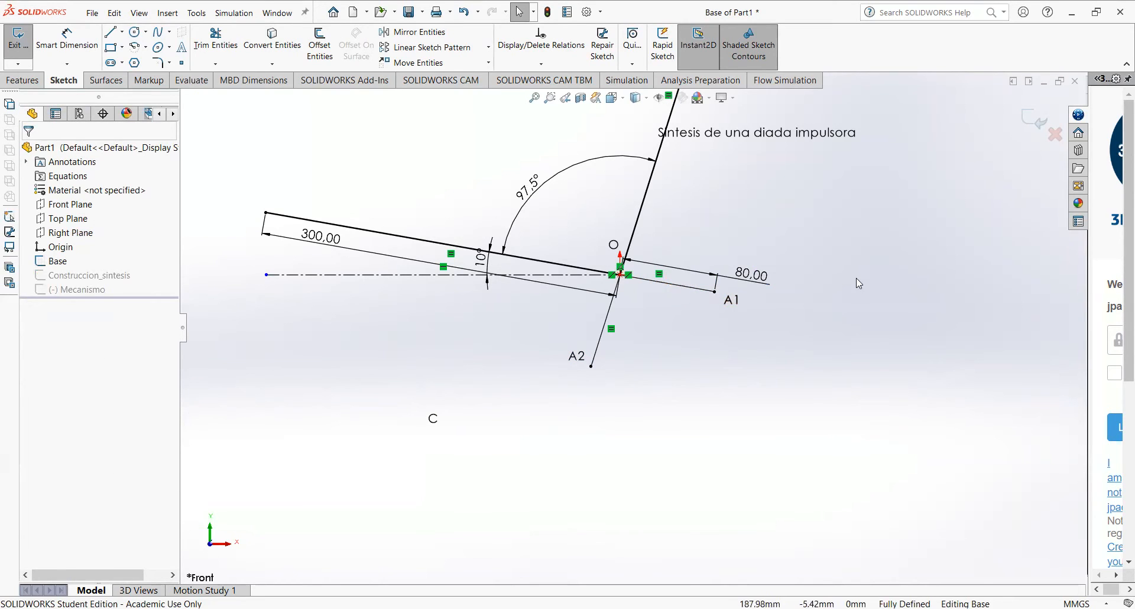
left_click(1027, 122)
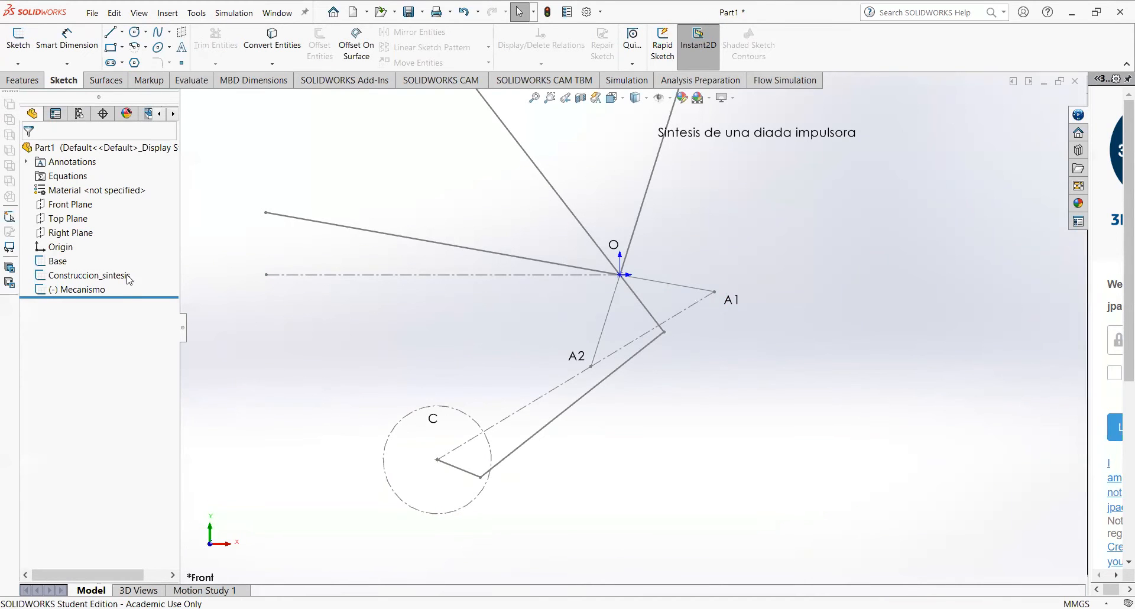
- Open the Construccion_sintesis sketch to update its equation-driven circle to the new A1–A2 distance, and close it
right_click(118, 276)
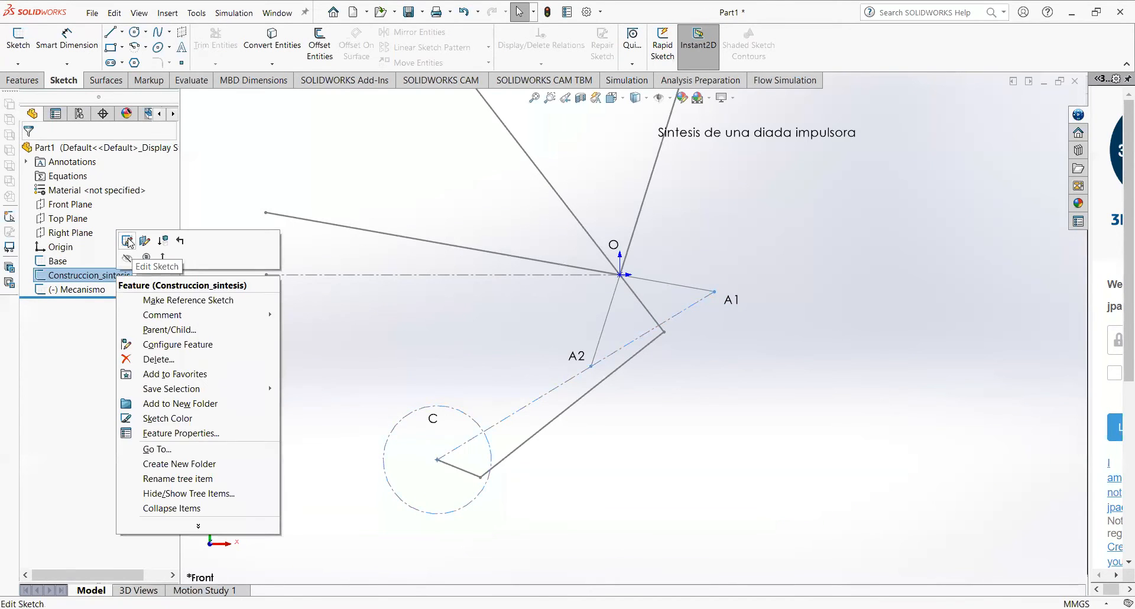
left_click(128, 240)
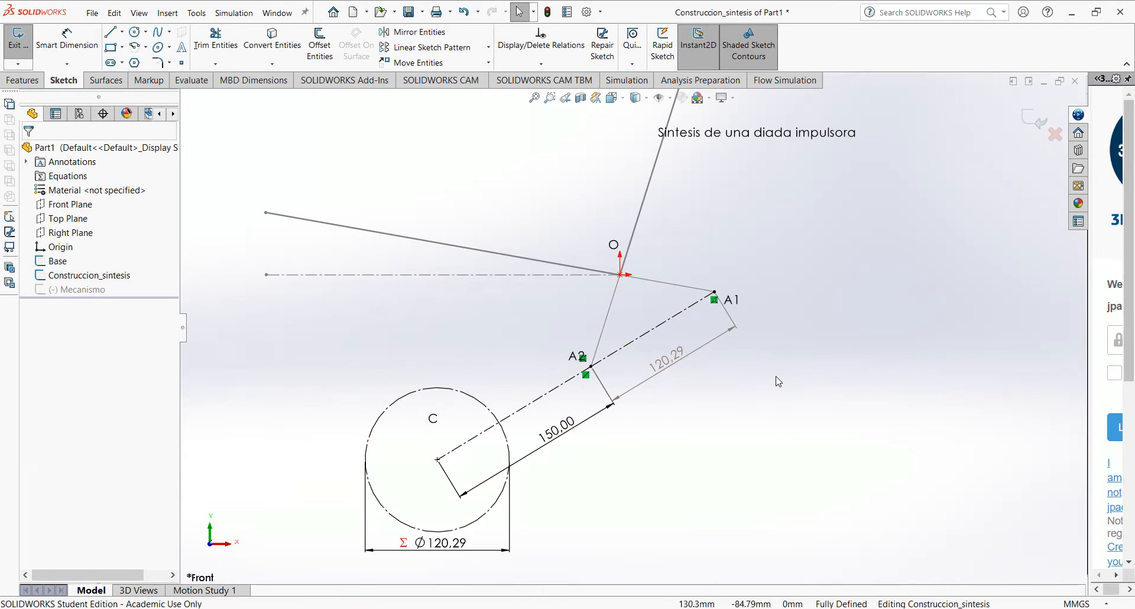
left_click(1025, 125)
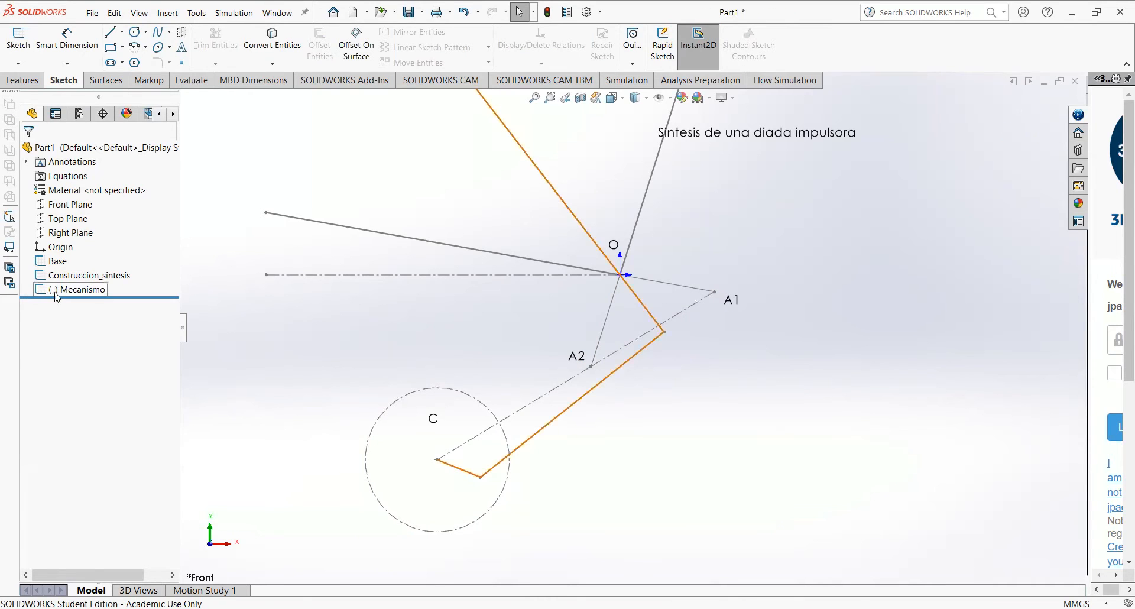
- In the Mecanismo sketch, move the crank's free end to where the circle meets line C–A1, and the coupler-rocker joint to A1
right_click(79, 293)
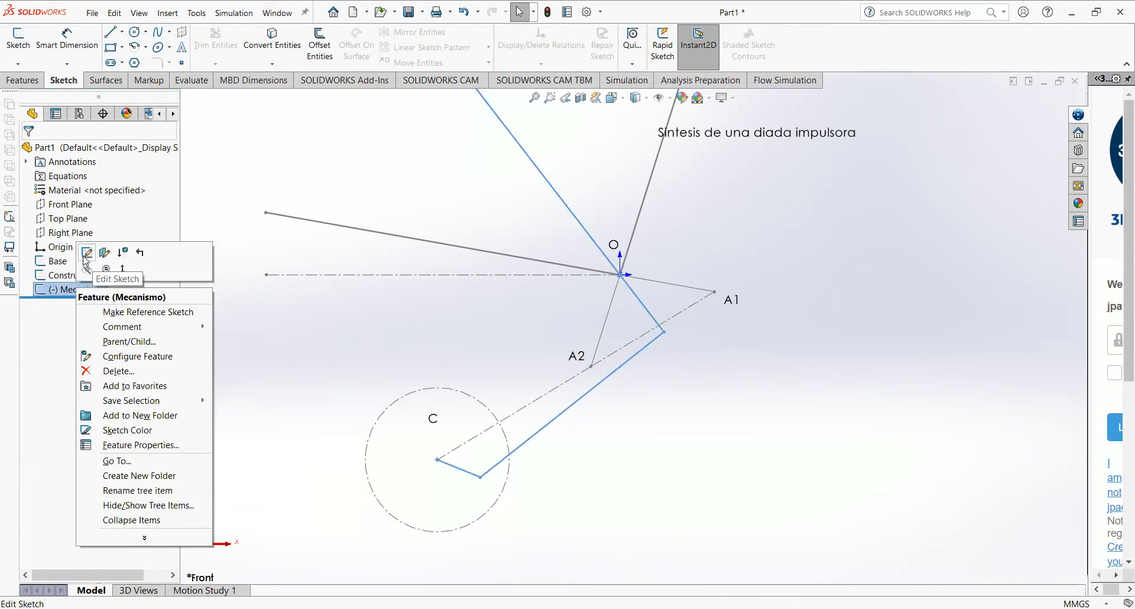
left_click(86, 254)
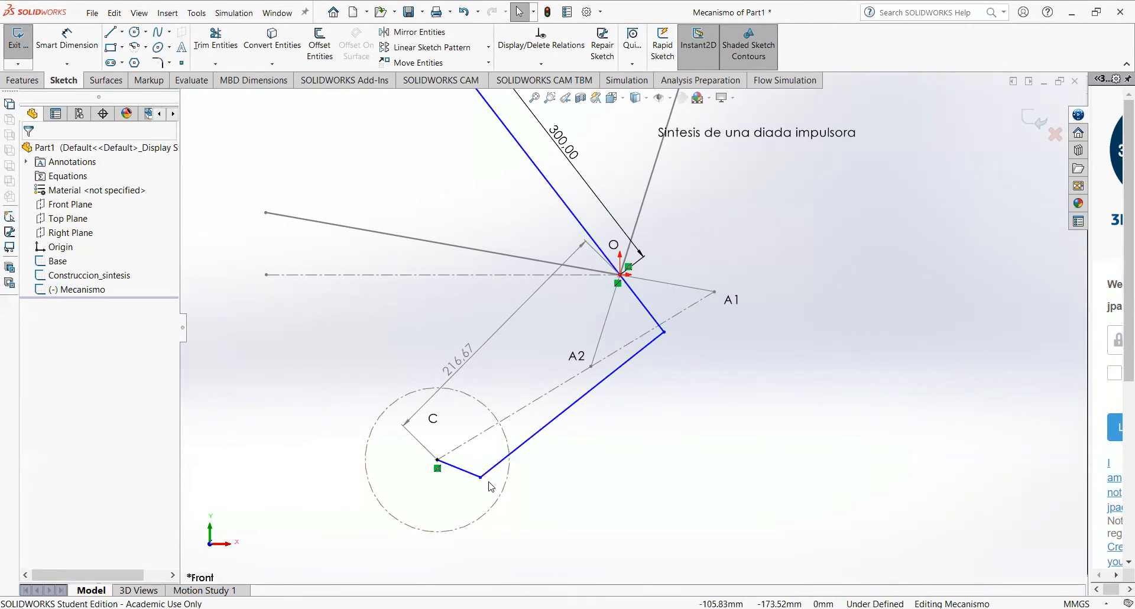
mouse_move(491, 457)
left_mouse_down()
mouse_move(506, 440)
mouse_move(500, 423)
left_mouse_up()
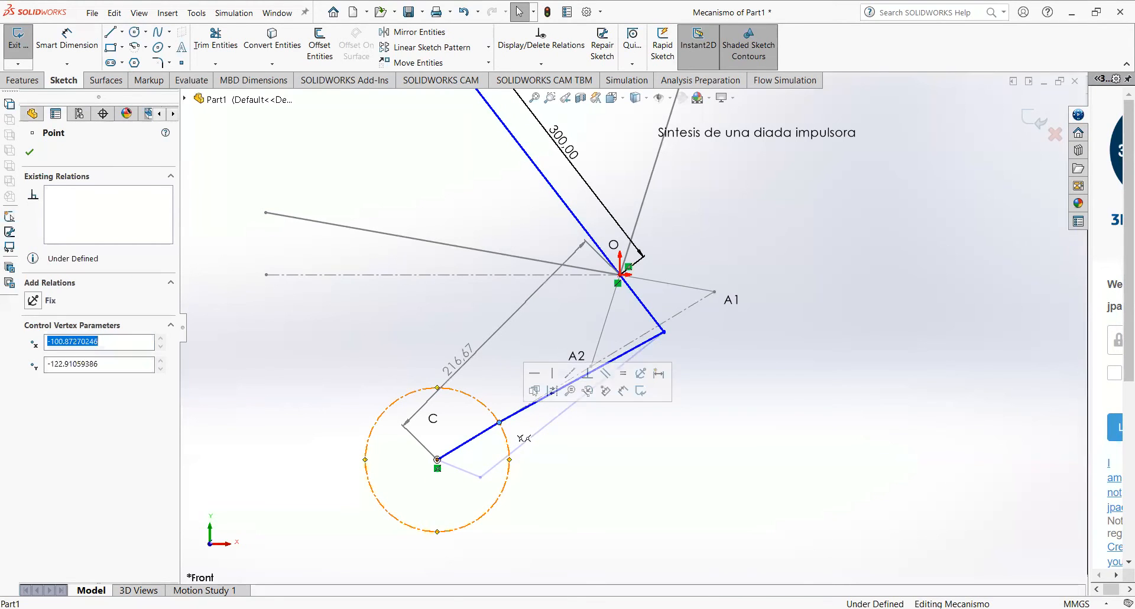
left_click_drag(665, 336, 715, 292)
left_click(737, 384)
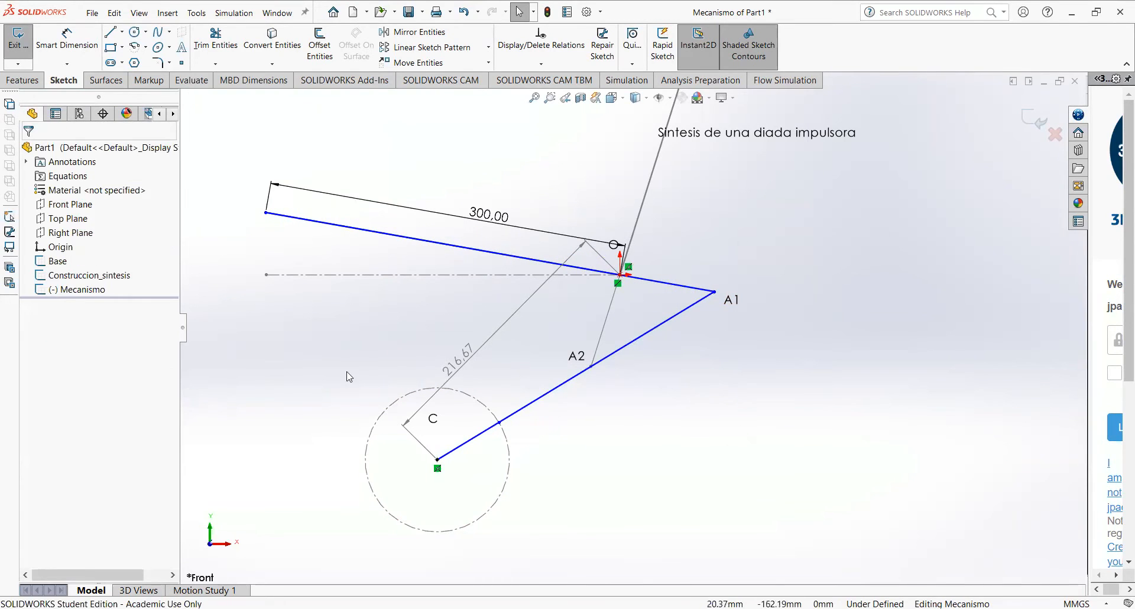
- Dimension the lengths of the crank from C and of the coupler reaching A1 in the Mecanismo sketch
left_click(68, 42)
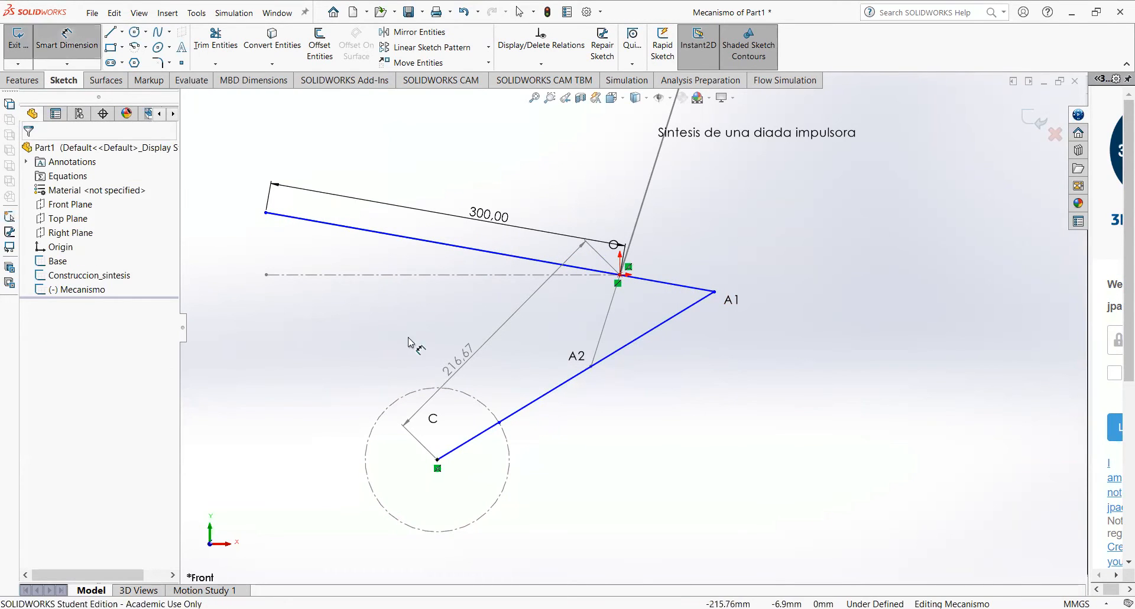
left_click(482, 434)
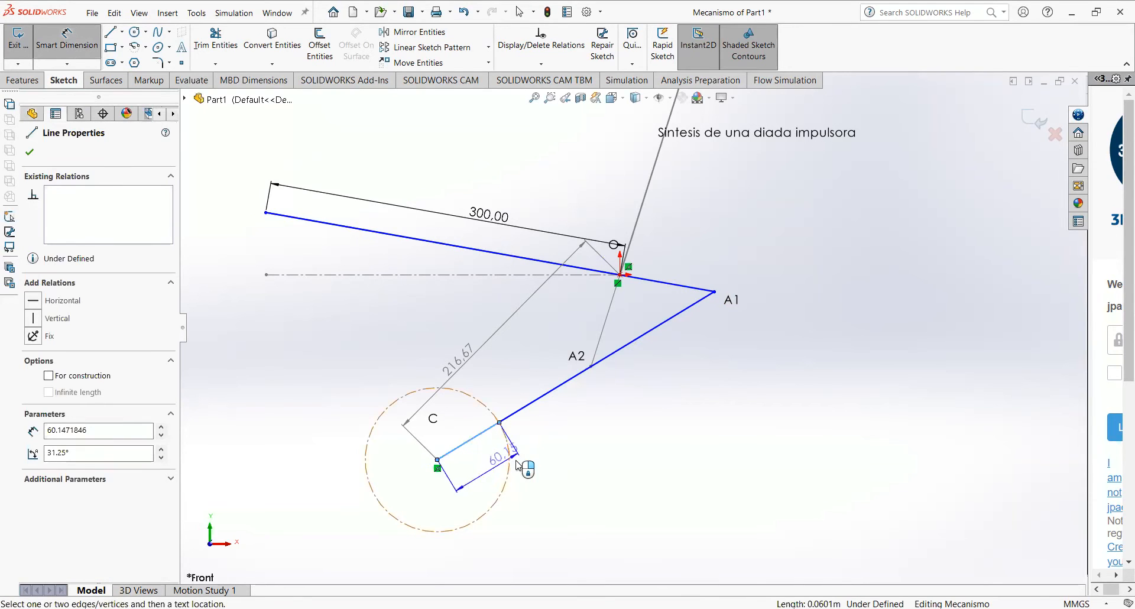
left_click(518, 481)
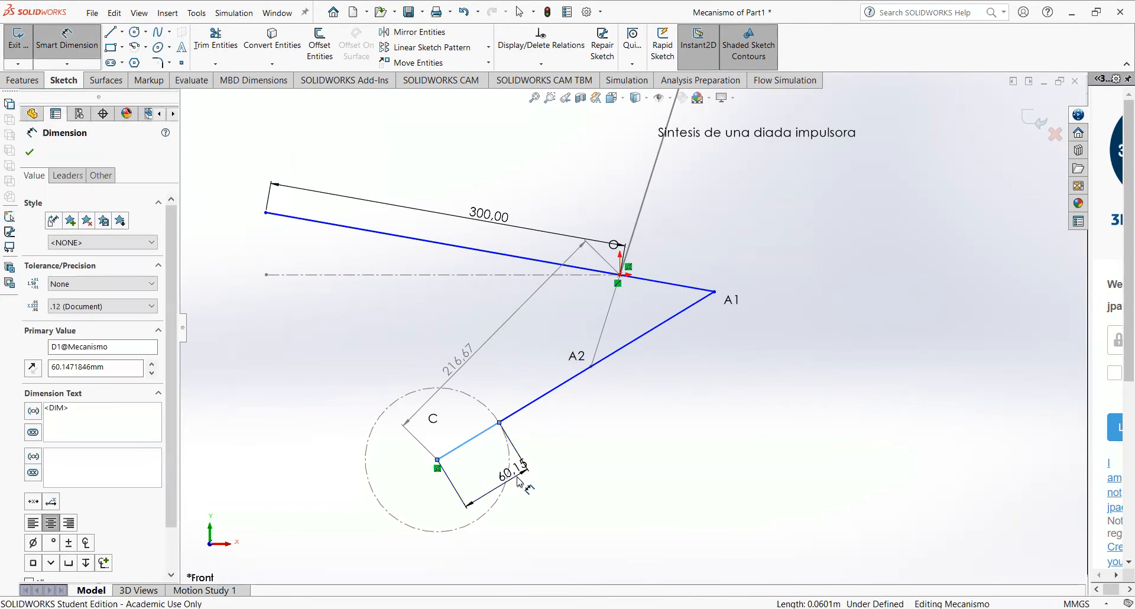
key("Return")
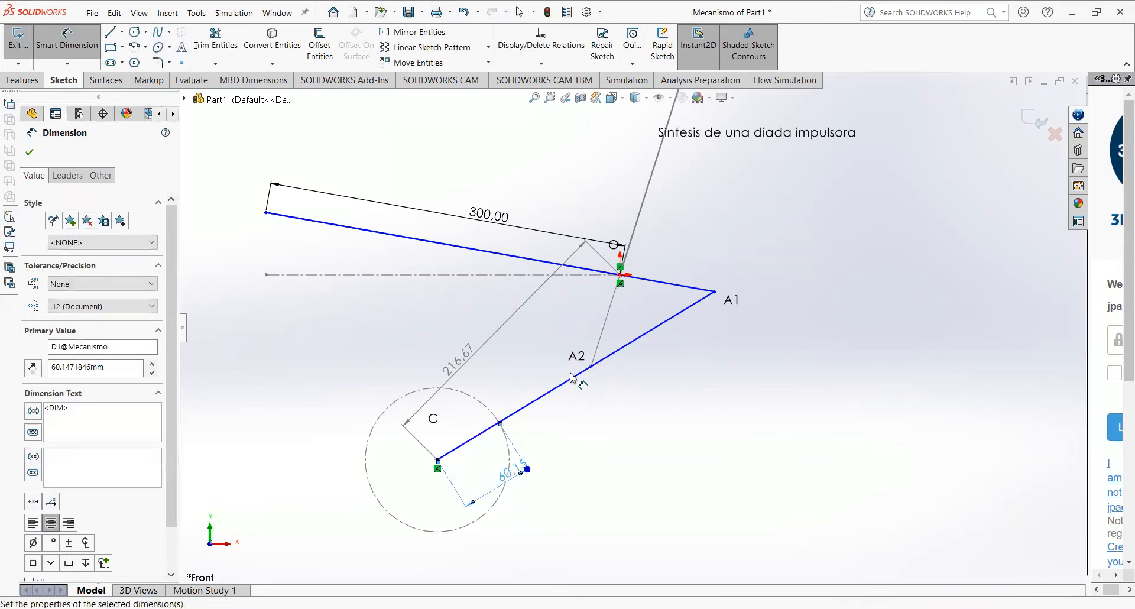
left_click(576, 420)
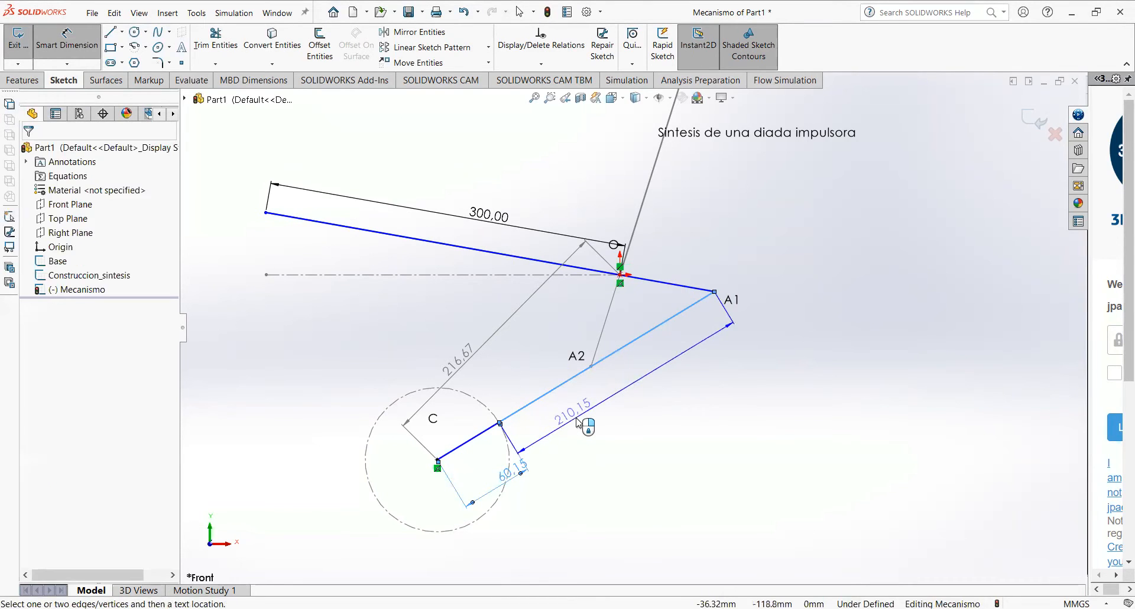
left_click(578, 418)
key("Return")
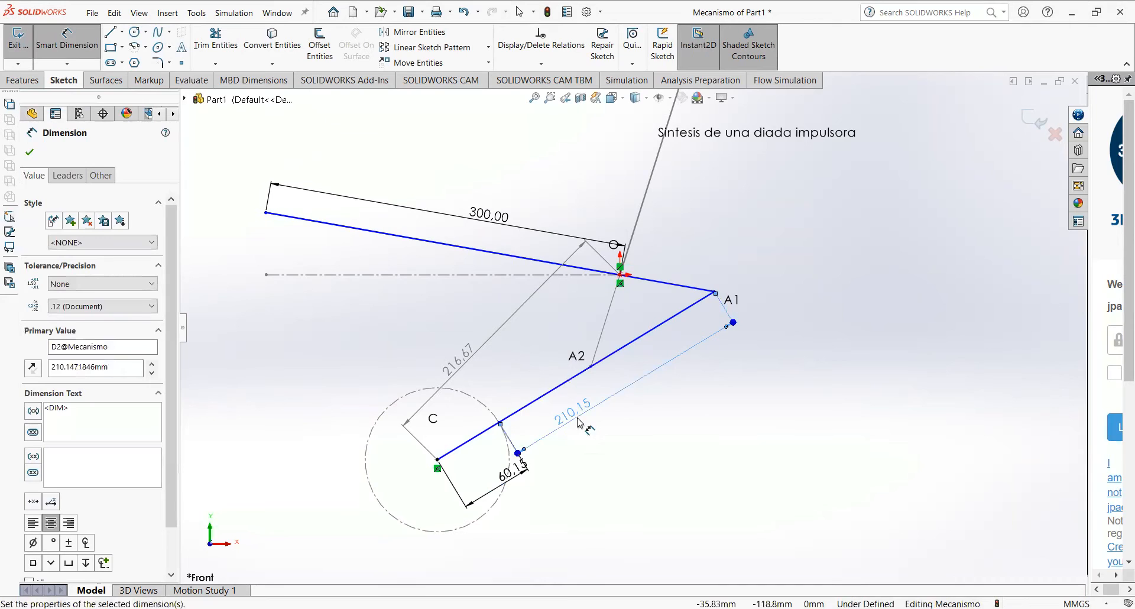
- Dimension the rocker's short arm from O to A1 along its own direction and leave the dimension command
left_click(667, 287)
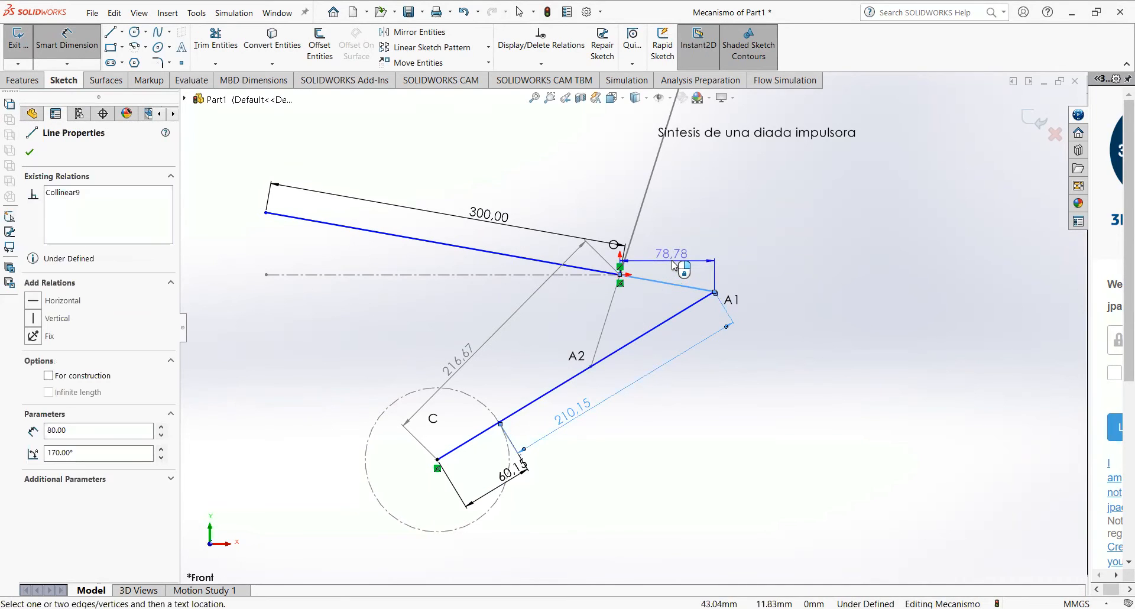
left_click(767, 277)
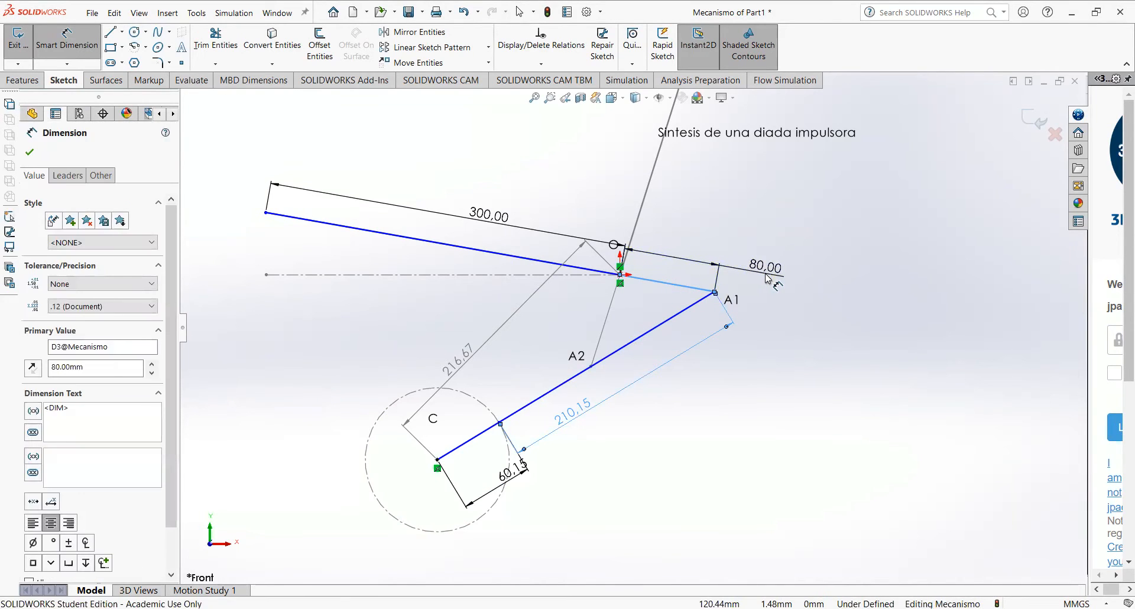
key("Return")
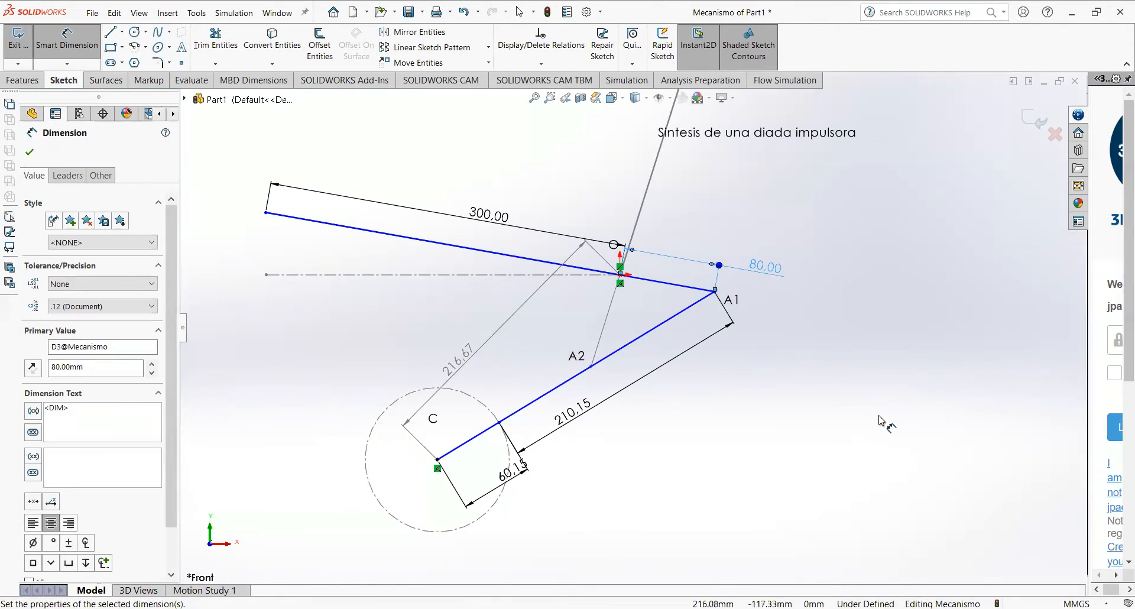
key("Escape")
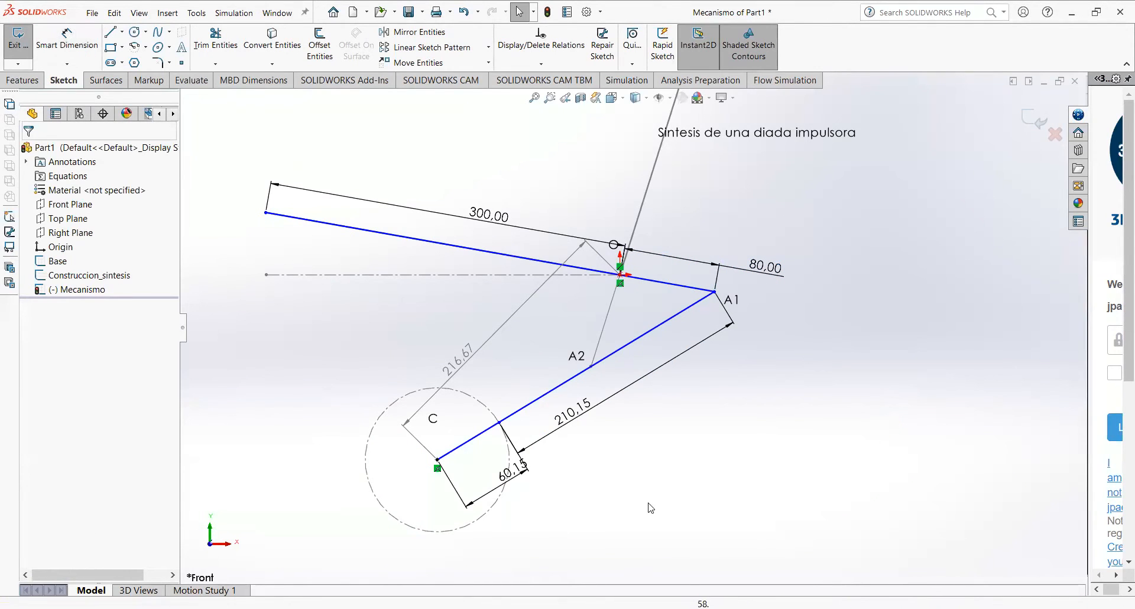
- Turn the crank's free end around to the lower part of its circle and exit the Mecanismo sketch
mouse_move(500, 430)
left_mouse_down()
mouse_move(428, 386)
mouse_move(388, 412)
mouse_move(380, 466)
mouse_move(393, 502)
mouse_move(491, 480)
mouse_move(500, 504)
mouse_move(506, 473)
mouse_move(449, 459)
mouse_move(408, 417)
mouse_move(396, 428)
mouse_move(373, 470)
mouse_move(443, 535)
mouse_move(508, 473)
mouse_move(495, 423)
mouse_move(440, 391)
mouse_move(379, 464)
mouse_move(382, 502)
mouse_move(448, 532)
mouse_move(507, 500)
mouse_move(495, 406)
mouse_move(469, 382)
mouse_move(423, 386)
mouse_move(370, 421)
mouse_move(353, 454)
mouse_move(370, 477)
mouse_move(470, 532)
mouse_move(509, 448)
mouse_move(467, 392)
mouse_move(403, 399)
mouse_move(376, 465)
mouse_move(416, 529)
left_mouse_up()
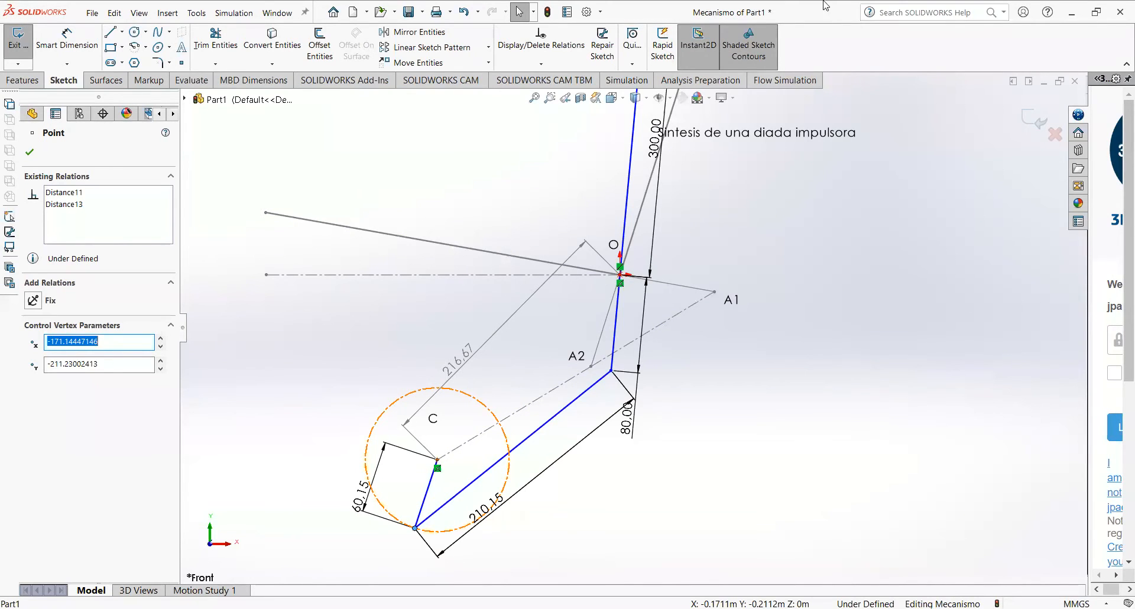
left_click(1034, 126)
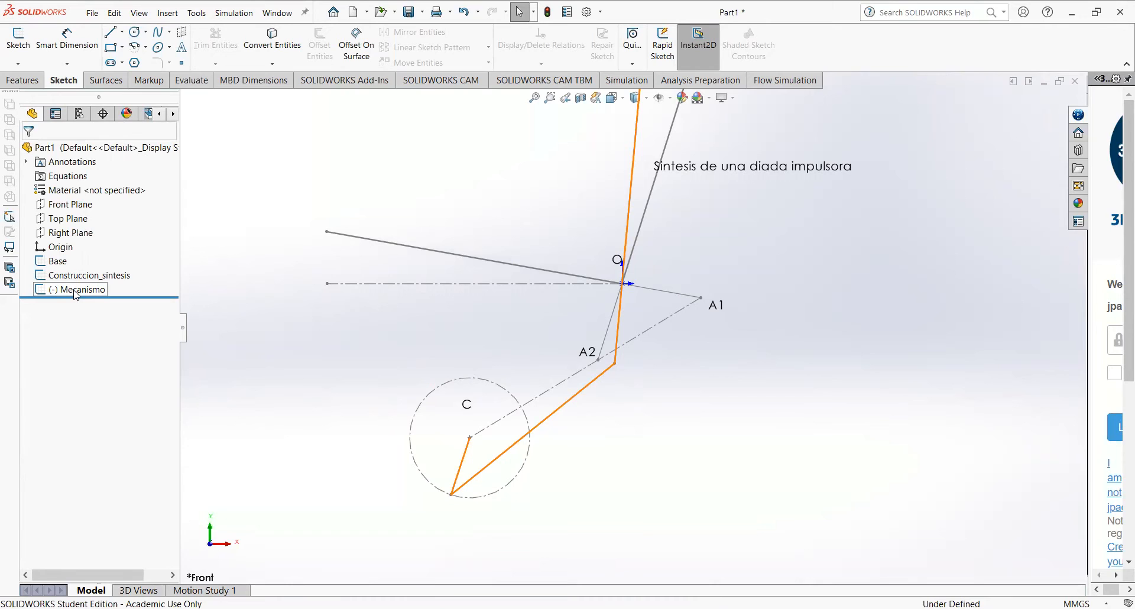
- Hide the Base and Construccion_sintesis sketches and turn the crank until the coupler-rocker joint lies at A1
left_click(58, 261)
left_click(67, 246)
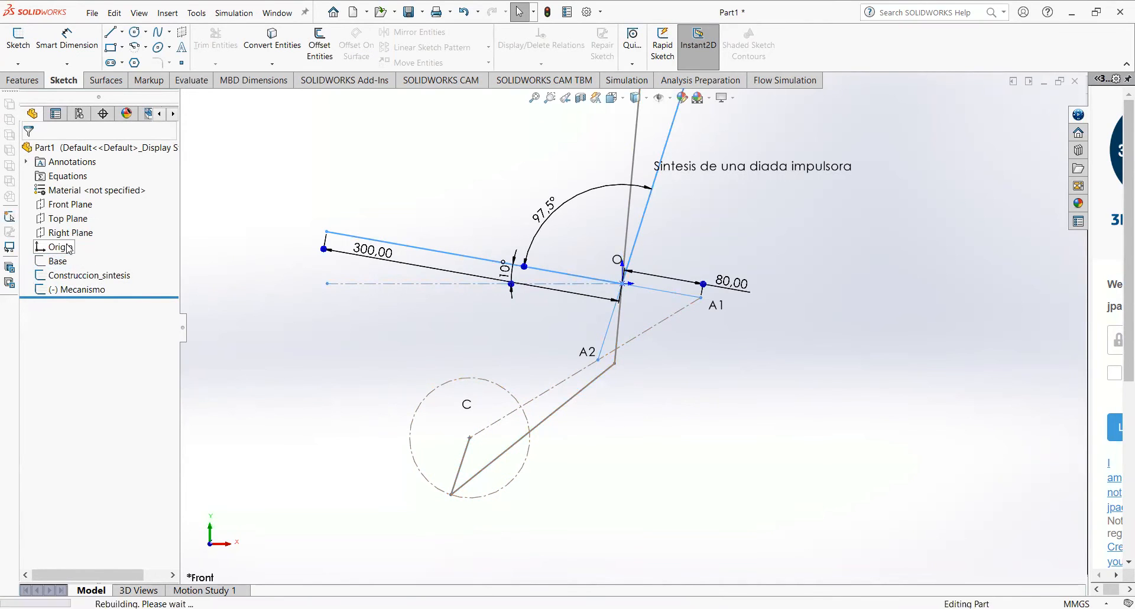
left_click(77, 275)
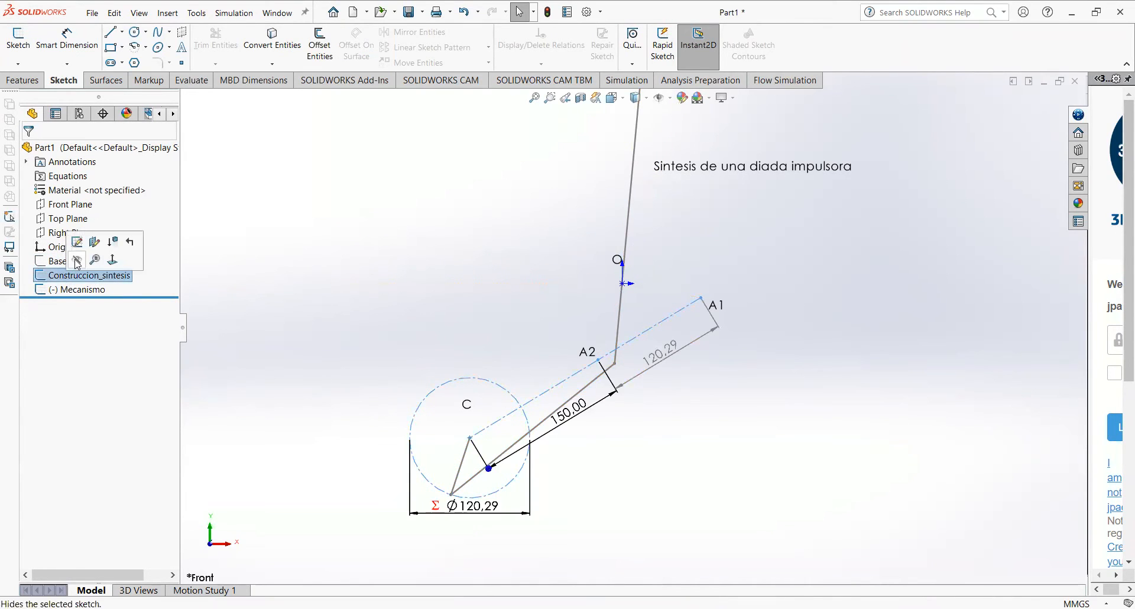
left_click(76, 260)
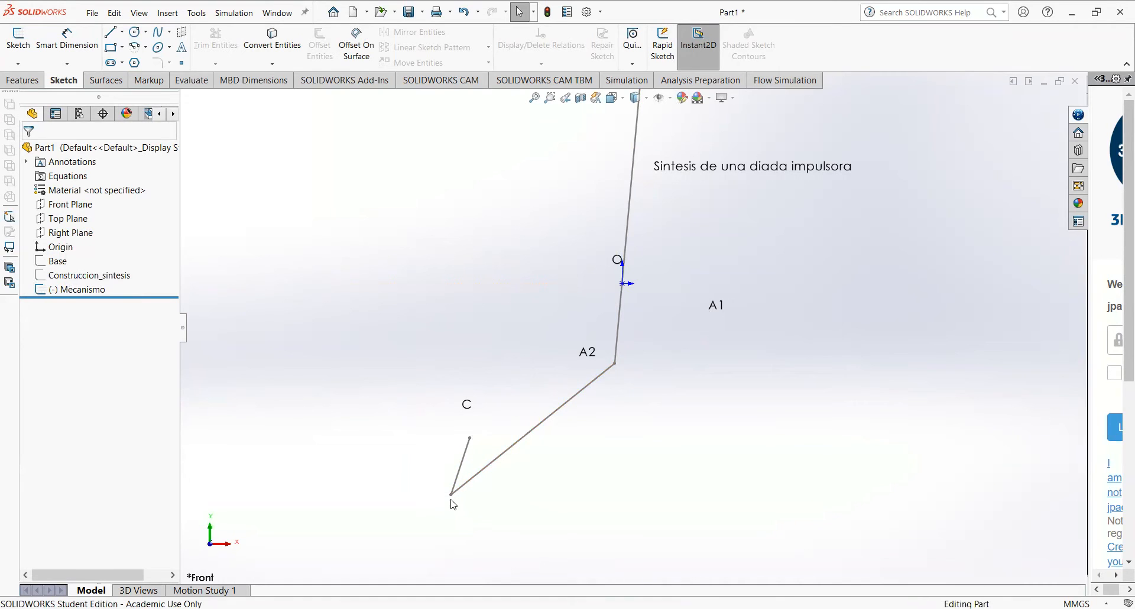
mouse_move(451, 501)
left_mouse_down()
mouse_move(499, 503)
mouse_move(564, 454)
mouse_move(520, 399)
mouse_move(433, 442)
mouse_move(528, 477)
mouse_move(531, 378)
mouse_move(451, 477)
mouse_move(567, 397)
mouse_move(471, 400)
mouse_move(545, 482)
mouse_move(494, 372)
mouse_move(455, 499)
mouse_move(534, 380)
mouse_move(428, 406)
mouse_move(504, 457)
mouse_move(482, 381)
mouse_move(418, 451)
mouse_move(530, 411)
mouse_move(471, 370)
mouse_move(412, 449)
mouse_move(492, 466)
mouse_move(516, 409)
mouse_move(429, 432)
mouse_move(507, 406)
mouse_move(519, 423)
mouse_move(528, 401)
left_mouse_up()
double_click(575, 436)
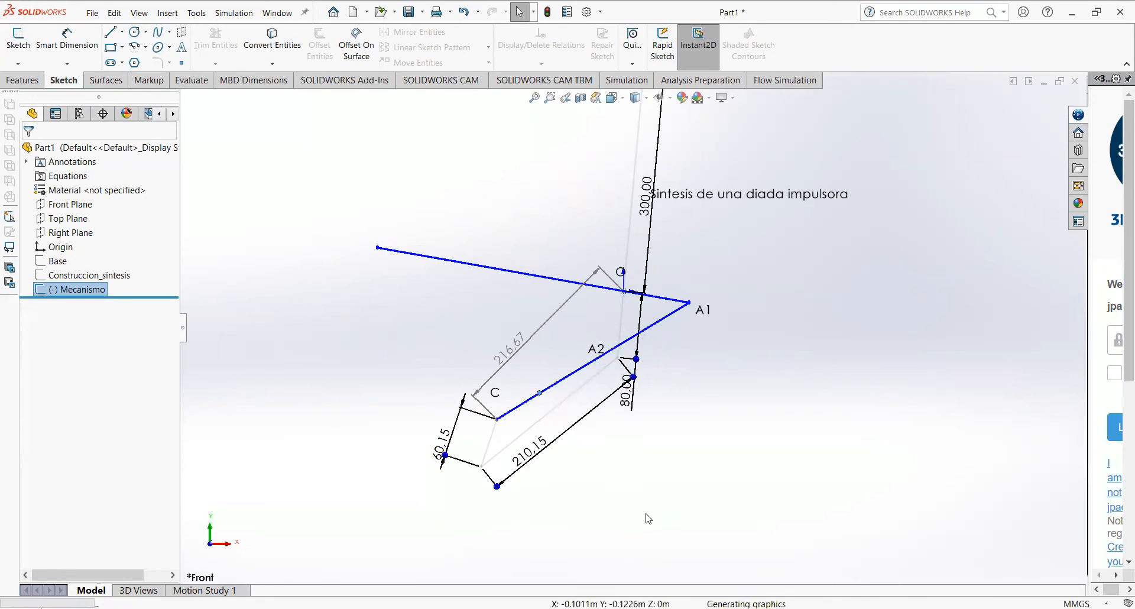
- Show the Base and Construccion_sintesis sketches again
right_click(56, 261)
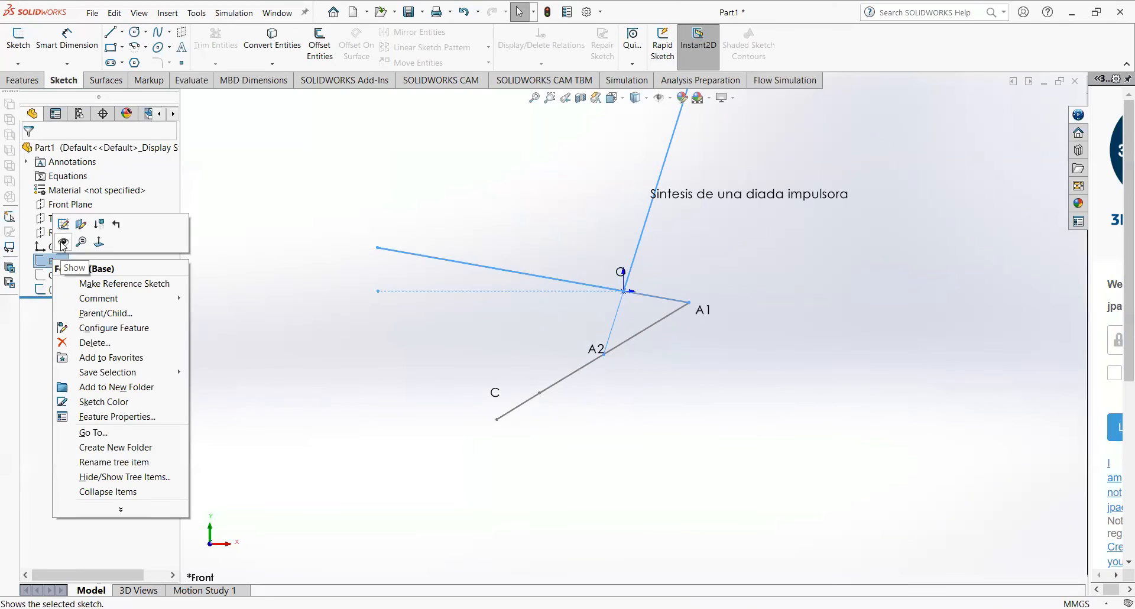
left_click(64, 246)
right_click(66, 275)
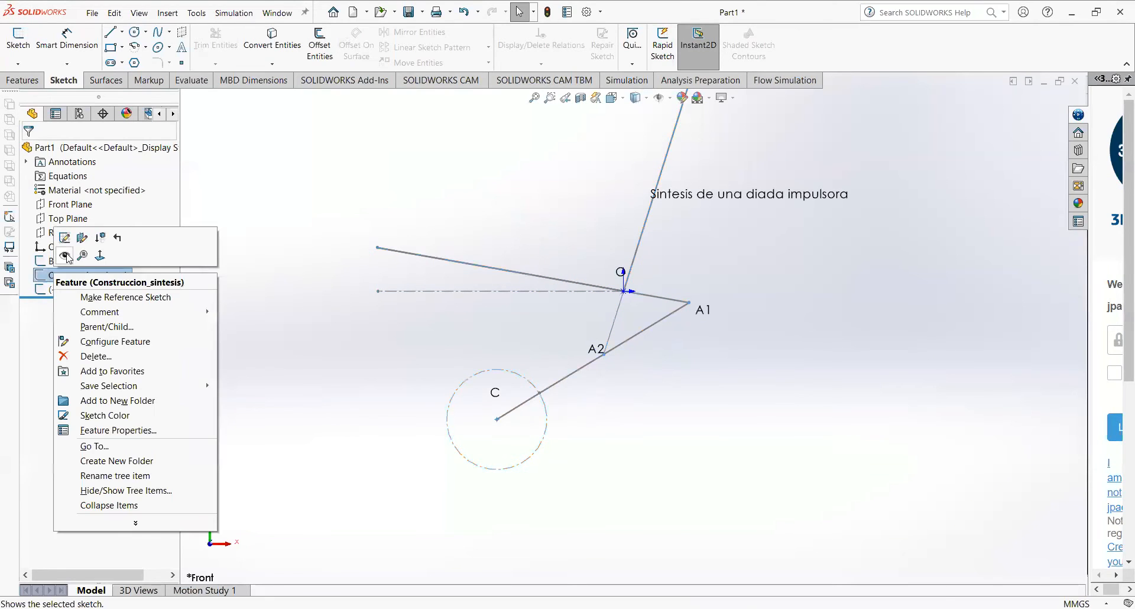
left_click(66, 258)
- Save the part in Documentos as sintesis_diada and close it
left_click(412, 11)
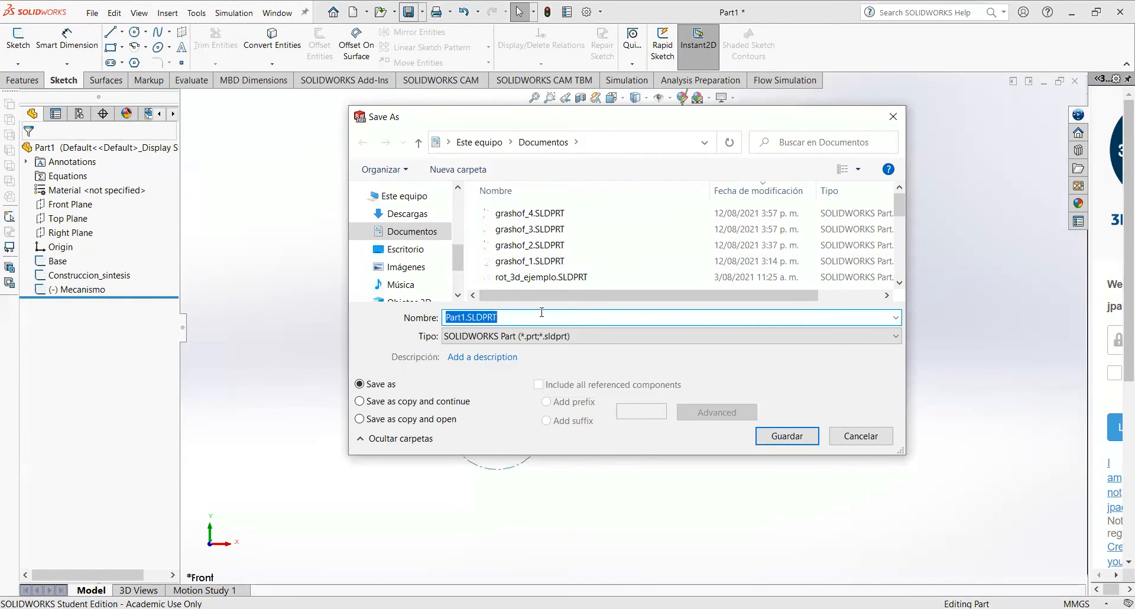
type("sintesis")
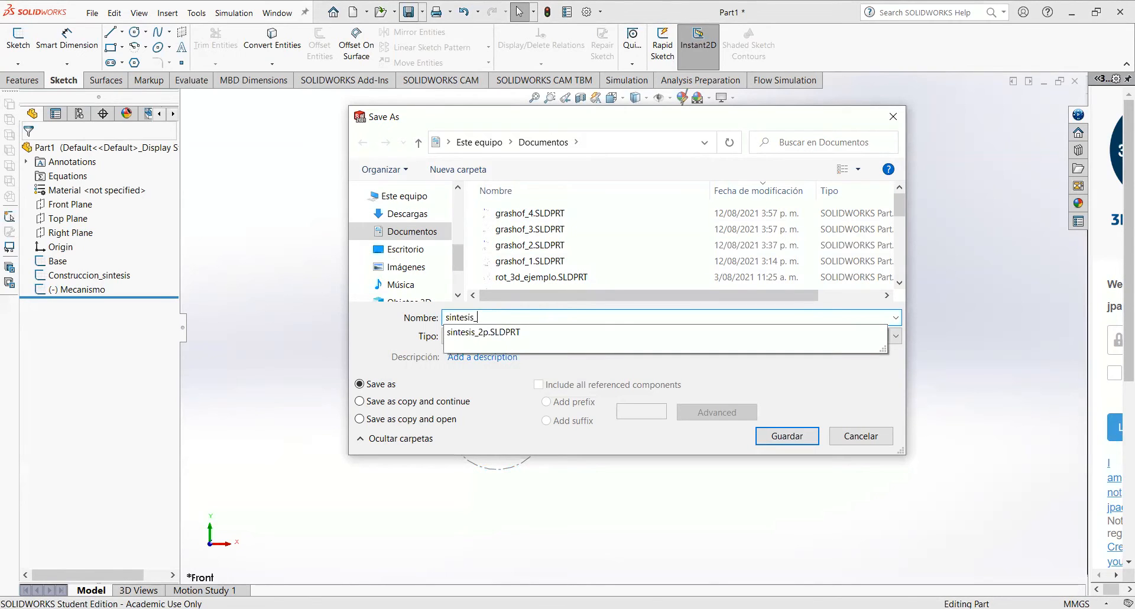
type("_diada")
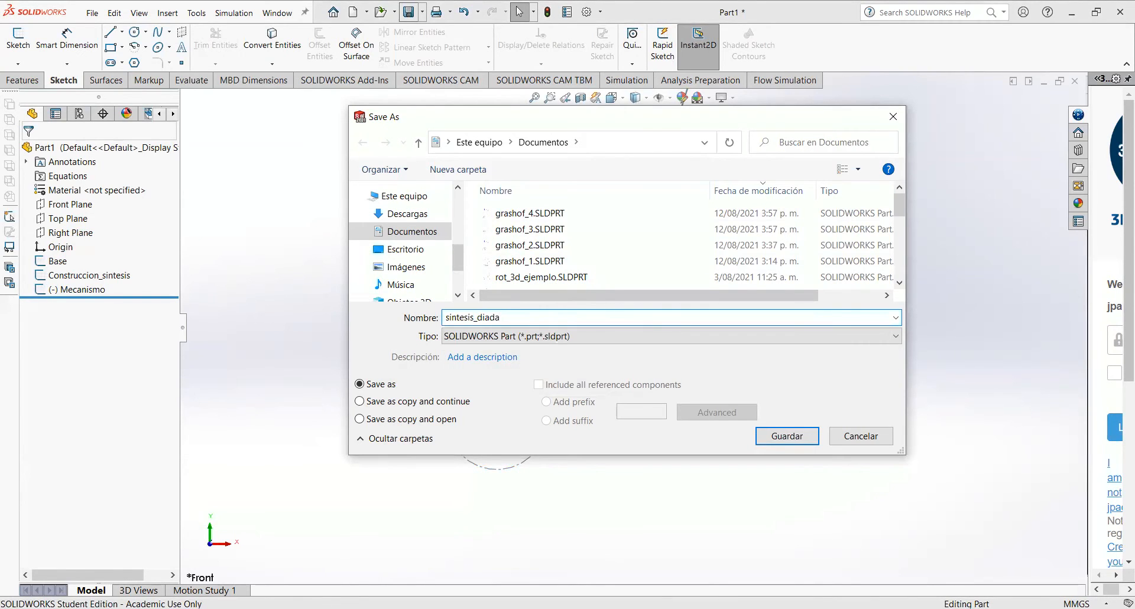
key("Return")
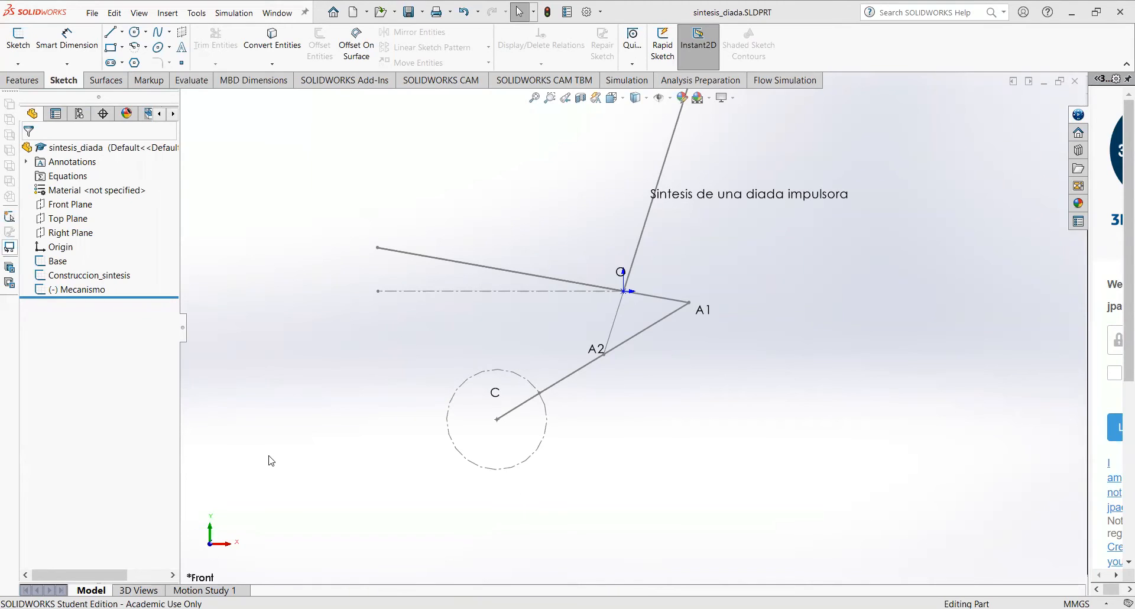
left_click(1077, 85)
- Create a new part document and set its unit system to MMGS
left_click(214, 11)
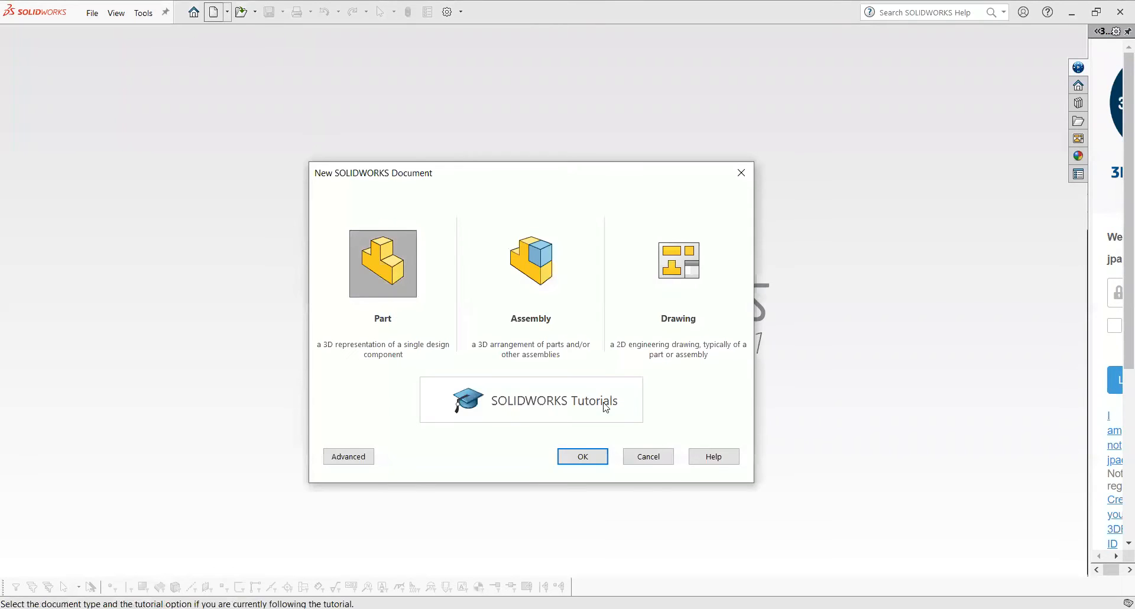
left_click(593, 463)
left_click(578, 332)
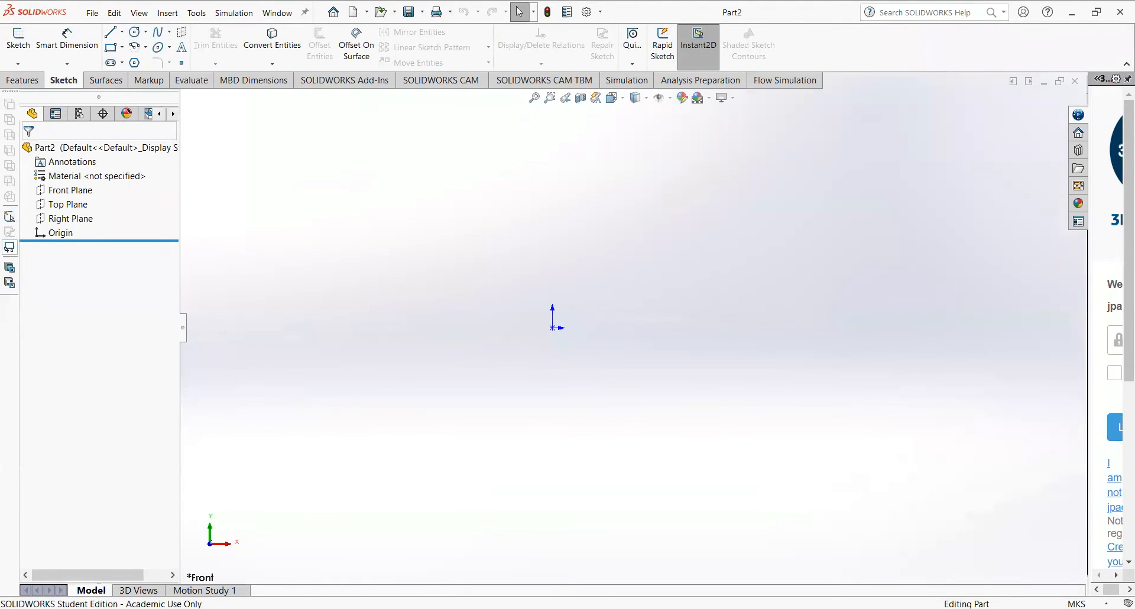
left_click(1077, 603)
left_click(1032, 553)
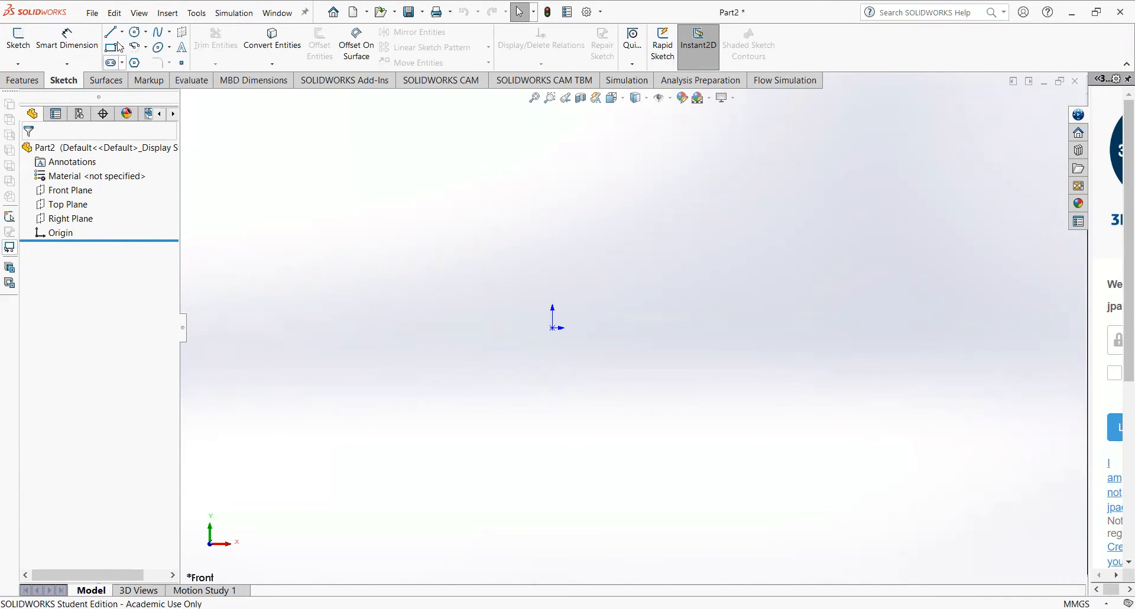
- Add a note reading "Sintesis de dos posiciones de Acoplador" above the origin
left_click(167, 13)
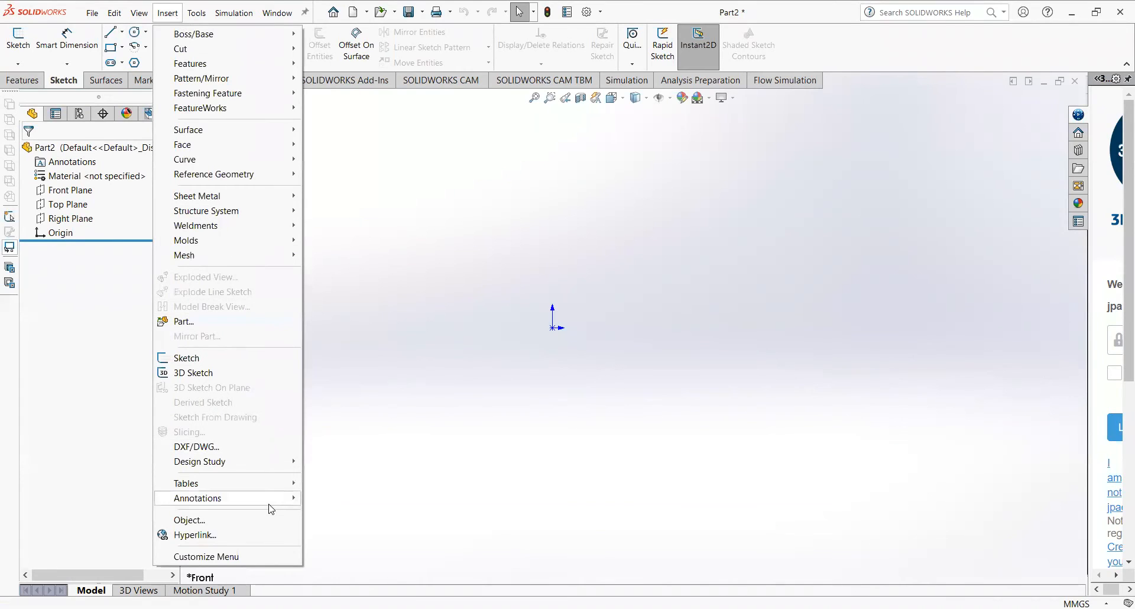
mouse_move(272, 500)
left_click(374, 323)
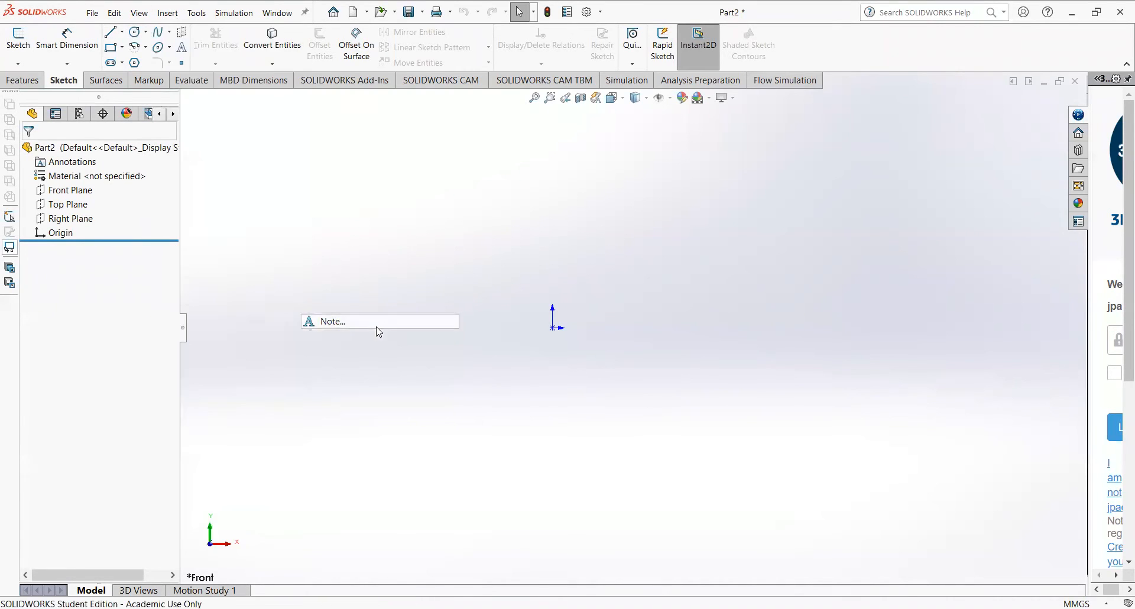
left_click(453, 134)
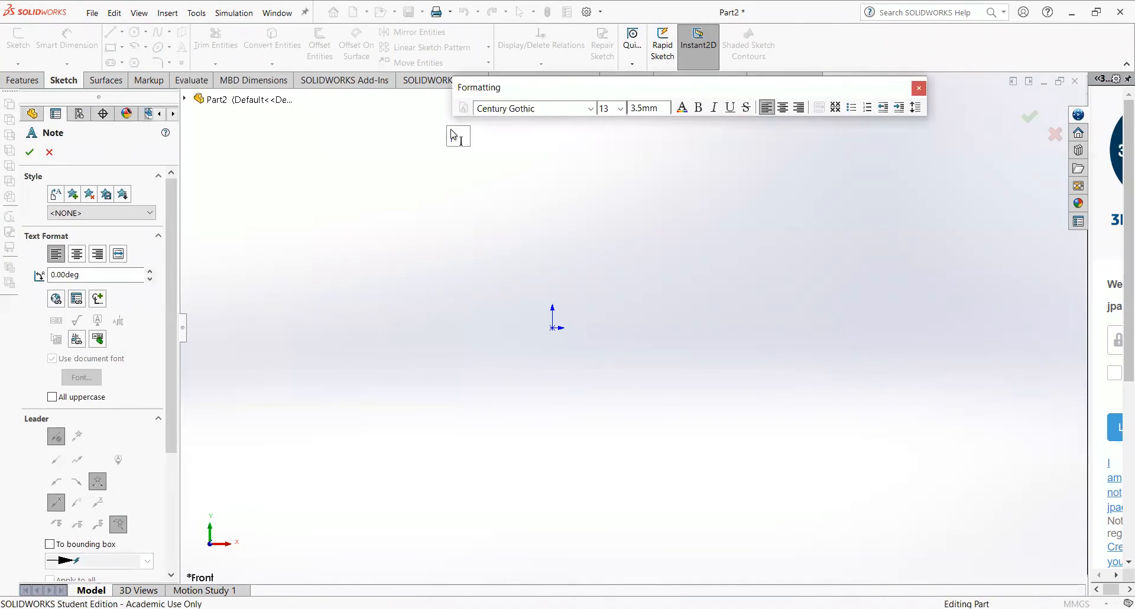
type("Sintesis de dos po")
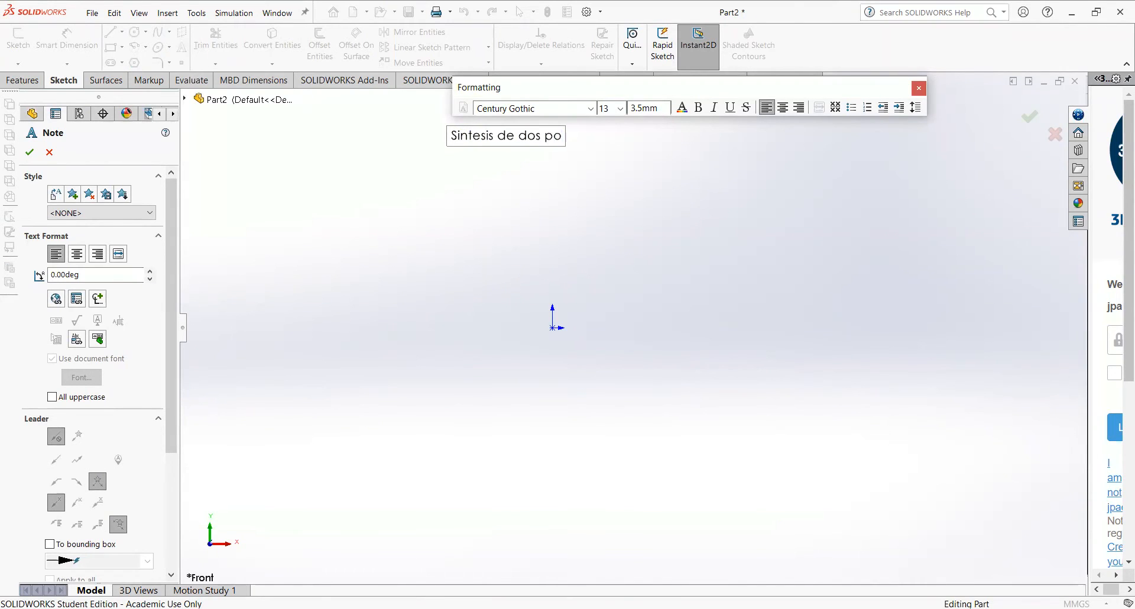
type("siciones de ")
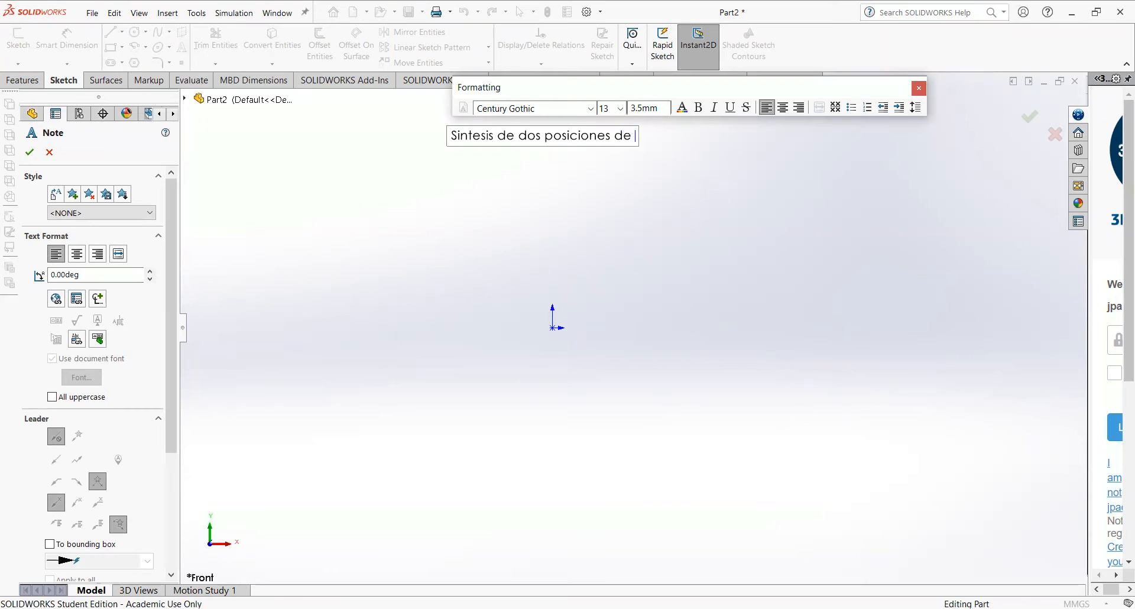
type("Acoplador")
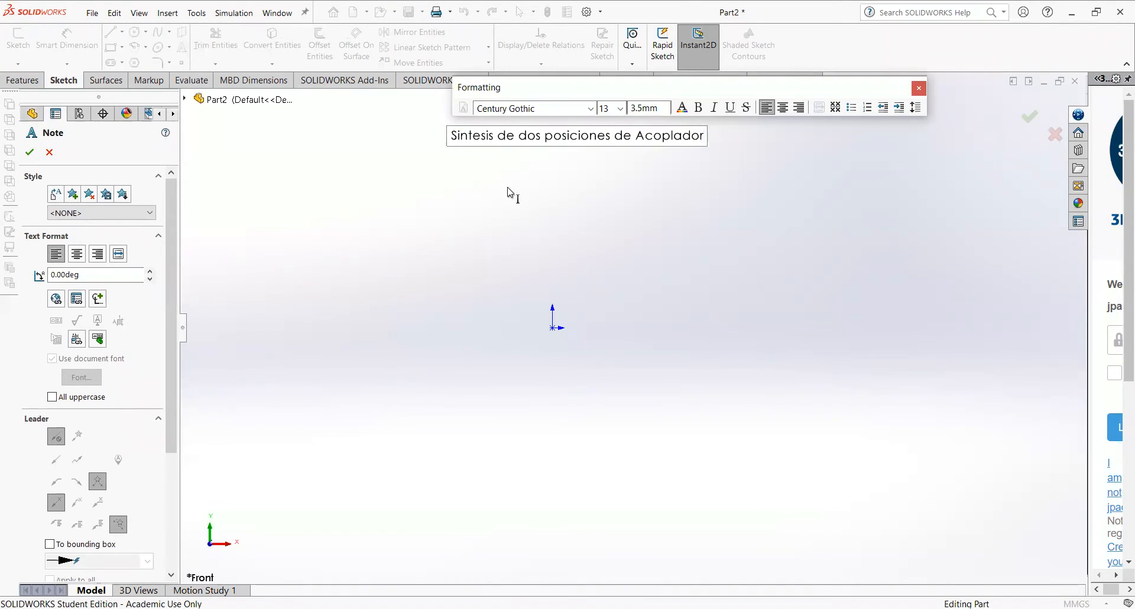
left_click(551, 195)
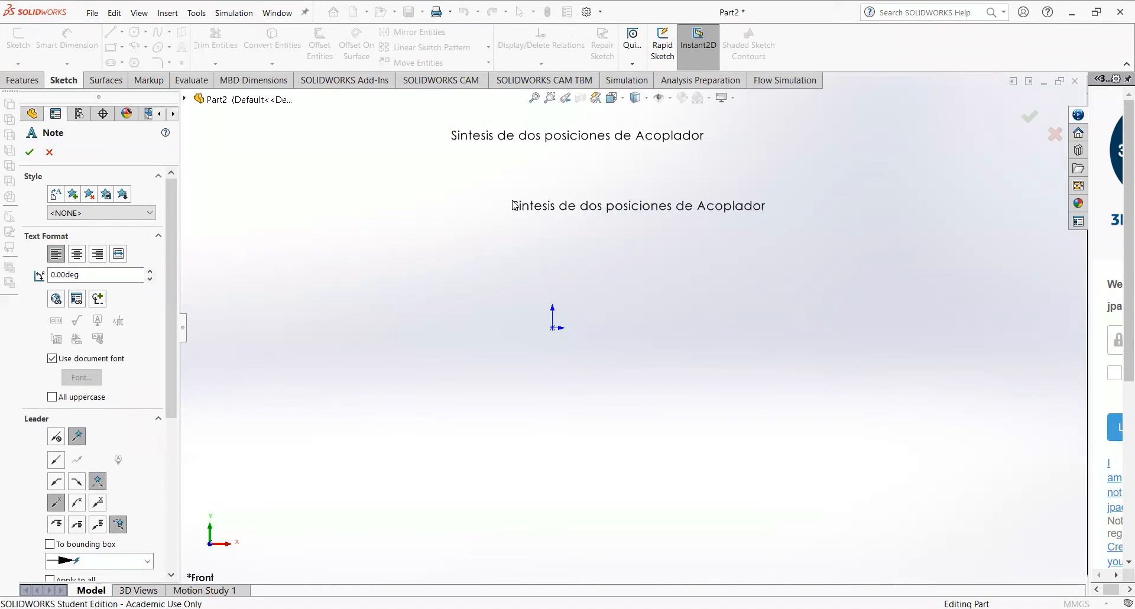
key("Escape")
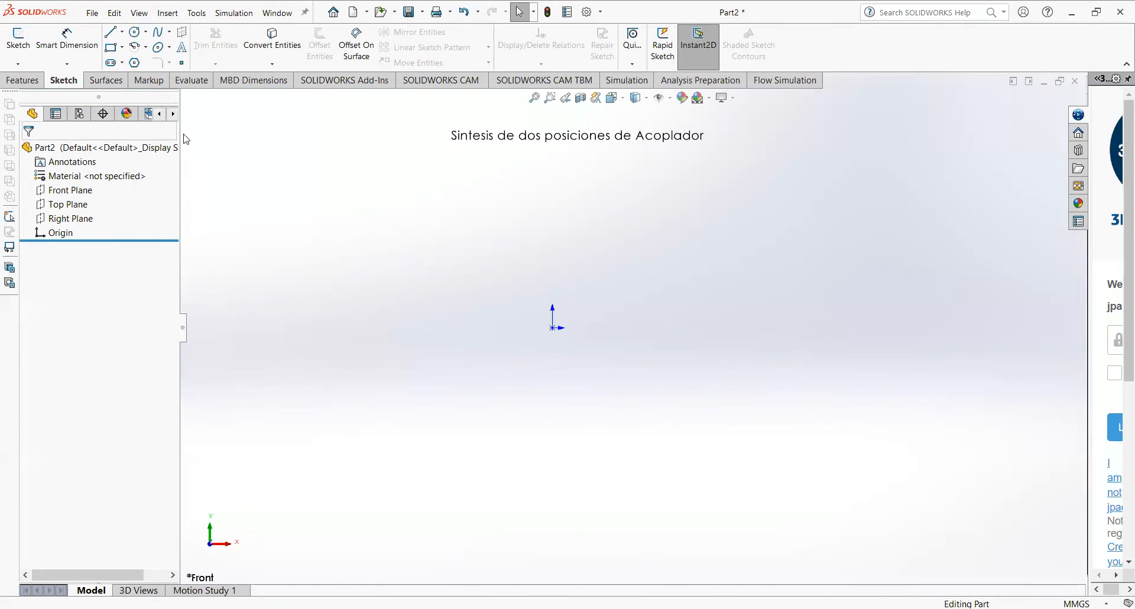
- Sketch a corner rectangle about 45 mm tall on the front plane, starting at the origin and extending up and to the right
left_click(111, 46)
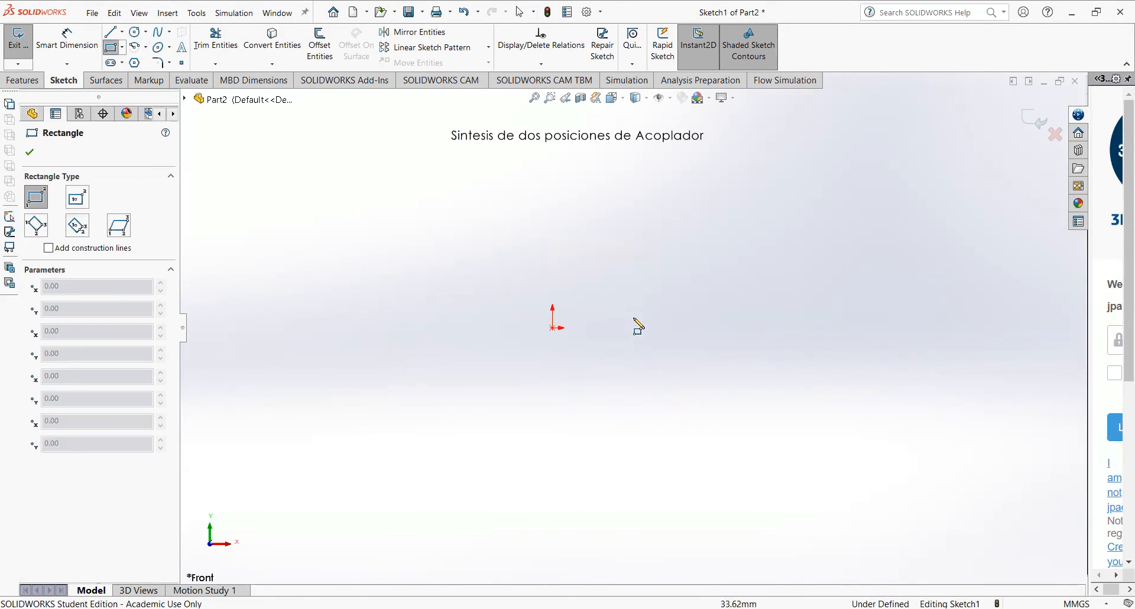
mouse_move(552, 327)
left_mouse_down()
mouse_move(628, 281)
mouse_move(631, 220)
left_mouse_up()
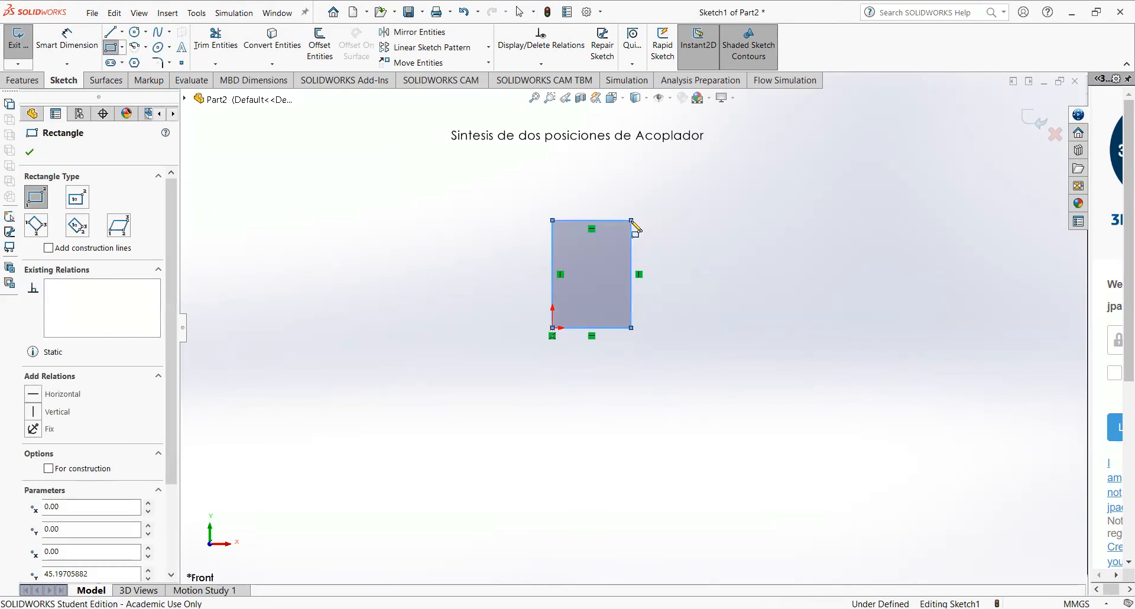
- Dimension the rectangle at the origin to 40 mm wide and 60 mm high
key("Escape")
left_click(70, 37)
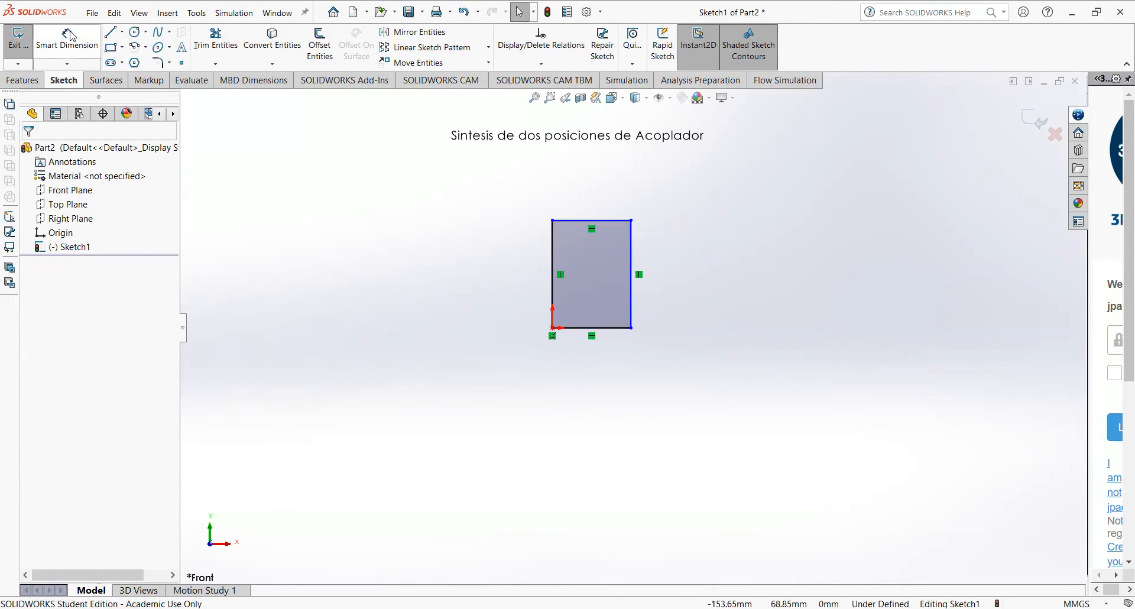
left_click(605, 335)
left_click(599, 369)
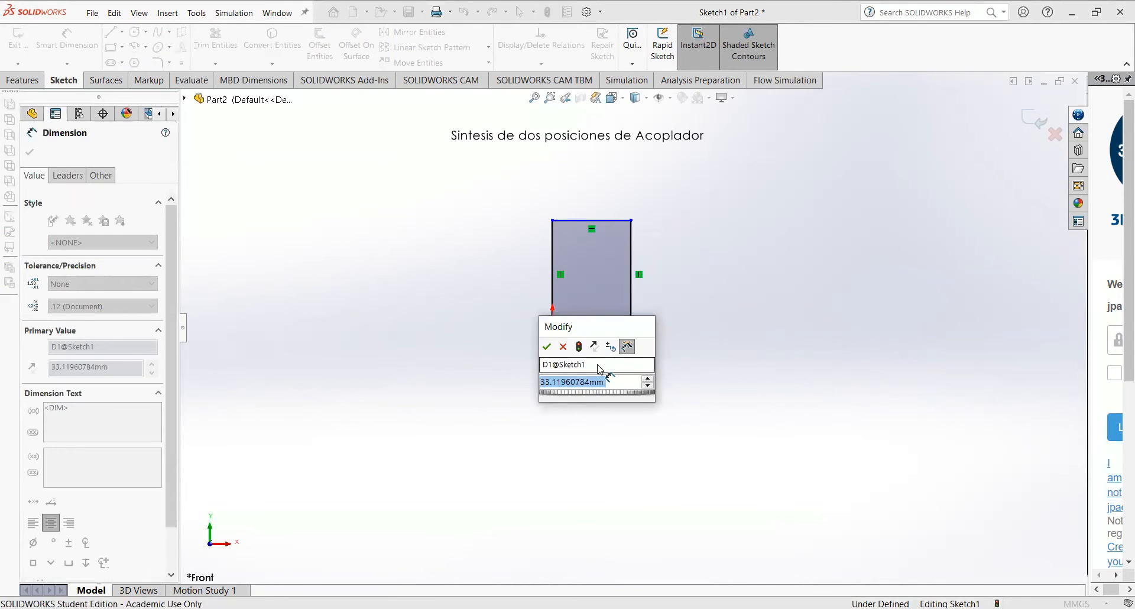
type("40")
key("Return")
left_click(632, 312)
left_click(689, 300)
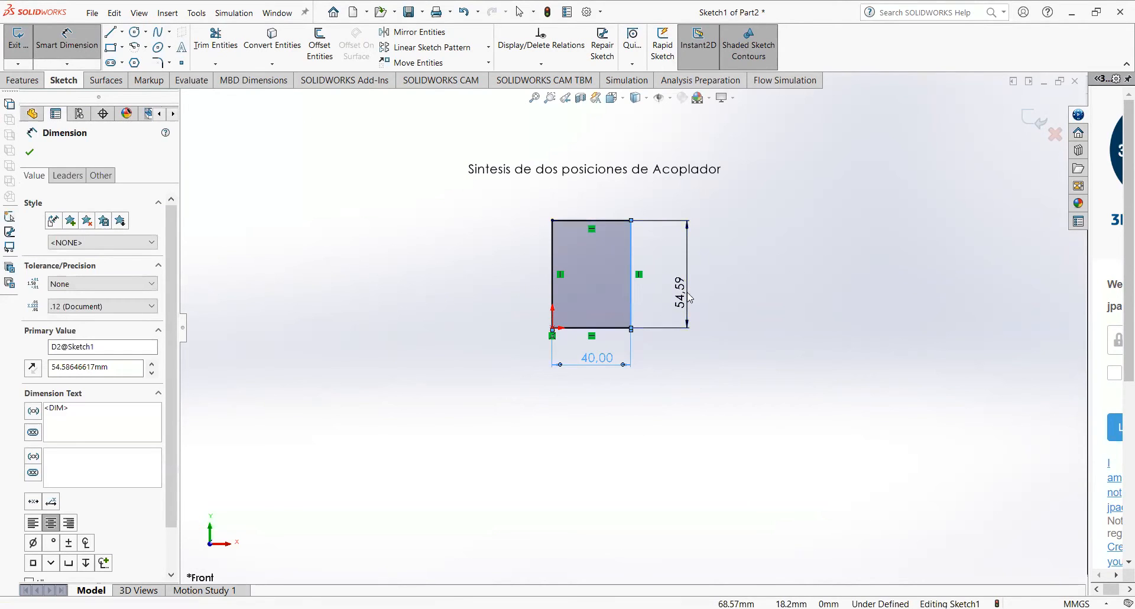
type("60")
key("Return")
left_click(728, 298)
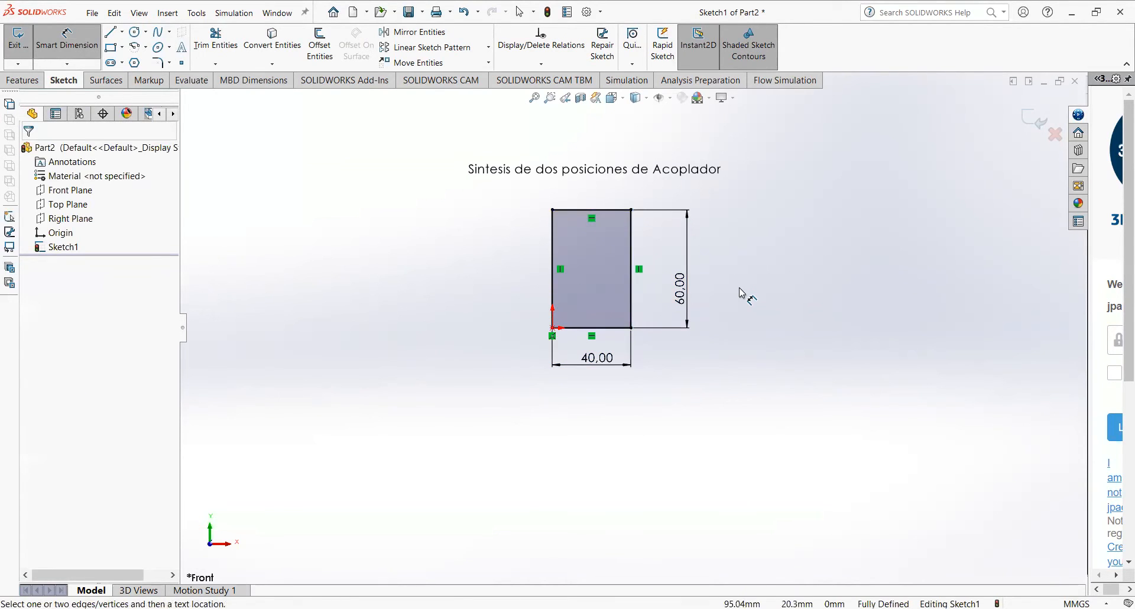
- Move the title note higher and slightly to the right, leaving clear space above the dimensioned rectangle
scroll(733, 287, "up", 5)
scroll(715, 286, "down", 2)
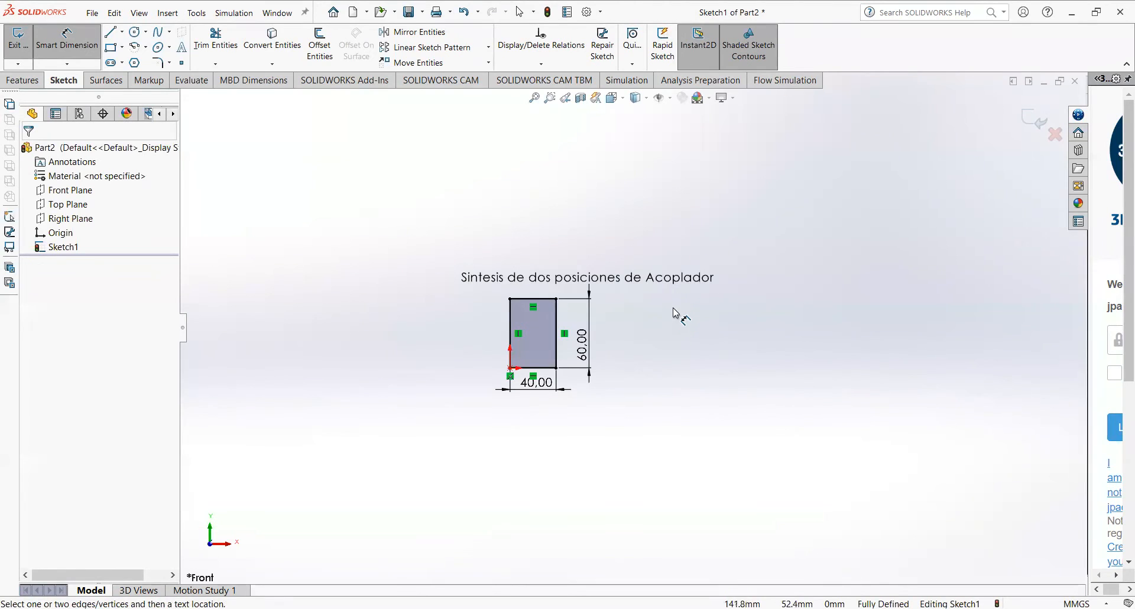
key("Escape")
left_click_drag(656, 276, 717, 149)
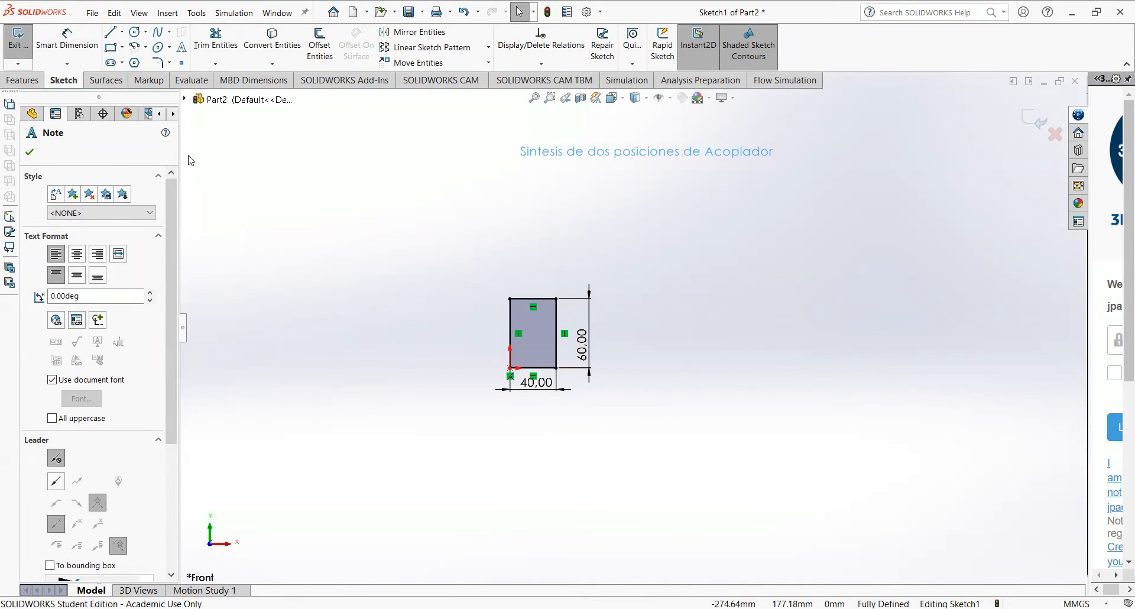
- Sketch a tilted 3 Point Center Rectangle of about 51 by 114 mm, up and to the left of the first rectangle
left_click(123, 48)
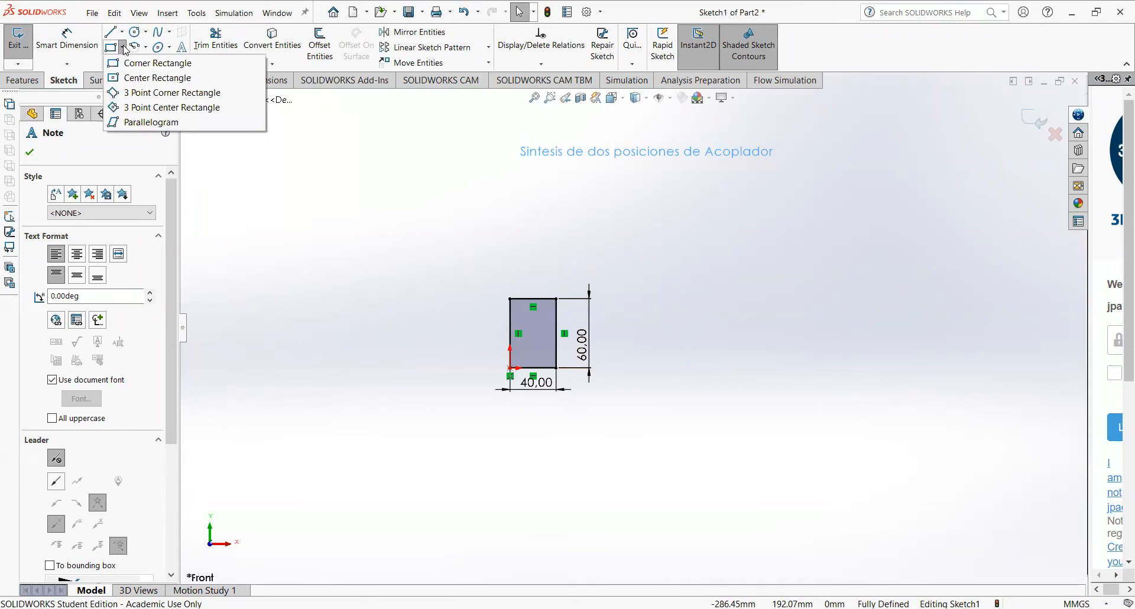
left_click(150, 108)
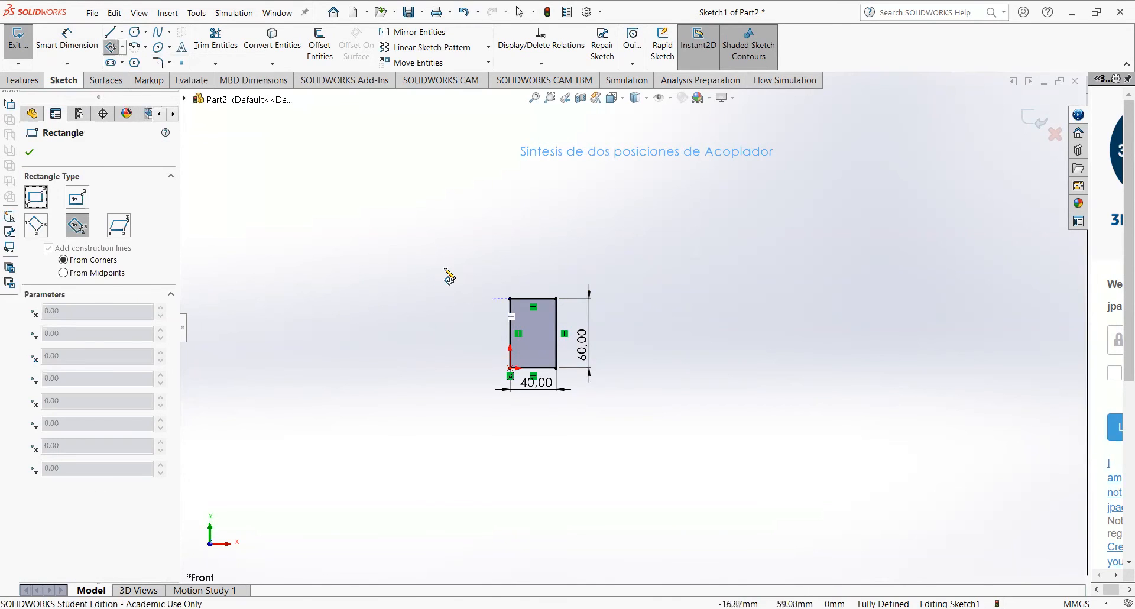
left_click(376, 222)
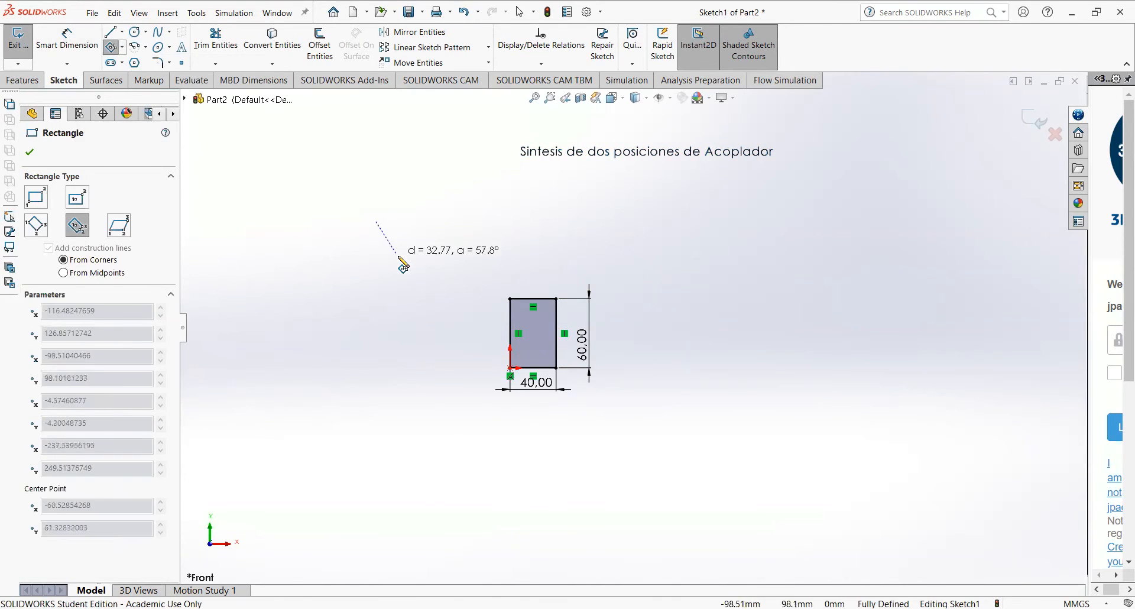
left_click(413, 276)
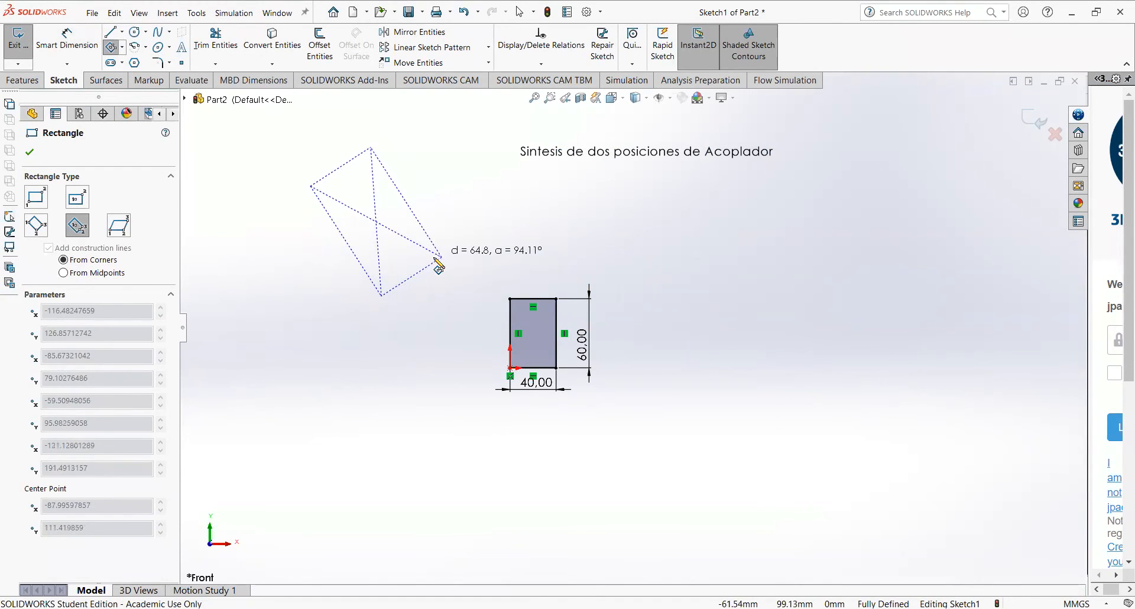
left_click(435, 259)
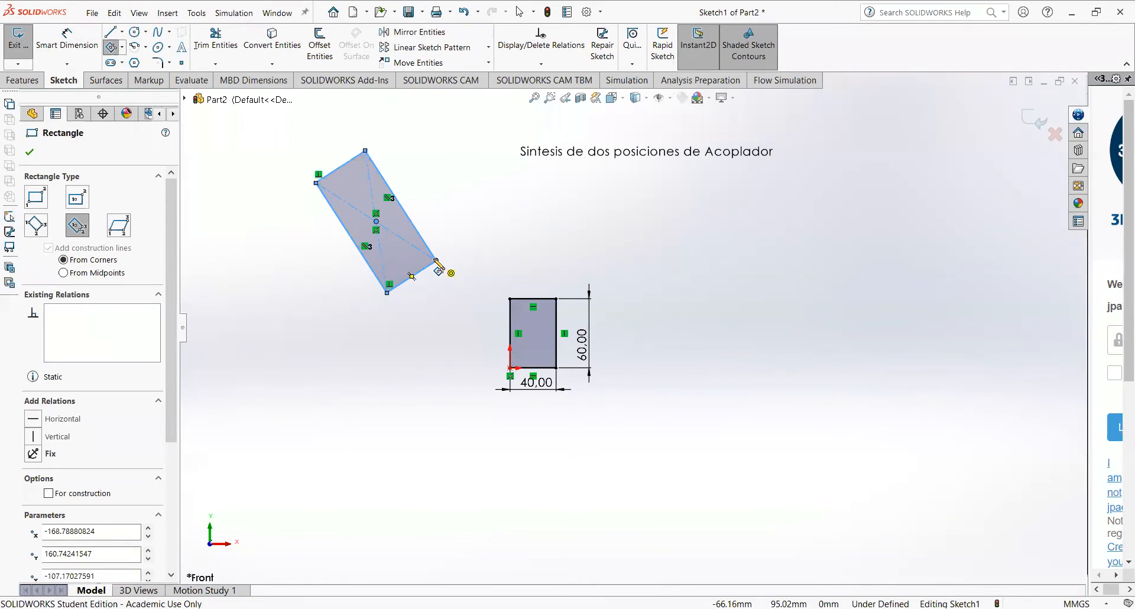
key("Escape")
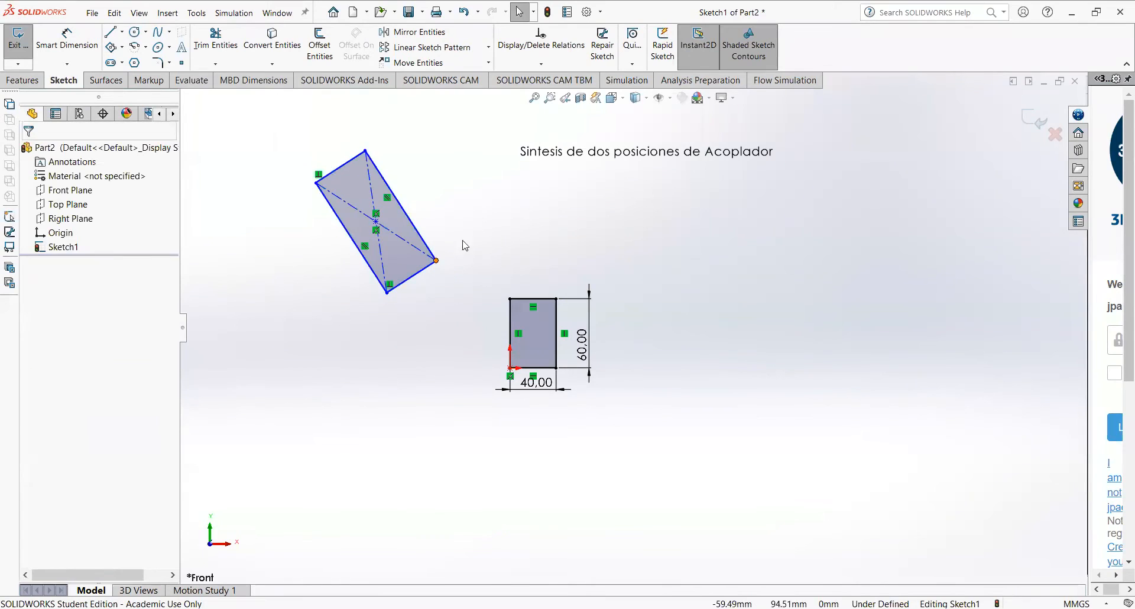
- Dimension the tilted rectangle's lower short side with an equation linking it to the first rectangle's width, "D1@Sketch1"
left_click(79, 42)
left_click(419, 273)
left_click(426, 297)
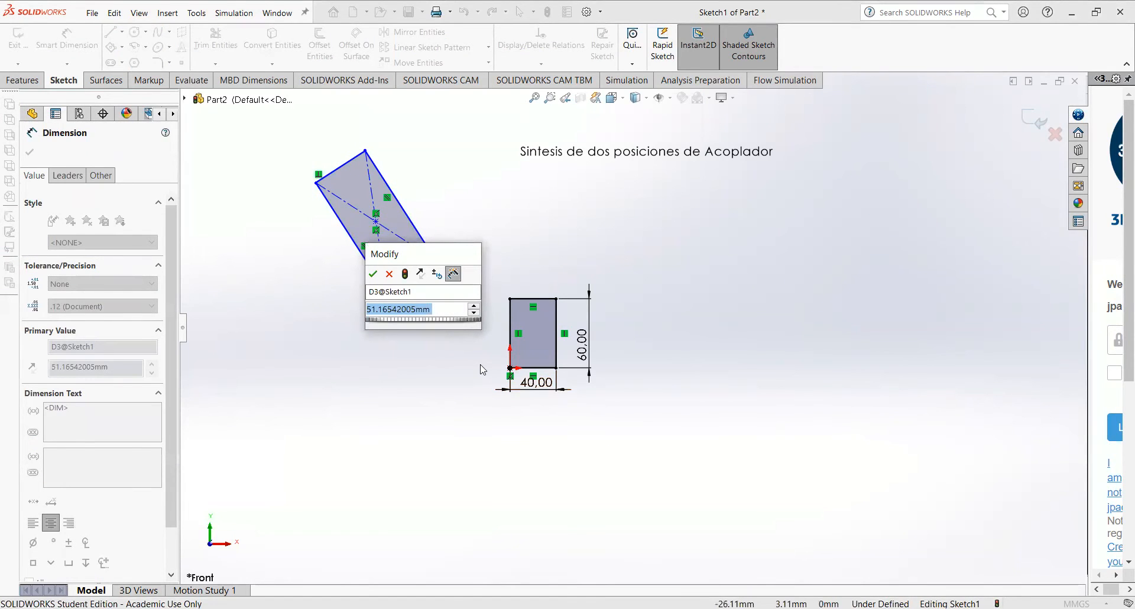
type("=")
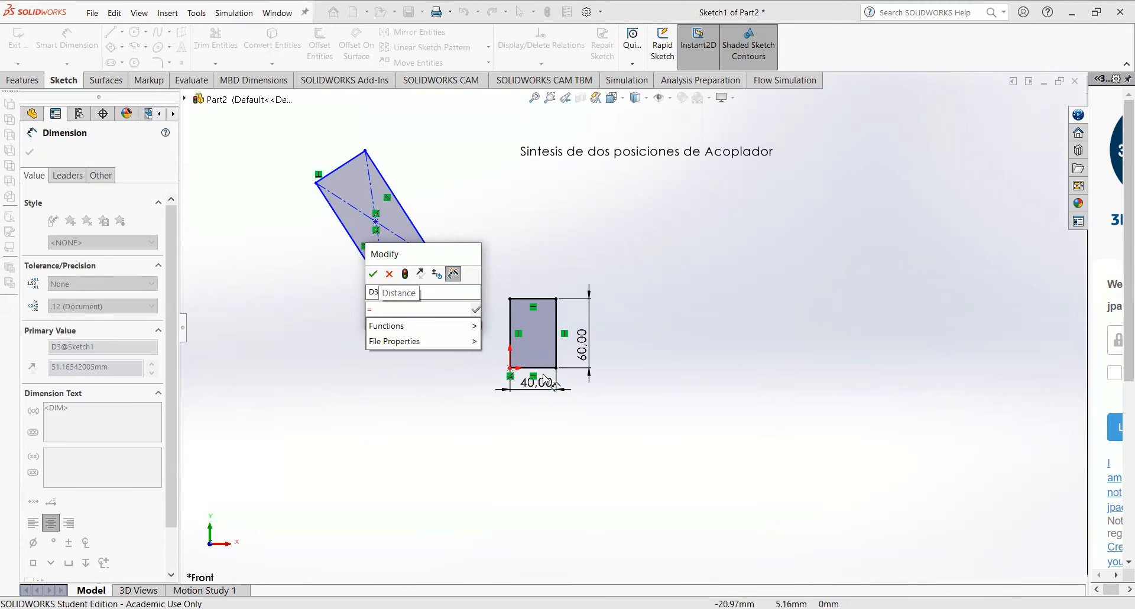
left_click(536, 382)
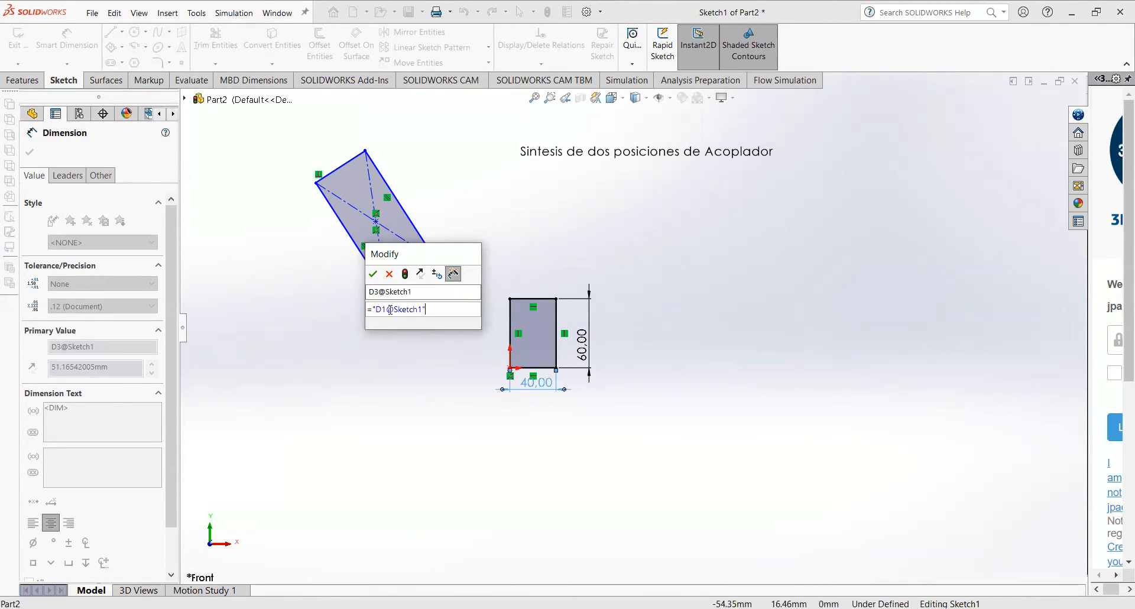
left_click(379, 279)
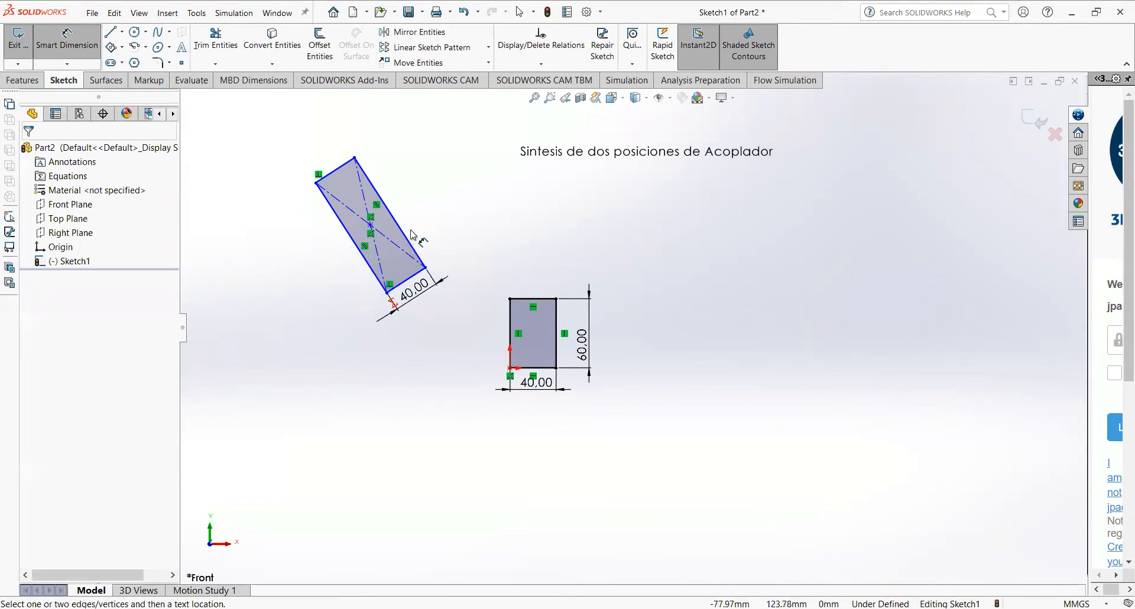
left_click(411, 243)
left_click(426, 215)
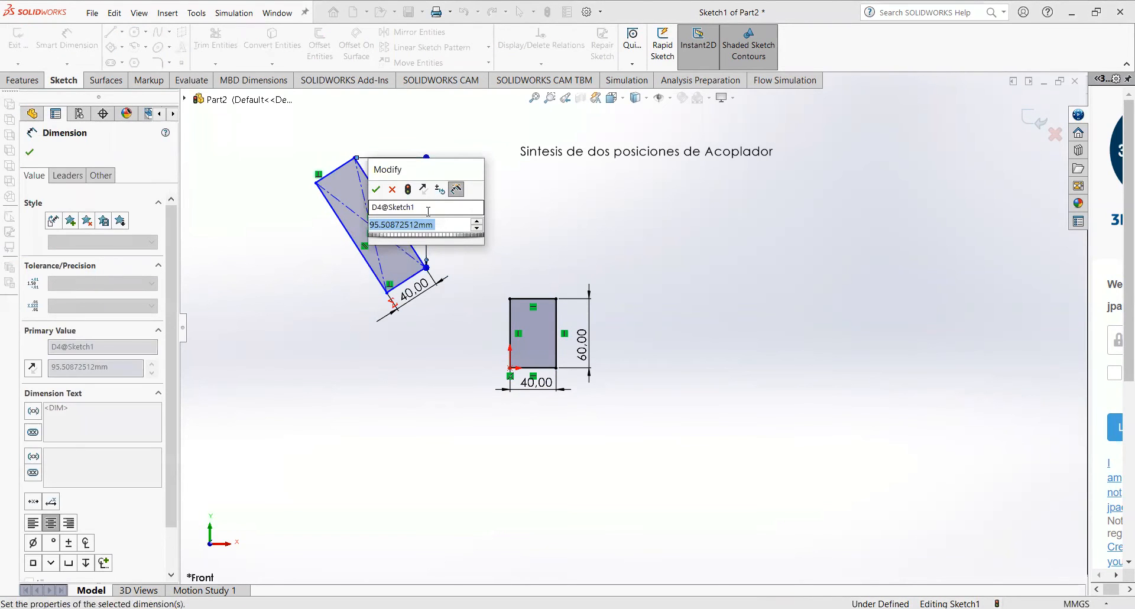
key("Return")
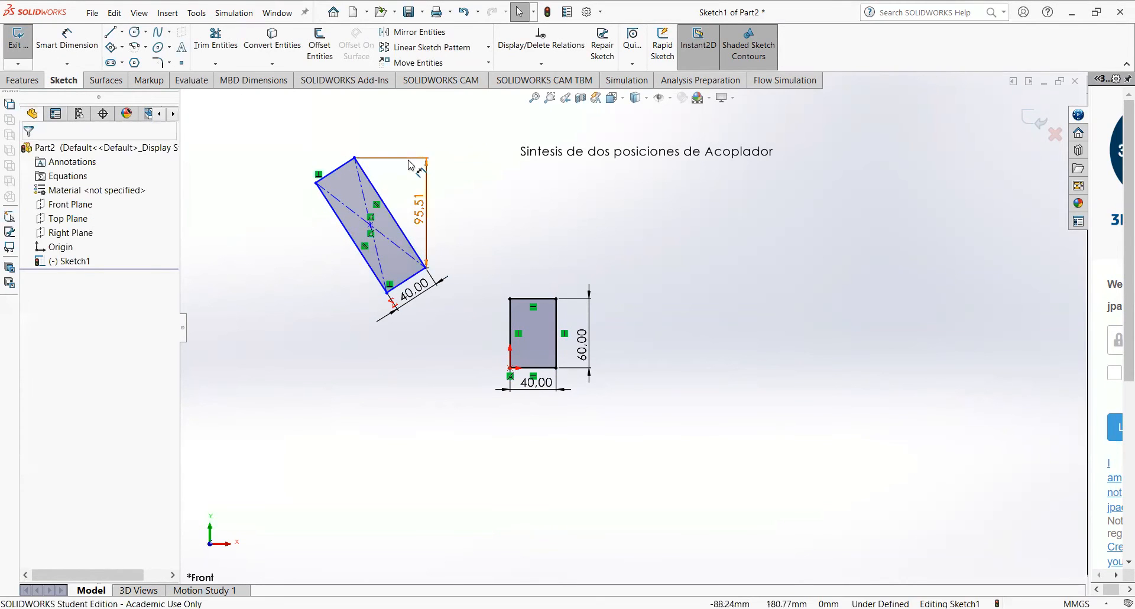
left_click(408, 158)
key("Delete")
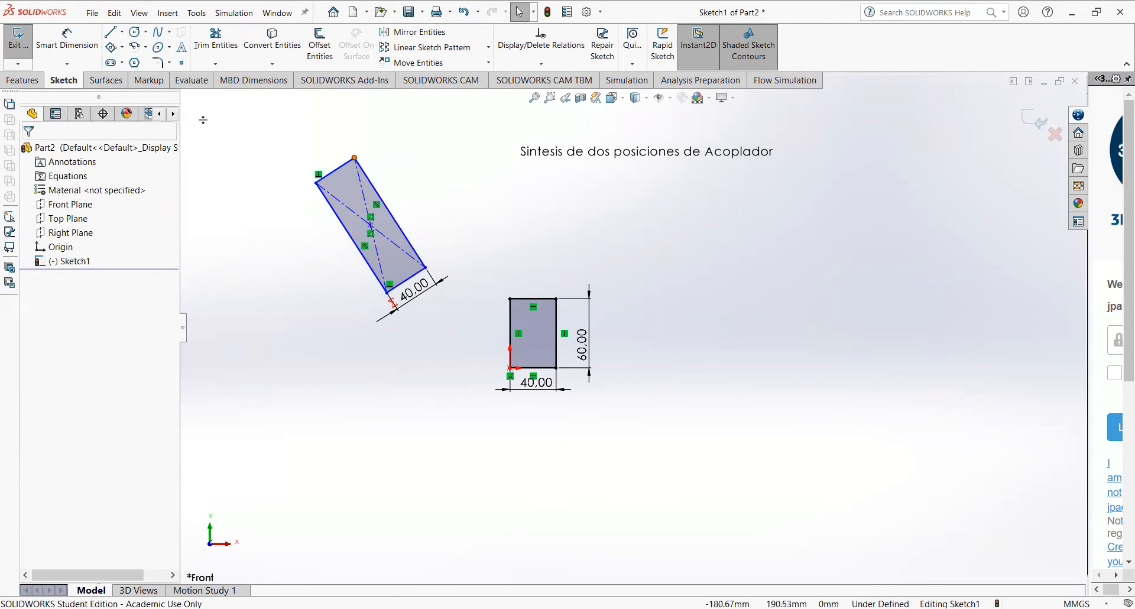
- Dimension the tilted rectangle's long side with an equation linking it to the first rectangle's height, "D2@Sketch1"
left_click(67, 38)
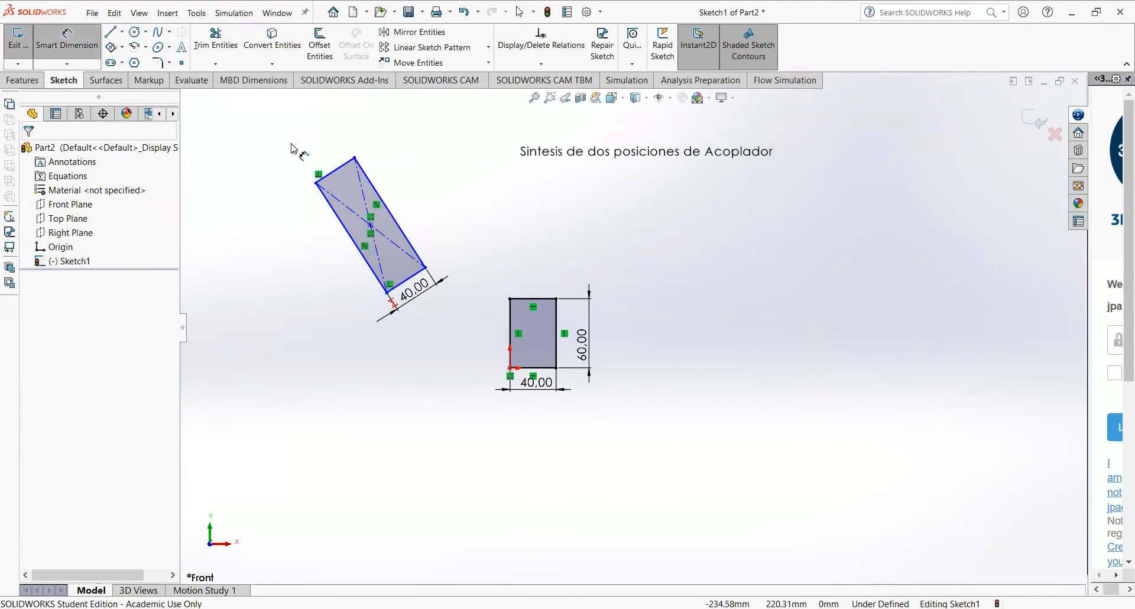
left_click(393, 218)
left_click(402, 198)
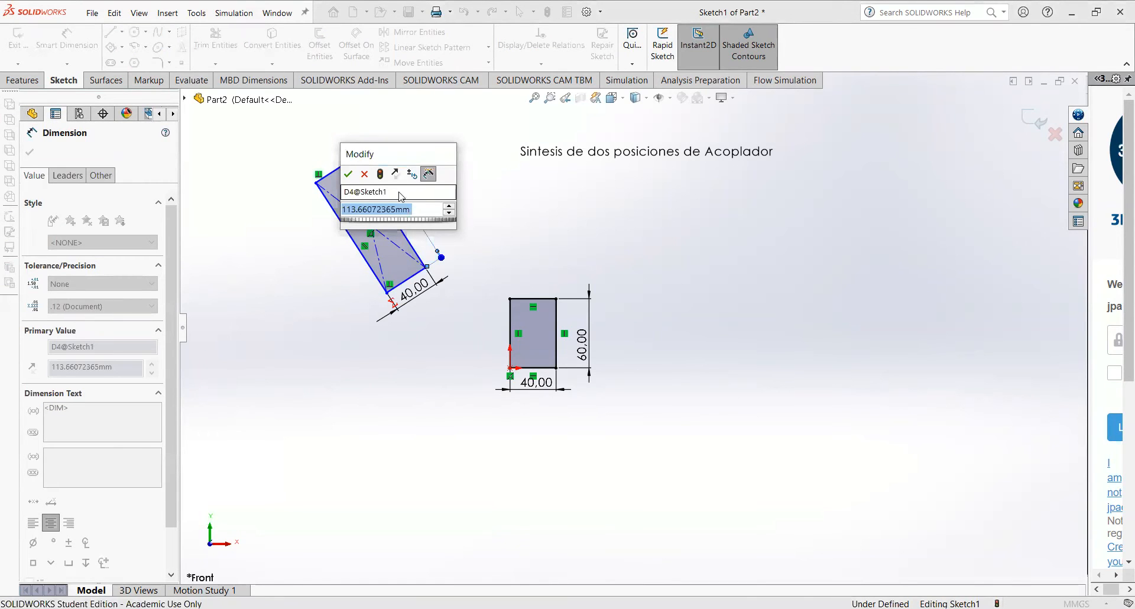
type("=")
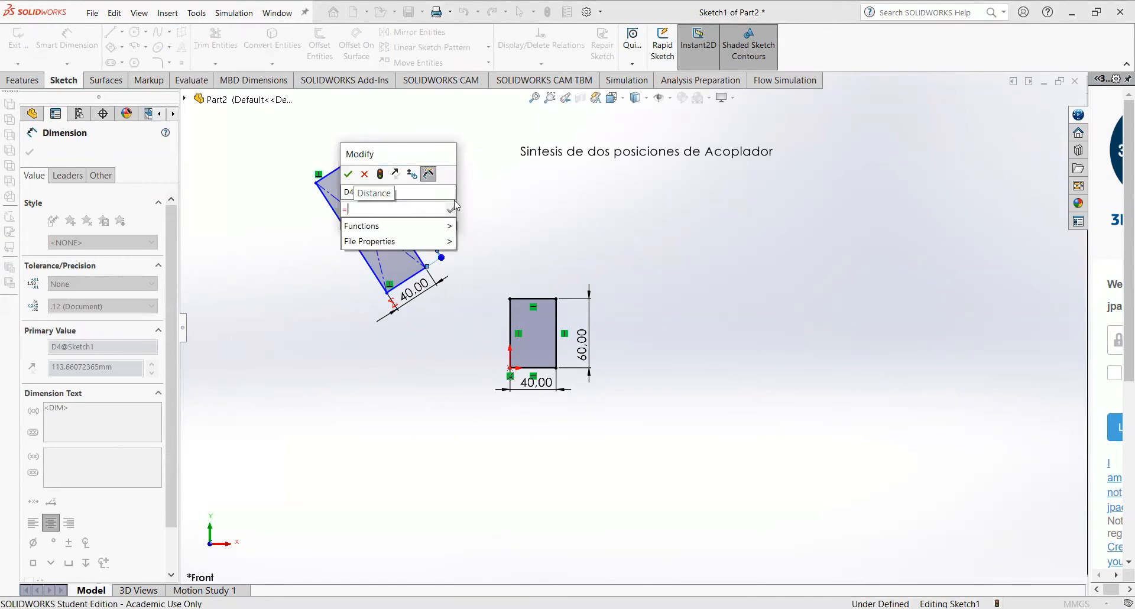
left_click(582, 350)
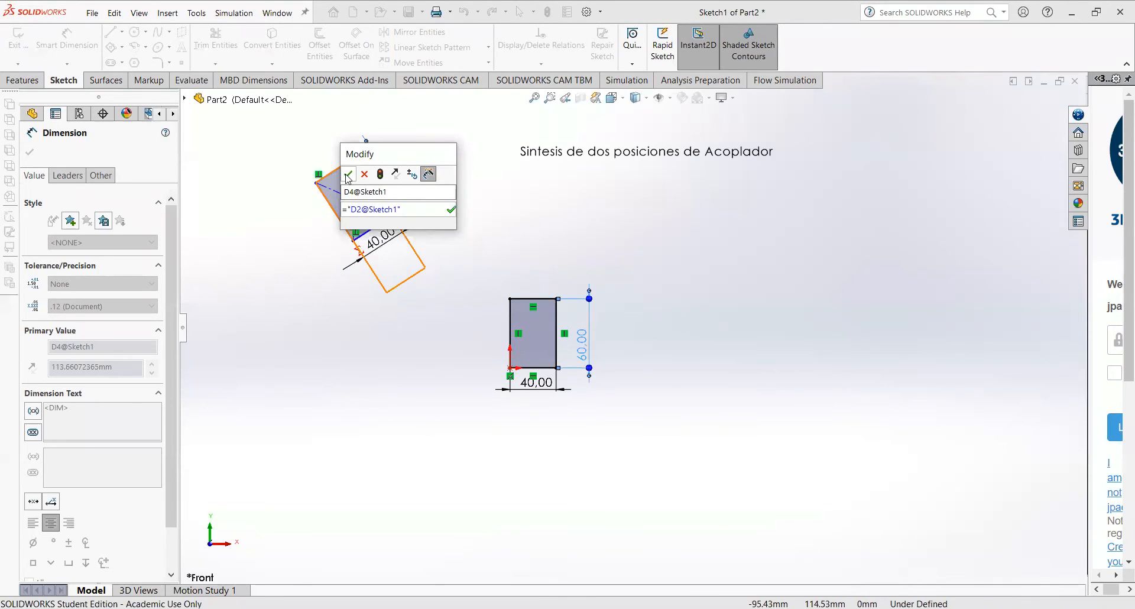
left_click(451, 209)
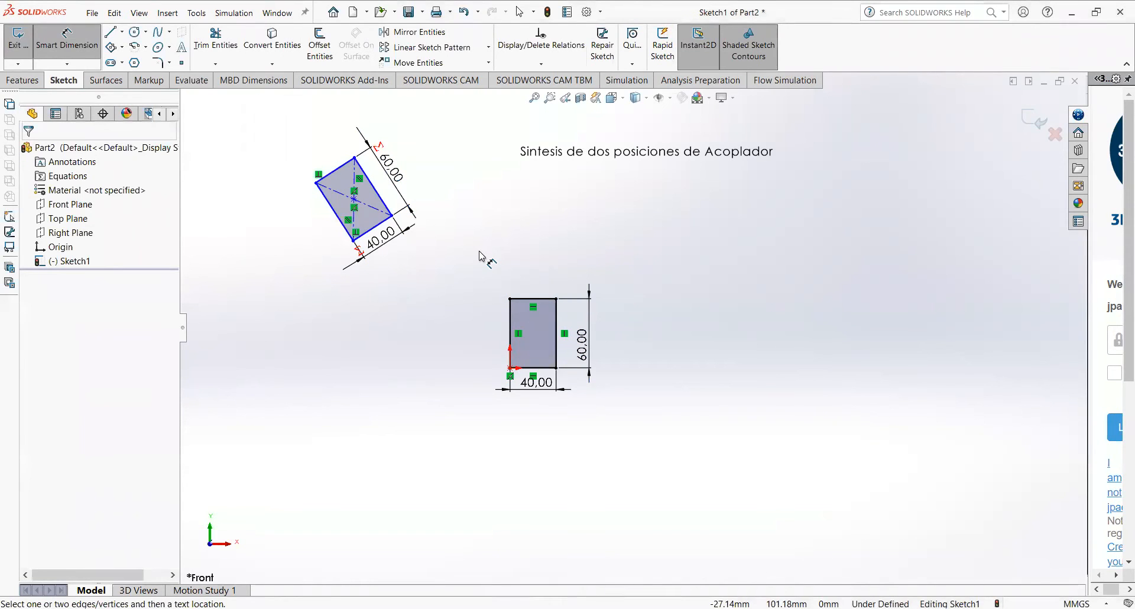
key("Escape")
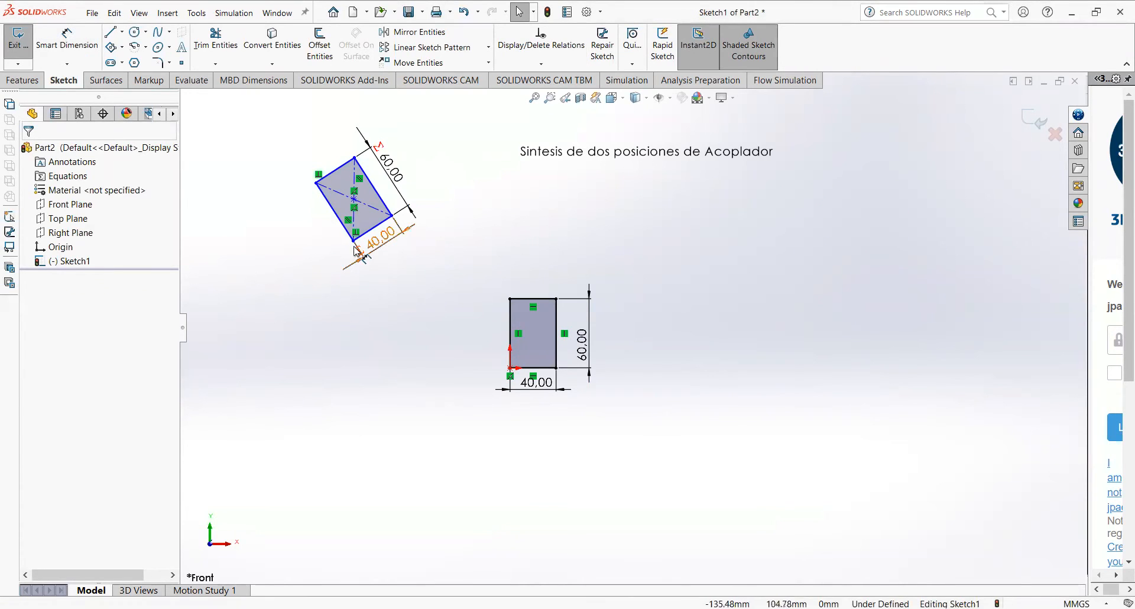
- Reposition and rotate the tilted rectangle so its long sides slope gently down toward the first rectangle
left_click_drag(356, 245, 389, 256)
left_click(292, 261)
left_click(451, 328)
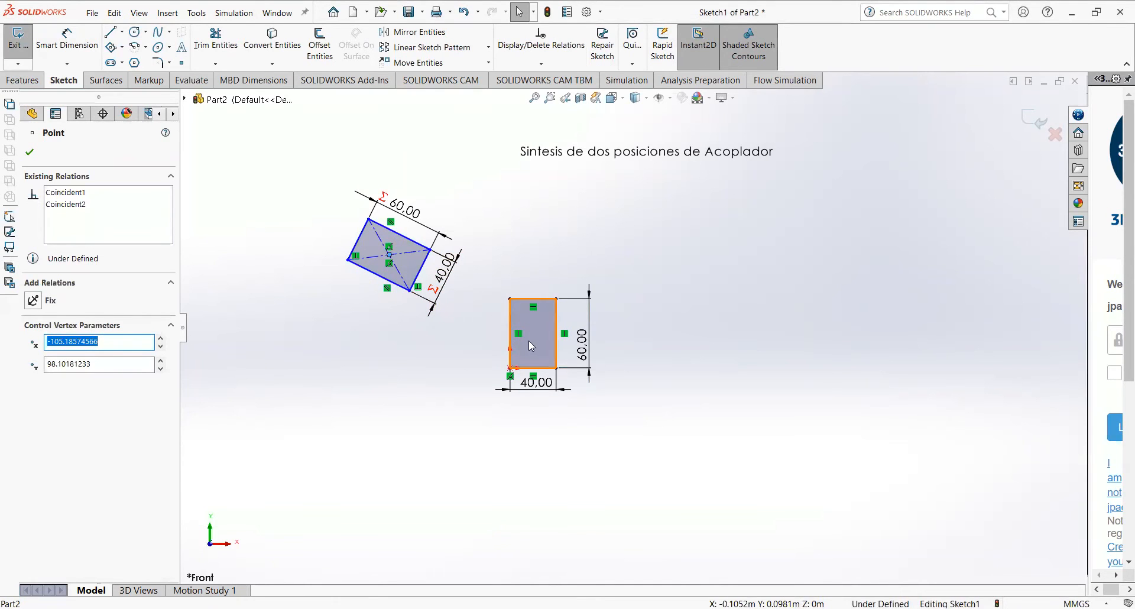
left_click(435, 403)
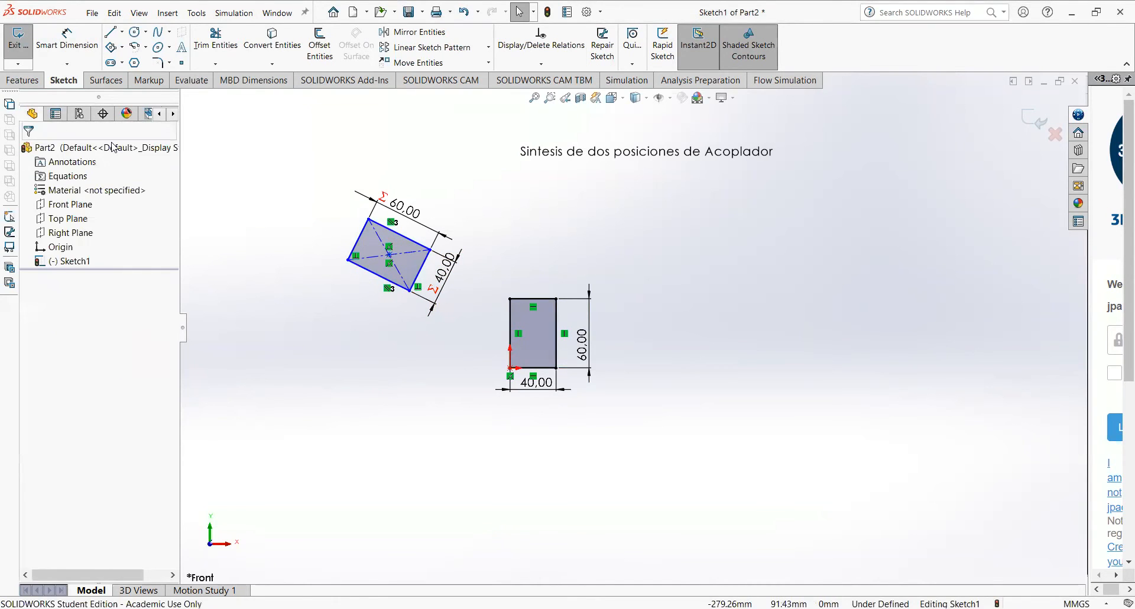
- Dimension the vertical distance from the origin to the tilted rectangle's lowest corner as 67 mm
left_click(67, 40)
left_click(510, 368)
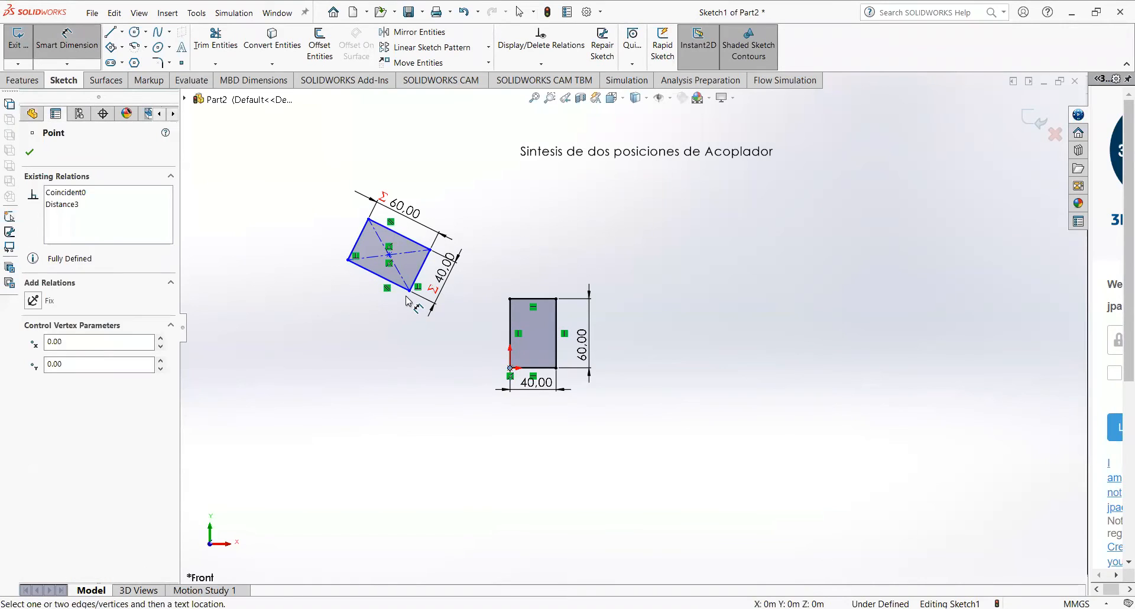
left_click(410, 291)
left_click(273, 332)
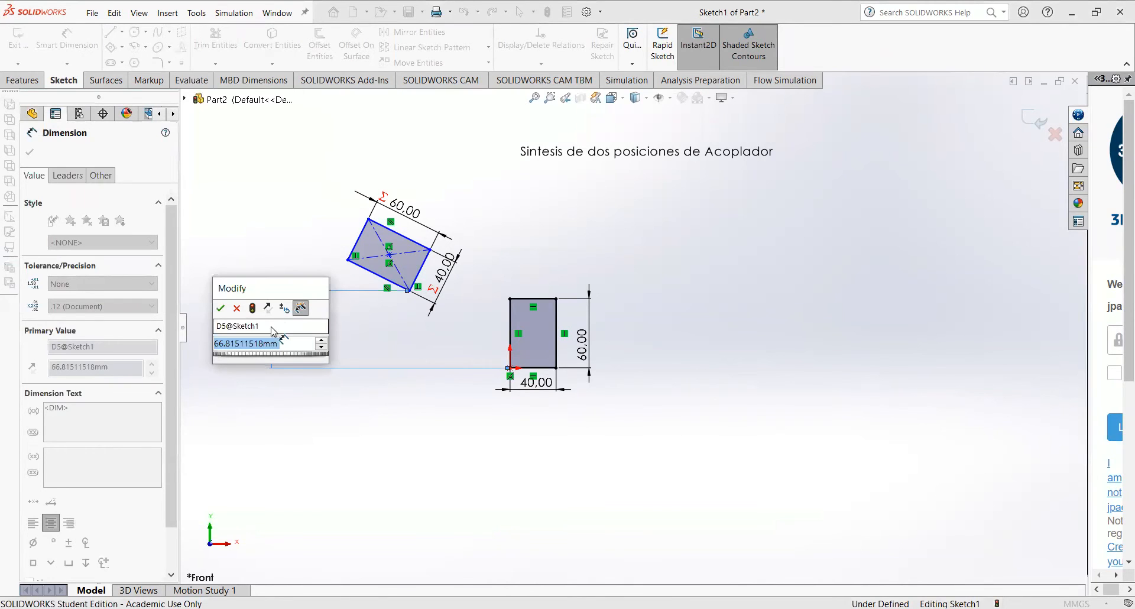
type("67")
key("Return")
key("Escape")
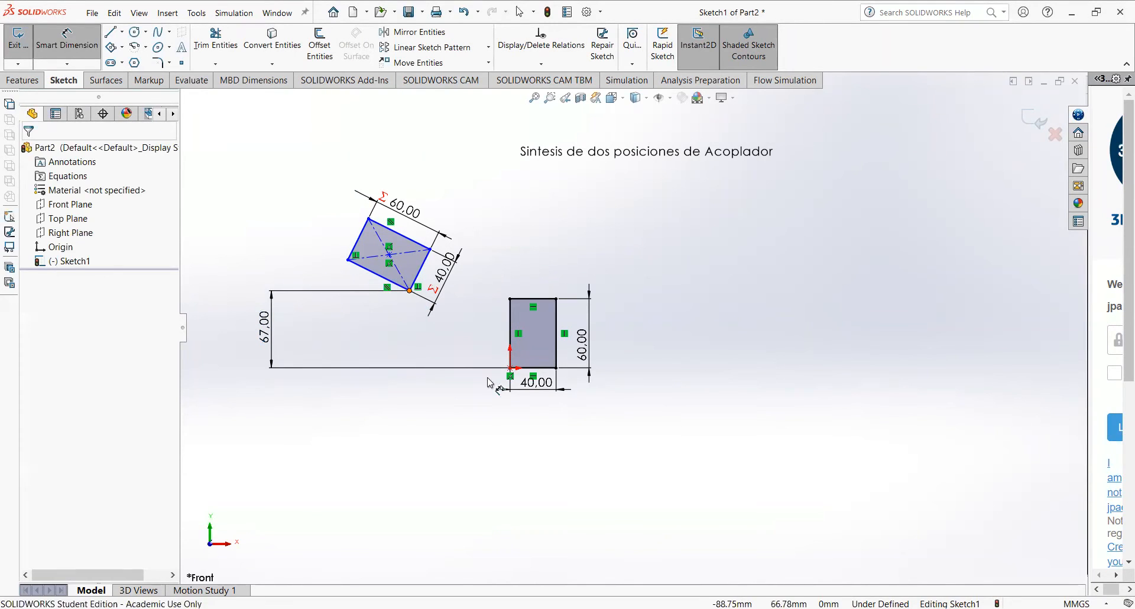
- Dimension the horizontal distance from the origin to the tilted rectangle's lowest corner as 90 mm
left_click(510, 368)
left_click(409, 289)
left_click(470, 462)
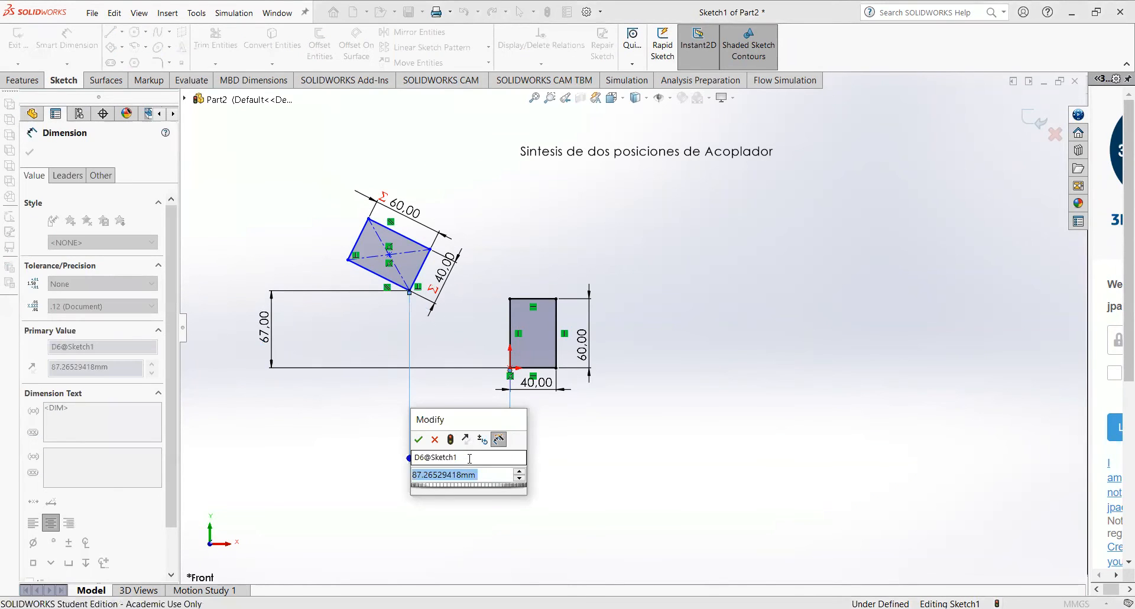
type("90")
key("Return")
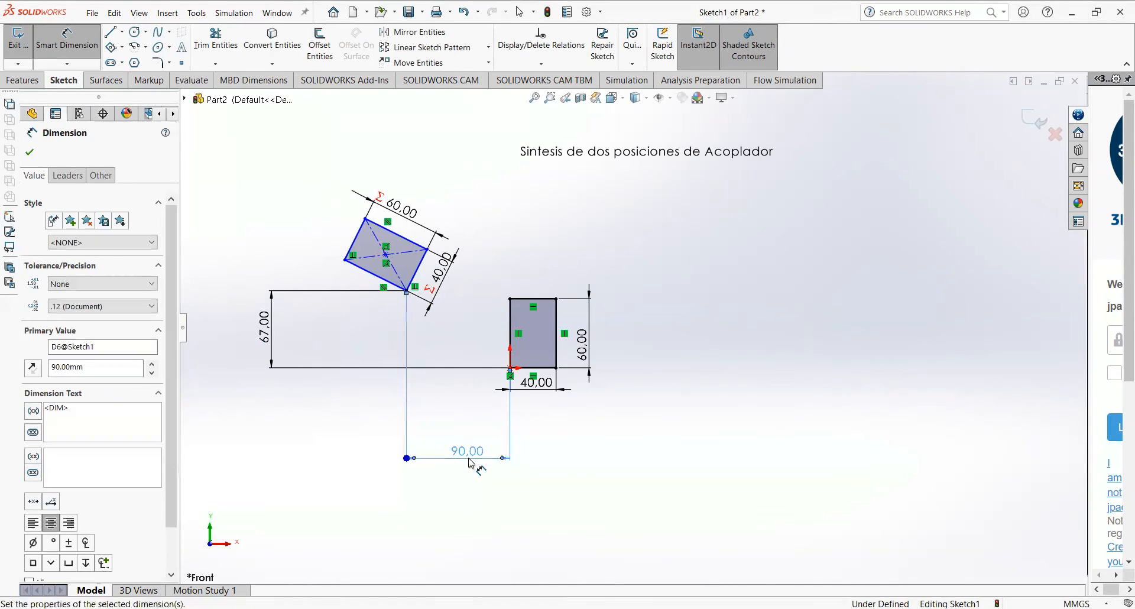
left_click(642, 503)
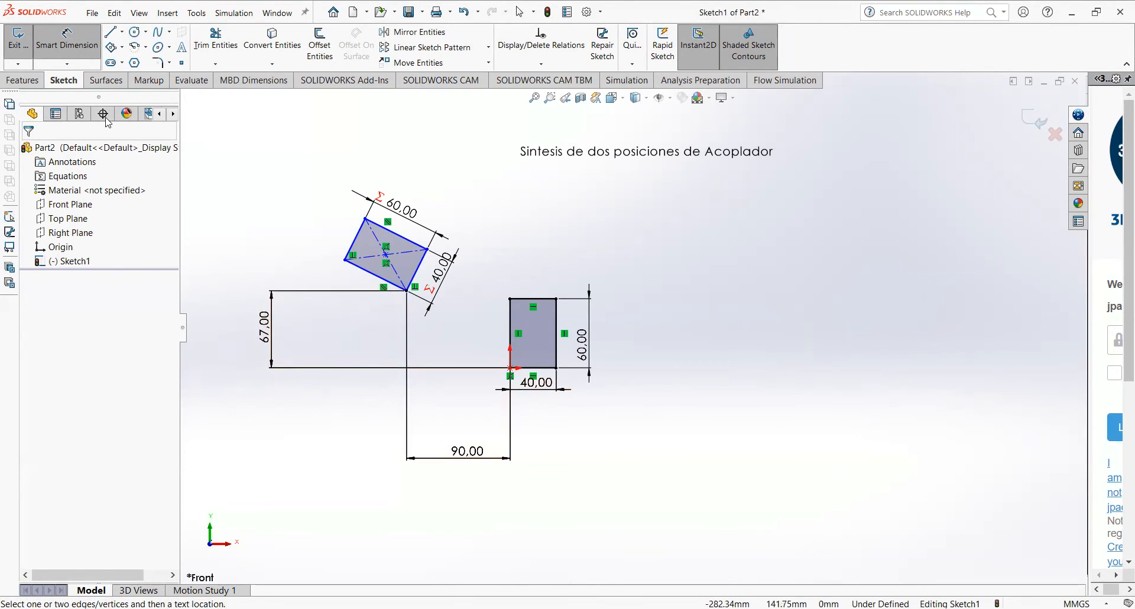
- Dimension the angle between the tilted rectangle's lower long side and the upright rectangle's base as 30°, and exit the sketch
left_click(386, 279)
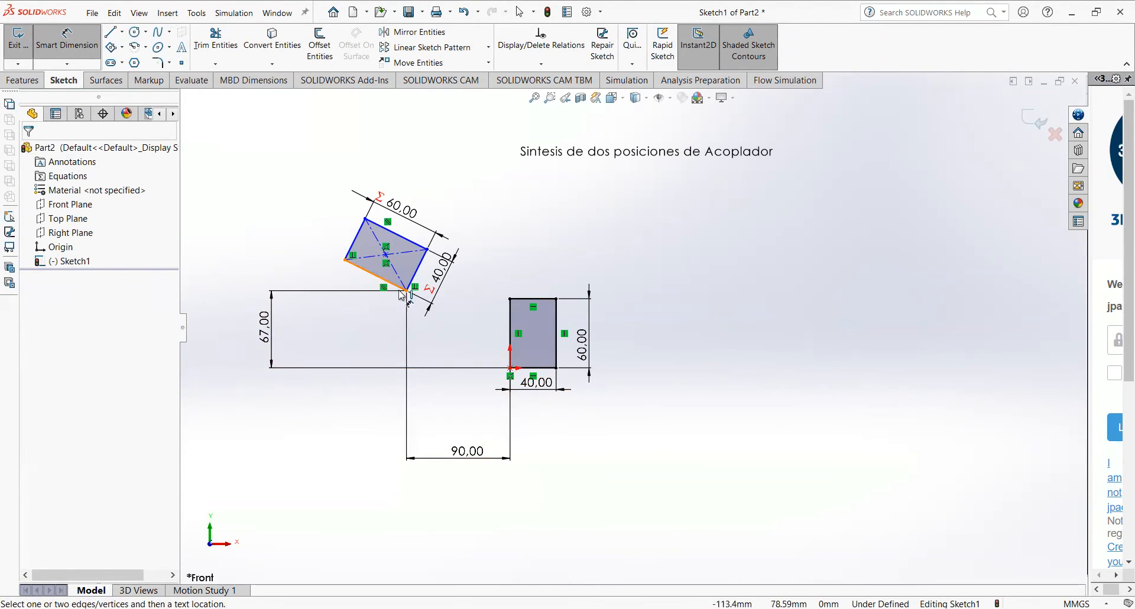
left_click(534, 368)
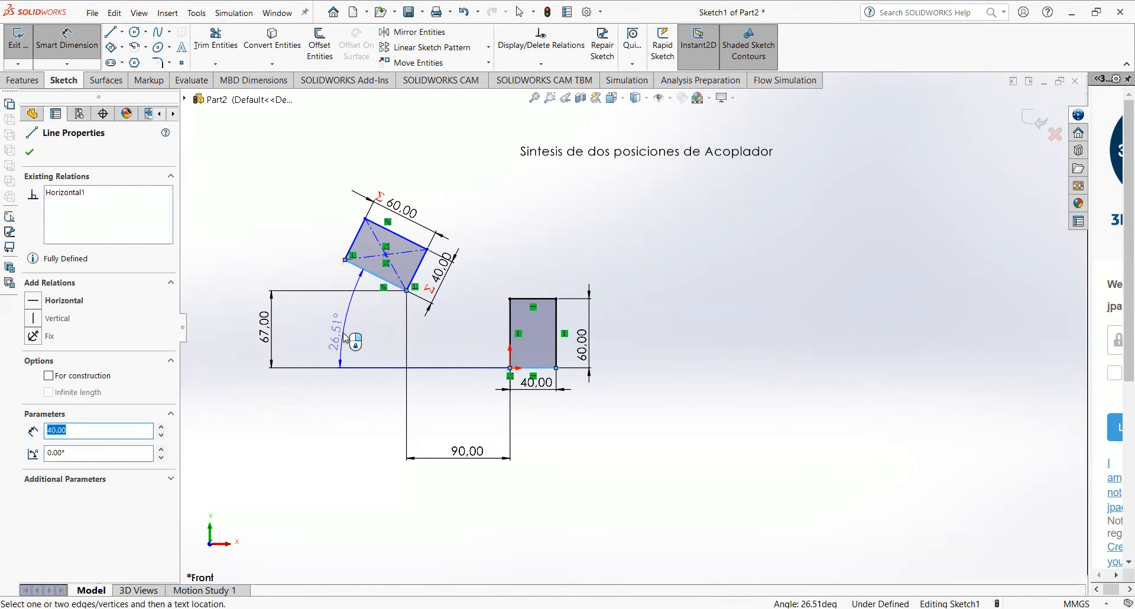
left_click(358, 352)
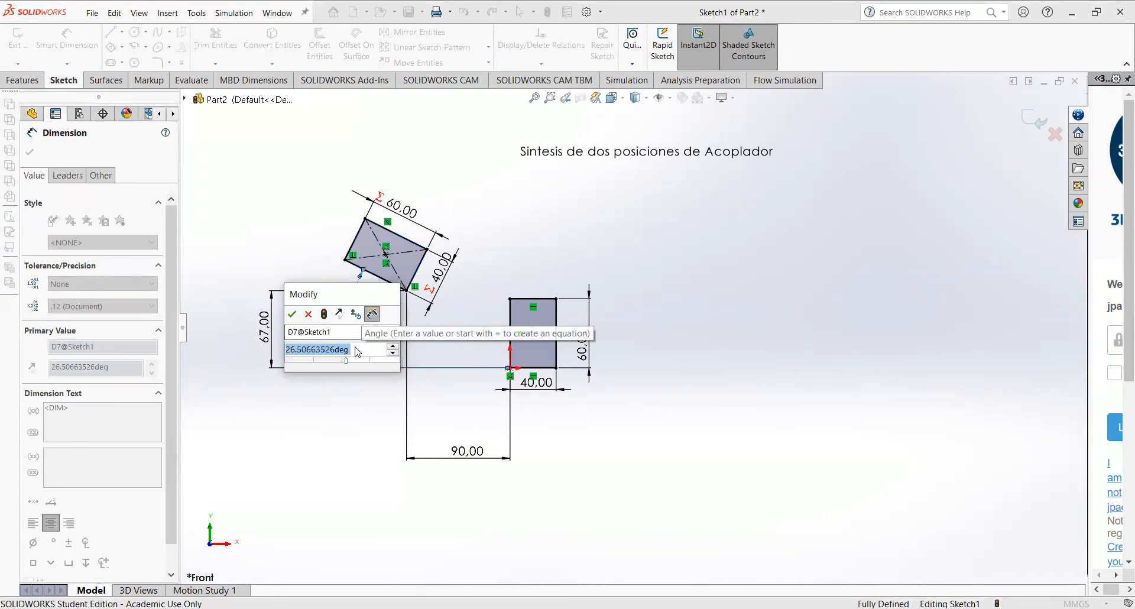
type("30")
key("Return")
left_click(768, 502)
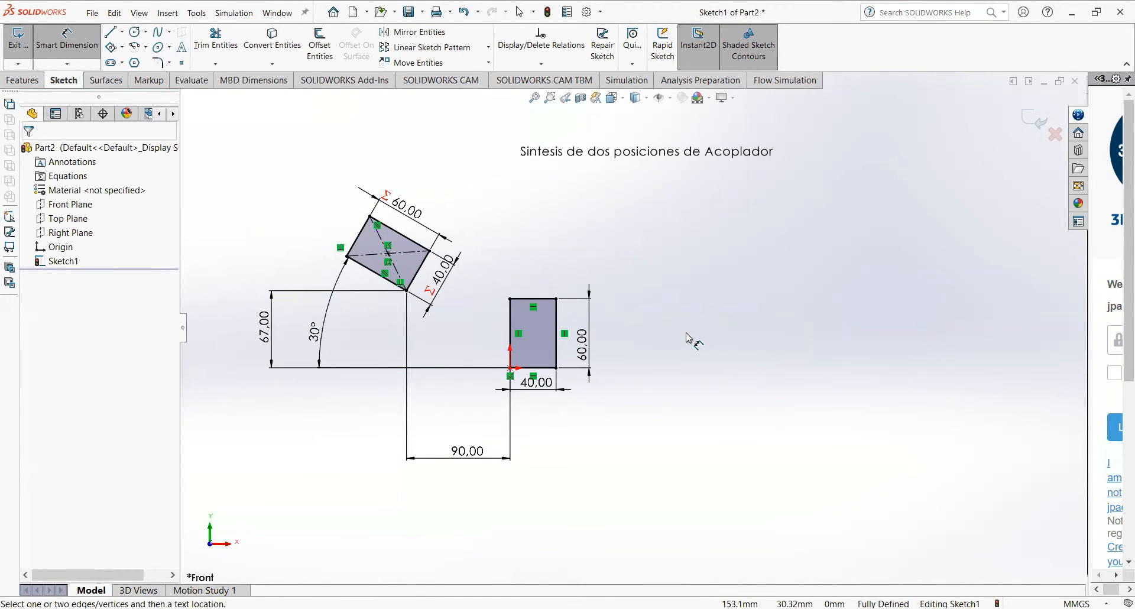
key("Escape")
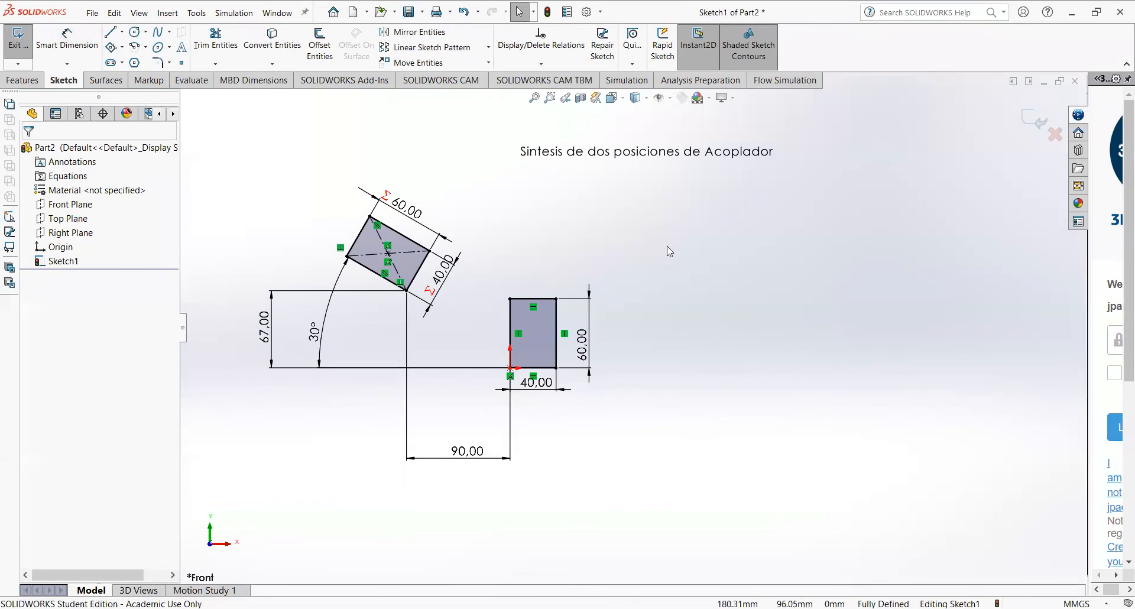
left_click(1033, 120)
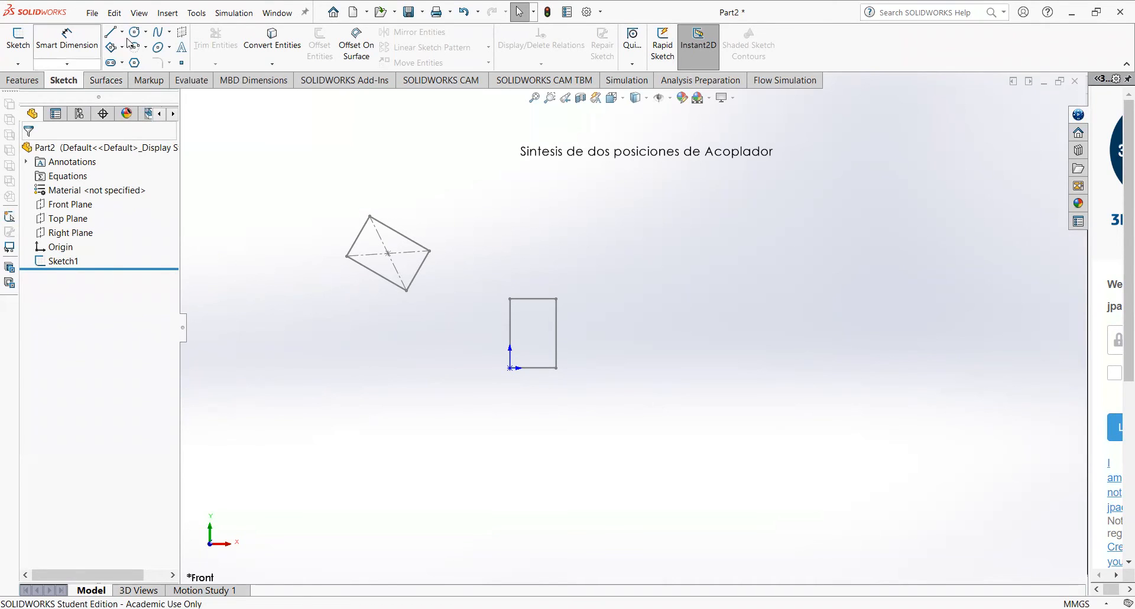
- Add the notes "A1" beside the tilted rectangle's leftmost corner and "B1" below its lowest corner
left_click(162, 16)
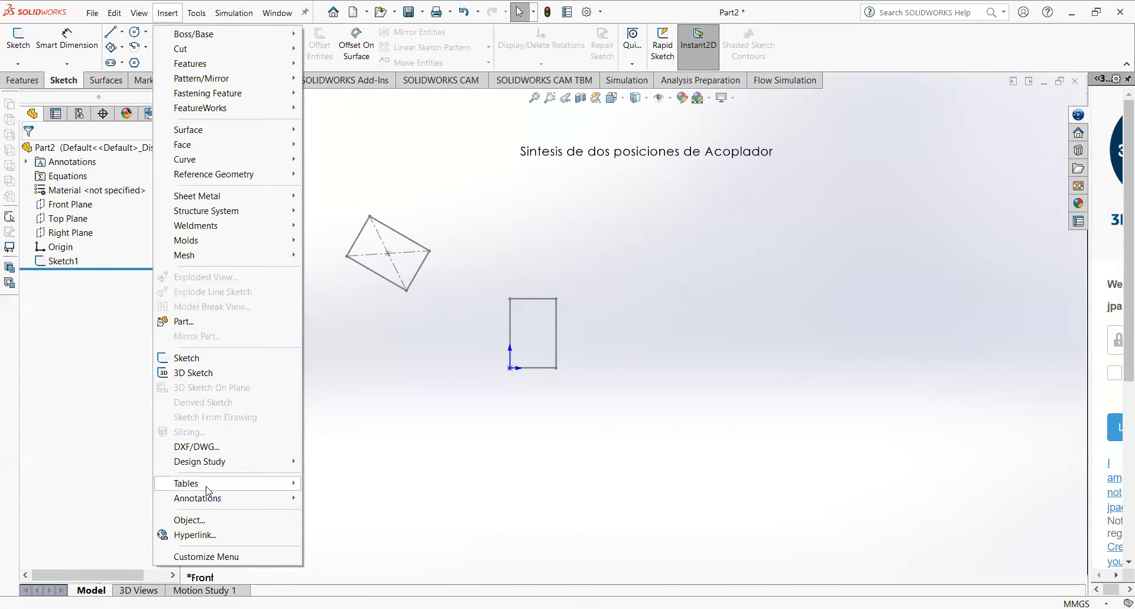
mouse_move(256, 501)
left_click(362, 322)
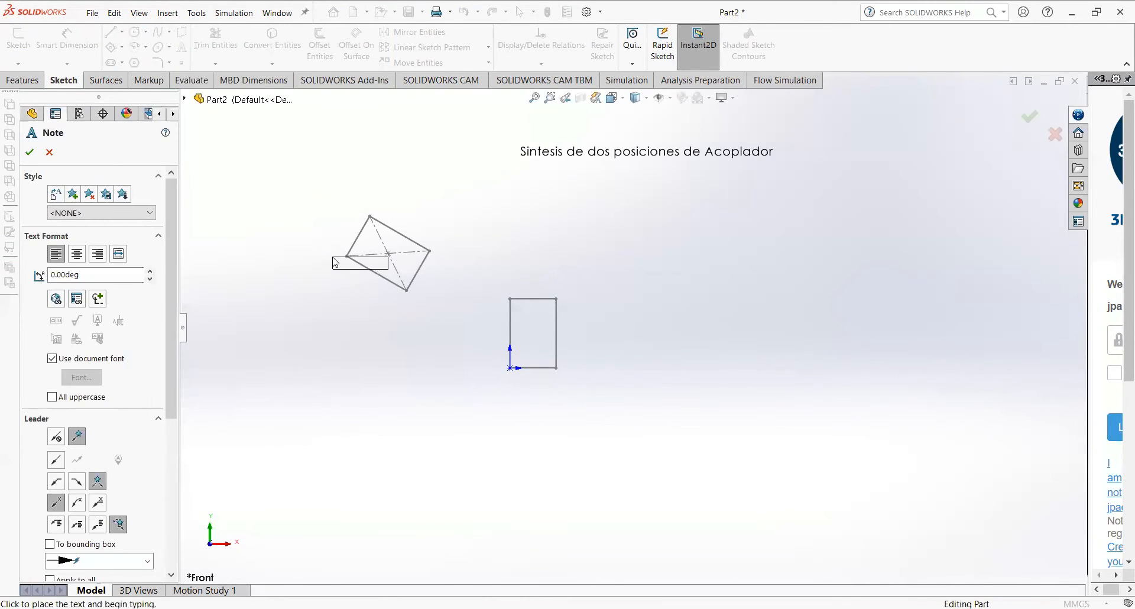
left_click(333, 266)
type("A1")
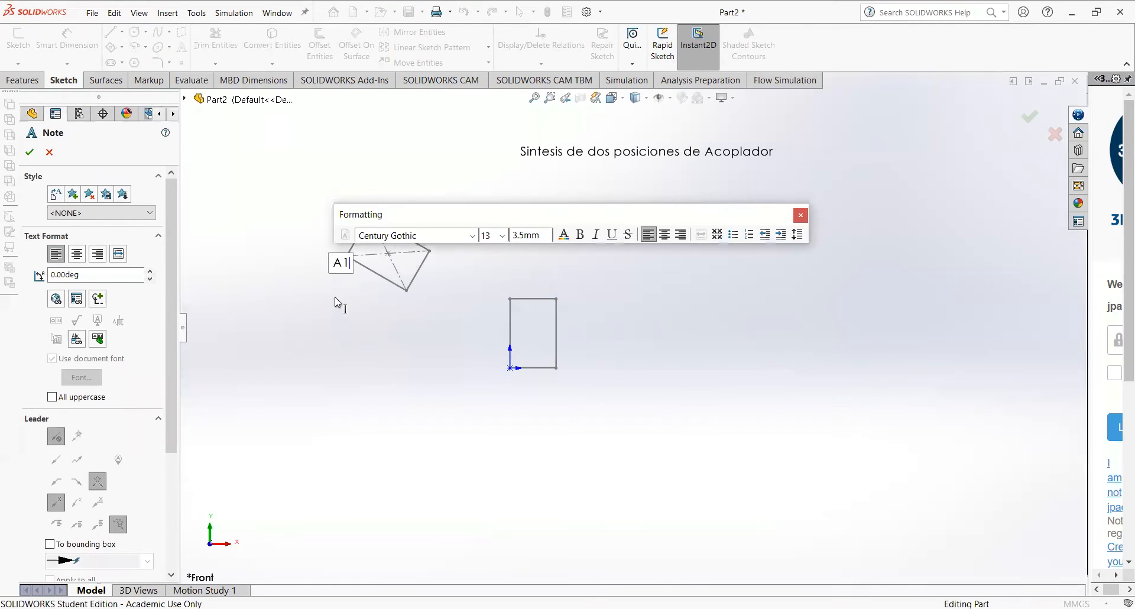
left_click(407, 309)
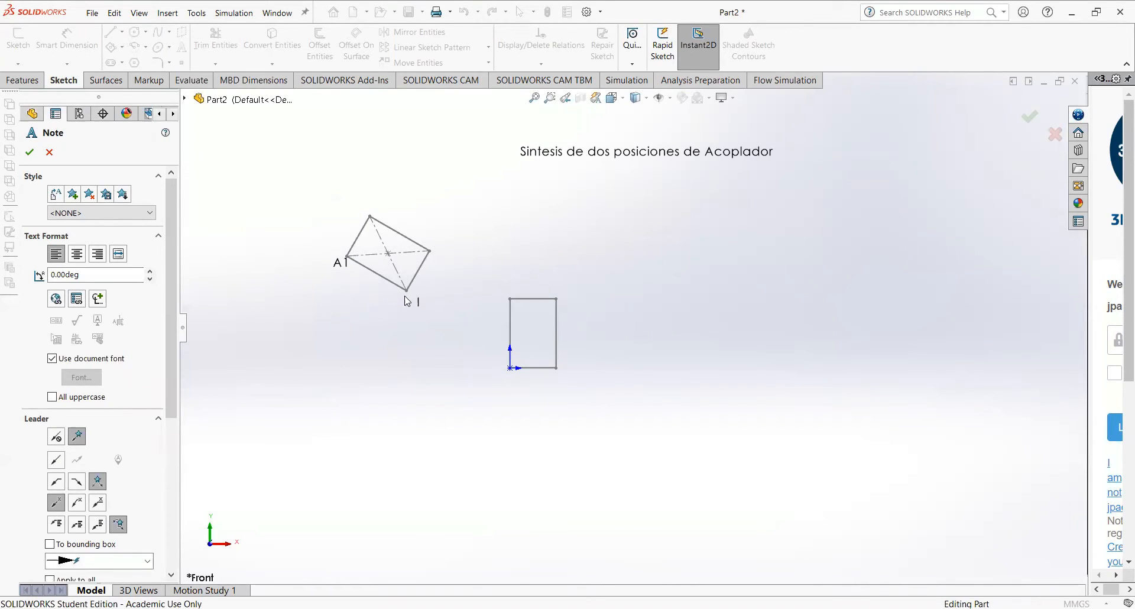
left_click(408, 302)
type("B1")
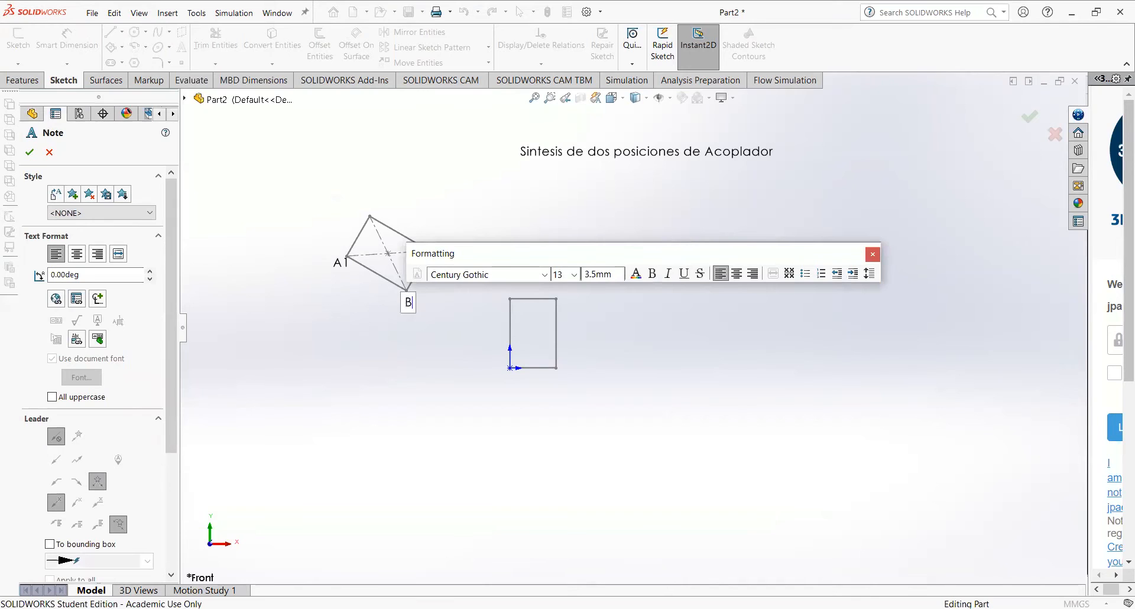
left_click(419, 386)
- Add the notes "B2" below the upright rectangle's lower-left corner and "A2" above its upper-left corner
left_click(514, 386)
type("B2")
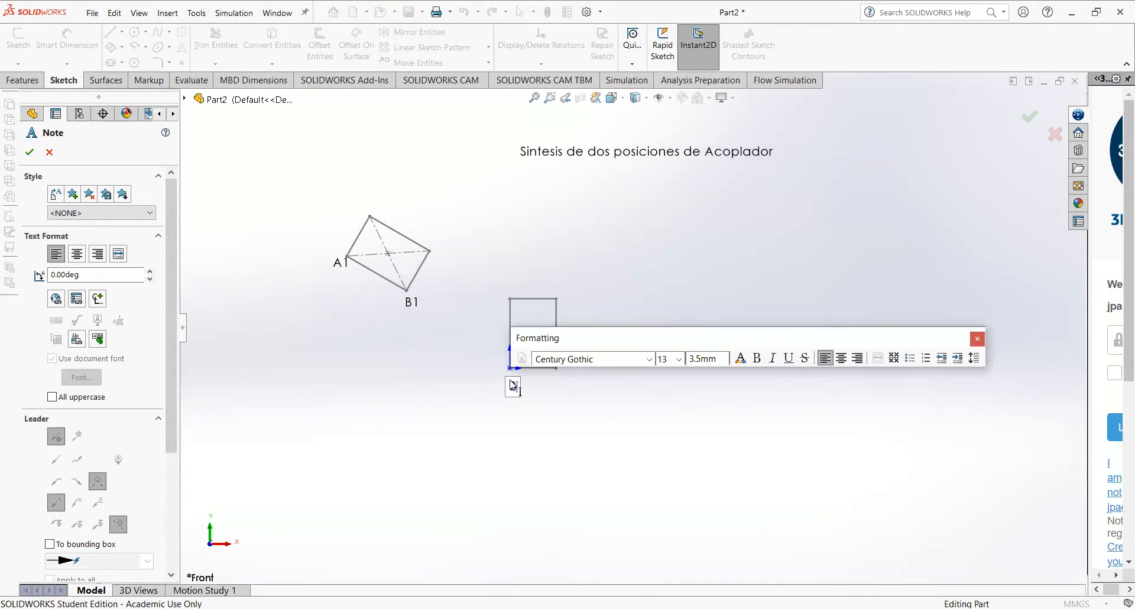
left_click(553, 427)
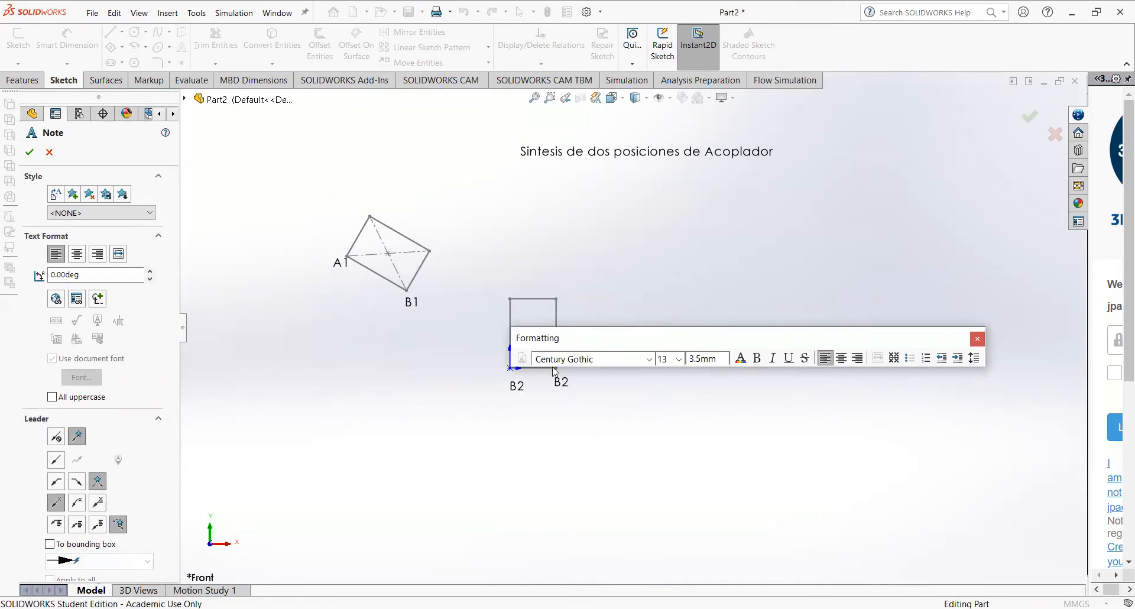
left_click(510, 282)
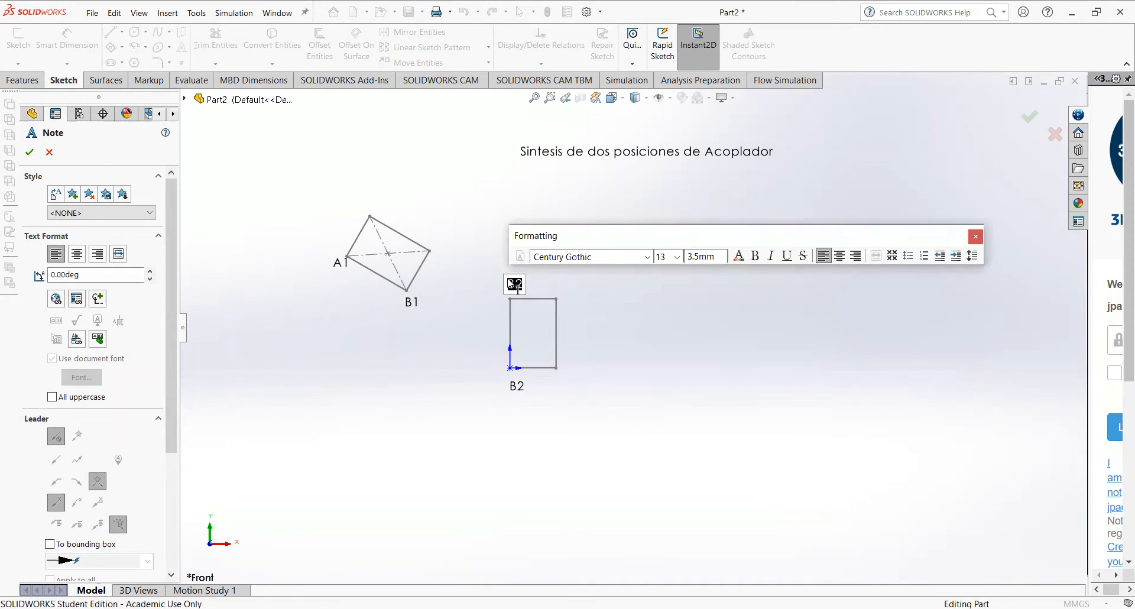
type("A2")
left_click(579, 417)
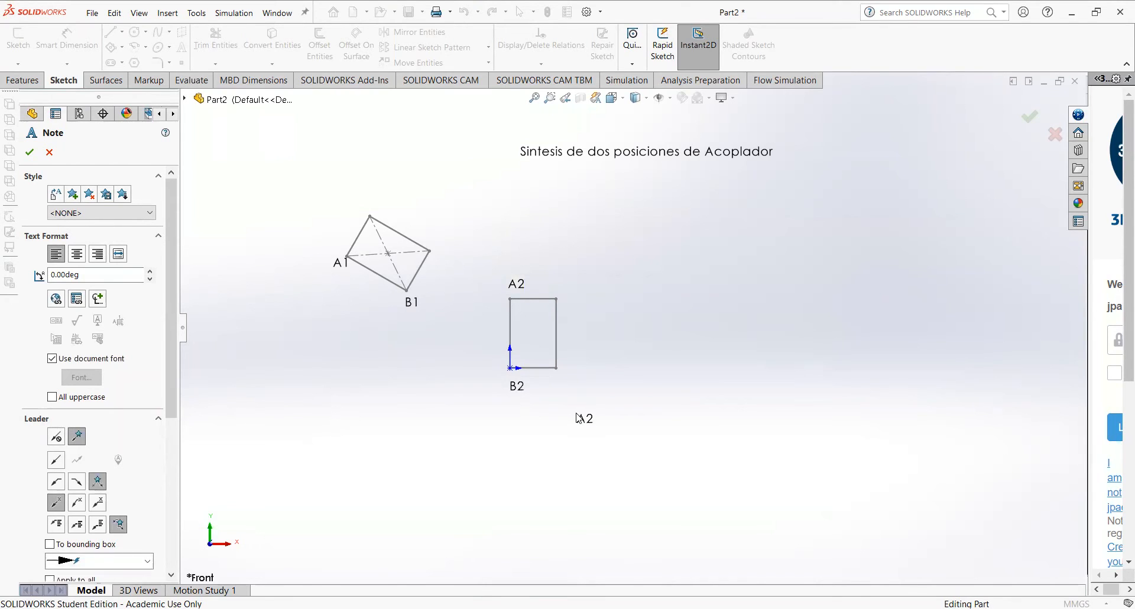
key("Escape")
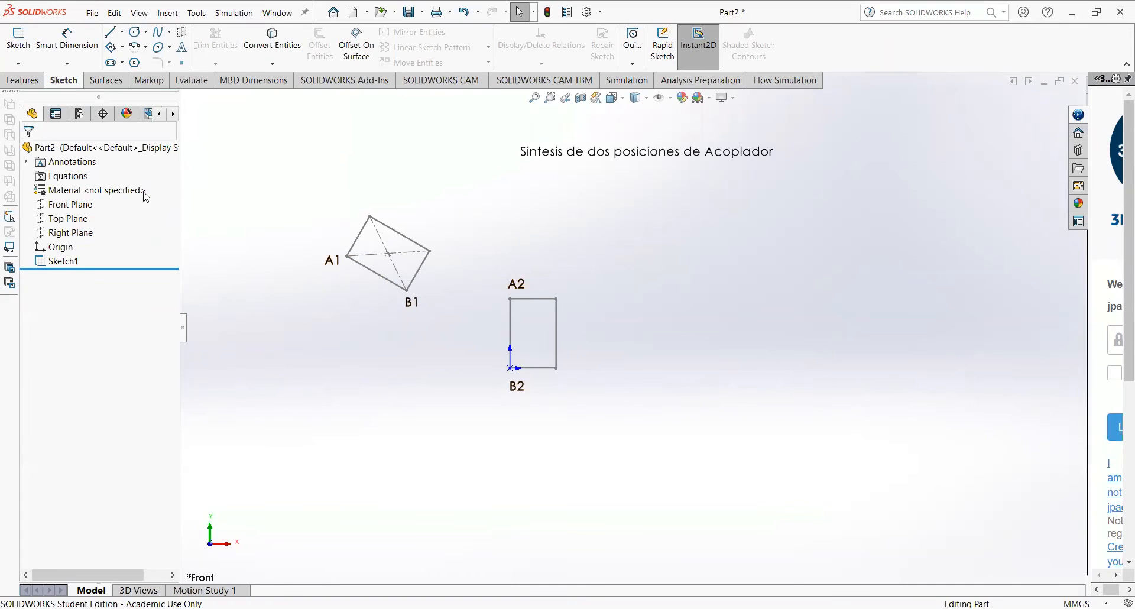
- Edit Sketch1 and draw a horizontal centerline about 572 mm long, collinear with the upright rectangle's base and extending past both sides
right_click(64, 265)
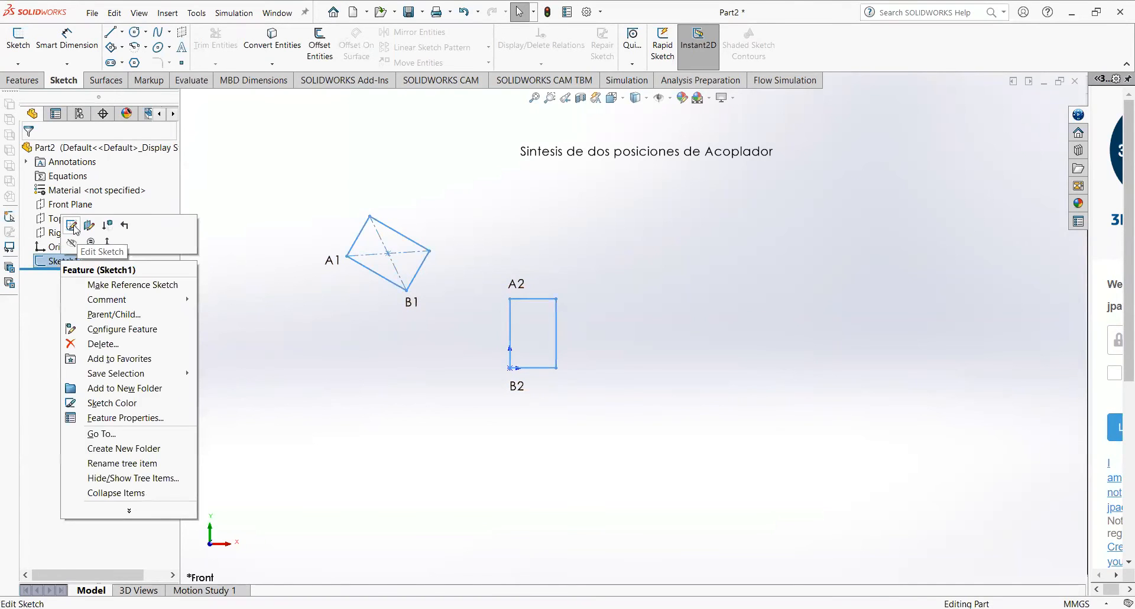
left_click(72, 225)
left_click(122, 32)
left_click(131, 62)
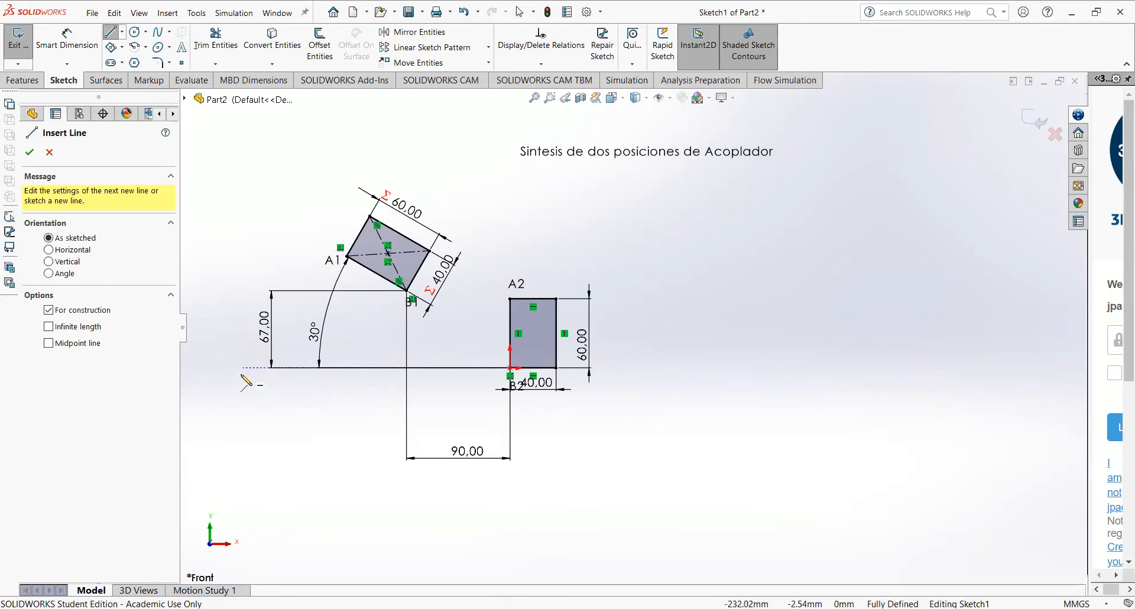
left_click(239, 368)
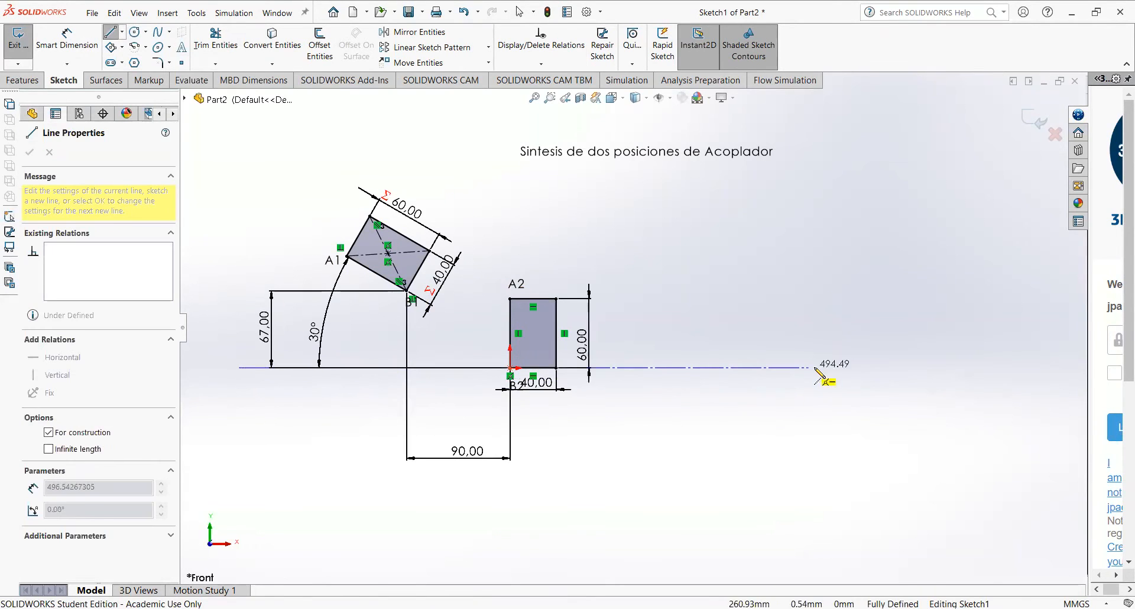
left_click(898, 368)
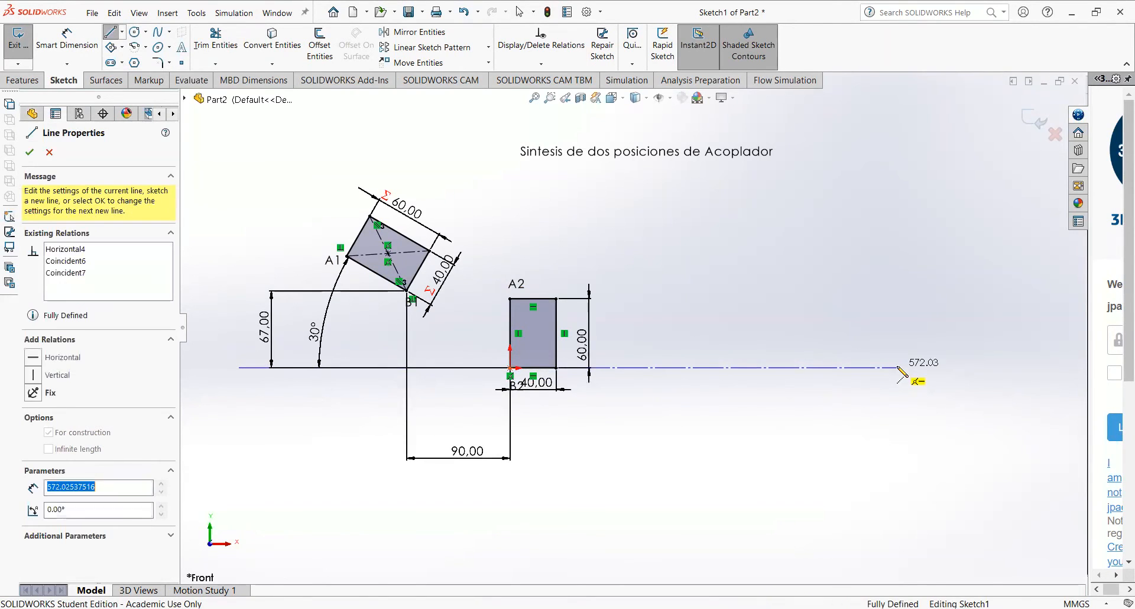
key("Escape")
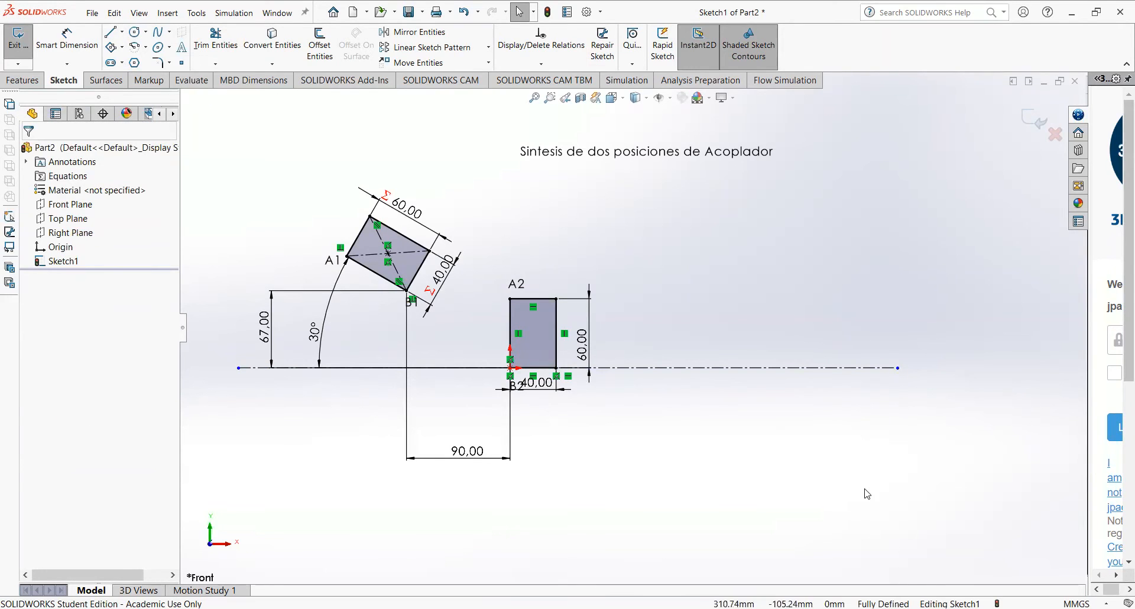
- Draw a centerline about 51 mm long from a point between the rectangles to corner B1, roughly continuing side A1-B1
left_click(122, 32)
left_click(133, 63)
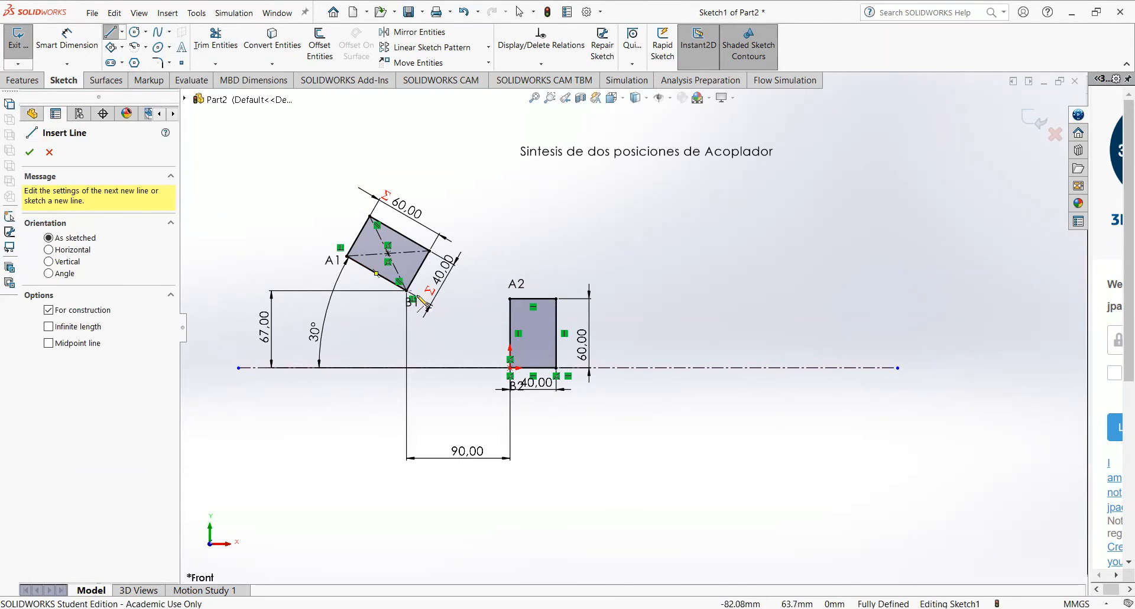
scroll(408, 292, "down", 5)
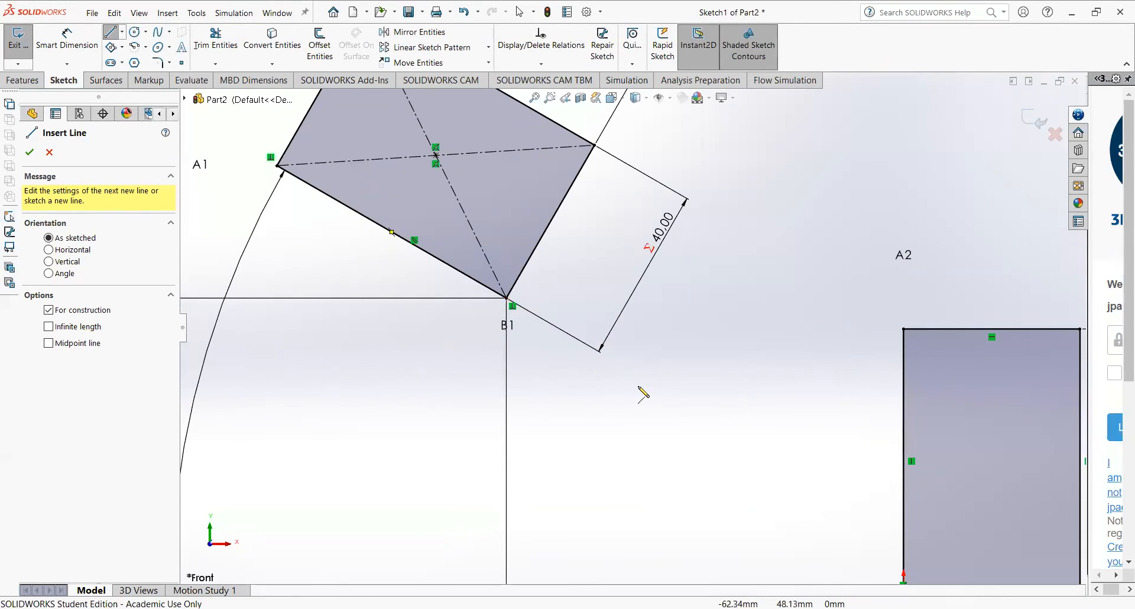
left_click(701, 411)
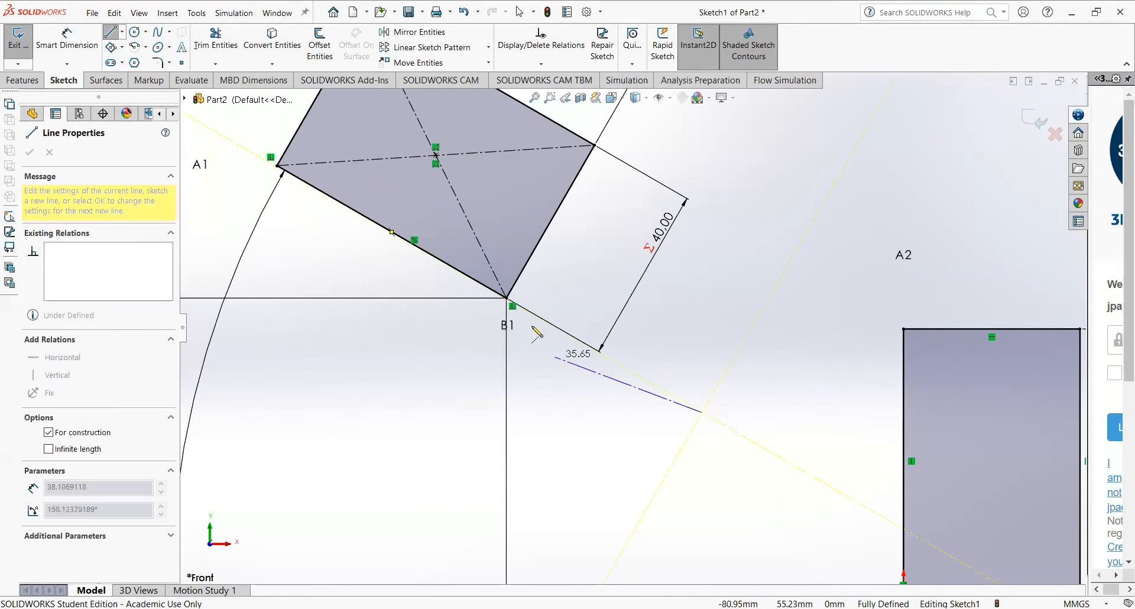
left_click(506, 298)
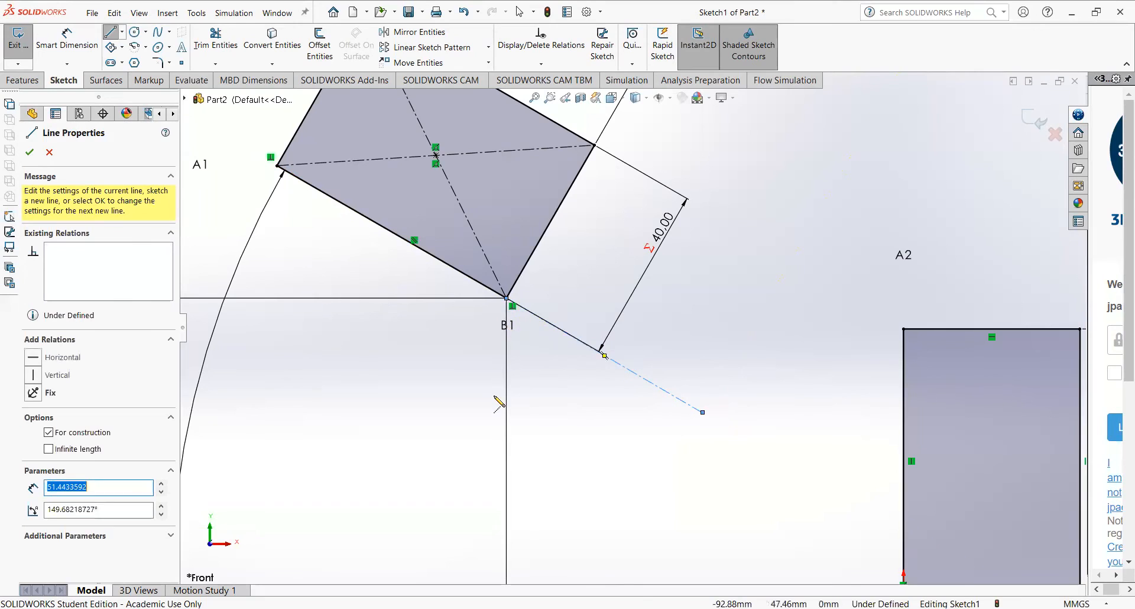
key("Escape")
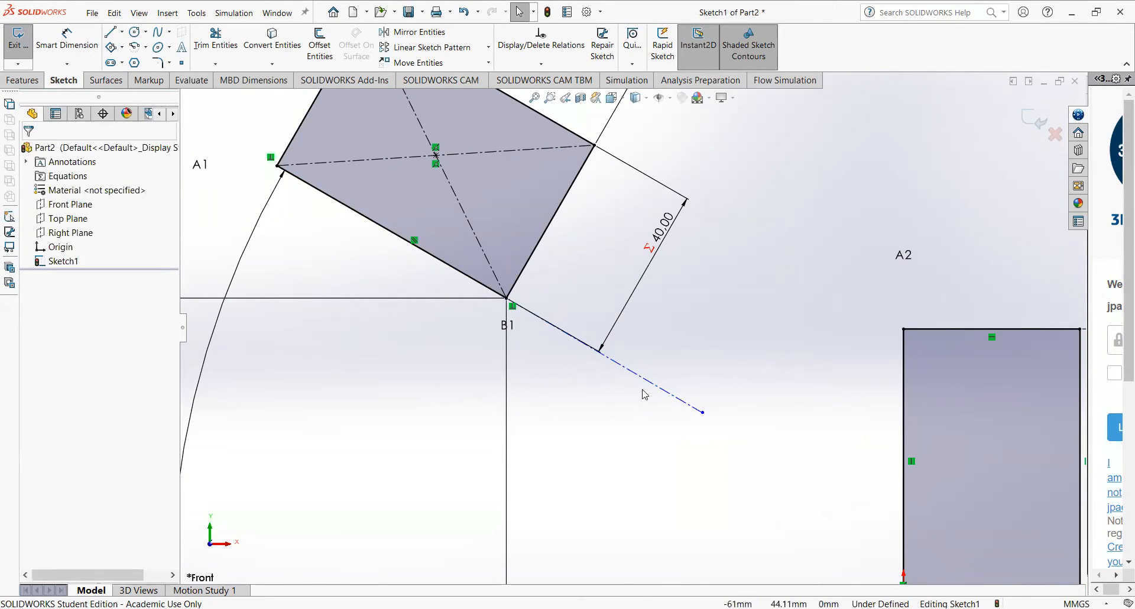
- Make the short centerline collinear with the tilted rectangle's side A1-B1 and shorten it toward corner B1
left_click(650, 381)
left_click(455, 268, "ctrl")
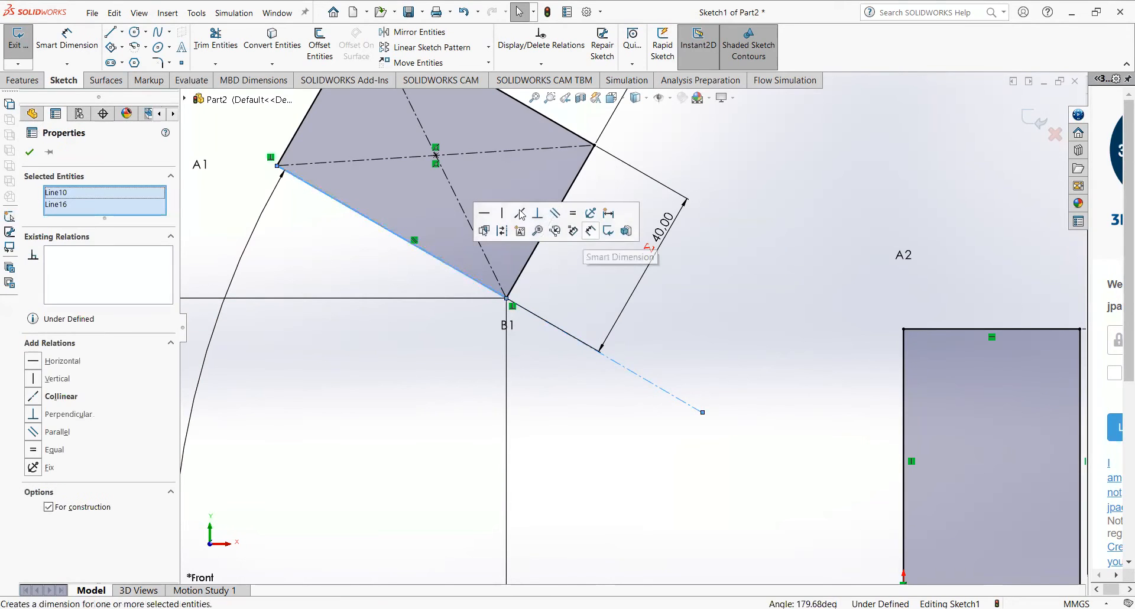
left_click(520, 214)
key("Escape")
mouse_move(704, 412)
left_mouse_down()
mouse_move(618, 377)
mouse_move(635, 396)
left_mouse_up()
scroll(651, 418, "down", 3)
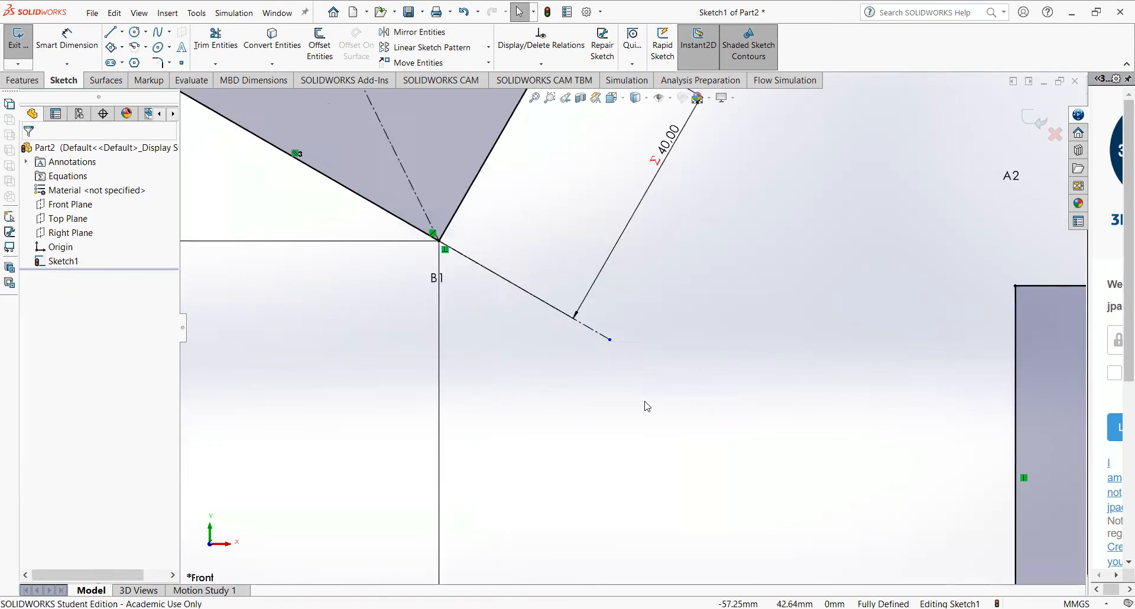
scroll(641, 395, "up", 8)
scroll(683, 360, "up", 5)
scroll(719, 305, "down", 2)
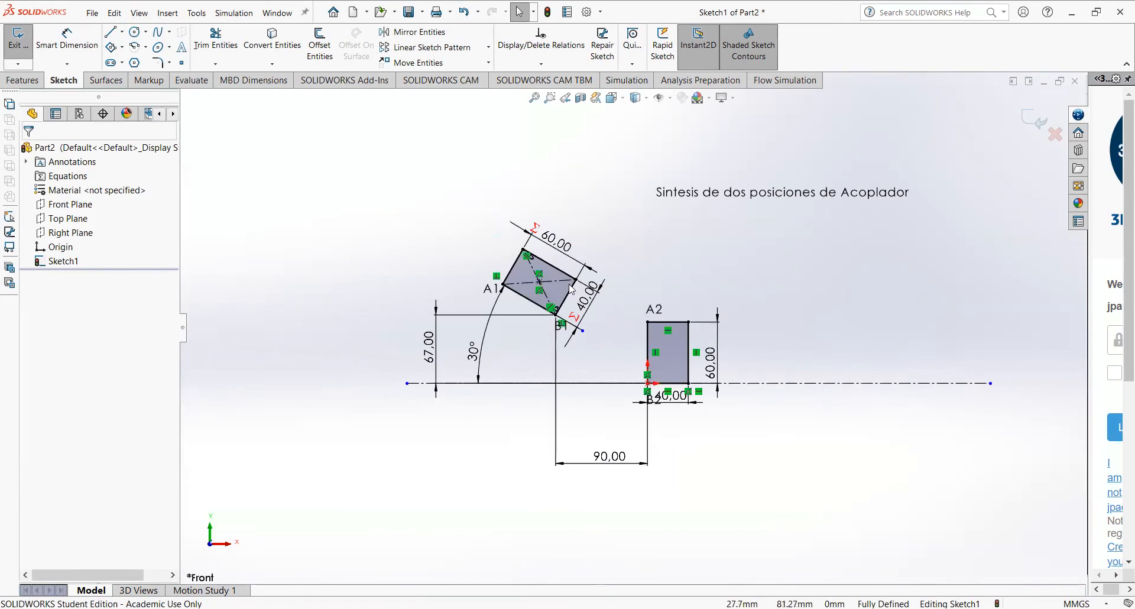
scroll(689, 290, "down", 2)
- Exit the sketch and rename Sketch1 as "Base"
left_click(1033, 120)
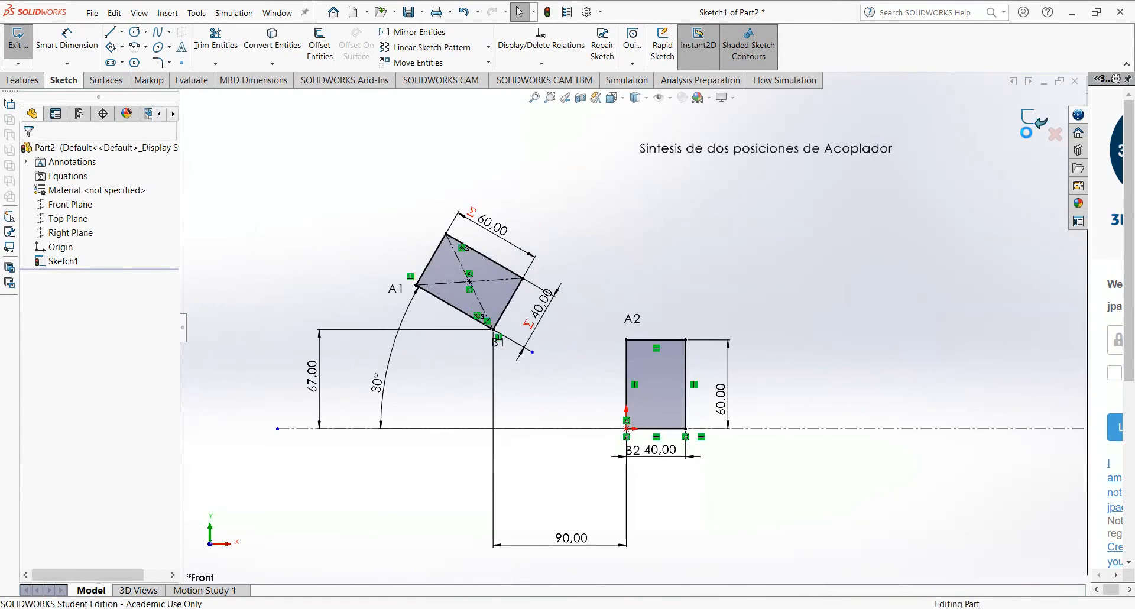
left_click(64, 262)
left_click(64, 262)
type("Base")
key("Return")
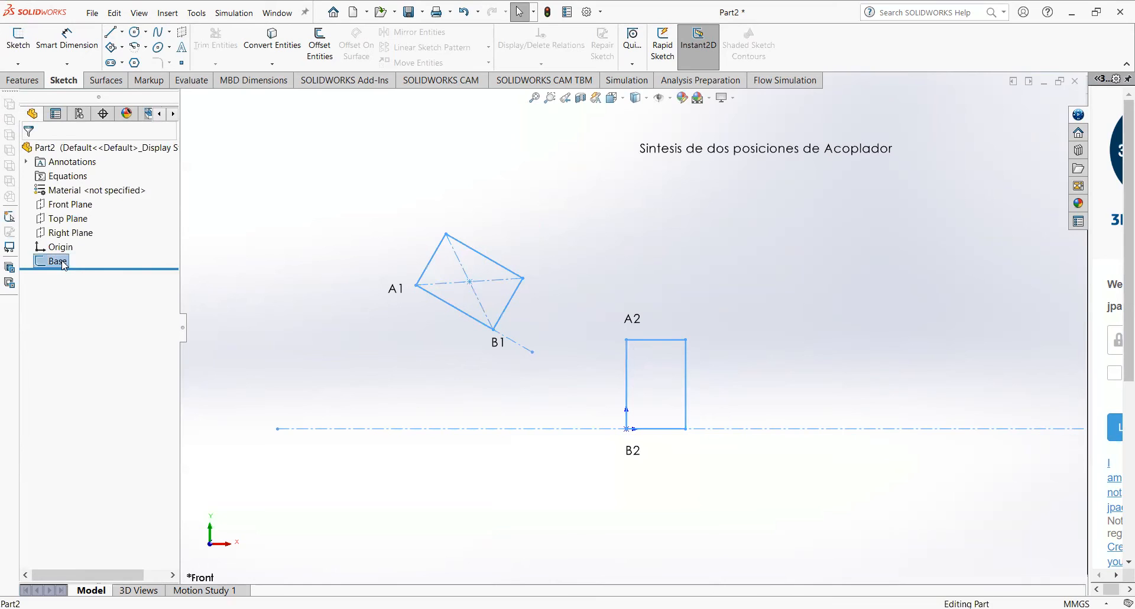
left_click(214, 246)
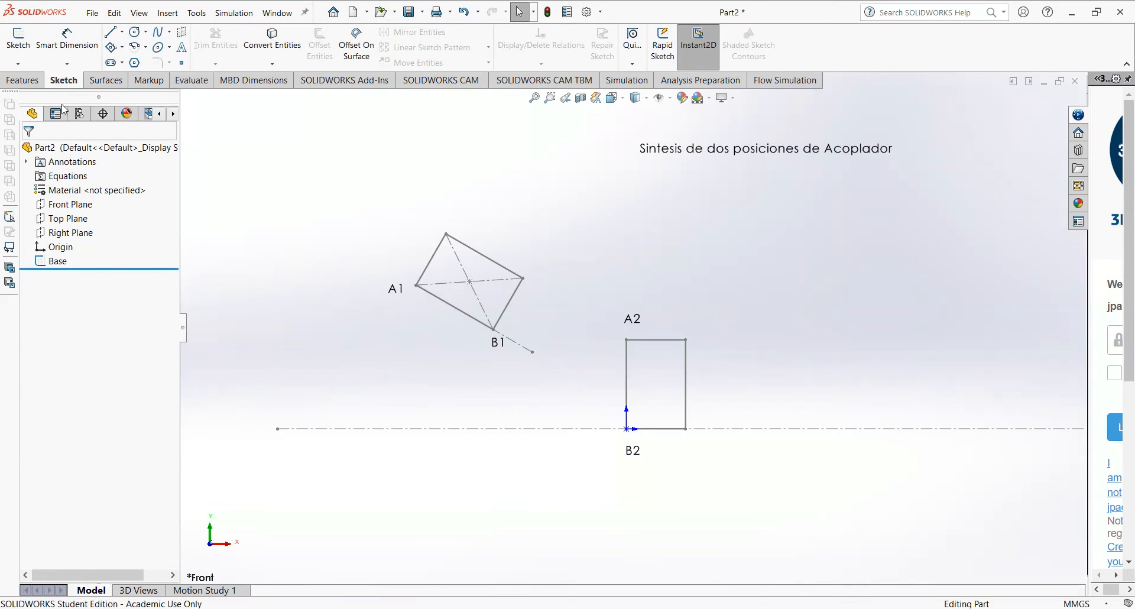
- Start a new sketch on the Front Plane
left_click(18, 39)
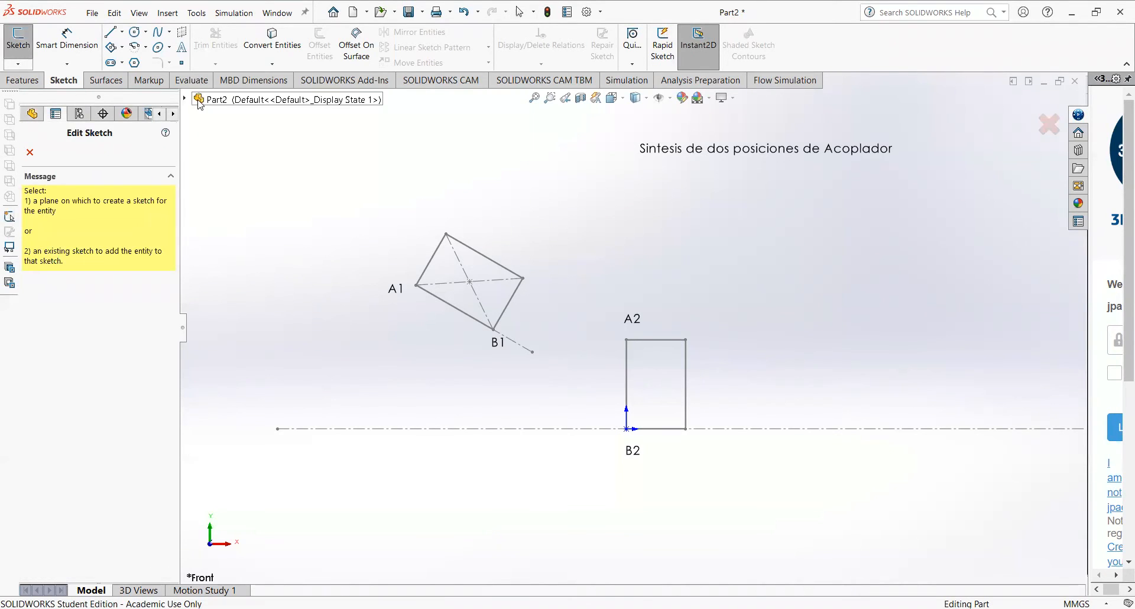
left_click(184, 98)
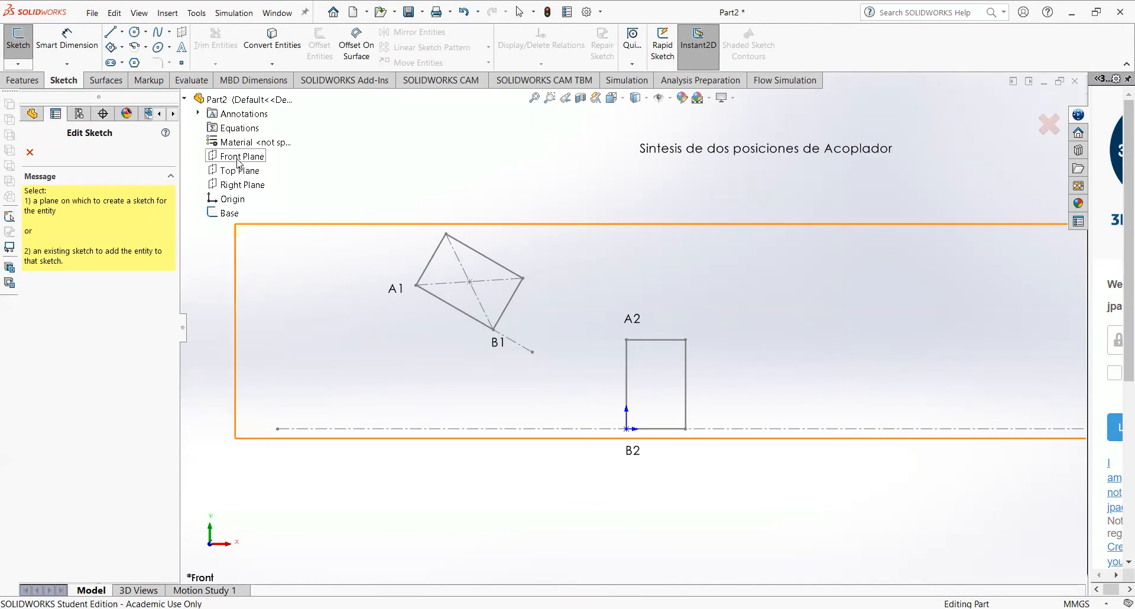
left_click(238, 156)
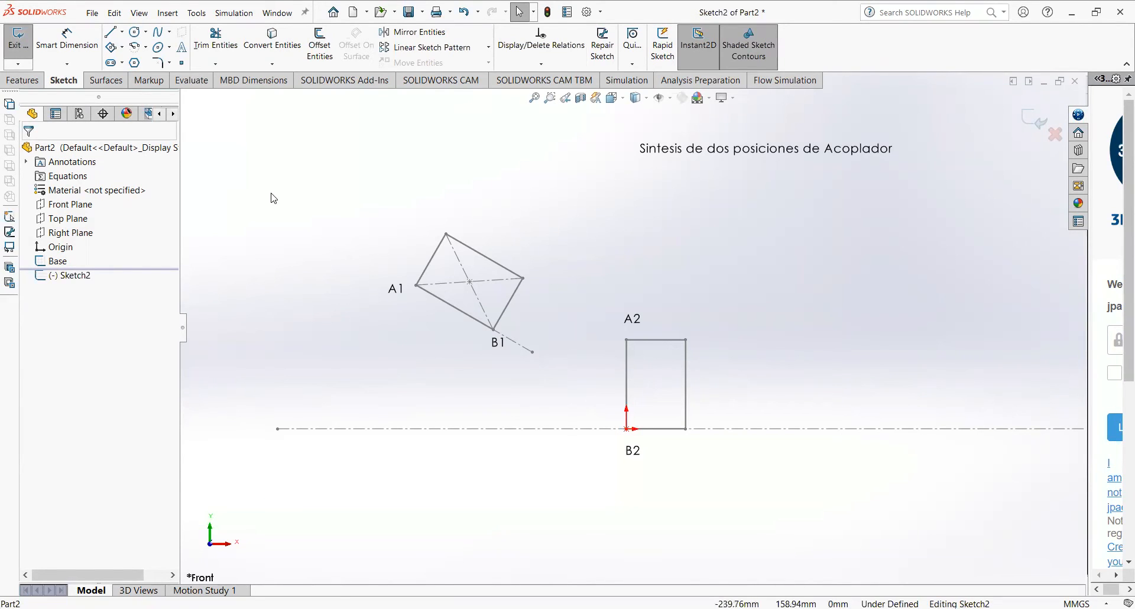
- Draw a centerline connecting corner A1 of the tilted rectangle to corner A2 of the upright rectangle
left_click(122, 32)
left_click(133, 59)
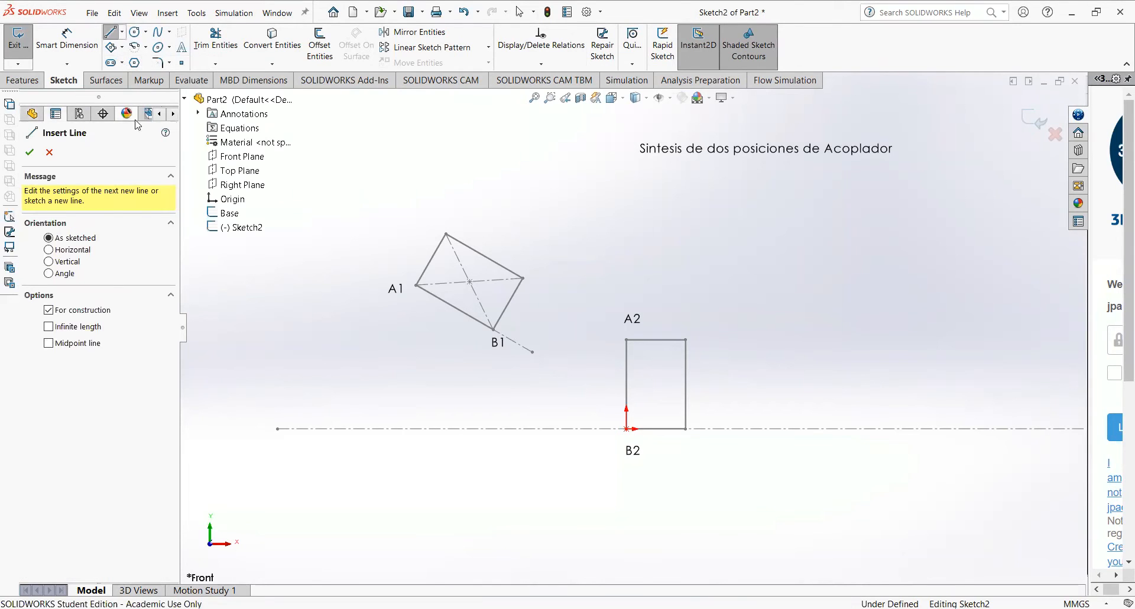
left_click(416, 285)
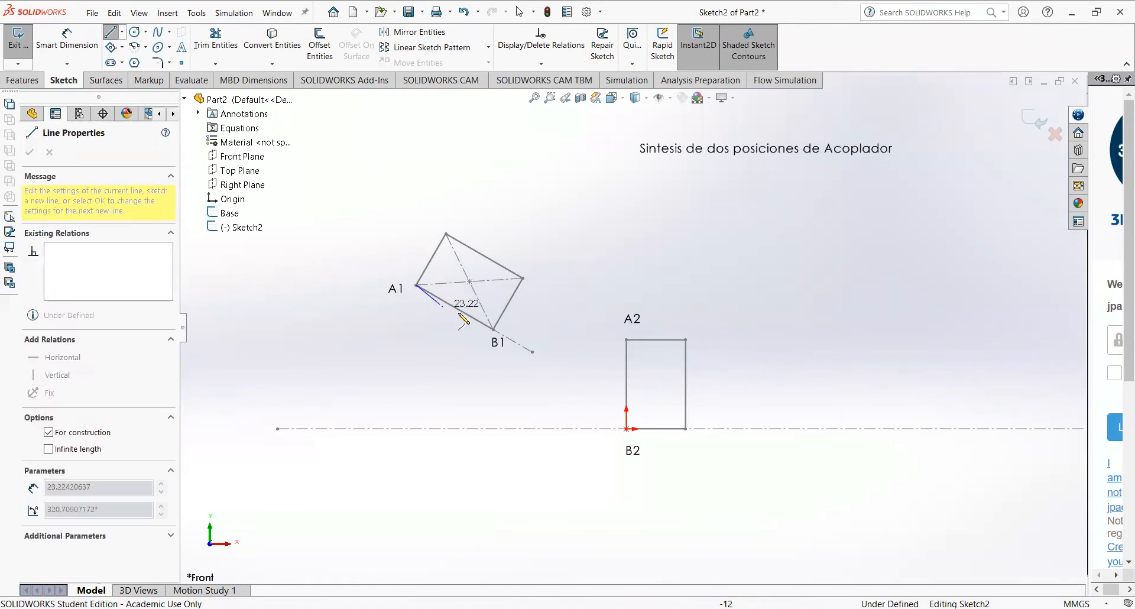
left_click(627, 340)
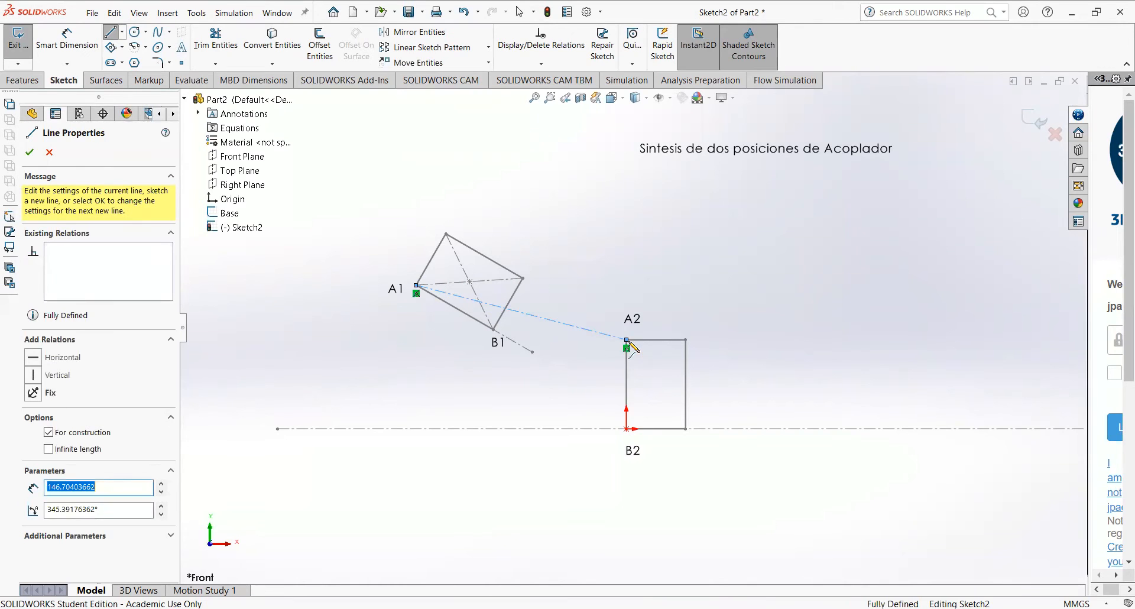
key("Escape")
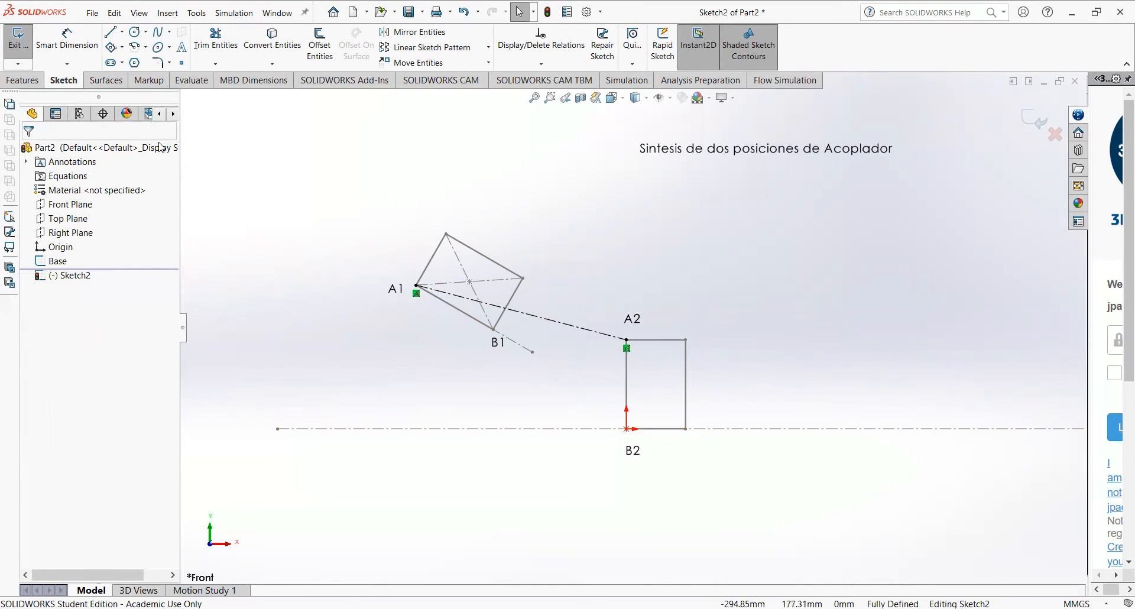
- Draw a centerline connecting corner B1 of the tilted rectangle to the origin at B2
left_click(121, 35)
left_click(126, 62)
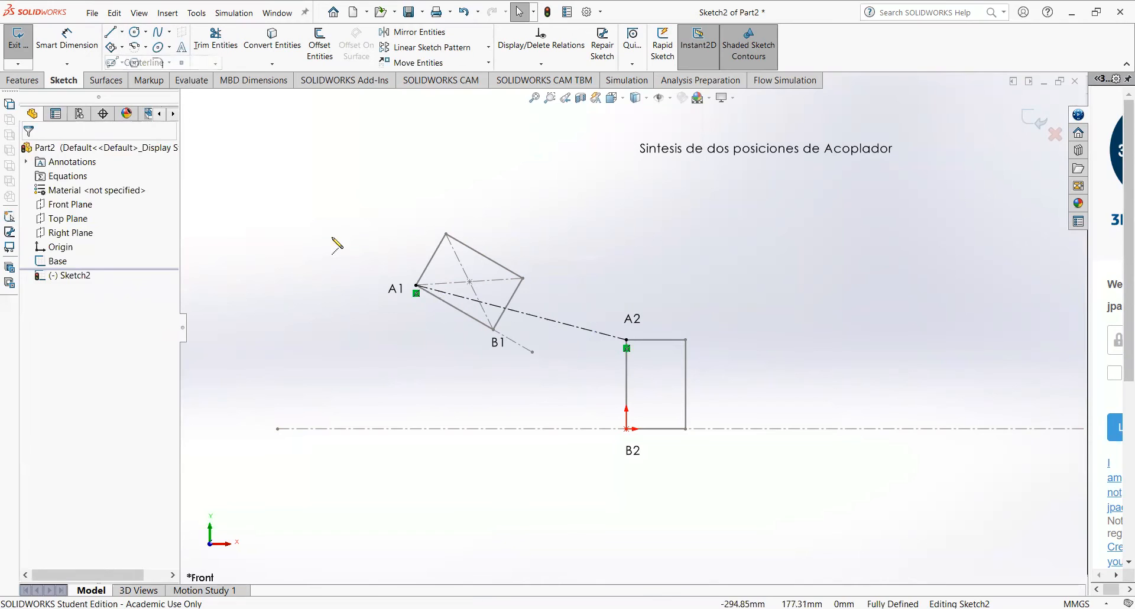
left_click(494, 329)
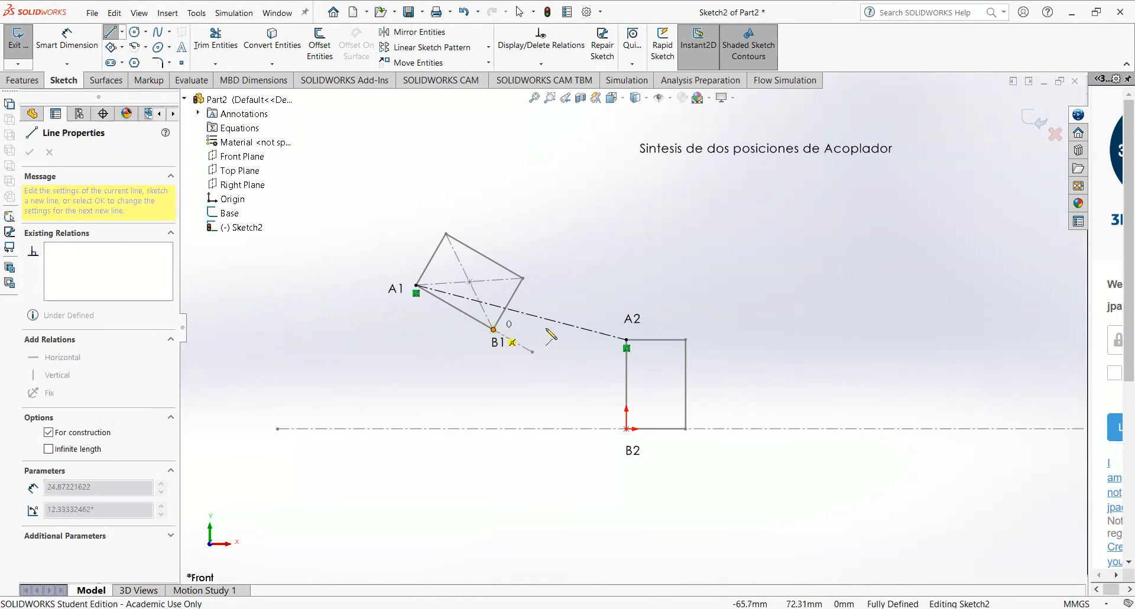
left_click(627, 429)
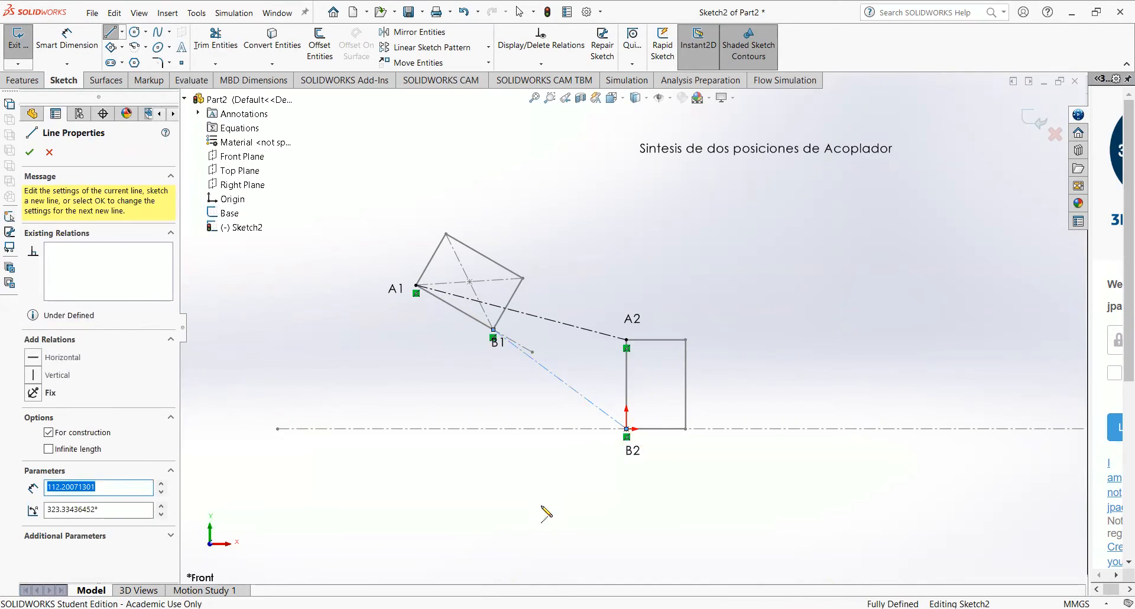
key("Escape")
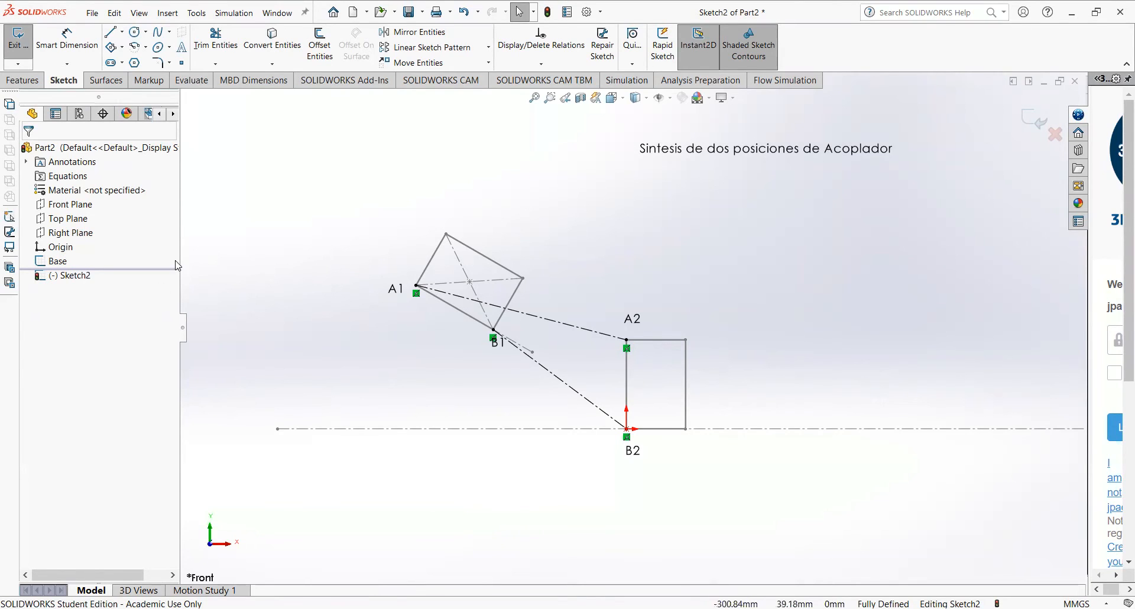
- Draw a centerline from the midpoint of A1-A2, perpendicular to it, and extend its free end to about X -107.5, Y -61.6 mm
left_click(123, 33)
left_click(142, 50)
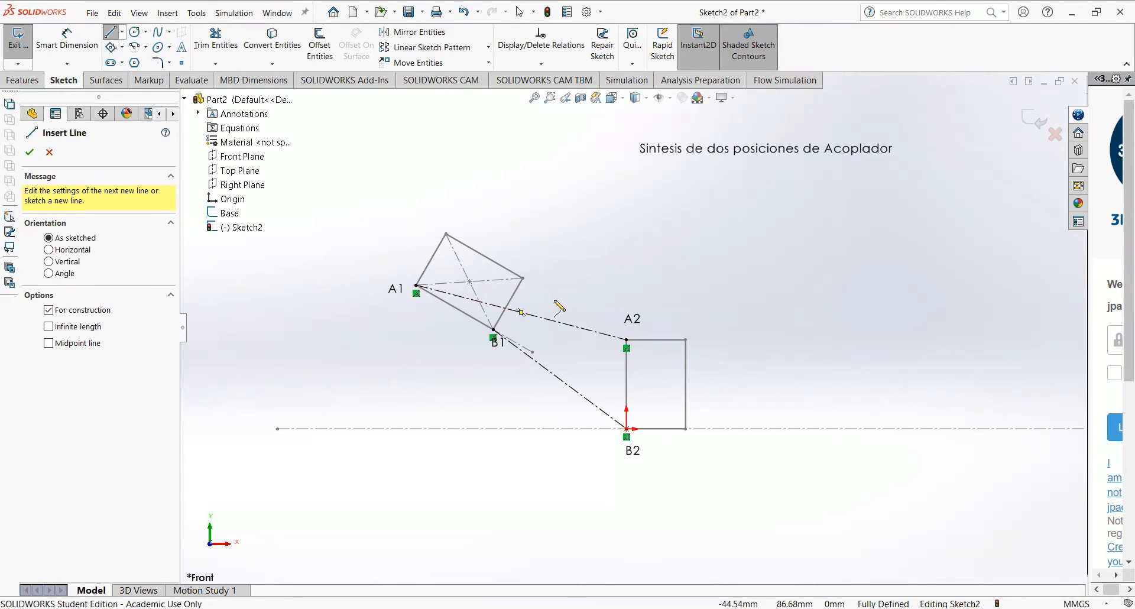
left_click(520, 312)
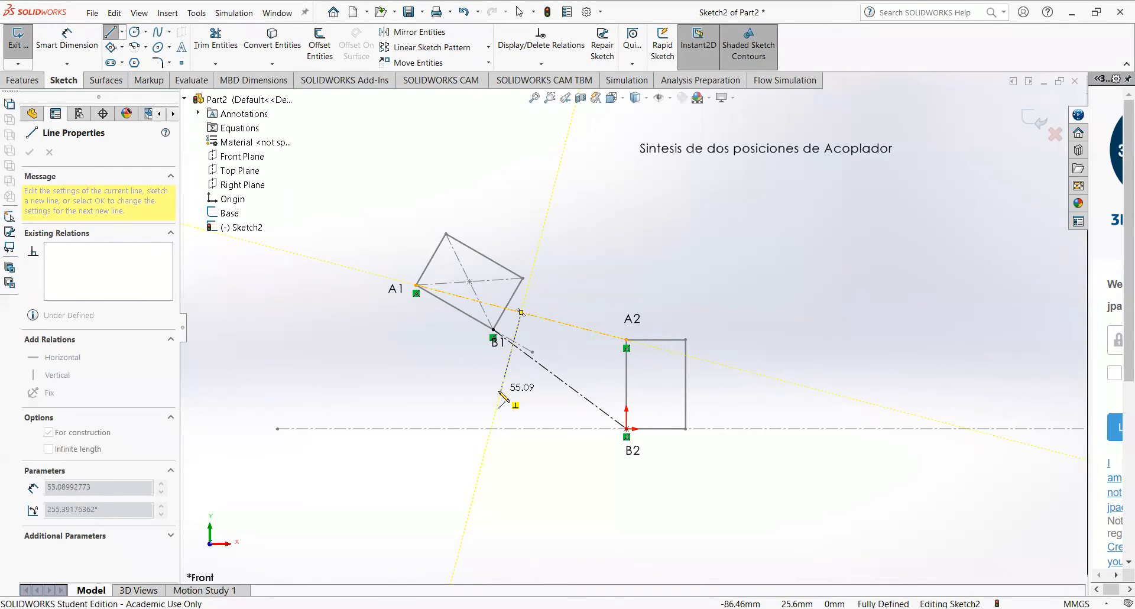
left_click(501, 392)
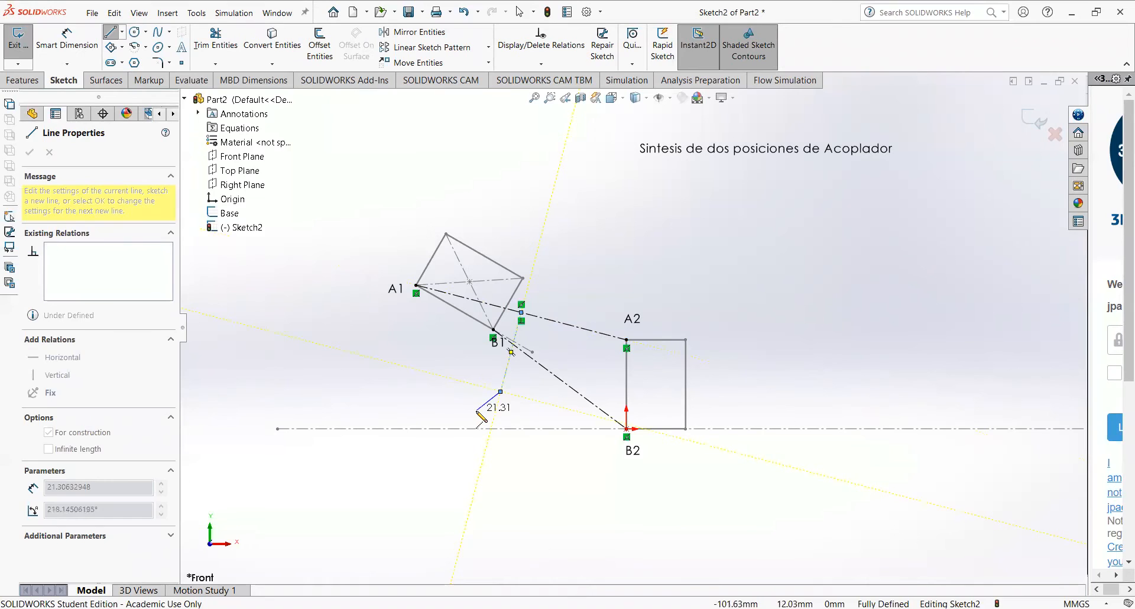
key("Escape")
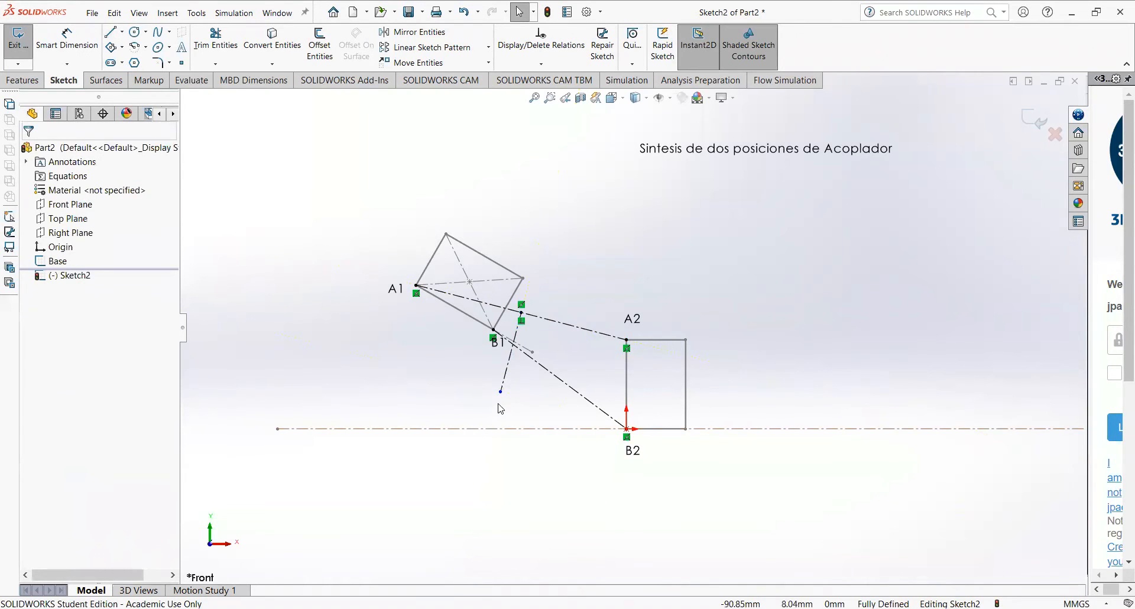
left_click_drag(501, 391, 461, 543)
left_click(516, 564)
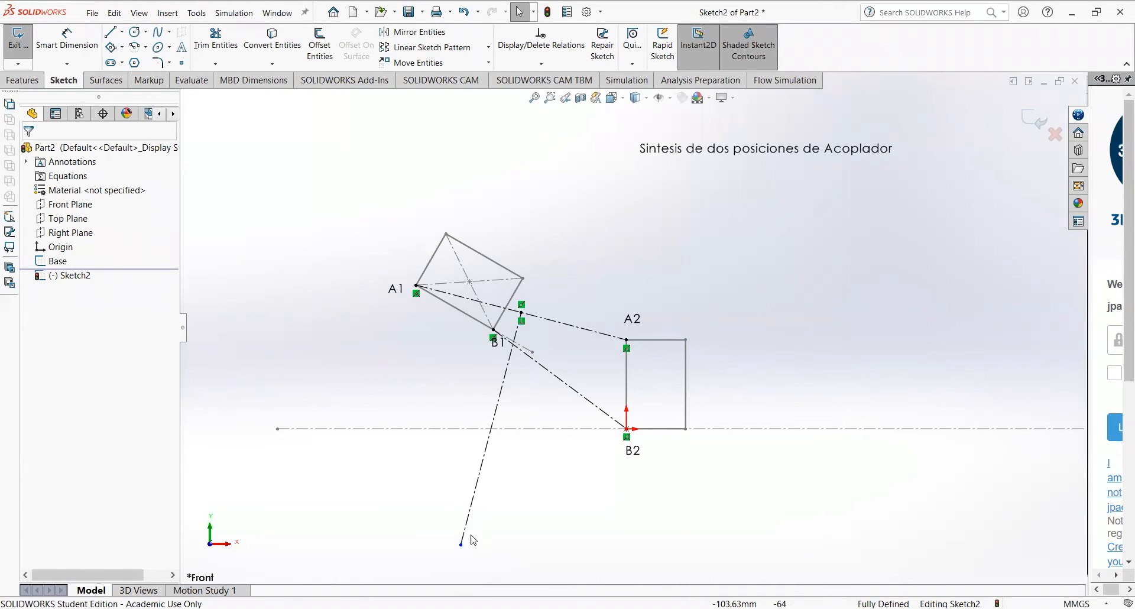
left_click_drag(462, 544, 470, 524)
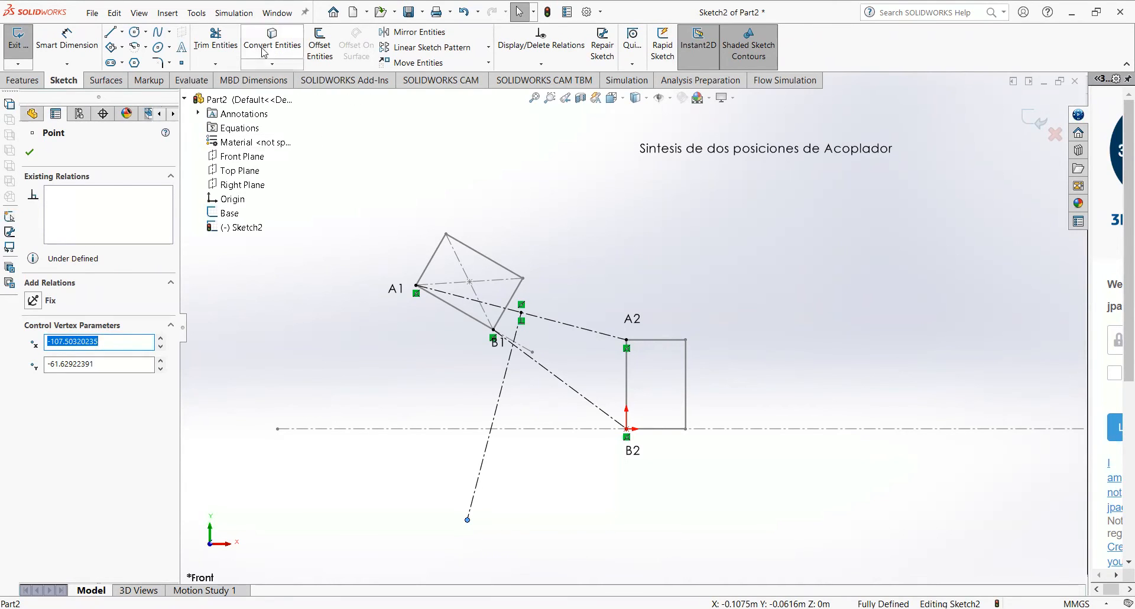
- Draw a circle about 162 mm in radius, centred on the perpendicular bisector's free end and passing through A1
left_click(122, 32)
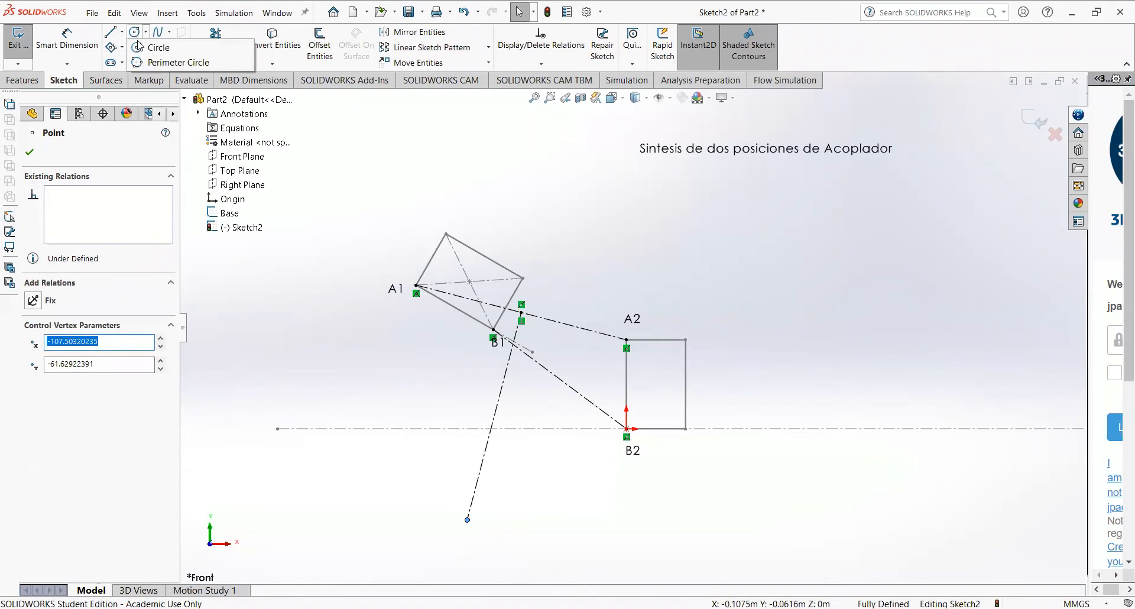
left_click(155, 47)
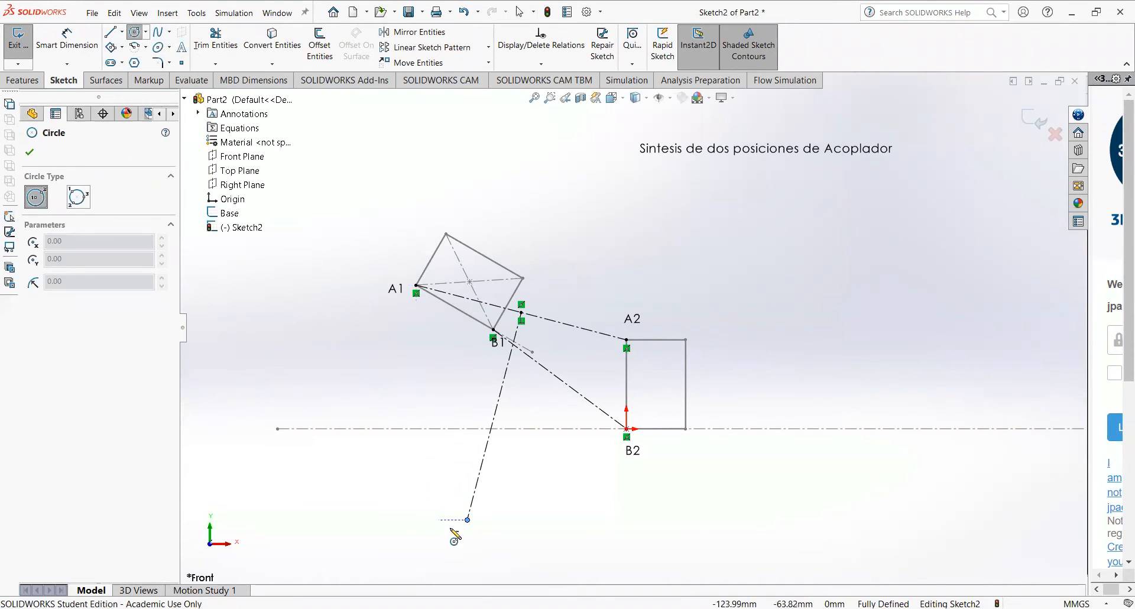
left_click(467, 519)
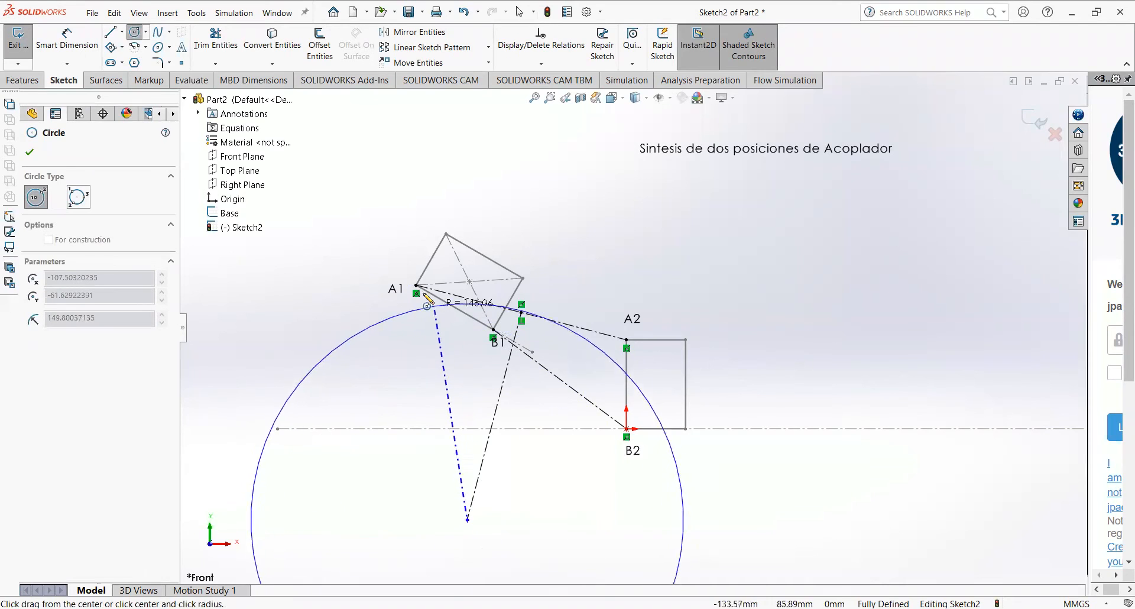
left_click(418, 286)
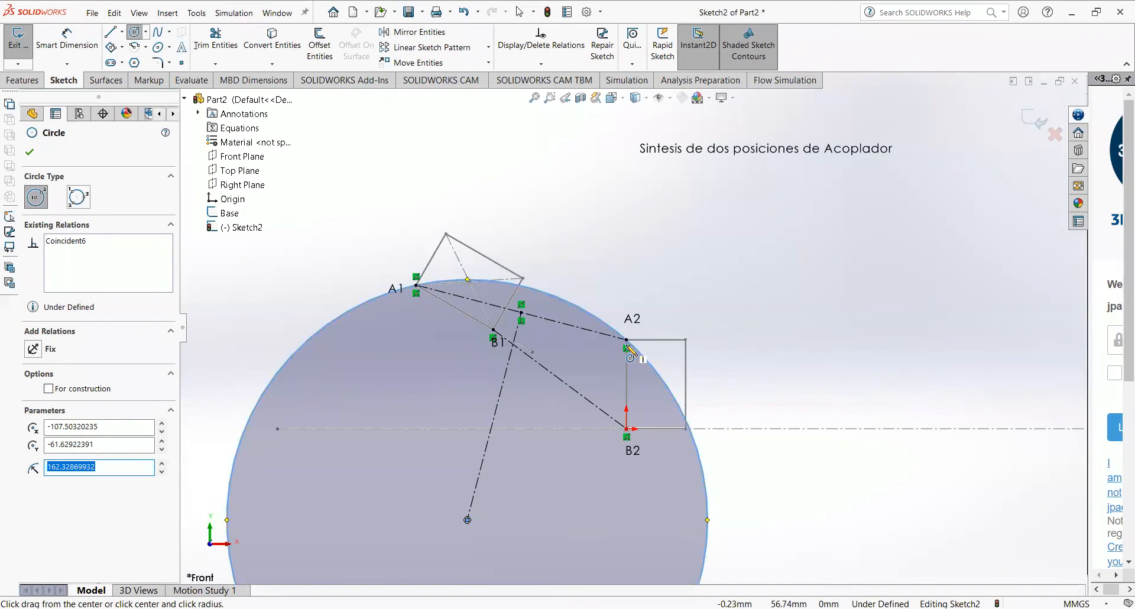
key("Escape")
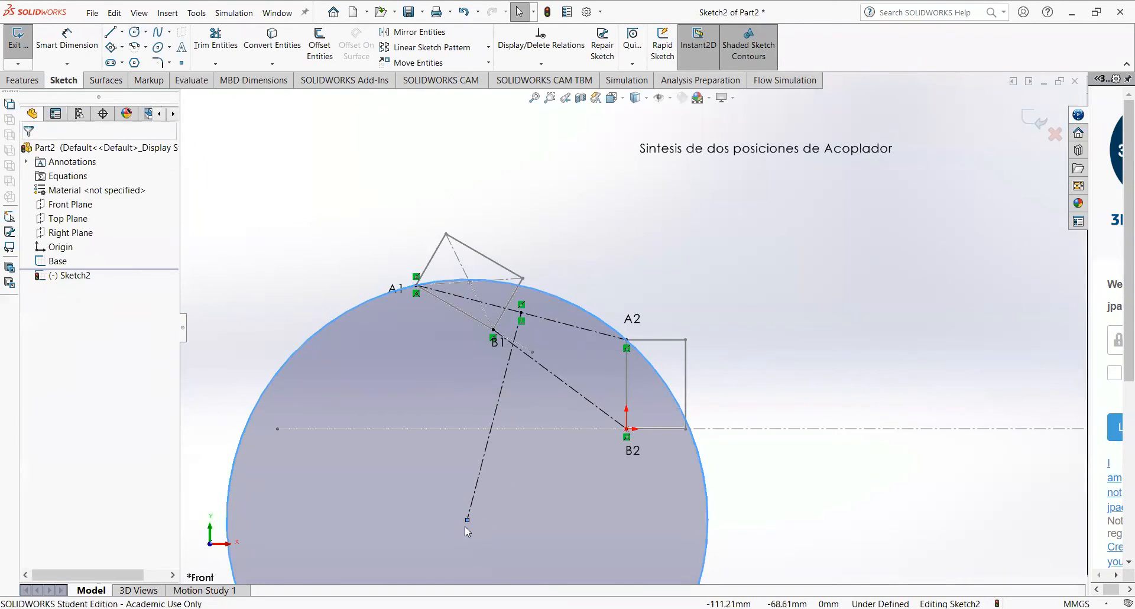
- Try different circle sizes by moving its centre along the bisector above and below A1-A2, ending at a radius of about 142 mm
left_click_drag(468, 521, 504, 410)
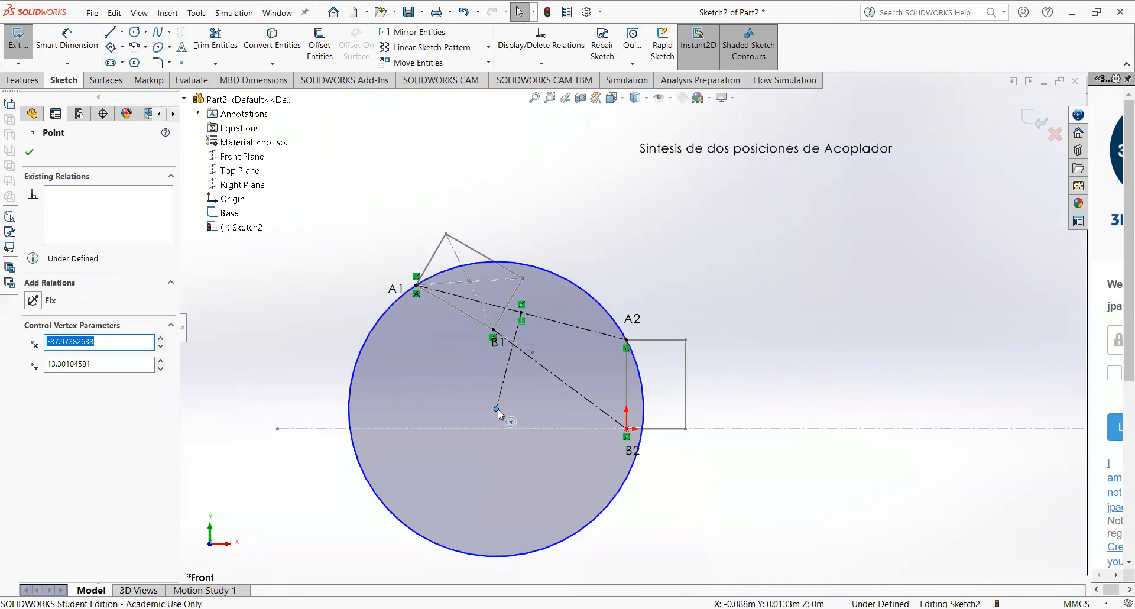
left_click_drag(497, 408, 514, 371)
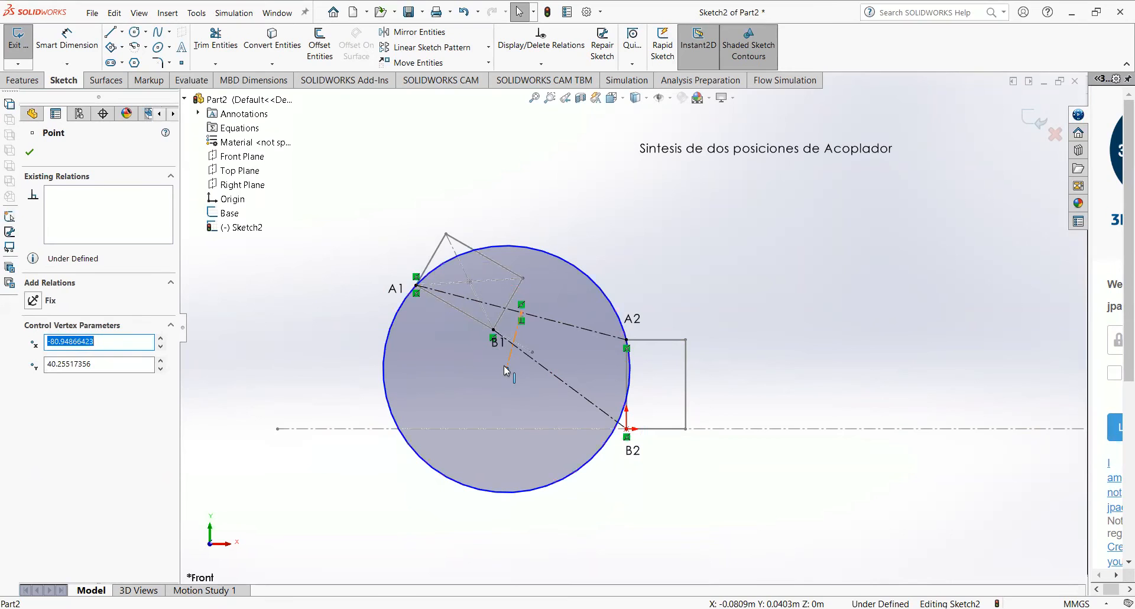
left_click_drag(507, 371, 557, 230)
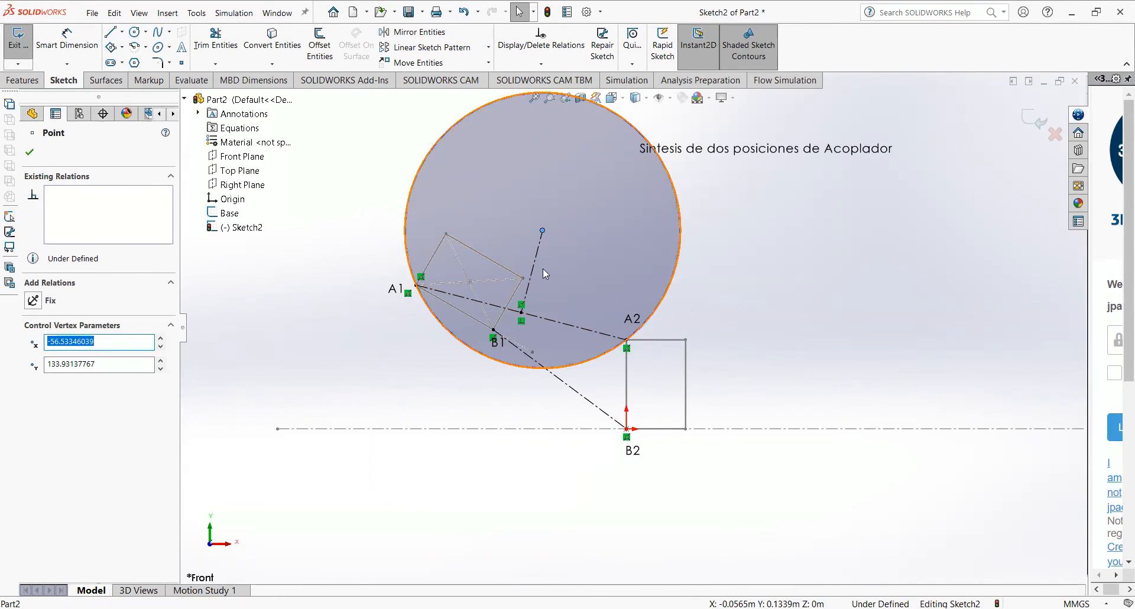
mouse_move(543, 230)
left_mouse_down()
mouse_move(591, 129)
mouse_move(568, 206)
mouse_move(538, 255)
mouse_move(581, 159)
mouse_move(466, 408)
mouse_move(439, 586)
mouse_move(504, 466)
mouse_move(421, 558)
mouse_move(520, 443)
mouse_move(431, 551)
mouse_move(497, 526)
mouse_move(511, 431)
mouse_move(525, 428)
mouse_move(492, 512)
mouse_move(512, 475)
mouse_move(458, 538)
mouse_move(569, 340)
mouse_move(643, 134)
mouse_move(531, 295)
mouse_move(488, 374)
mouse_move(465, 459)
left_mouse_up()
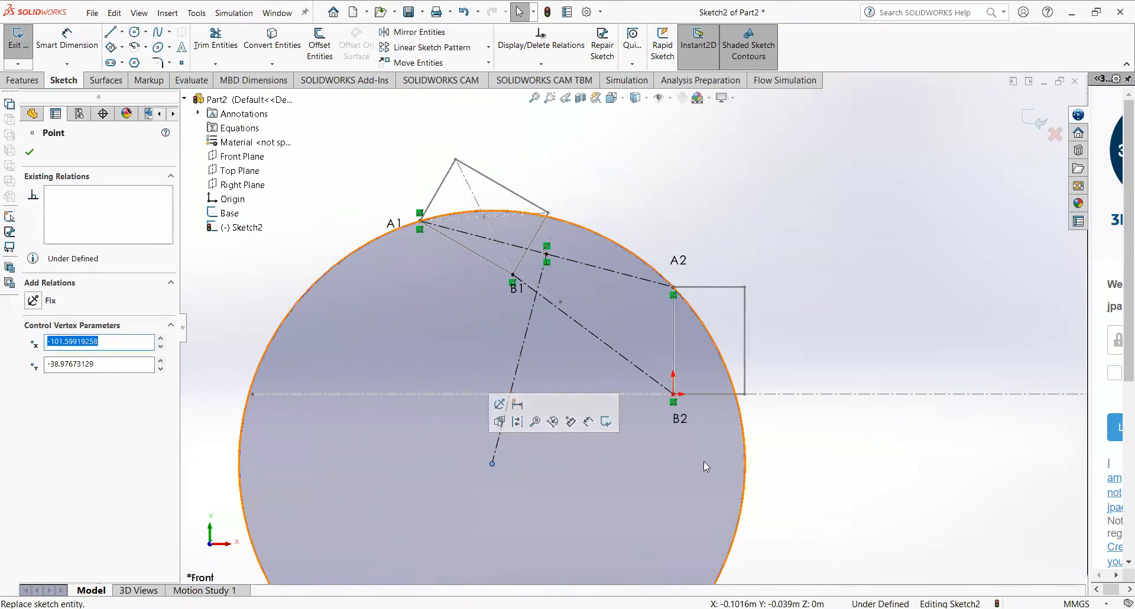
left_click(813, 467)
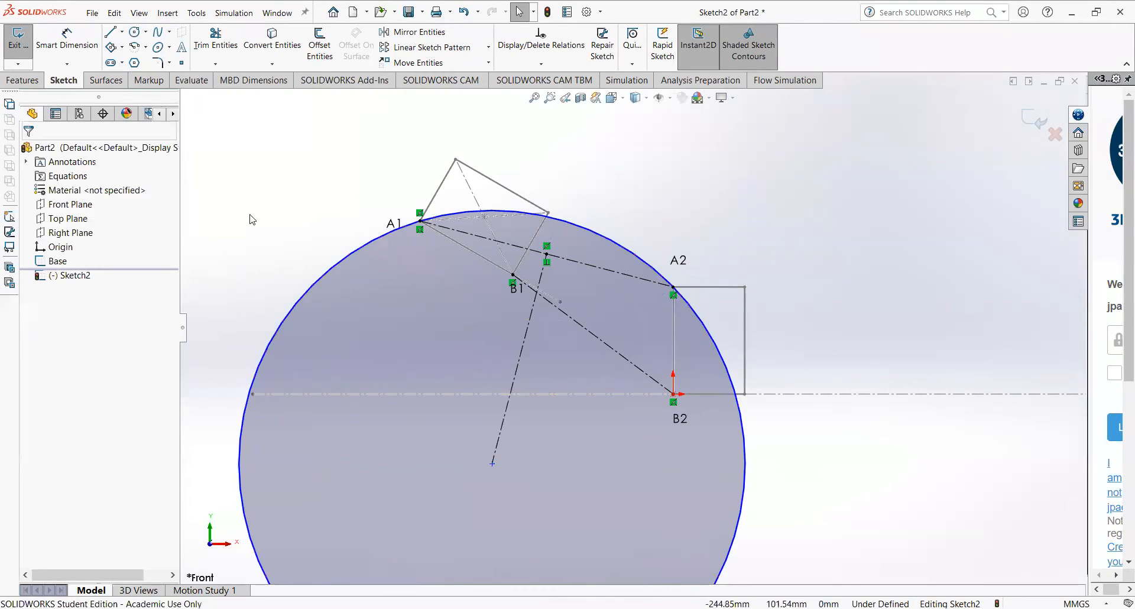
- Convert the circle through A1 and A2 to construction geometry
left_click(344, 259)
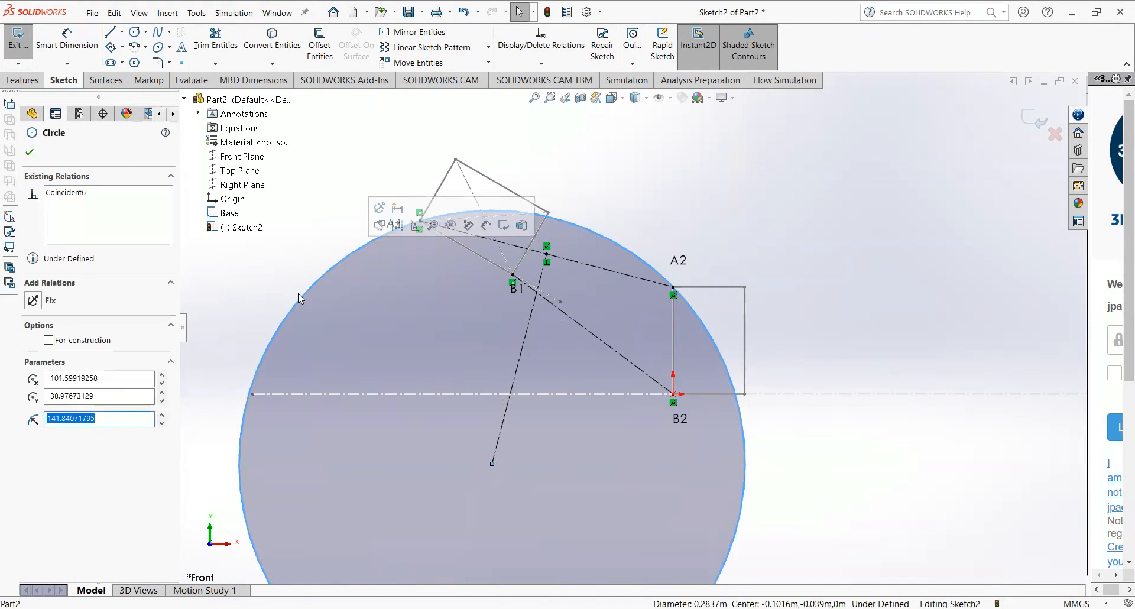
left_click(66, 341)
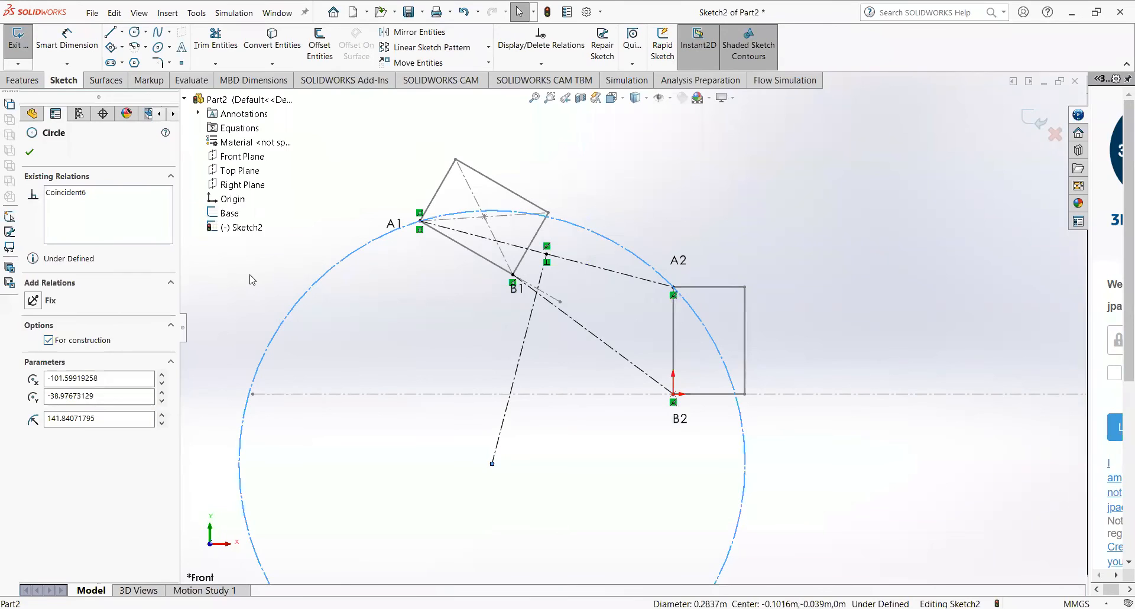
left_click(253, 279)
- Dimension the perpendicular bisector's length from the midpoint of A1-A2 to the circle's centre as 120 mm
left_click(68, 45)
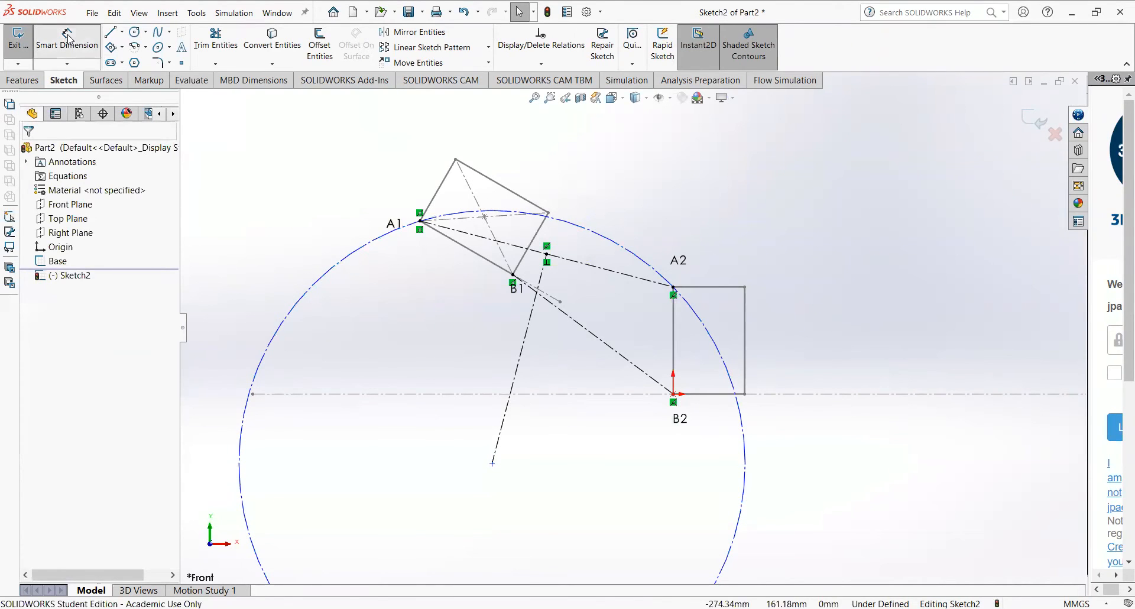
left_click(520, 358)
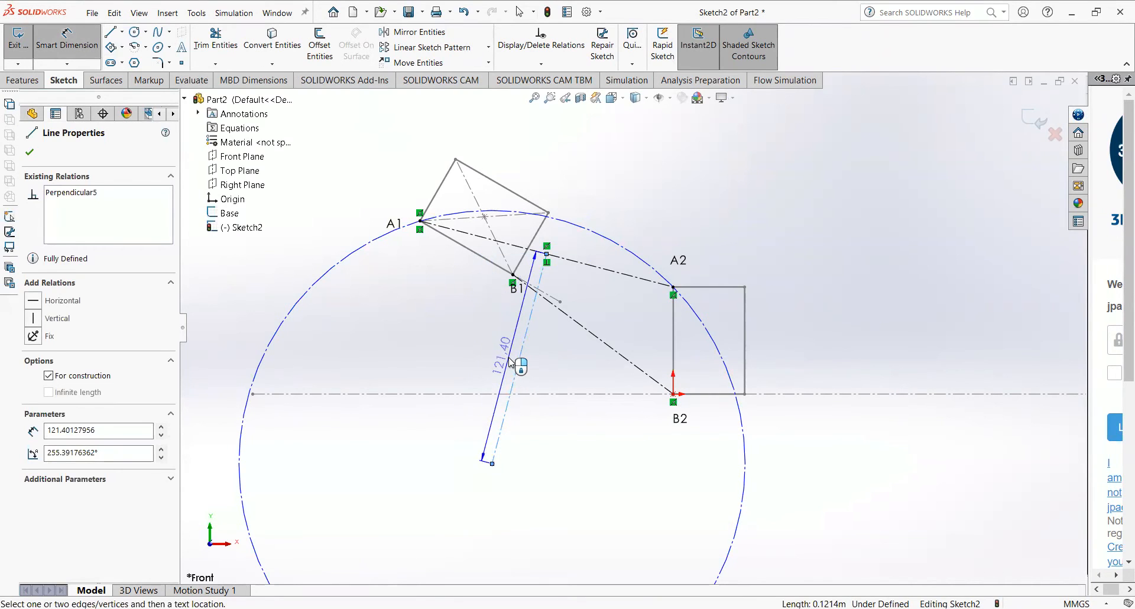
left_click(509, 358)
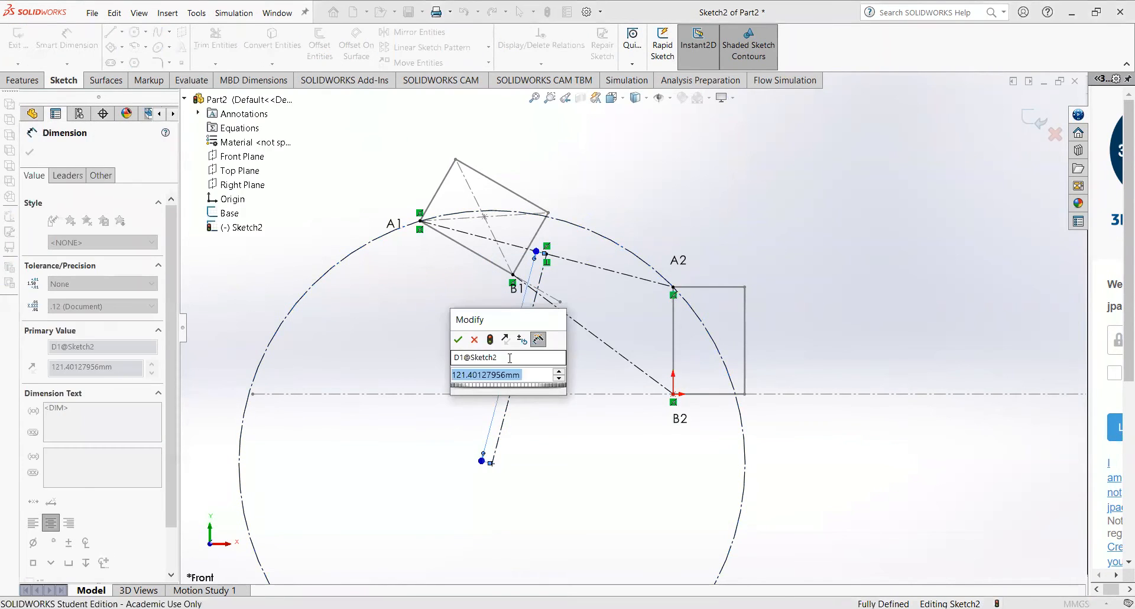
type("120")
key("Return")
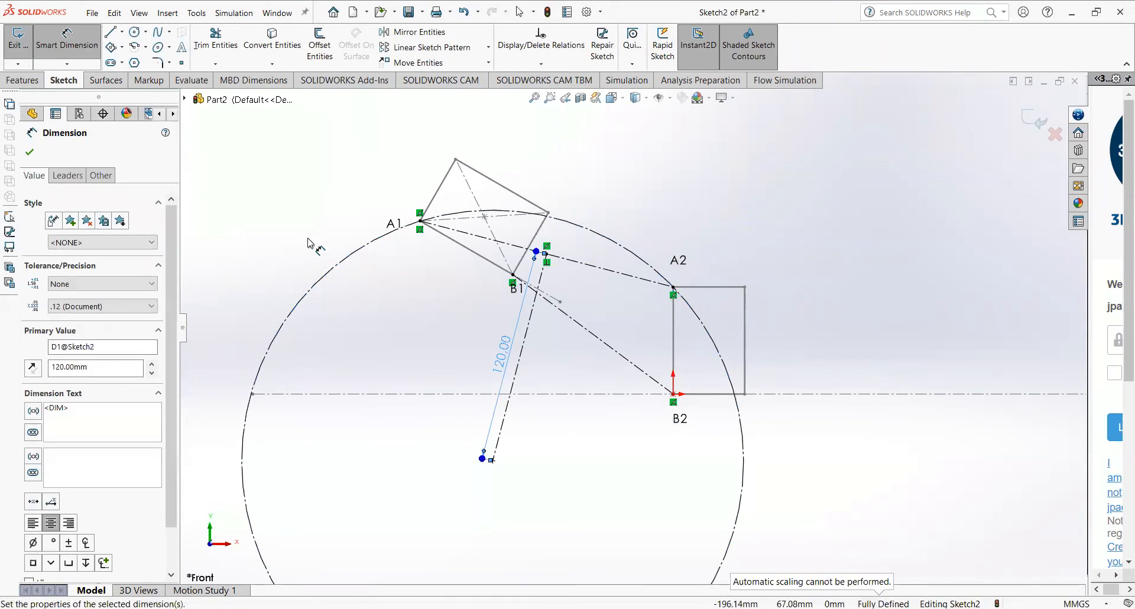
left_click(248, 178)
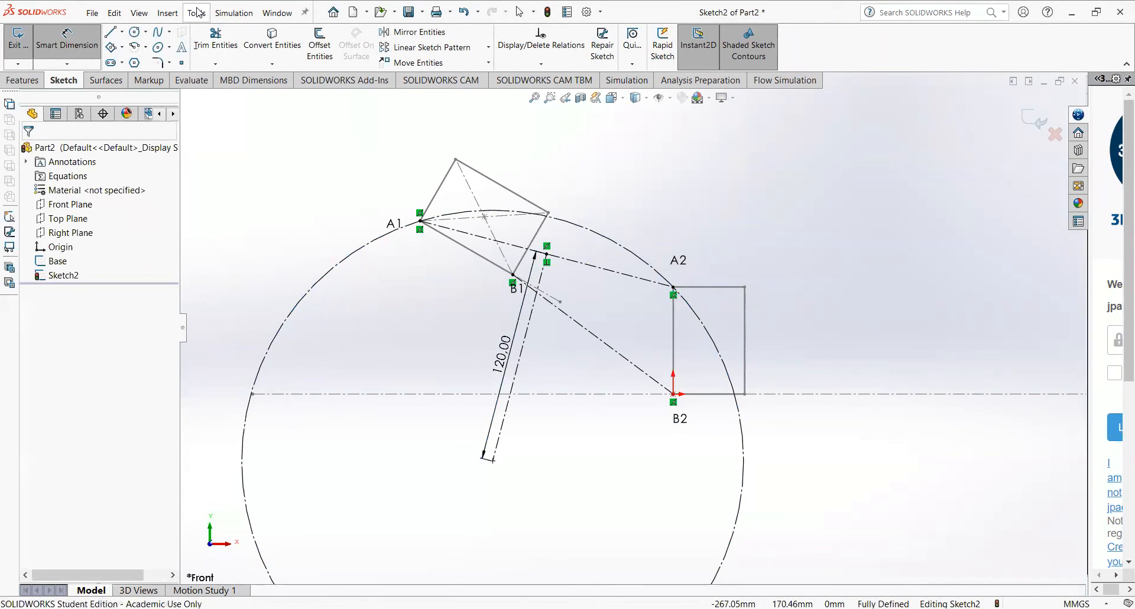
- Add a note reading "O2" just below the circle's centre
key("alt+i")
mouse_move(253, 501)
left_click(355, 319)
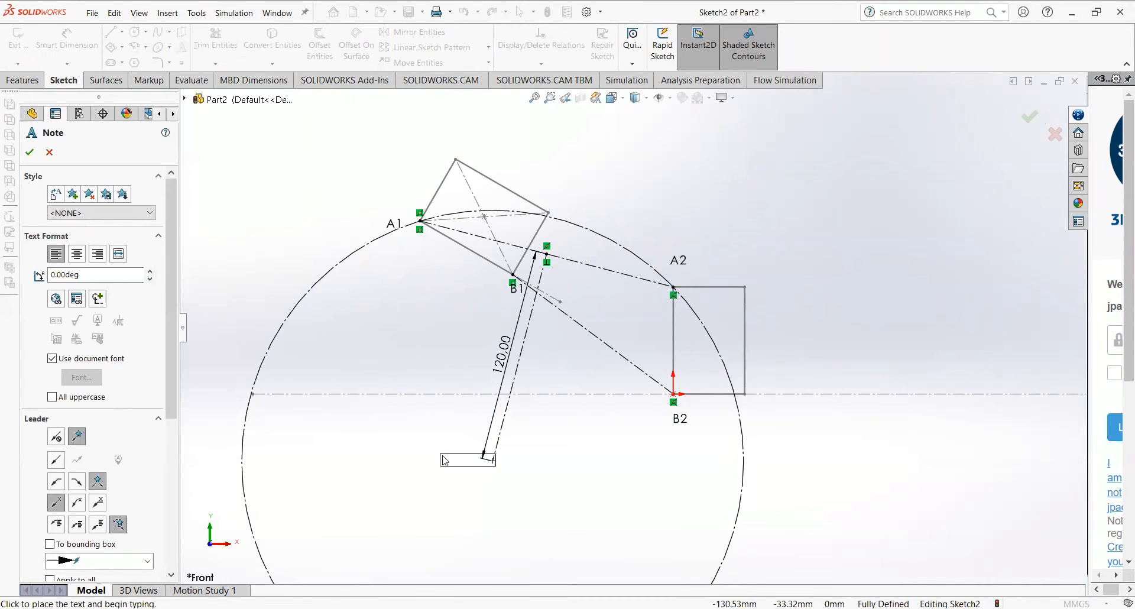
left_click(473, 478)
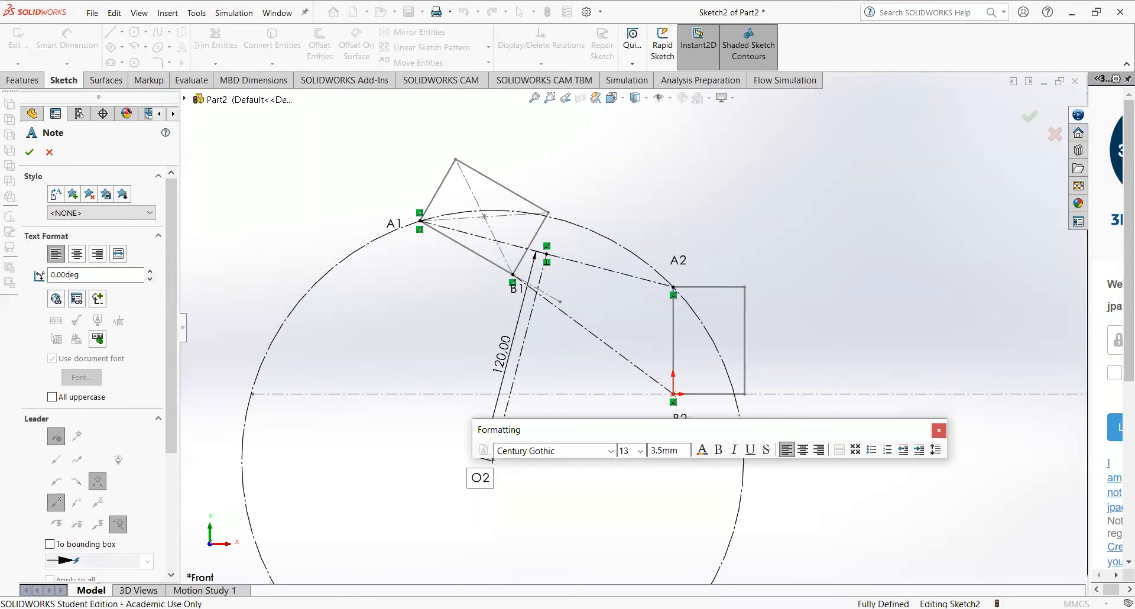
left_click(821, 528)
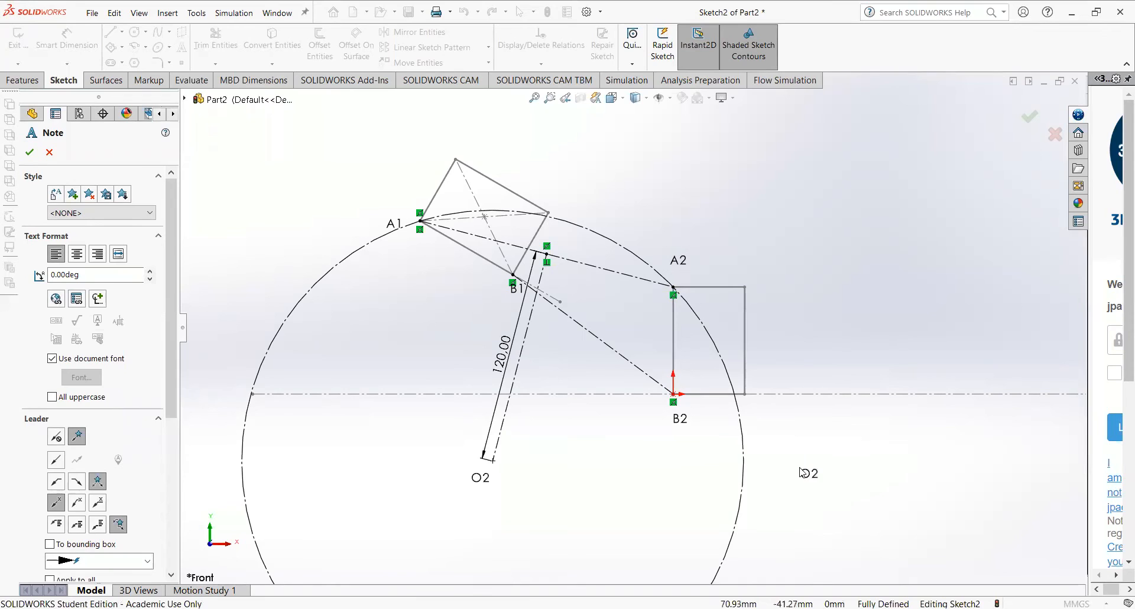
key("Escape")
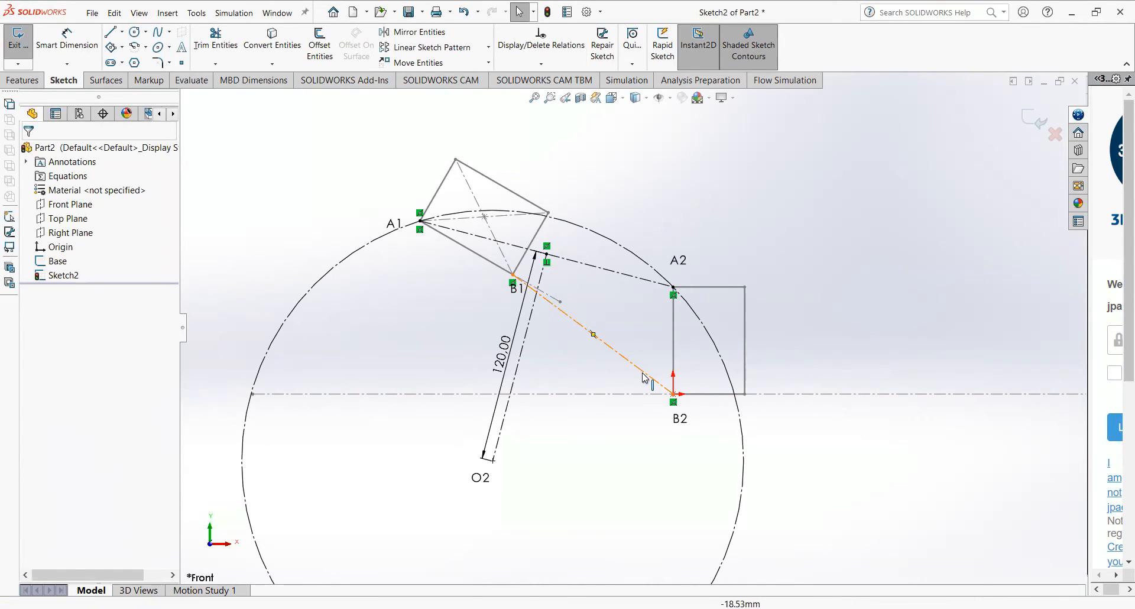
- Draw a construction line about 51 mm long from the midpoint of B1-B2, perpendicular to it and running down toward O2
left_click(123, 32)
left_click(131, 61)
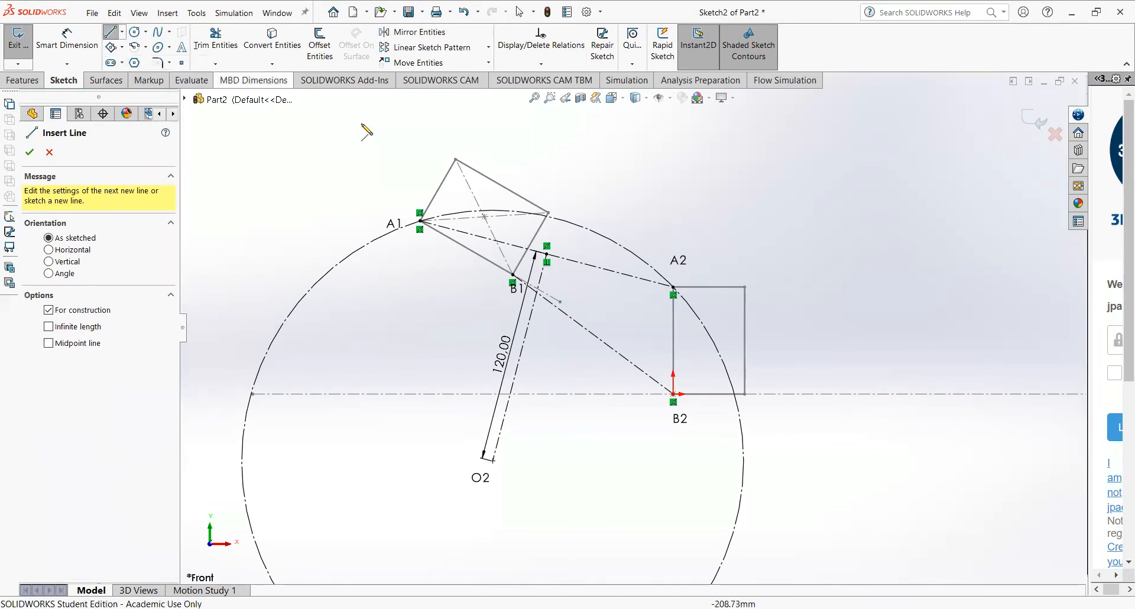
left_click(593, 334)
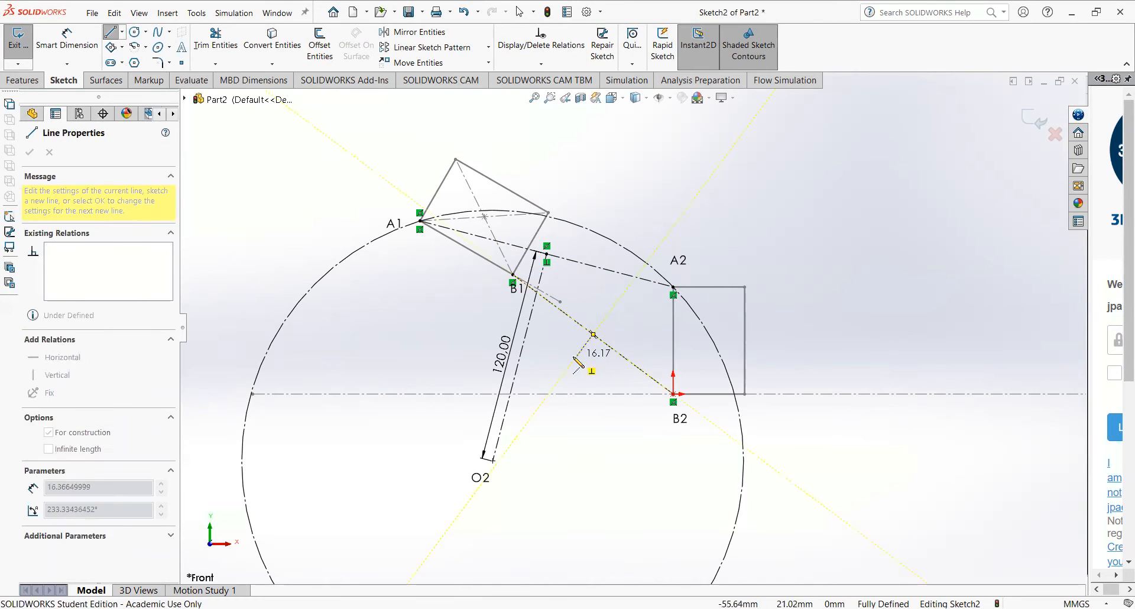
left_click(539, 408)
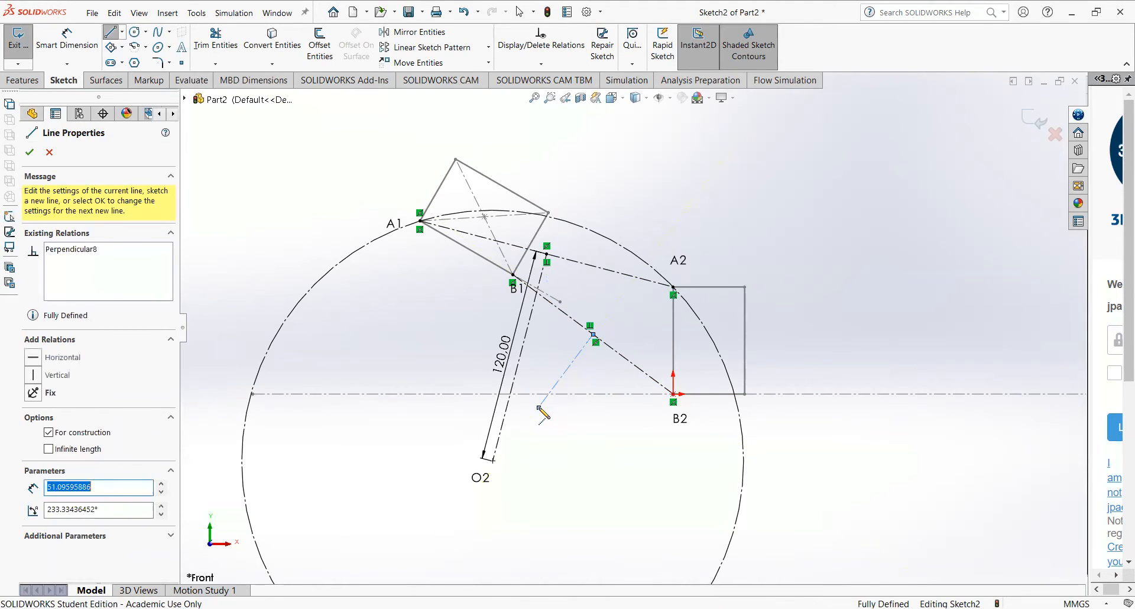
key("Escape")
key("Escape")
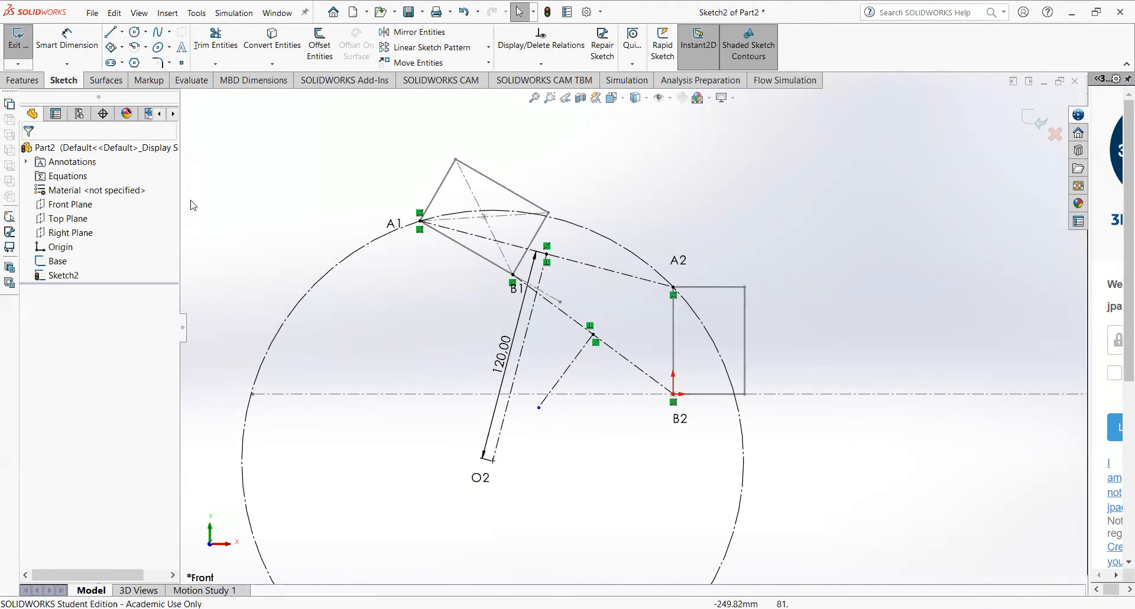
- Draw a circle through B1 centred on the new bisector's free end, and move its centre toward B1-B2 for a radius of about 65 mm
left_click(136, 31)
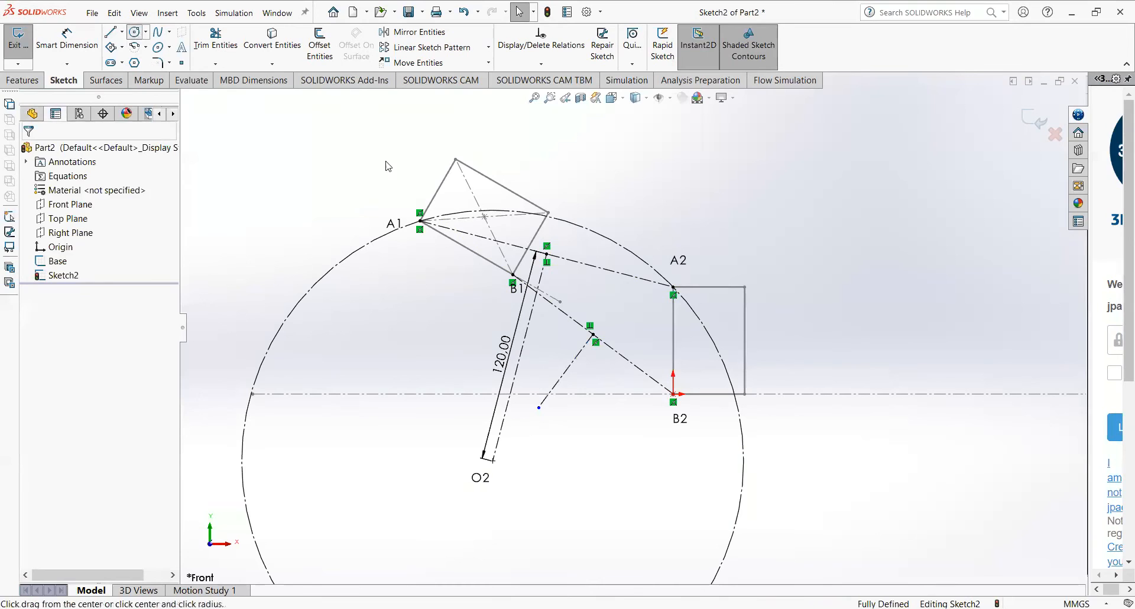
left_click(538, 408)
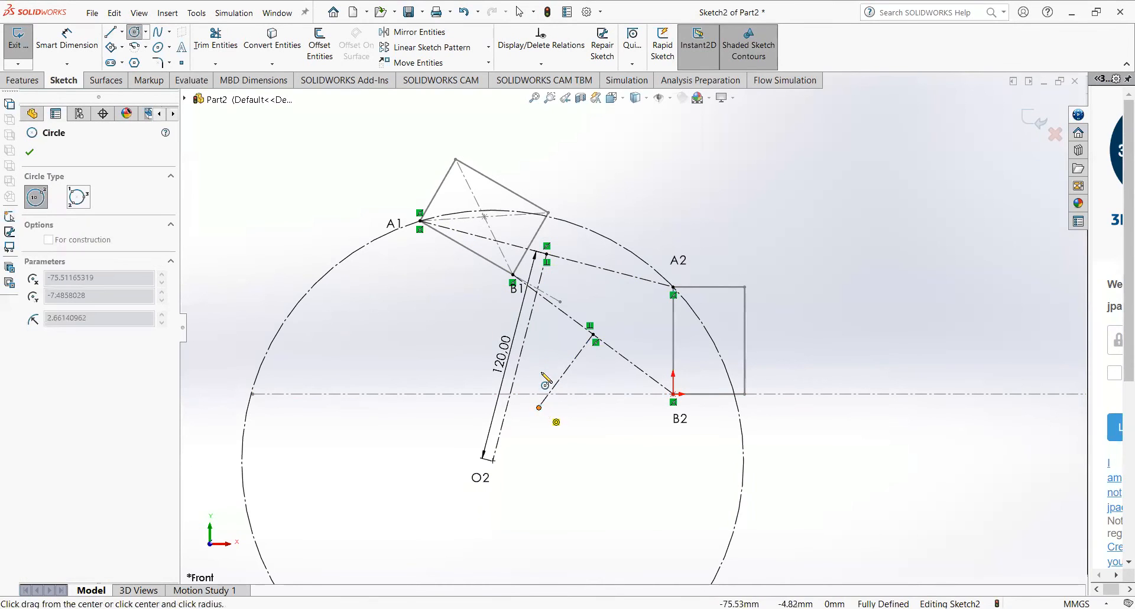
left_click(512, 275)
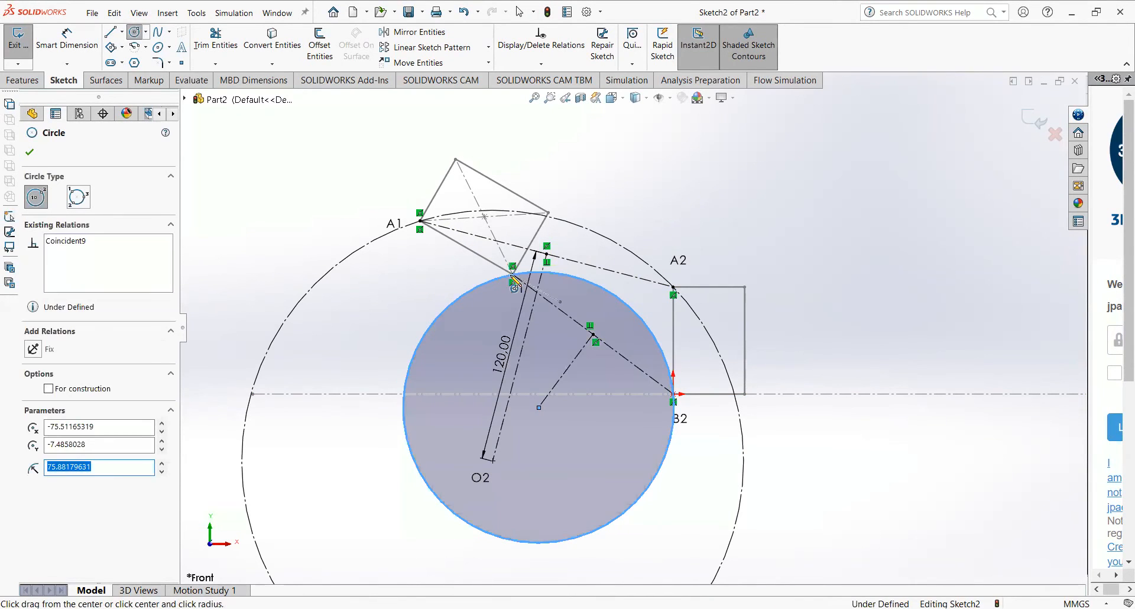
key("Escape")
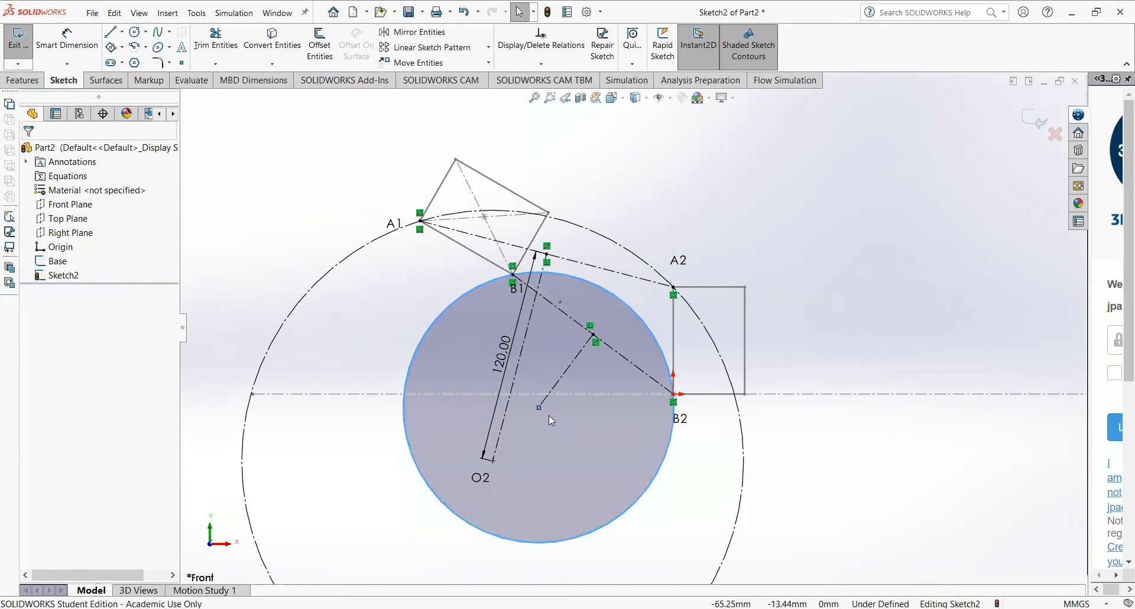
left_click_drag(539, 407, 559, 384)
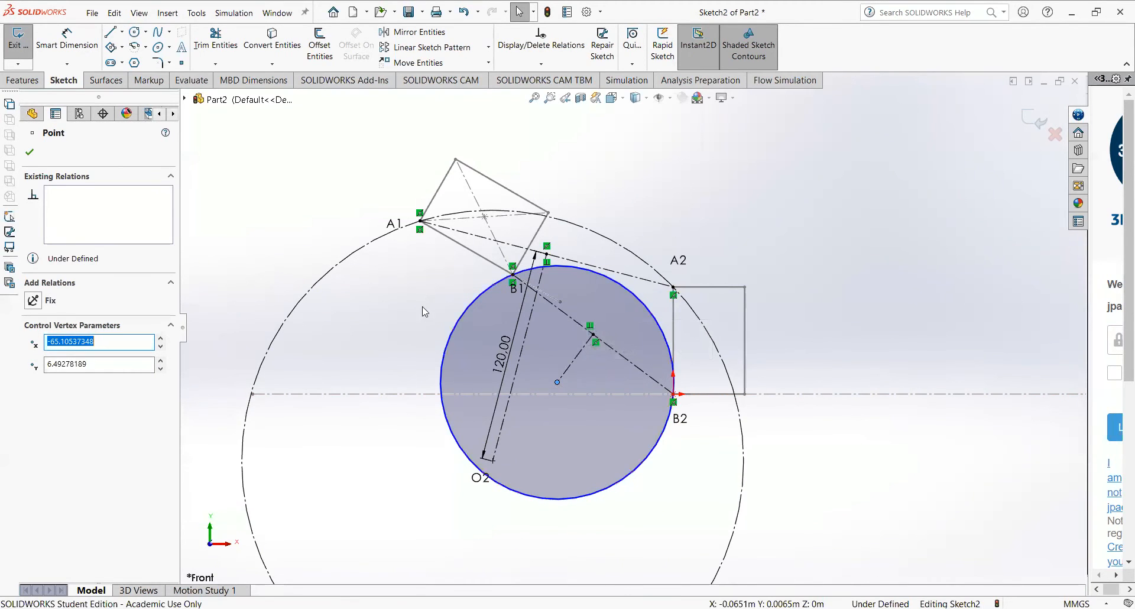
- Convert the circle through B1 and B2 to construction geometry
left_click(479, 299)
left_click(94, 341)
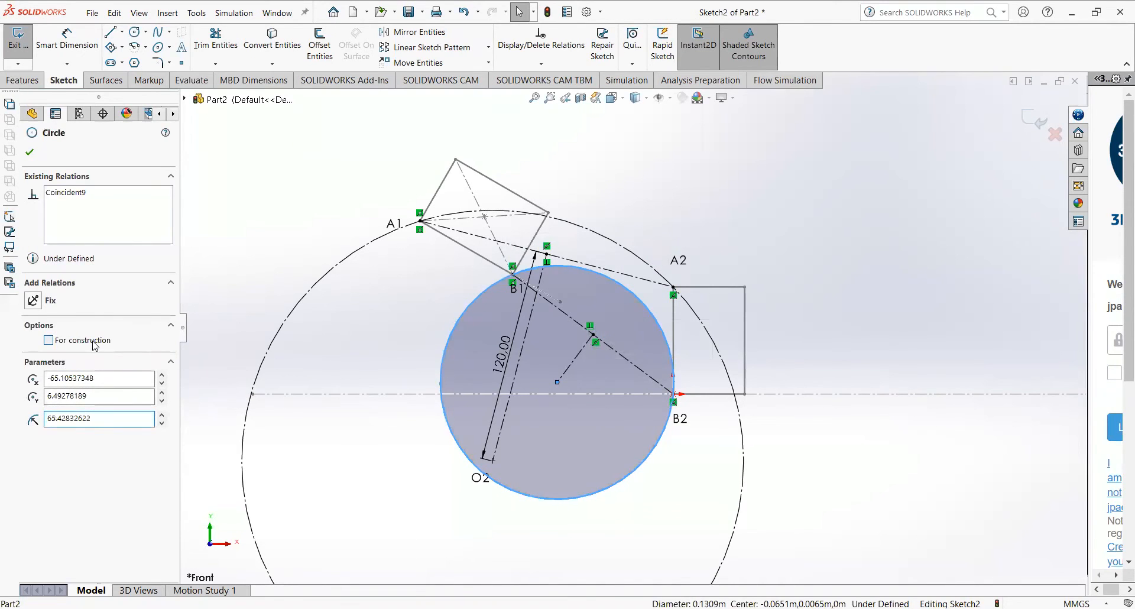
left_click(29, 154)
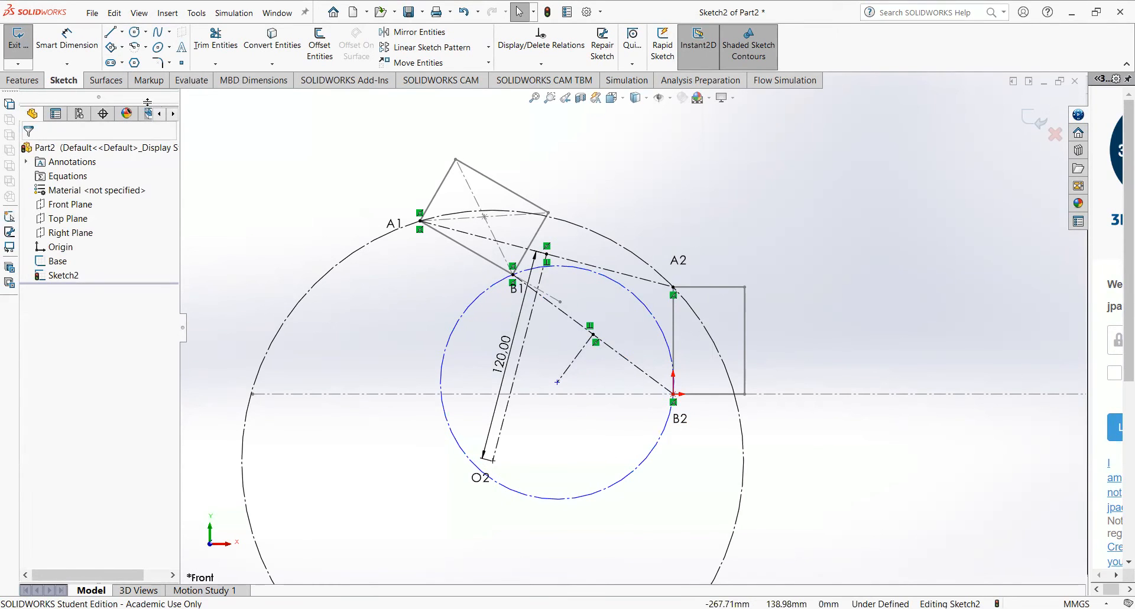
- Dimension the perpendicular bisector of B1-B2 from its midpoint to the smaller circle's centre as 34 mm
left_click(67, 42)
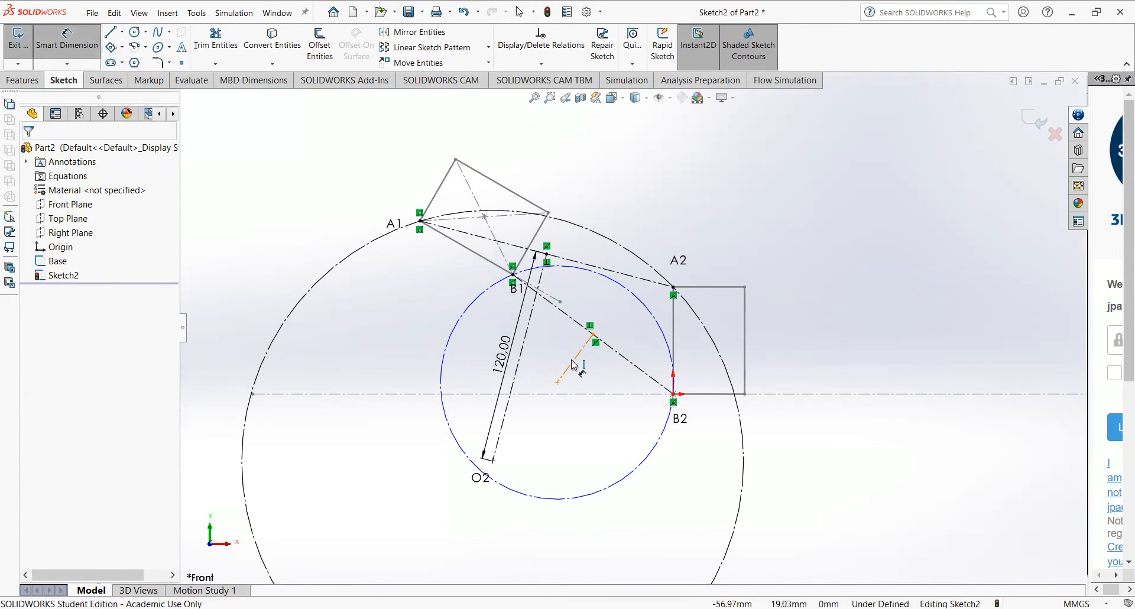
left_click(576, 361)
left_click(560, 357)
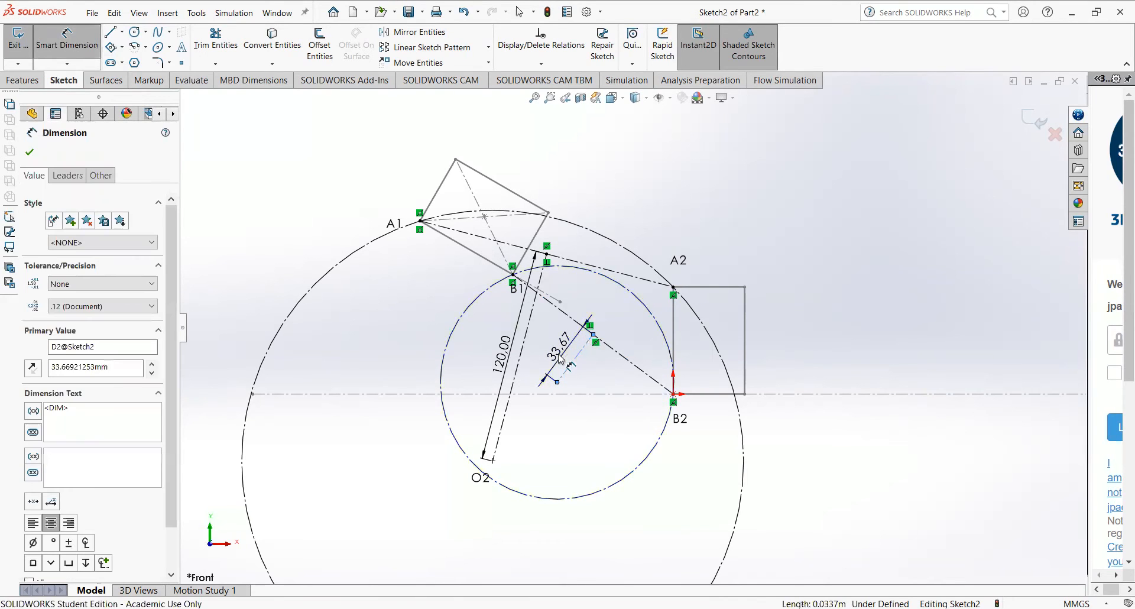
type("34")
key("Return")
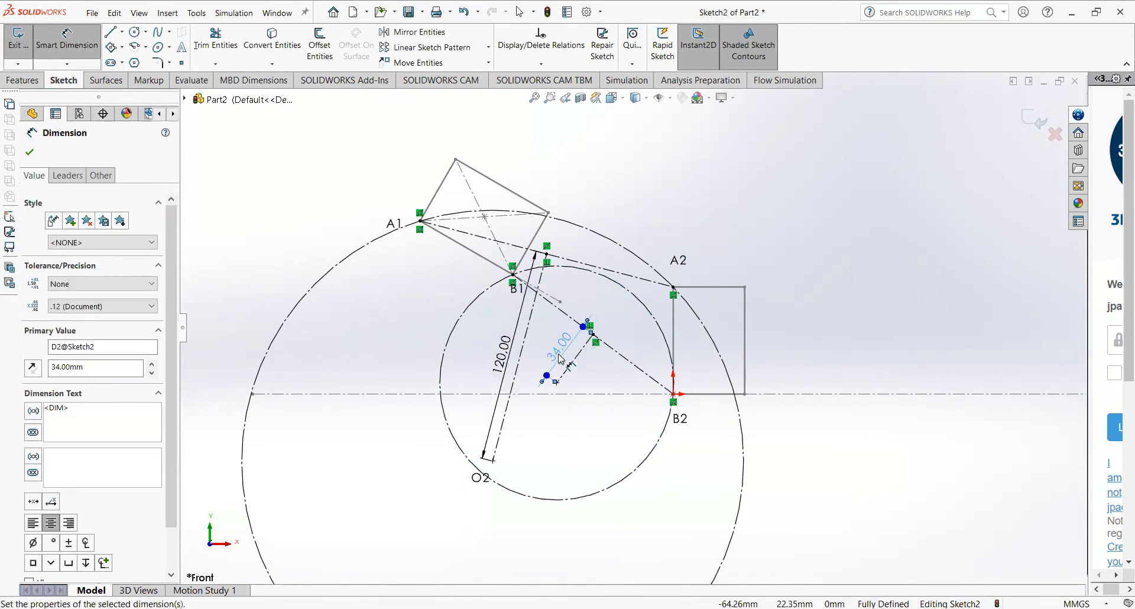
left_click(721, 188)
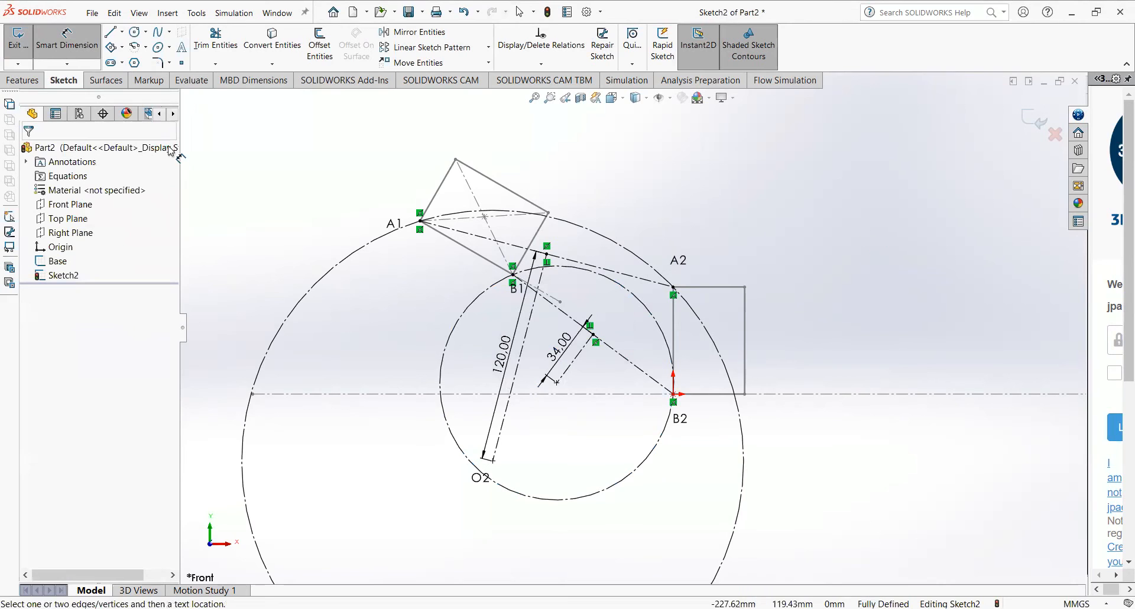
- Add a note reading "O4" just below the smaller circle's centre
left_click(168, 12)
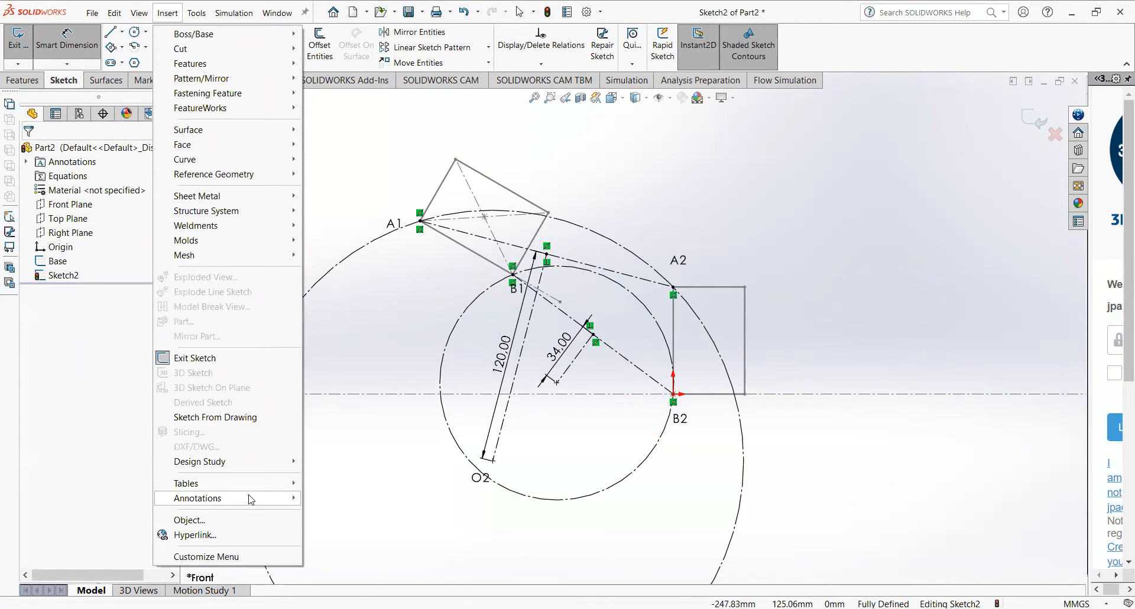
mouse_move(252, 500)
left_click(349, 324)
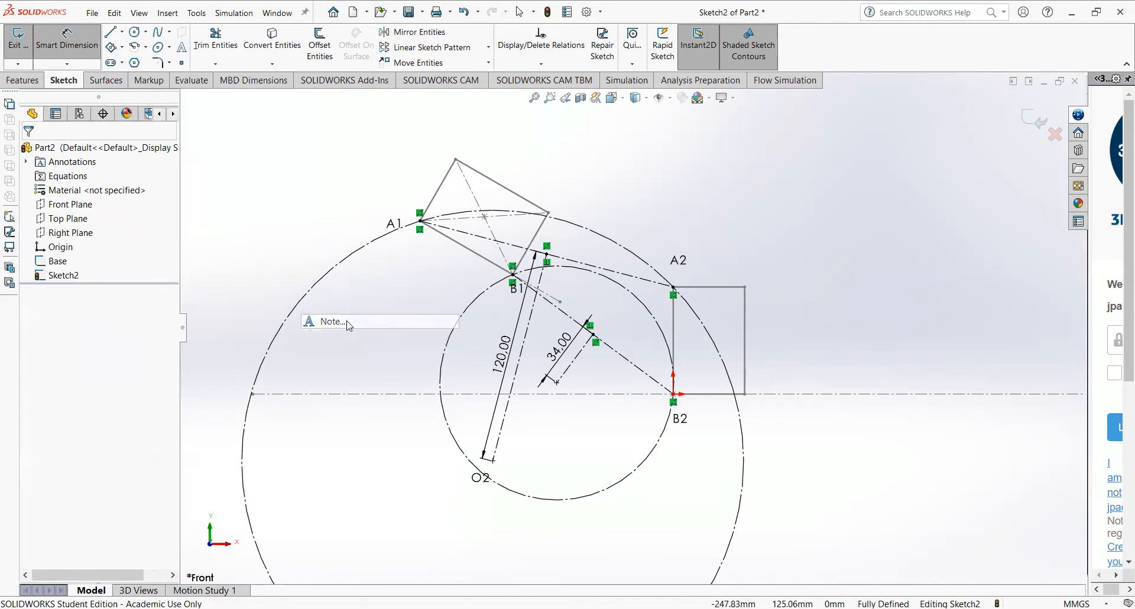
left_click(544, 410)
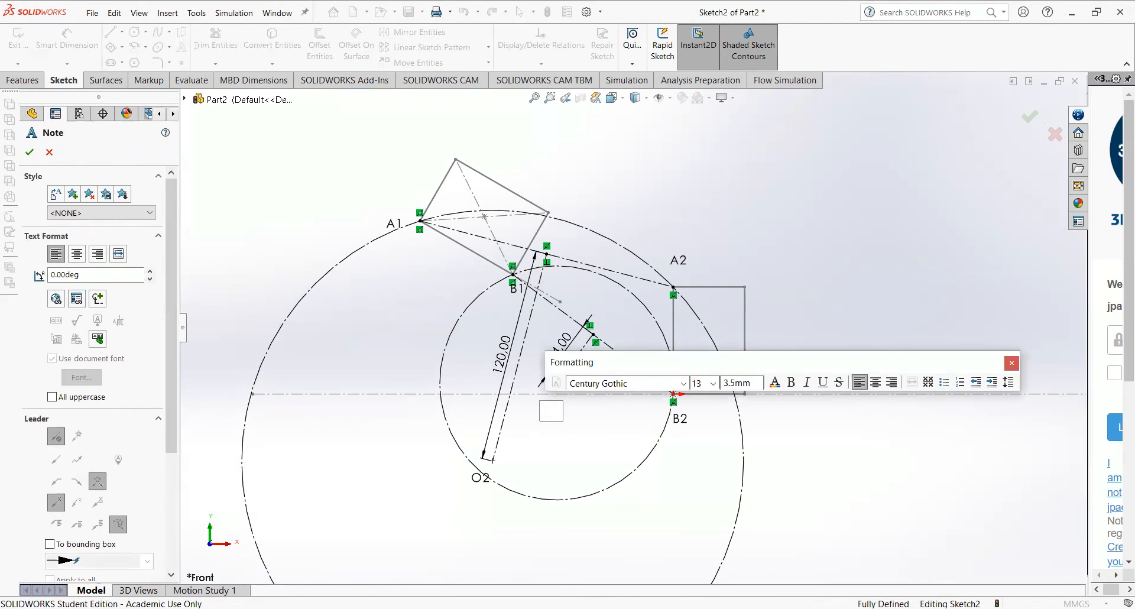
type("O4")
left_click(843, 470)
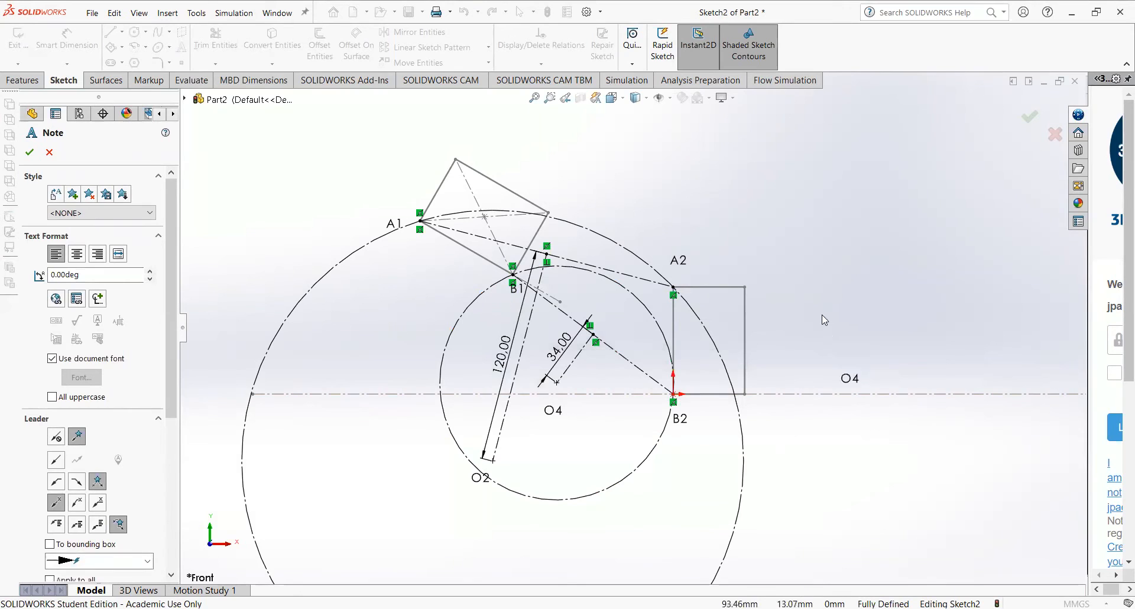
key("Escape")
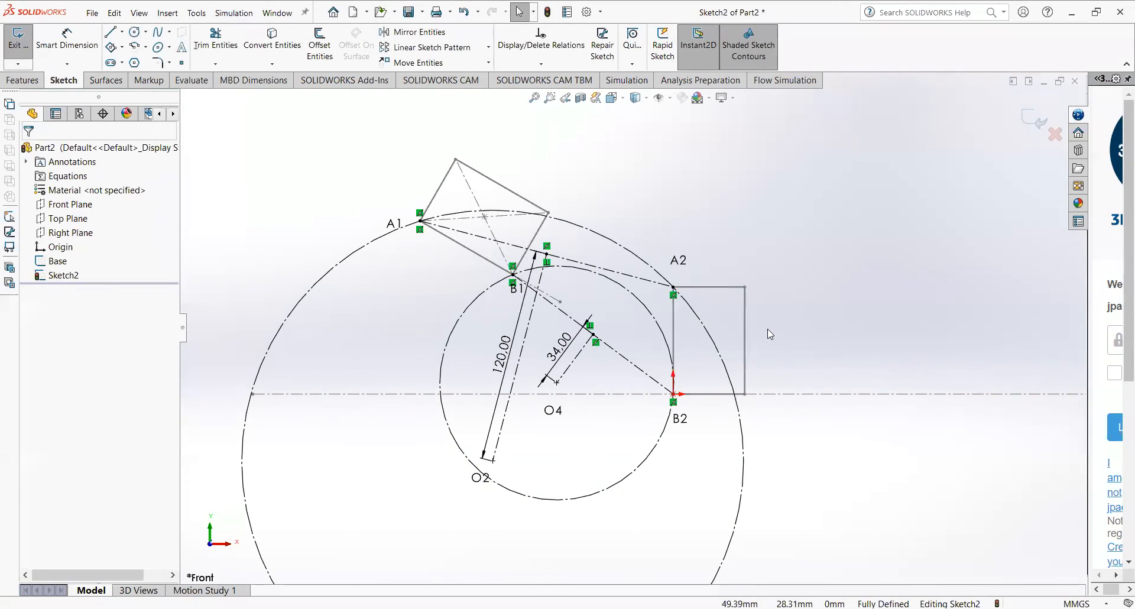
- Exit the synthesis sketch and rename it Construccion_sintesis
left_click(1030, 119)
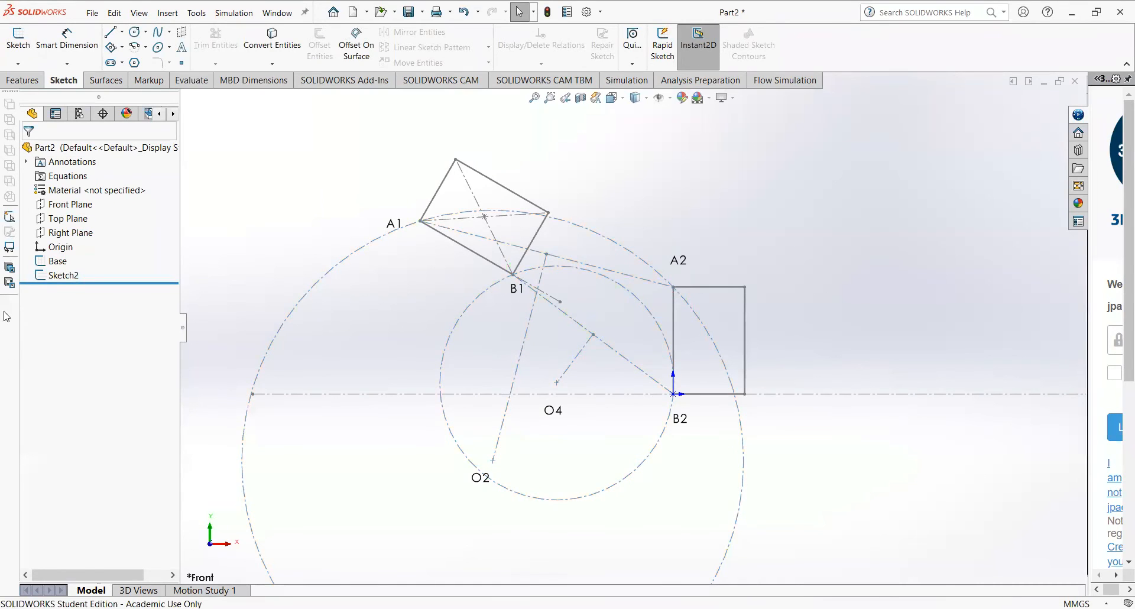
left_click(62, 275)
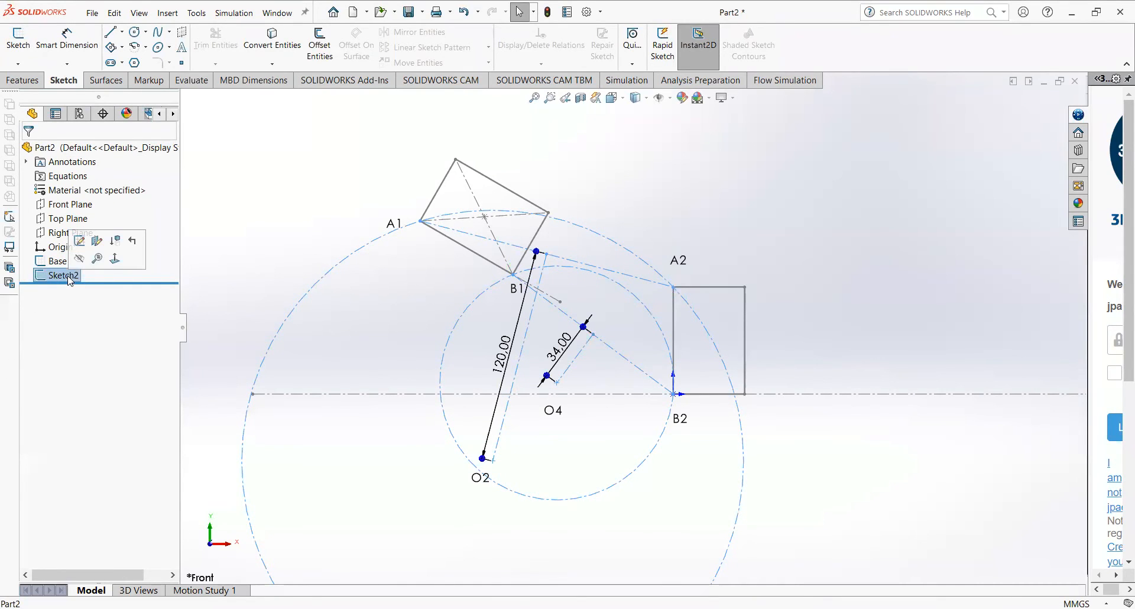
left_click(68, 276)
type("Construccion_sintesis")
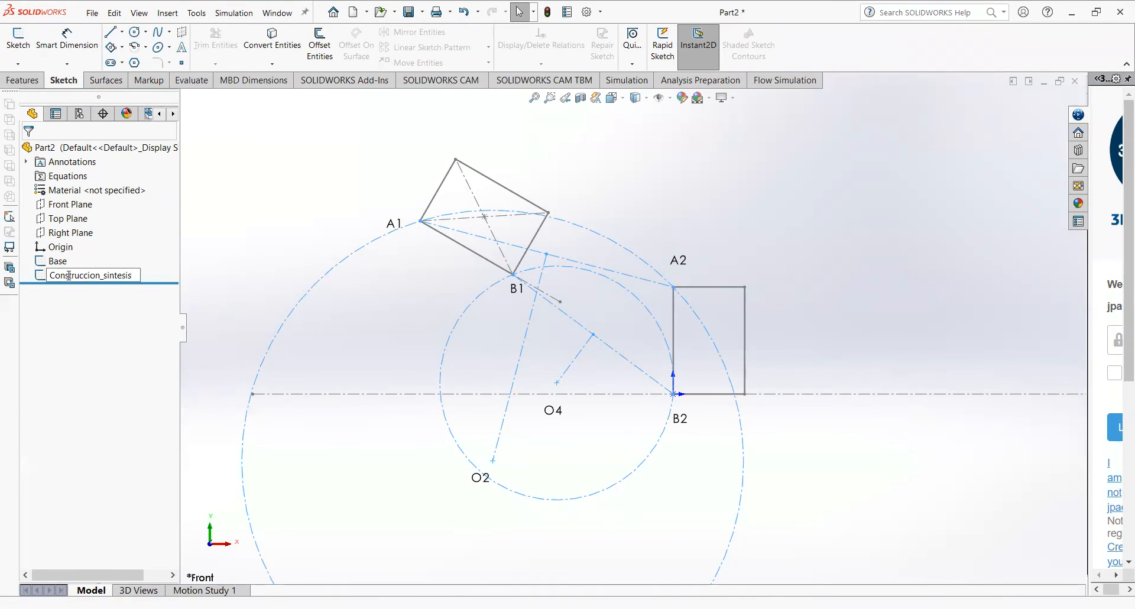
key("Return")
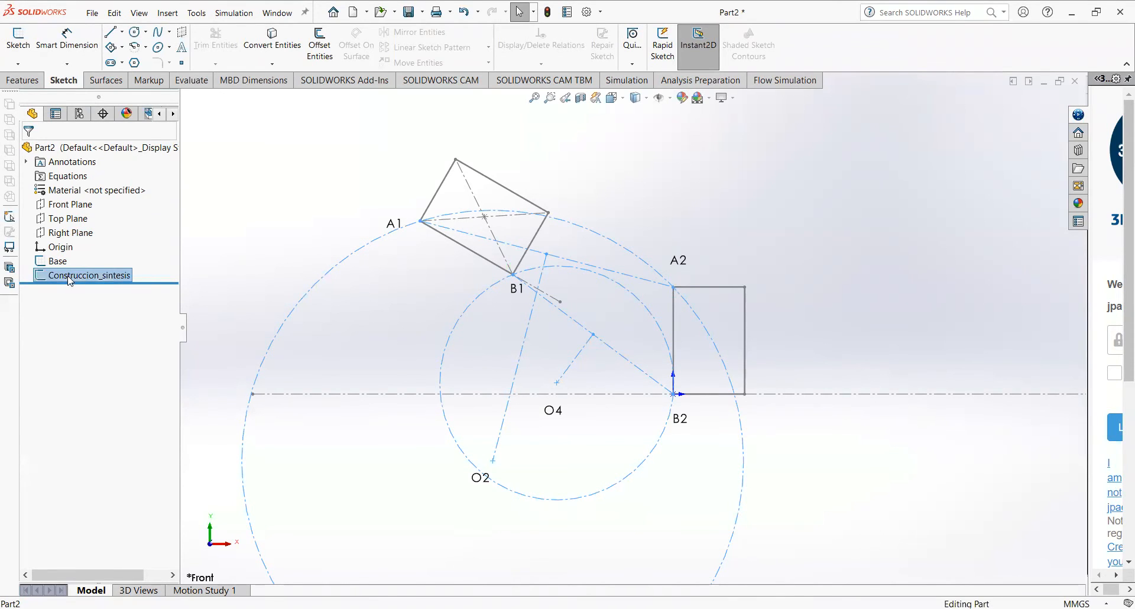
left_click(231, 226)
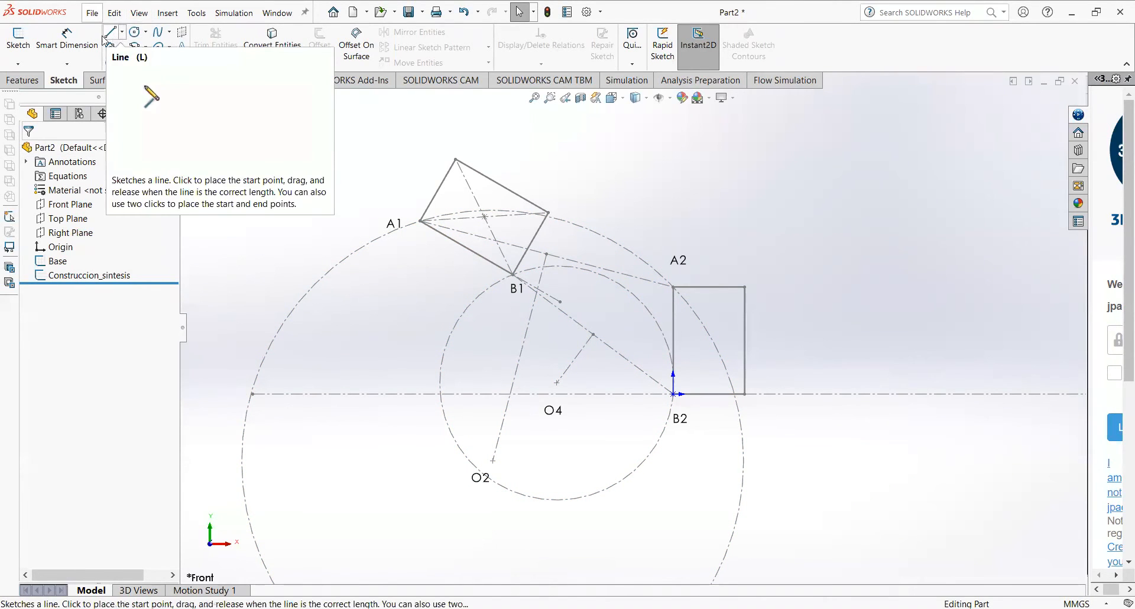
- Start a new sketch on the Front Plane
scroll(7, 42, "down", 1)
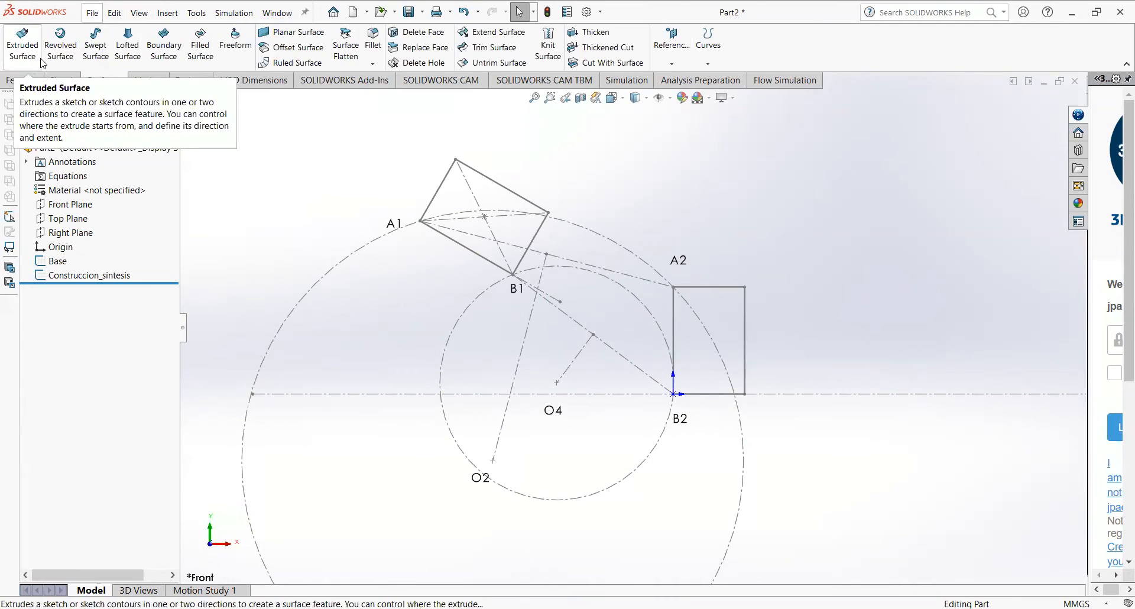
left_click(53, 81)
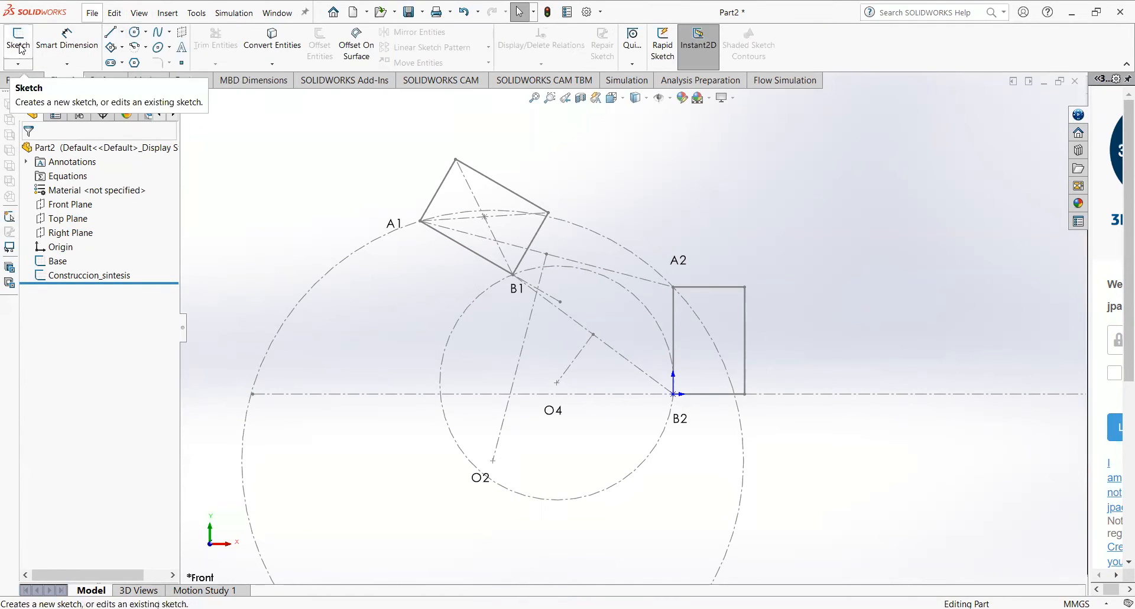
left_click(19, 40)
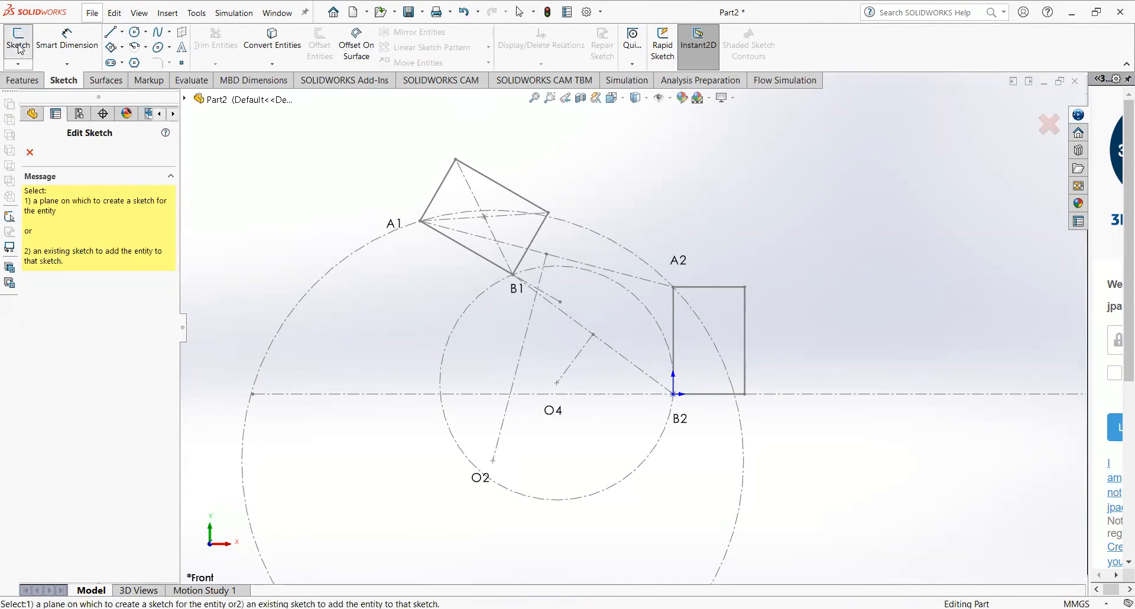
left_click(184, 101)
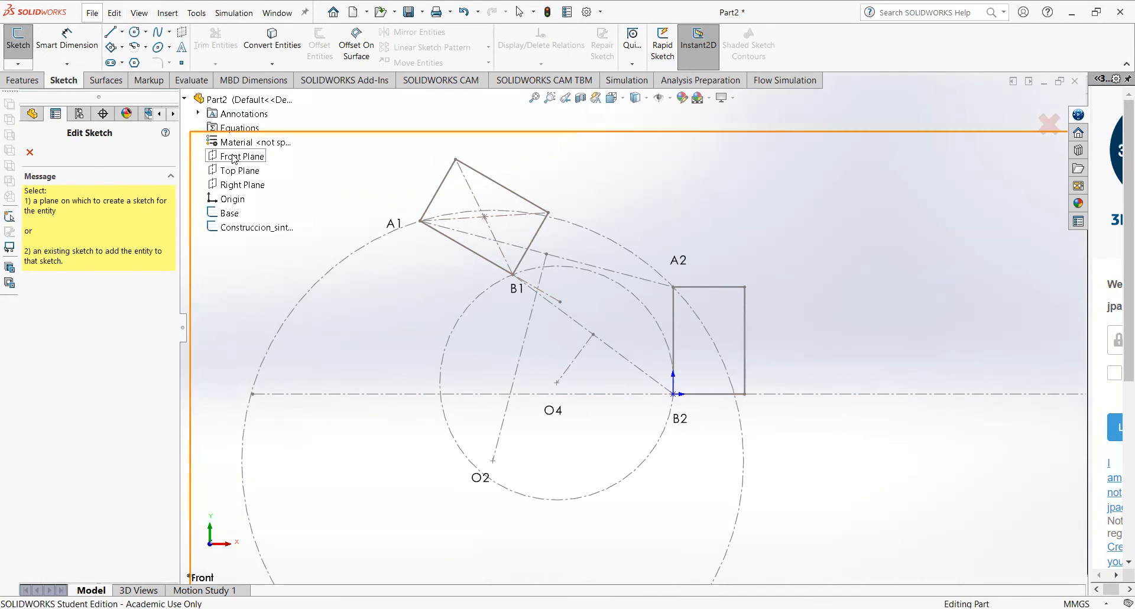
left_click(235, 158)
- Draw a chain of solid lines from O2 to A1, on to B1 and down to O4 for the linkage's first position
left_click(110, 32)
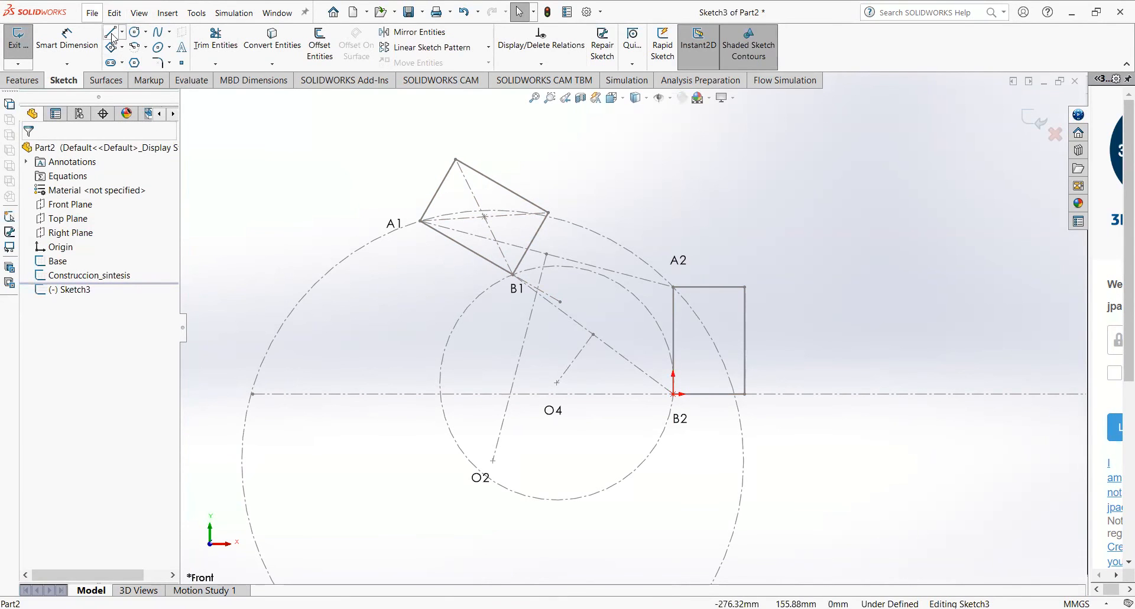
left_click(493, 461)
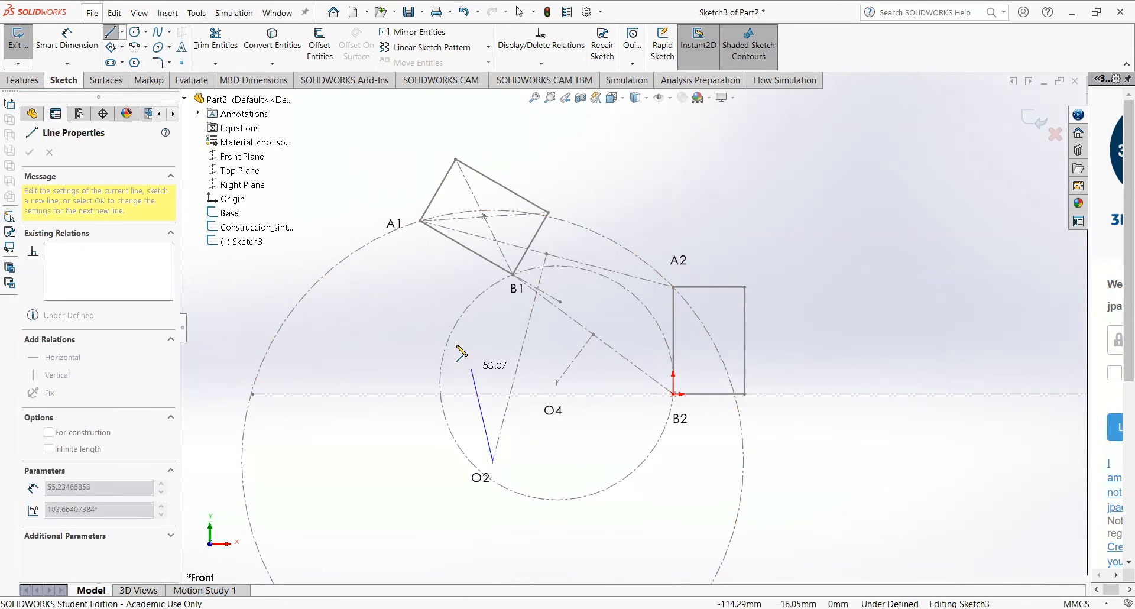
left_click(421, 222)
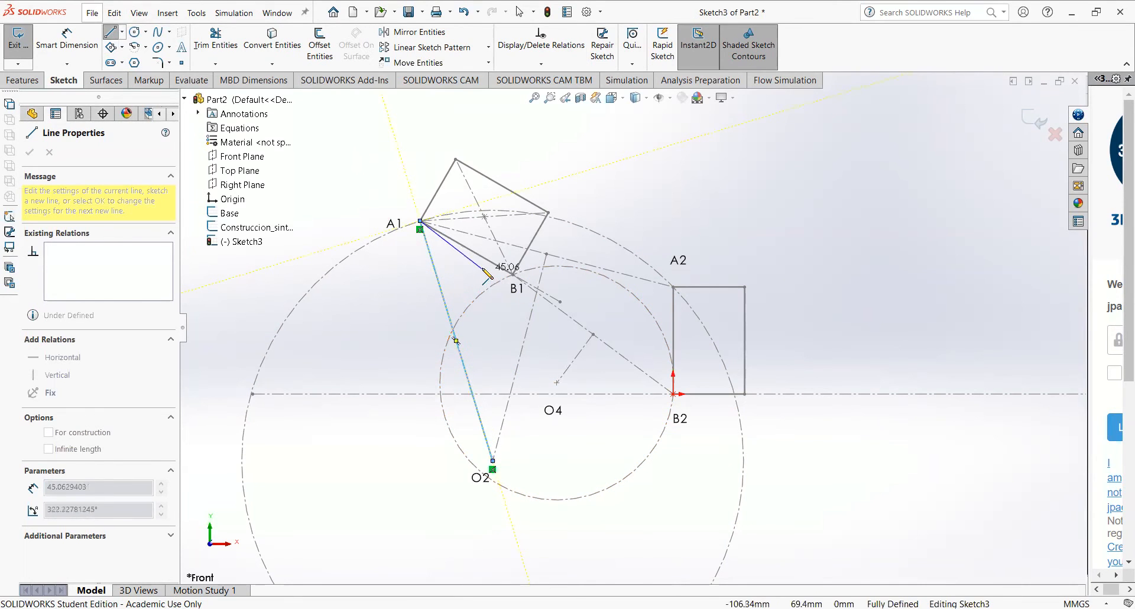
left_click(513, 275)
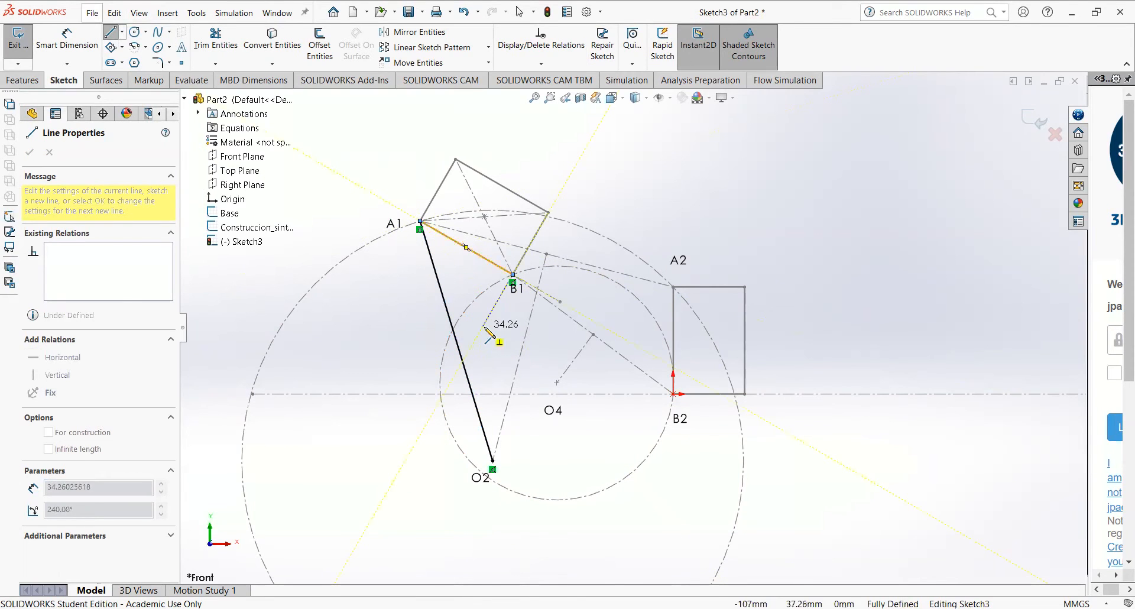
double_click(556, 383)
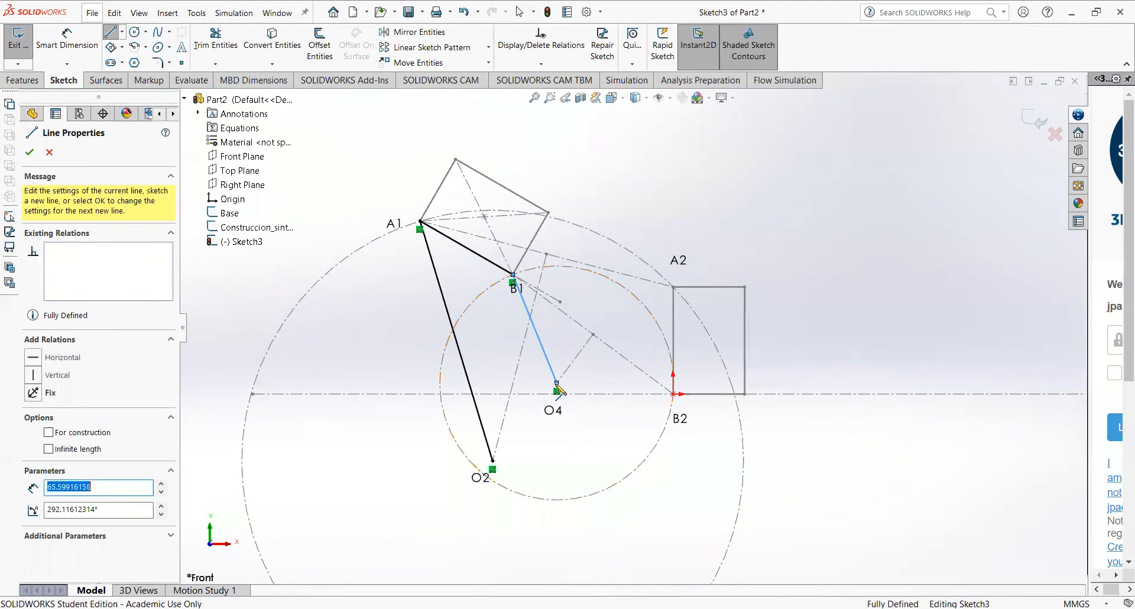
key("Escape")
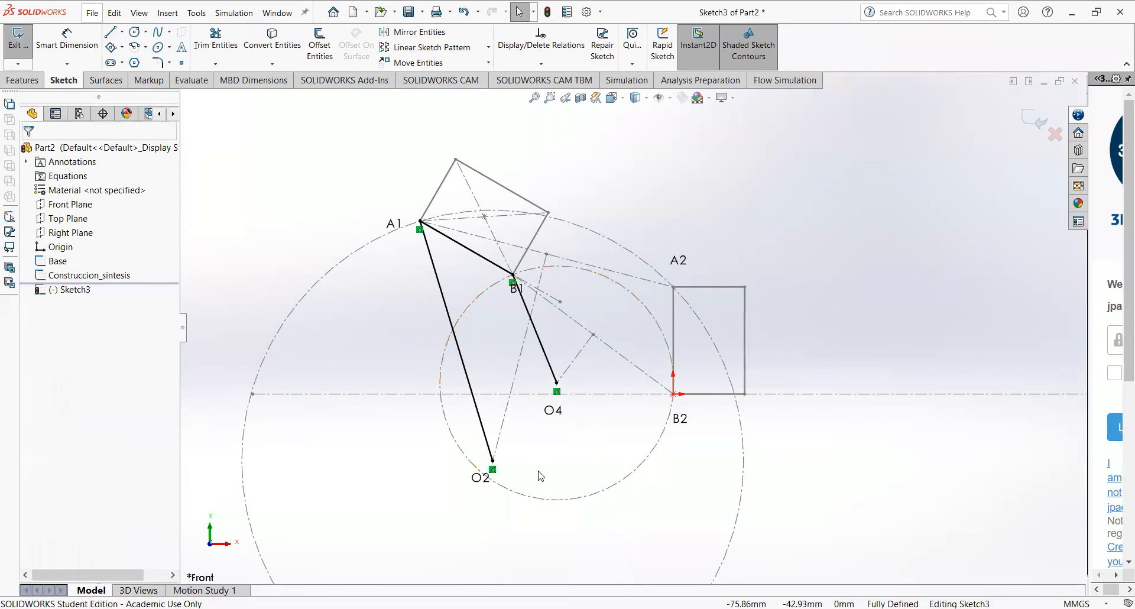
- Delete the coincident relations that hold the link joints at A1 and B1
left_click(420, 230)
key("Delete")
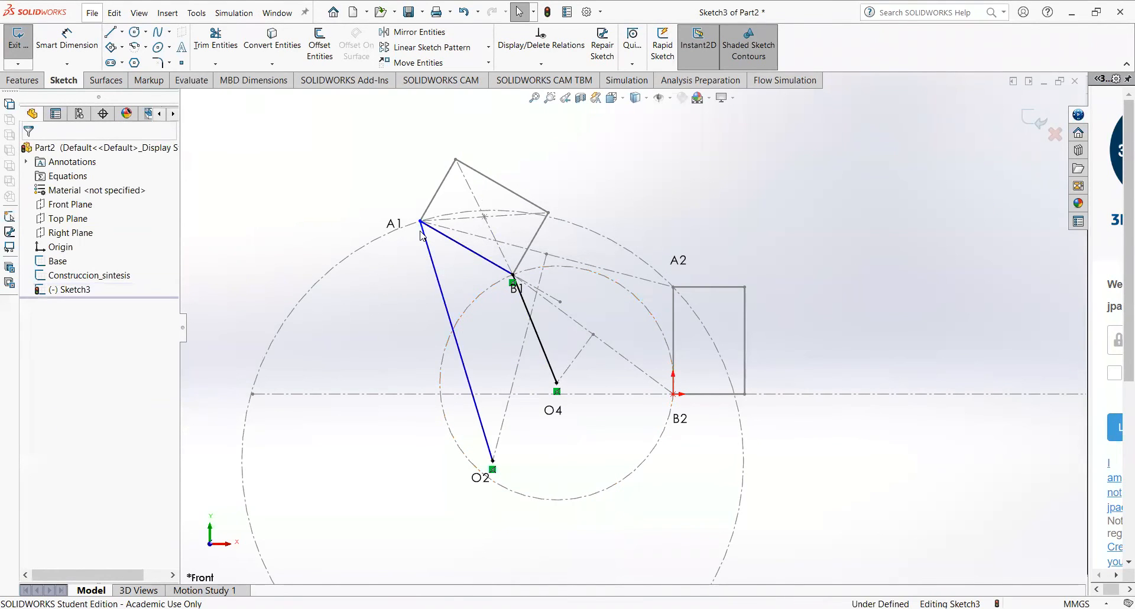
left_click(512, 281)
key("Delete")
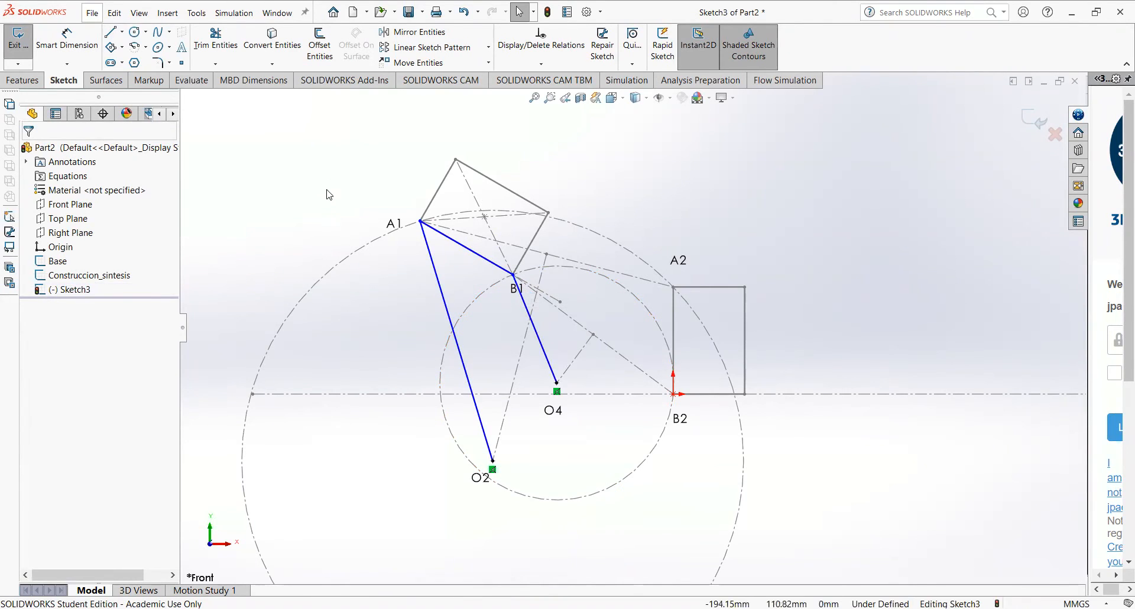
- Dimension the lengths of links O2-A1, A1-B1 and B1-O4, accepting each as drawn
left_click(81, 50)
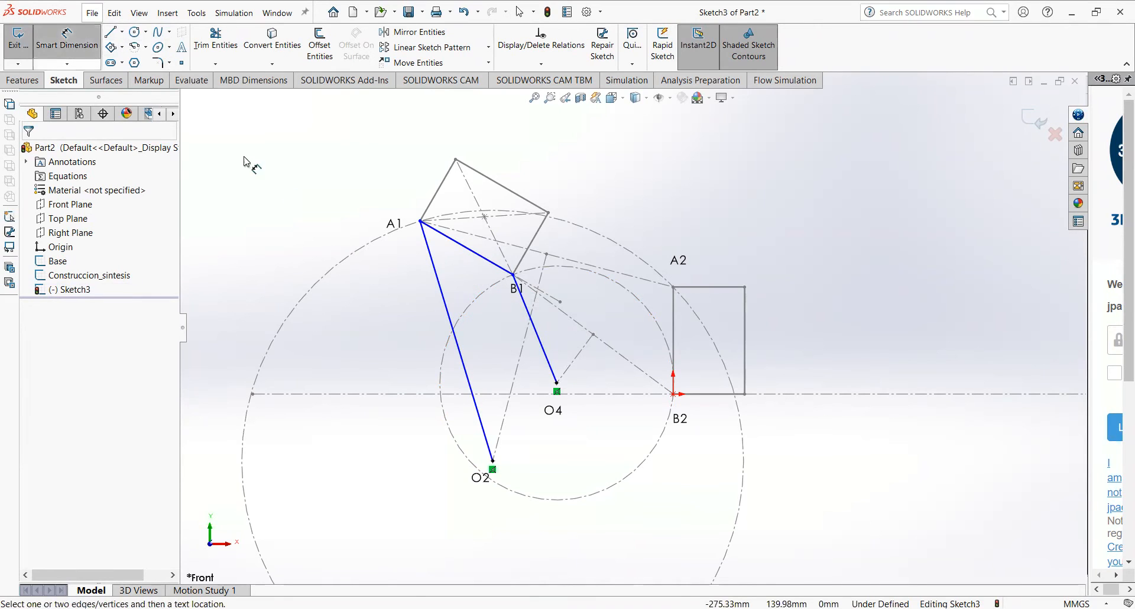
left_click(445, 312)
left_click(428, 325)
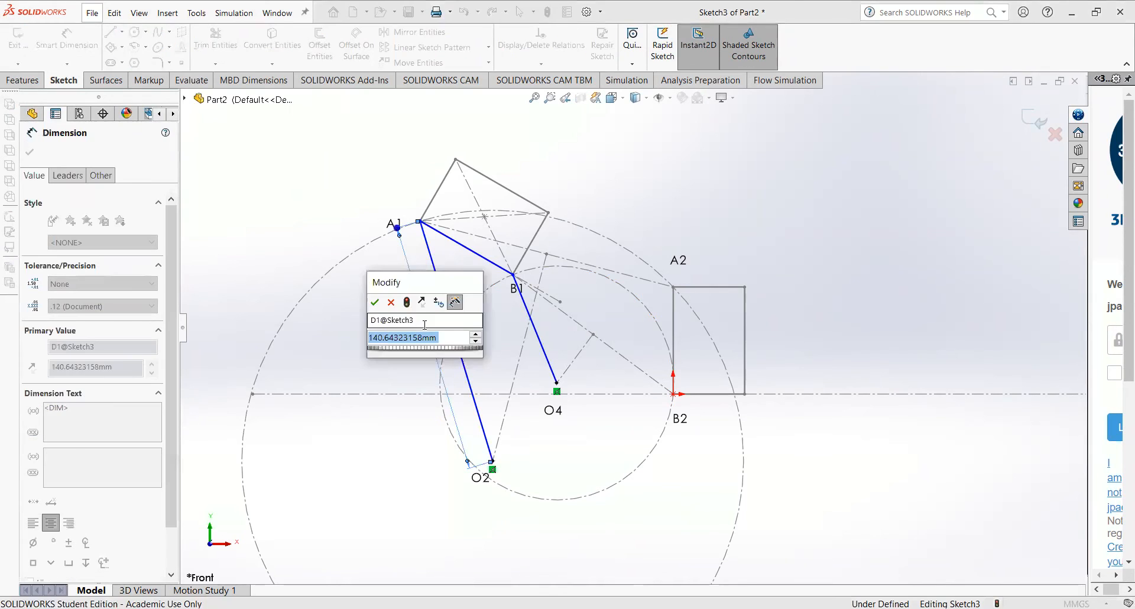
key("Return")
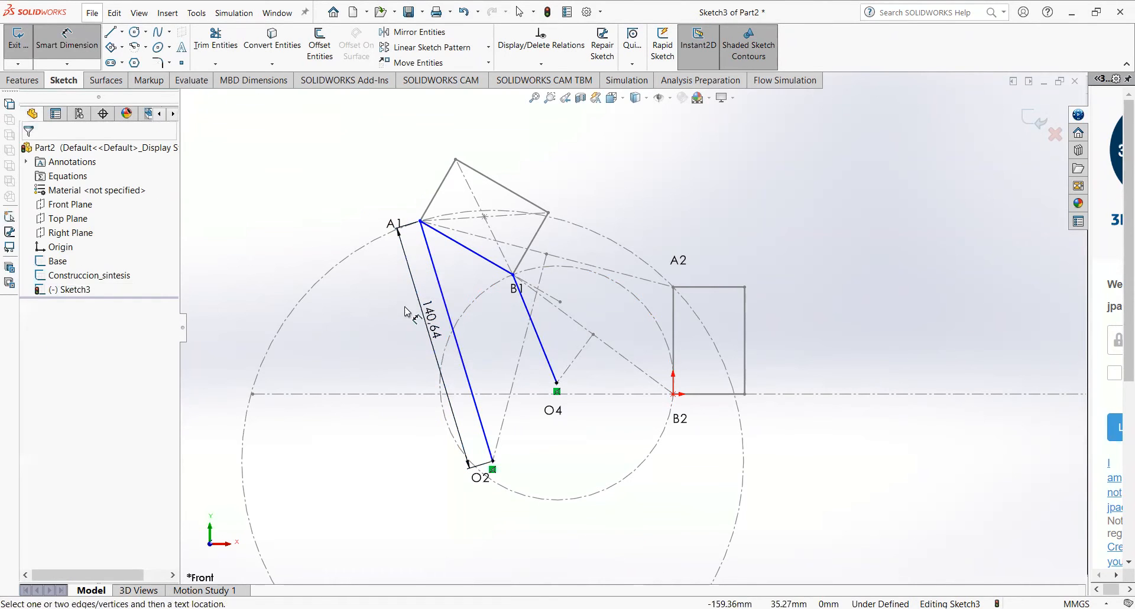
left_click(473, 255)
left_click(478, 251)
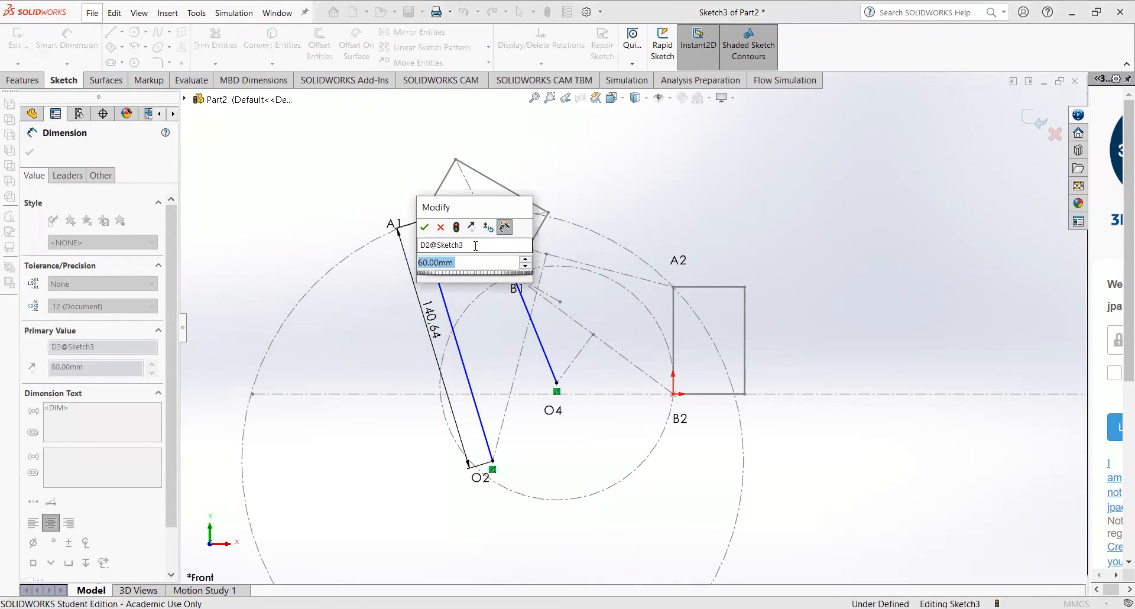
key("Return")
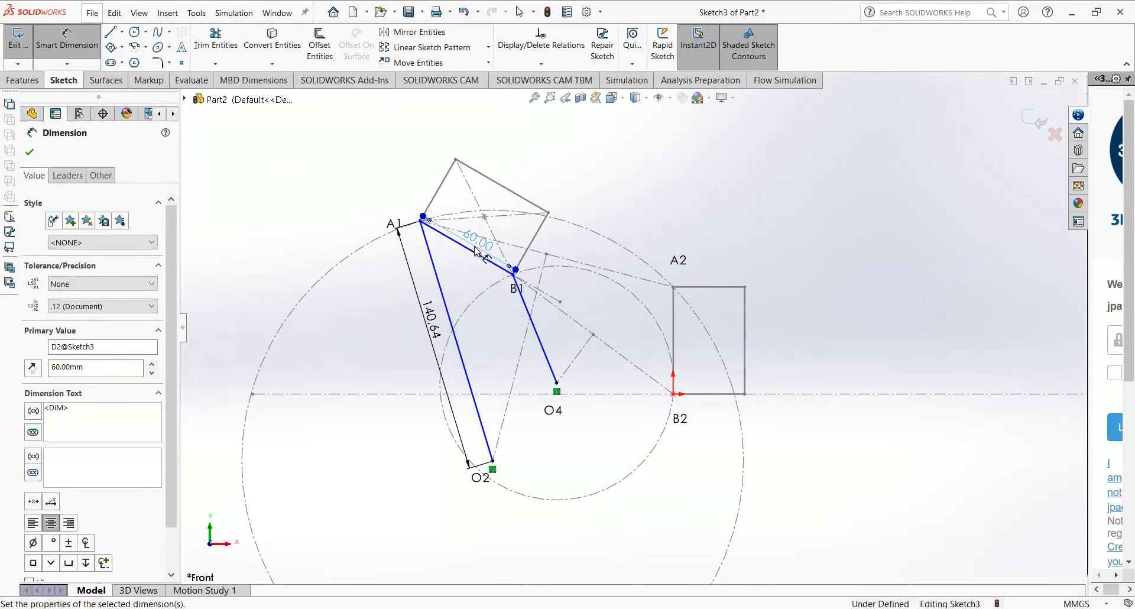
left_click(548, 356)
left_click(557, 344)
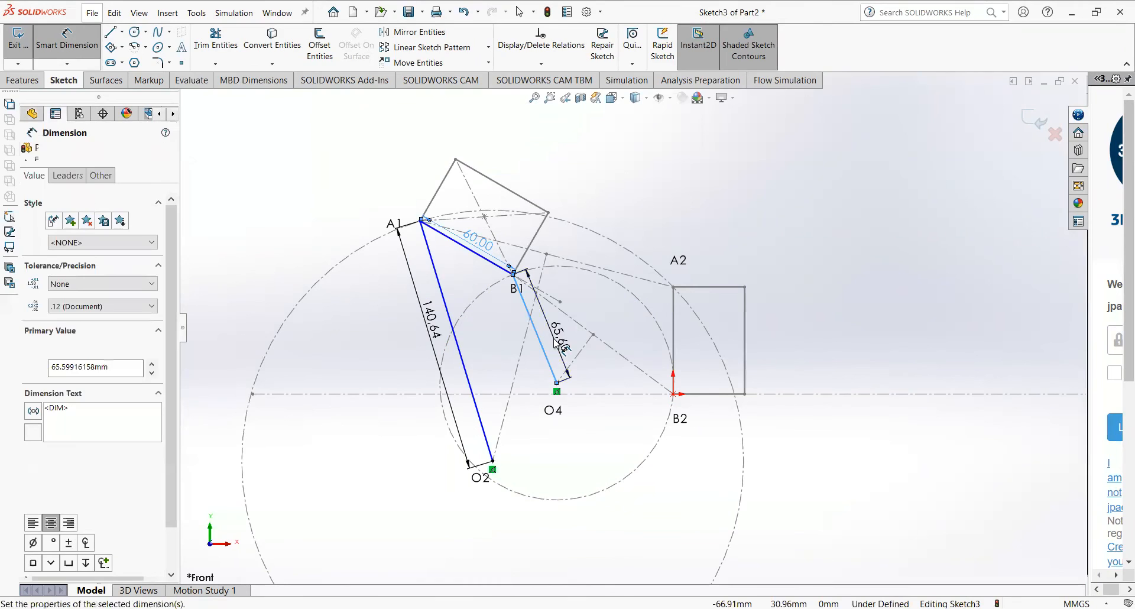
key("Return")
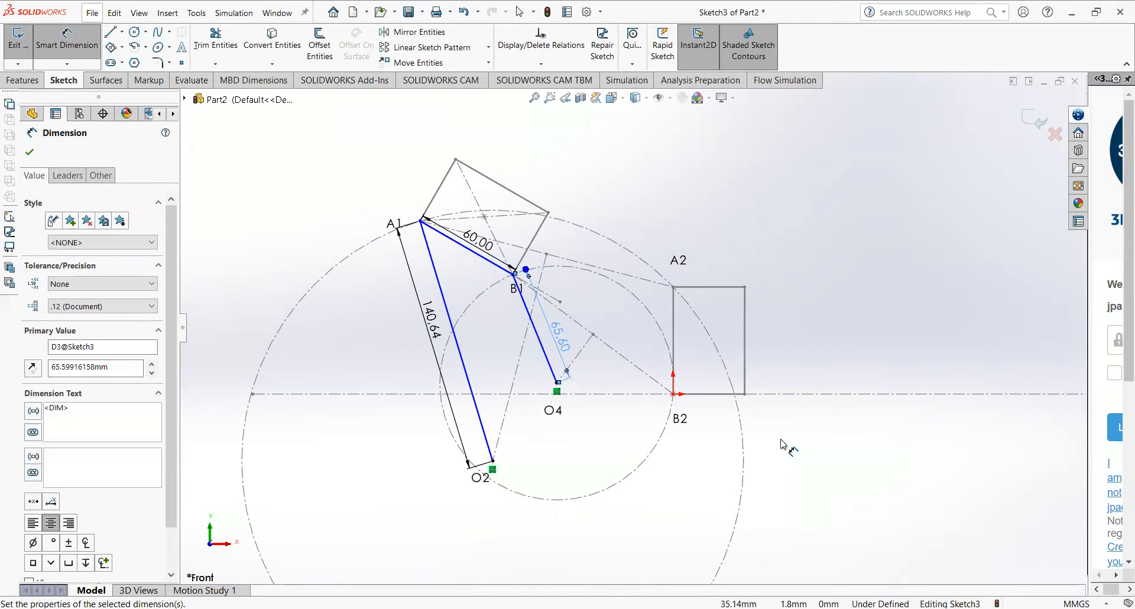
left_click(798, 455)
key("Escape")
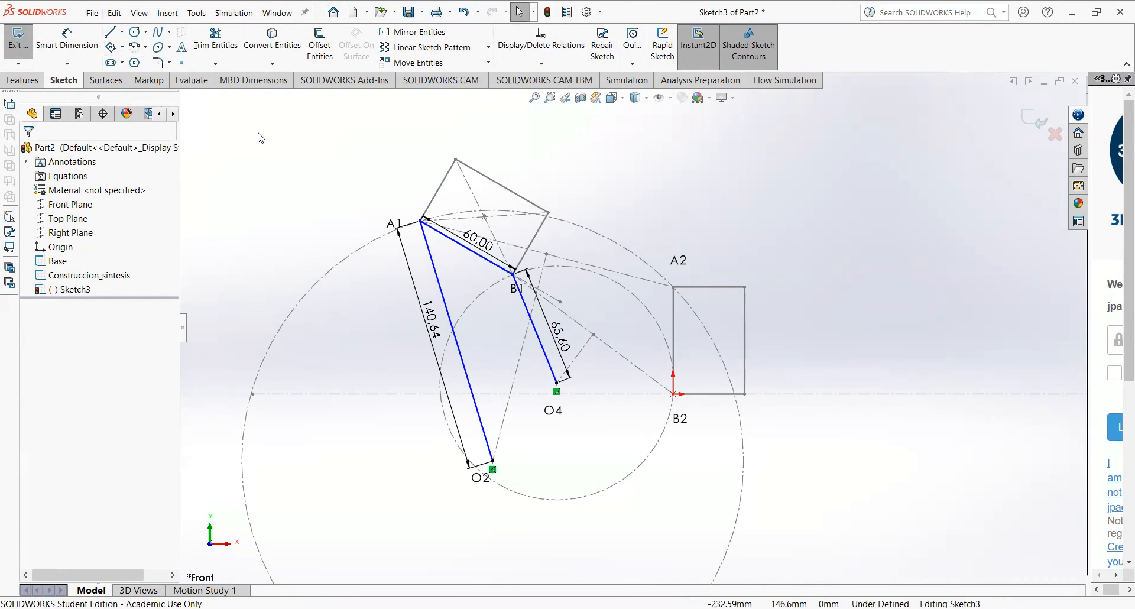
- Test the linkage by moving its joint from B1 to B2 and back, dismissing the over-definition warnings
left_click(513, 273)
left_click_drag(514, 274, 673, 394)
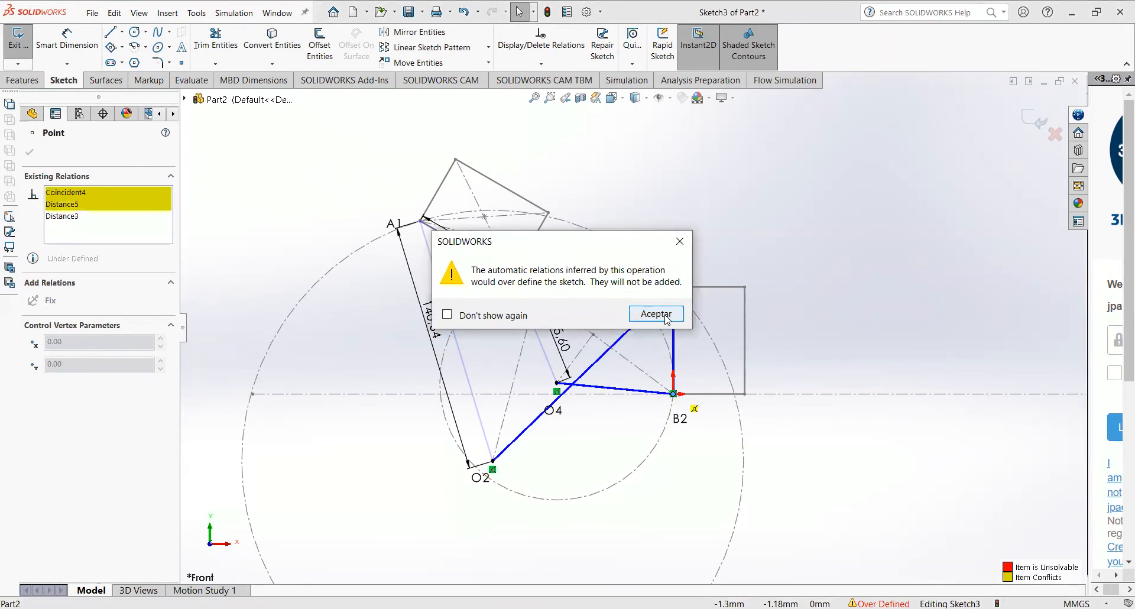
left_click(656, 314)
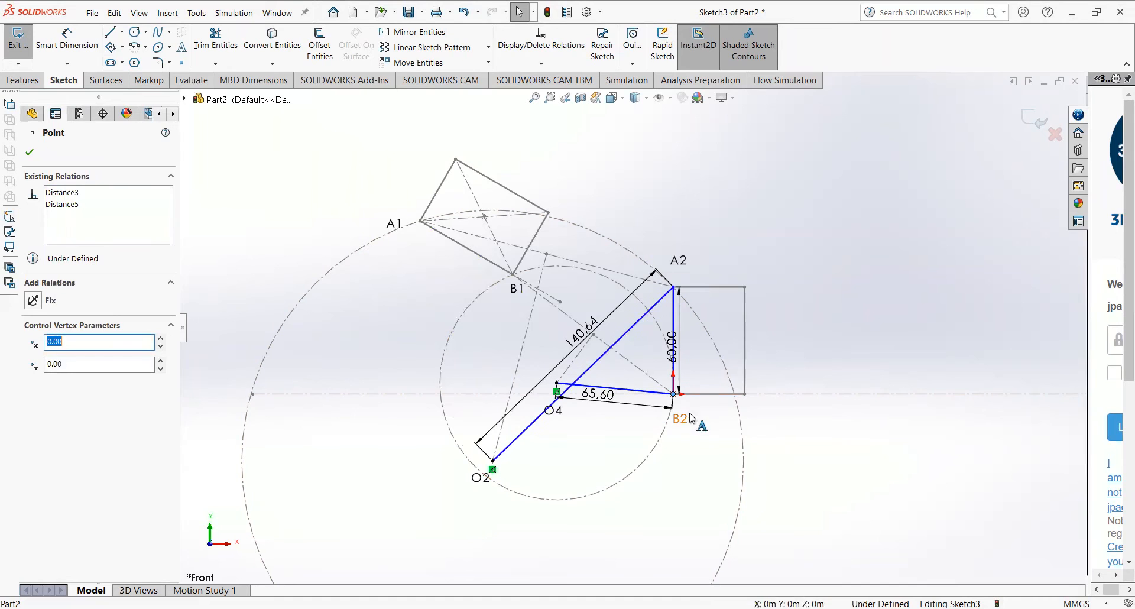
left_click_drag(674, 394, 513, 273)
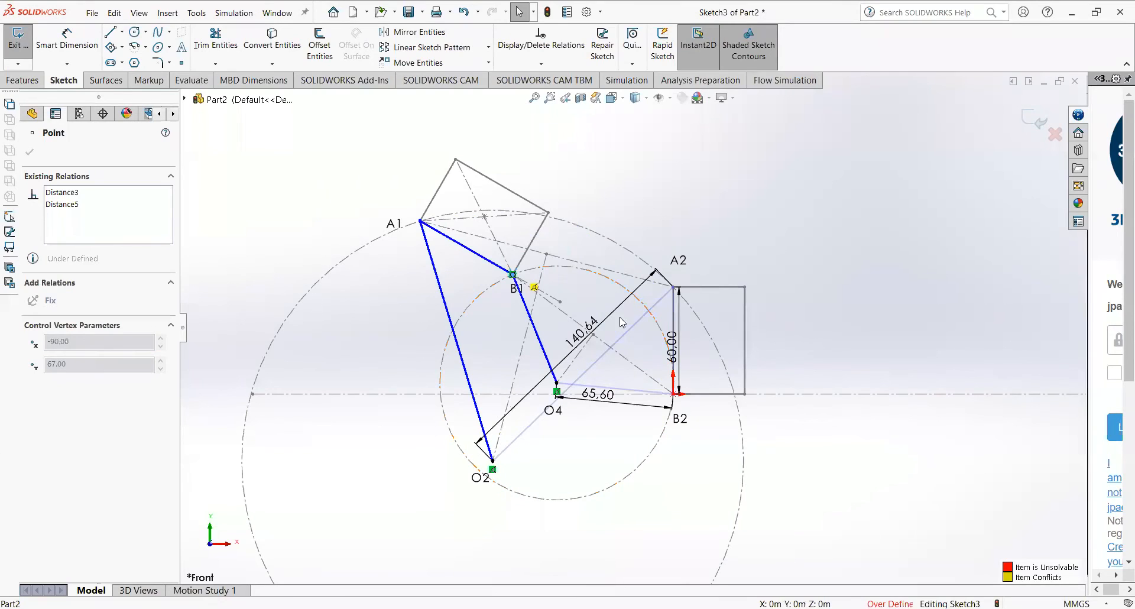
left_click(652, 314)
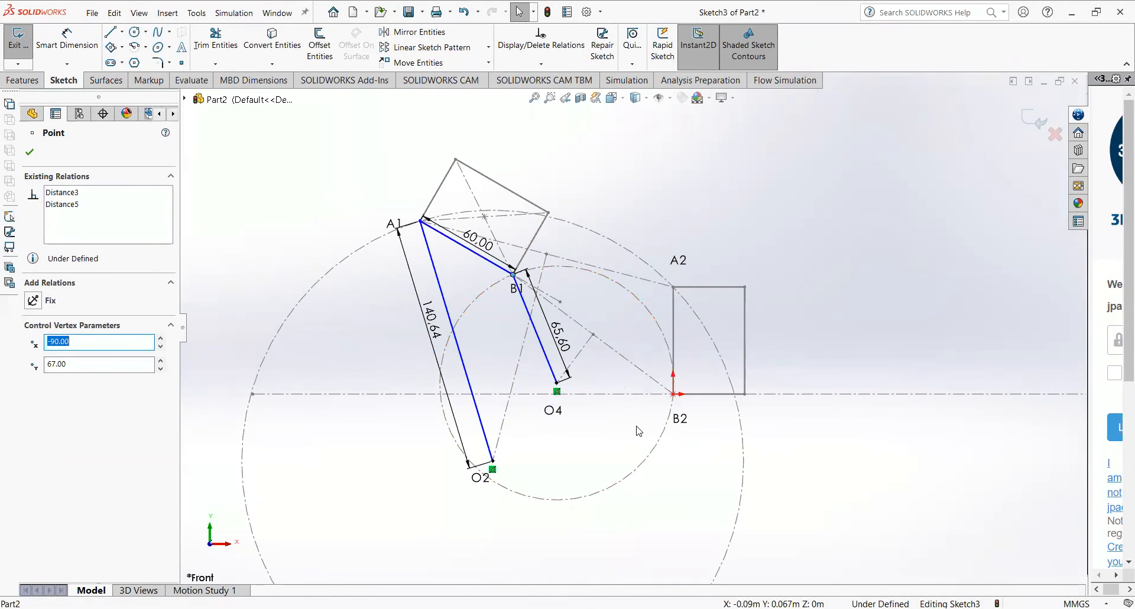
- Turn off automatic relations for sketching and clear the point selection
left_click(198, 13)
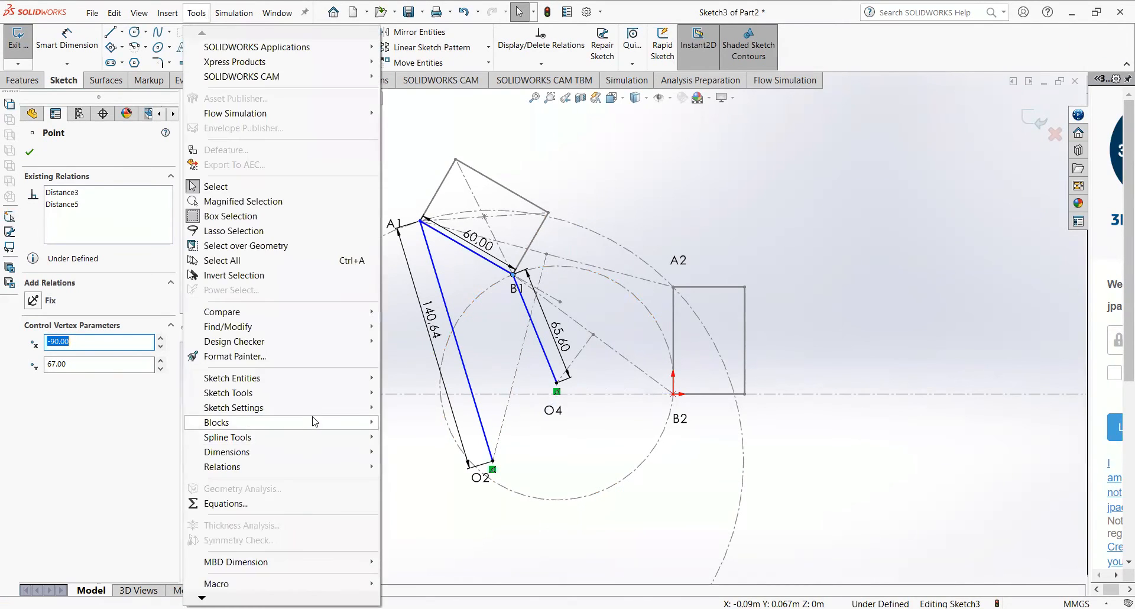
mouse_move(324, 408)
left_click(405, 408)
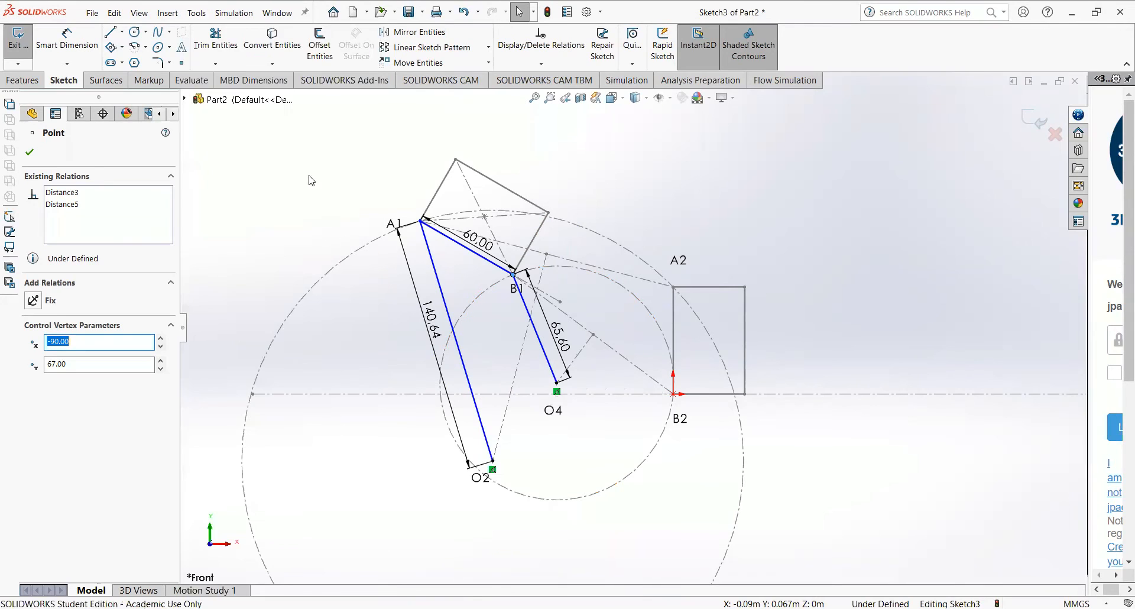
left_click(310, 177)
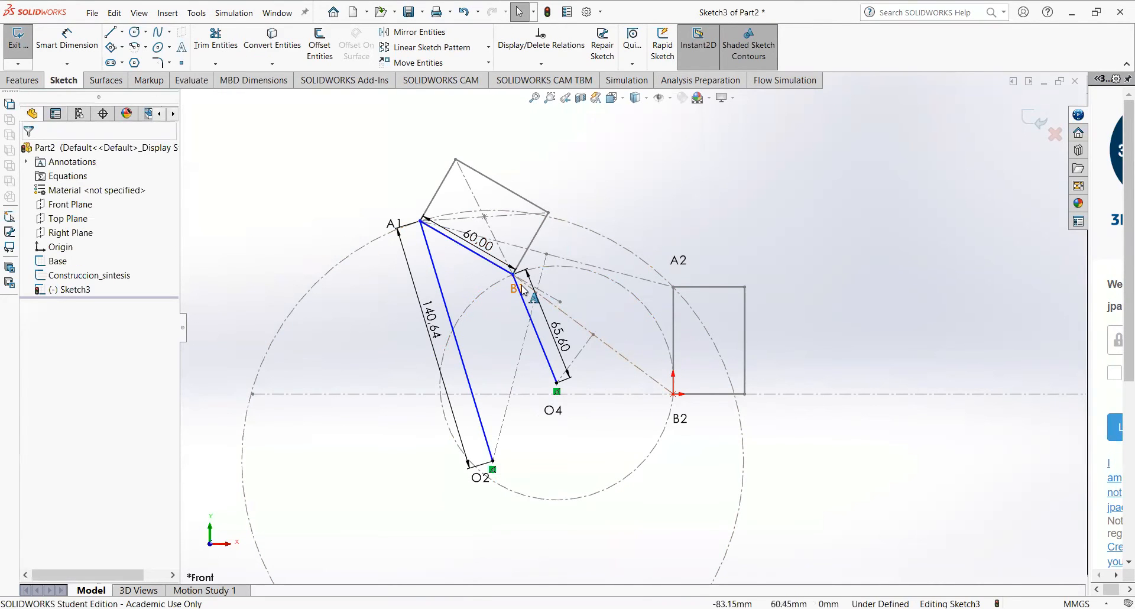
- Recheck the linkage's motion by carrying the coupler joint at B1 to B2 and returning it to B1
left_click_drag(513, 275, 674, 395)
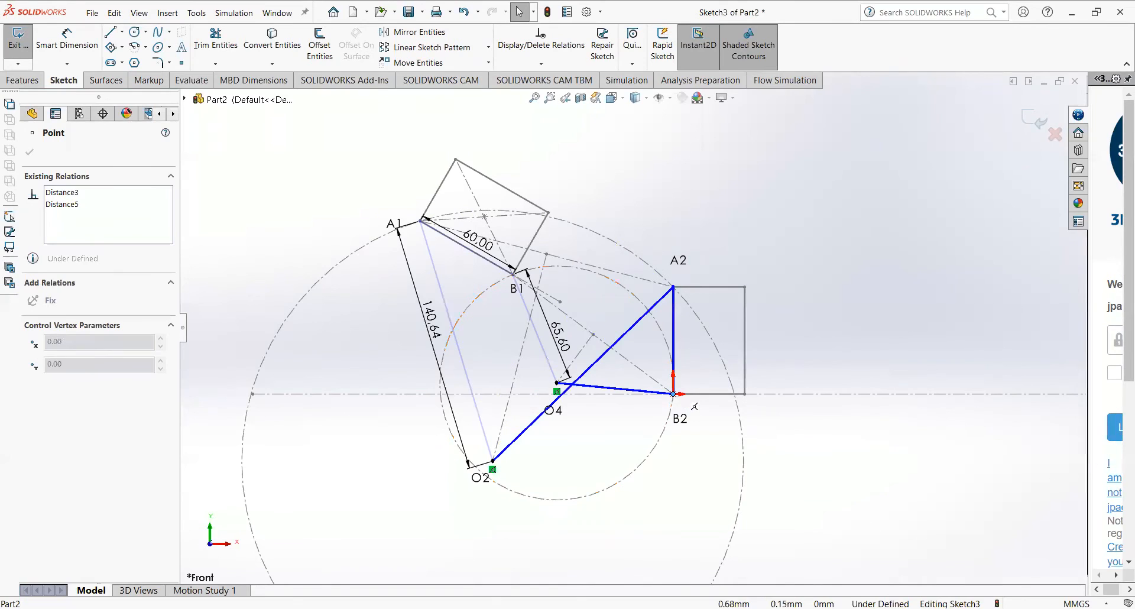
left_click(803, 456)
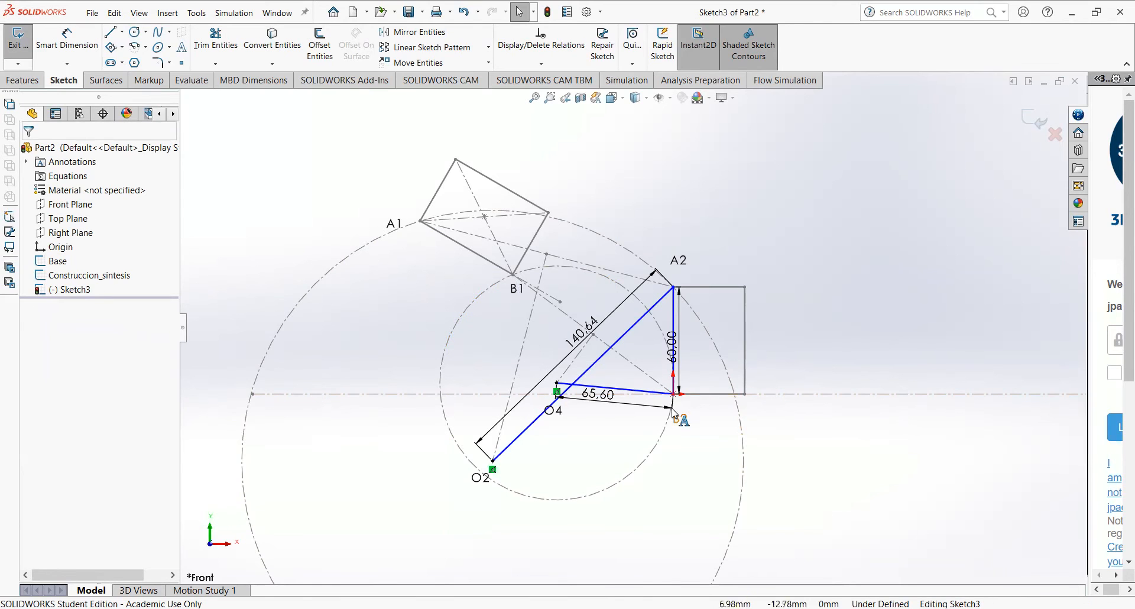
mouse_move(669, 393)
left_mouse_down()
mouse_move(591, 274)
mouse_move(525, 294)
mouse_move(600, 290)
mouse_move(686, 358)
mouse_move(690, 397)
mouse_move(659, 334)
mouse_move(554, 306)
mouse_move(520, 279)
mouse_move(623, 323)
mouse_move(674, 393)
mouse_move(615, 355)
mouse_move(571, 361)
mouse_move(523, 328)
mouse_move(537, 323)
left_mouse_up()
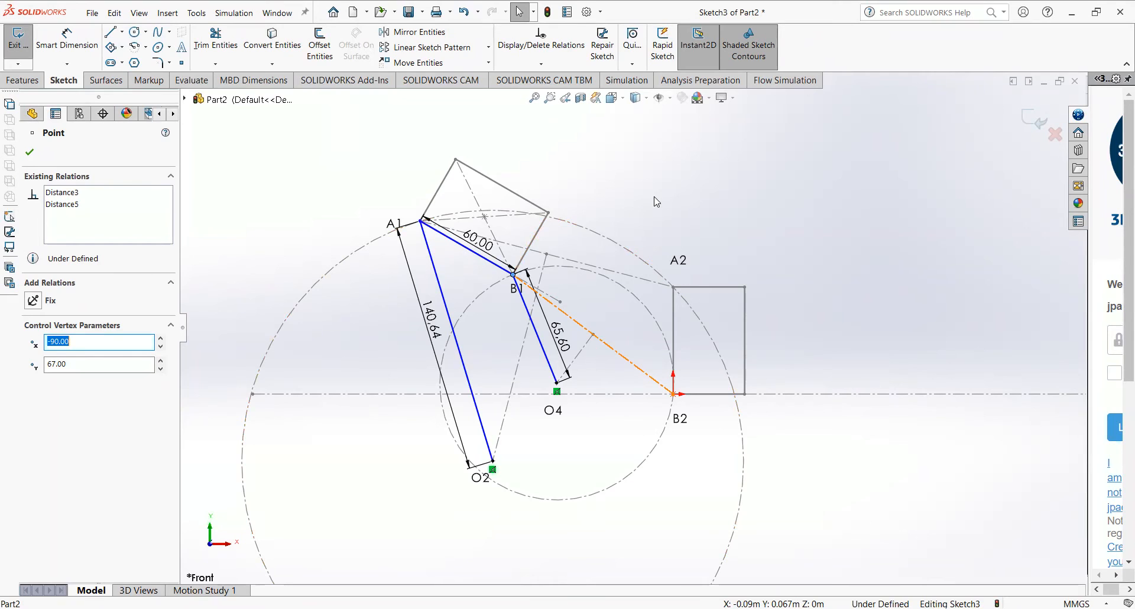
key("Escape")
- Exit the linkage sketch and hide both Construccion_sintesis and Sketch3
left_click(1039, 119)
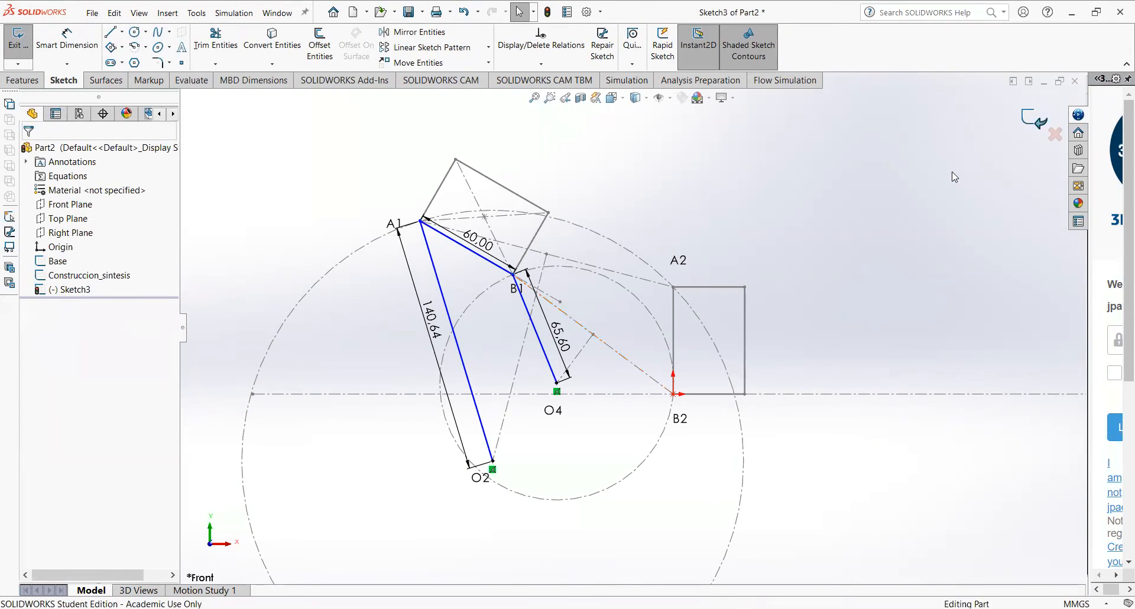
right_click(85, 276)
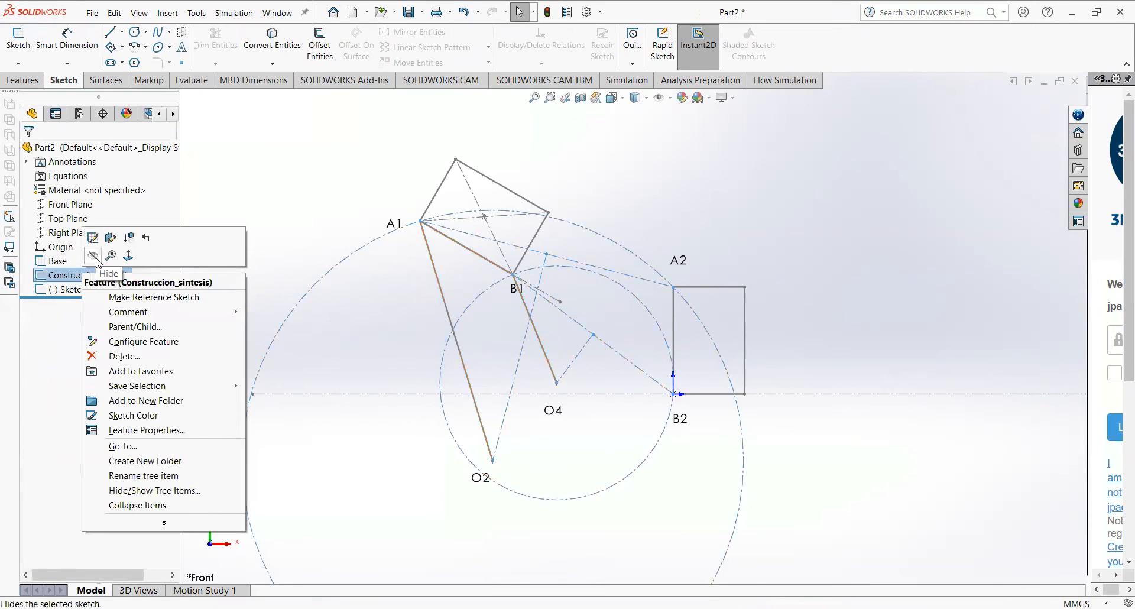
left_click(94, 256)
right_click(76, 293)
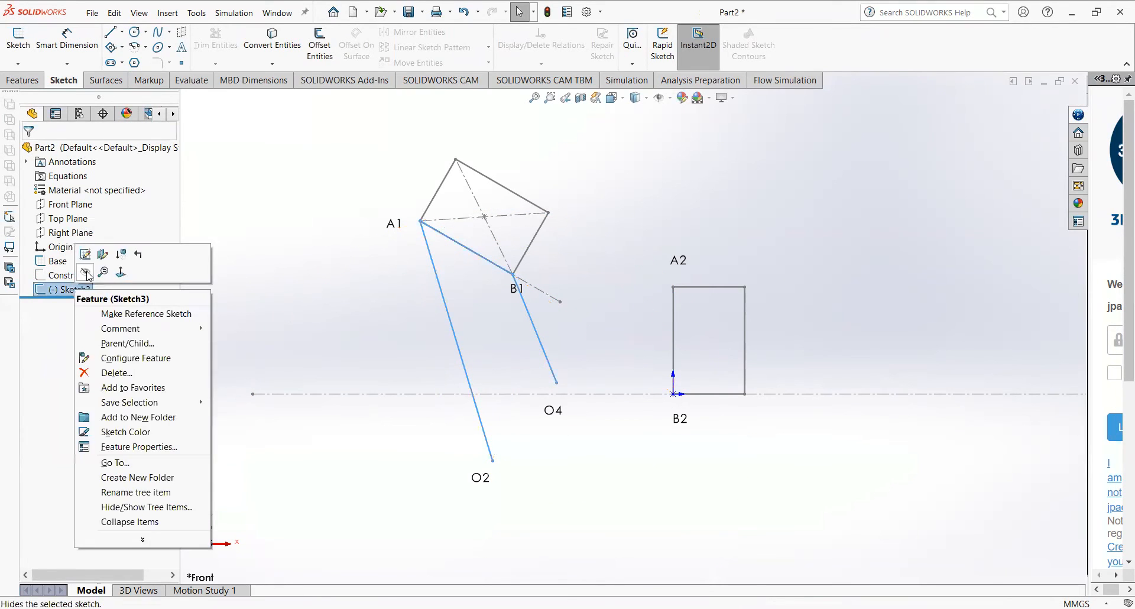
left_click(143, 249)
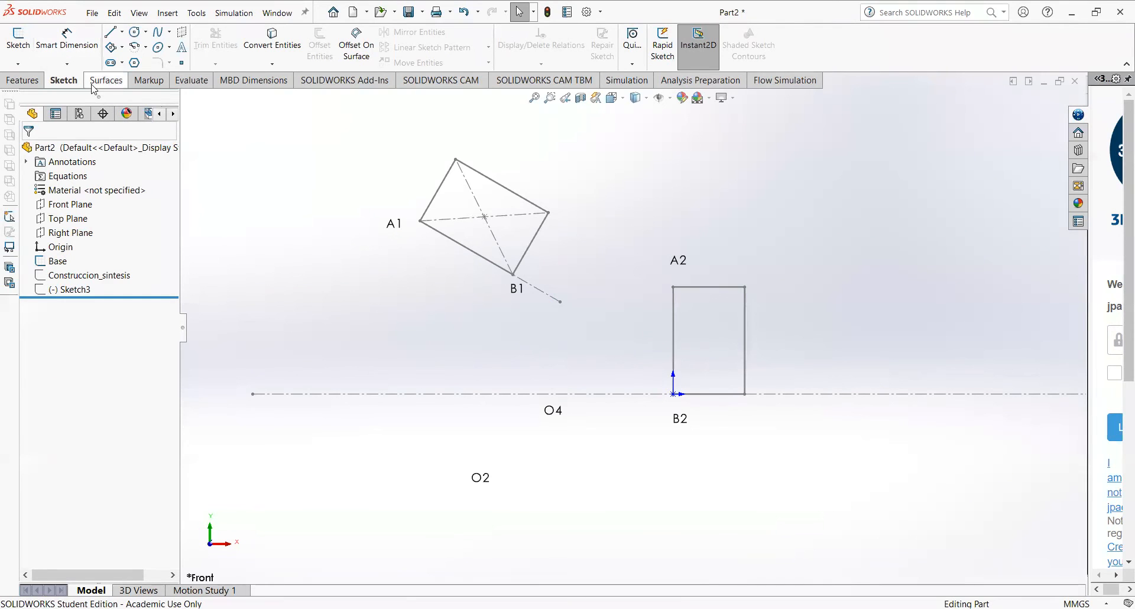
- Start a new sketch on the Front Plane
left_click(18, 42)
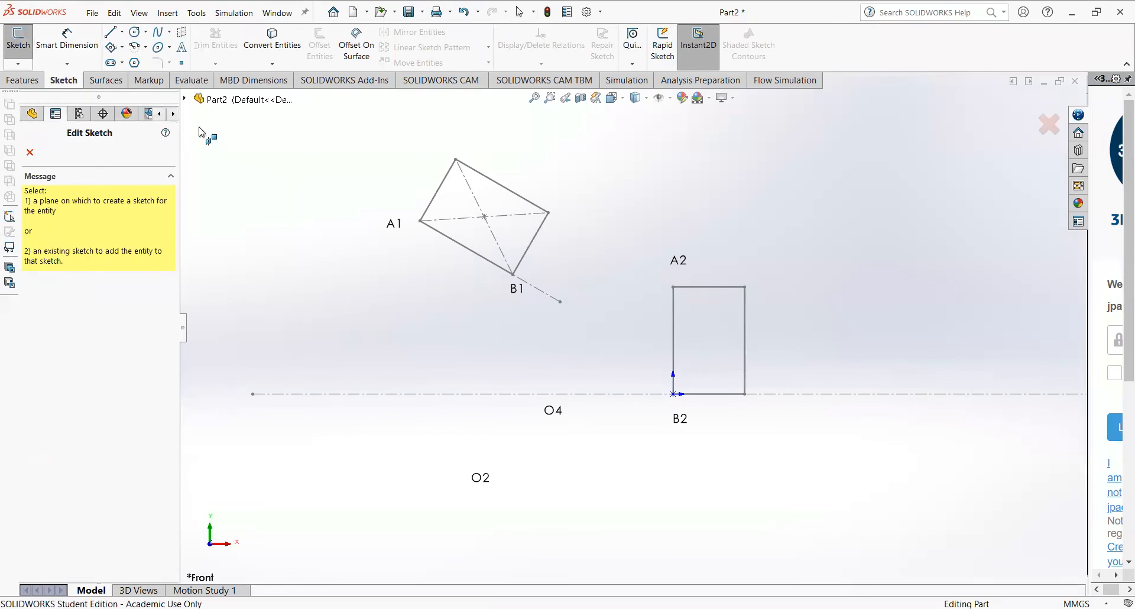
left_click(185, 99)
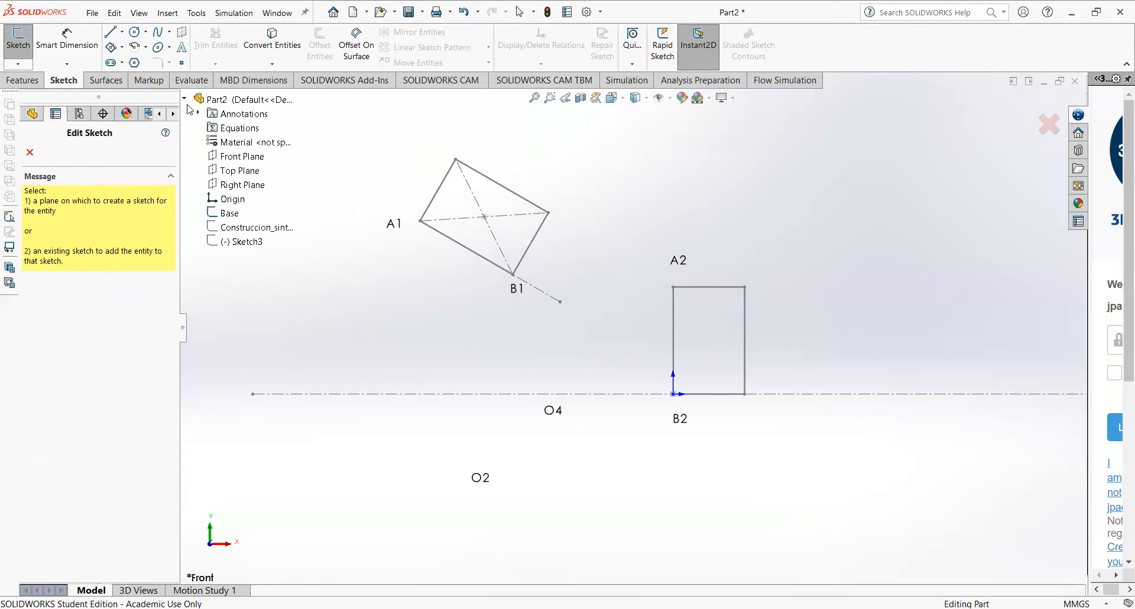
left_click(233, 158)
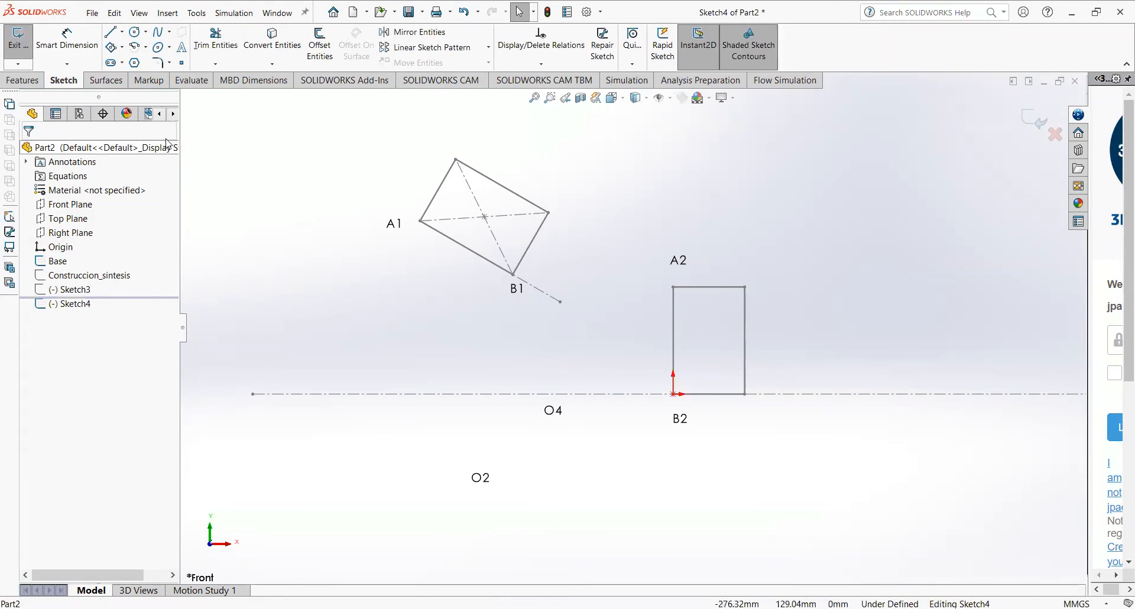
- Try to draw a centerline from A1 to A2, and delete it
left_click(122, 32)
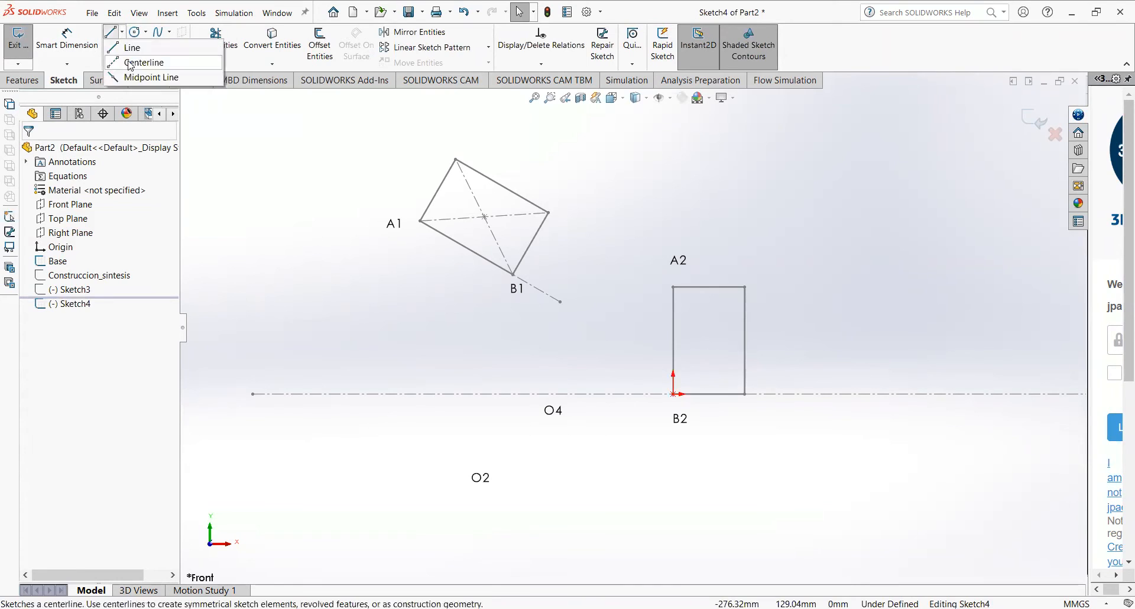
left_click(142, 60)
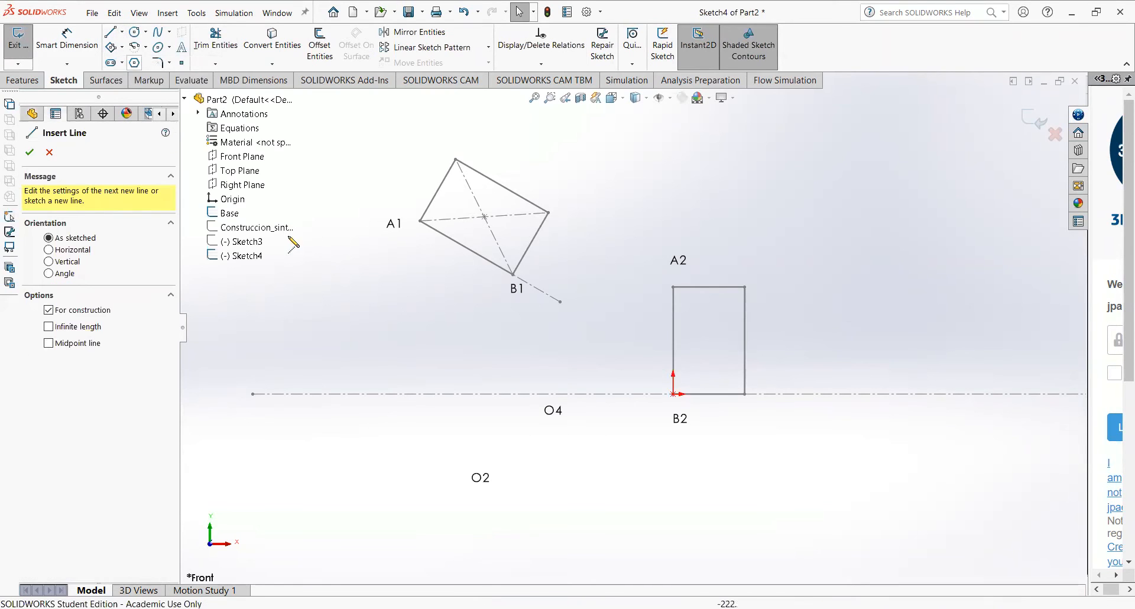
left_click(420, 221)
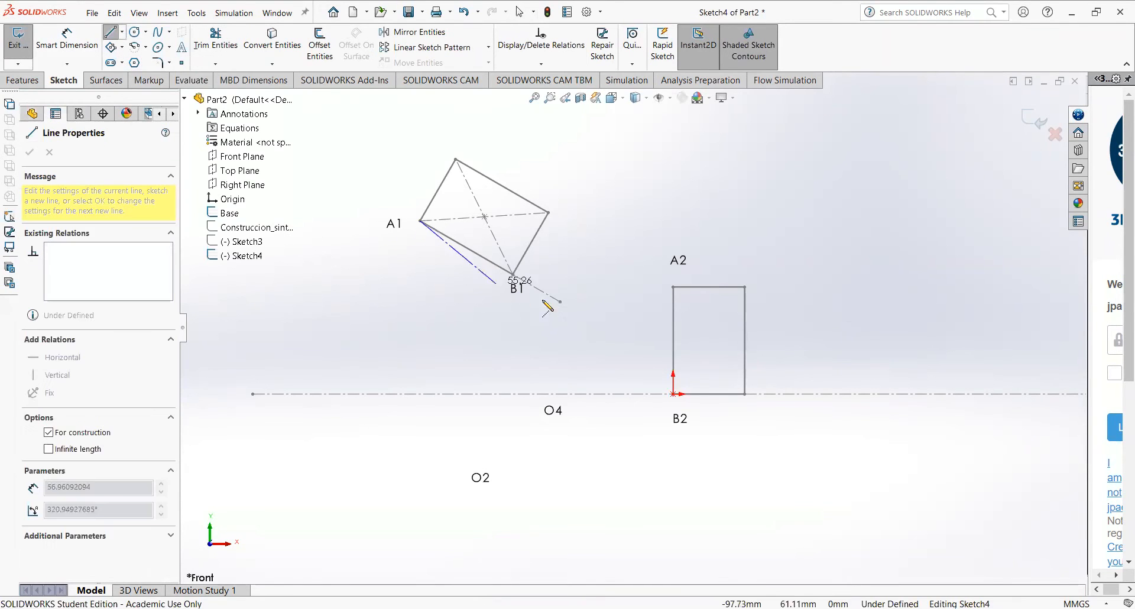
left_click(673, 287)
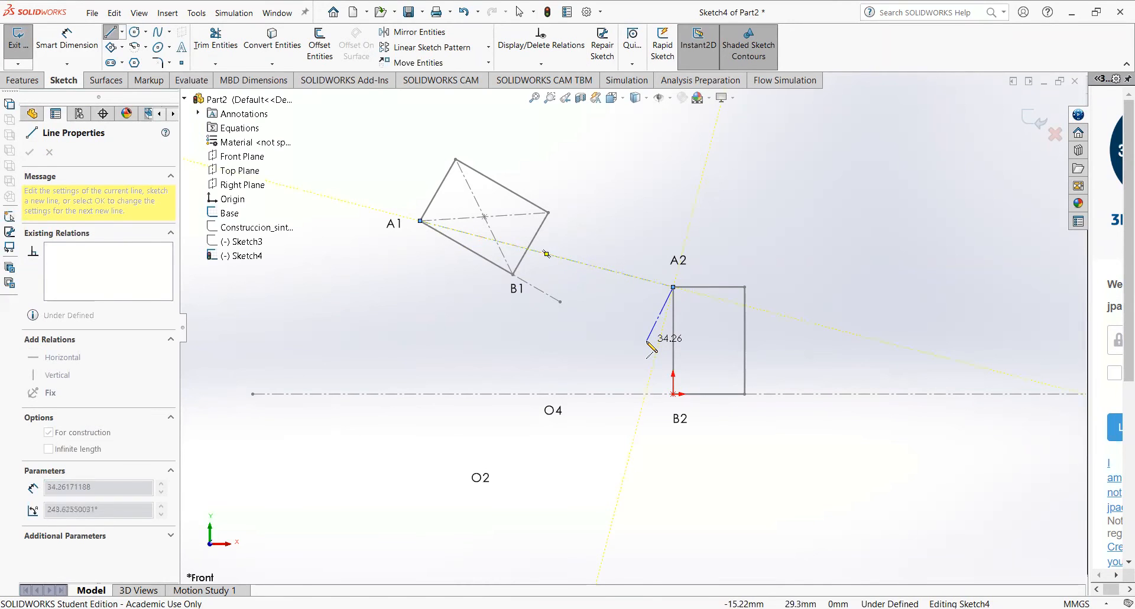
key("Escape")
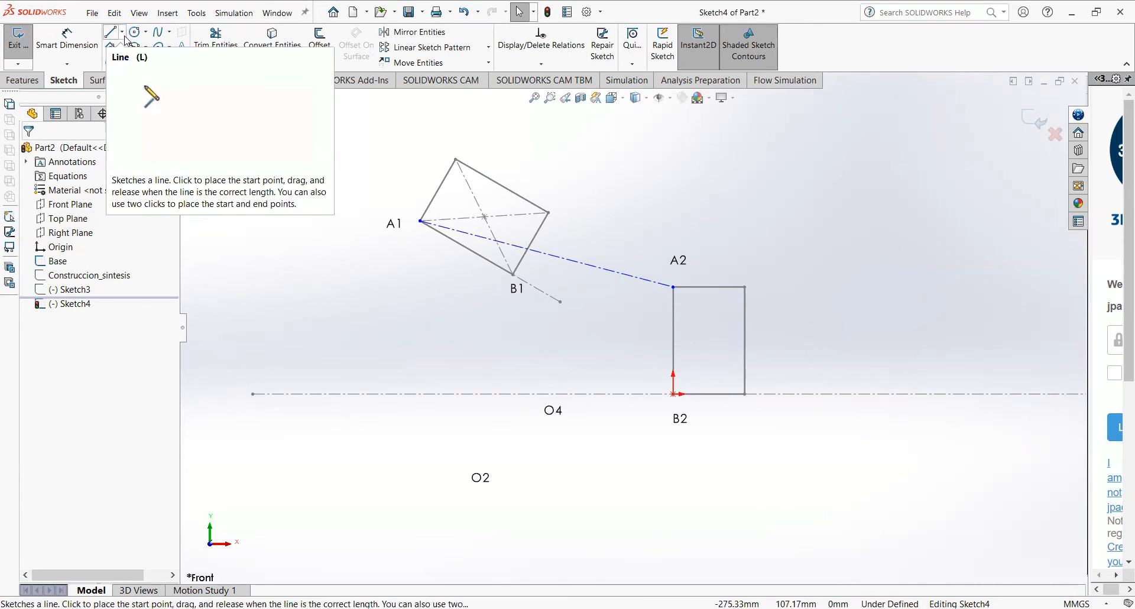
left_click(620, 272)
key("Delete")
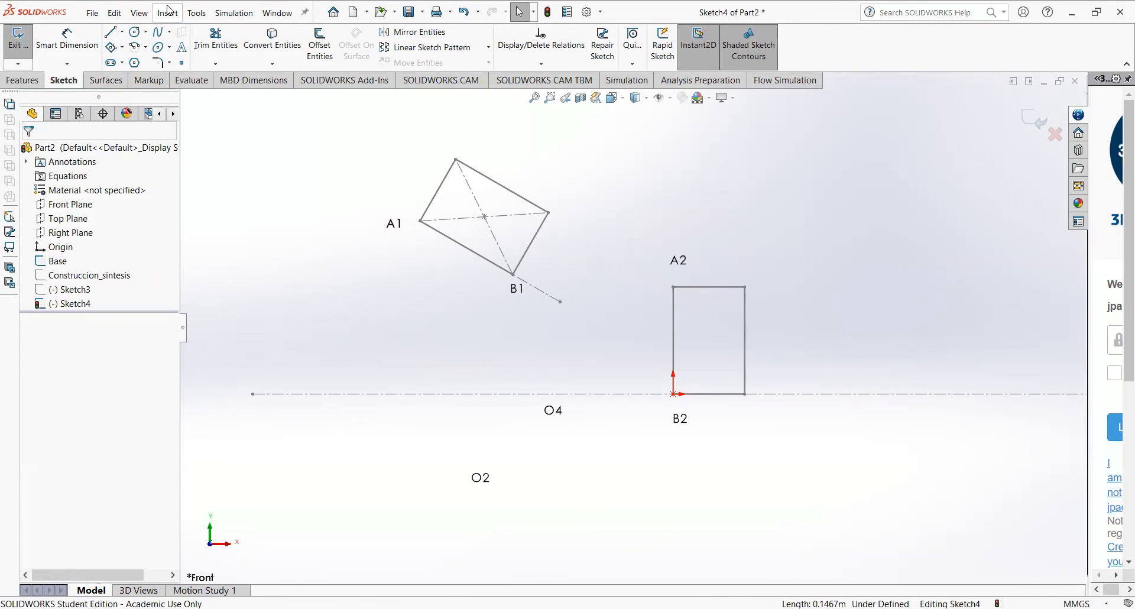
- Turn automatic relations back on for sketching
left_click(189, 12)
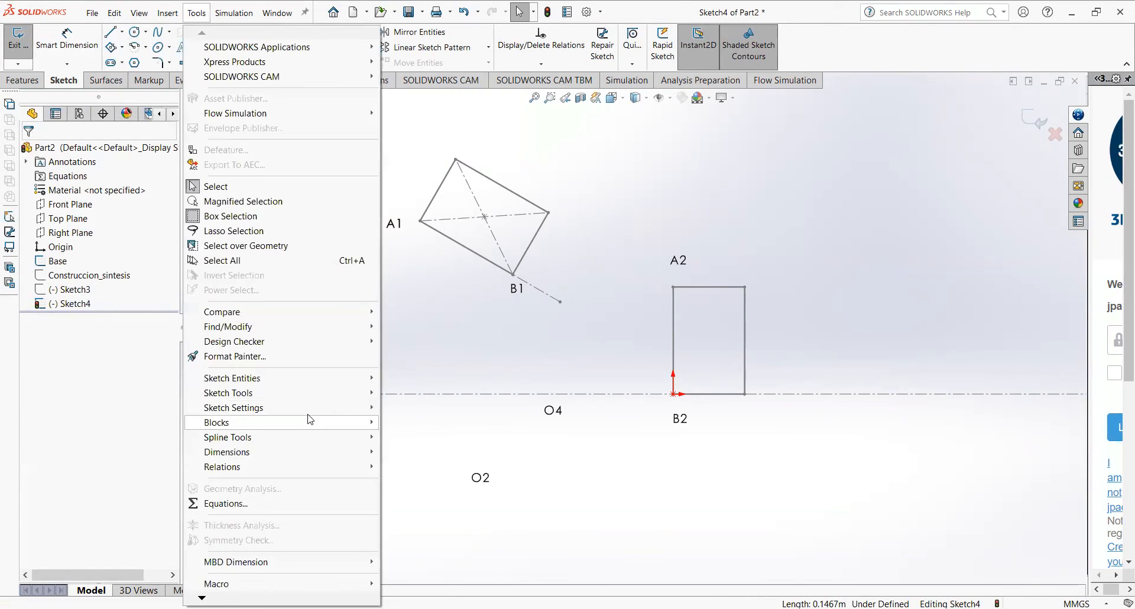
mouse_move(311, 409)
left_click(400, 357)
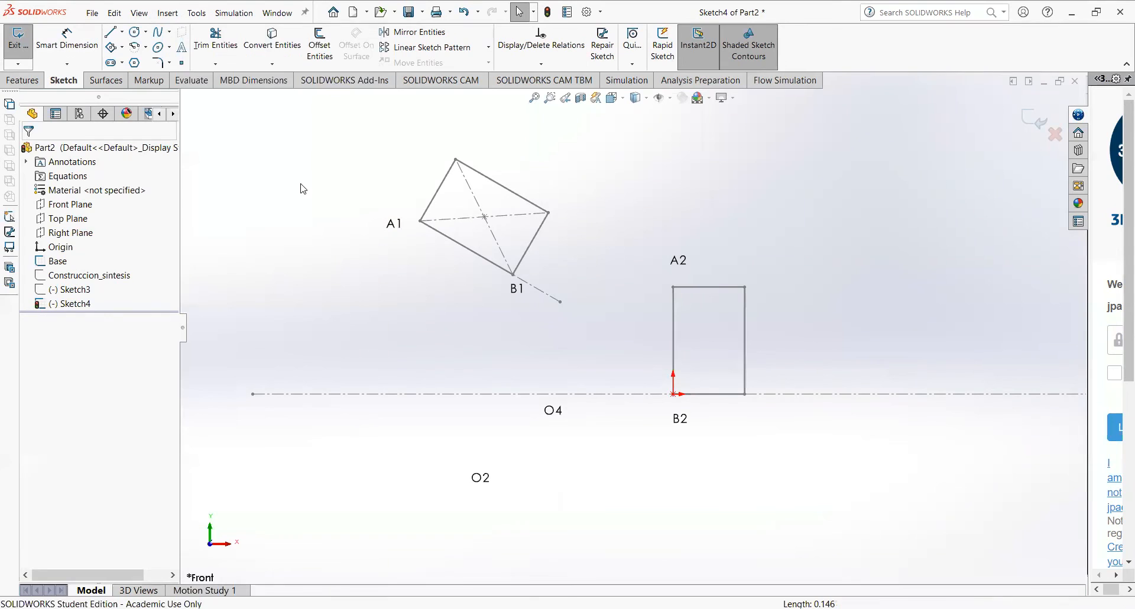
- Draw a construction centerline from corner A1 of the tilted rectangle to corner A2 of the upright rectangle
left_click(122, 32)
left_click(142, 61)
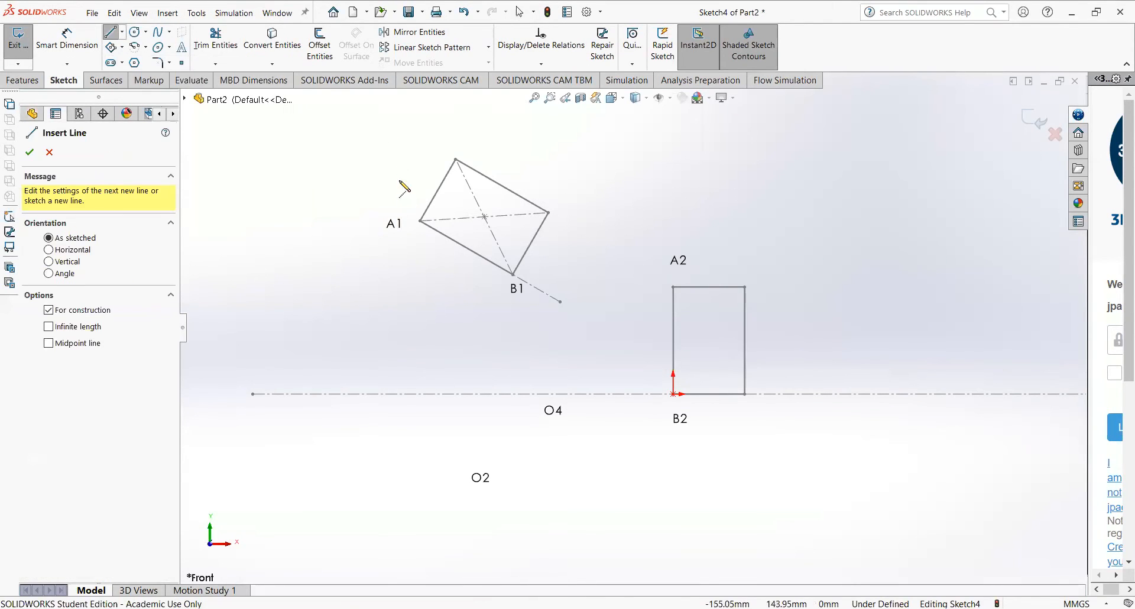
left_click(420, 221)
left_click(674, 287)
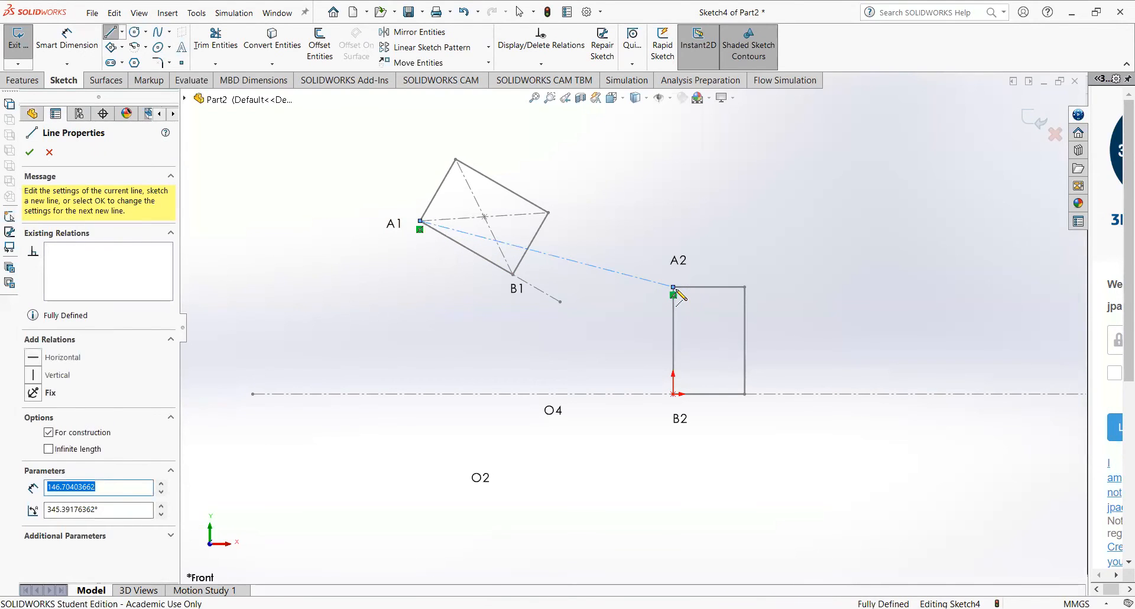
key("Escape")
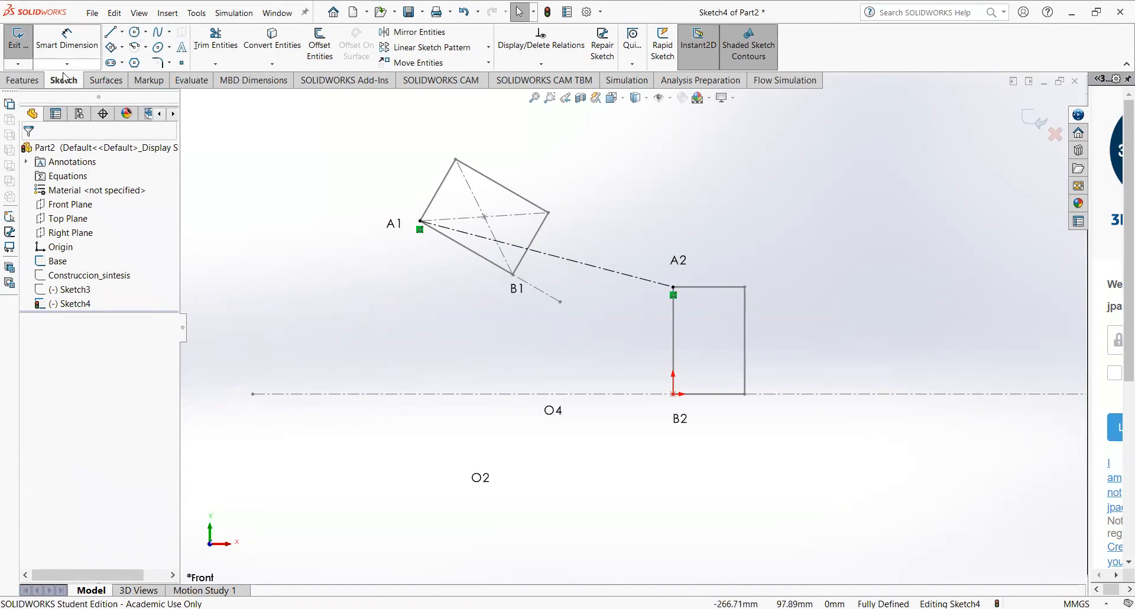
- Draw a centerline about 75 mm long upward from the midpoint of the A1-A2 line, perpendicular to it
left_click(124, 34)
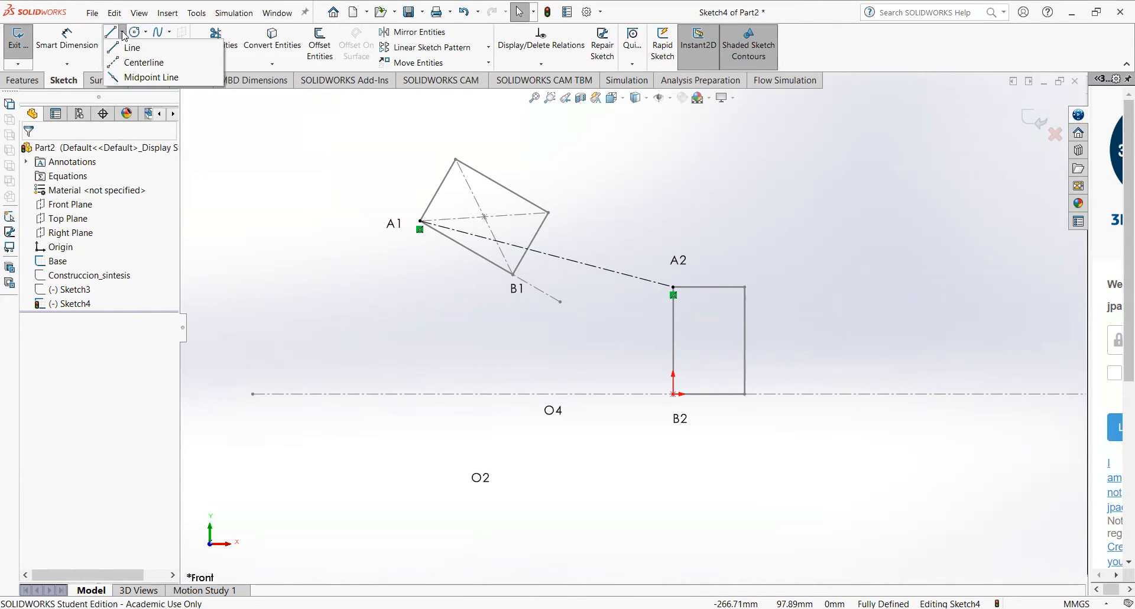
left_click(139, 62)
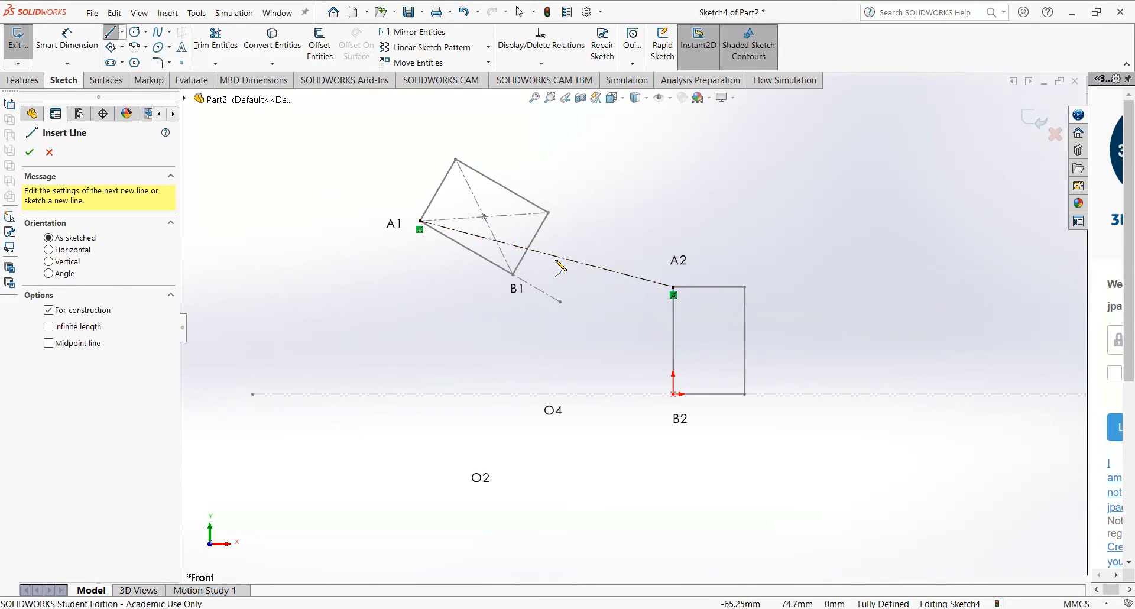
left_click(547, 254)
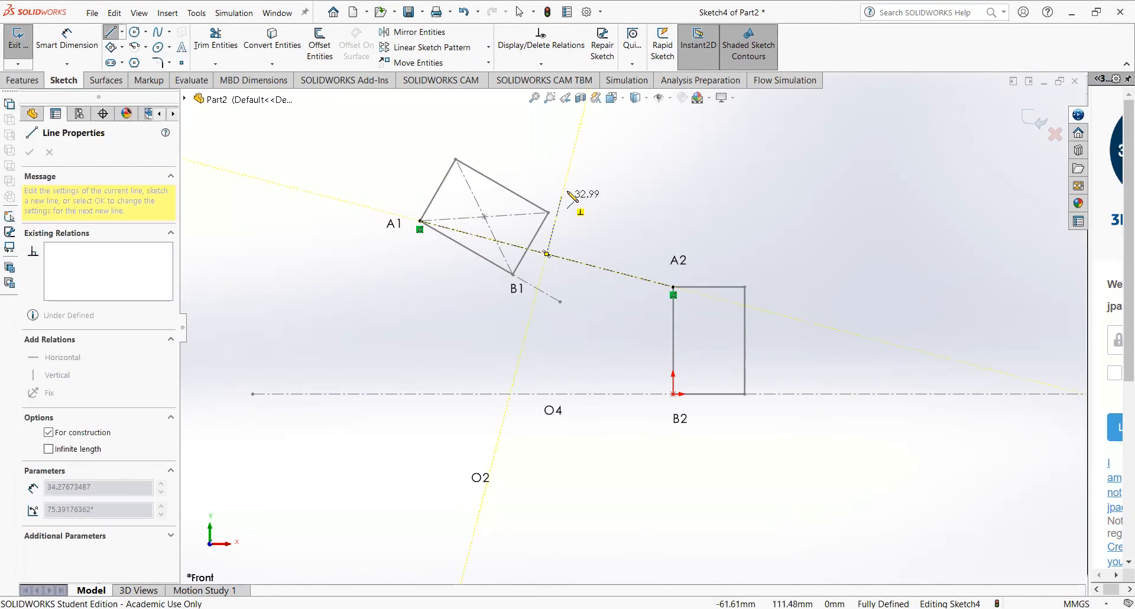
left_click(585, 126)
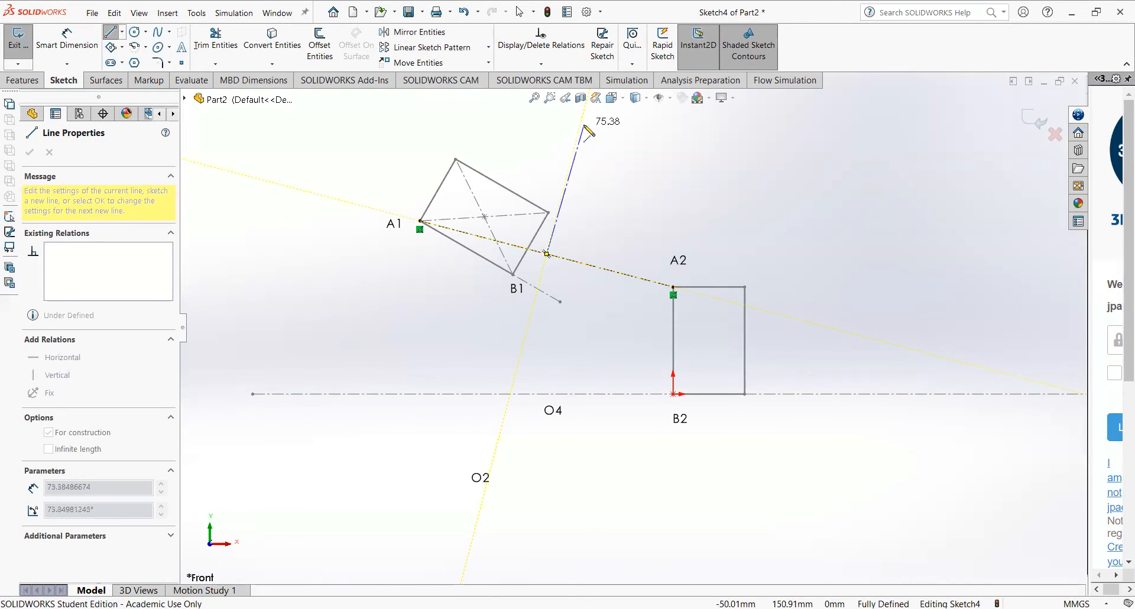
left_click(584, 126)
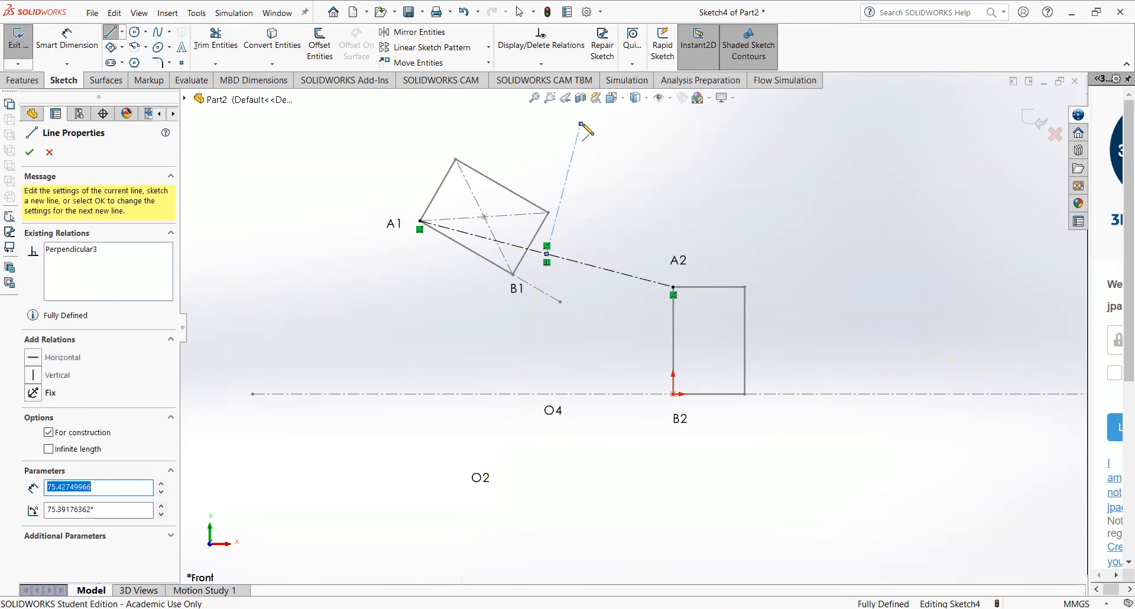
key("Escape")
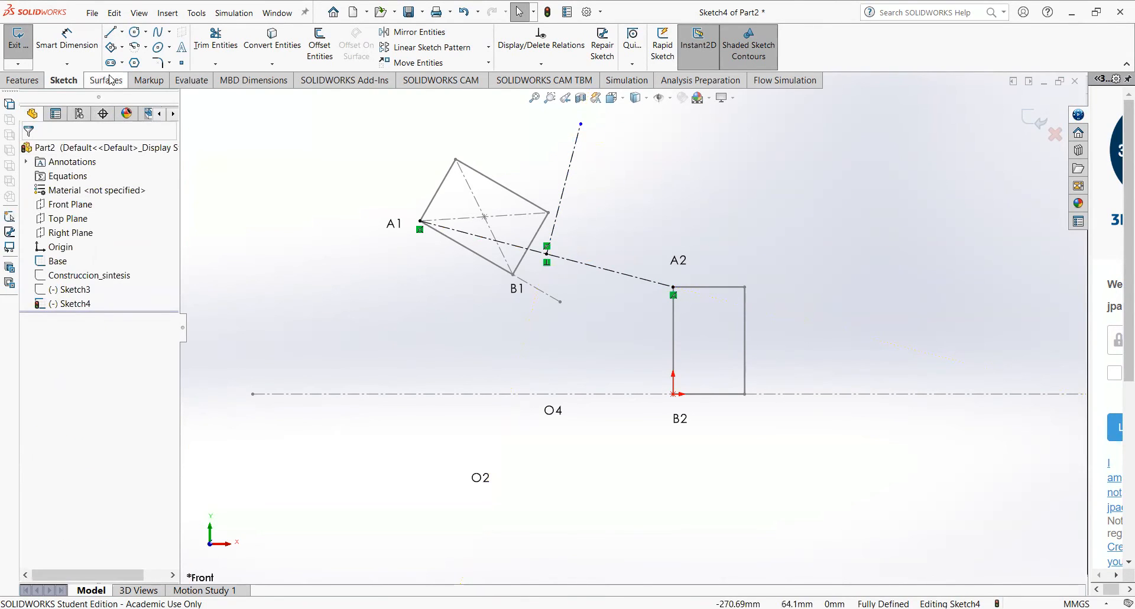
- Draw a construction centerline from corner B1 of the tilted rectangle to B2 at the origin
left_click(123, 33)
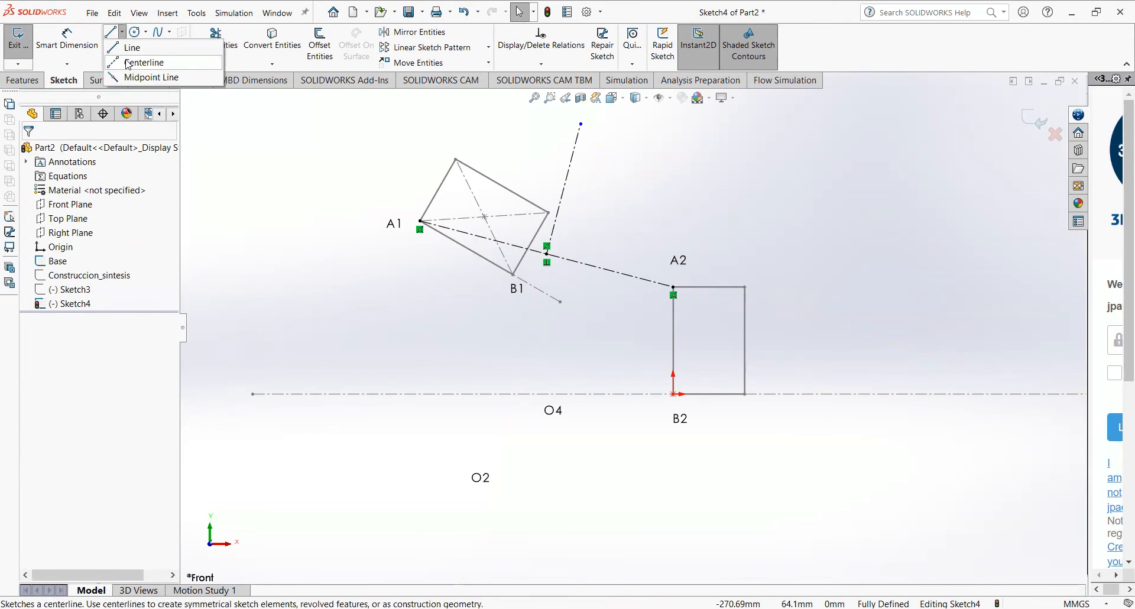
left_click(131, 58)
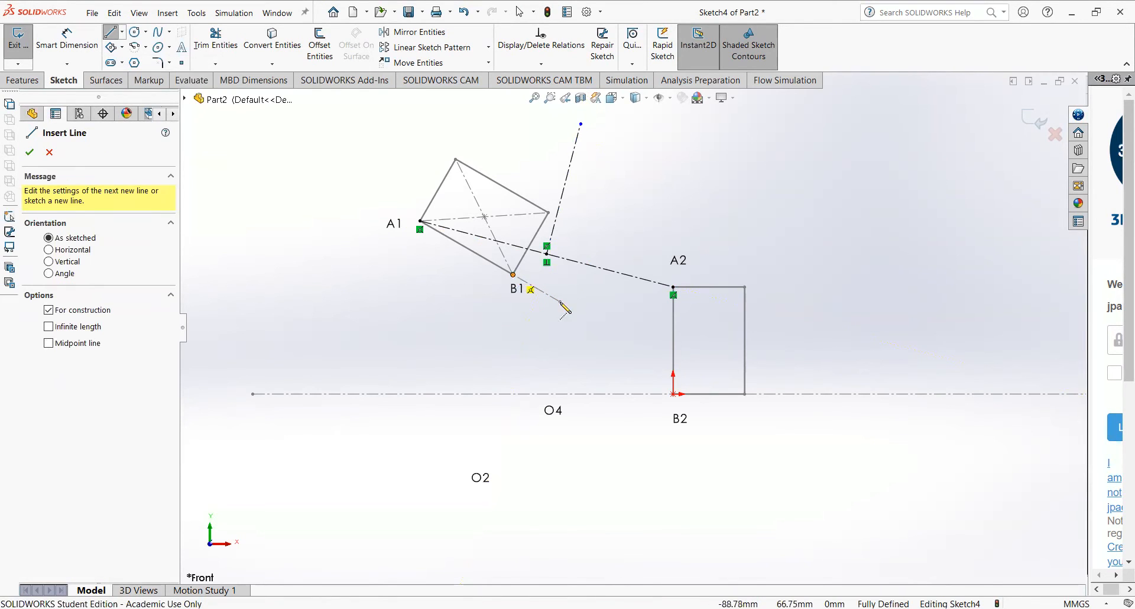
left_click(512, 274)
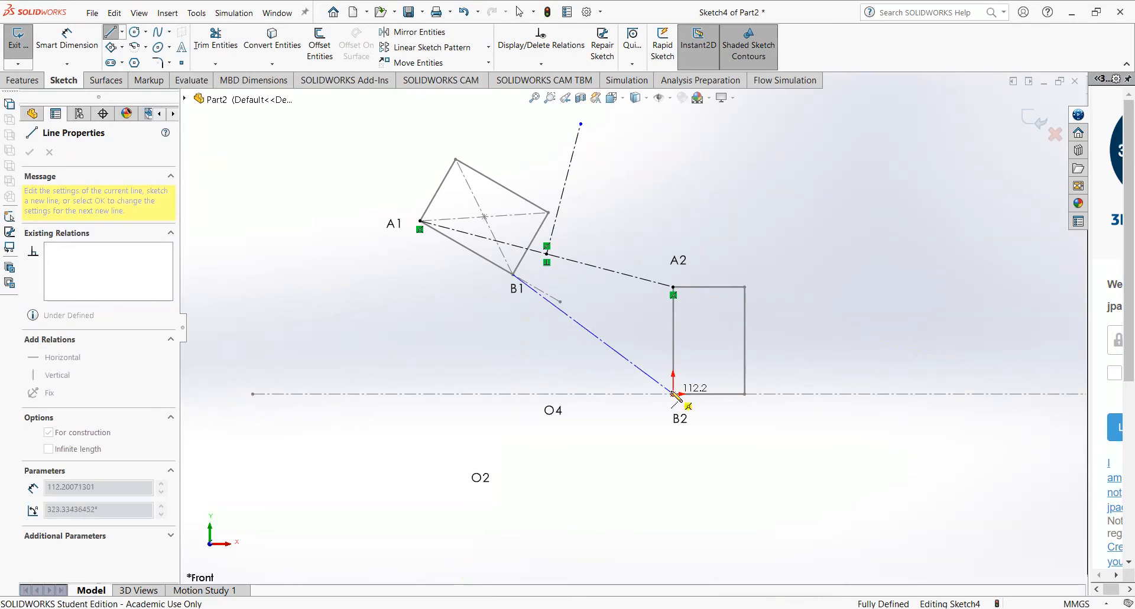
left_click(674, 394)
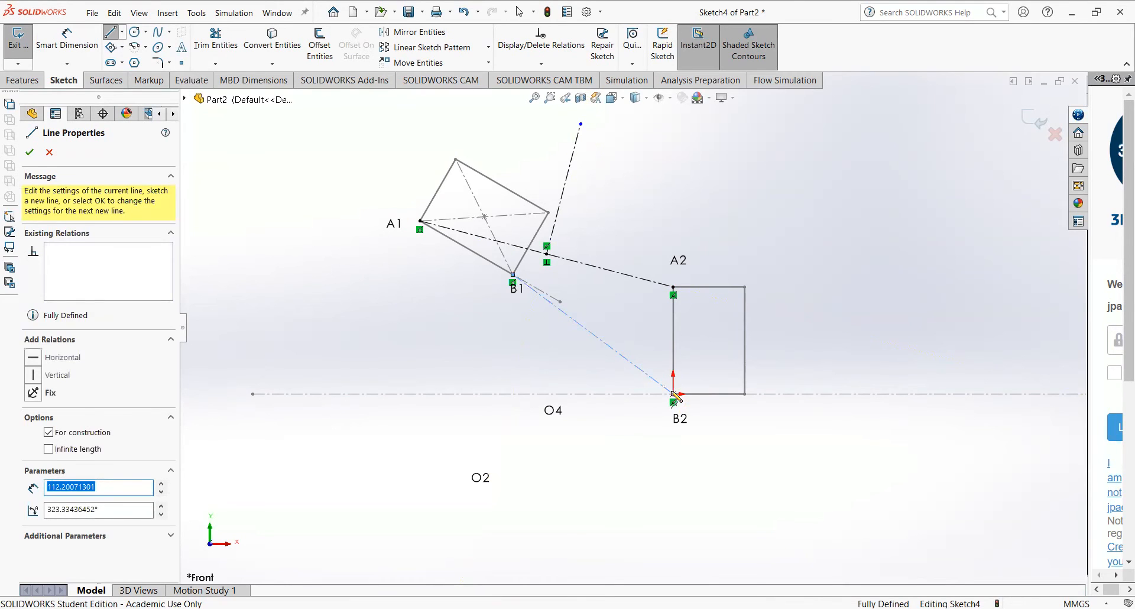
key("Escape")
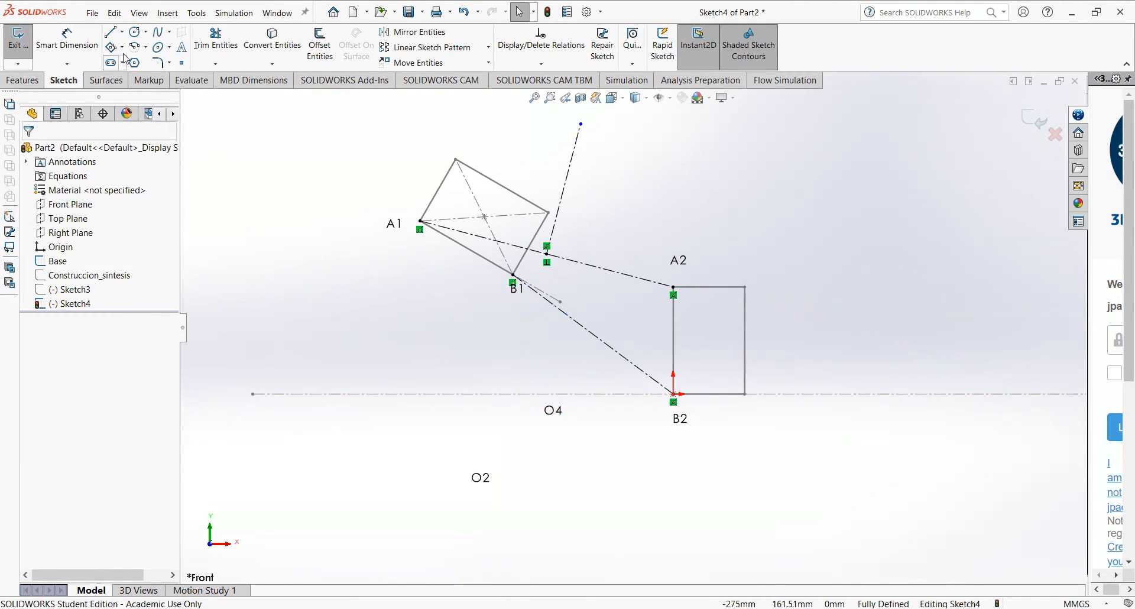
- Draw a centerline about 101 mm long upward from the midpoint of the B1-B2 line, perpendicular to it
left_click(123, 34)
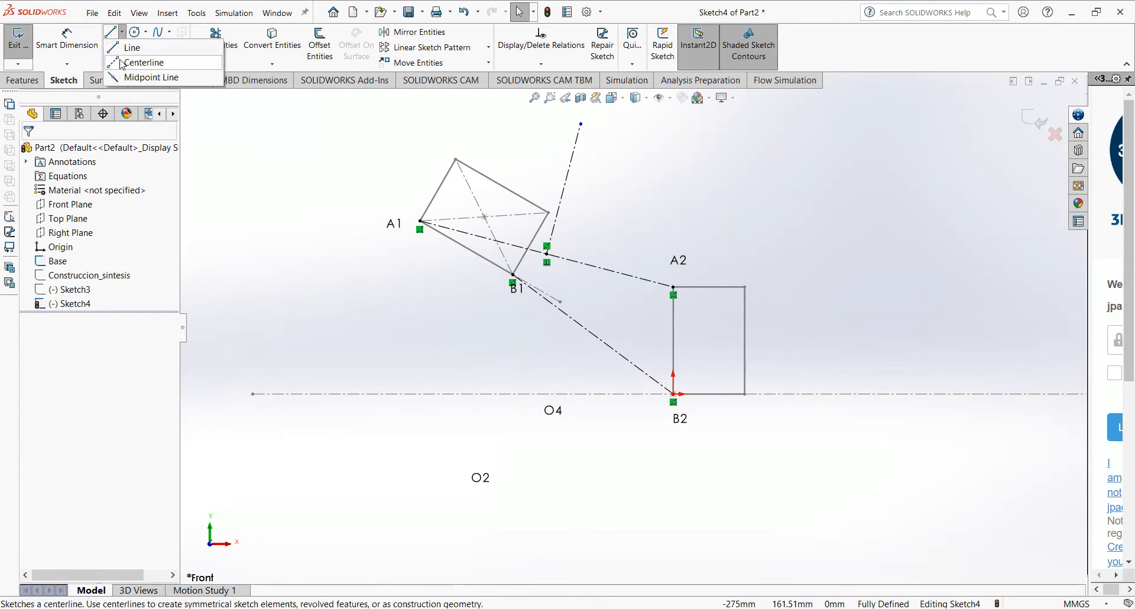
left_click(142, 61)
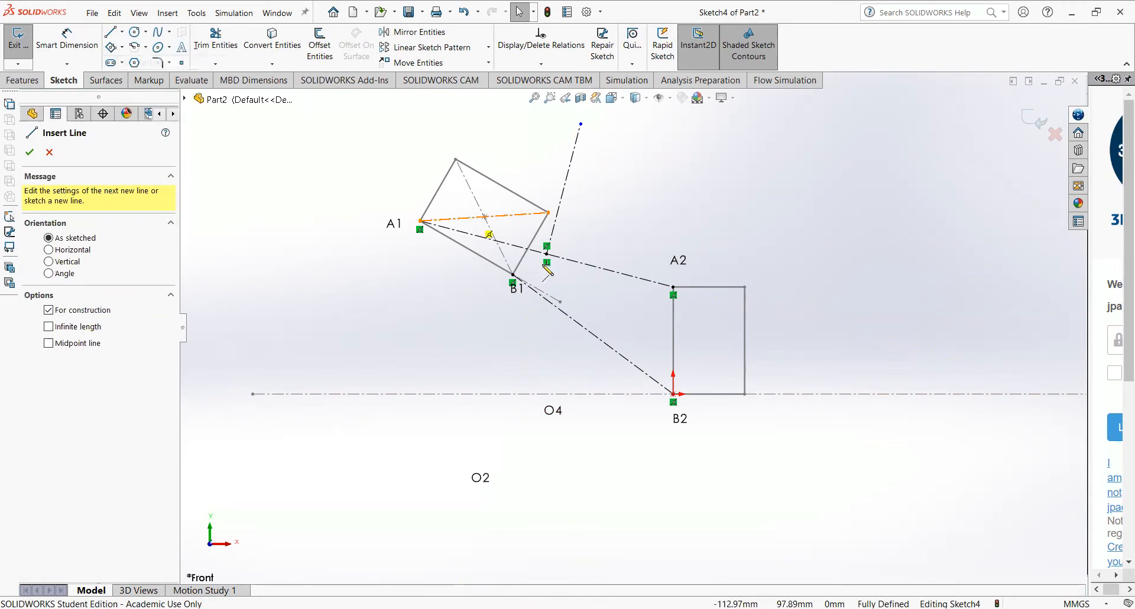
left_click(593, 334)
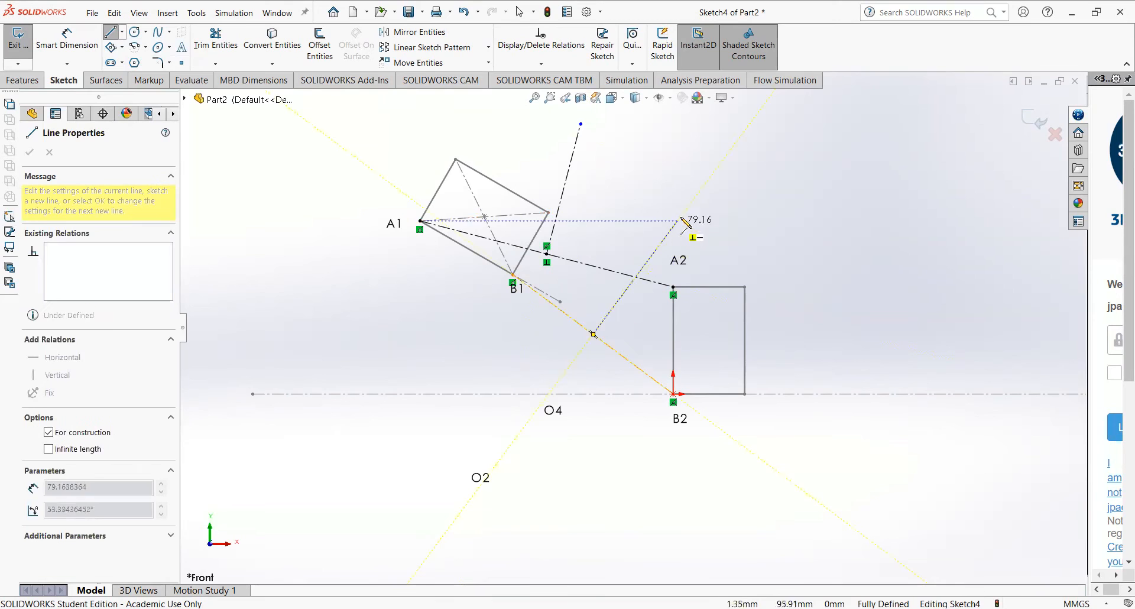
left_click(699, 192)
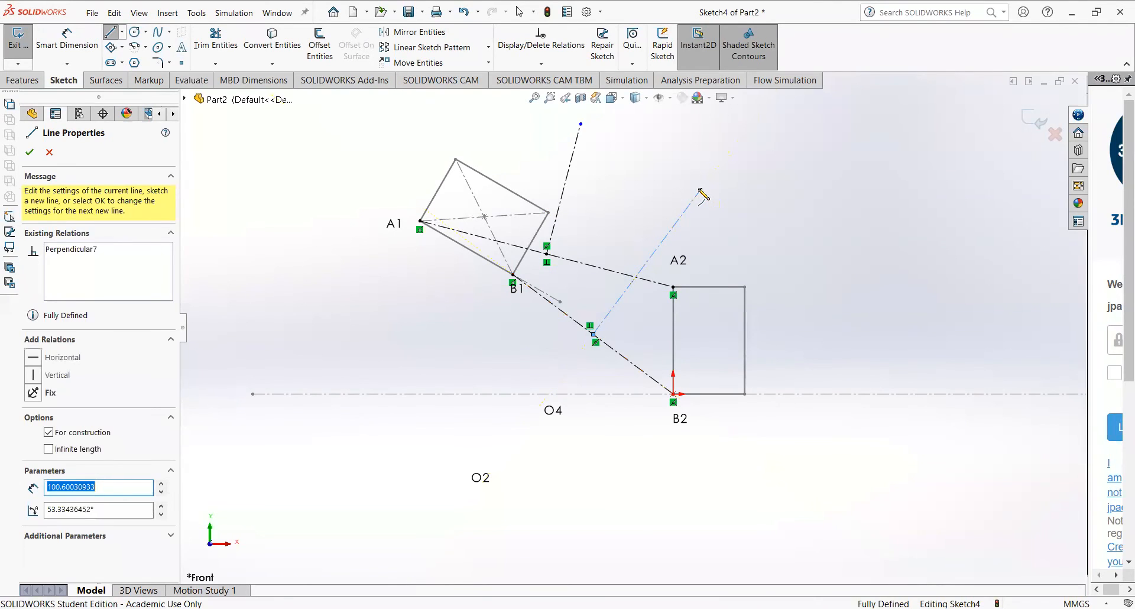
key("Escape")
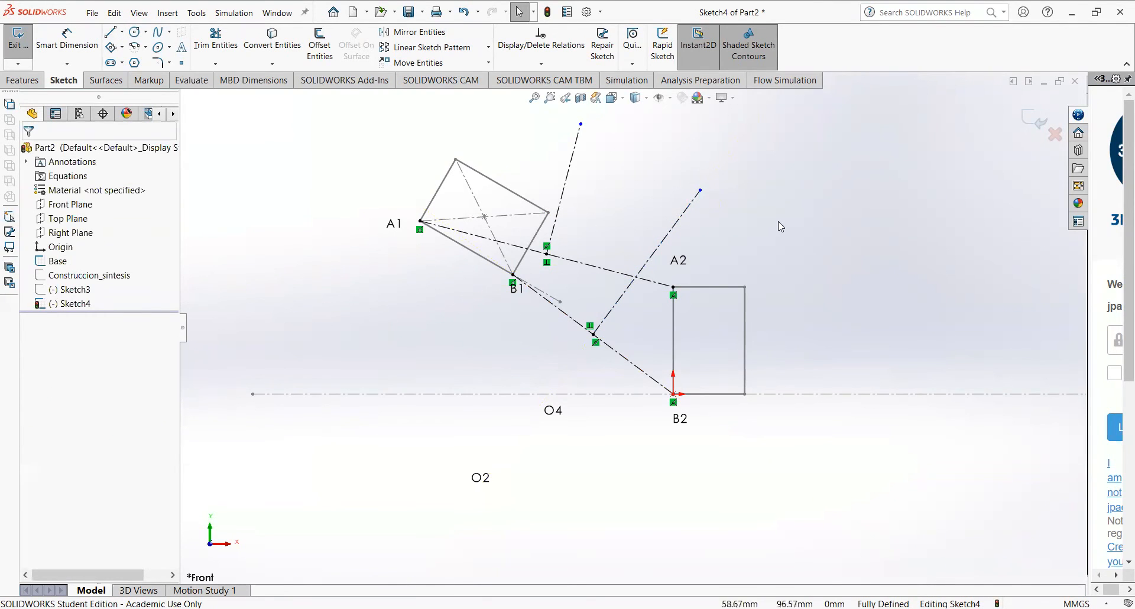
- Dimension the perpendicular bisector of A1-A2 along its length and set it to 75 mm
scroll(779, 221, "up", 2)
scroll(674, 224, "down", 2)
left_click(76, 36)
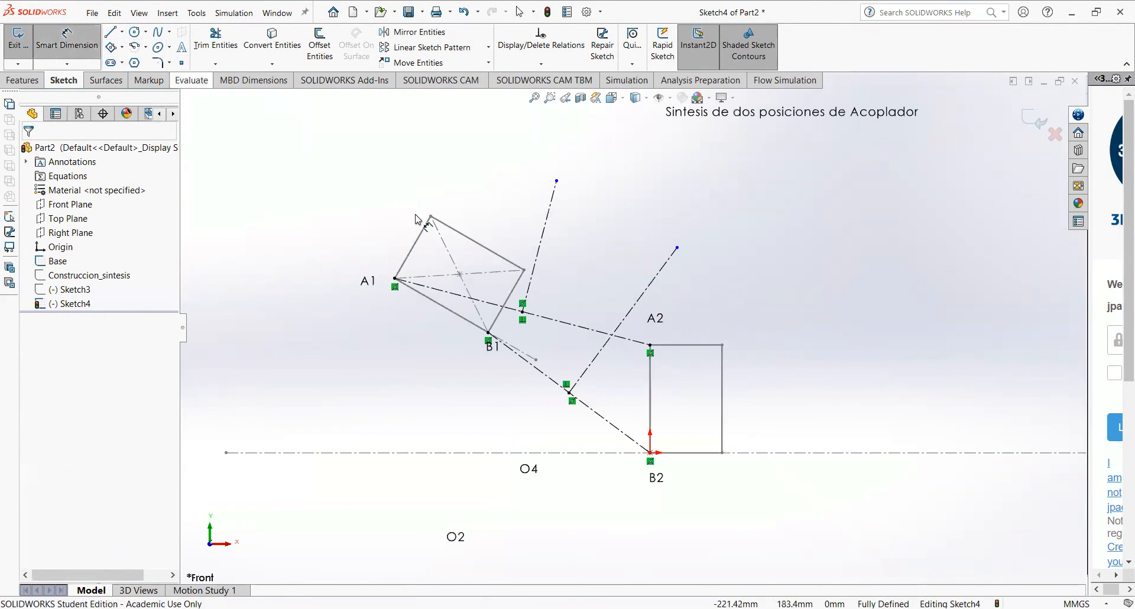
left_click(541, 239)
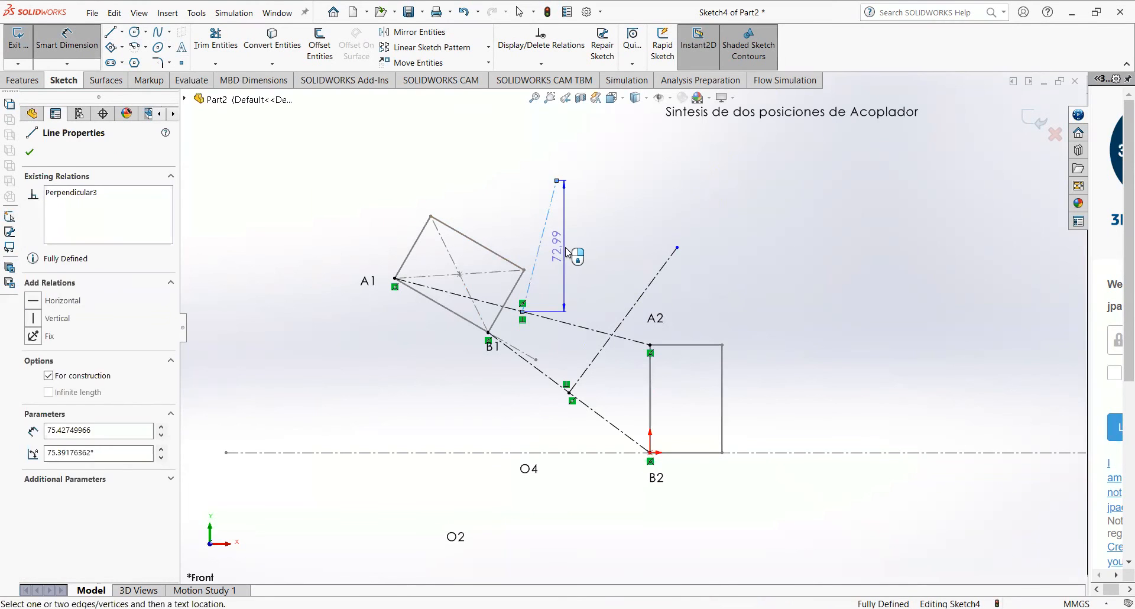
left_click(557, 283)
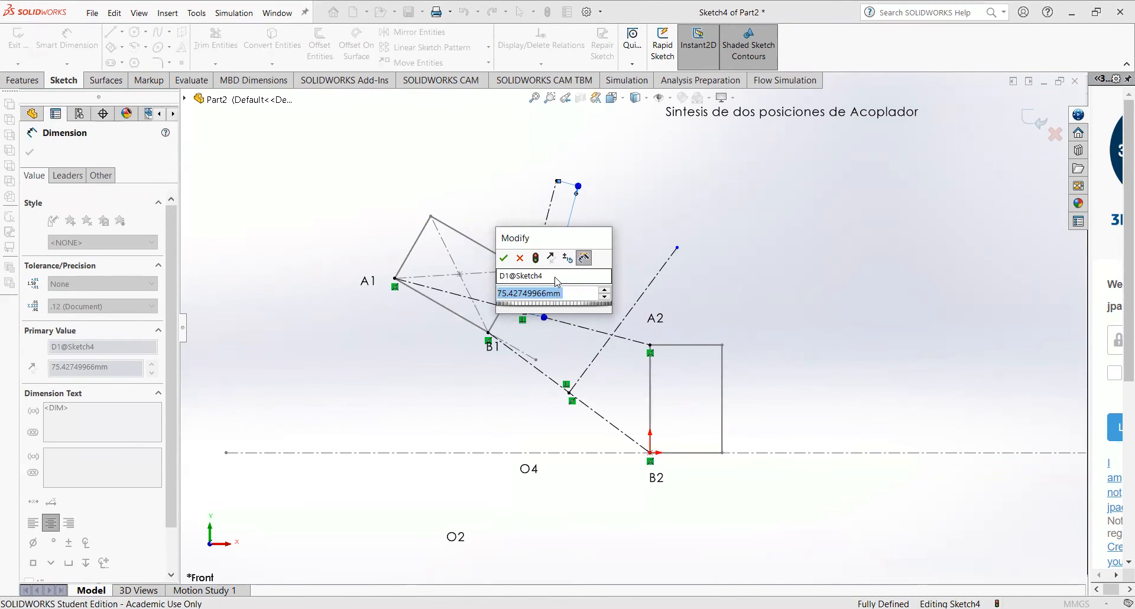
type("75")
key("Return")
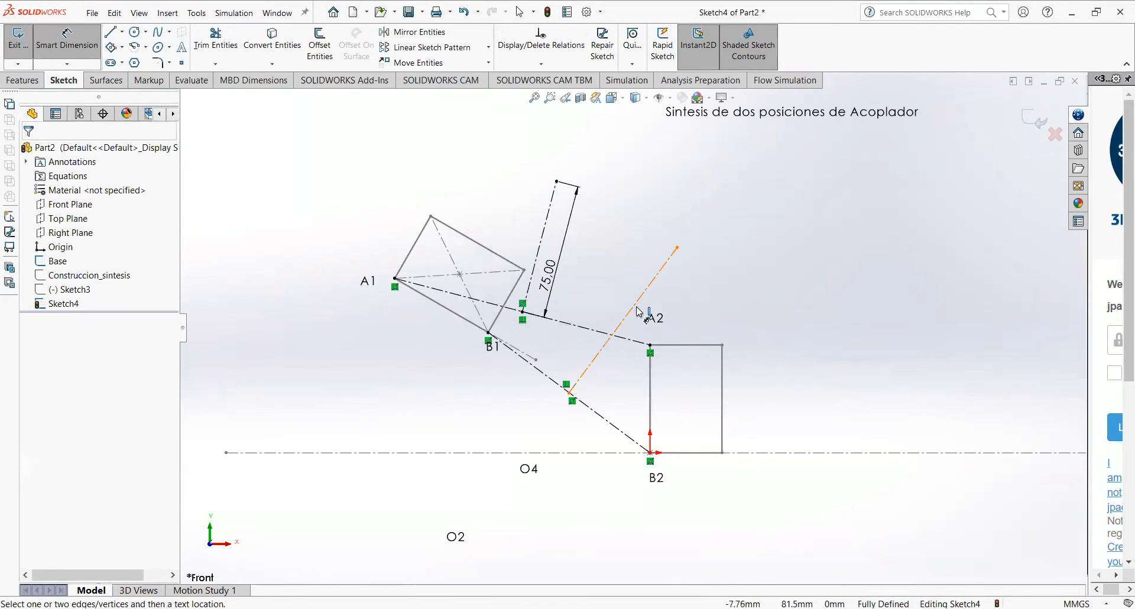
- Dimension the perpendicular bisector of B1-B2 along its length and set it to 100 mm
left_click(637, 307)
left_click(619, 300)
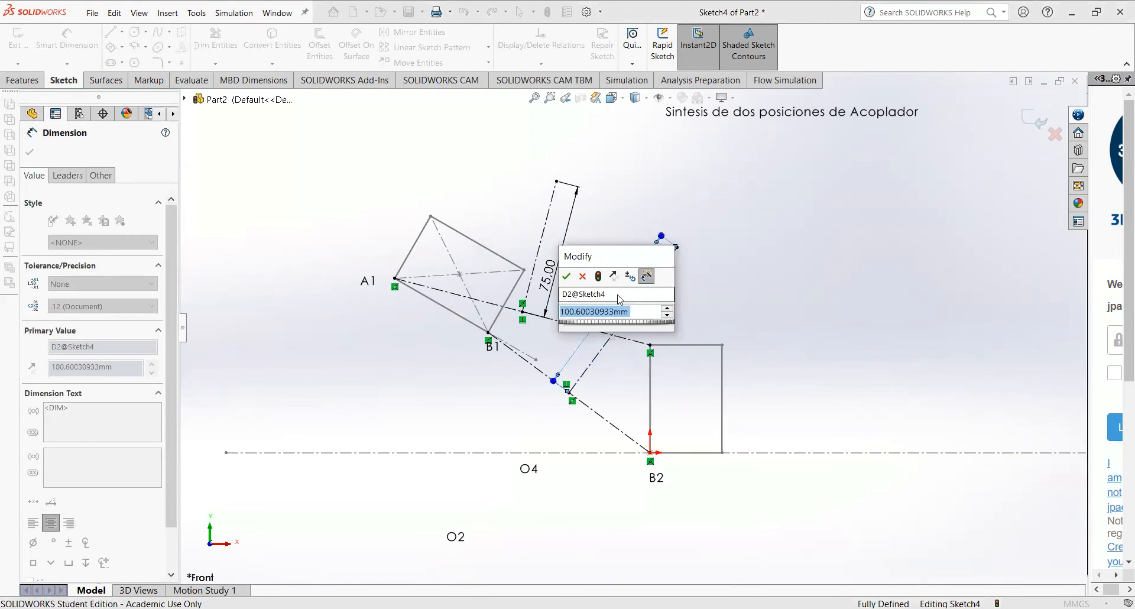
type("100")
key("Return")
left_click(794, 295)
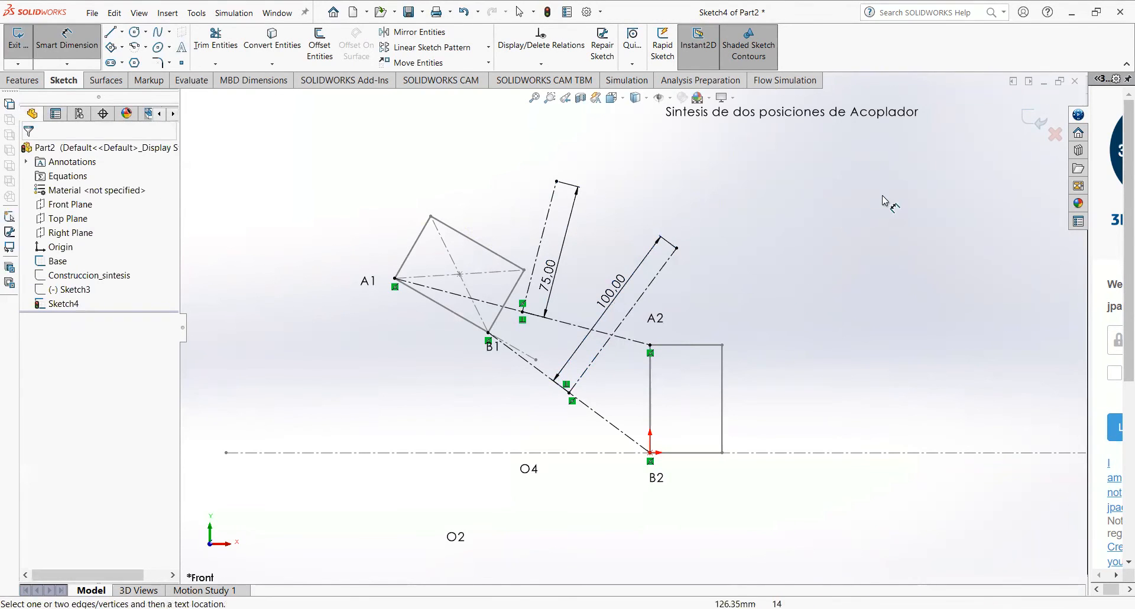
- Exit the construction sketch and start a new sketch on the Front Plane
left_click(1036, 121)
left_click(932, 222)
left_click(17, 38)
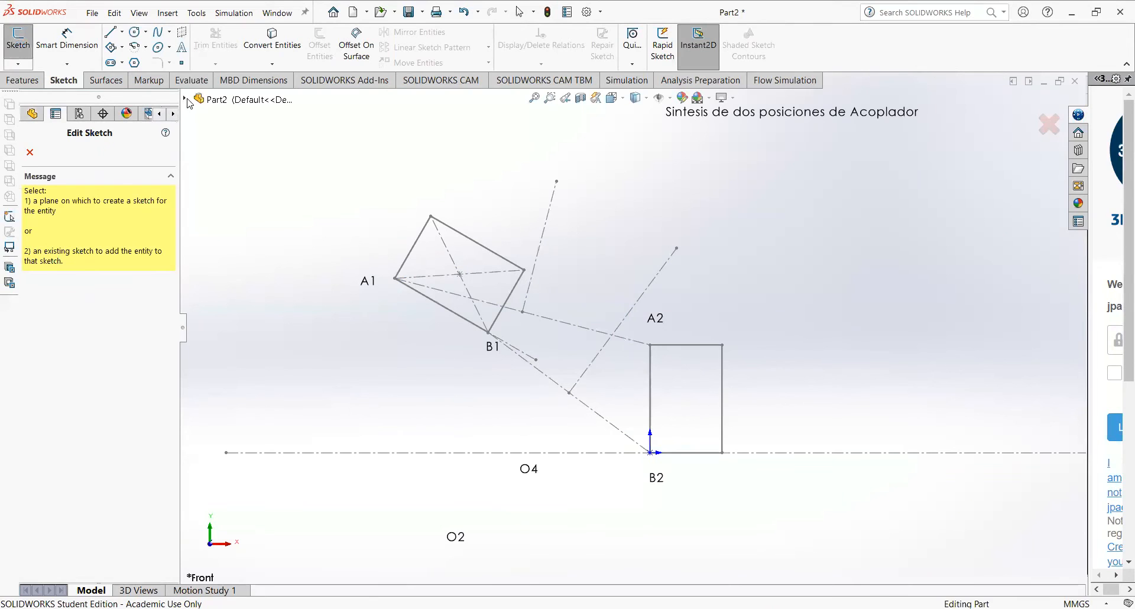
left_click(186, 99)
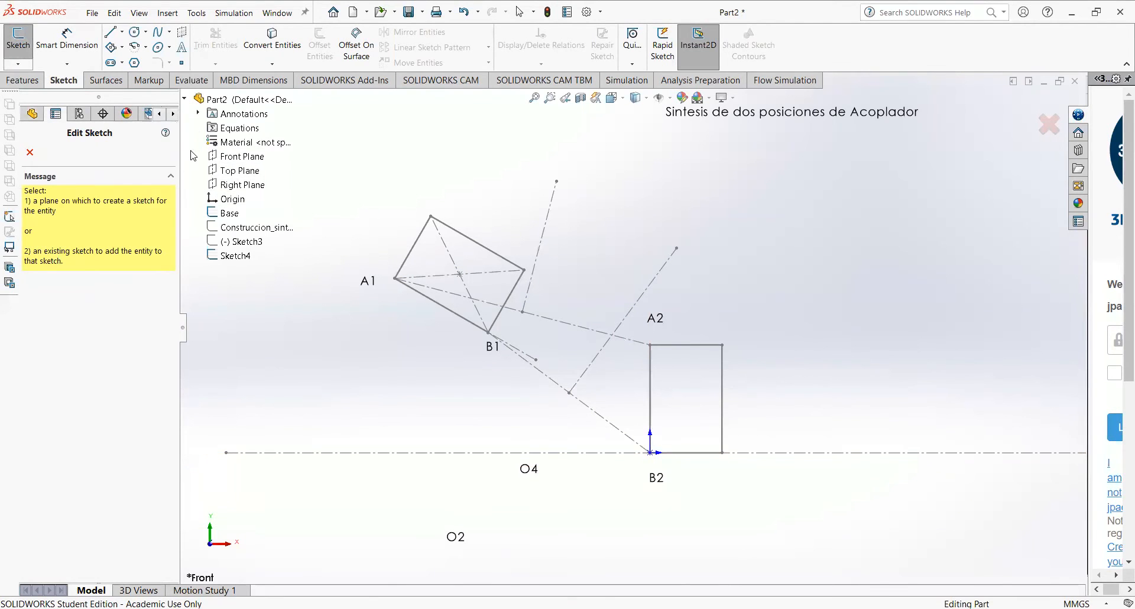
left_click(233, 157)
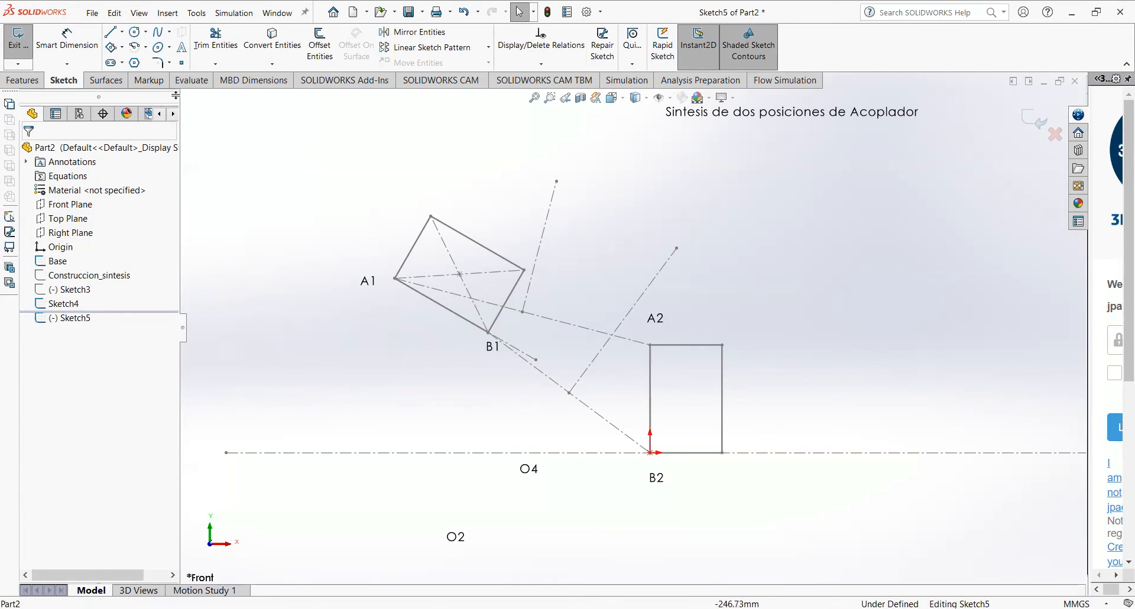
- Draw connected solid lines from the upper end of the A1-A2 bisector through A1 and B1 to the upper end of the B1-B2 bisector
left_click(118, 35)
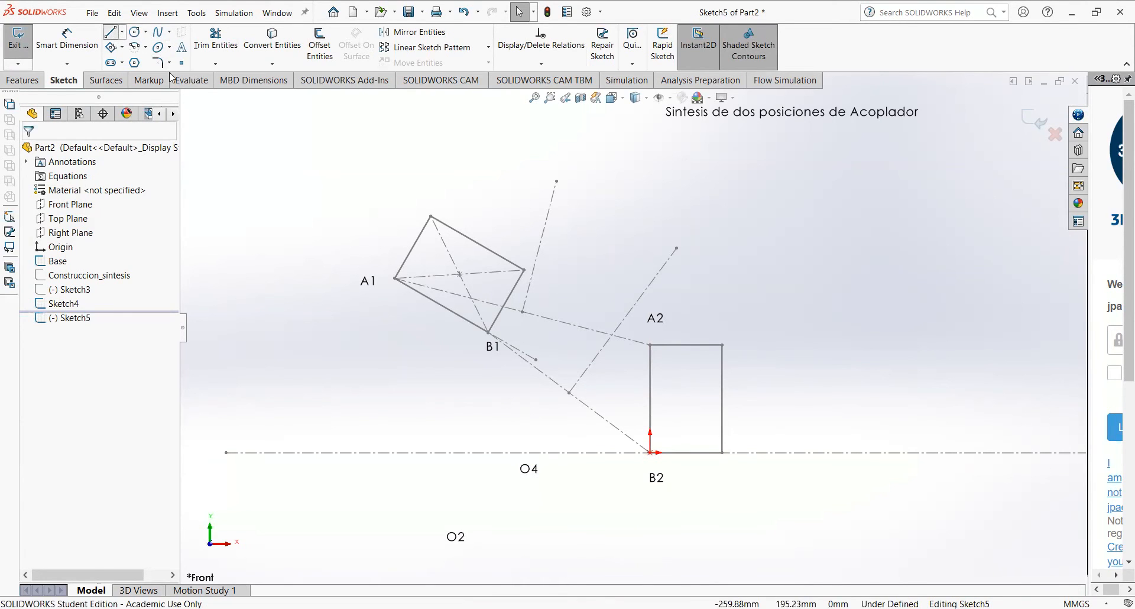
left_click(556, 181)
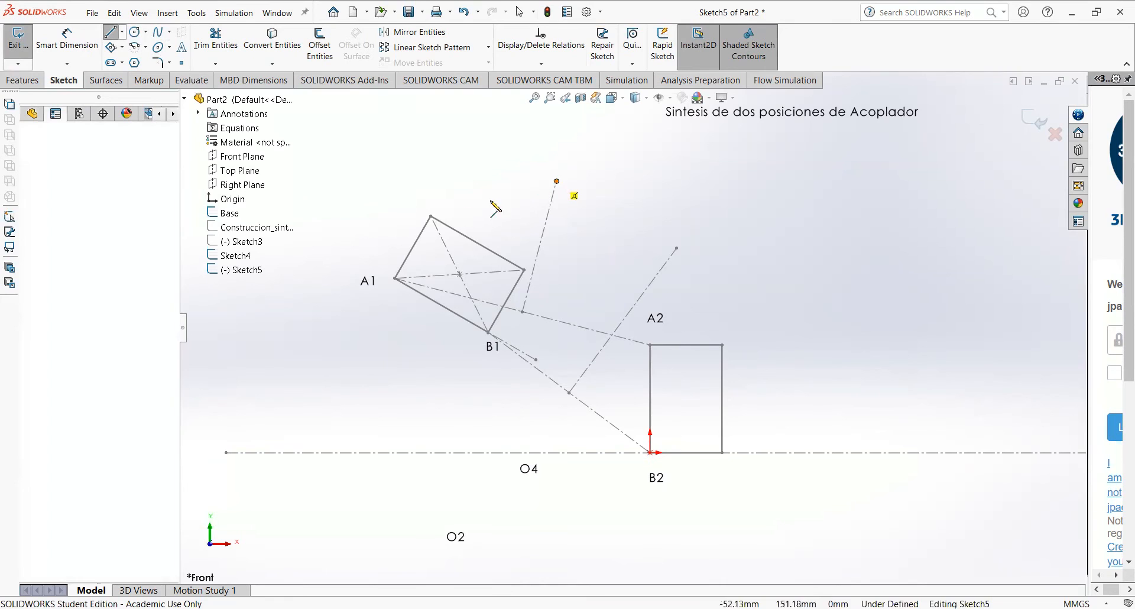
left_click(395, 278)
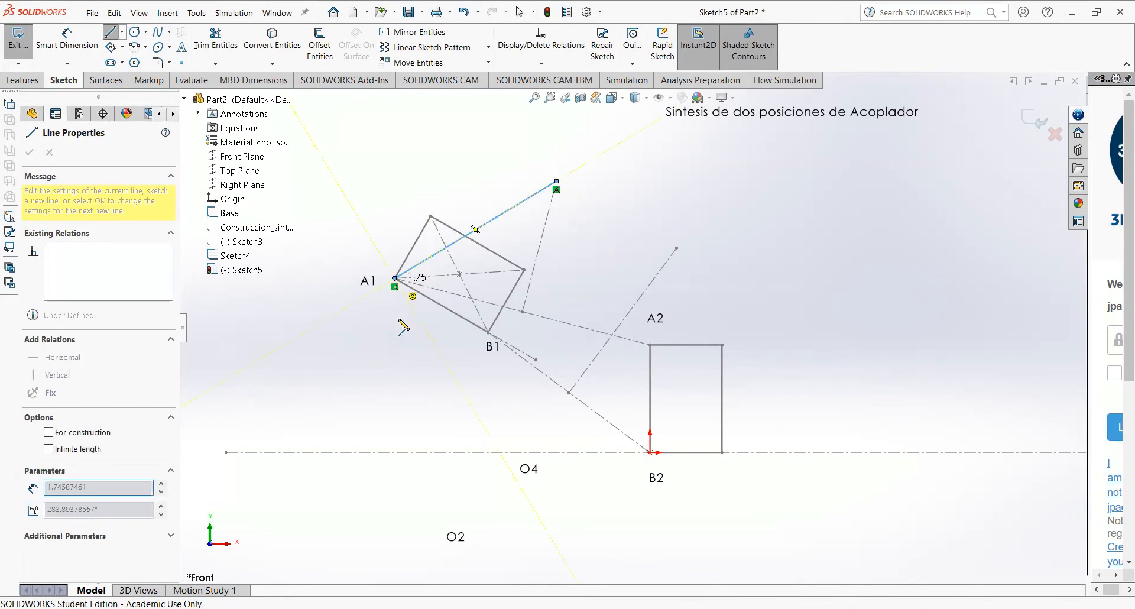
left_click(488, 332)
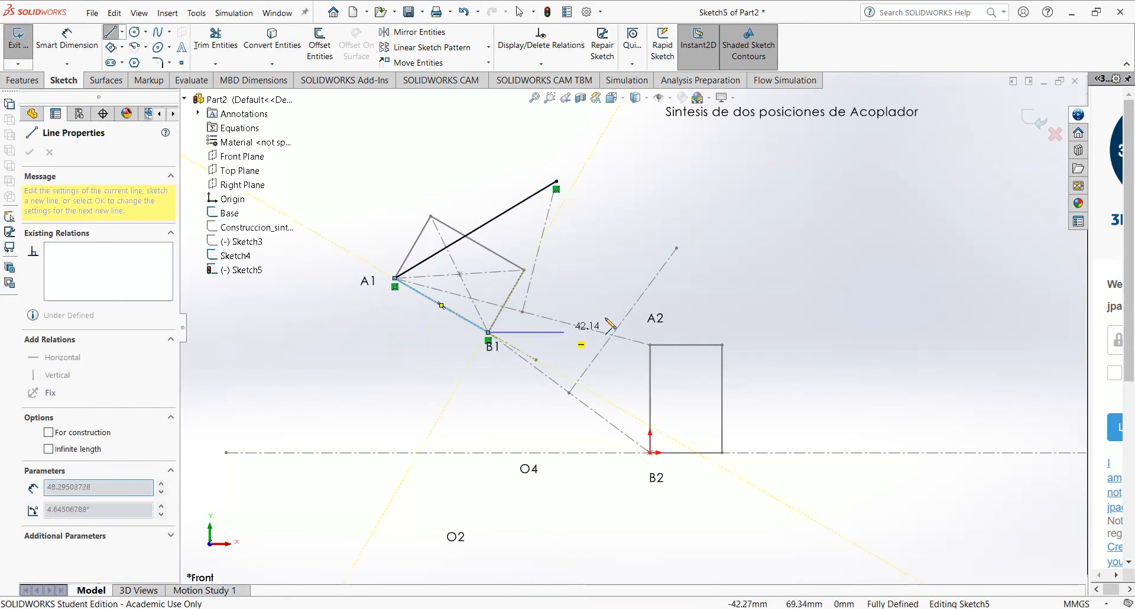
left_click(677, 249)
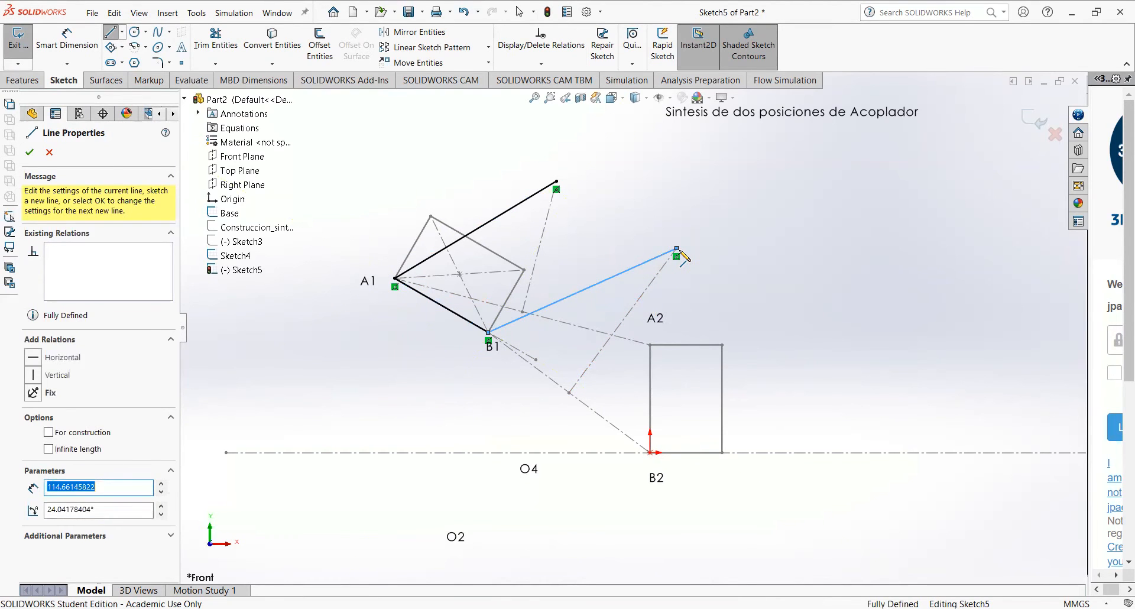
key("Escape")
key("Escape")
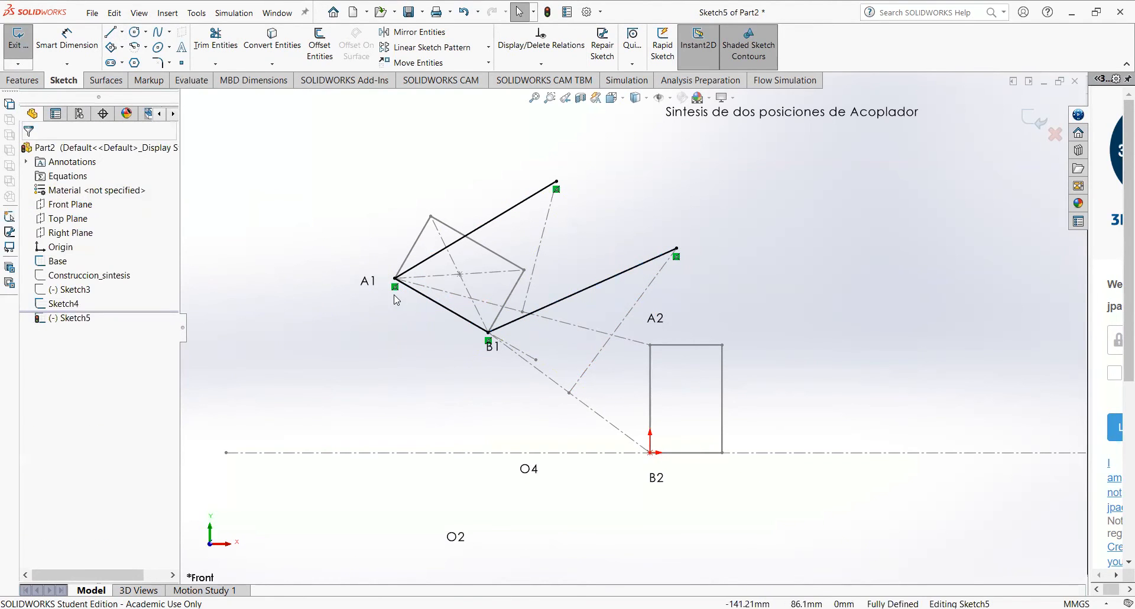
- Delete the coincident relation that ties the linkage lines to point A1
left_click(395, 288)
key("Delete")
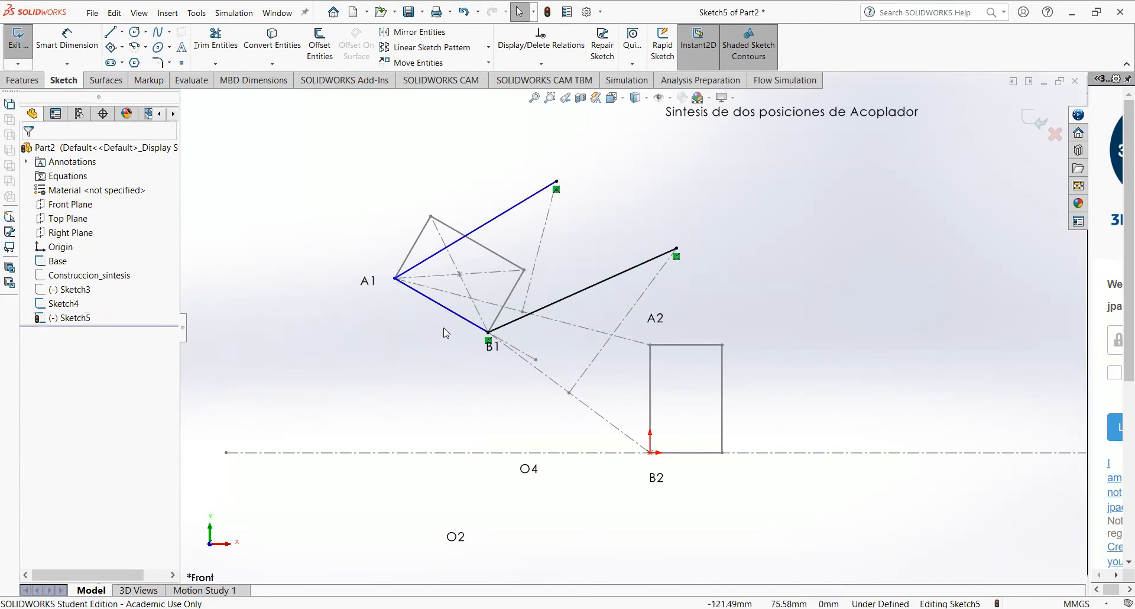
- Delete the coincident relation tying the linkage to B1, and dimension the link from A1 to the upper end of the A1-A2 bisector
left_click(489, 341)
key("Delete")
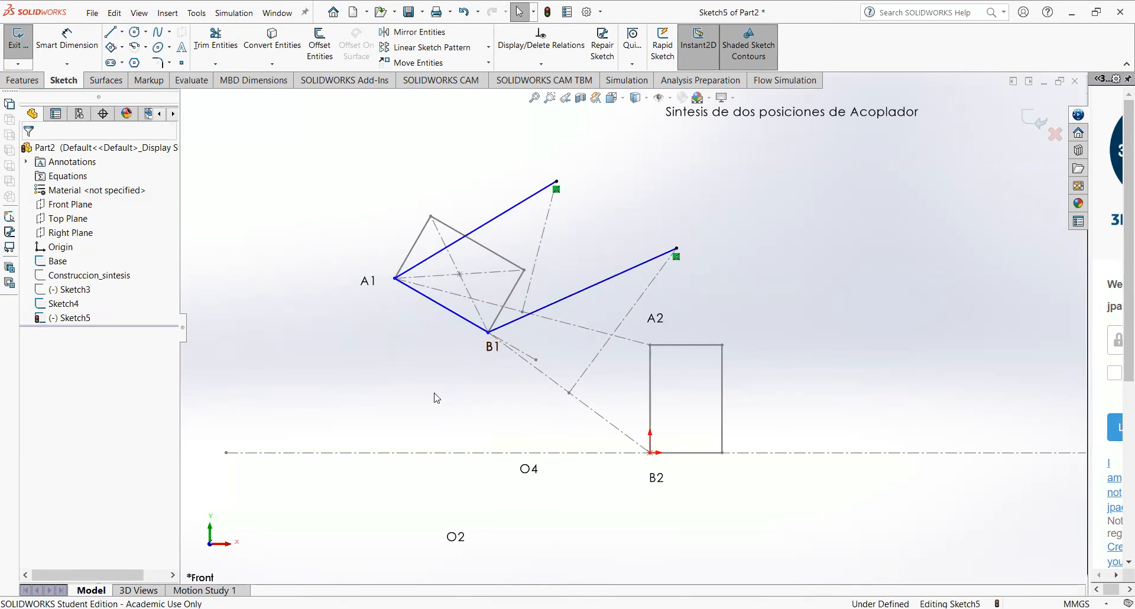
left_click(67, 41)
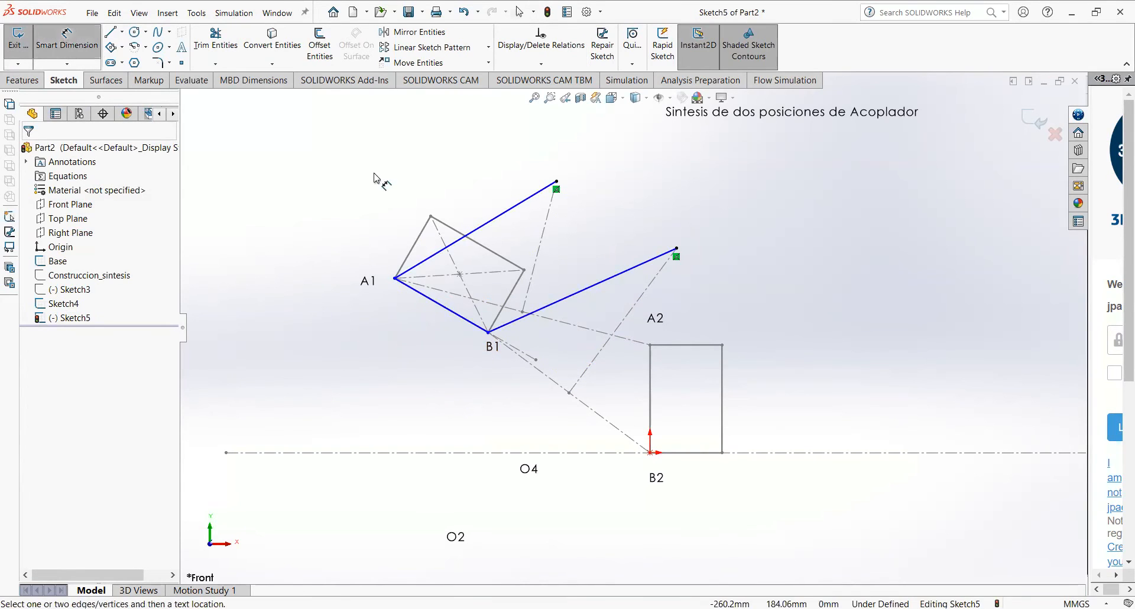
left_click(492, 226)
left_click(474, 222)
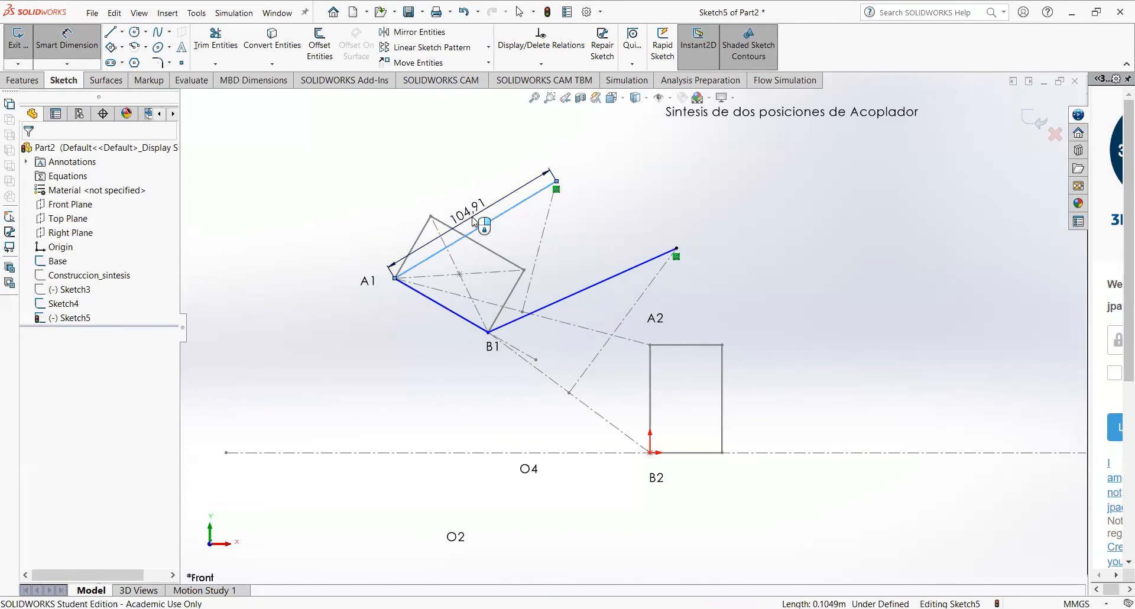
key("Return")
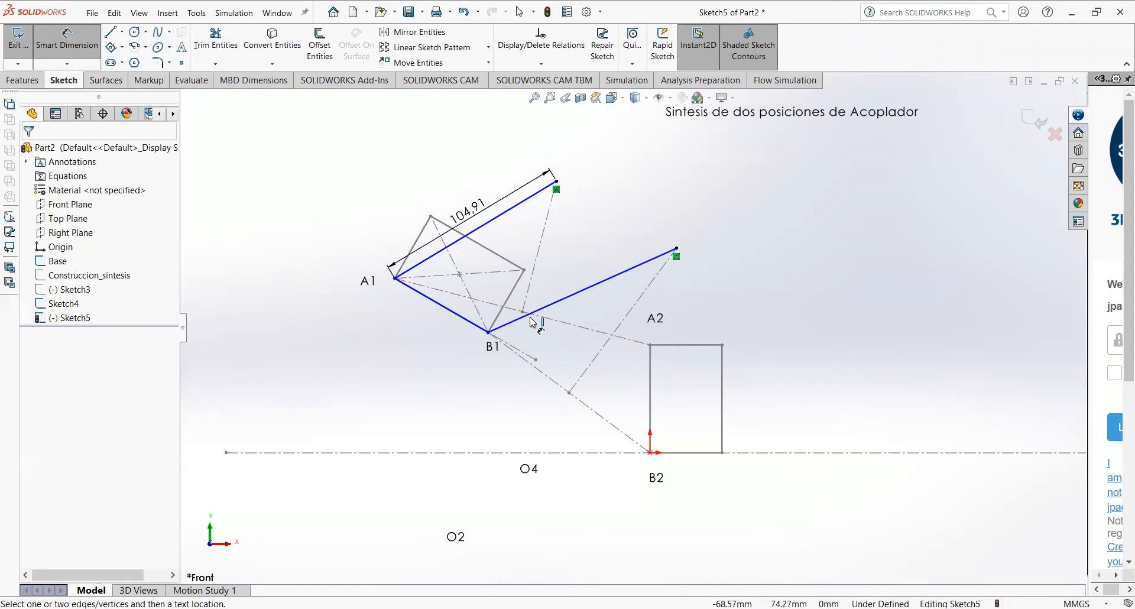
- Dimension the length of the link from B1 to the upper end of the B1-B2 bisector, accepting its drawn length
left_click(553, 306)
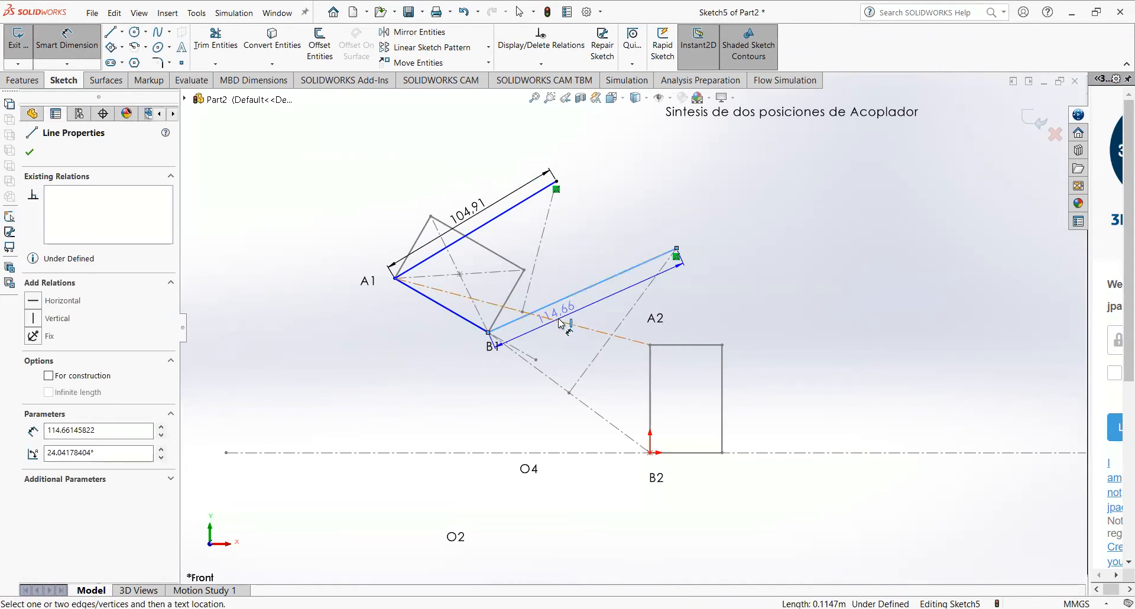
left_click(561, 322)
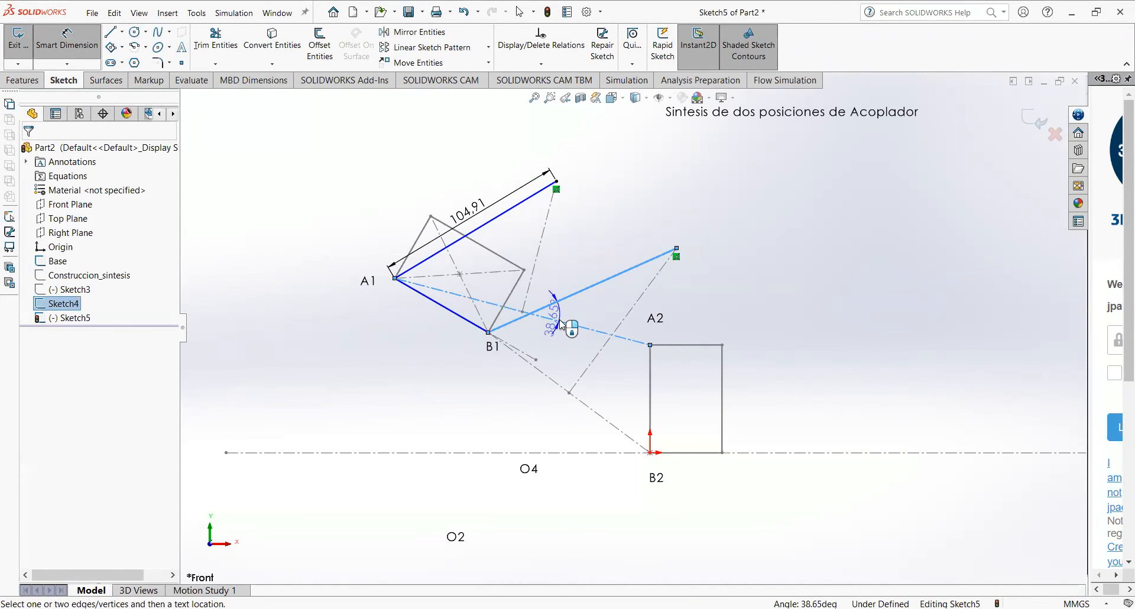
left_click(562, 324)
left_click(593, 307)
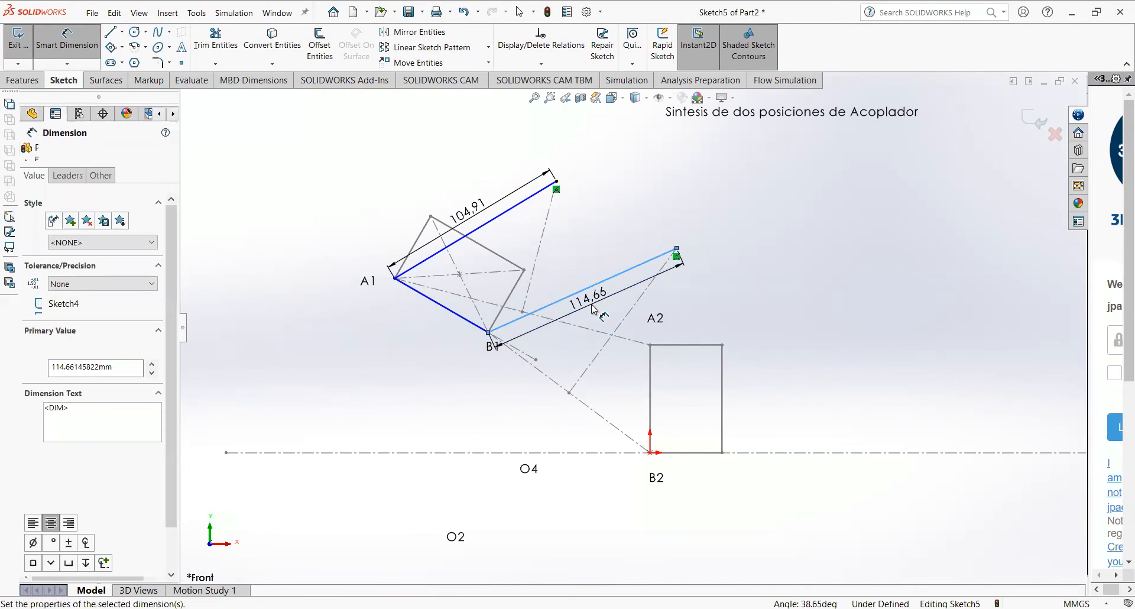
key("Return")
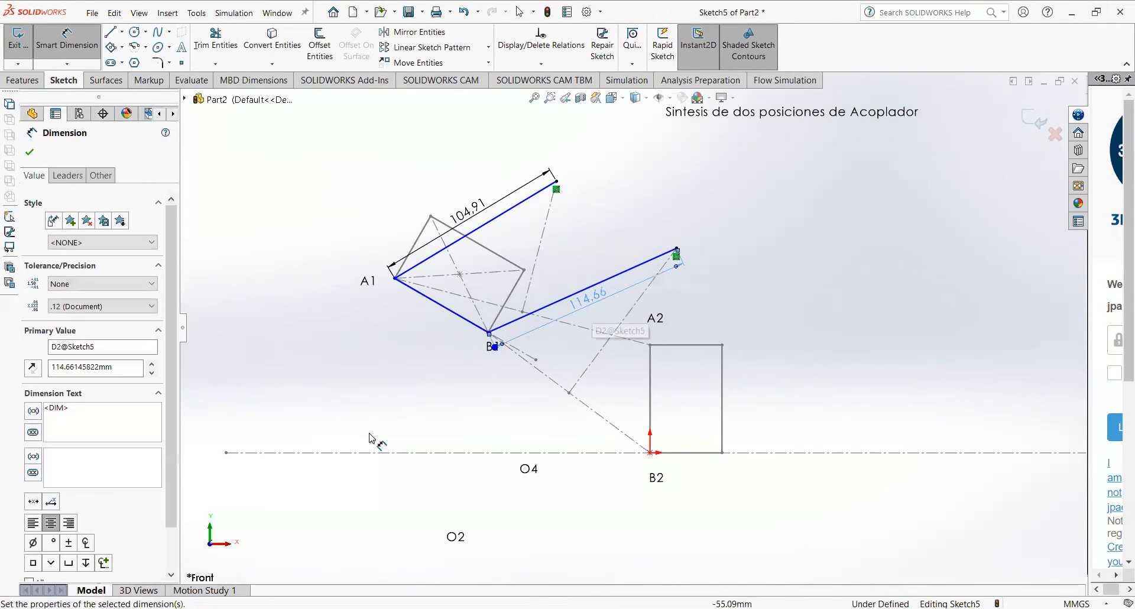
- Dimension the coupler line between A1 and B1, accepting its drawn length
left_click(437, 308)
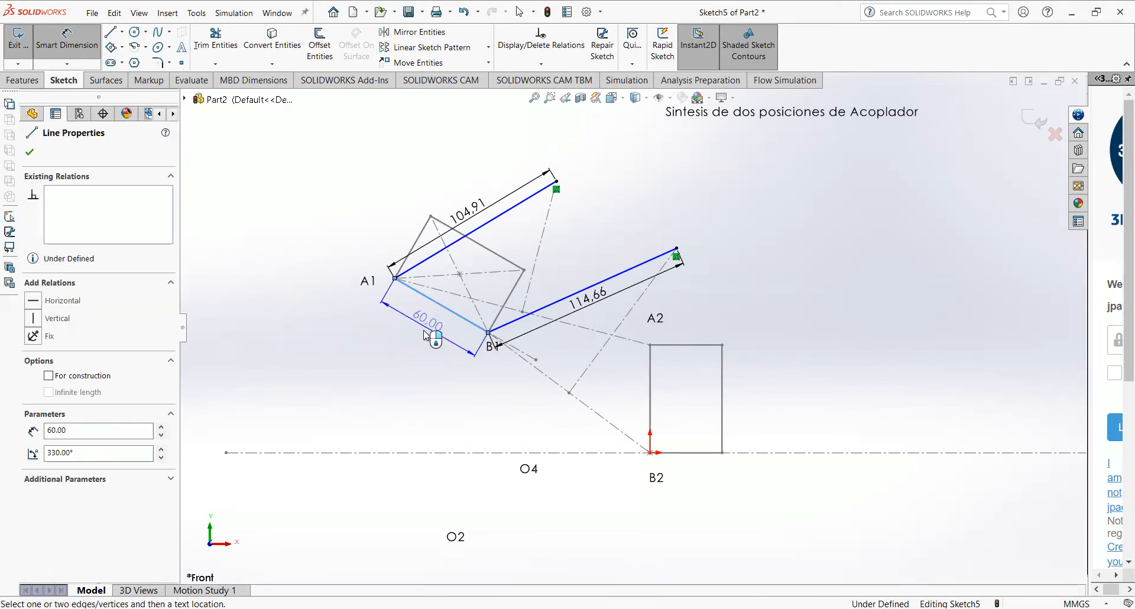
left_click(424, 335)
key("Return")
left_click(389, 412)
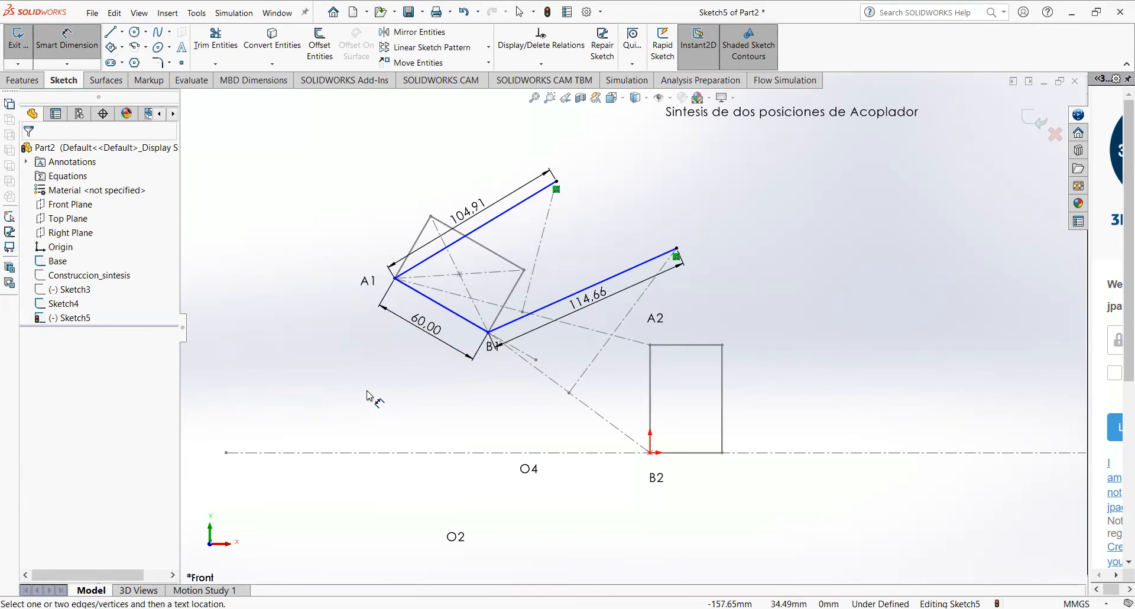
key("Escape")
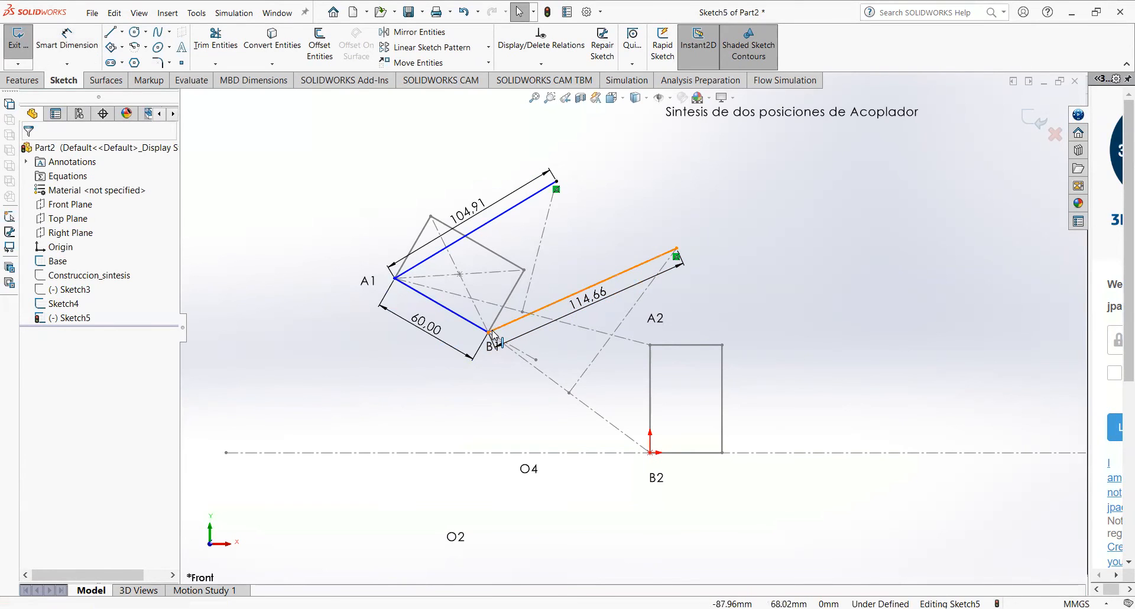
- Move the linkage by its joint at B1 to test its motion, and delete the coincident relation picked up at B1
mouse_move(489, 335)
left_mouse_down()
mouse_move(615, 443)
mouse_move(680, 450)
mouse_move(671, 464)
mouse_move(642, 448)
mouse_move(668, 464)
mouse_move(695, 448)
mouse_move(570, 430)
mouse_move(679, 445)
mouse_move(623, 450)
mouse_move(693, 449)
mouse_move(570, 445)
mouse_move(694, 455)
mouse_move(580, 456)
mouse_move(524, 440)
mouse_move(465, 338)
left_mouse_up()
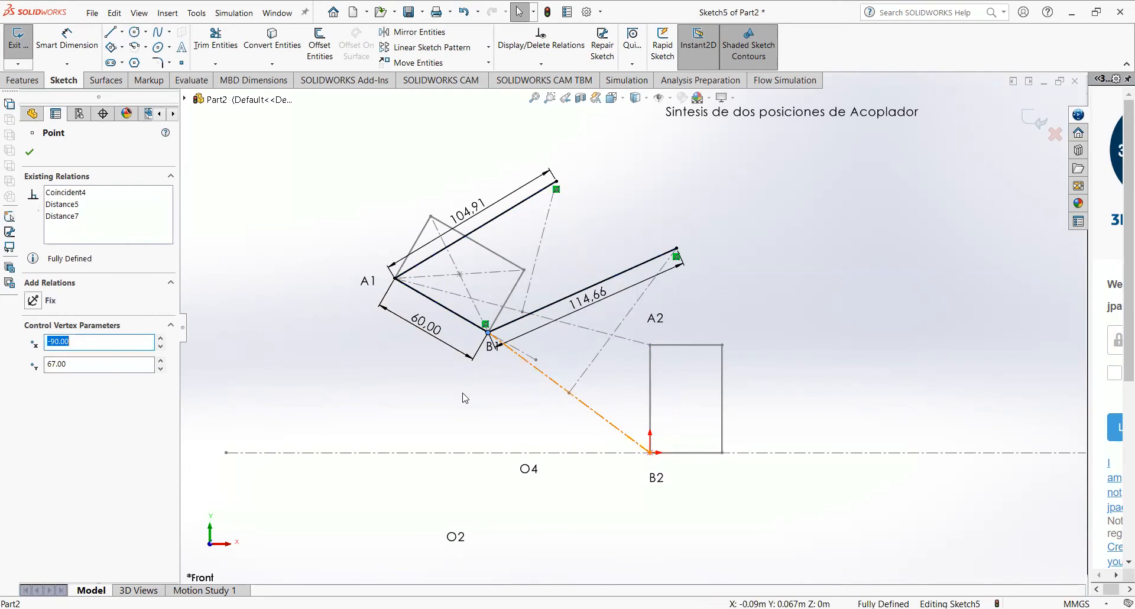
left_click(433, 395)
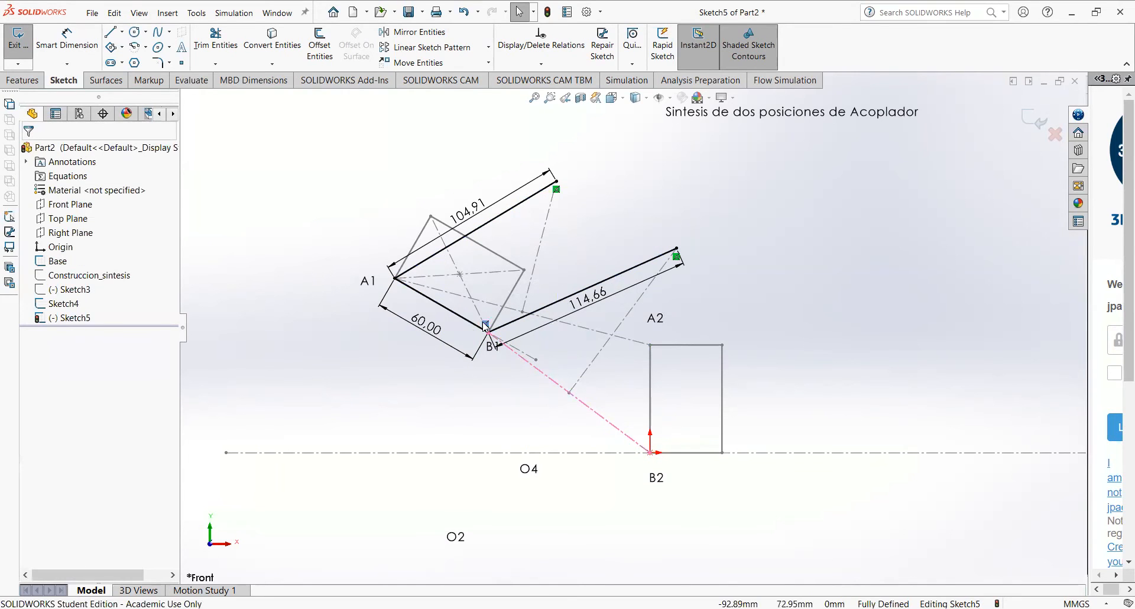
key("Delete")
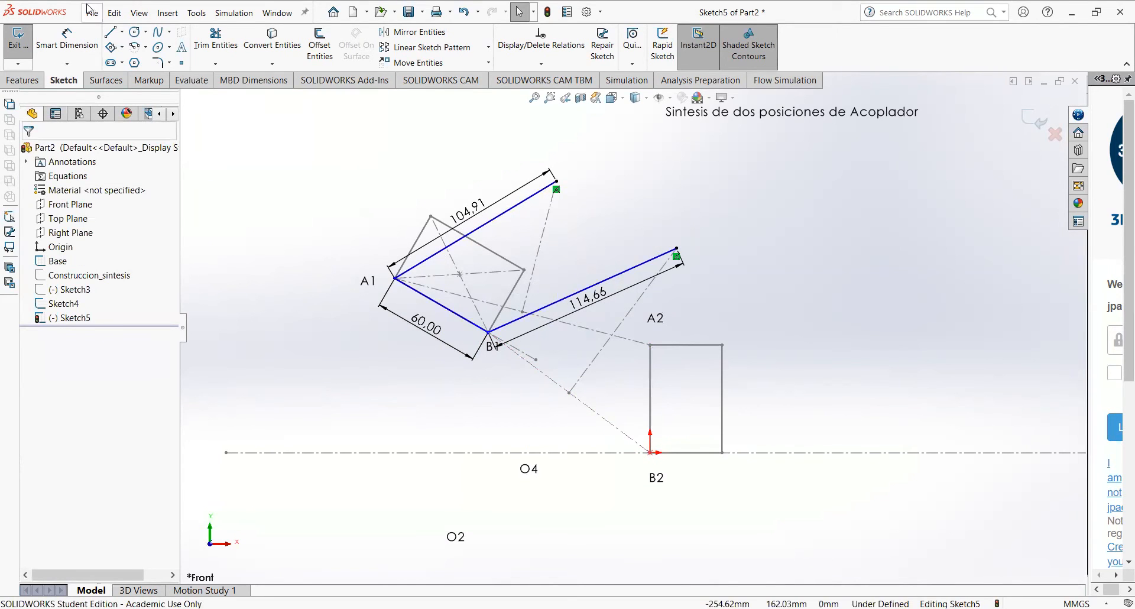
- Turn off the automatic creation of sketch relations
left_click(196, 12)
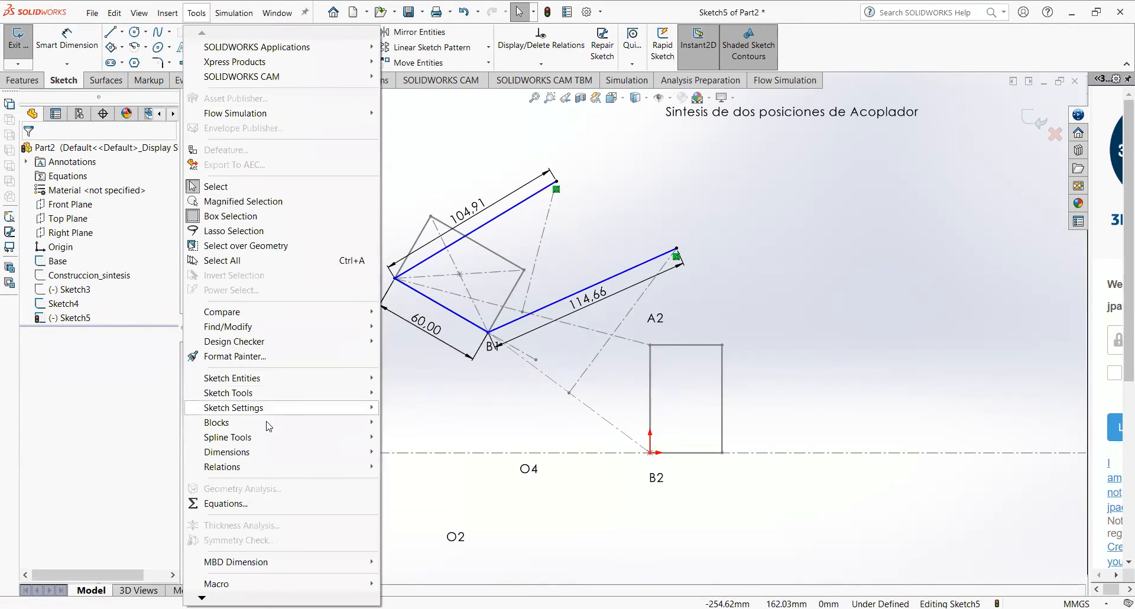
mouse_move(293, 409)
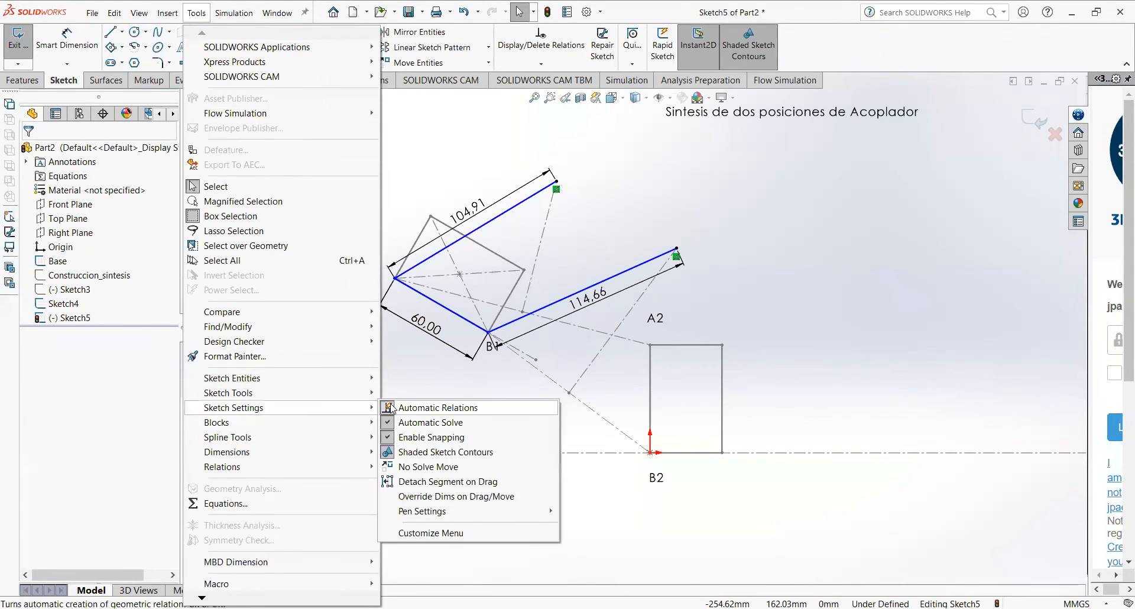
left_click(389, 405)
- Move the coupler by its A joint from A1 to A2 and back to A1 to check that the linkage reaches both positions
mouse_move(394, 278)
left_mouse_down()
mouse_move(566, 362)
mouse_move(653, 354)
mouse_move(610, 349)
mouse_move(625, 343)
mouse_move(661, 354)
mouse_move(583, 367)
mouse_move(660, 350)
left_mouse_up()
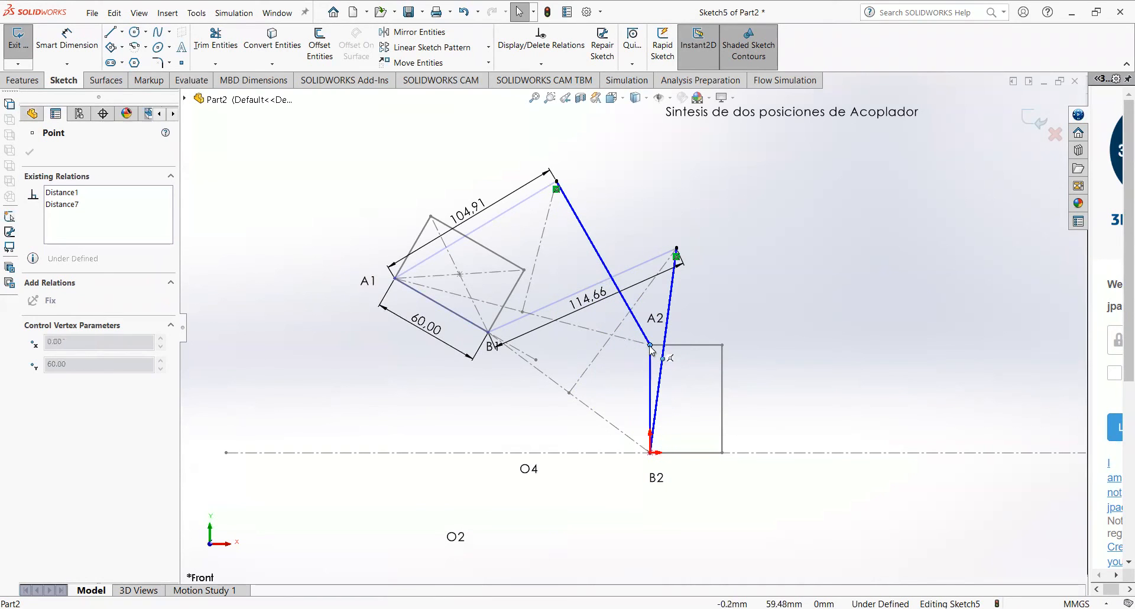
mouse_move(650, 349)
left_mouse_down()
mouse_move(623, 336)
mouse_move(633, 302)
mouse_move(612, 291)
mouse_move(593, 242)
mouse_move(568, 251)
mouse_move(420, 204)
mouse_move(609, 268)
mouse_move(520, 253)
mouse_move(593, 256)
mouse_move(636, 239)
mouse_move(591, 248)
mouse_move(620, 246)
mouse_move(609, 265)
mouse_move(627, 251)
mouse_move(609, 256)
left_mouse_up()
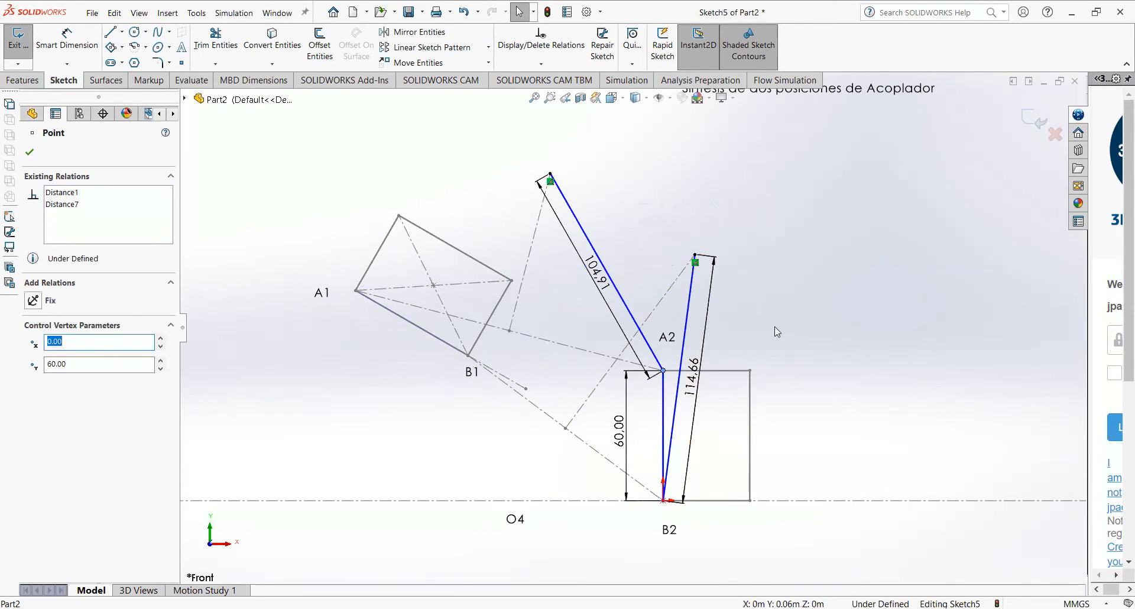
scroll(736, 324, "up", 4)
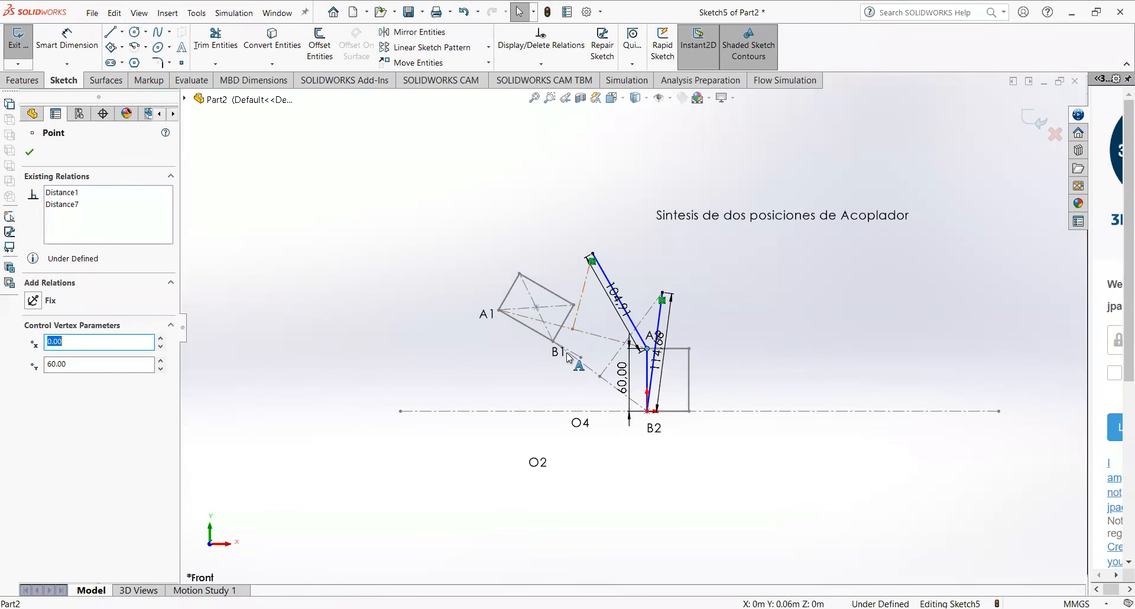
scroll(568, 314, "down", 3)
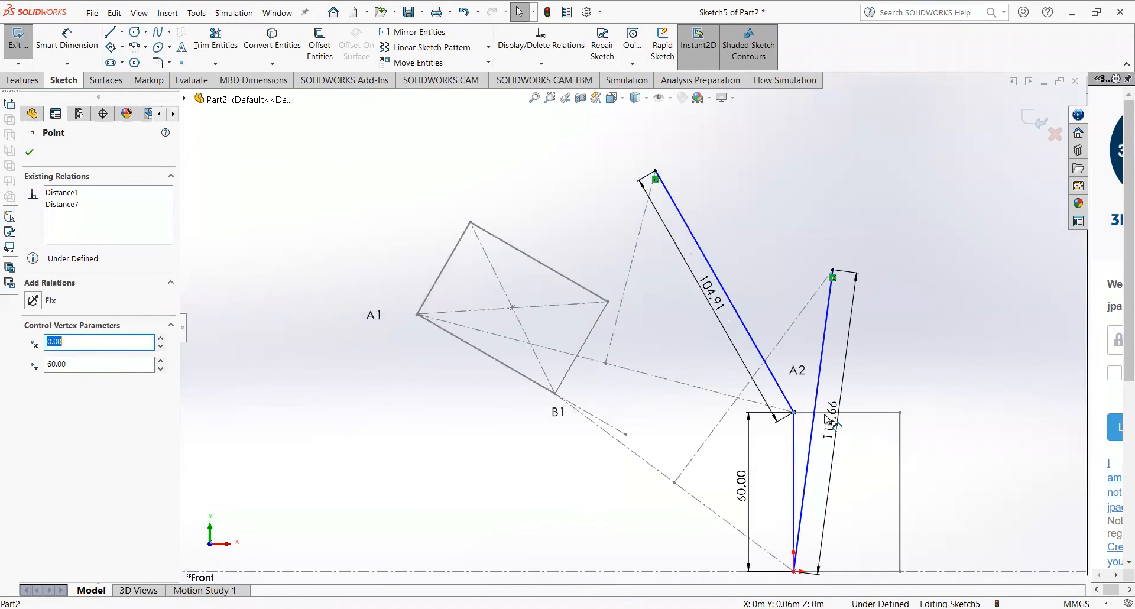
mouse_move(796, 415)
left_mouse_down()
mouse_move(550, 425)
mouse_move(452, 380)
mouse_move(419, 315)
left_mouse_up()
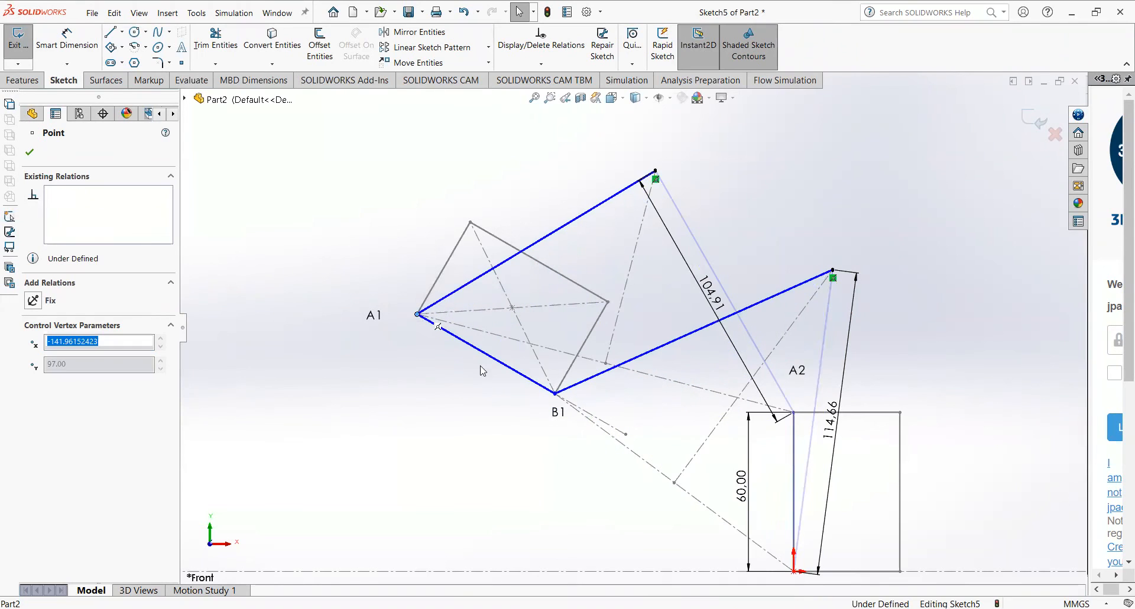
- Move the linkage by the coupler's B joint, starting from B1, to check its motion
left_click(557, 391)
key("Escape")
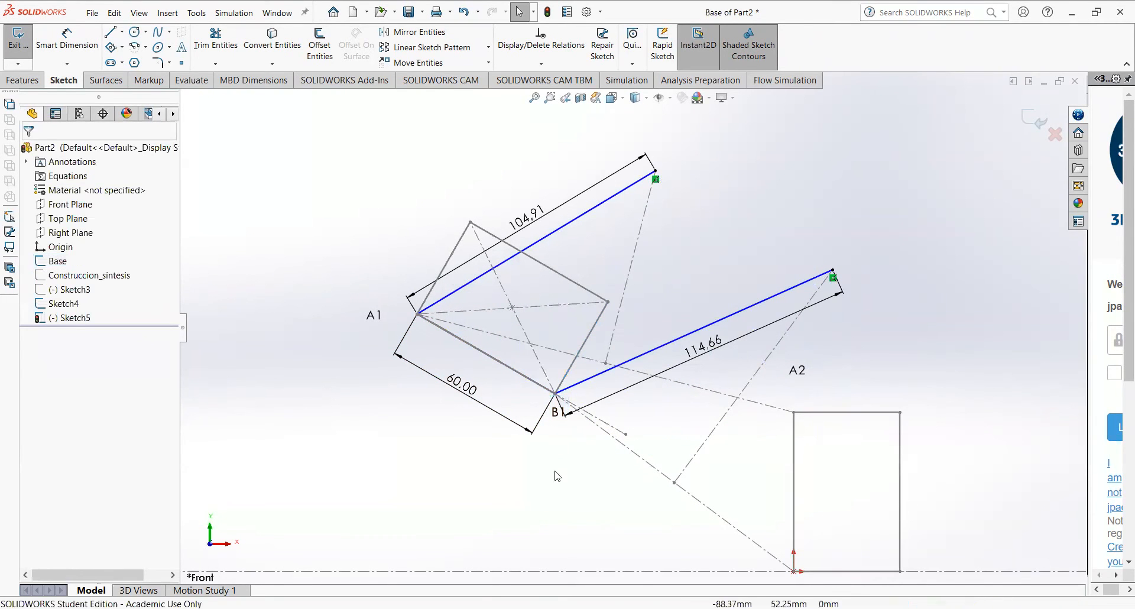
mouse_move(558, 407)
left_mouse_down()
mouse_move(650, 482)
mouse_move(651, 504)
mouse_move(844, 547)
mouse_move(680, 538)
mouse_move(810, 561)
mouse_move(735, 552)
mouse_move(798, 567)
mouse_move(836, 558)
mouse_move(603, 532)
mouse_move(547, 417)
mouse_move(524, 422)
mouse_move(541, 397)
left_mouse_up()
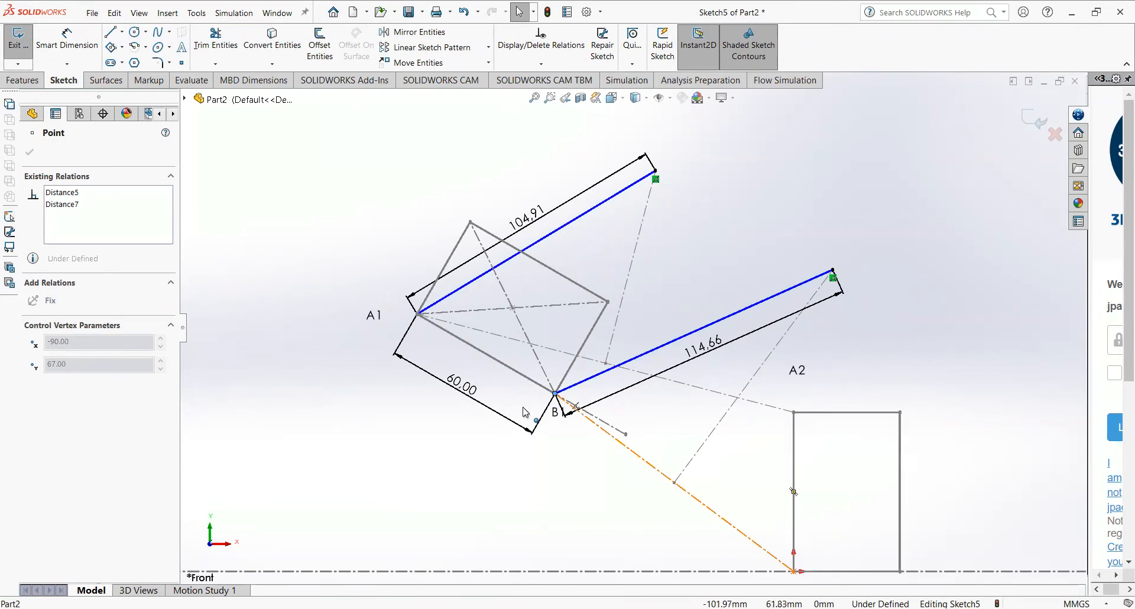
left_click(597, 475)
scroll(621, 450, "up", 3)
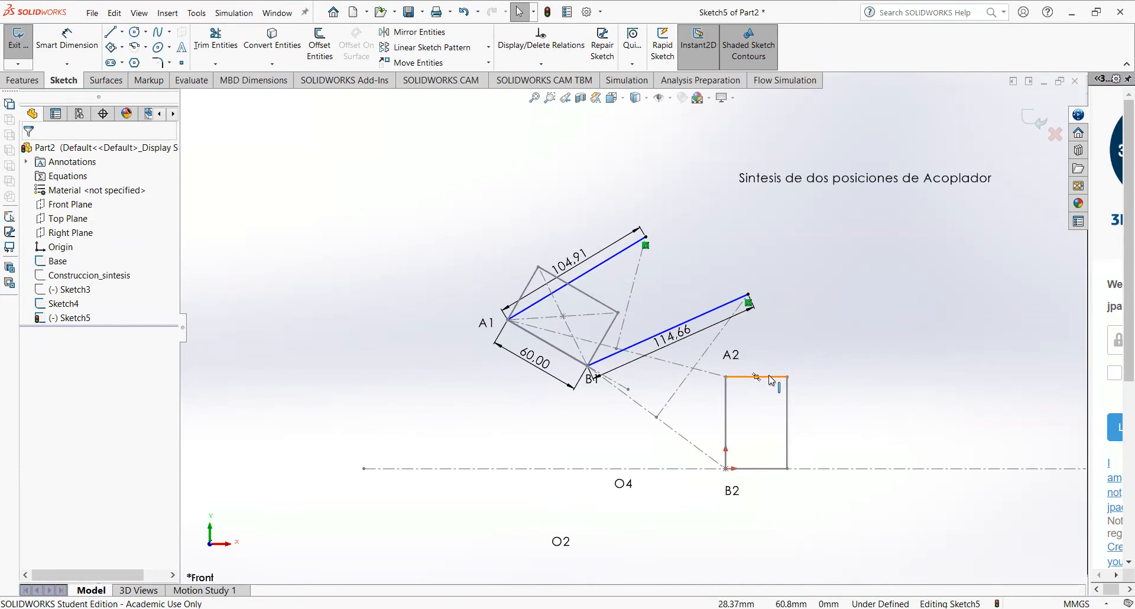
left_click(1034, 120)
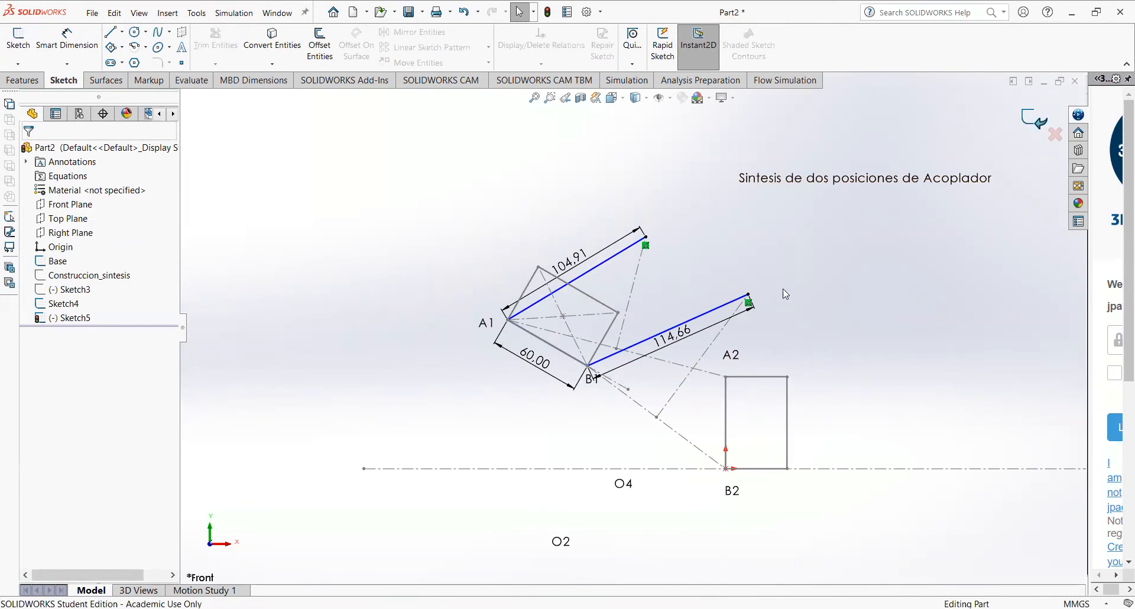
left_click(66, 304)
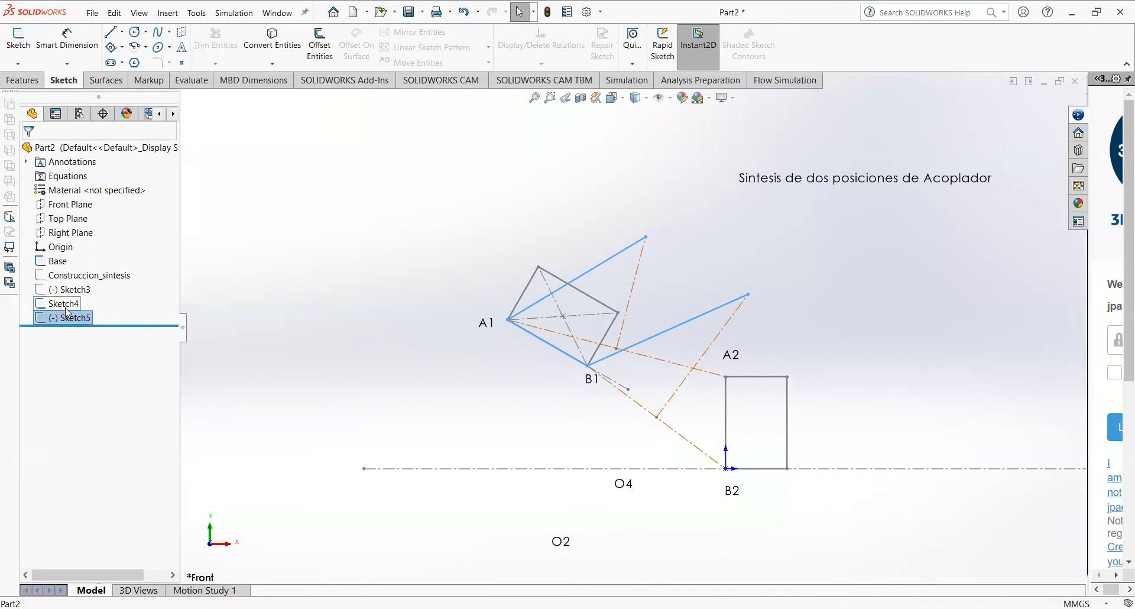
left_click(78, 291)
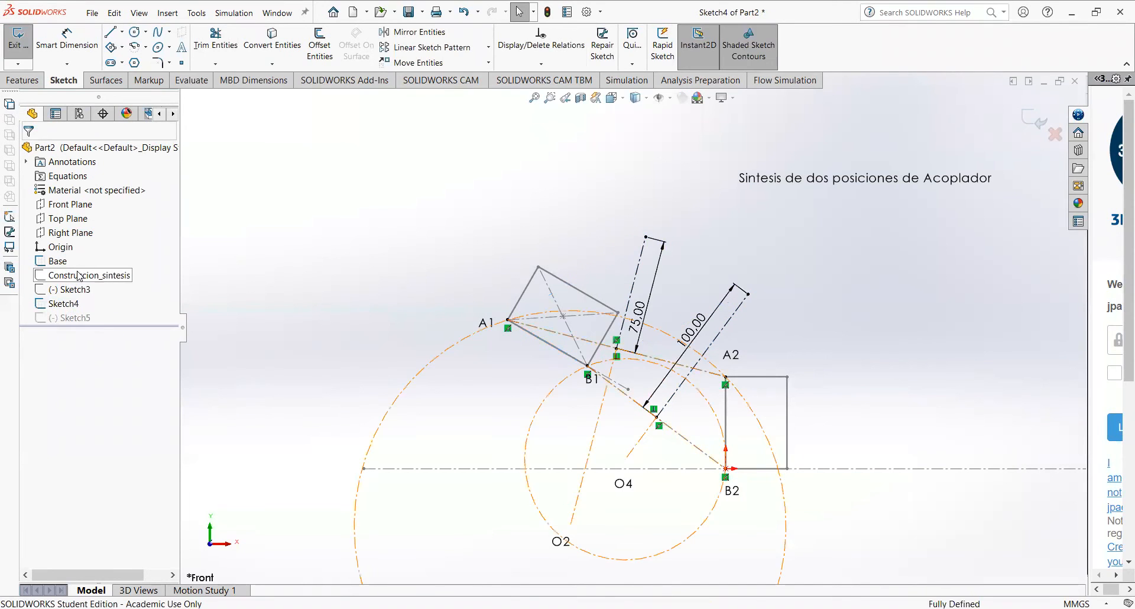
left_click(1034, 118)
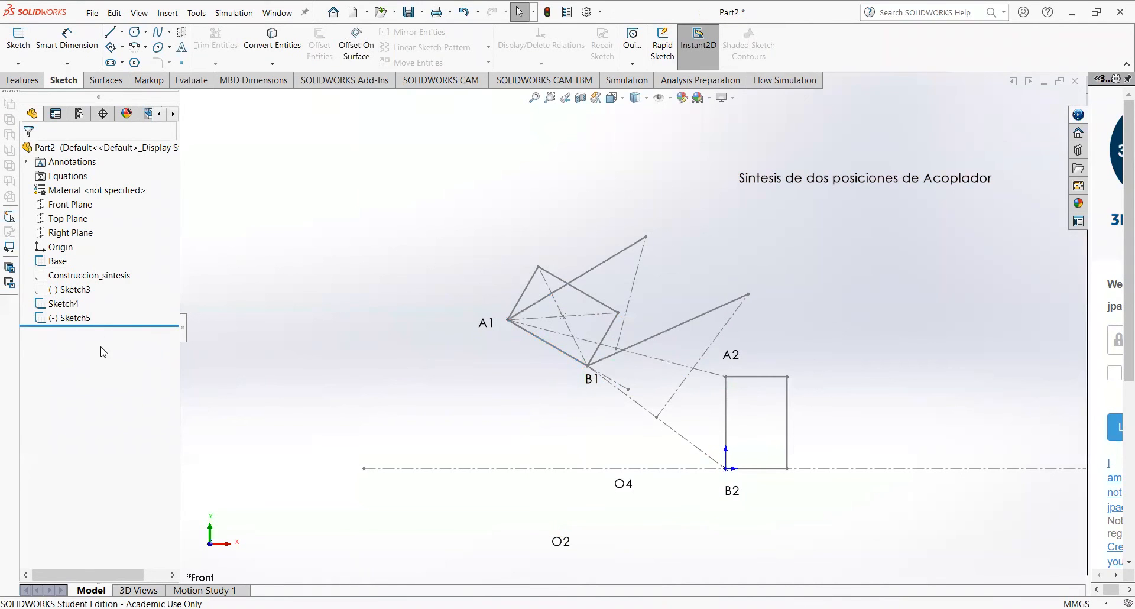
- In Sketch5, delete the 114.66 mm length dimension of the link starting at B1, and exit the sketch
left_click(77, 318)
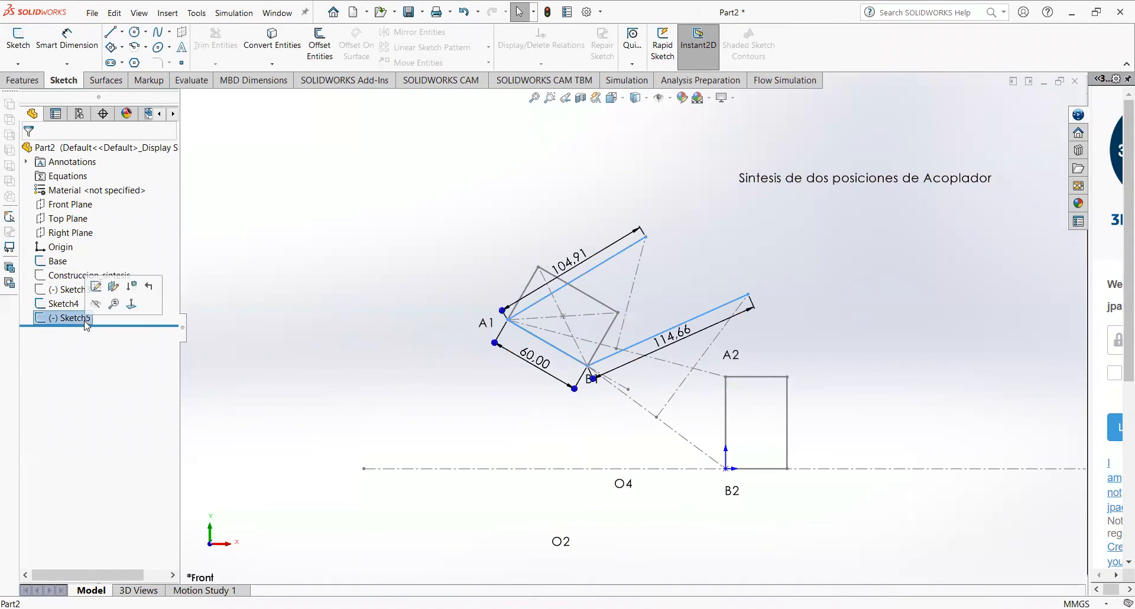
left_click(97, 288)
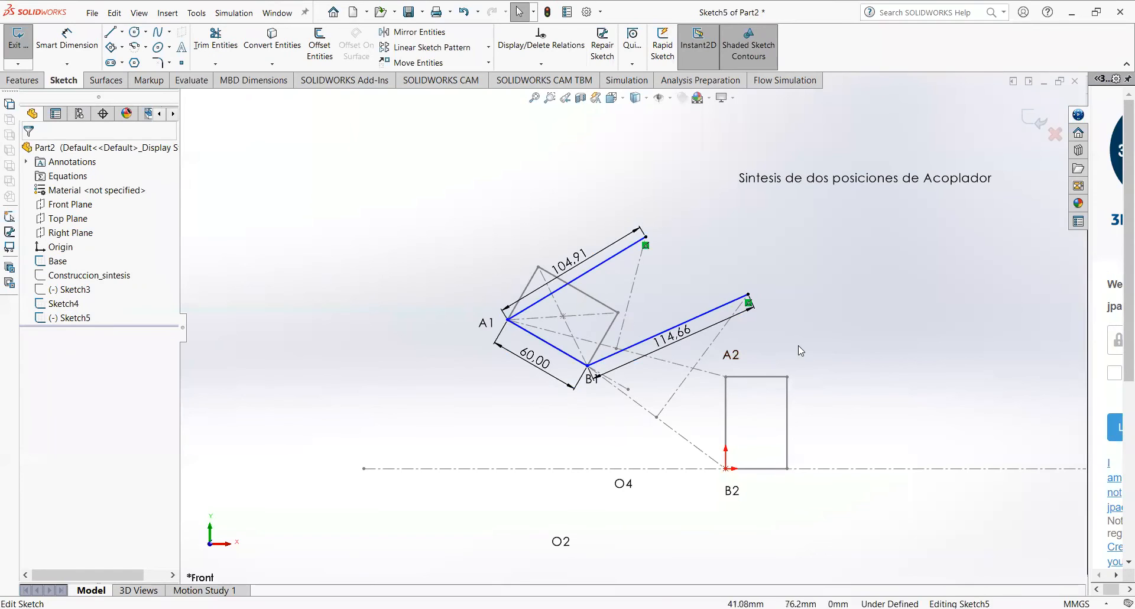
scroll(651, 346, "down", 1)
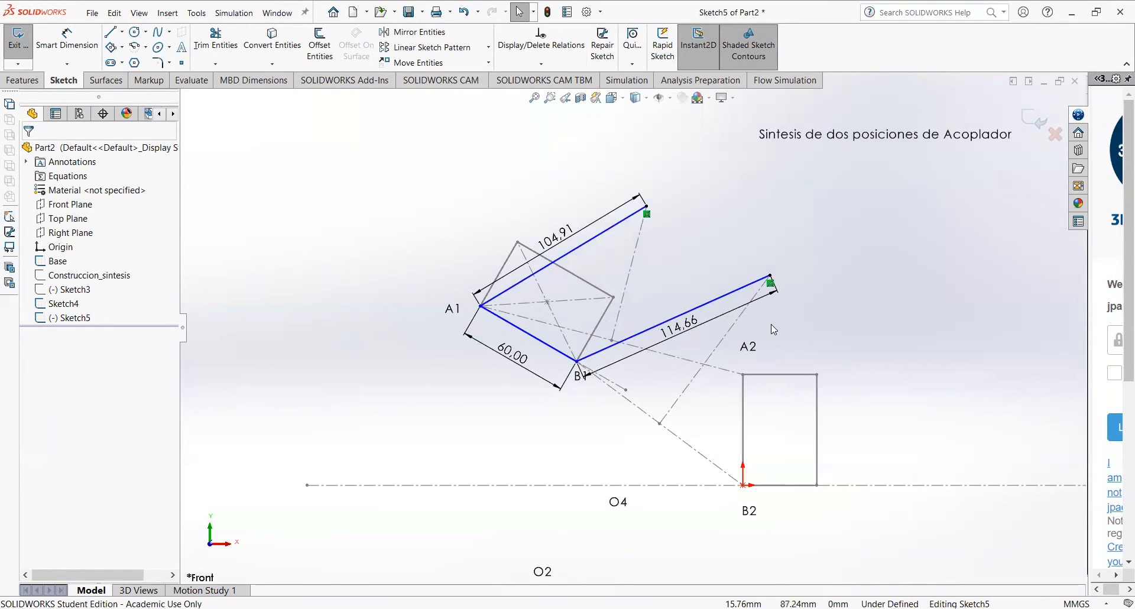
scroll(771, 324, "down", 1)
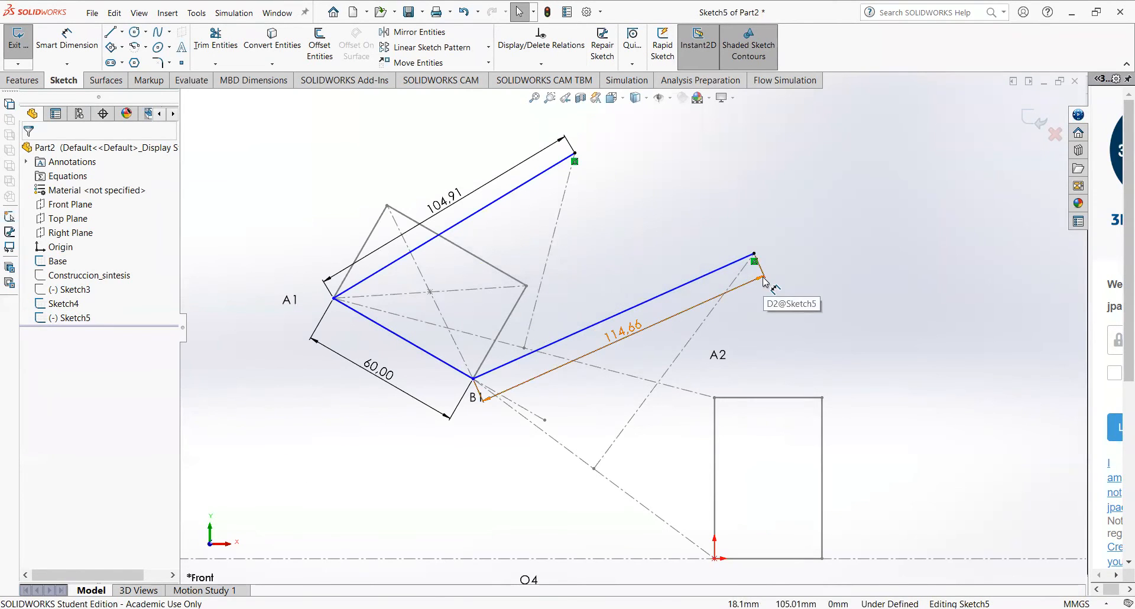
left_click(764, 274)
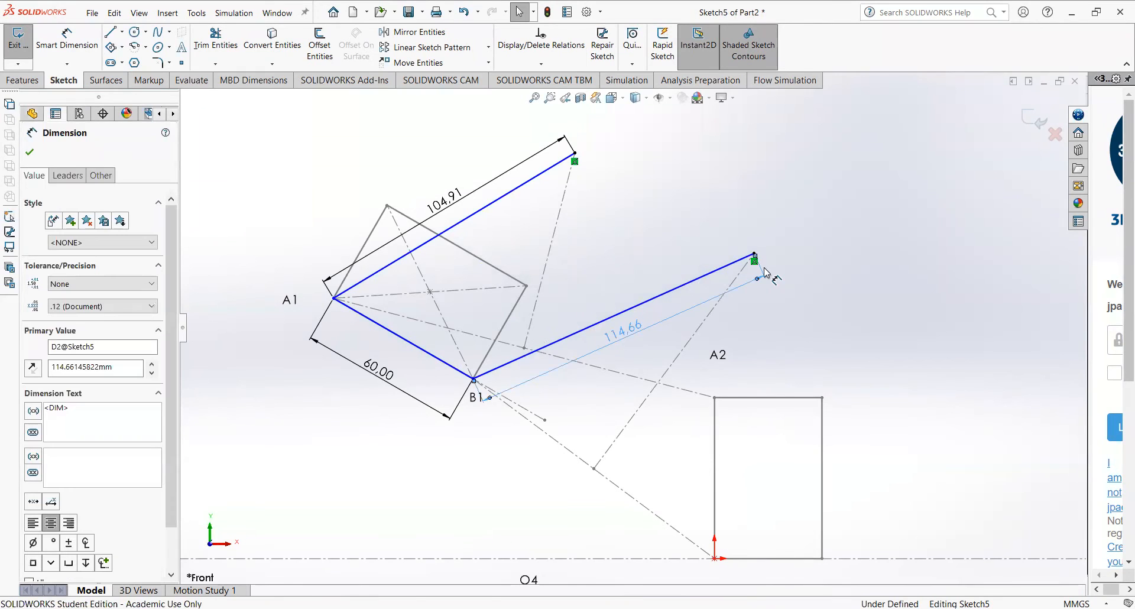
key("Delete")
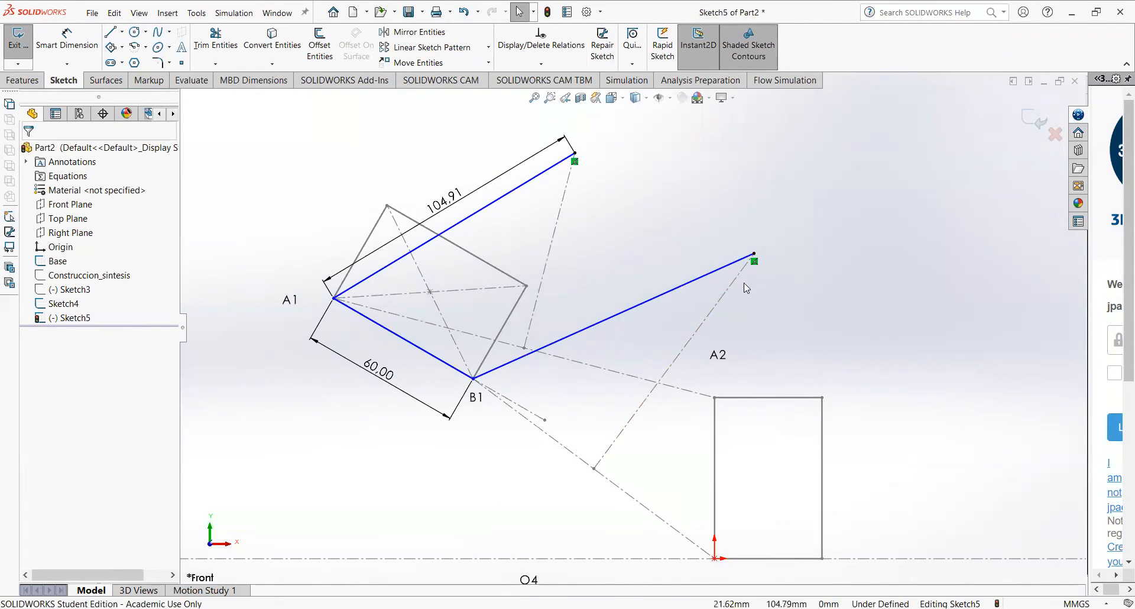
left_click(1029, 120)
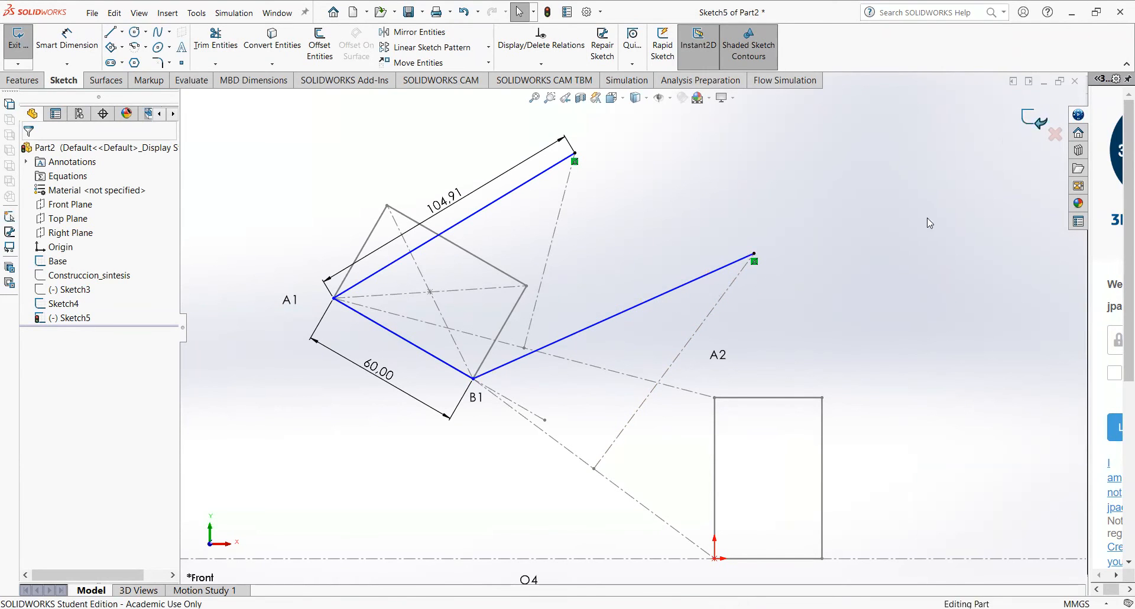
- In Sketch4, flip the 100 mm perpendicular construction line on B1–B2 to its opposite side near O4, about 59 mm long
left_click(63, 304)
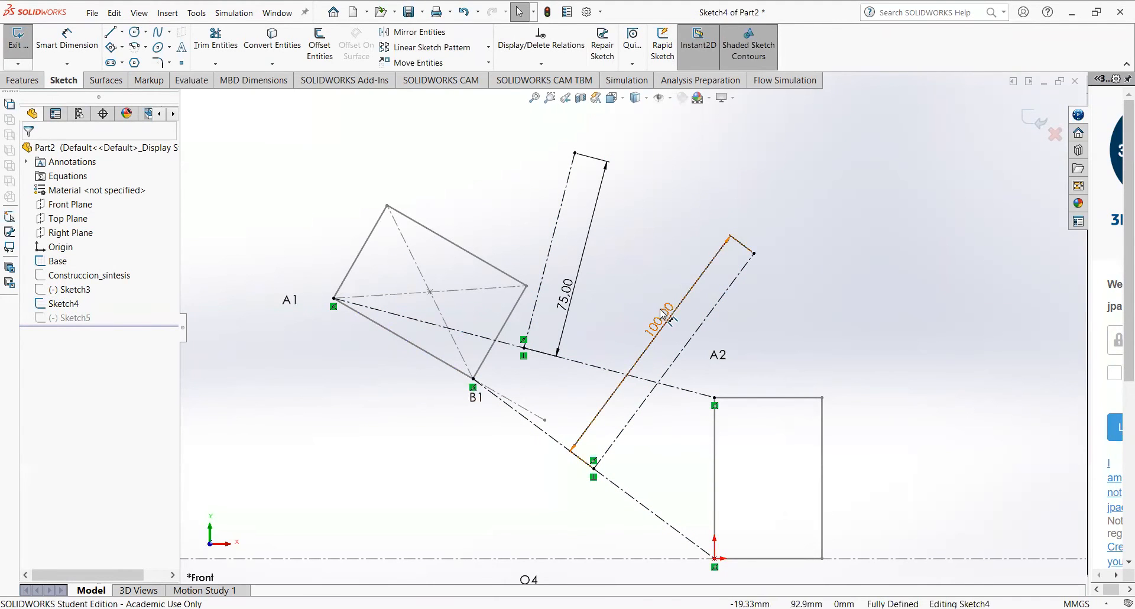
left_click(722, 254)
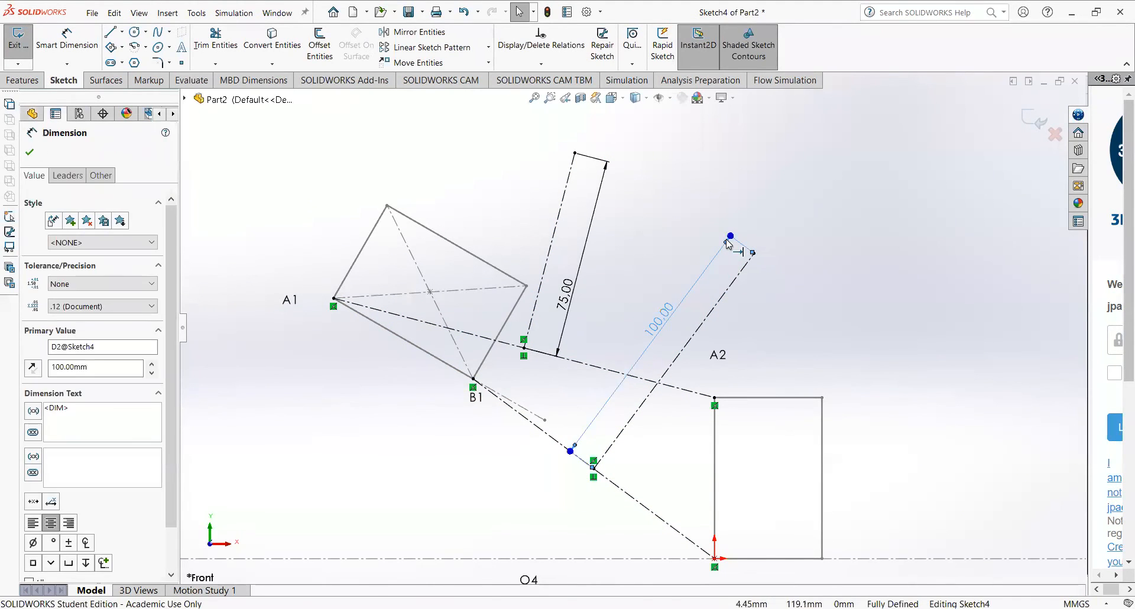
mouse_move(731, 237)
left_mouse_down()
mouse_move(597, 384)
mouse_move(535, 502)
mouse_move(452, 545)
left_mouse_up()
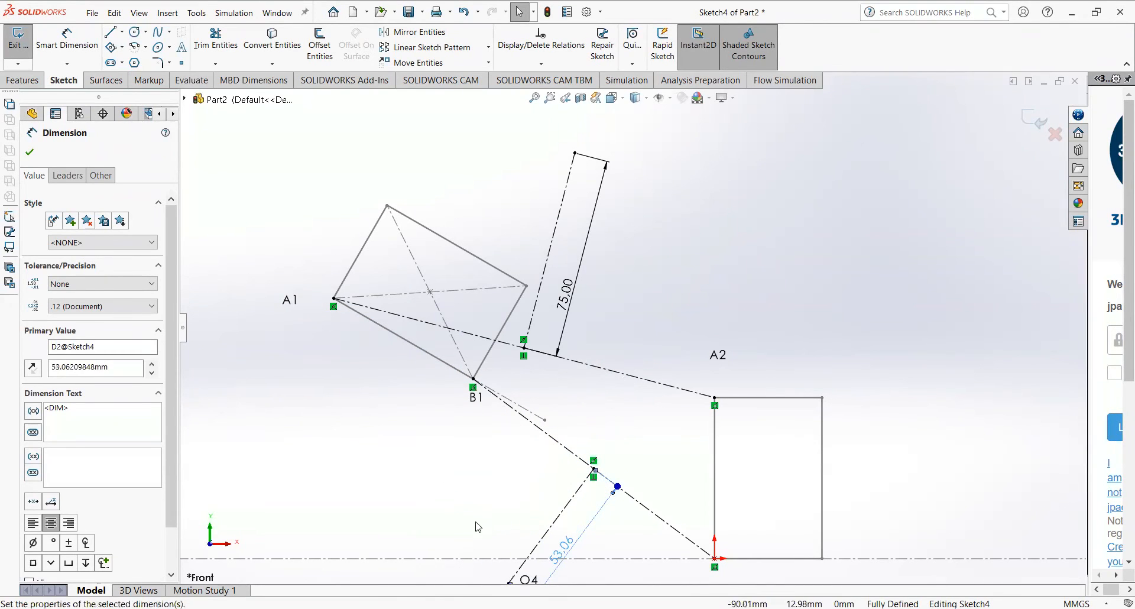
scroll(507, 490, "up", 3)
scroll(651, 473, "down", 3)
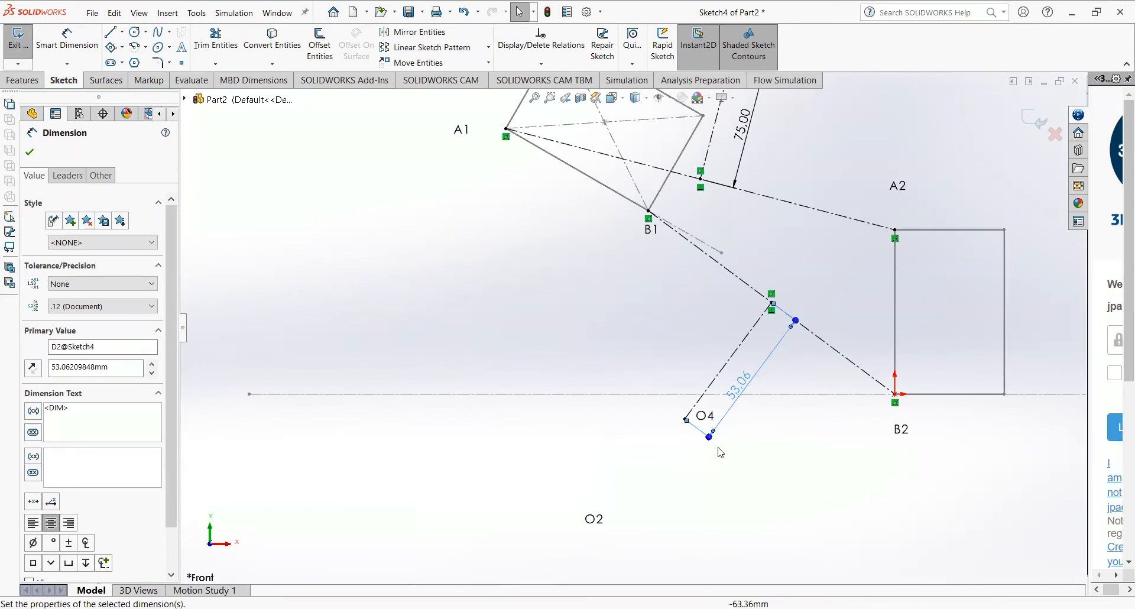
left_click_drag(710, 441, 700, 452)
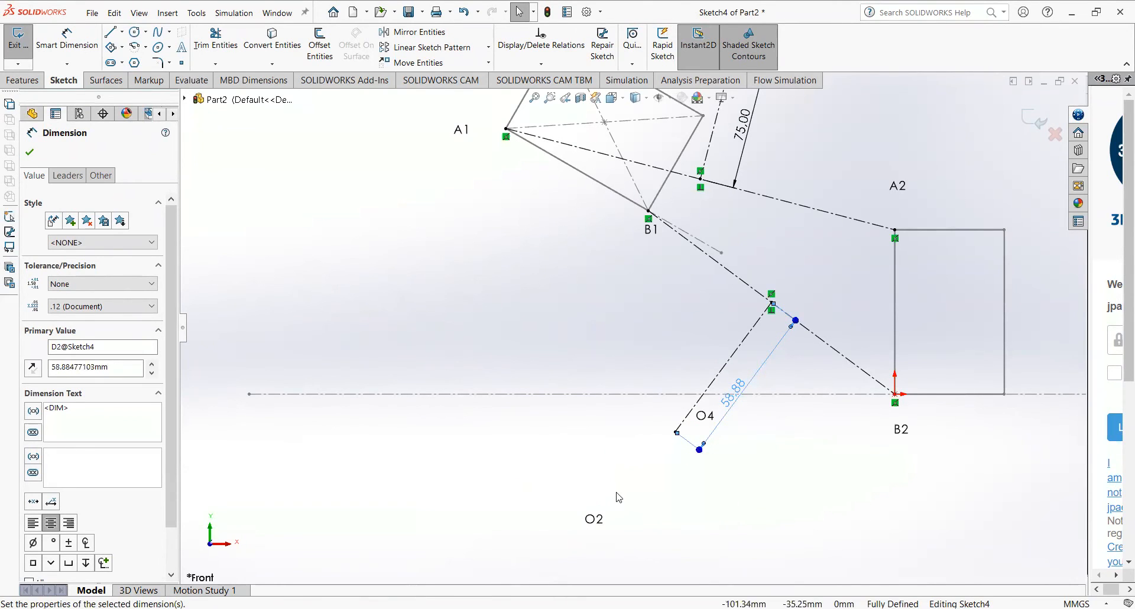
- Set the length of the perpendicular construction line ending near O4 to 60 mm and exit Sketch4
left_click(739, 469)
double_click(736, 395)
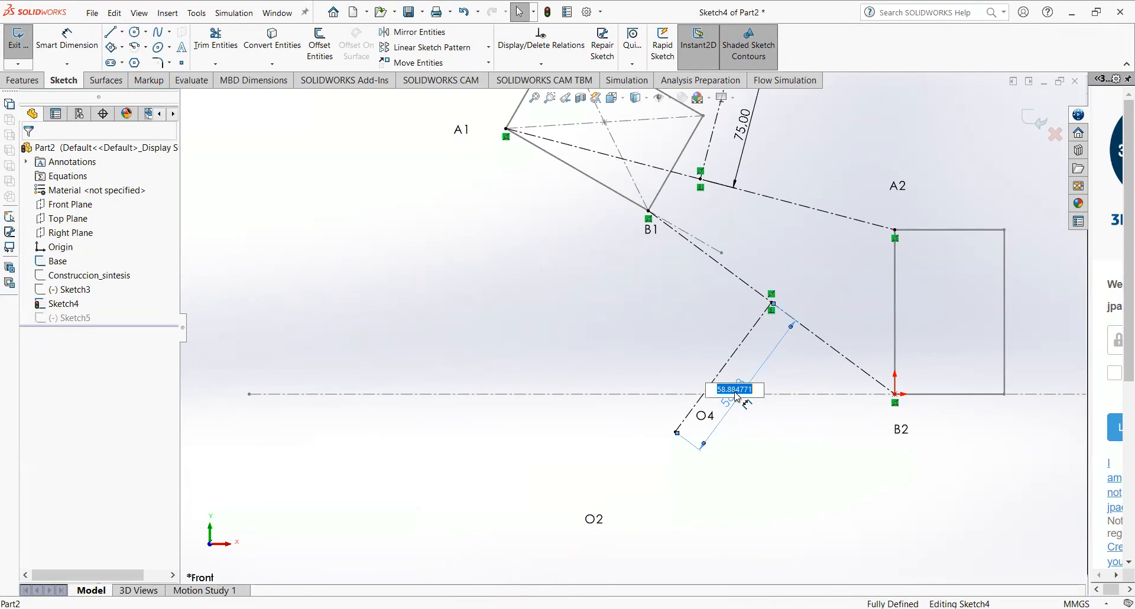
type("60")
key("Return")
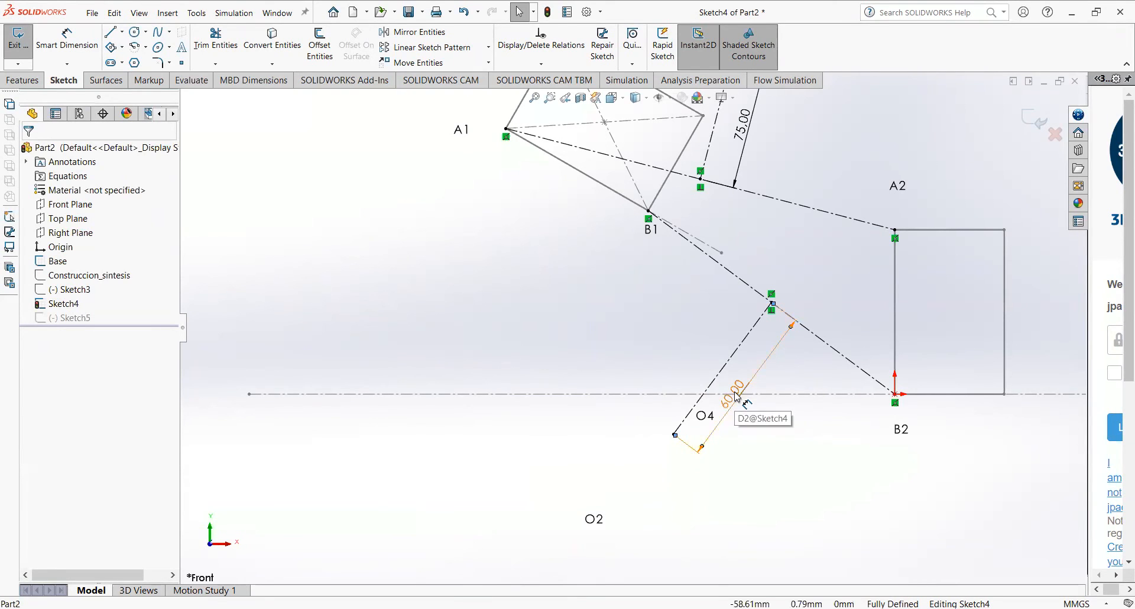
left_click(1036, 119)
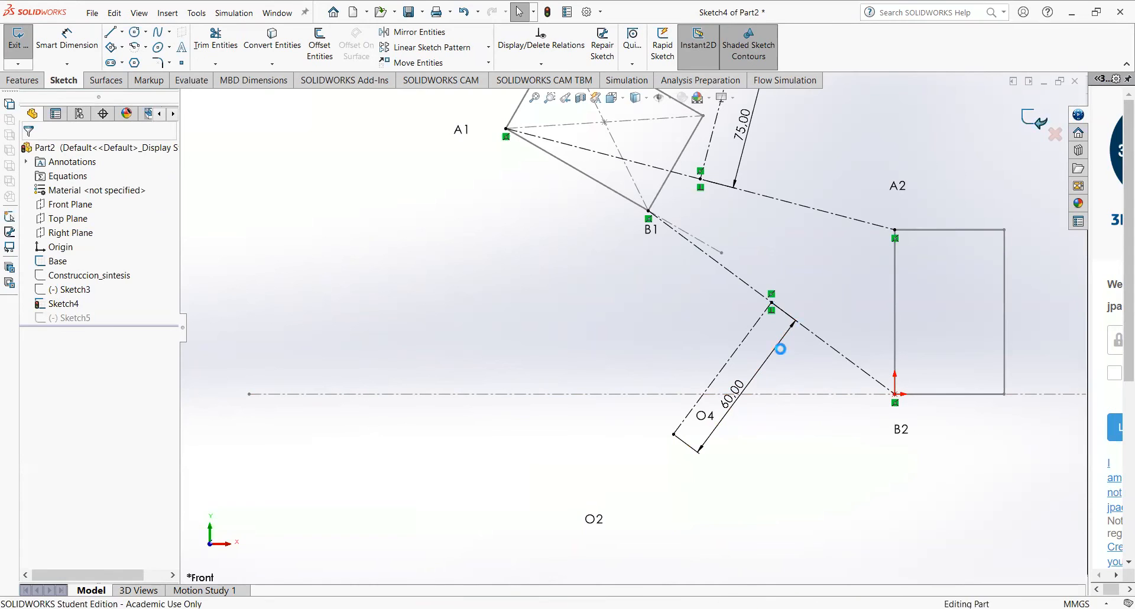
- Edit Sketch5 and dimension the length of the link between B1 and O4, keeping its current value
left_click(62, 318)
left_click(81, 282)
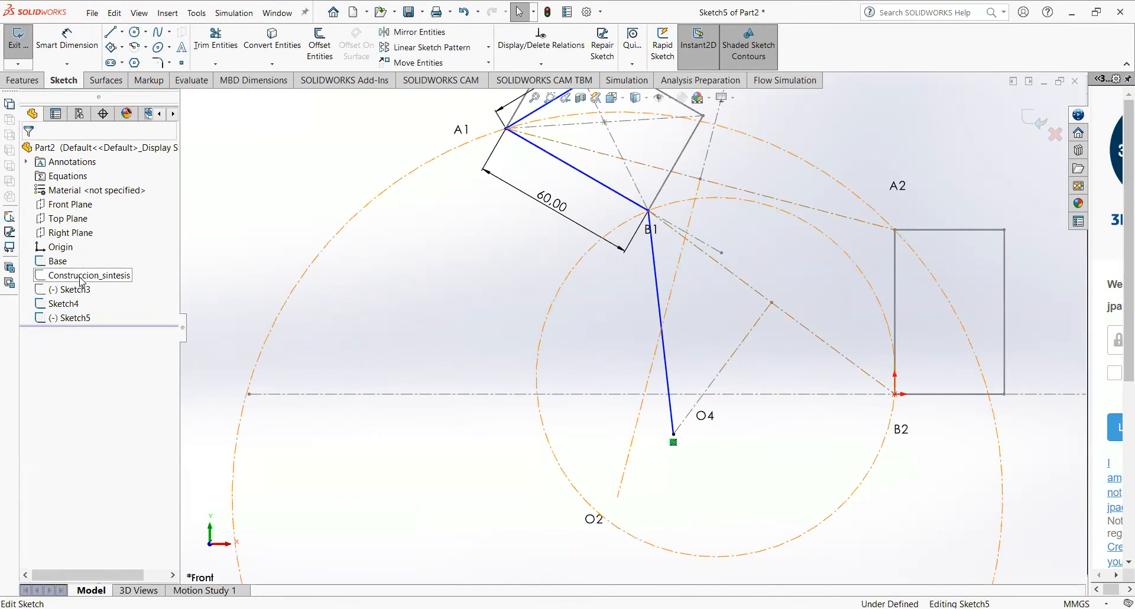
scroll(754, 227, "up", 3)
scroll(768, 229, "down", 2)
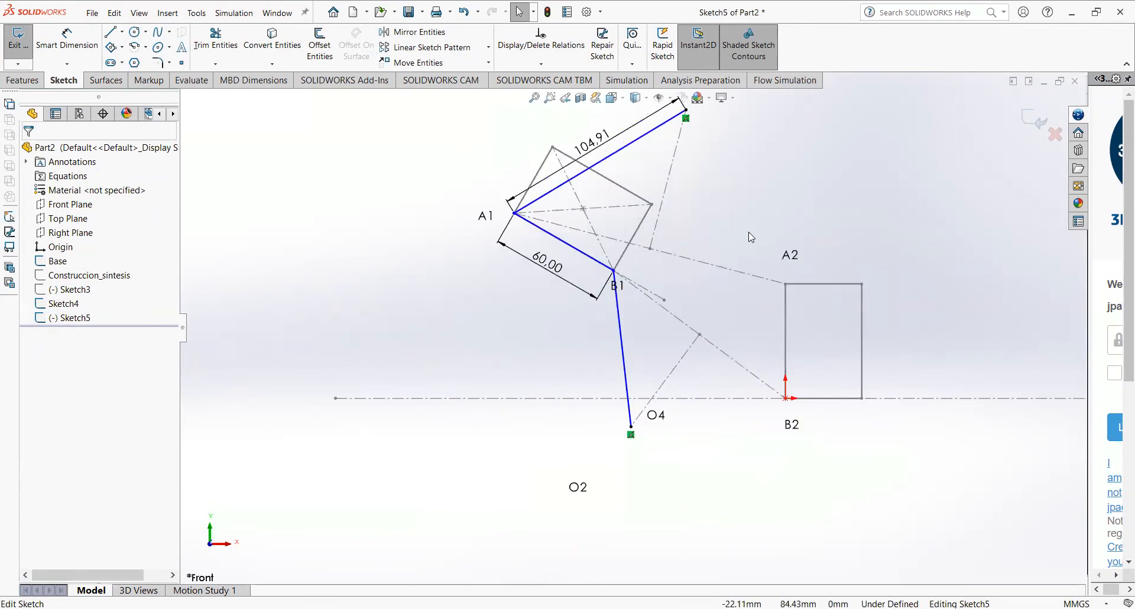
scroll(497, 243, "up", 2)
left_click(68, 48)
left_click(605, 367)
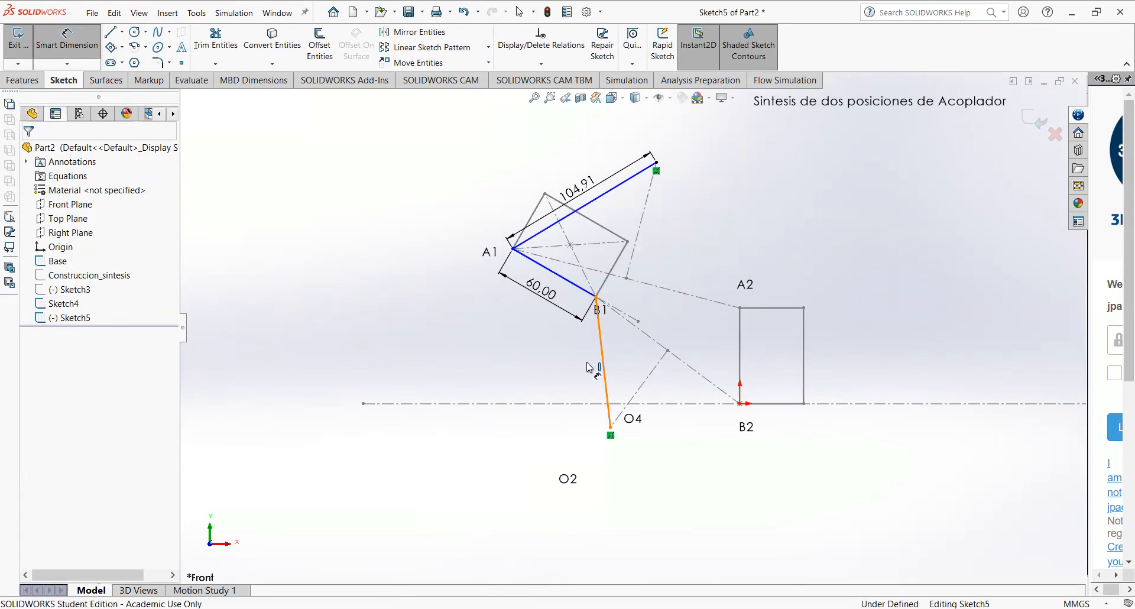
left_click(558, 438)
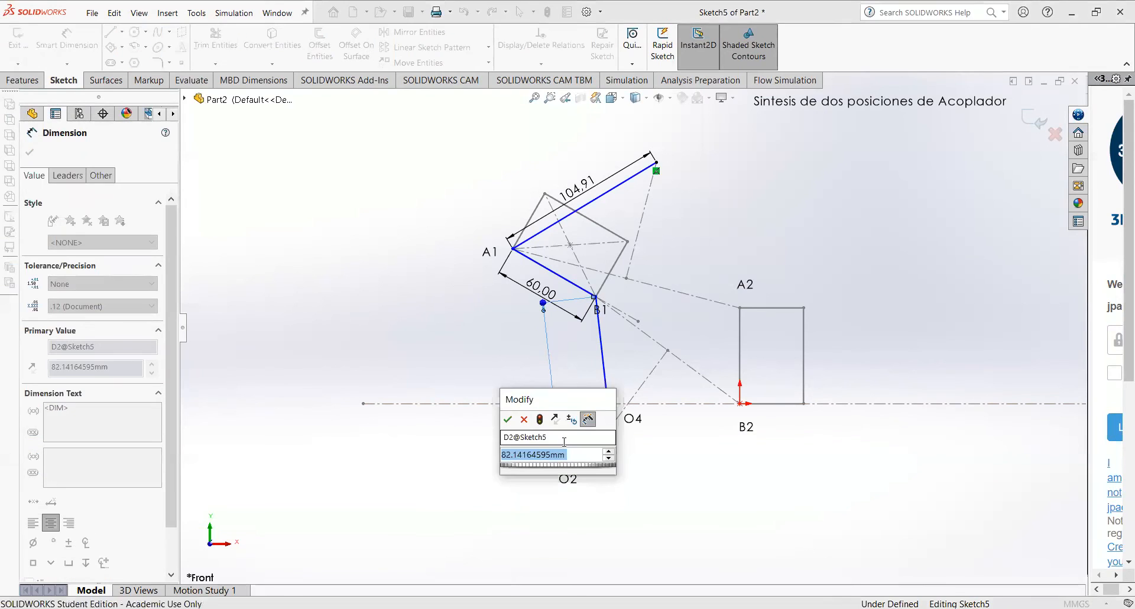
key("Return")
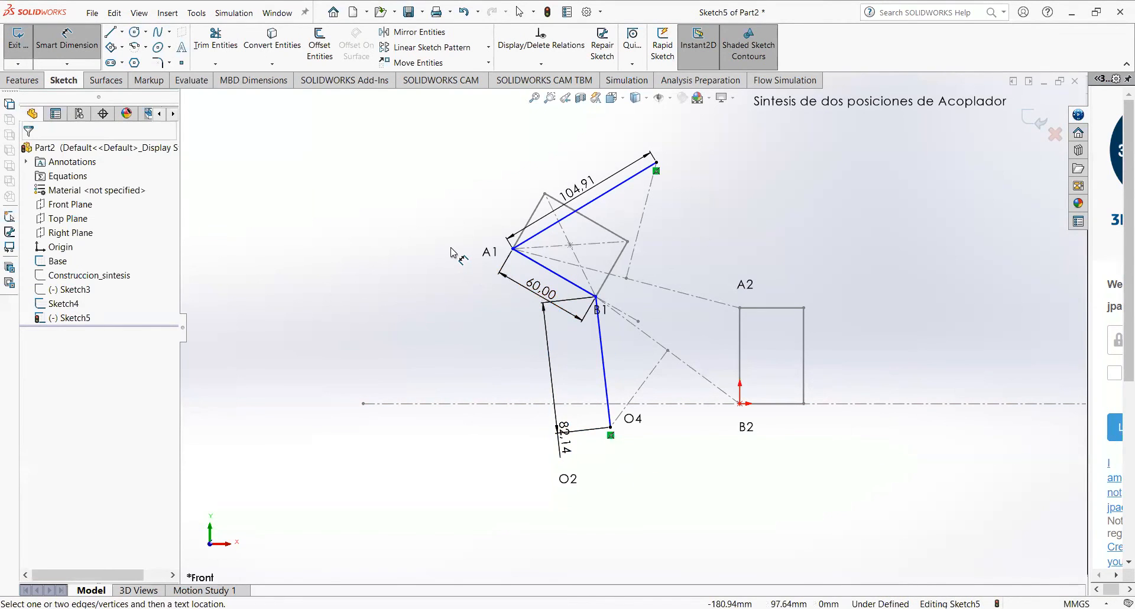
key("Escape")
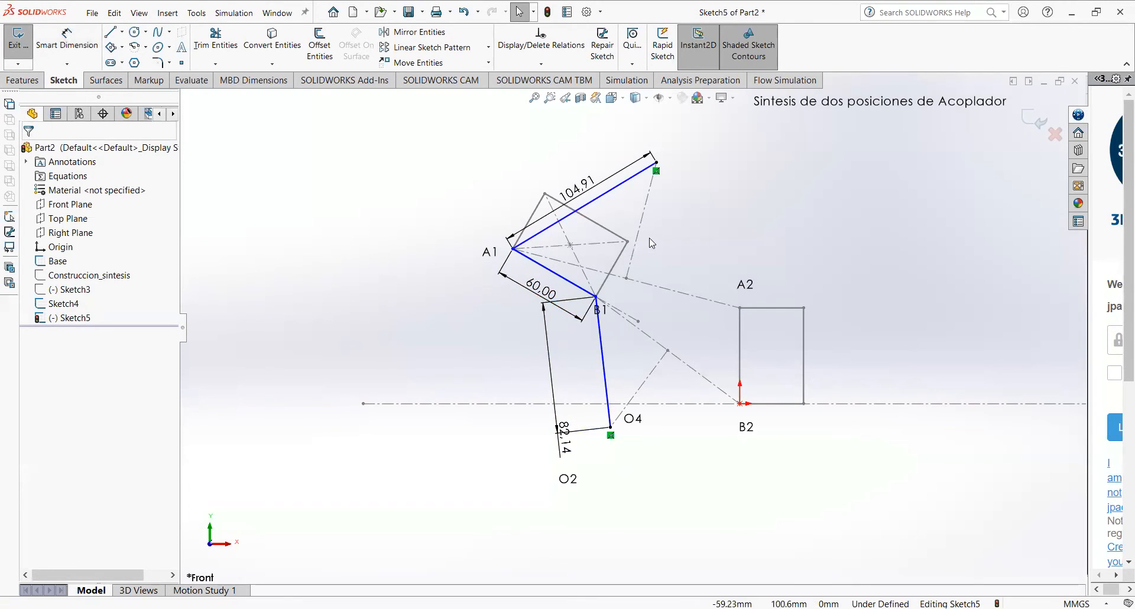
- Swing the linkage's coupler from the A1–B1 position towards A2–B2 and back to check its motion
scroll(636, 249, "down", 3)
left_click_drag(430, 260, 522, 290)
left_click_drag(599, 304, 774, 408)
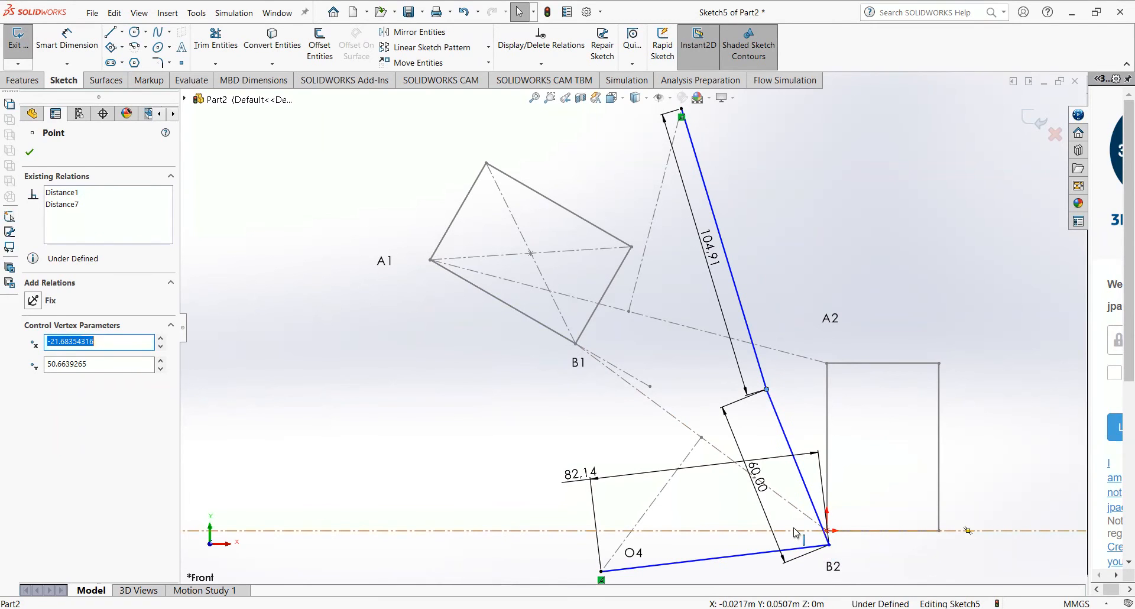
left_click(827, 476)
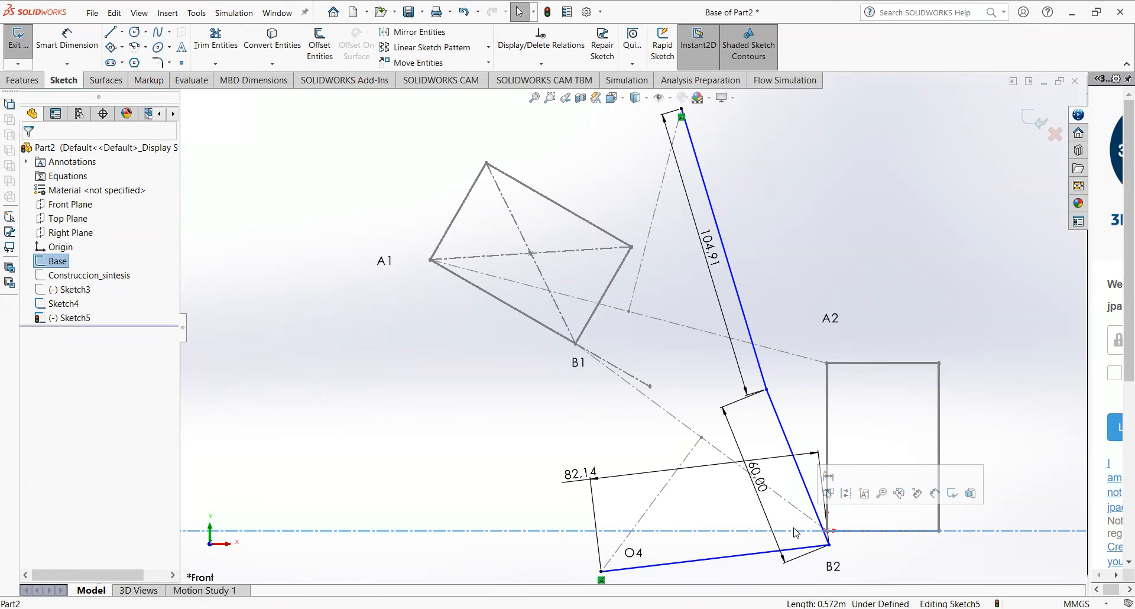
mouse_move(766, 389)
left_mouse_down()
mouse_move(700, 390)
mouse_move(781, 441)
mouse_move(480, 324)
mouse_move(434, 263)
left_mouse_up()
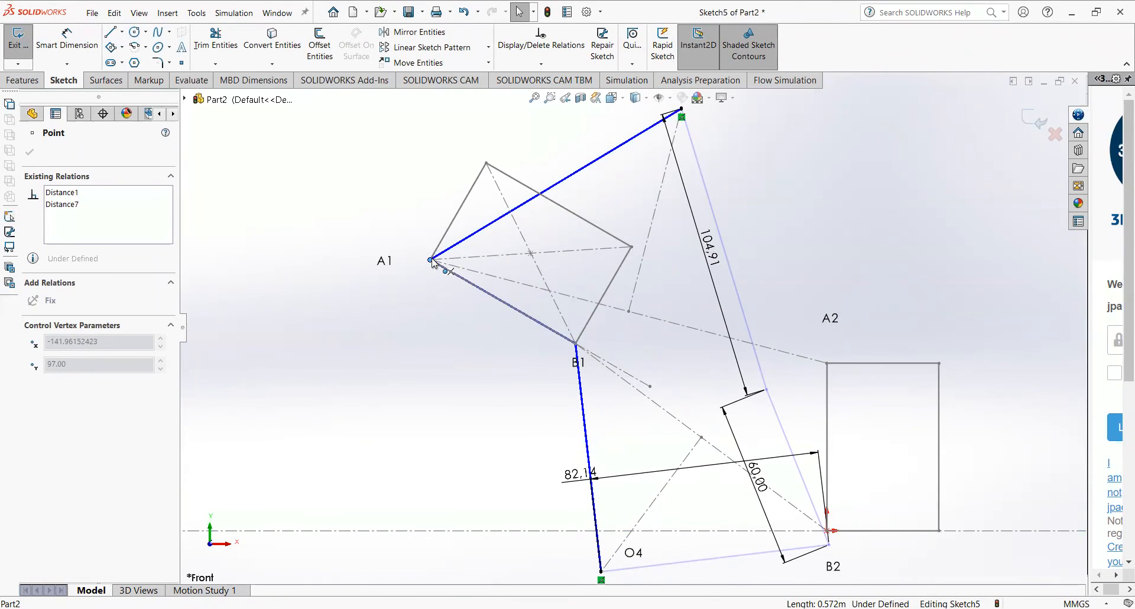
- Move the coupler through intermediate positions below A1, towards A2–B2 and back onto A1–B1, and exit Sketch5
left_click_drag(432, 263, 511, 382)
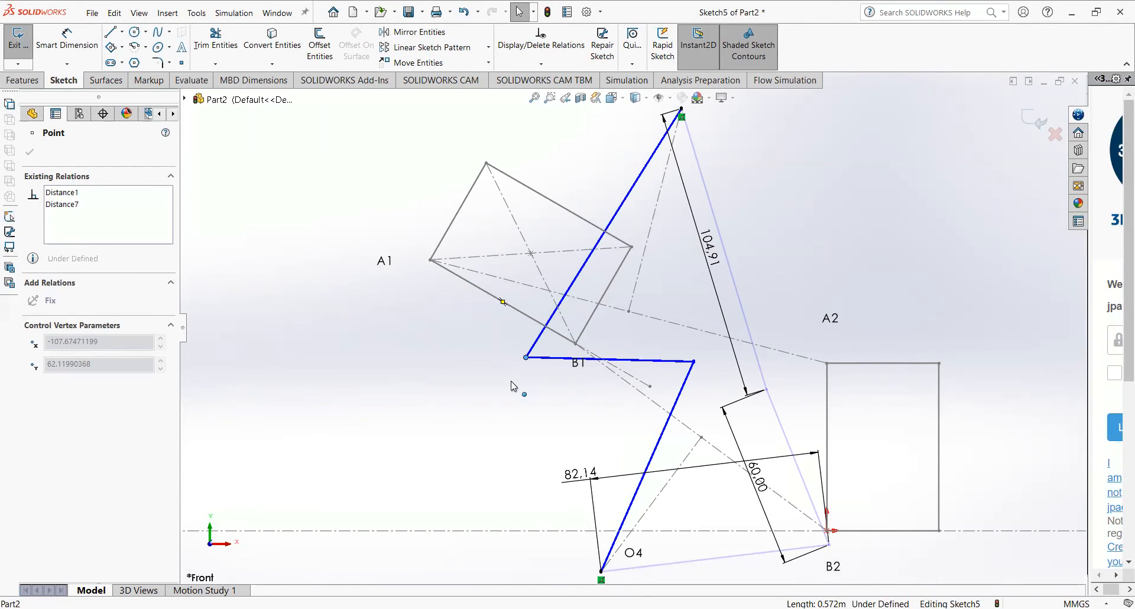
left_click_drag(512, 383, 514, 398)
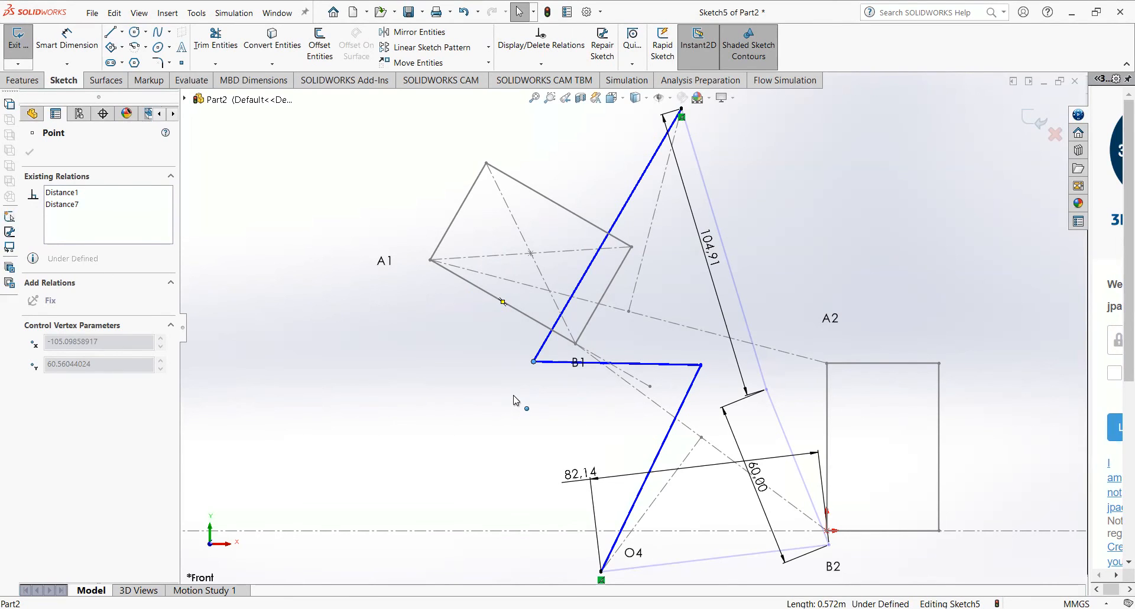
scroll(513, 395, "up", 1)
mouse_move(513, 394)
left_mouse_down()
mouse_move(506, 373)
mouse_move(508, 391)
left_mouse_up()
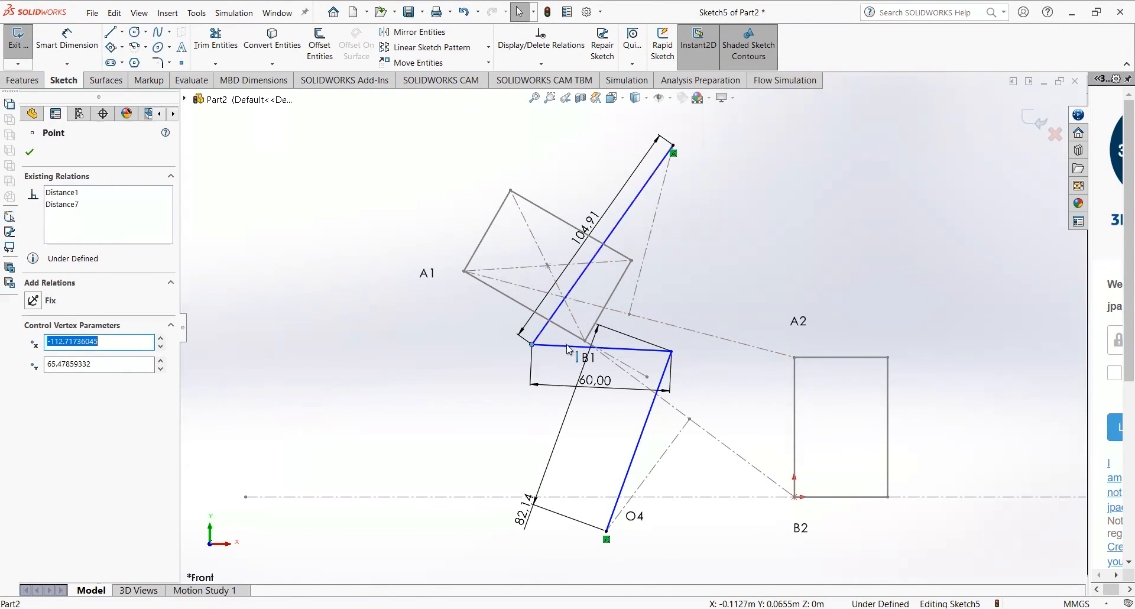
mouse_move(528, 344)
left_mouse_down()
mouse_move(668, 372)
mouse_move(686, 402)
mouse_move(728, 397)
mouse_move(718, 395)
mouse_move(762, 414)
mouse_move(751, 422)
left_mouse_up()
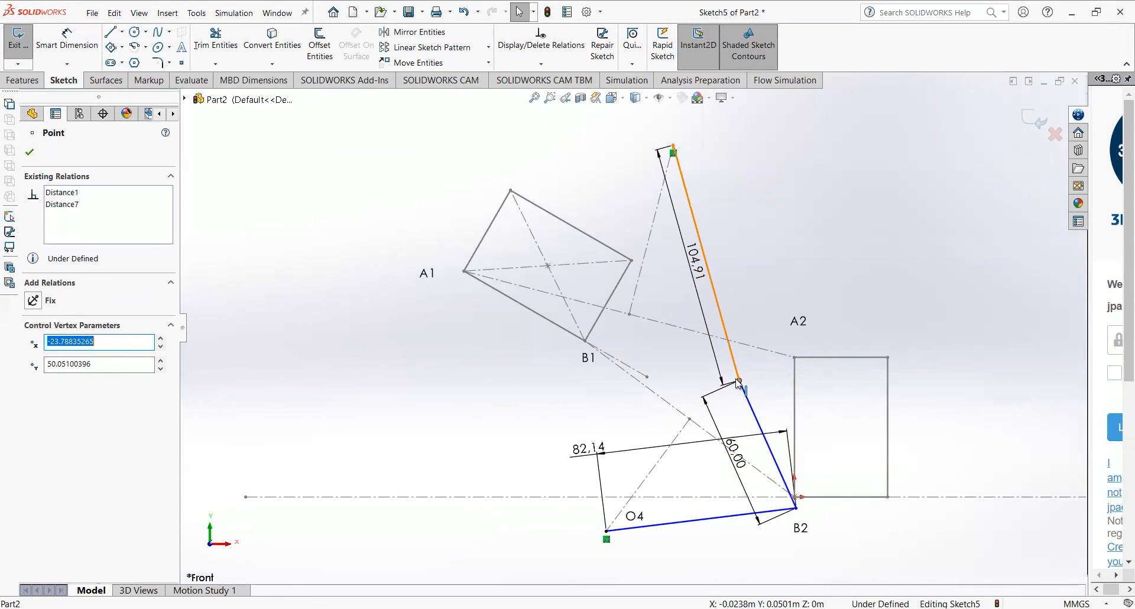
mouse_move(738, 382)
left_mouse_down()
mouse_move(798, 369)
mouse_move(720, 381)
mouse_move(704, 395)
mouse_move(698, 384)
mouse_move(720, 404)
mouse_move(725, 391)
mouse_move(712, 402)
mouse_move(728, 381)
mouse_move(578, 354)
mouse_move(470, 272)
mouse_move(485, 284)
left_mouse_up()
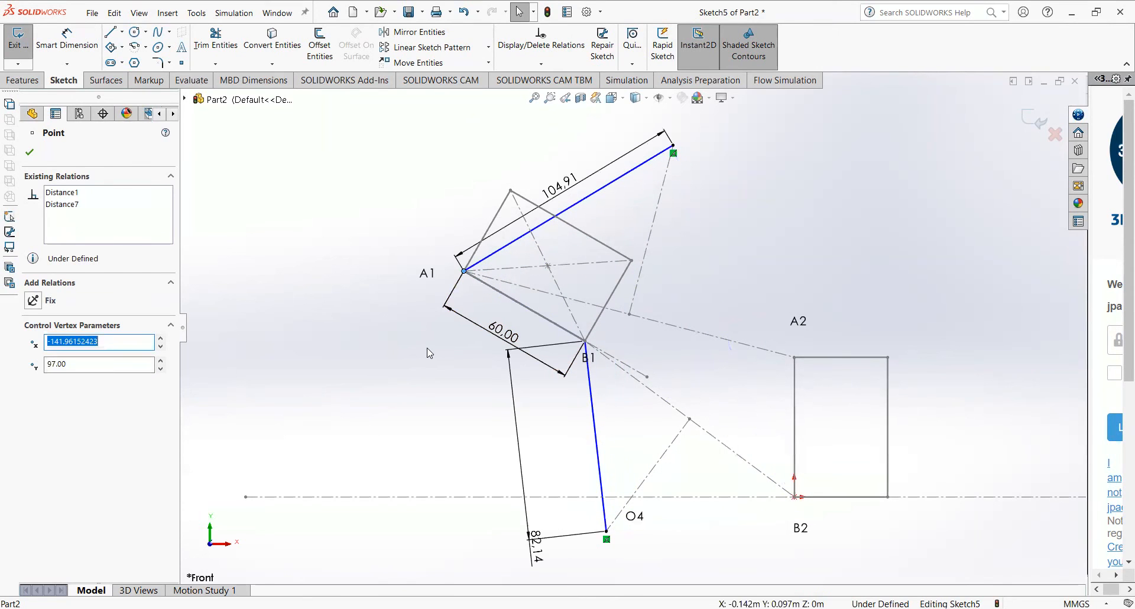
left_click(1033, 121)
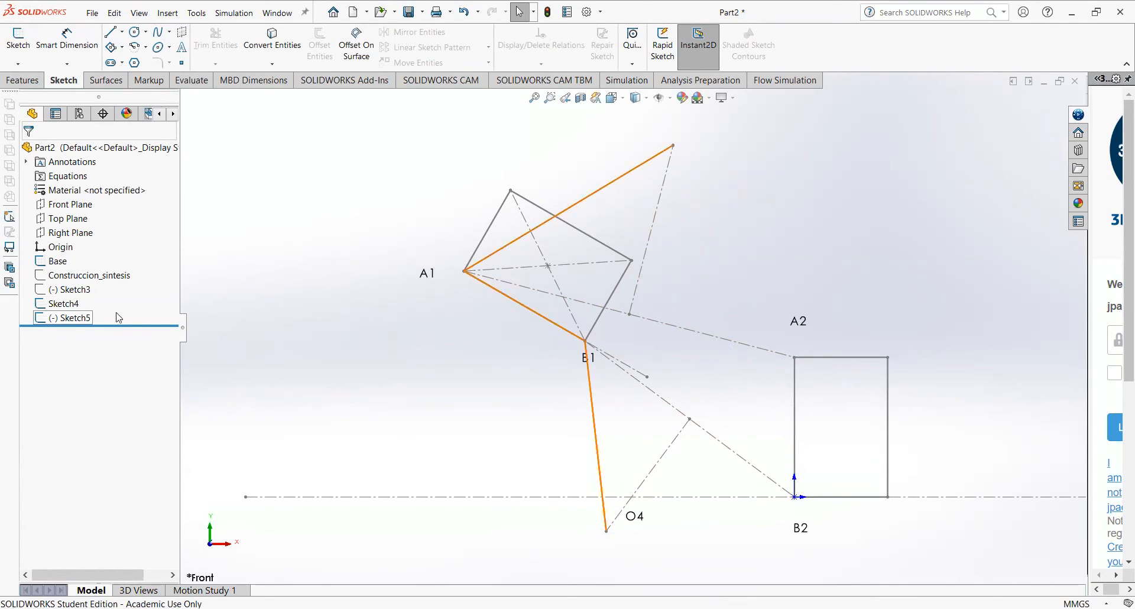
- Save the part in the Documentos folder as sintesis_dos_p
scroll(536, 402, "up", 3)
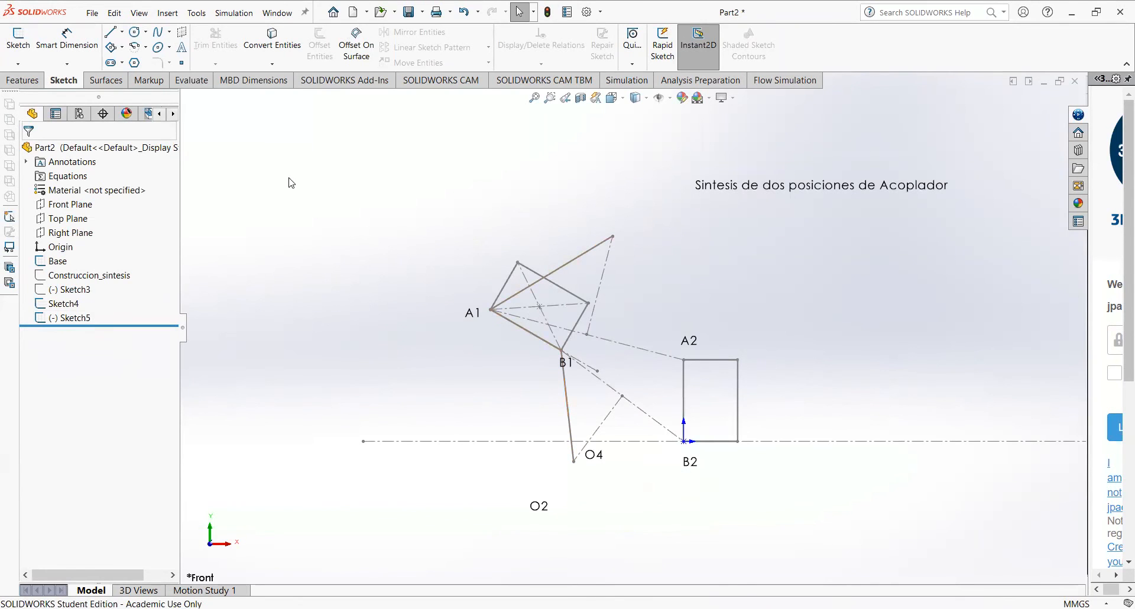
left_click(408, 12)
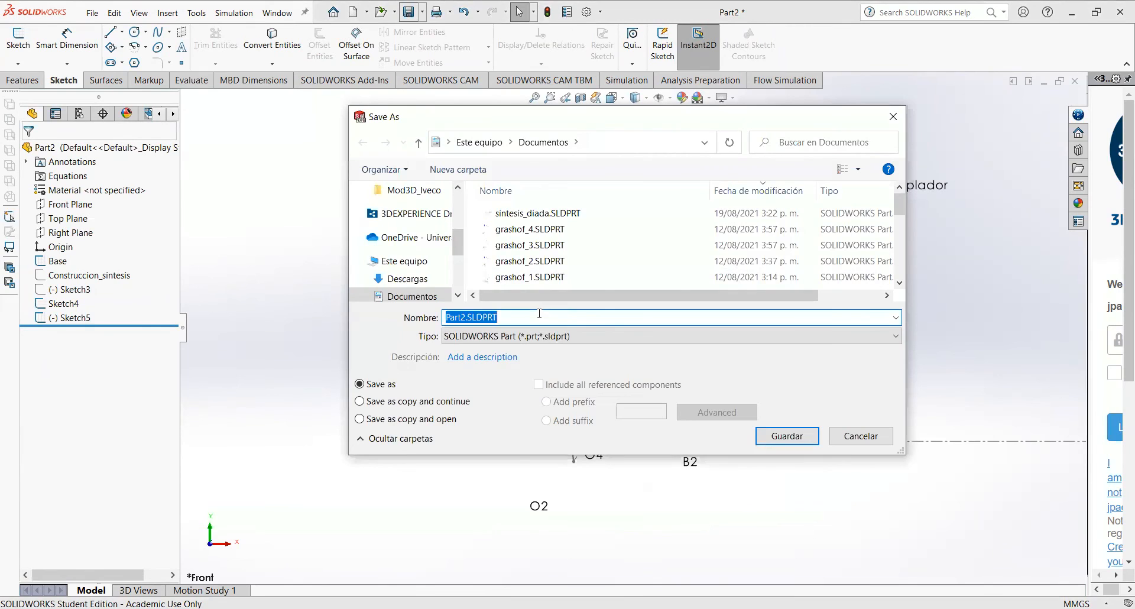
type("sinte")
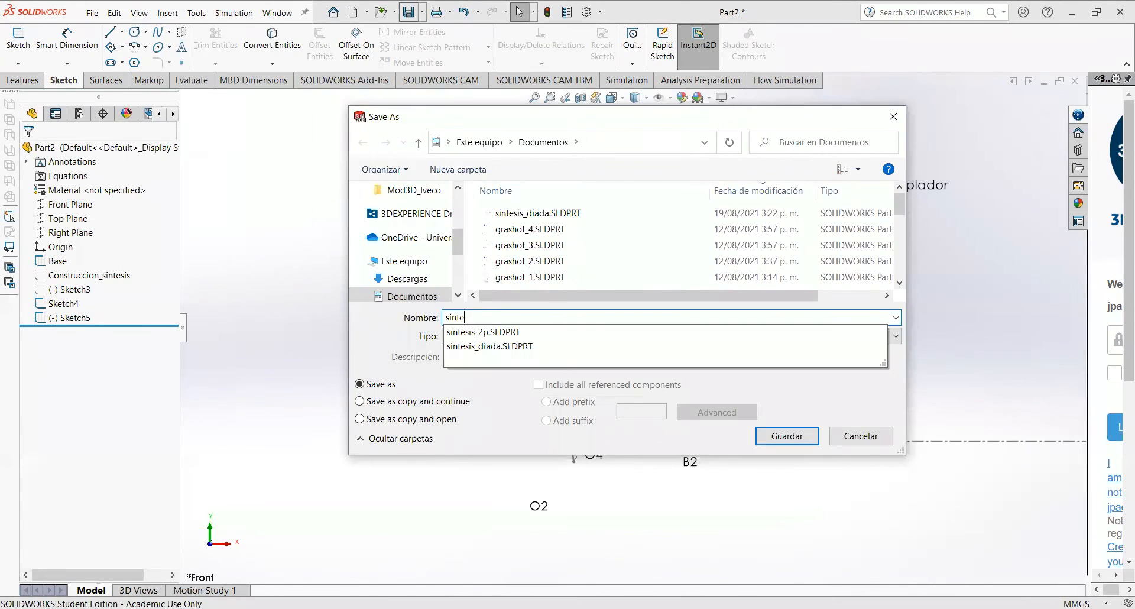
type("sis_dos_p")
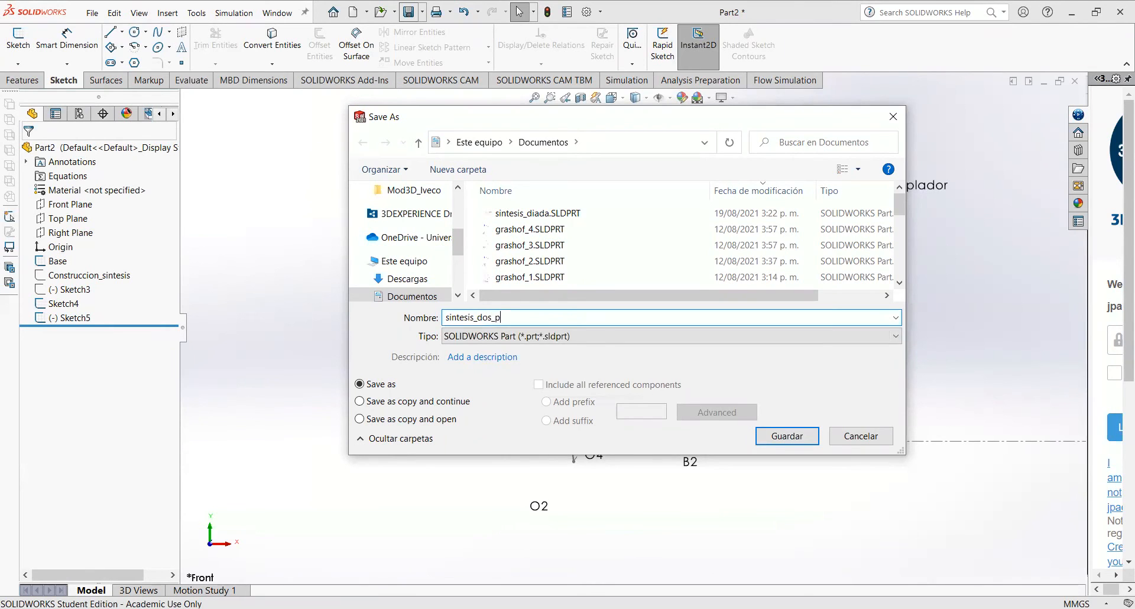
key("Return")
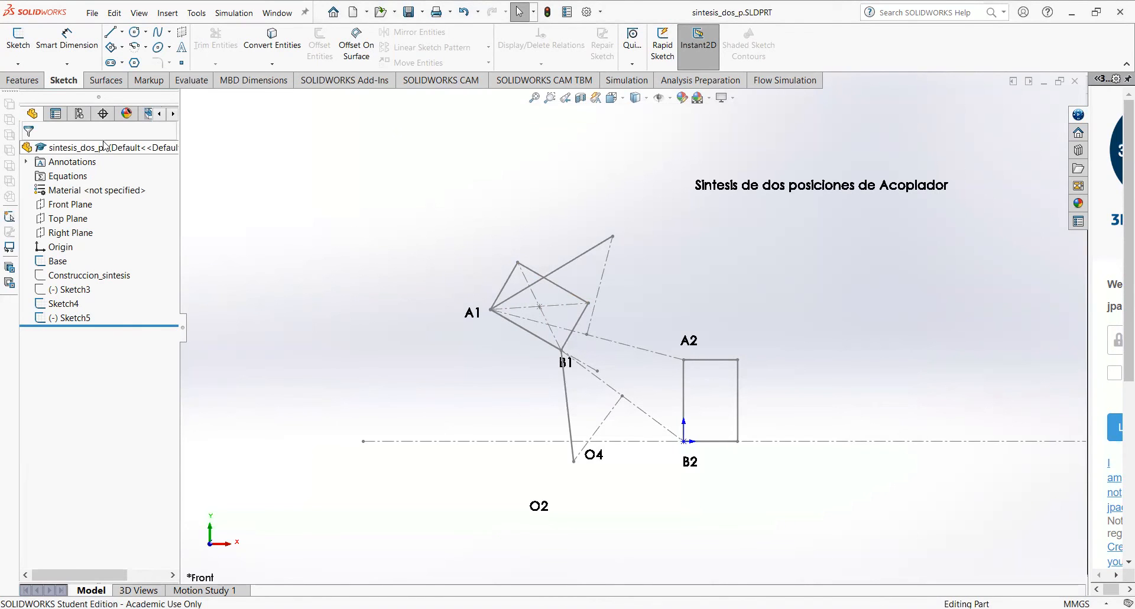
- Save the part under the new name sintesis_tres_p.SLDPRT in the same folder
left_click(92, 13)
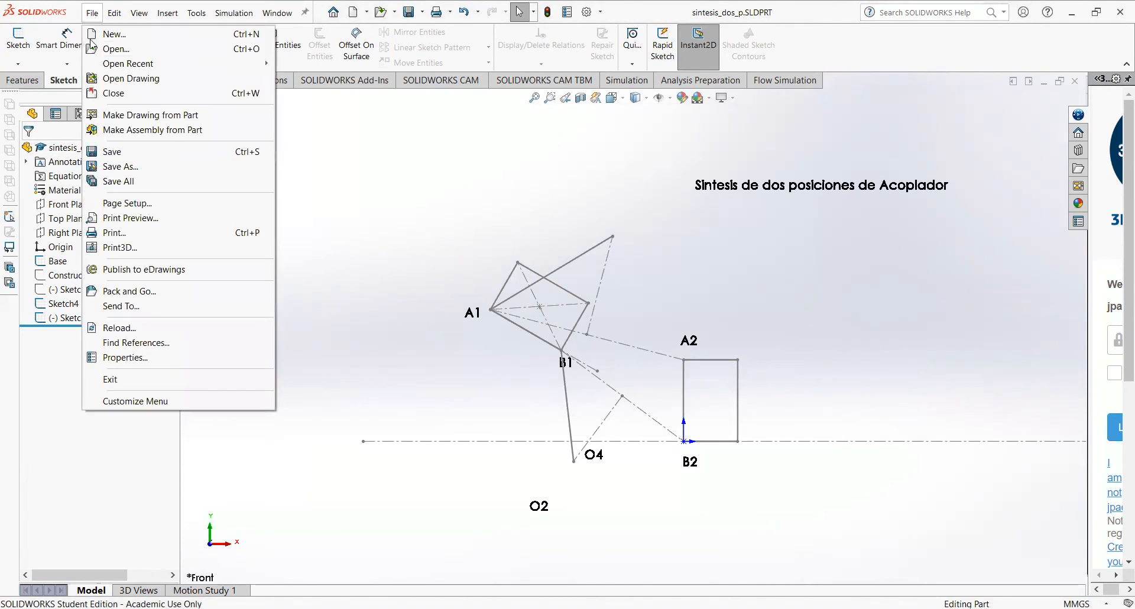
left_click(118, 166)
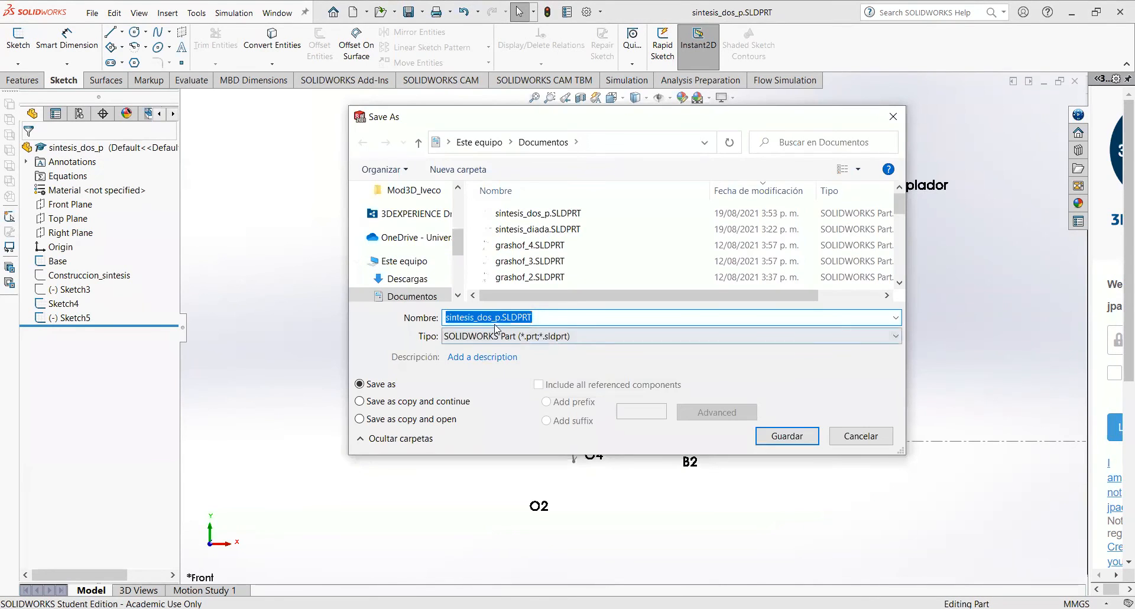
left_click(488, 316)
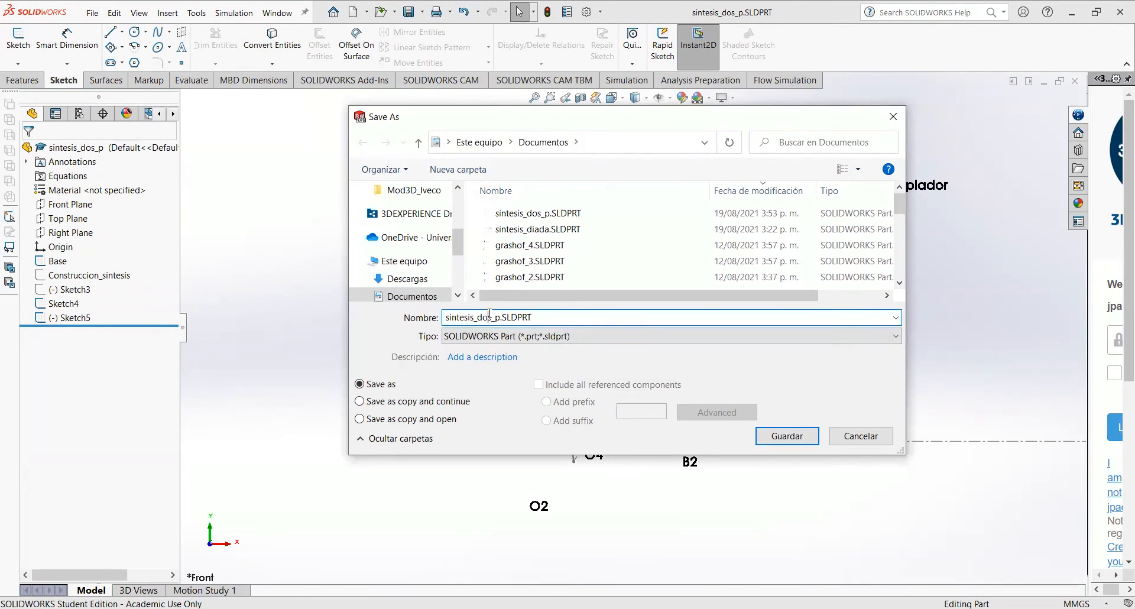
key("BackSpace")
key("BackSpace")
key("BackSpace")
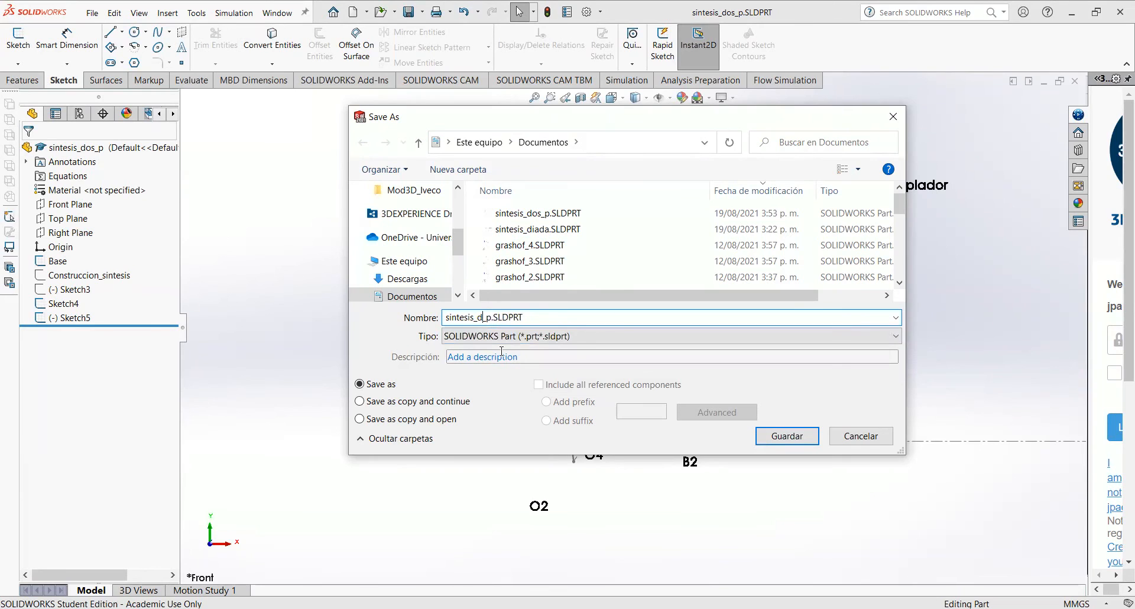
type("tres")
key("Return")
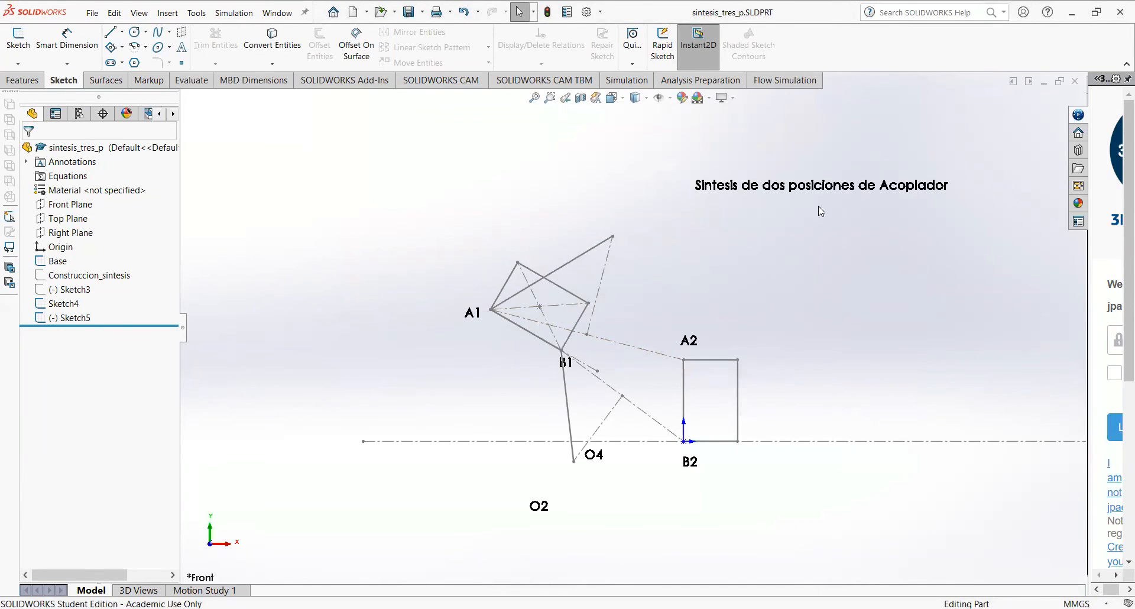
- Change the title note to read "Sintesis de tres posiciones de Acoplador"
left_click(795, 198)
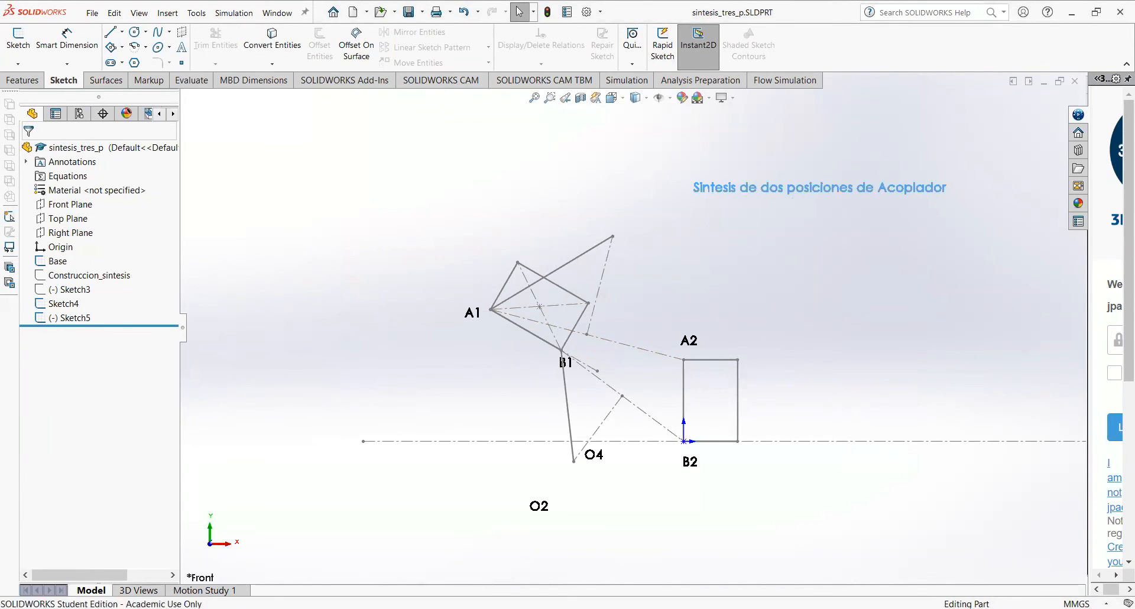
double_click(781, 195)
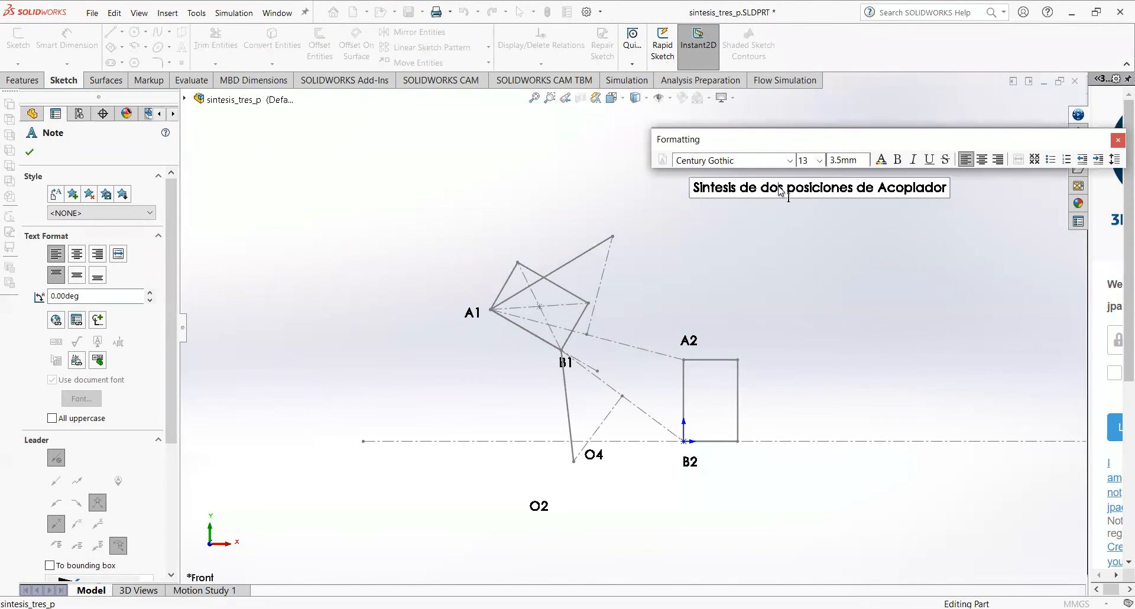
key("BackSpace")
key("BackSpace")
key("BackSpace")
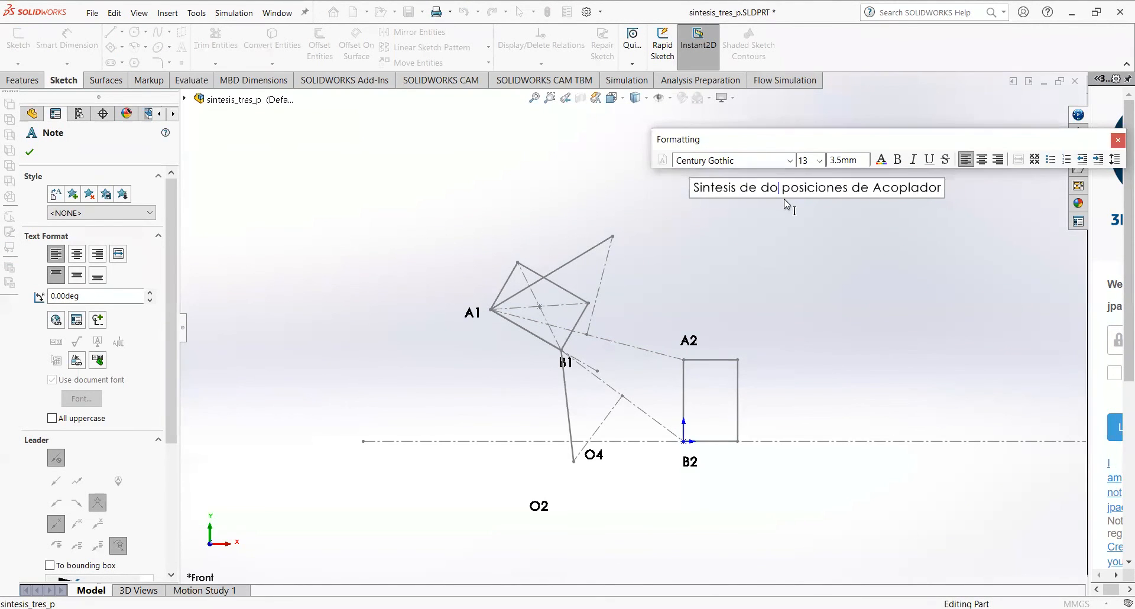
type("tres")
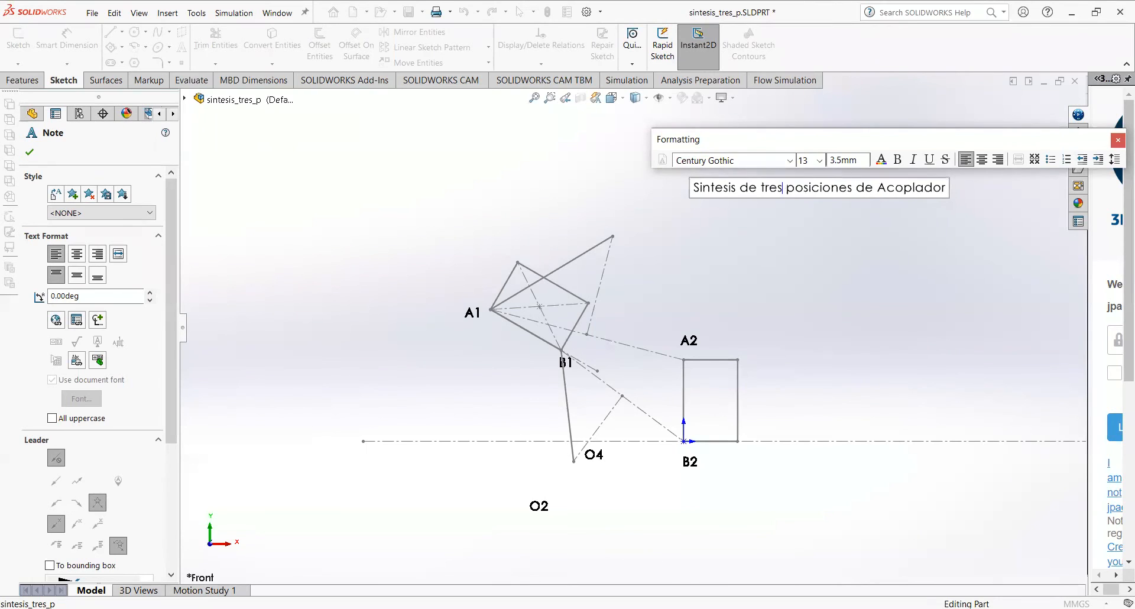
left_click(877, 256)
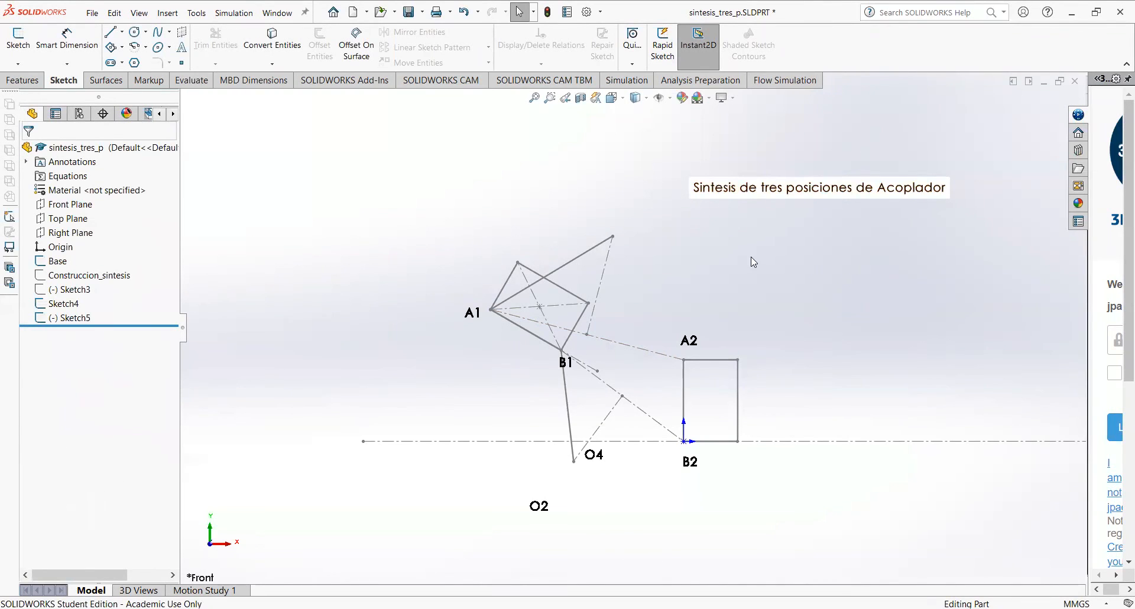
- Delete Construccion_sintesis, Sketch3, Sketch4 and Sketch5, keeping only the Base sketch
left_click(85, 282)
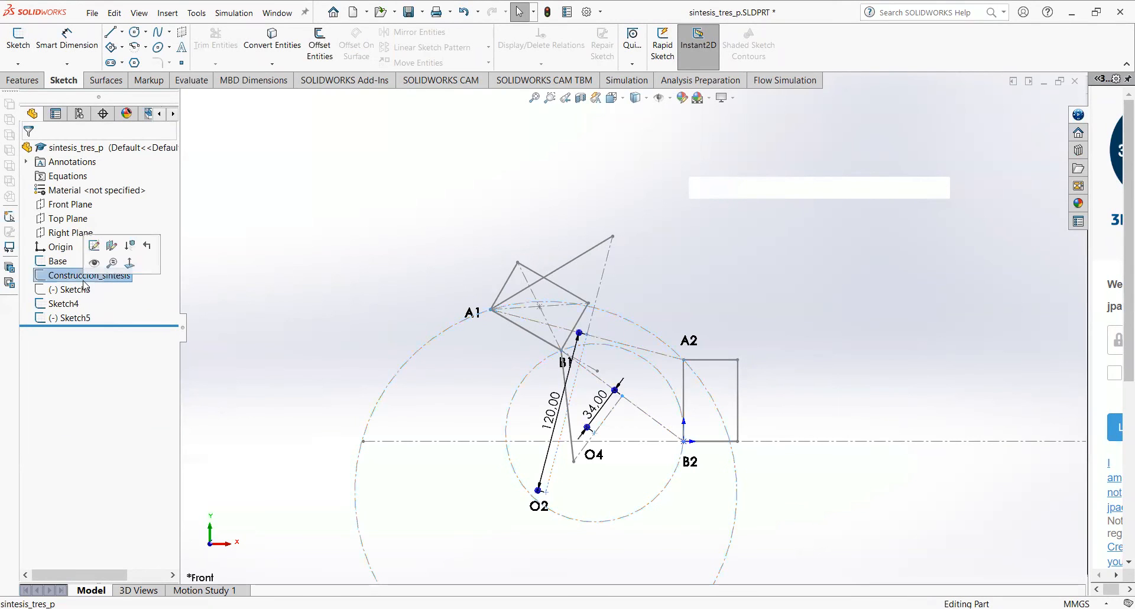
left_click(63, 317, "shift")
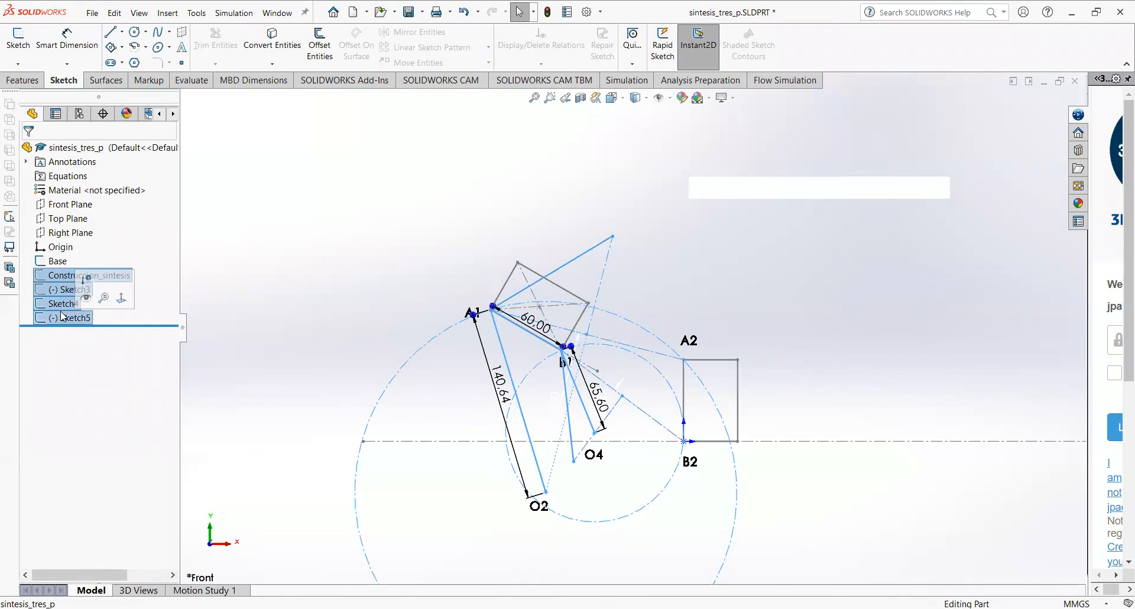
right_click(61, 314)
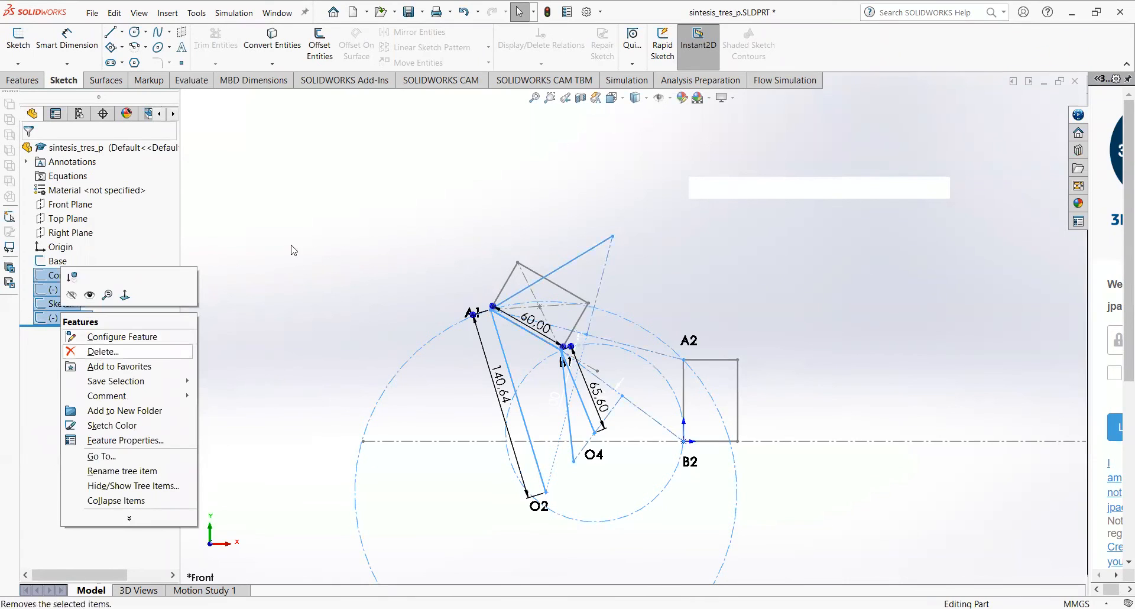
left_click(654, 236)
left_click(654, 235)
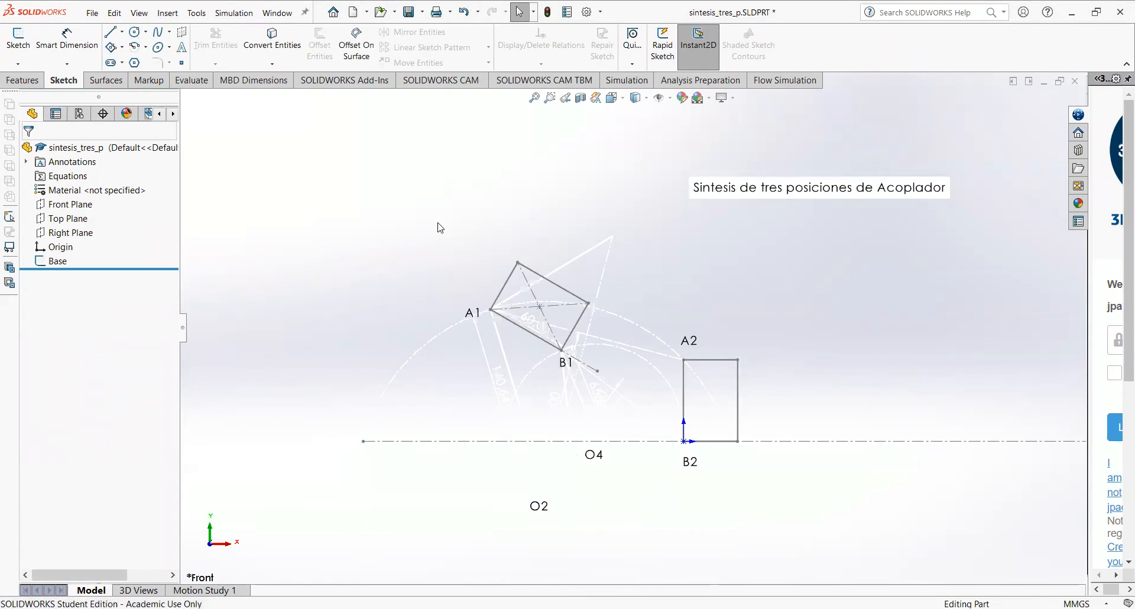
- Edit the Base sketch and move the title note to a centred place above the A1–B1 rectangle
left_click(77, 263)
left_click(71, 223)
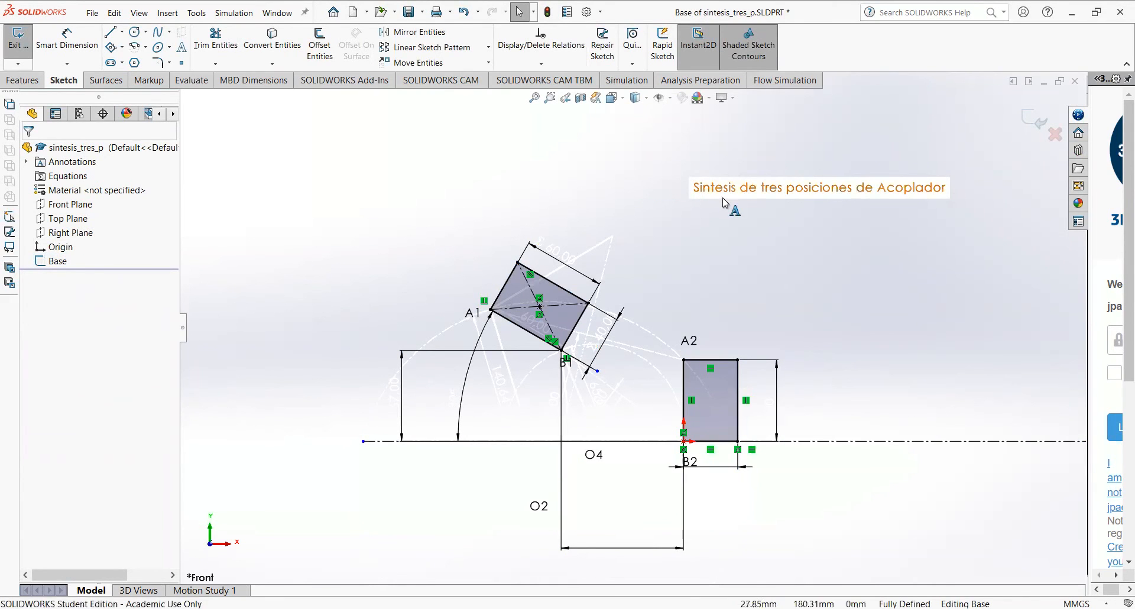
left_click_drag(724, 202, 541, 165)
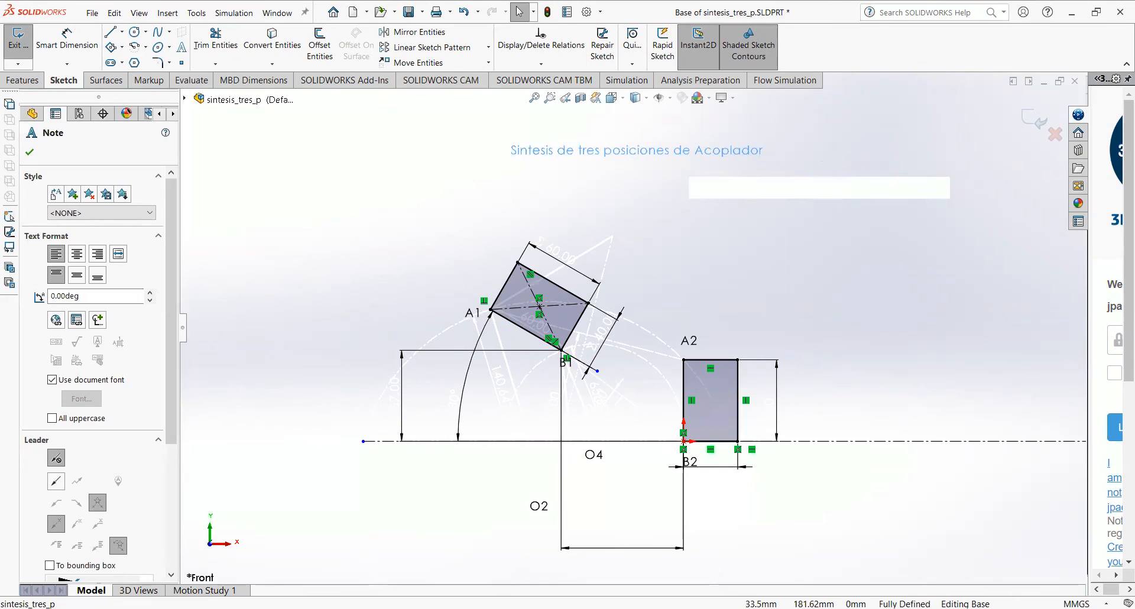
left_click(659, 193)
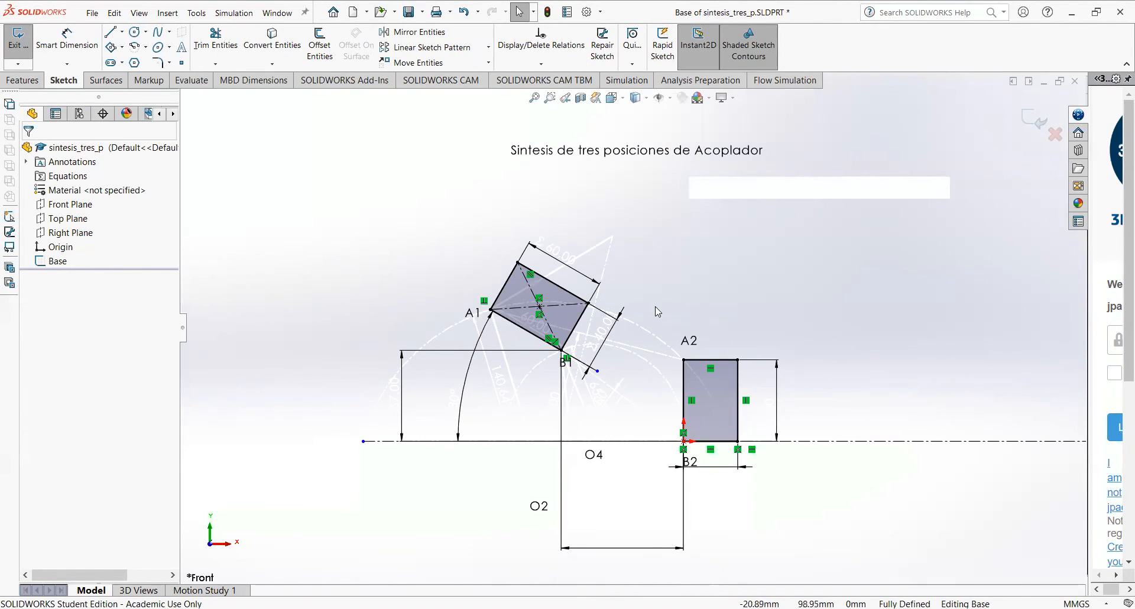
- Sketch a tilted three-point center rectangle about 36 mm wide above and between the A1–B1 and A2–B2 rectangles
scroll(656, 308, "down", 2)
scroll(642, 406, "up", 3)
scroll(642, 407, "down", 2)
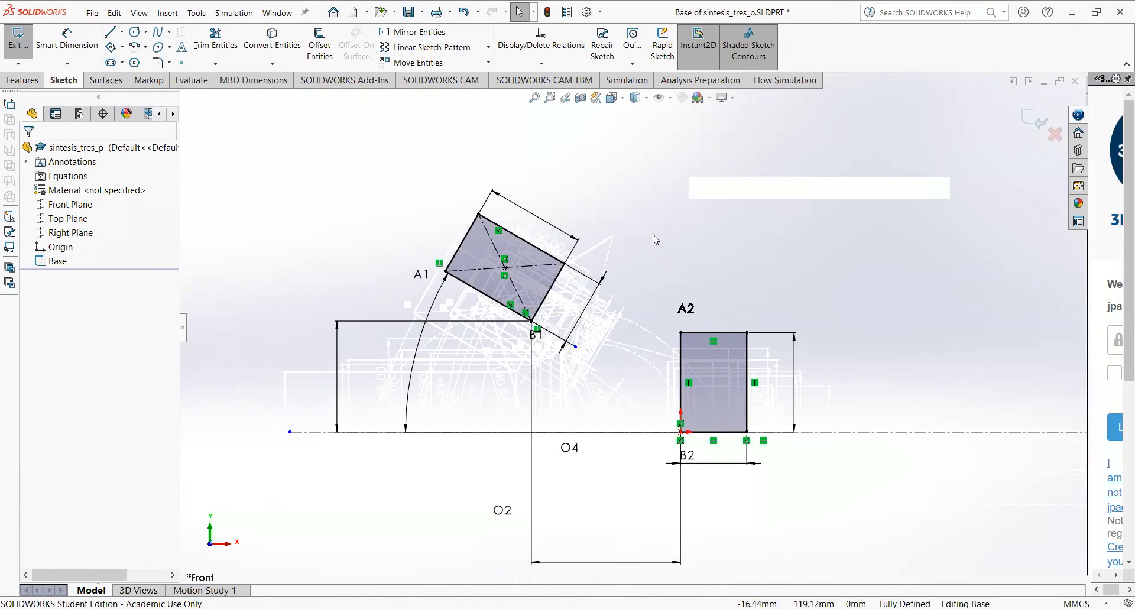
key("f")
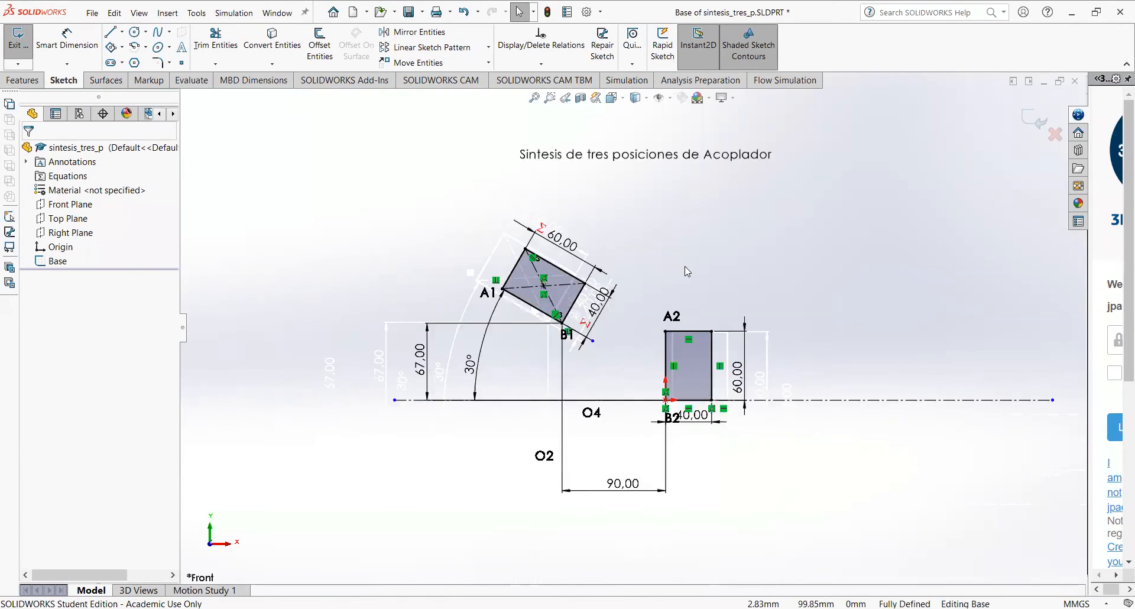
scroll(684, 267, "down", 2)
scroll(606, 356, "down", 1)
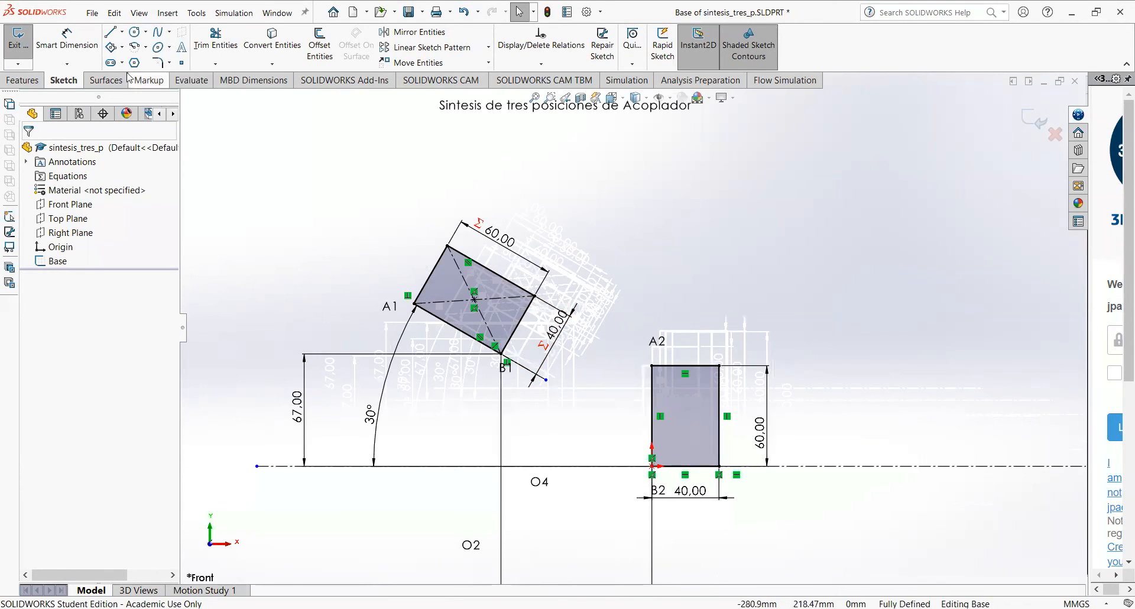
left_click(111, 47)
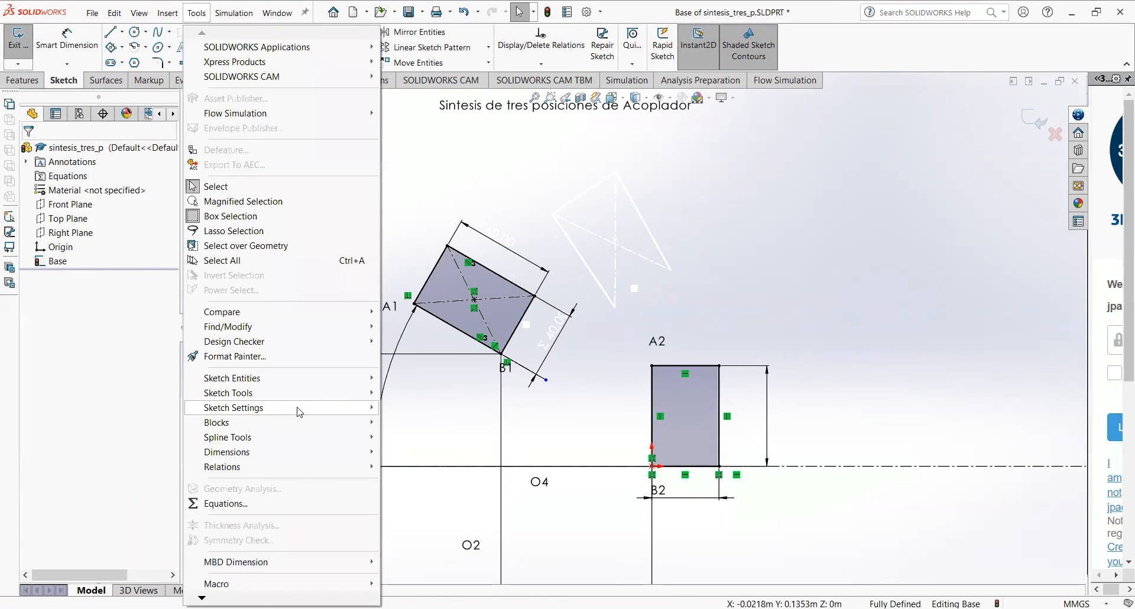
mouse_move(299, 409)
left_click(402, 409)
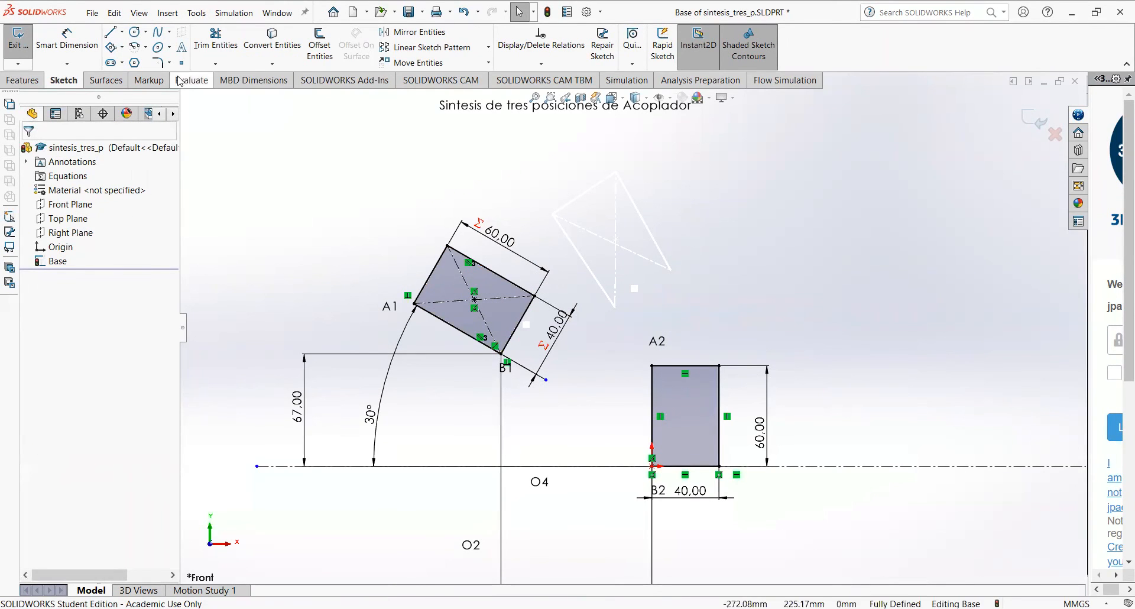
left_click(112, 47)
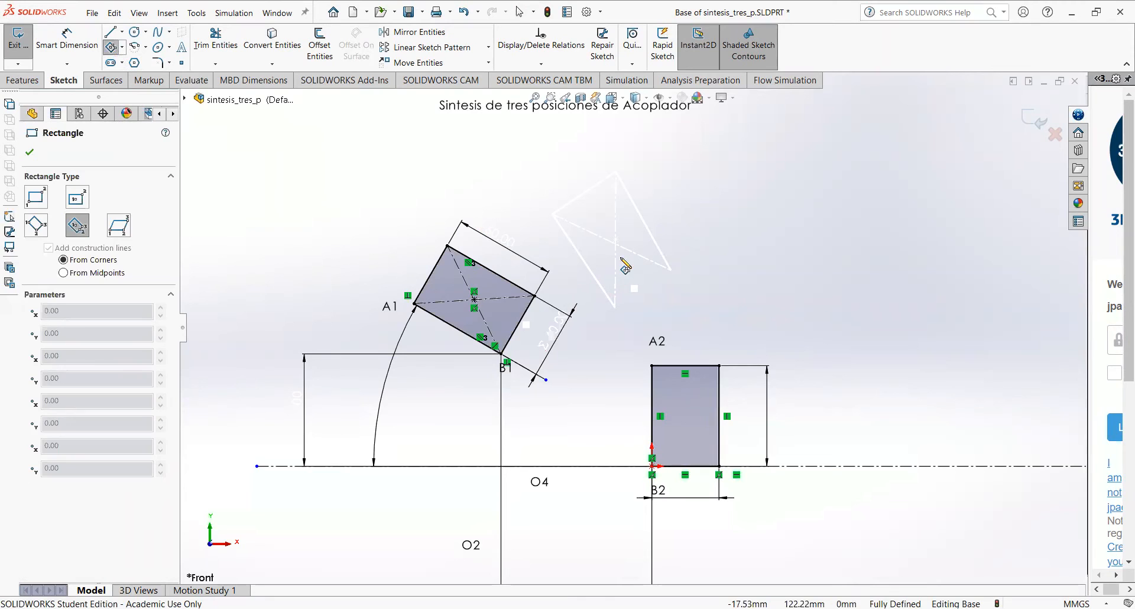
left_click(614, 232)
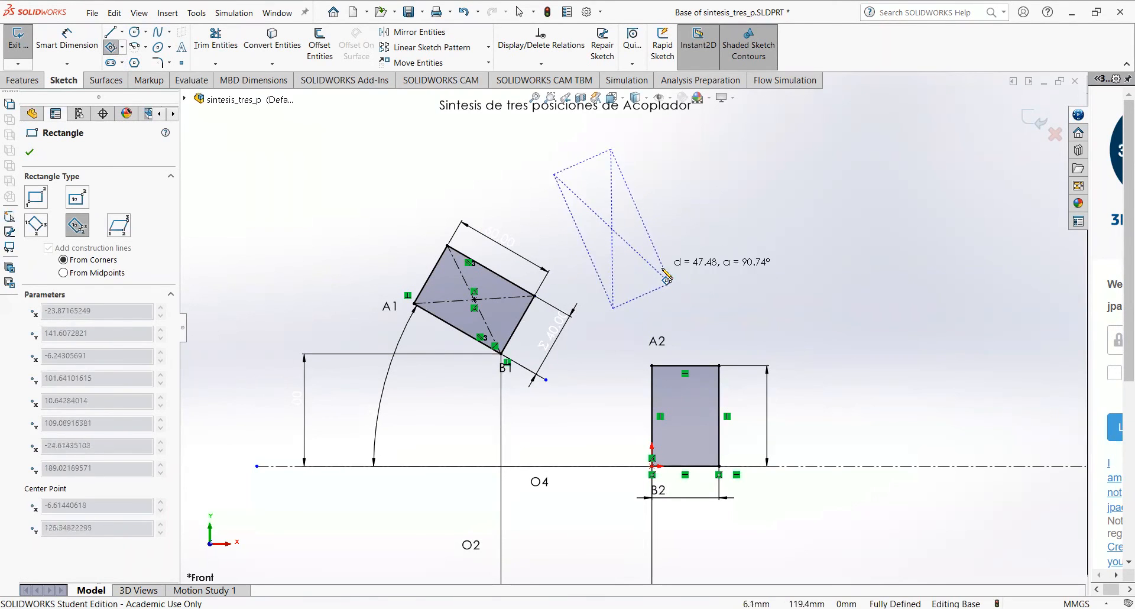
left_click(667, 282)
key("Escape")
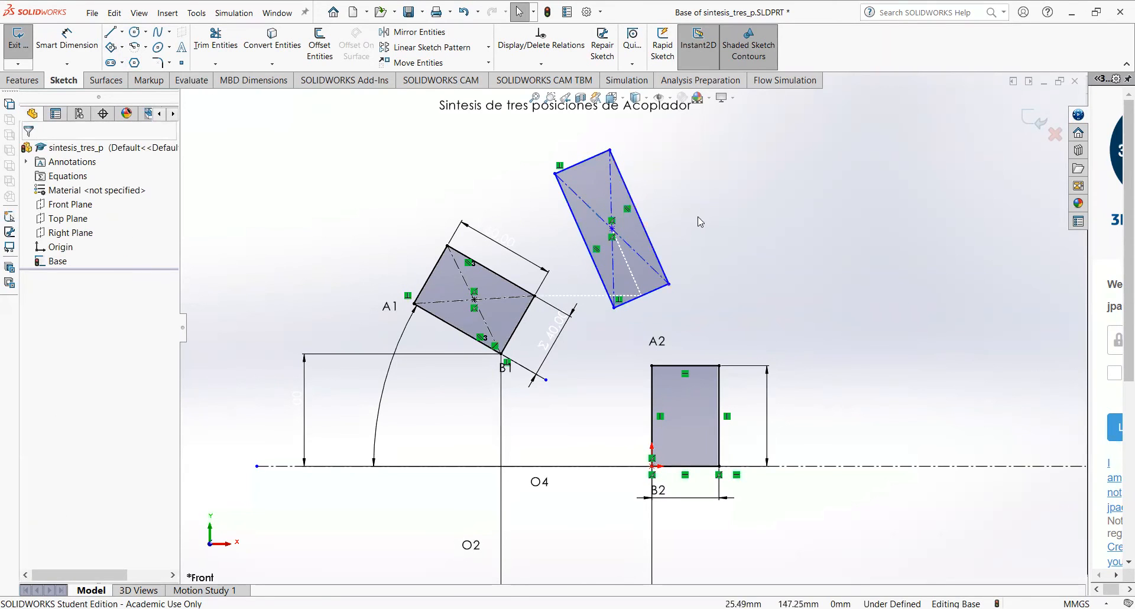
- Make the new rectangle's short and long sides equal to the corresponding sides of the A1–B1 rectangle
left_click(658, 296)
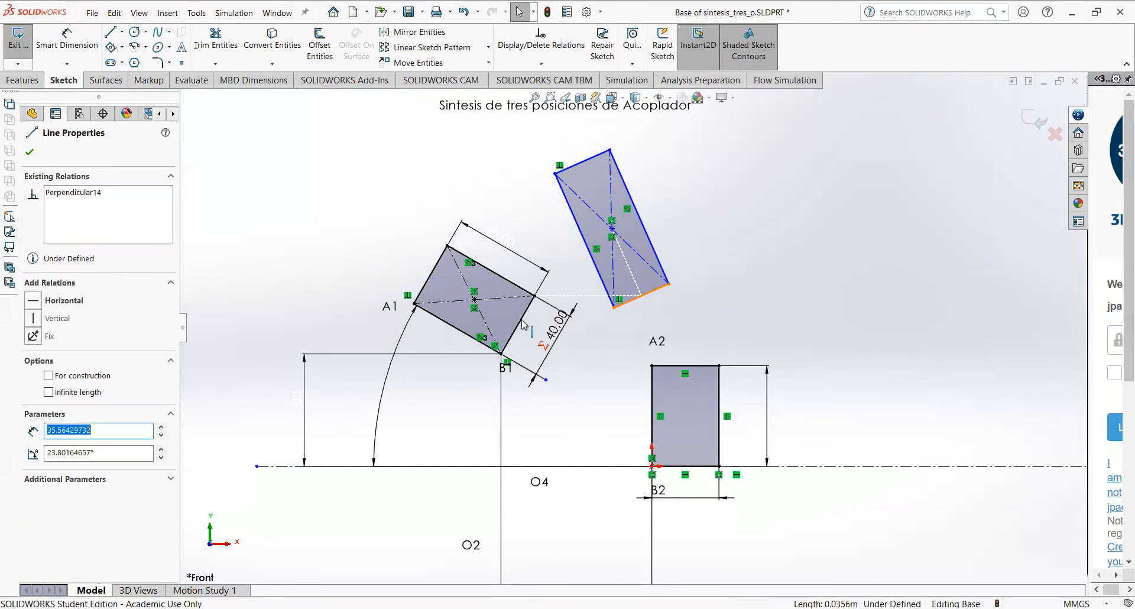
left_click(518, 324, "ctrl")
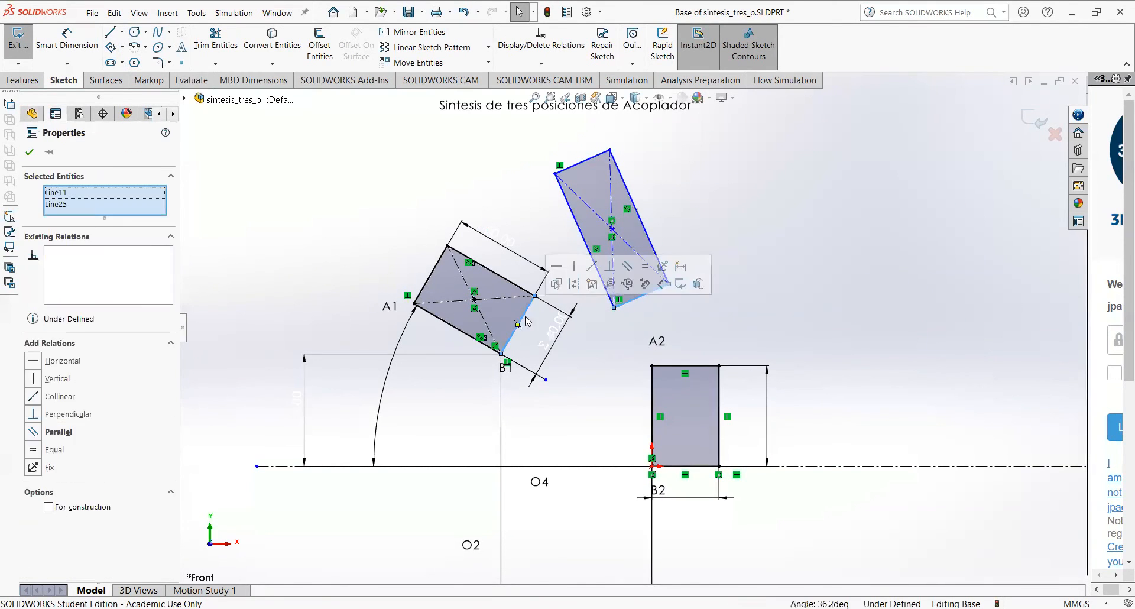
left_click(645, 266)
left_click(677, 218)
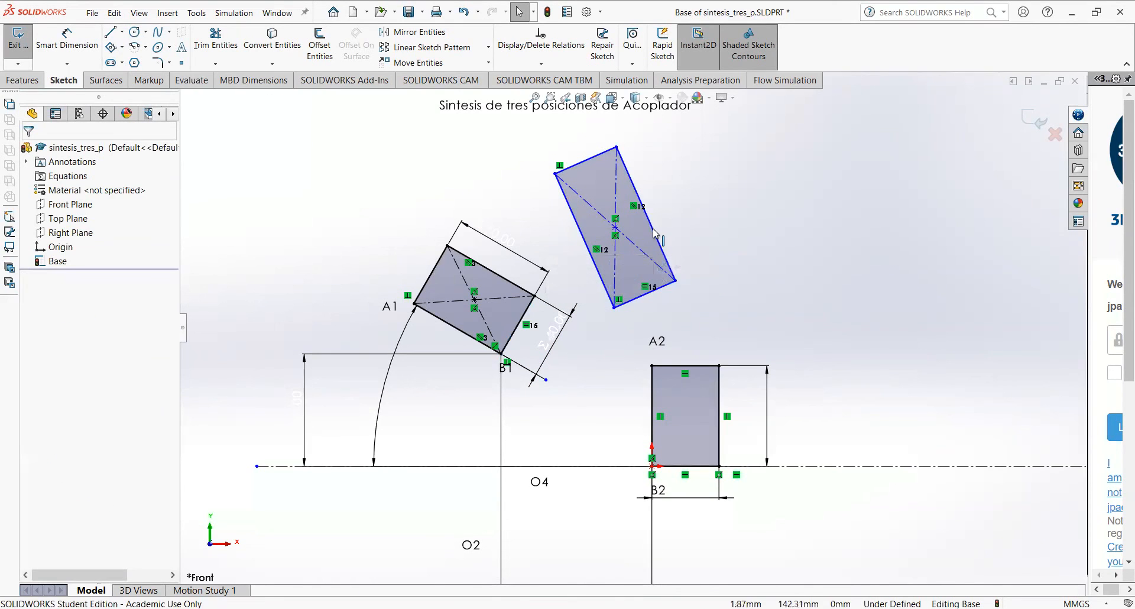
left_click(654, 232)
left_click(501, 282, "ctrl")
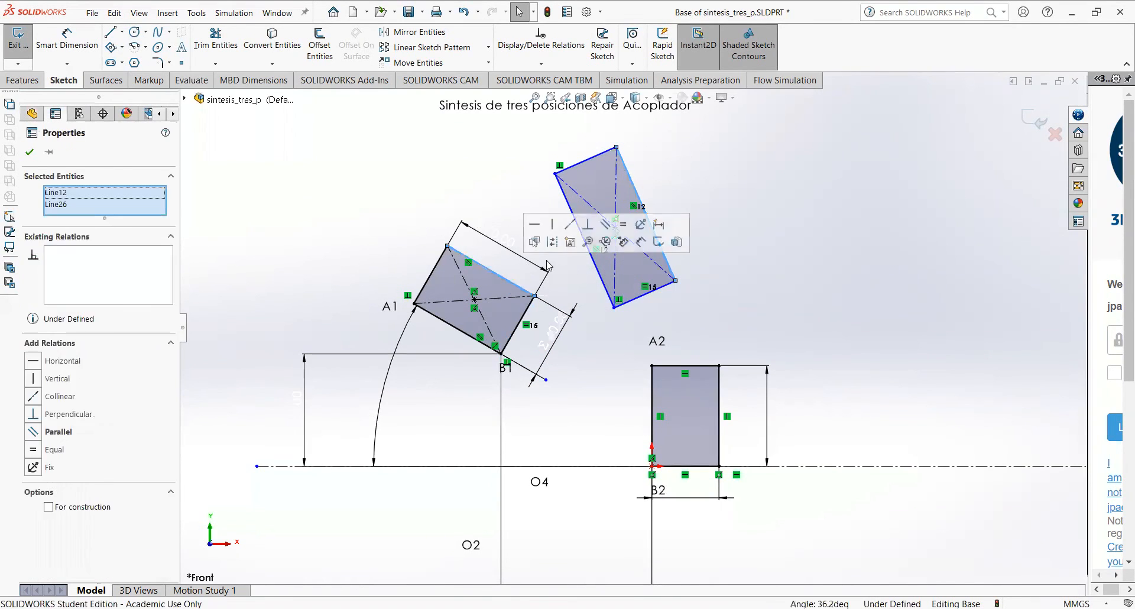
left_click(625, 226)
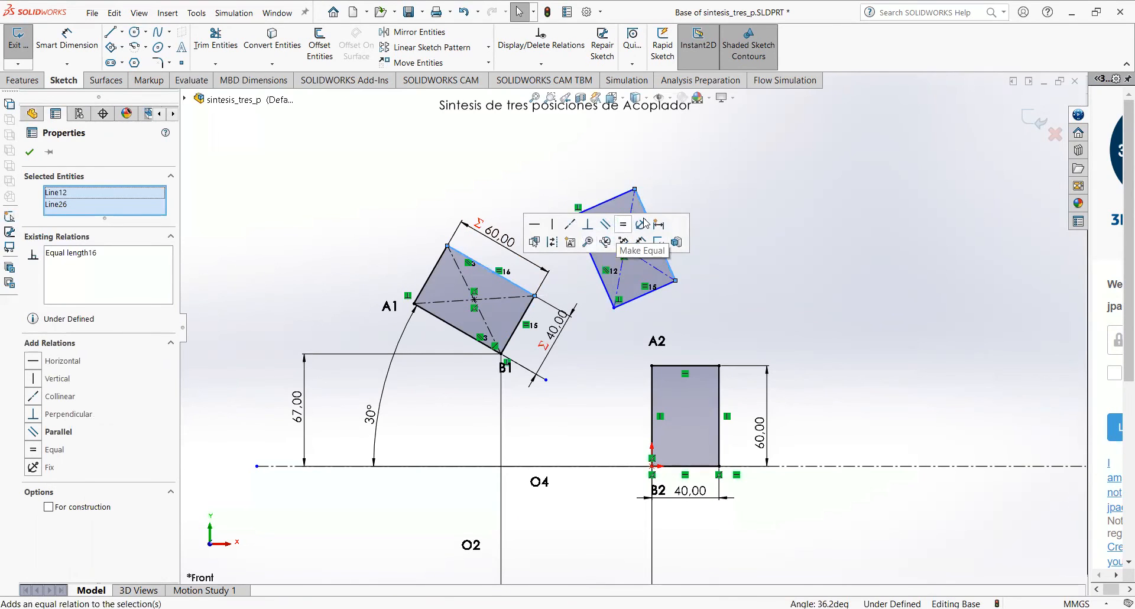
- Reposition and tilt the new rectangle so it sits between the A1–B1 rectangle and the upright rectangle at the origin
left_click(743, 249)
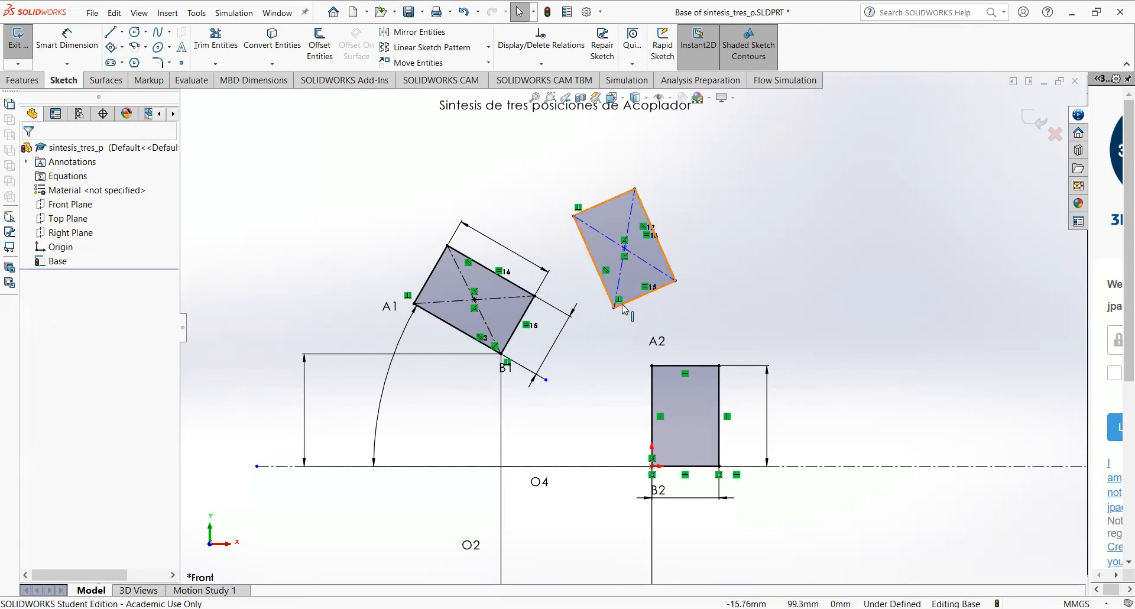
left_click_drag(614, 307, 612, 388)
left_click_drag(574, 294, 602, 266)
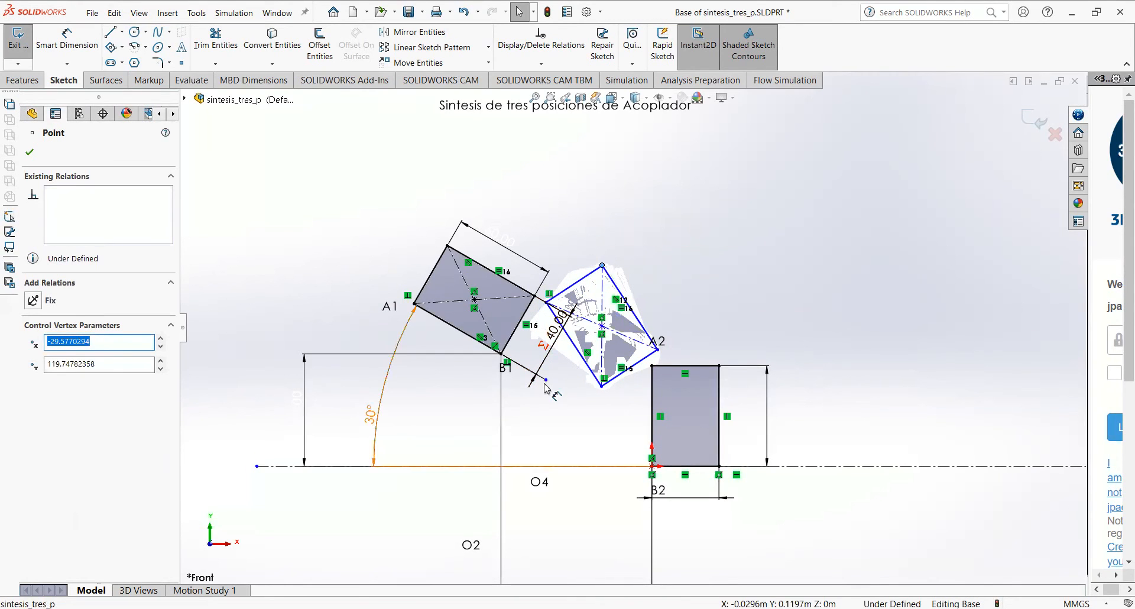
left_click(602, 326)
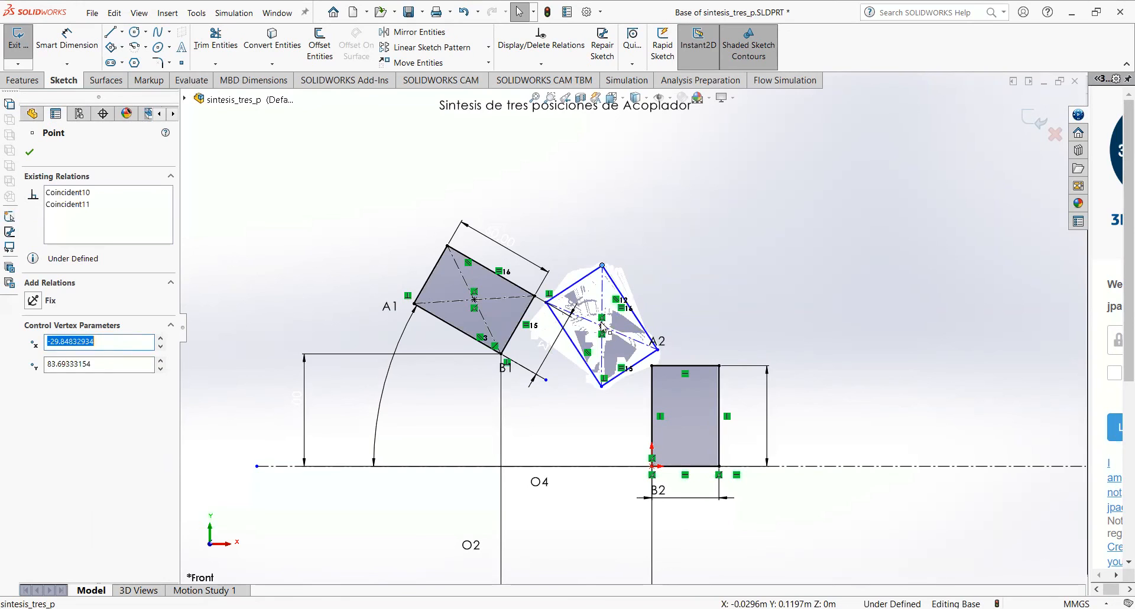
left_click_drag(603, 325, 597, 319)
left_click_drag(598, 259, 617, 268)
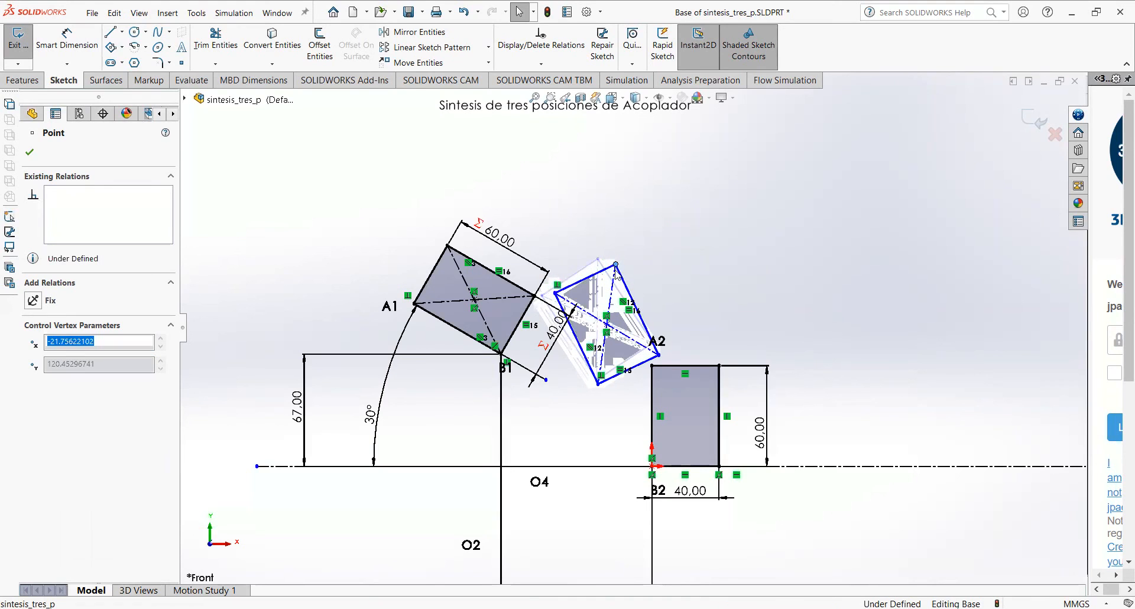
left_click_drag(598, 385, 594, 379)
left_click(628, 441)
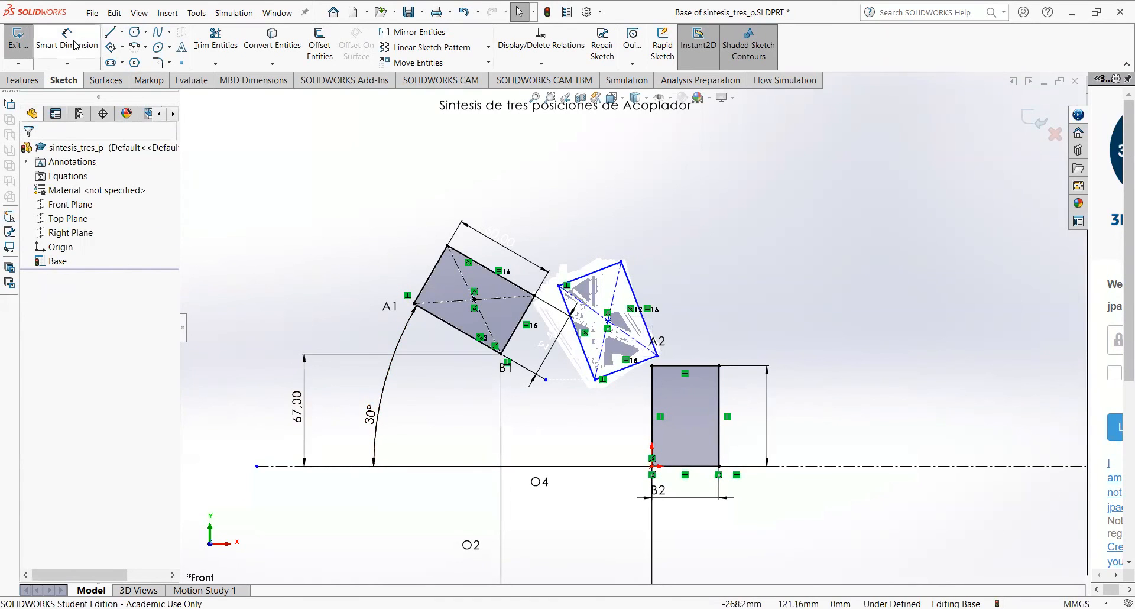
- Dimension the vertical distance from the middle rectangle's lowest corner to the origin as 50 mm
left_click(75, 45)
left_click(595, 379)
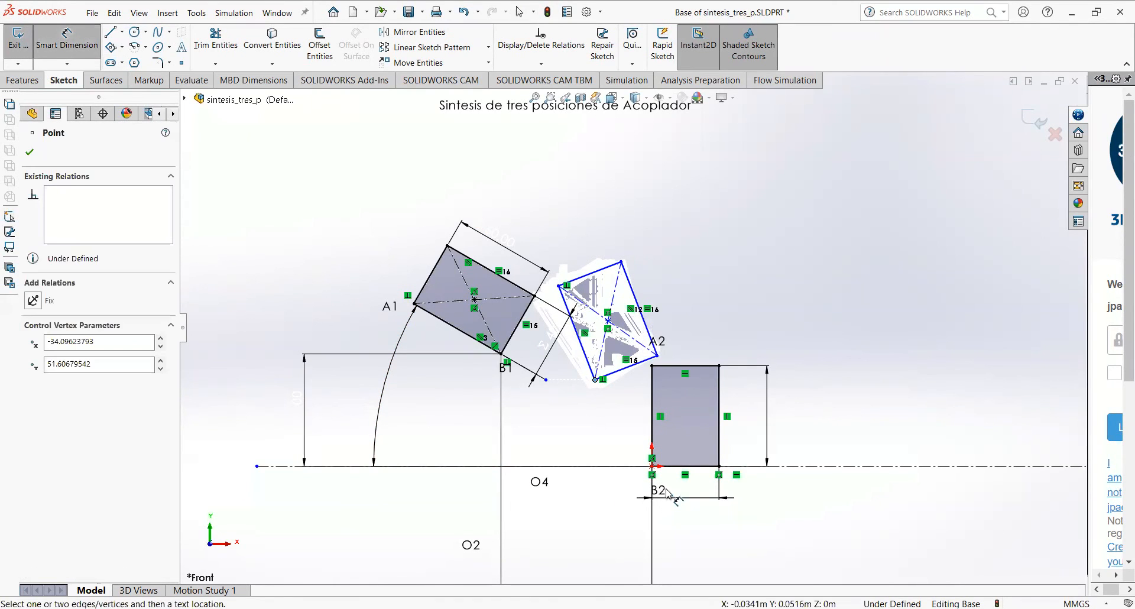
left_click(652, 466)
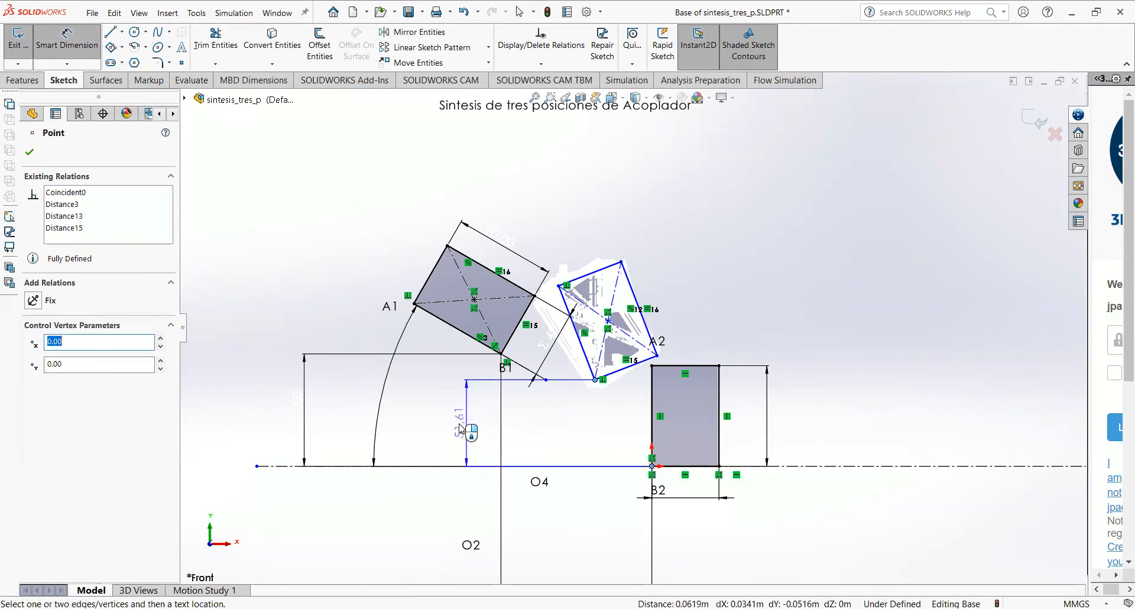
left_click(465, 429)
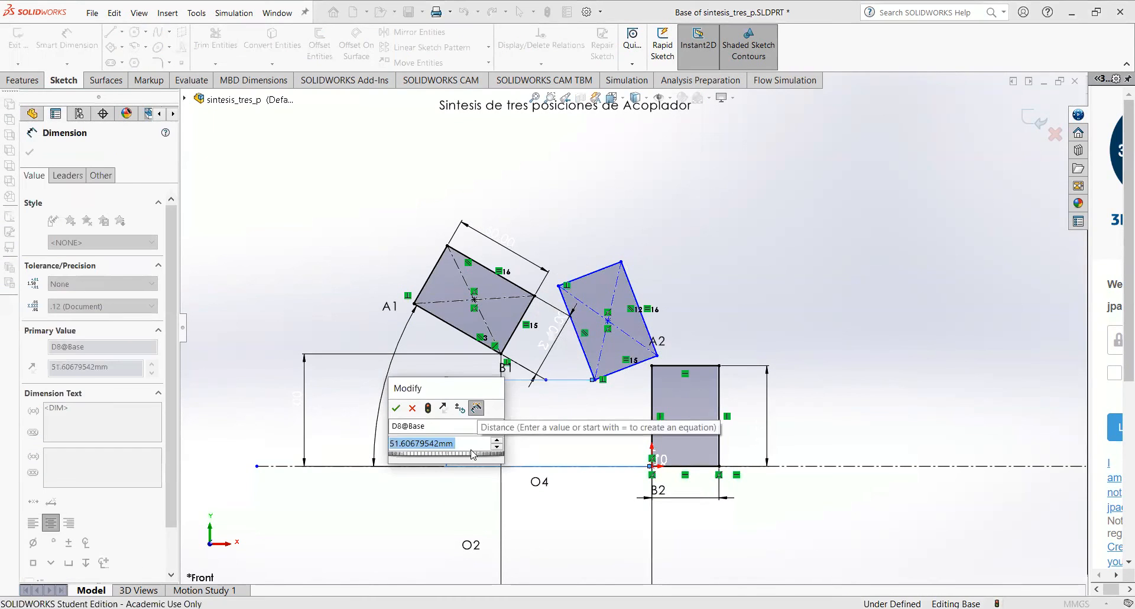
type("50")
key("Return")
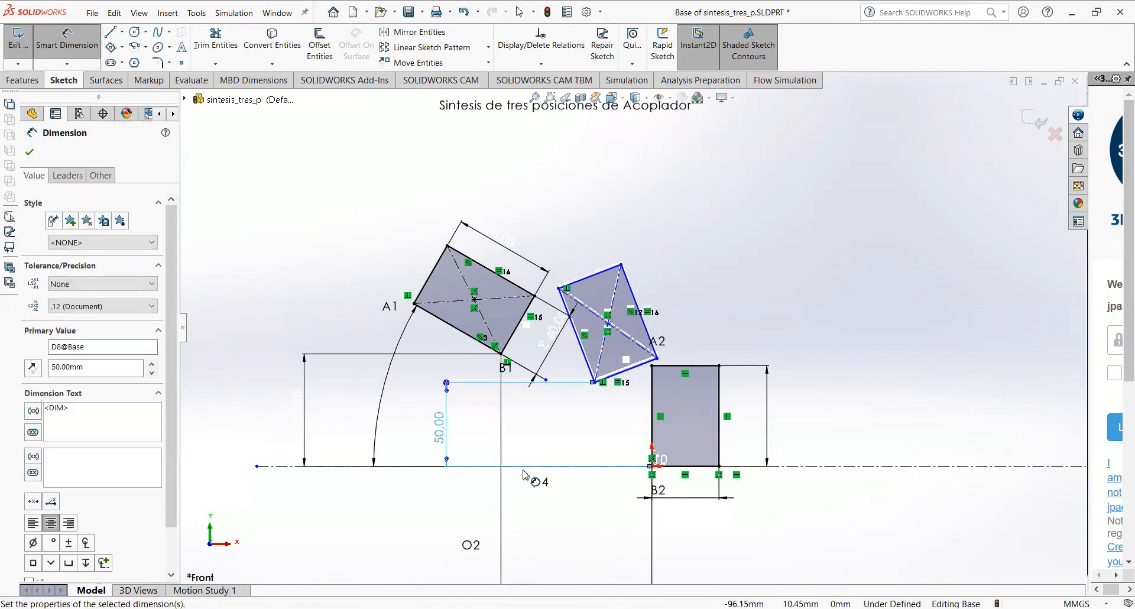
- Dimension the horizontal distance from the middle rectangle's lowest corner to the origin as 35 mm
left_click(596, 383)
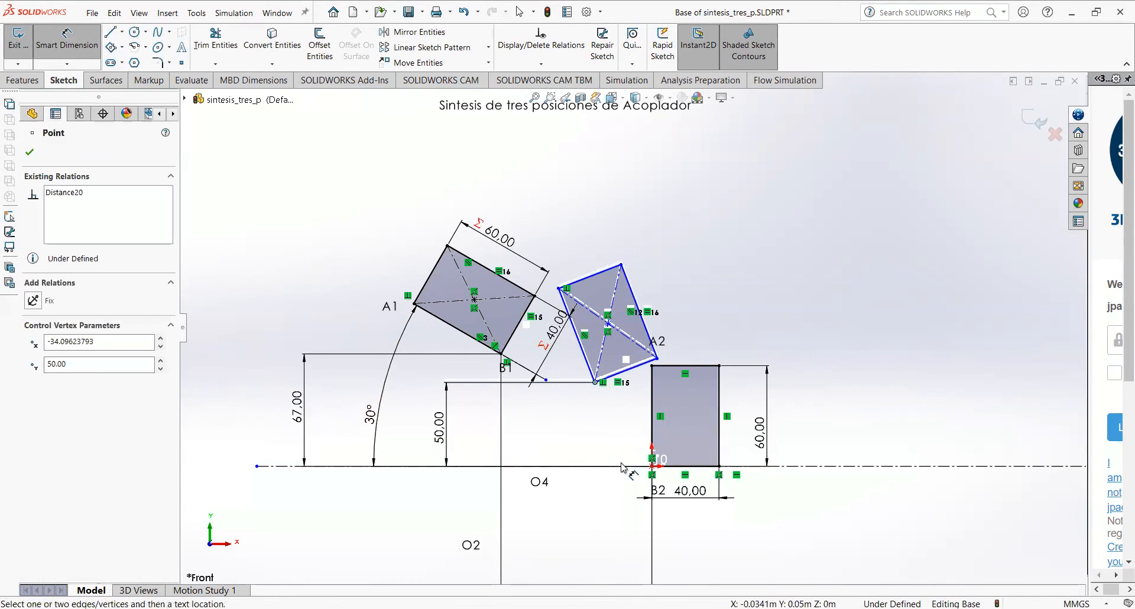
left_click(653, 464)
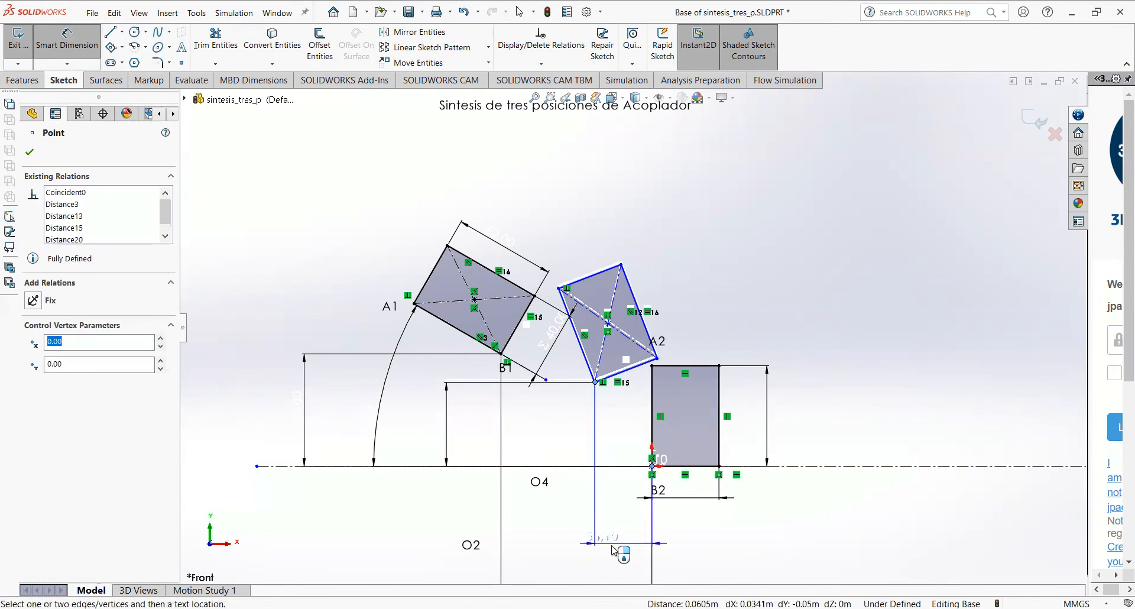
left_click(622, 549)
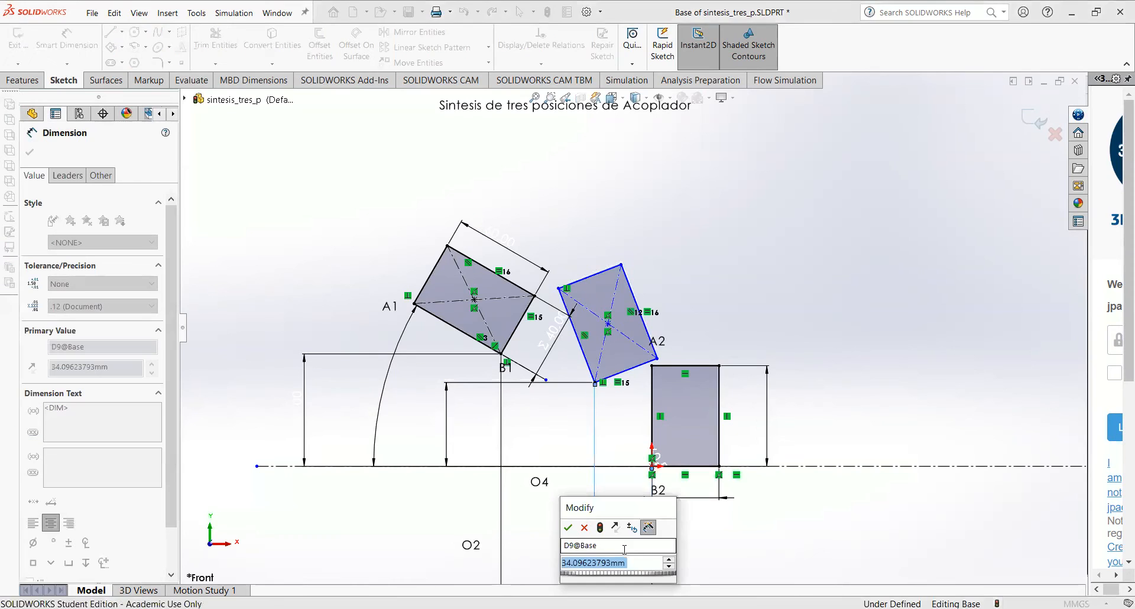
type("35")
key("Return")
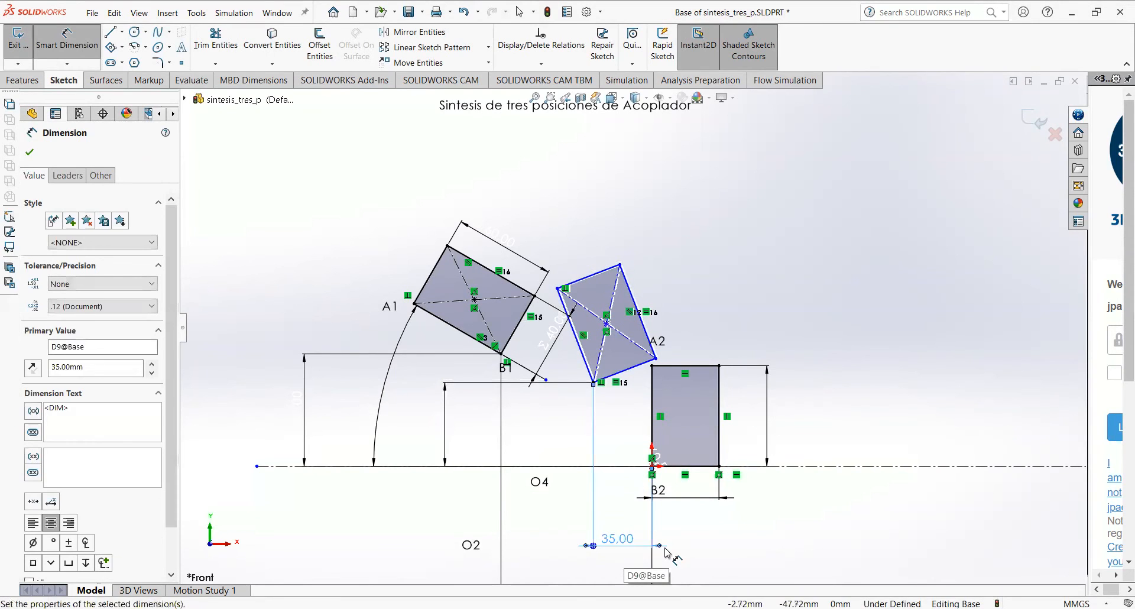
left_click(740, 555)
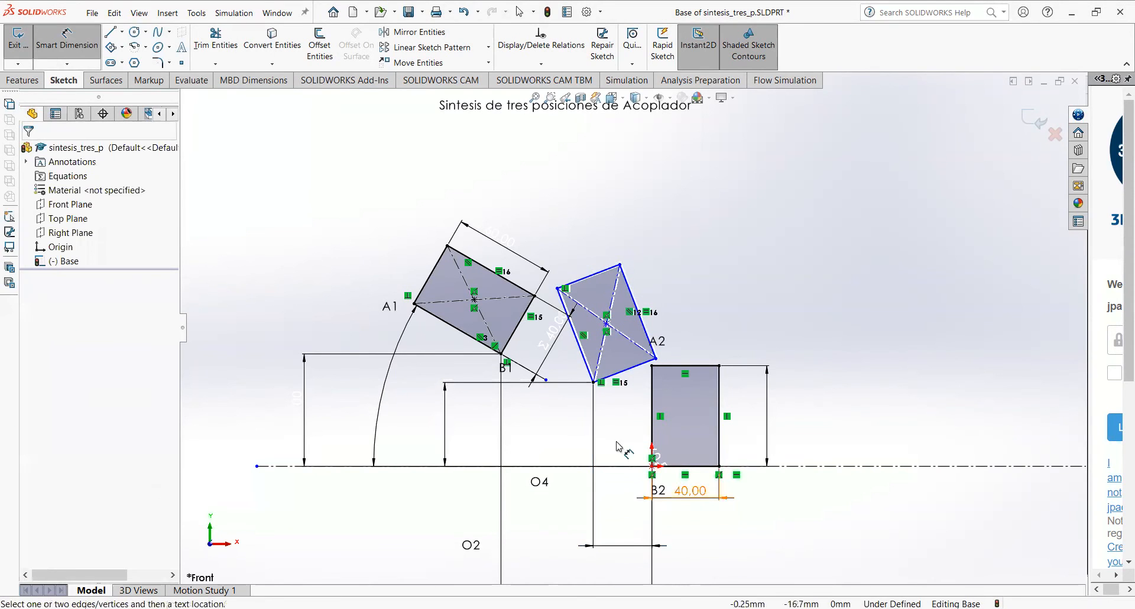
- Set the angle between the middle rectangle's left long side and the upright rectangle's base to 70°, and exit the Base sketch
left_click(587, 363)
left_click(666, 467)
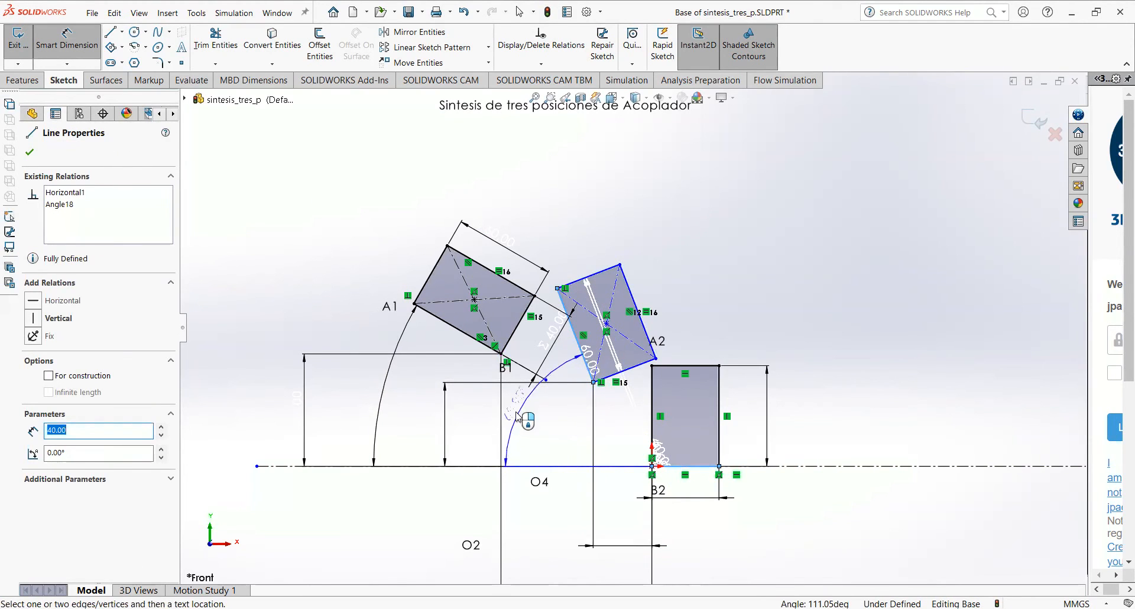
left_click(481, 426)
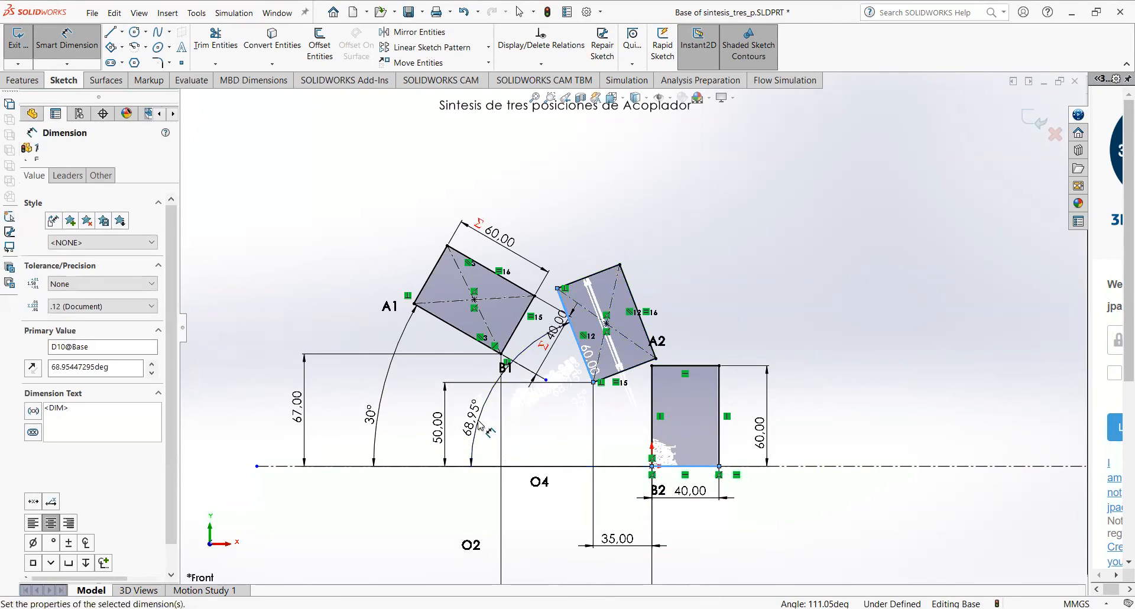
type("70")
key("Return")
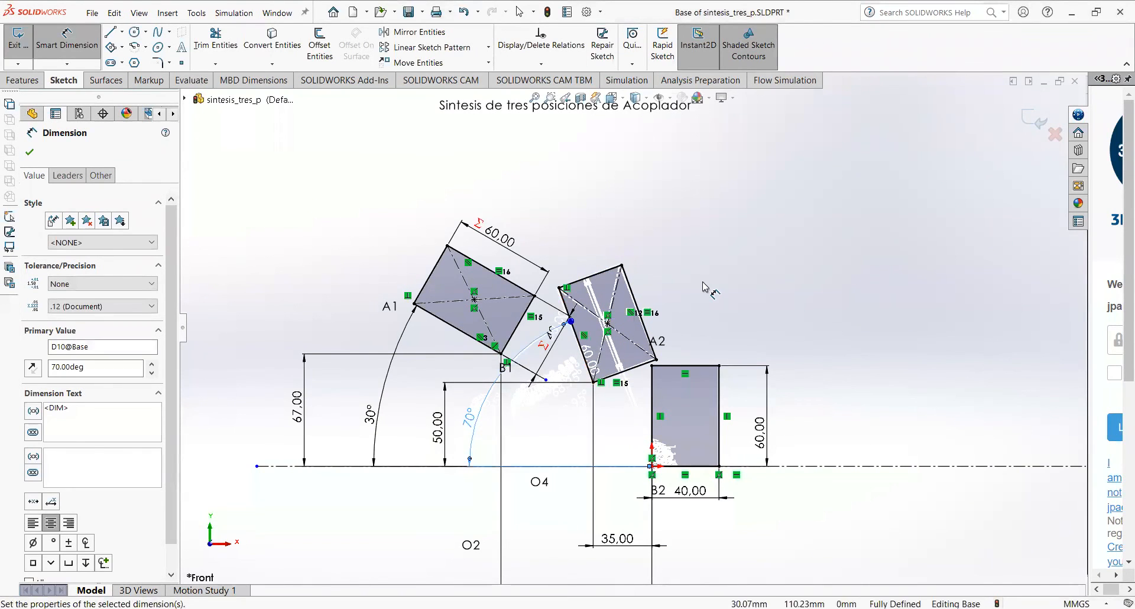
left_click(703, 287)
scroll(666, 362, "down", 3)
scroll(631, 376, "up", 5)
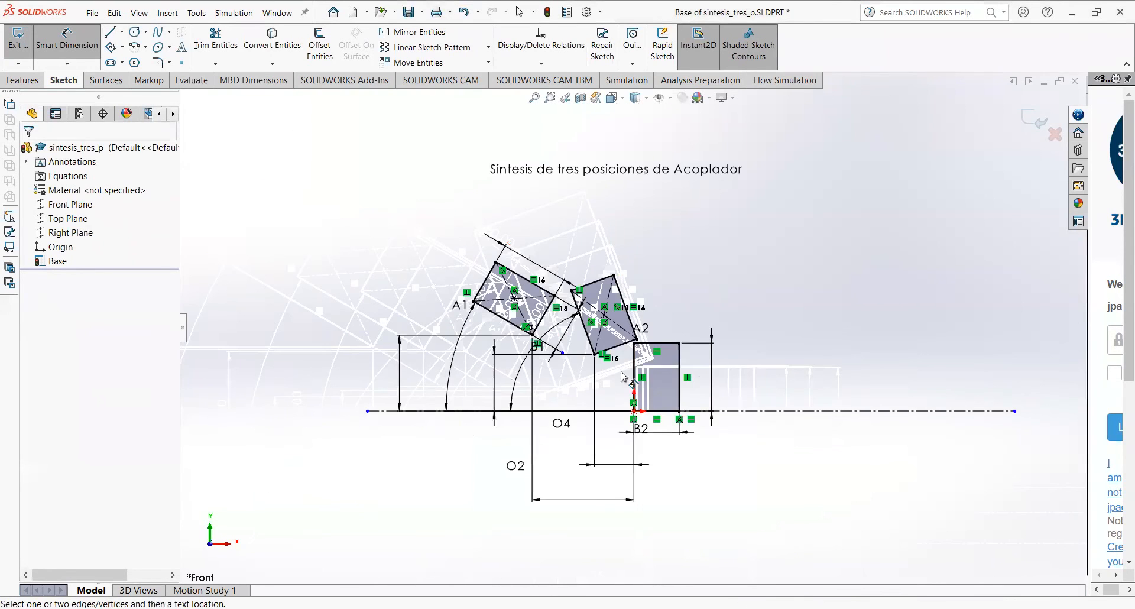
scroll(572, 372, "down", 4)
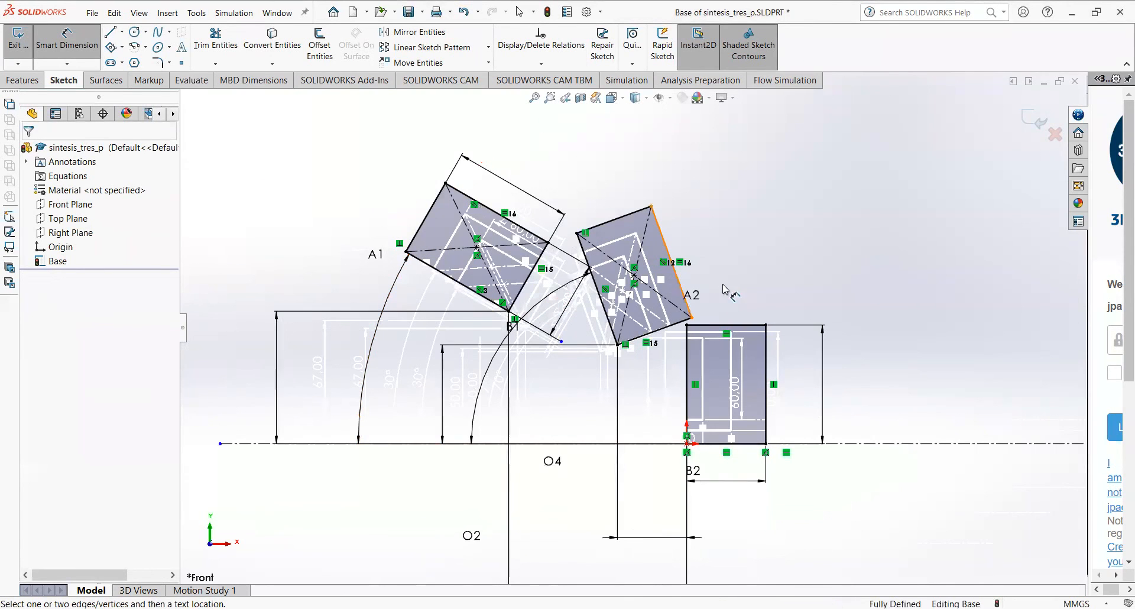
key("Escape")
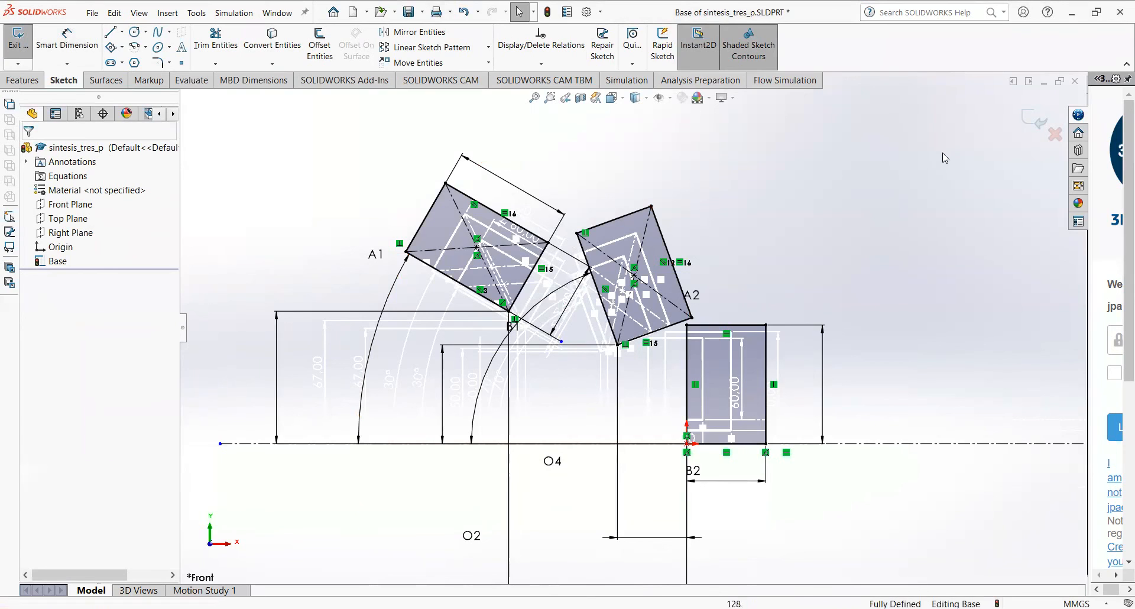
left_click(1034, 118)
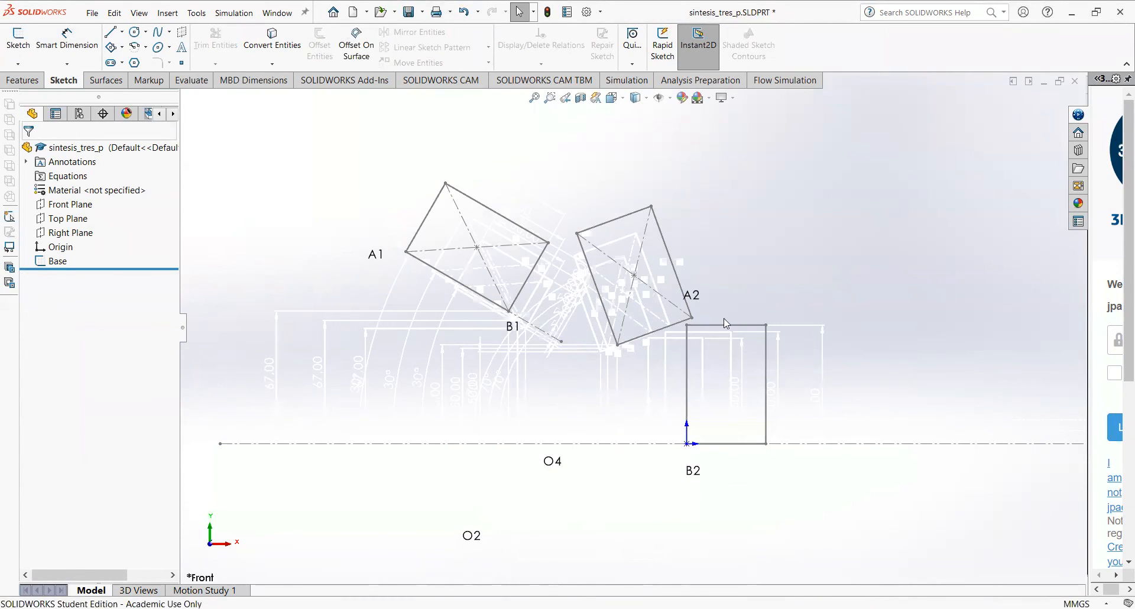
- Move the A2 and B2 notes to the upper-left and lowest corners of the middle rectangle
left_click(694, 298)
left_click_drag(698, 301, 580, 224)
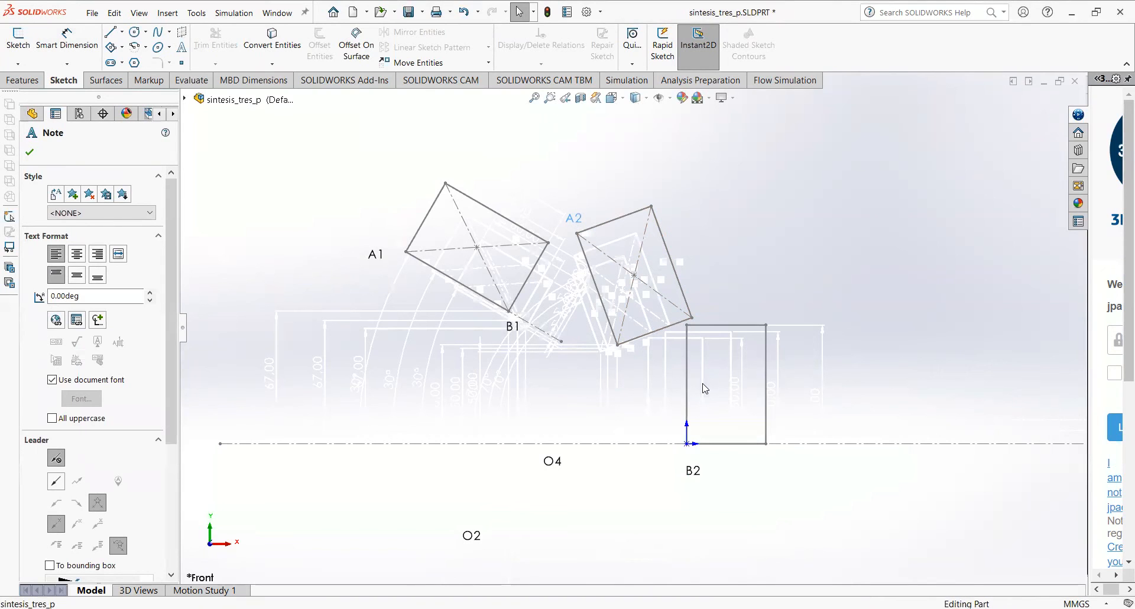
left_click_drag(696, 471, 622, 366)
left_click(748, 507)
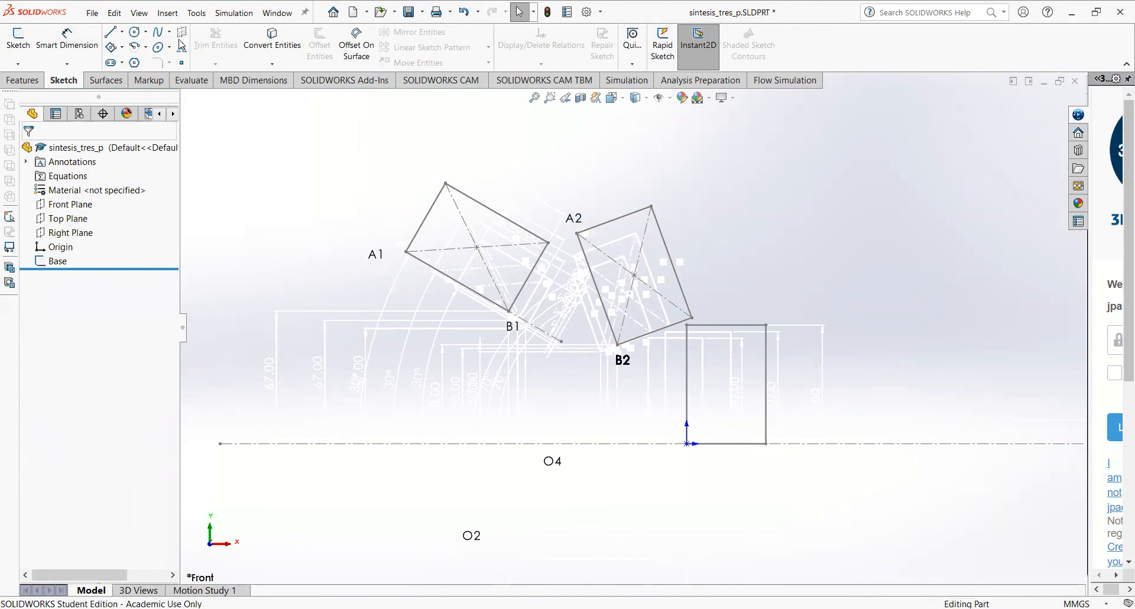
- Insert an annotation note reading A3 just inside the upper-left corner of the upright rectangle
left_click(168, 13)
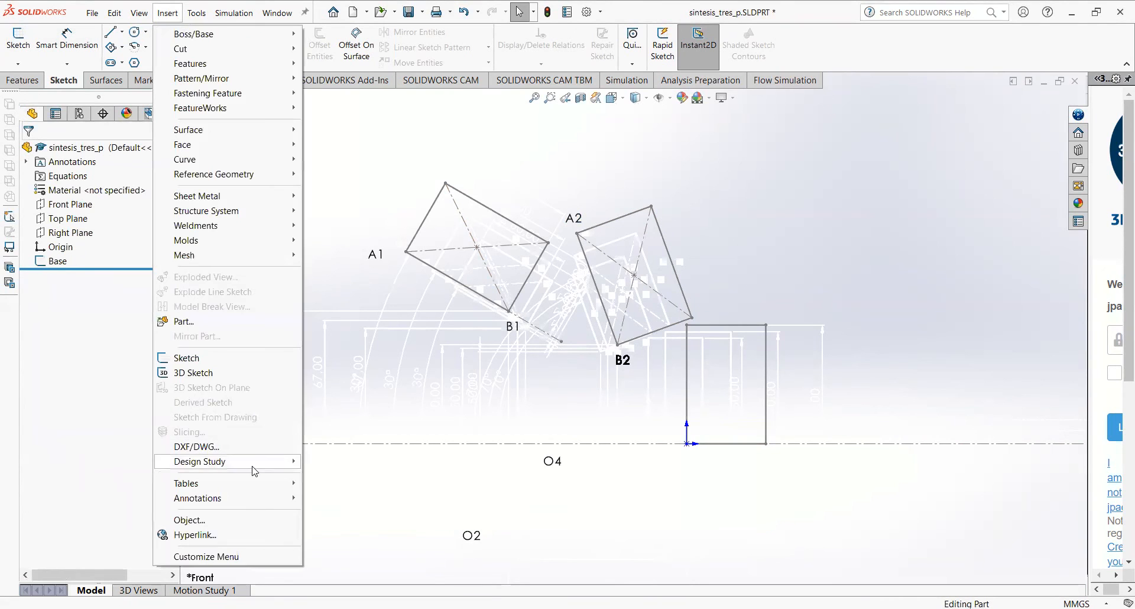
mouse_move(258, 500)
left_click(352, 328)
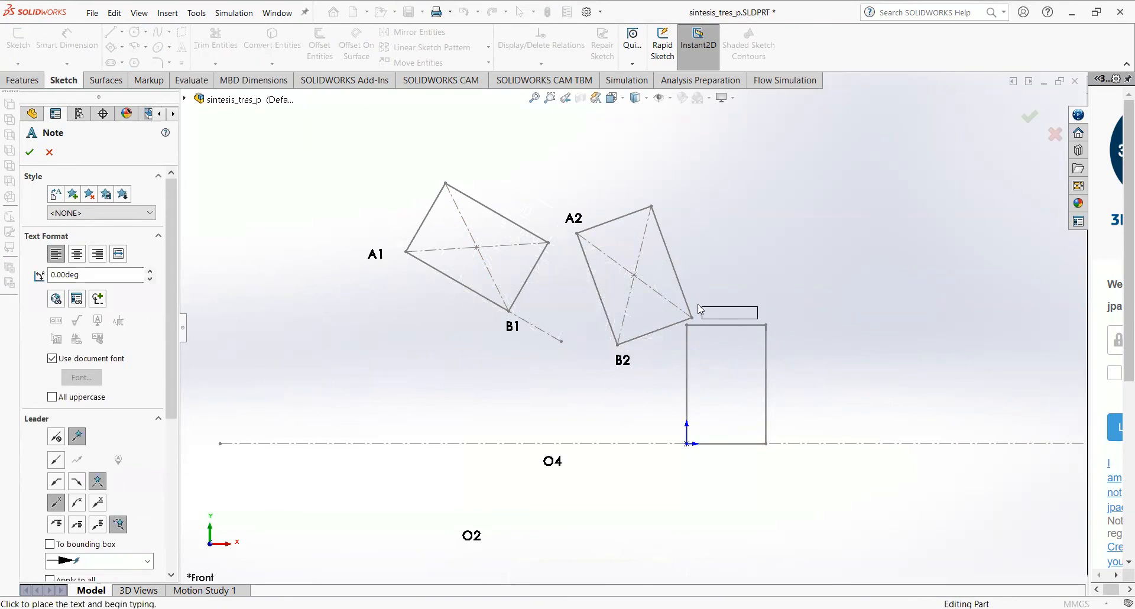
left_click(696, 341)
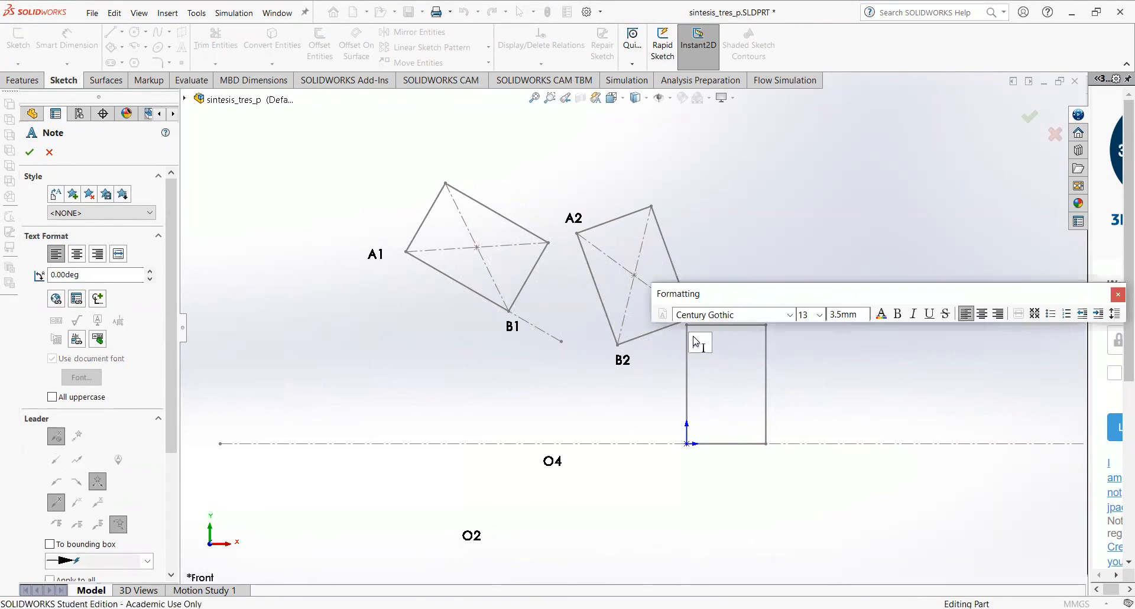
type("A3")
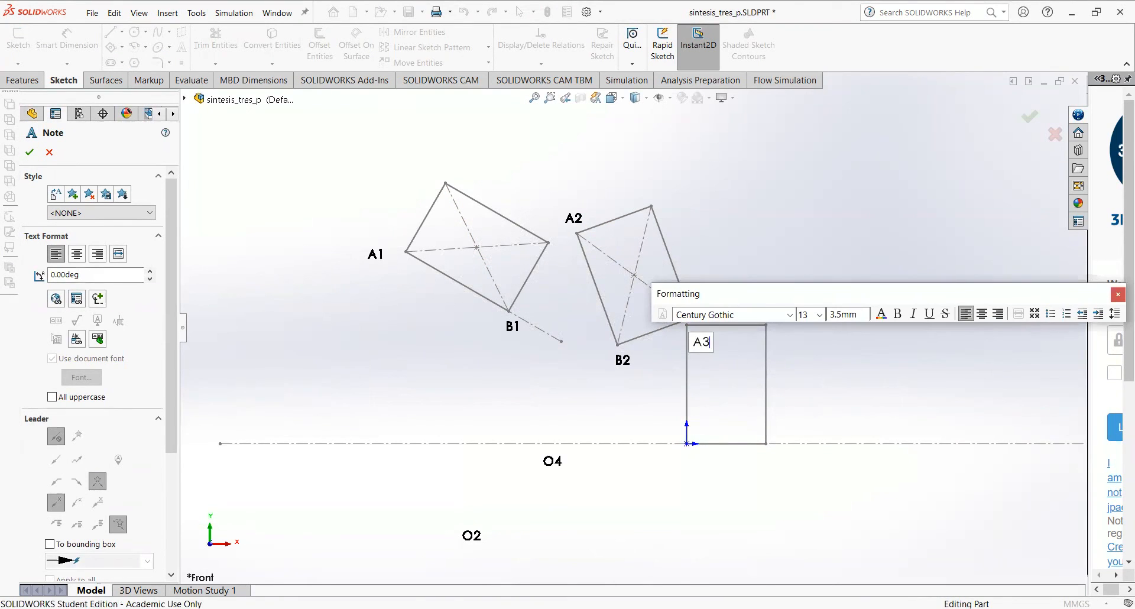
- Place a second note reading B3 just below the upright rectangle's lower-left corner and finish the note command
left_click(709, 471)
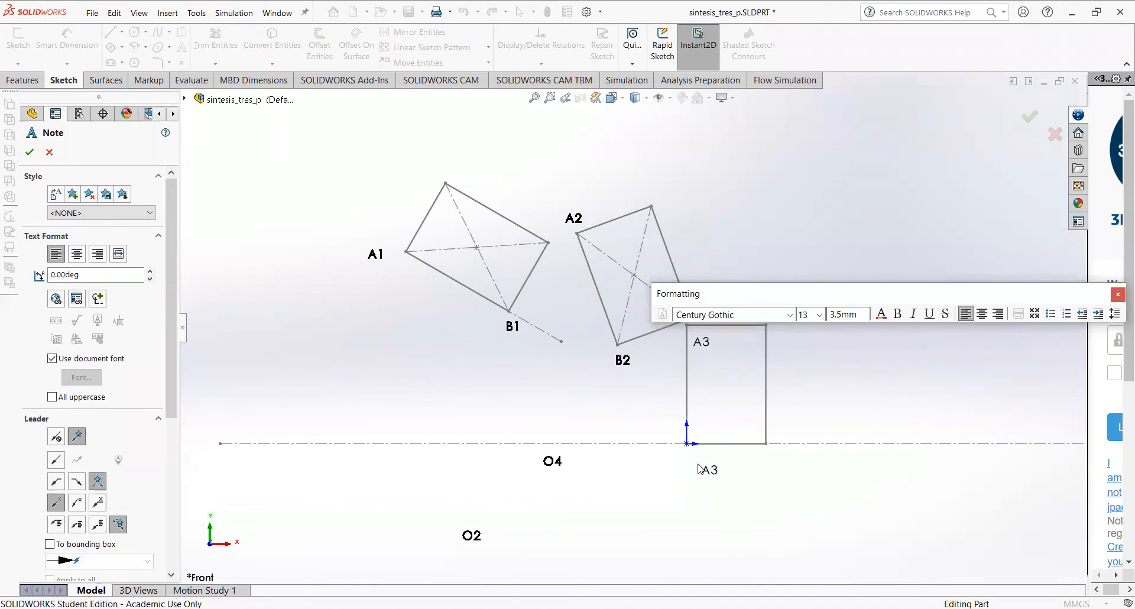
left_click(690, 461)
type("B3")
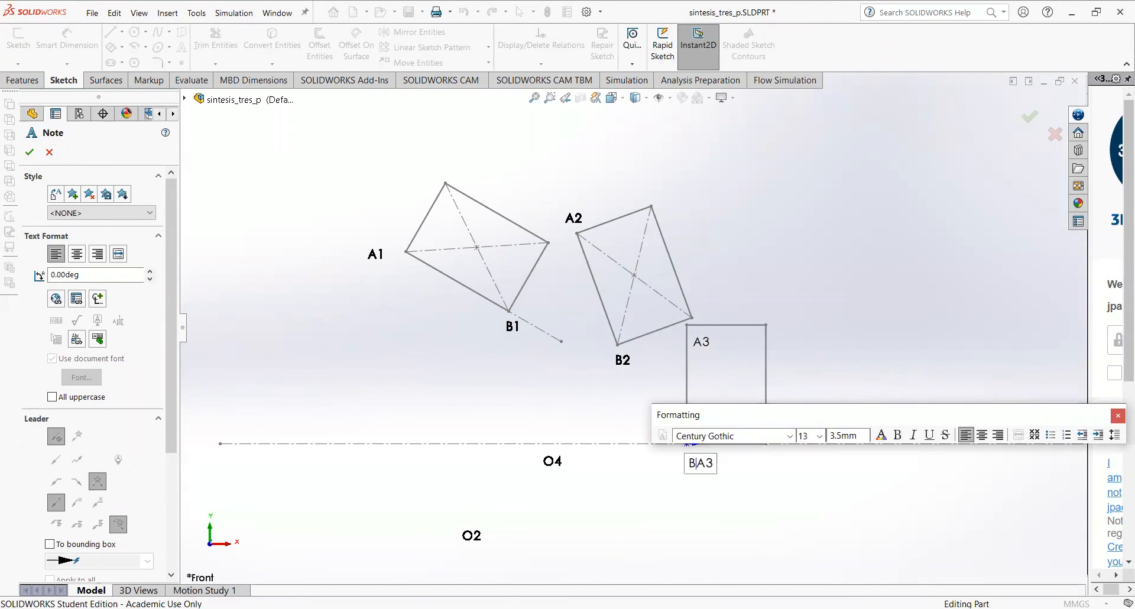
key("Delete")
key("Delete")
left_click(719, 483)
key("Escape")
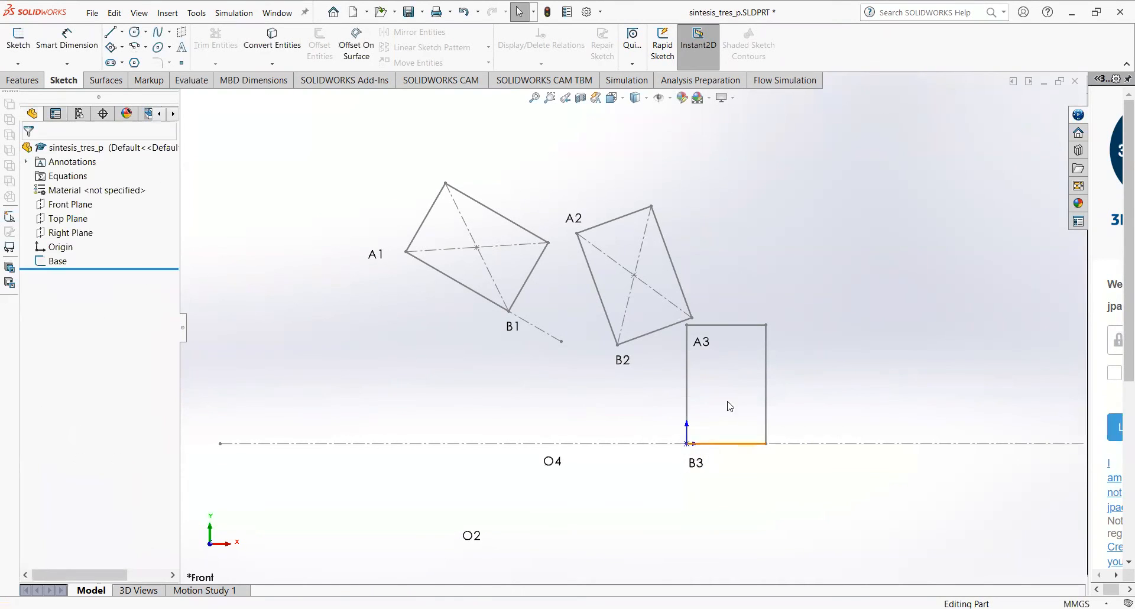
- Move the A3 note just above the upright rectangle's upper-left corner and the B3 note closer to the origin
left_click_drag(717, 349, 703, 329)
left_click(710, 321)
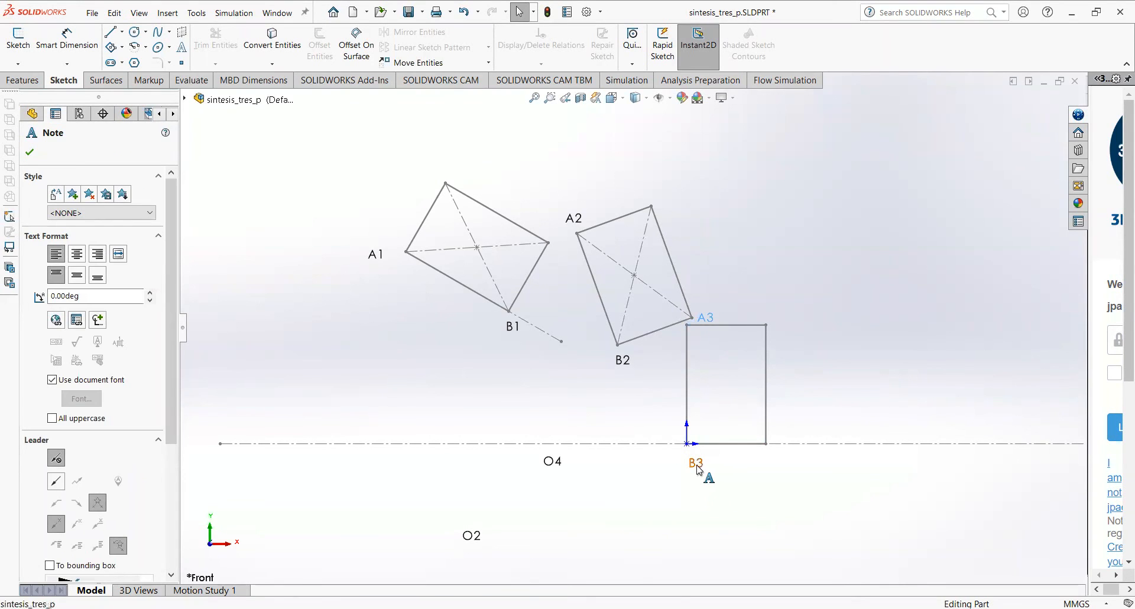
left_click(744, 495)
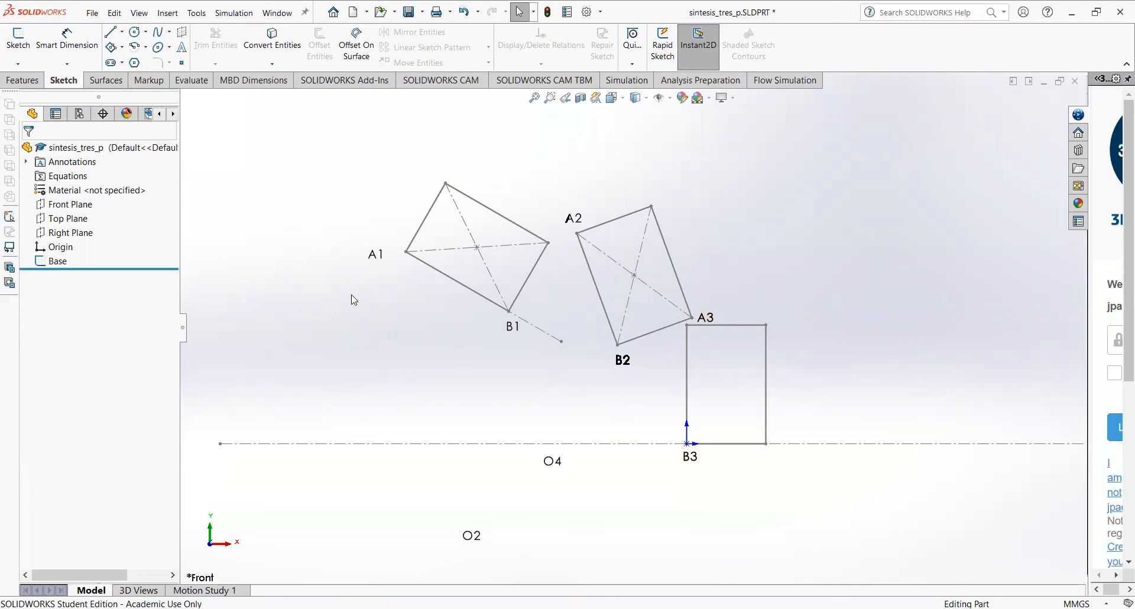
left_click(147, 31)
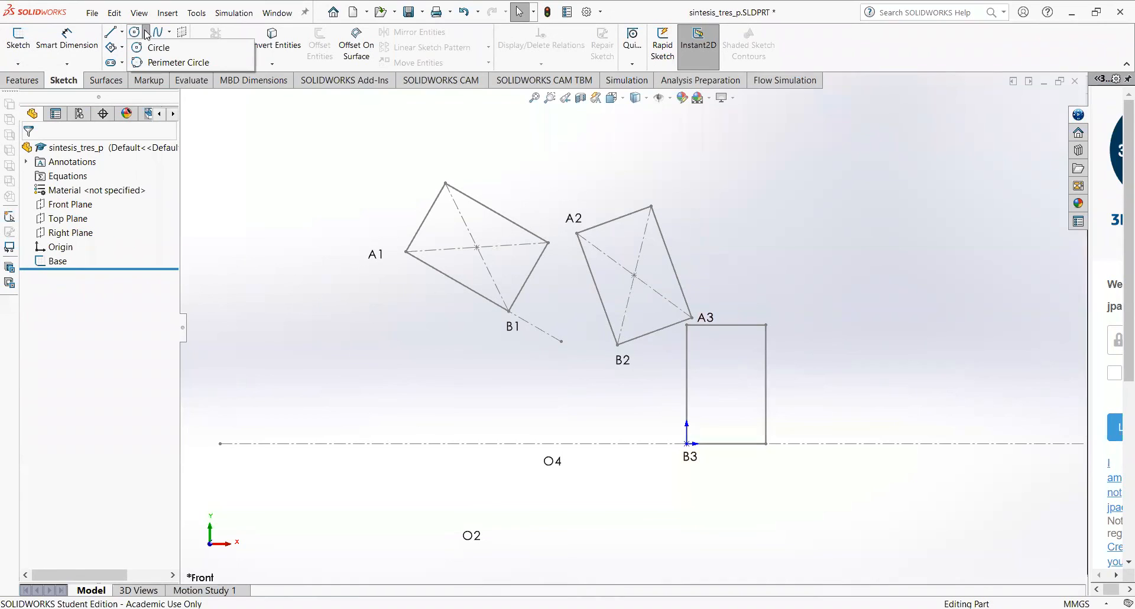
left_click(153, 62)
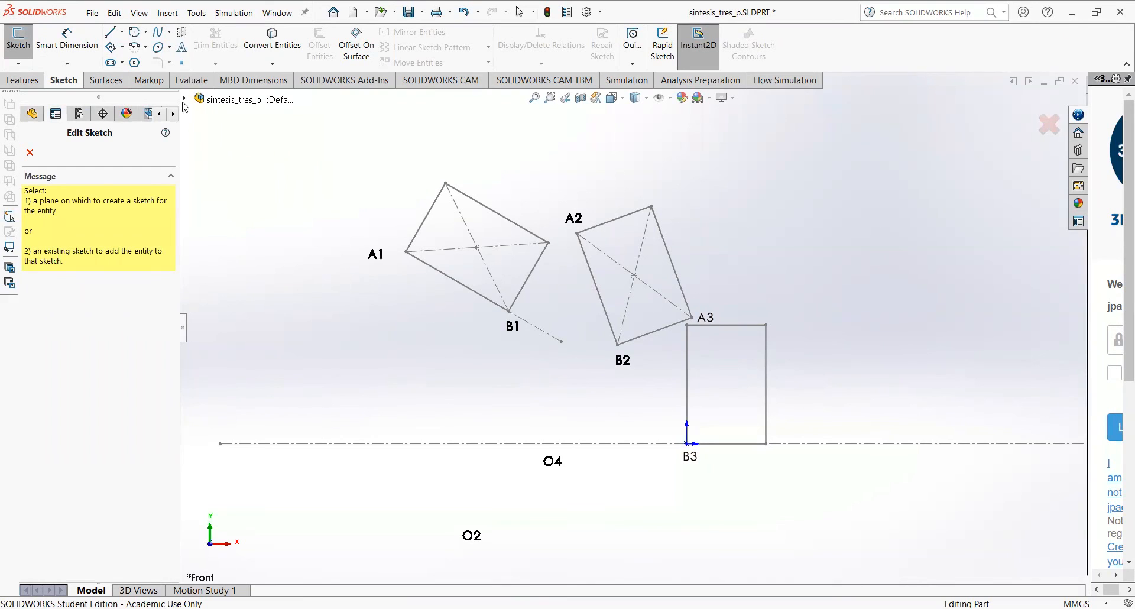
left_click(30, 152)
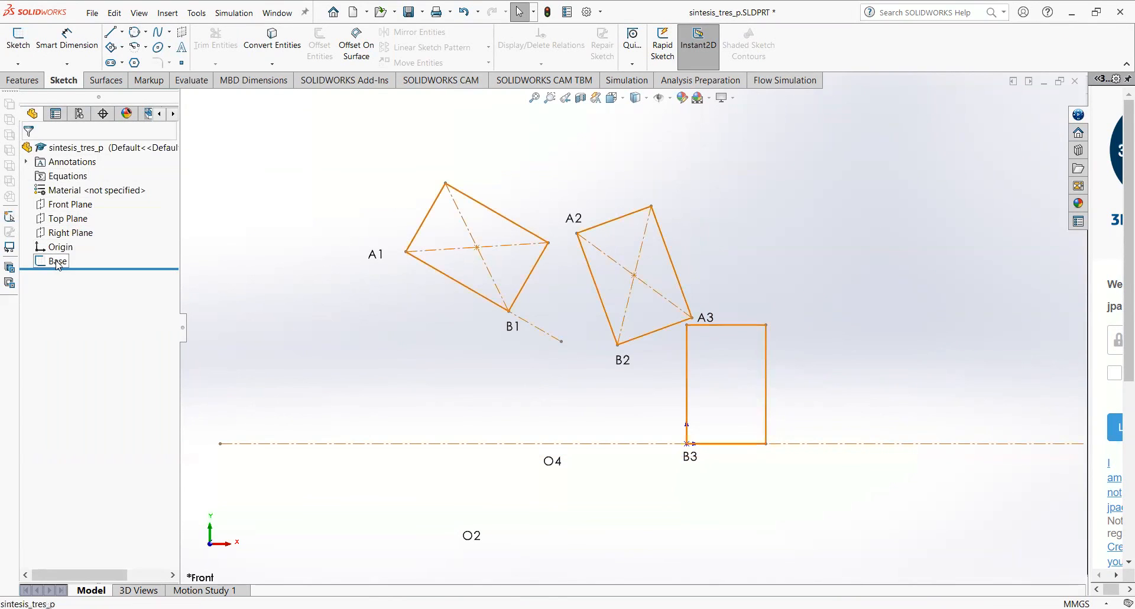
- Edit the Base sketch and draw a three-point perimeter circle through corners A1, A2 and A3
right_click(59, 262)
left_click(66, 228)
left_click(135, 32)
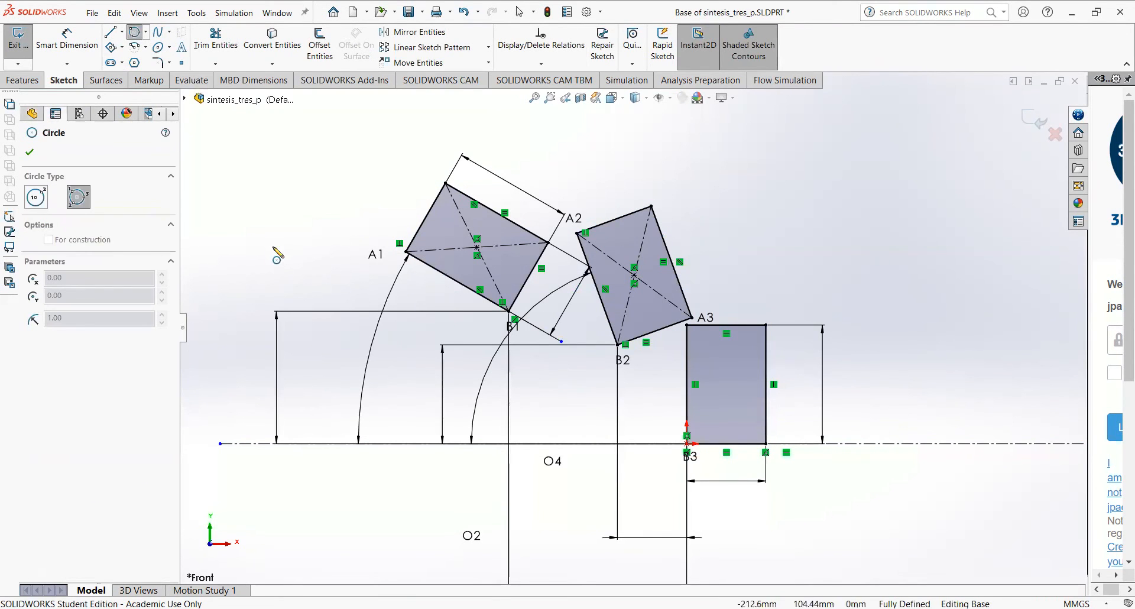
left_click(407, 253)
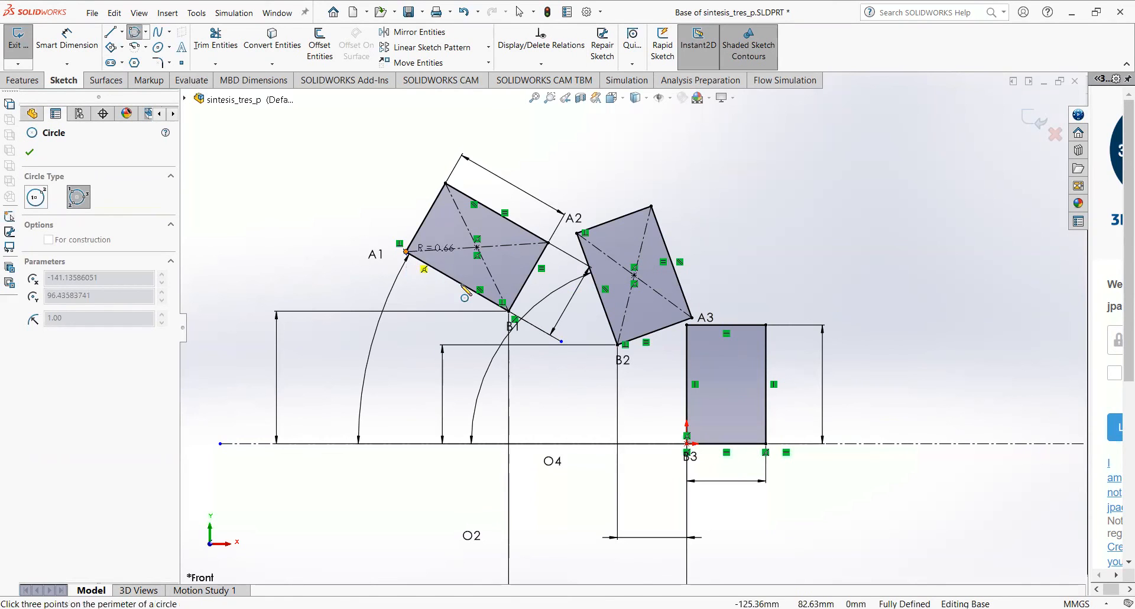
left_click(578, 233)
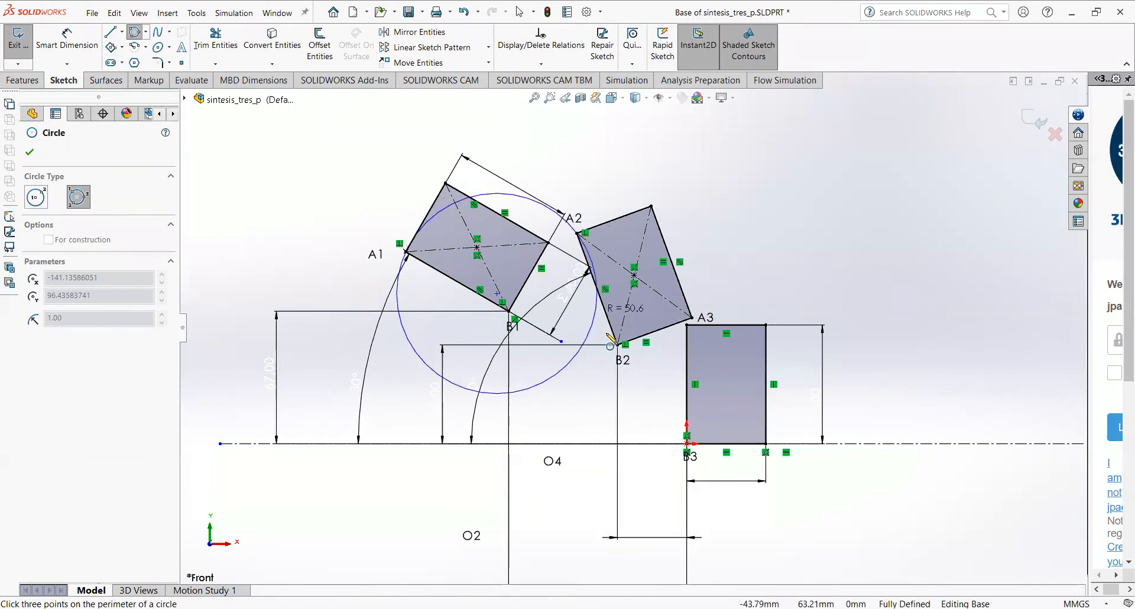
left_click(687, 325)
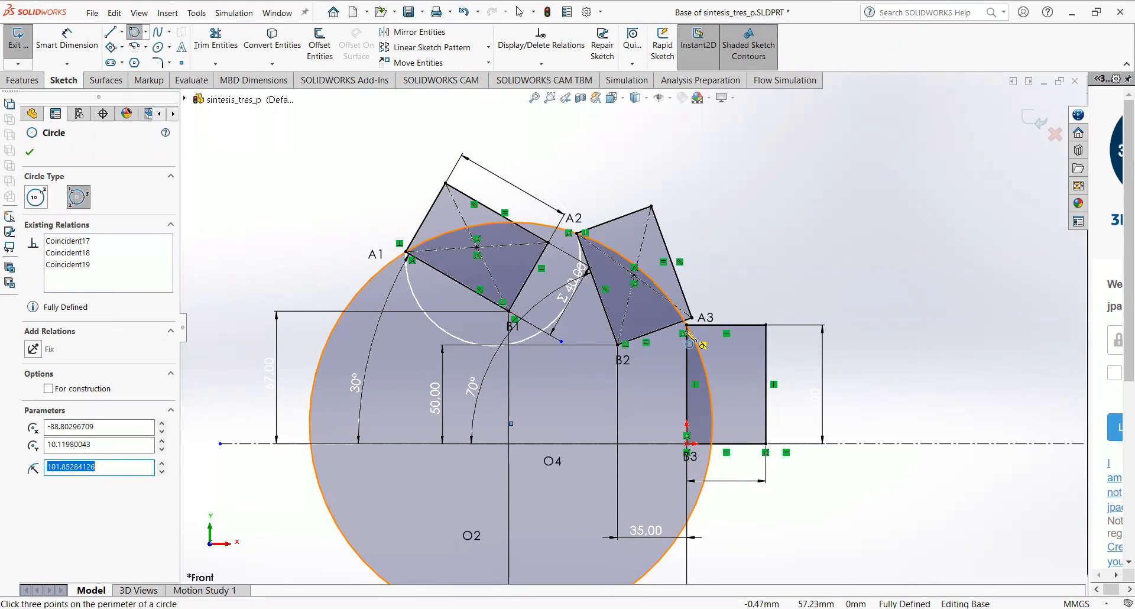
key("Escape")
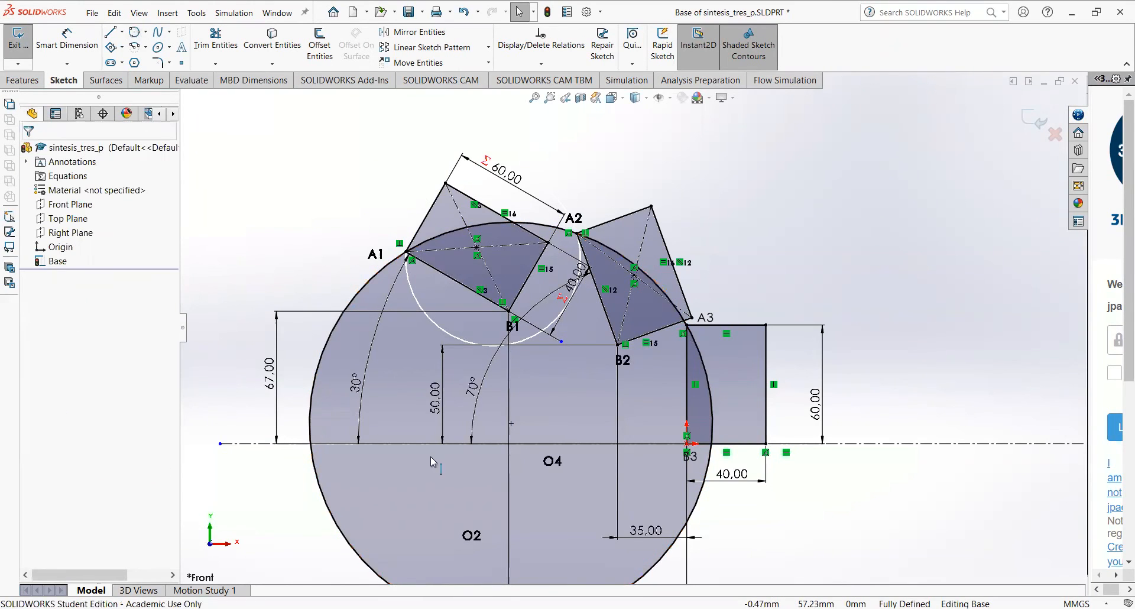
- Delete the circle through A1, A2 and A3 and exit the Base sketch
left_click(315, 472)
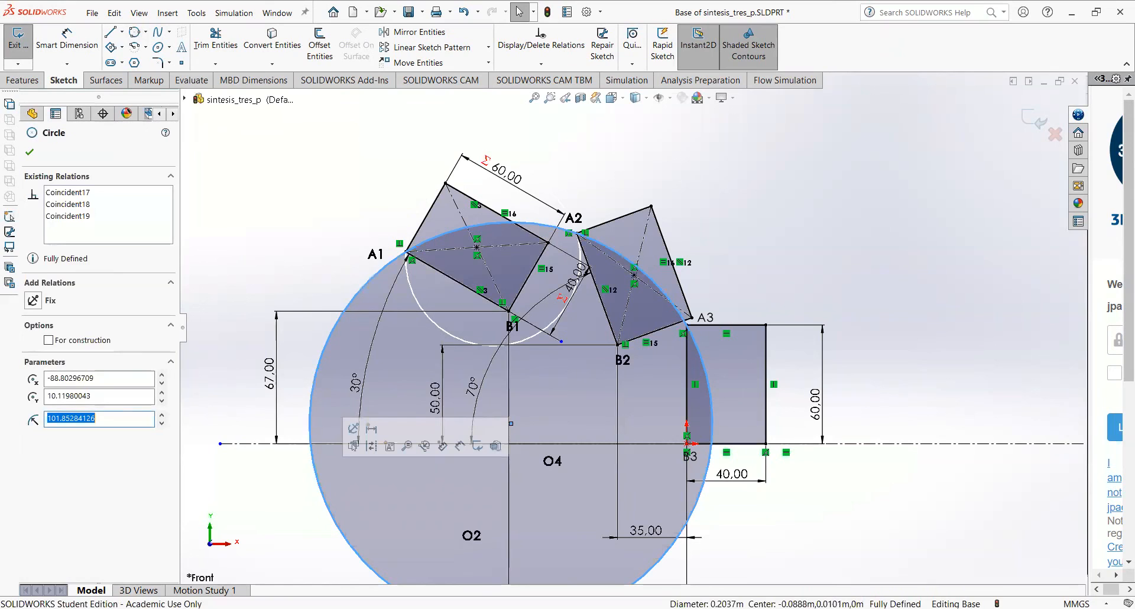
key("Delete")
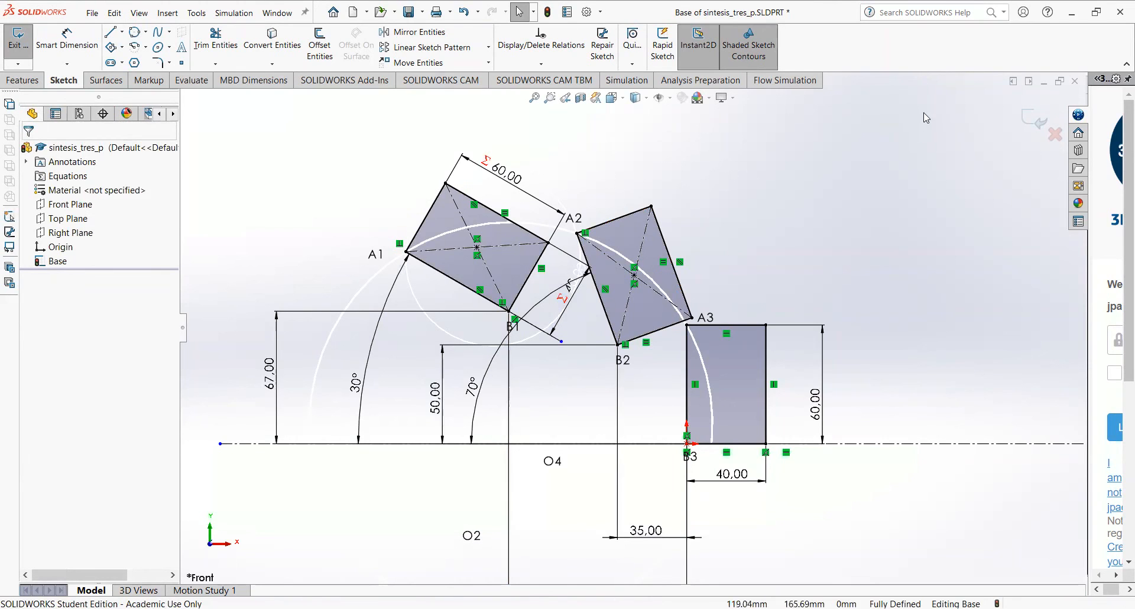
left_click(1029, 128)
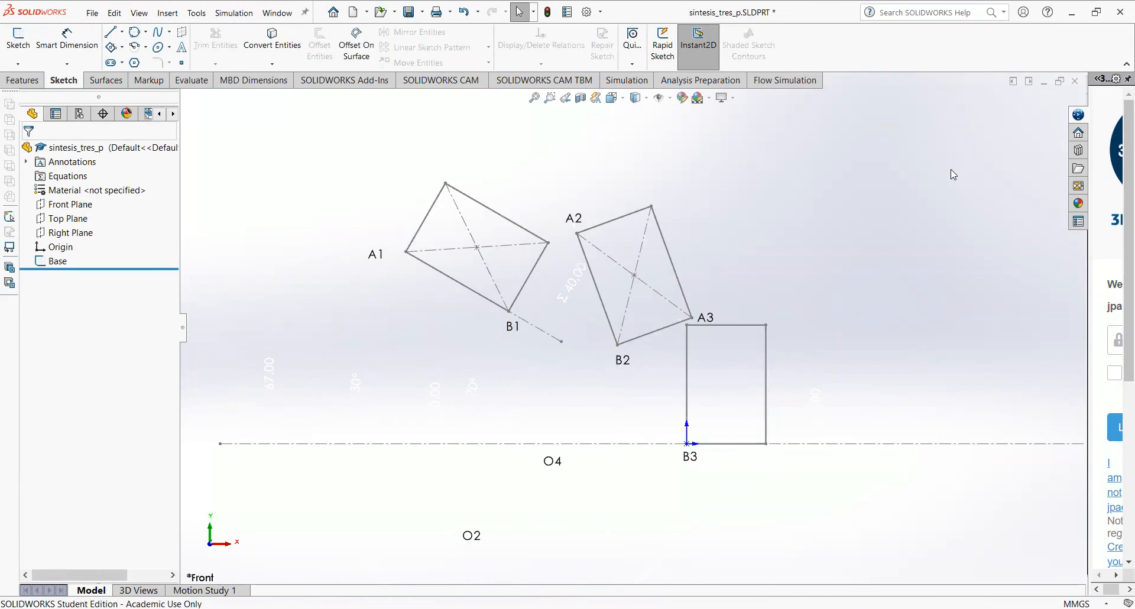
- Start a new sketch on the Front Plane and draw centerlines from A1 to A2 and from A2 to A3
left_click(9, 43)
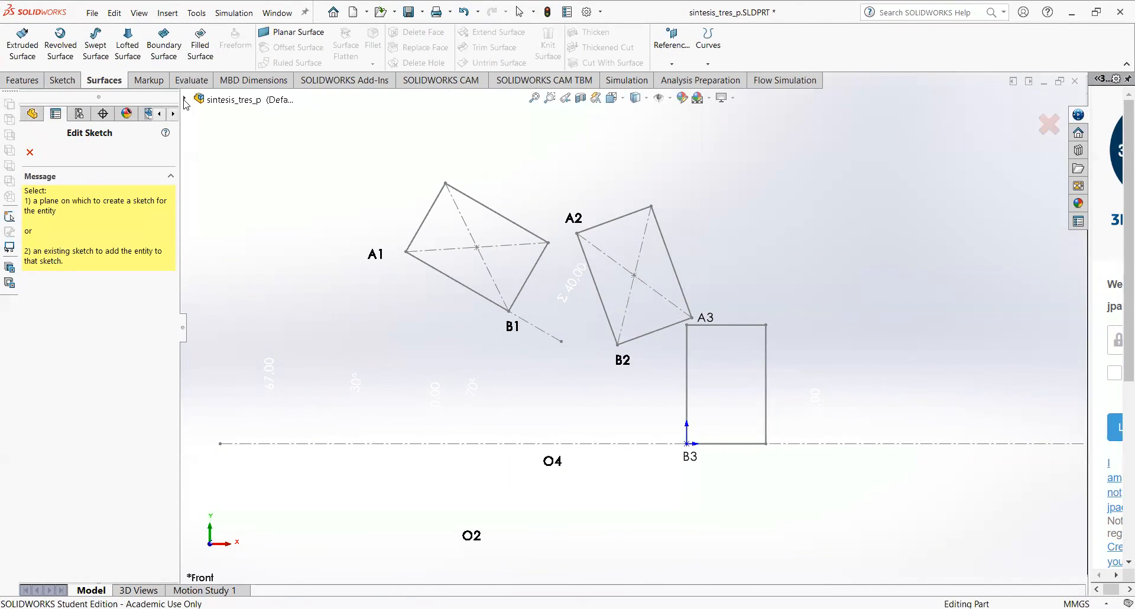
left_click(184, 99)
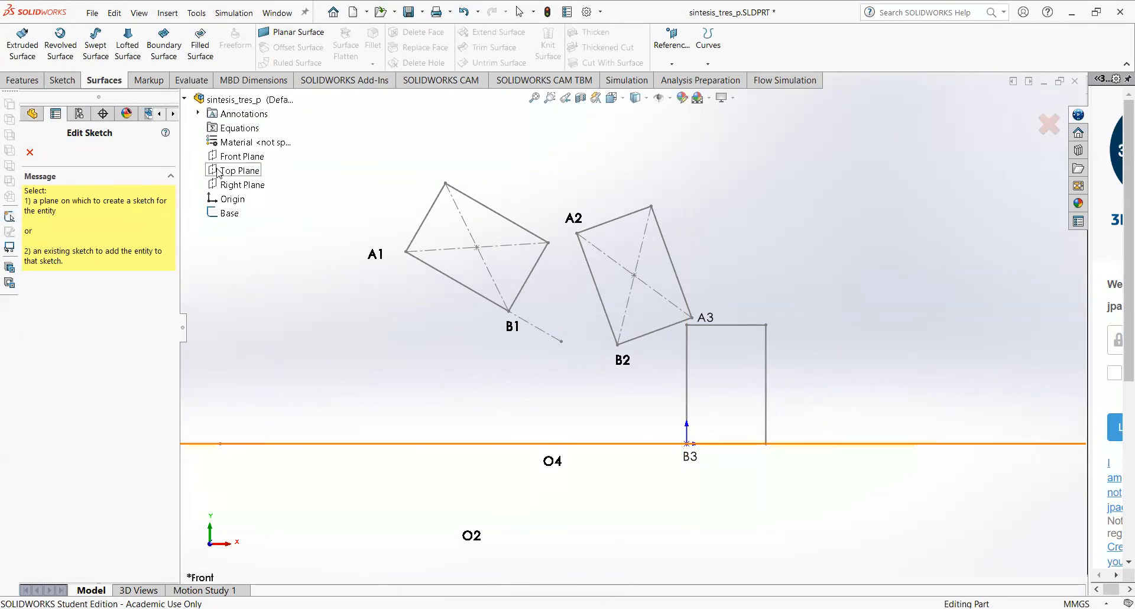
left_click(235, 157)
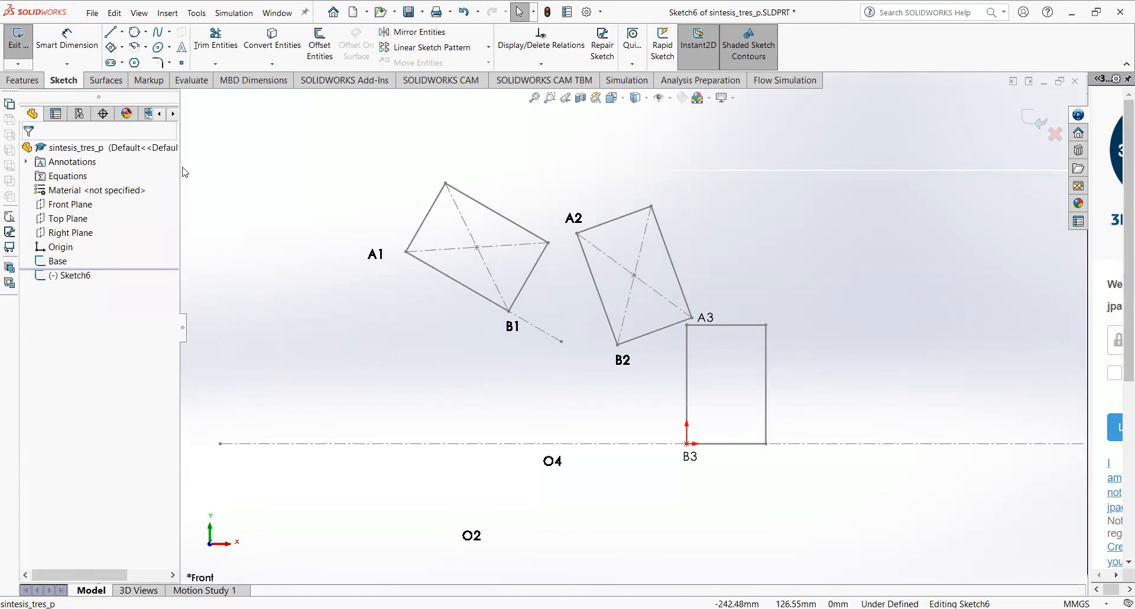
left_click(122, 31)
left_click(140, 63)
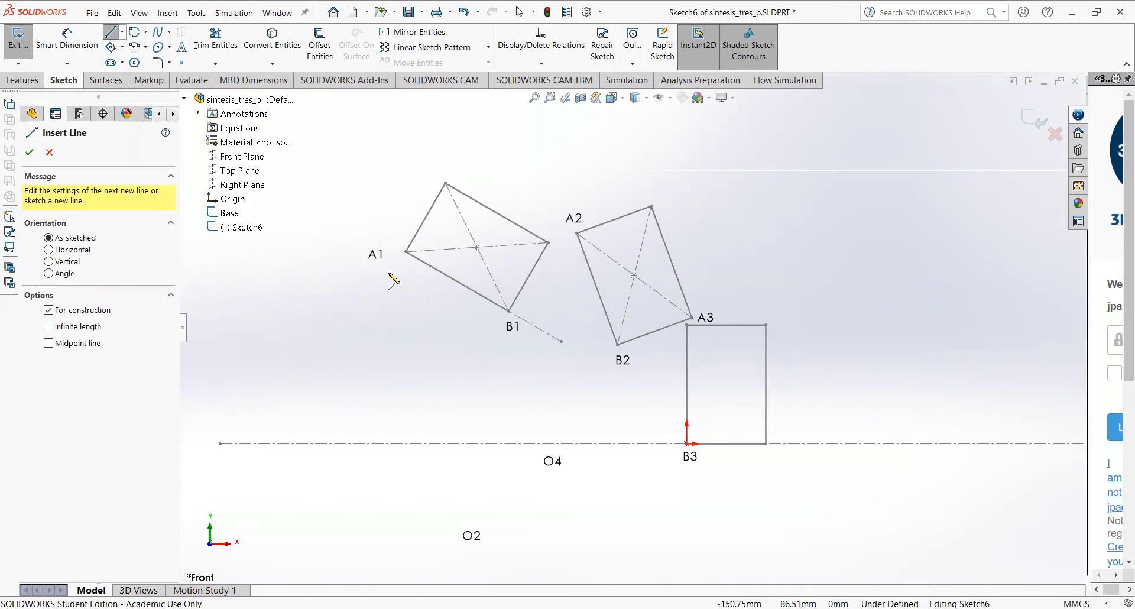
left_click(406, 253)
scroll(408, 286, "down", 1)
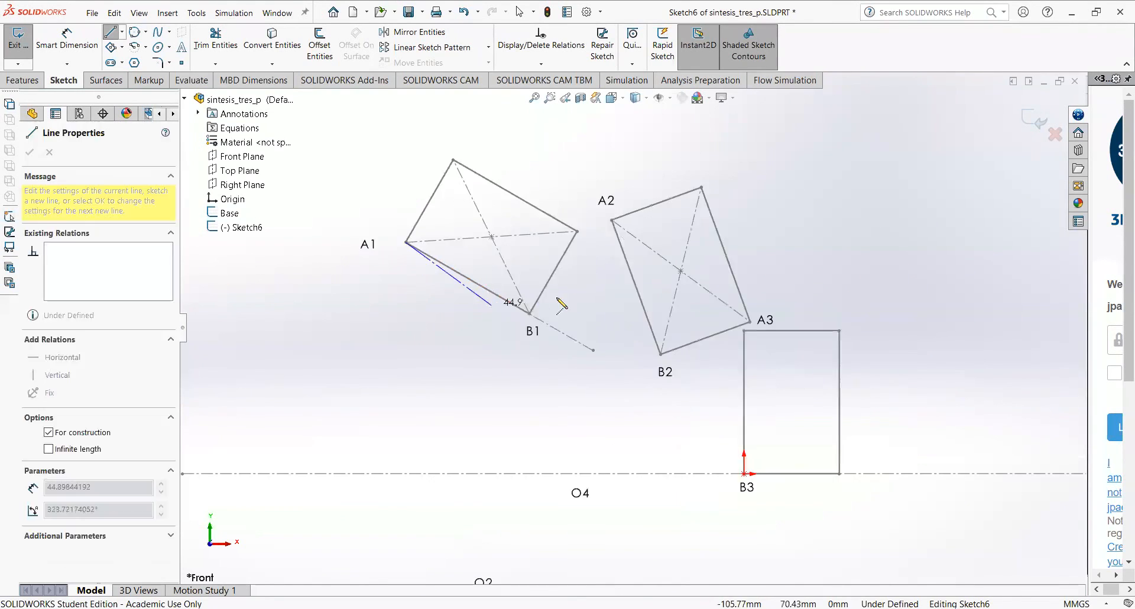
left_click(612, 221)
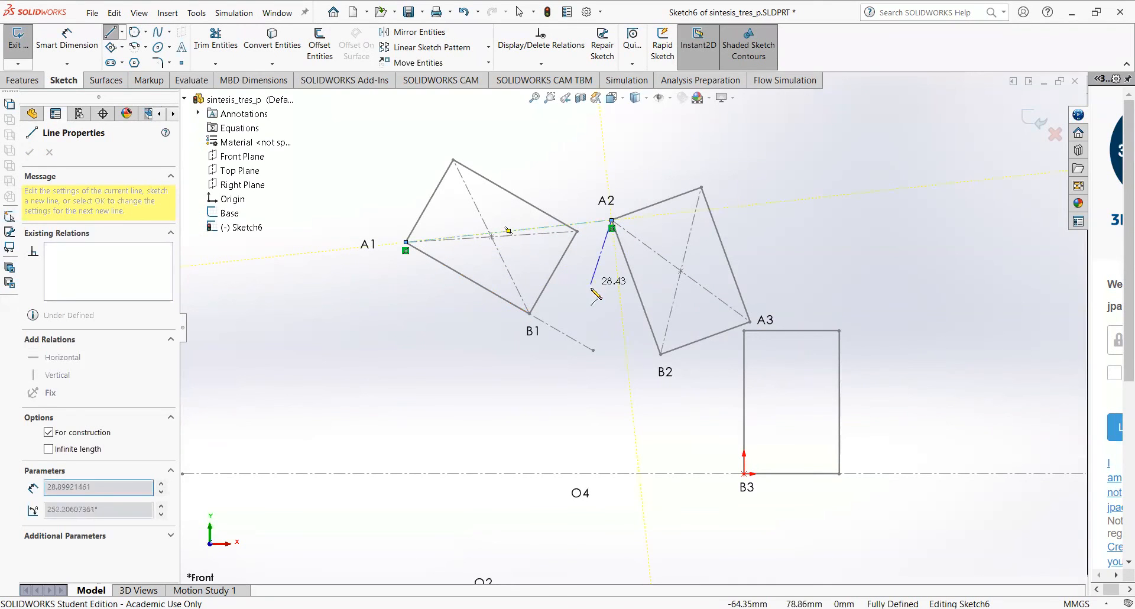
left_click(744, 331)
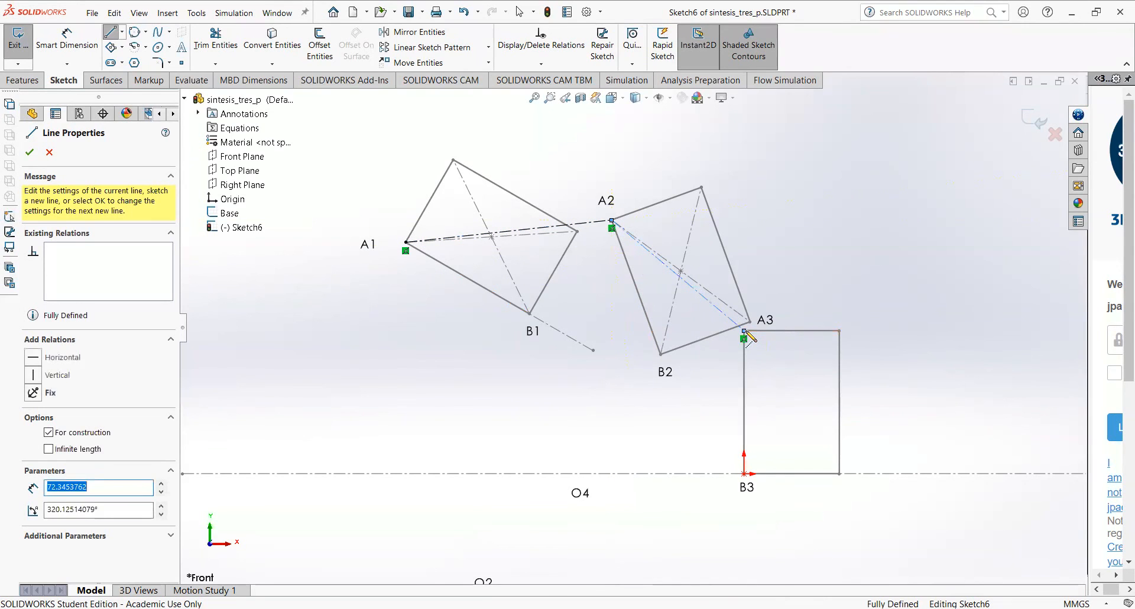
key("Escape")
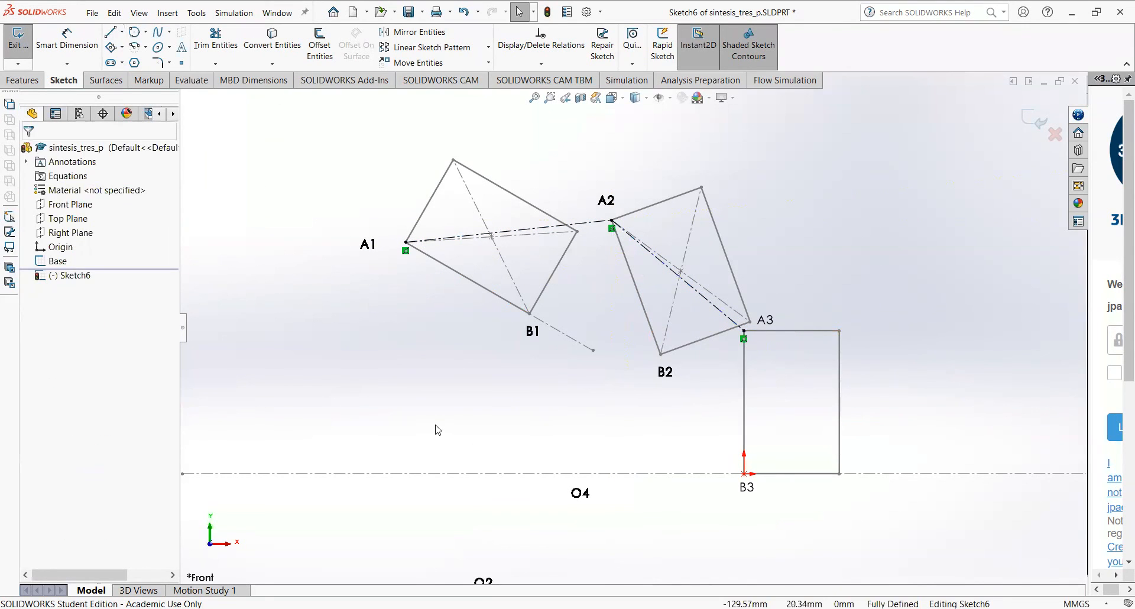
- Draw a perpendicular centerline about 70 mm long downward from the midpoint of the A1-A2 centerline
left_click(121, 32)
left_click(127, 63)
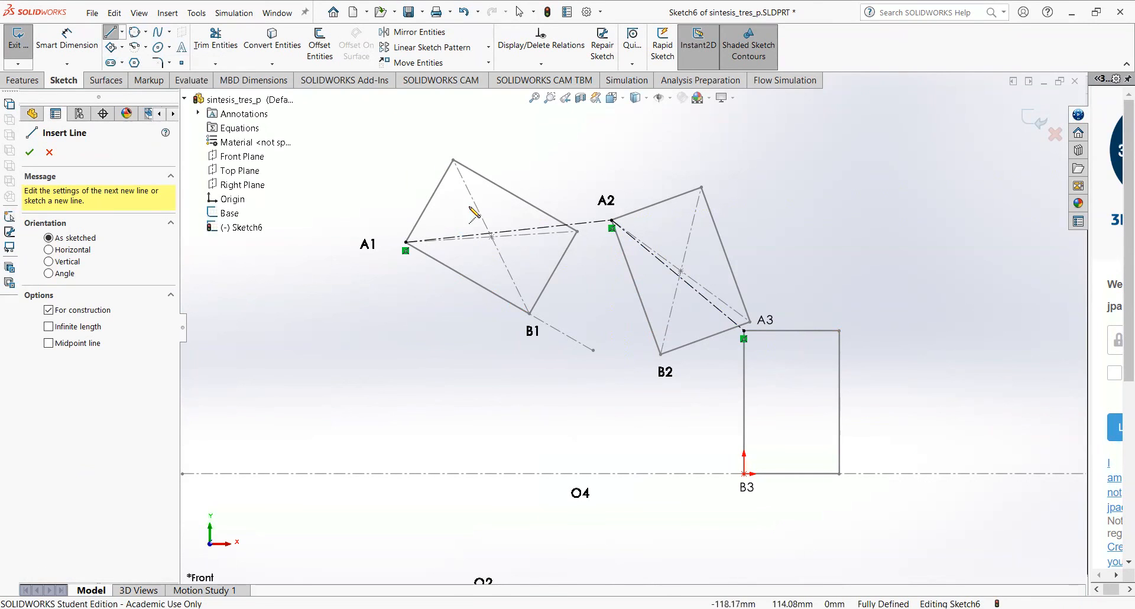
left_click(508, 231)
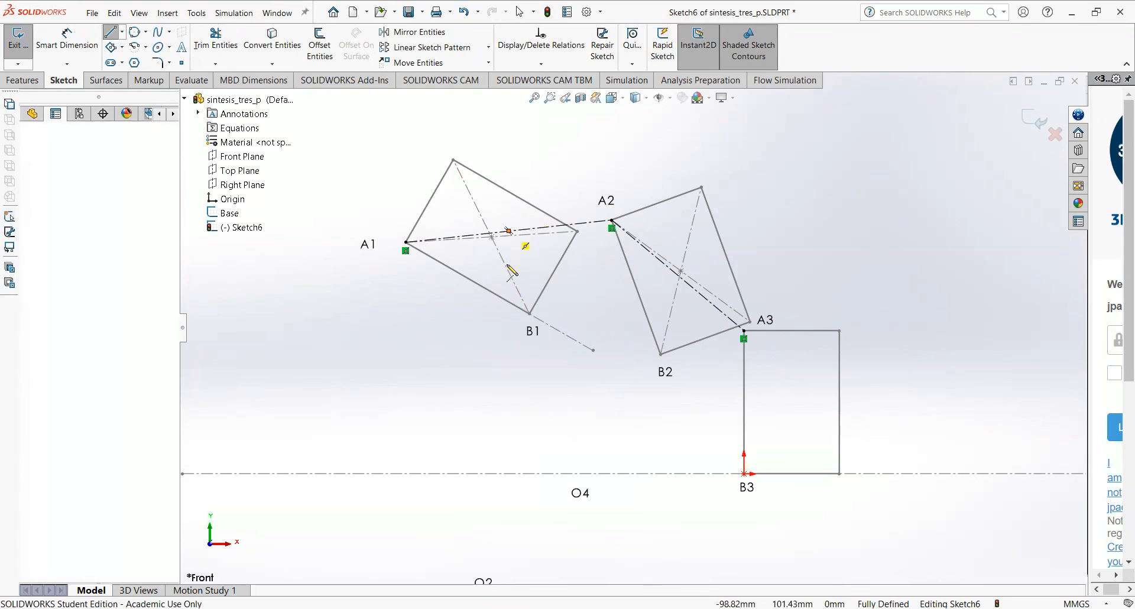
left_click(526, 396)
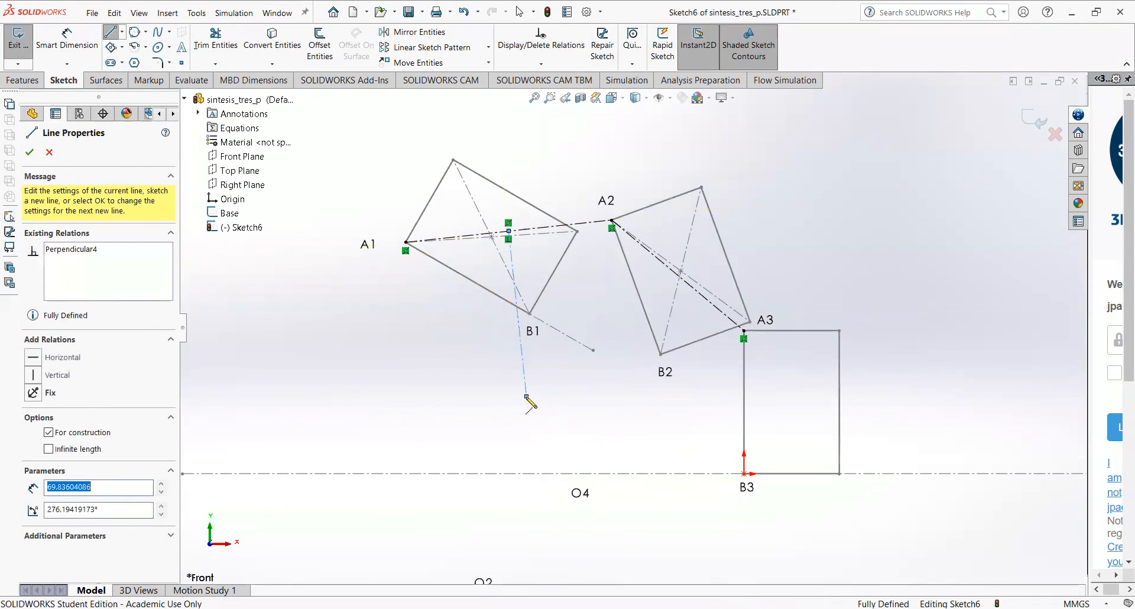
key("Escape")
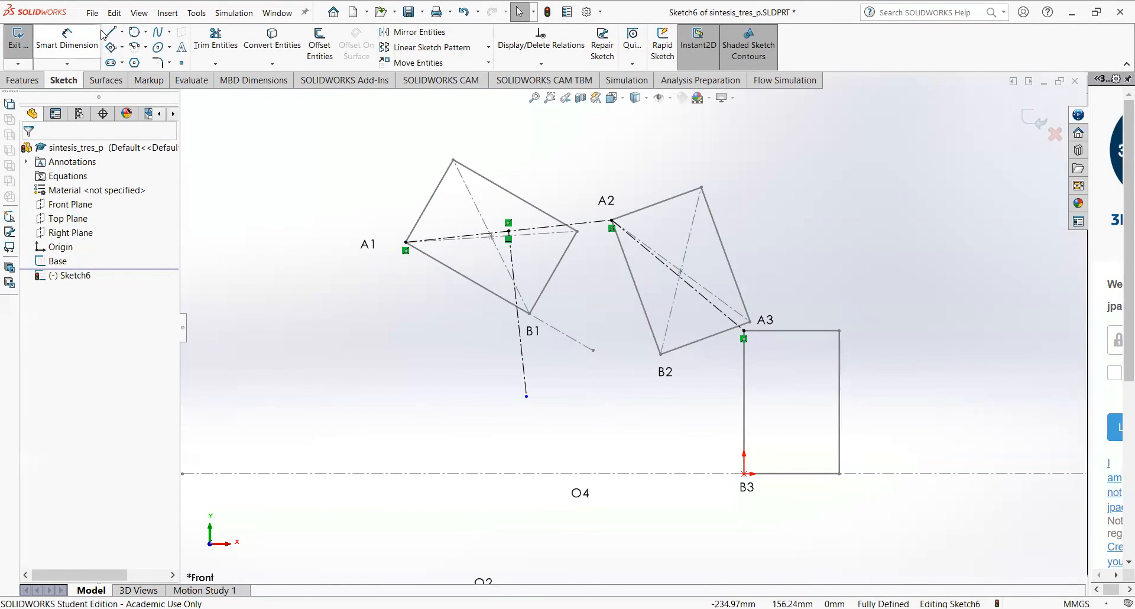
- Draw a perpendicular centerline about 63 mm long from the midpoint of the A2-A3 centerline toward the lower left
left_click(122, 32)
left_click(137, 59)
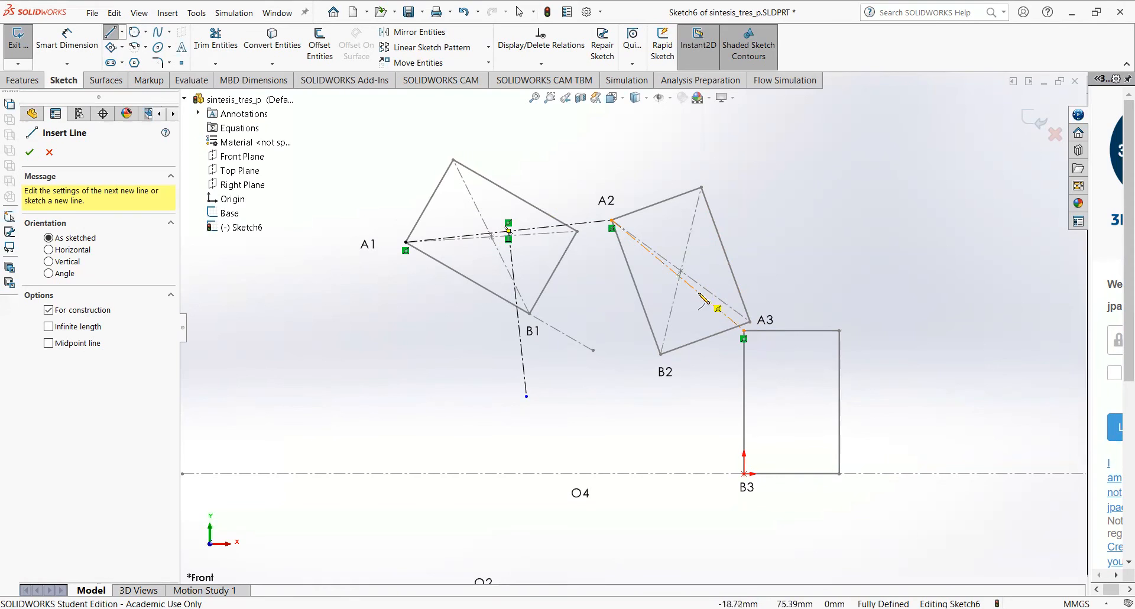
left_click(679, 276)
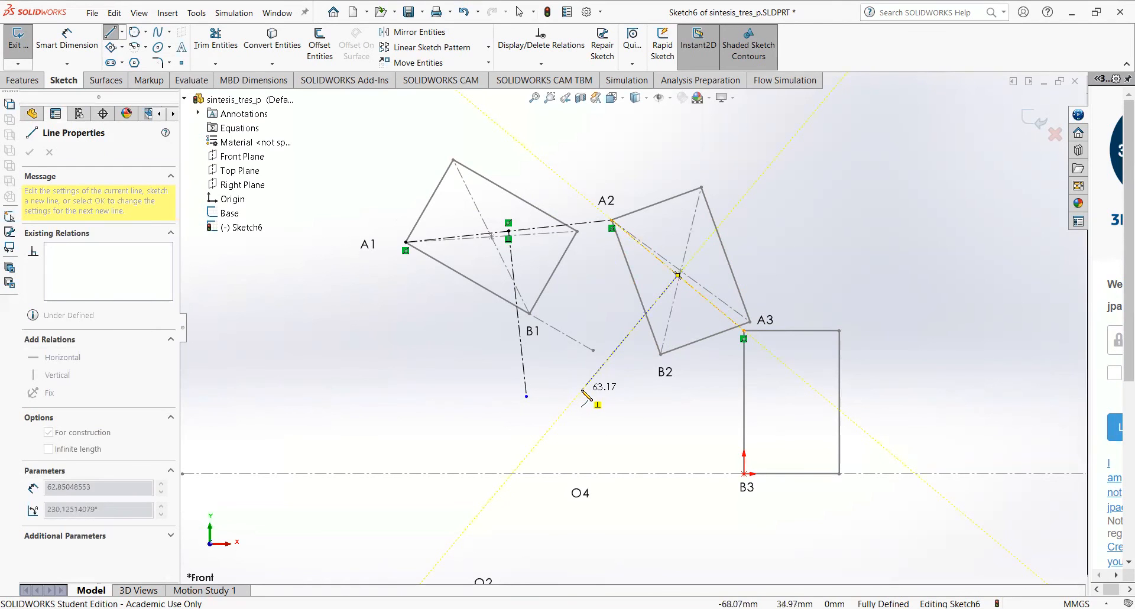
left_click(584, 389)
key("Escape")
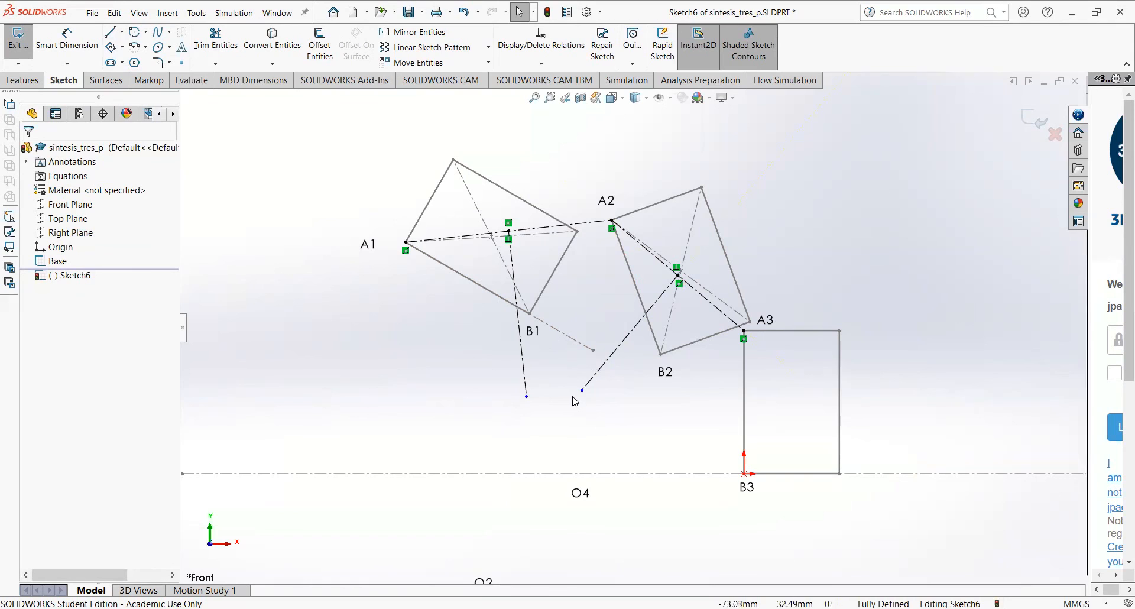
- Make the free endpoints of the two perpendicular bisectors coincident so they meet at a common point
left_click(527, 396)
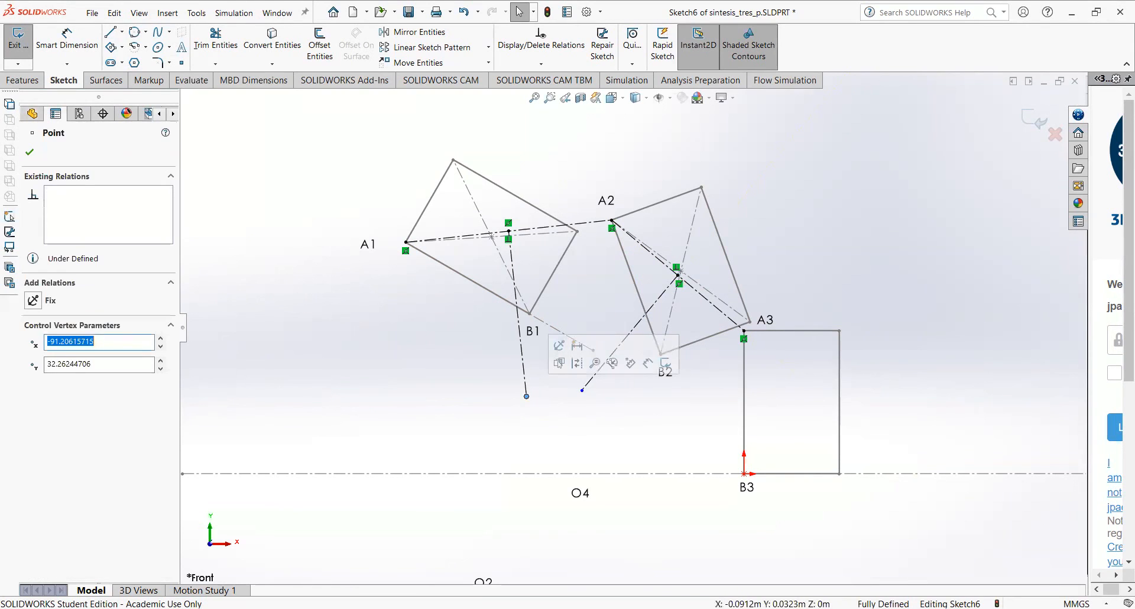
left_click(583, 391, "ctrl")
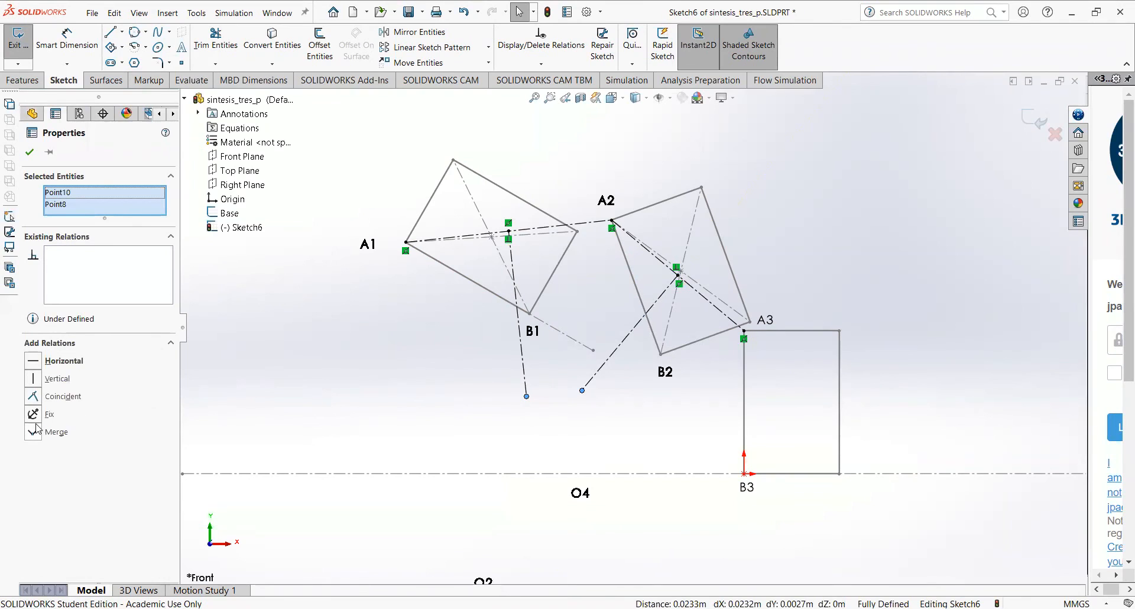
left_click(33, 397)
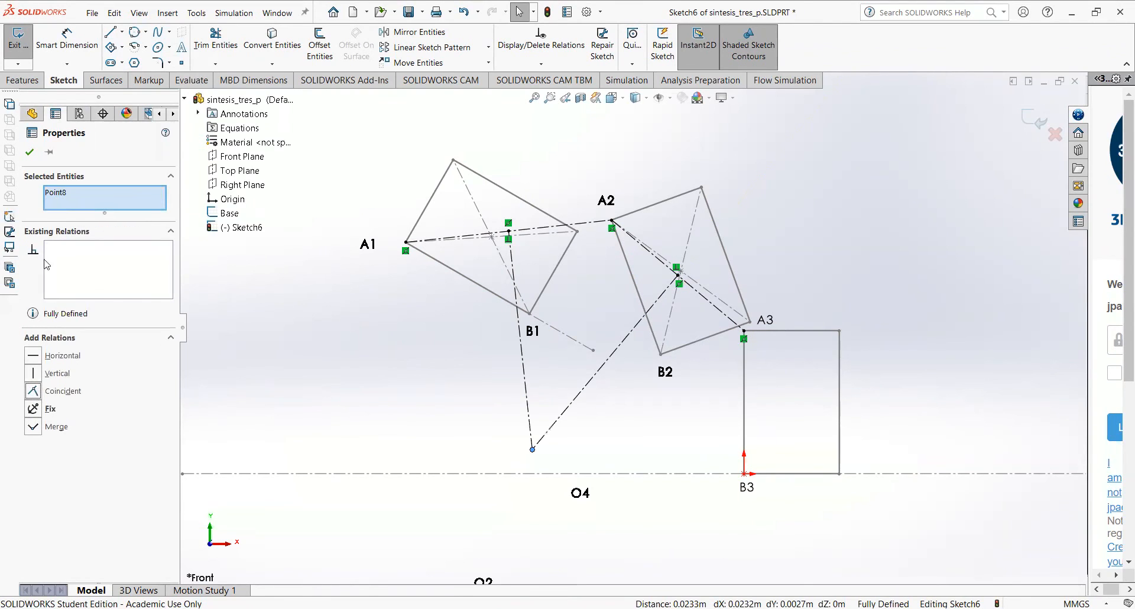
left_click(29, 153)
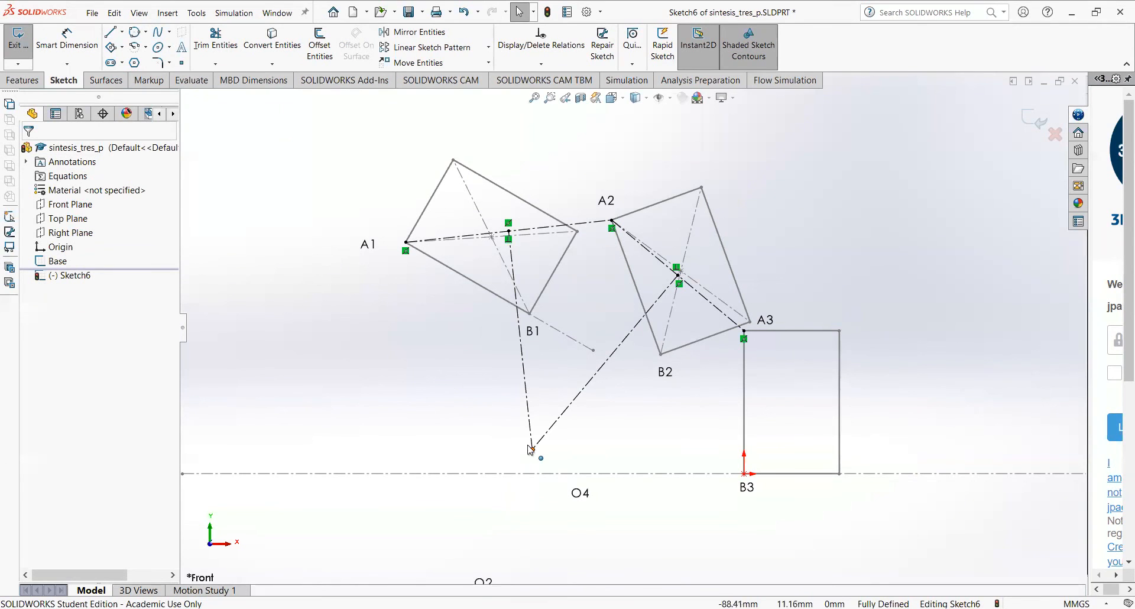
- Move the O4 note out of the way below the horizontal centerline and place the O2 note beside the bisectors' intersection
left_click_drag(583, 495, 720, 571)
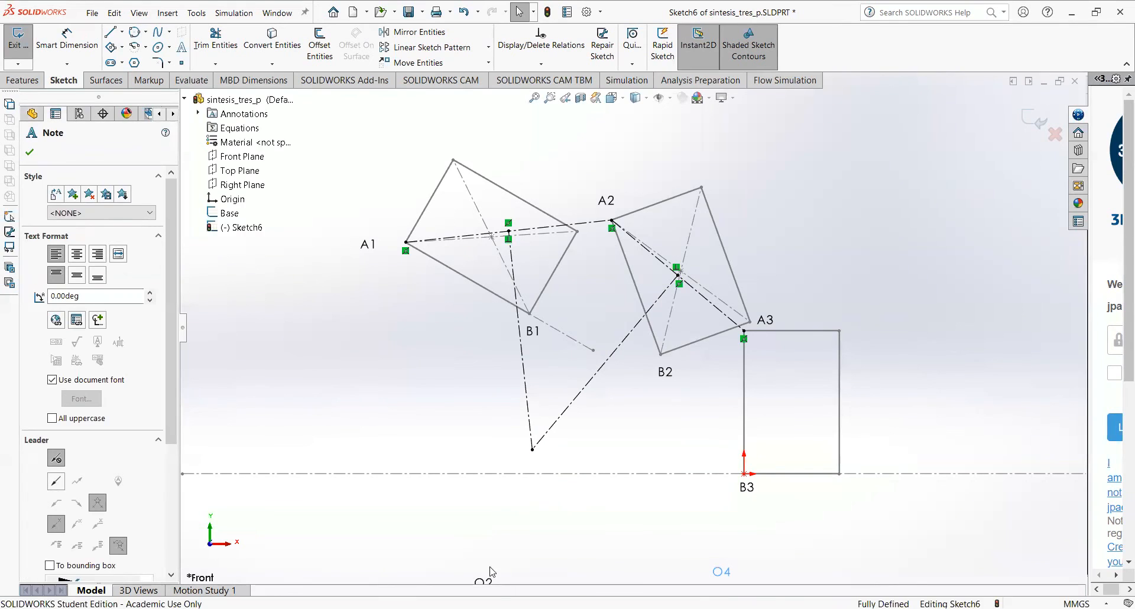
left_click_drag(491, 582, 512, 446)
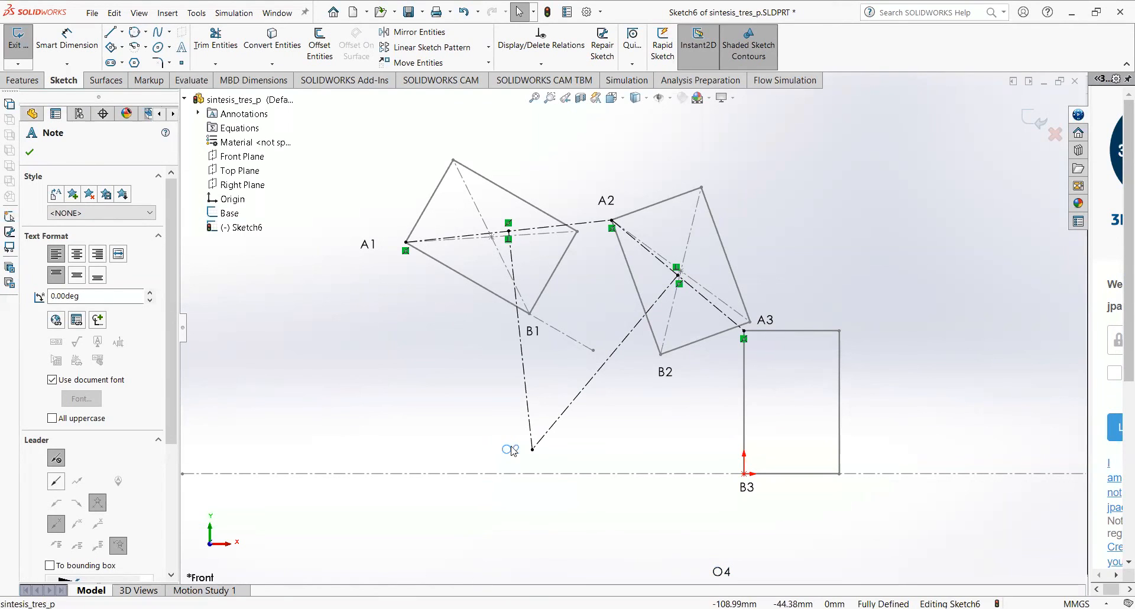
left_click(524, 513)
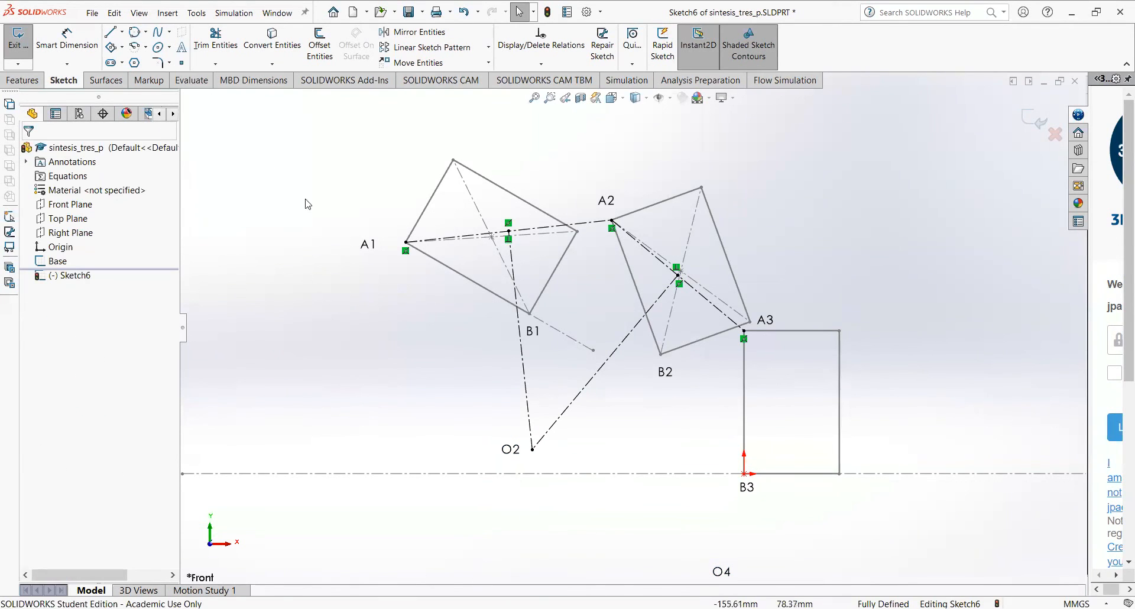
- Draw a circle centered on the bisector intersection O2 passing through A1, and convert it to construction geometry
left_click(145, 33)
left_click(145, 47)
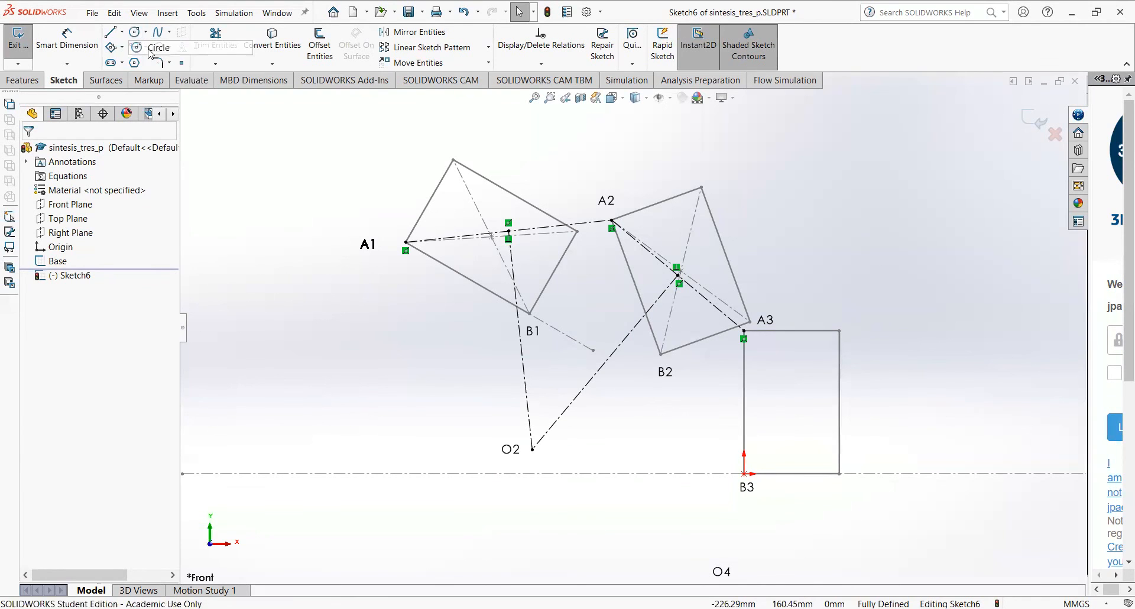
left_click(533, 449)
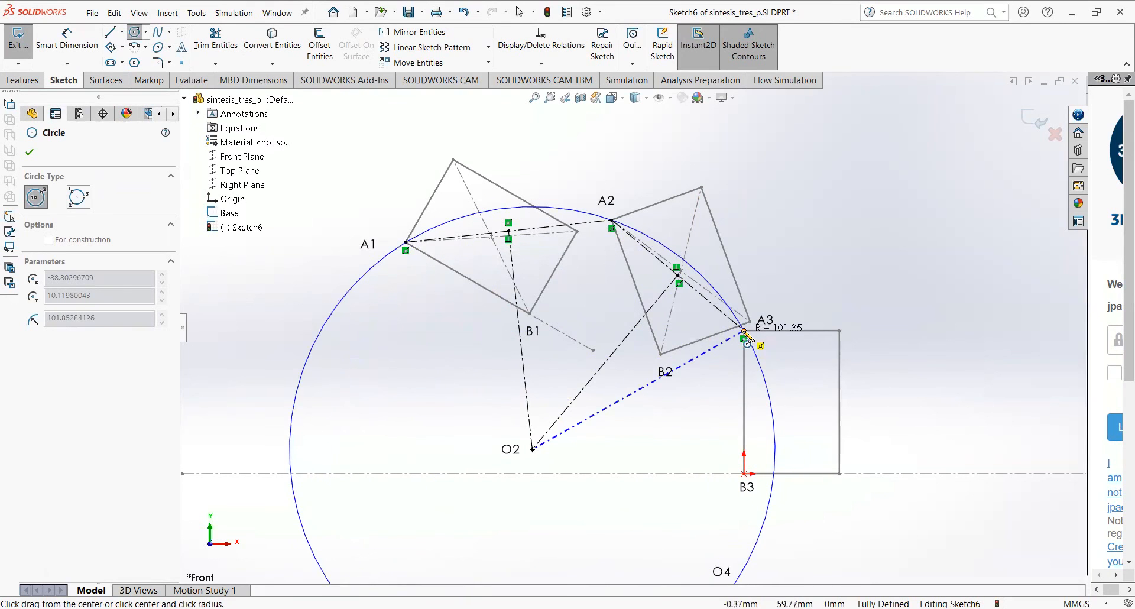
left_click(407, 243)
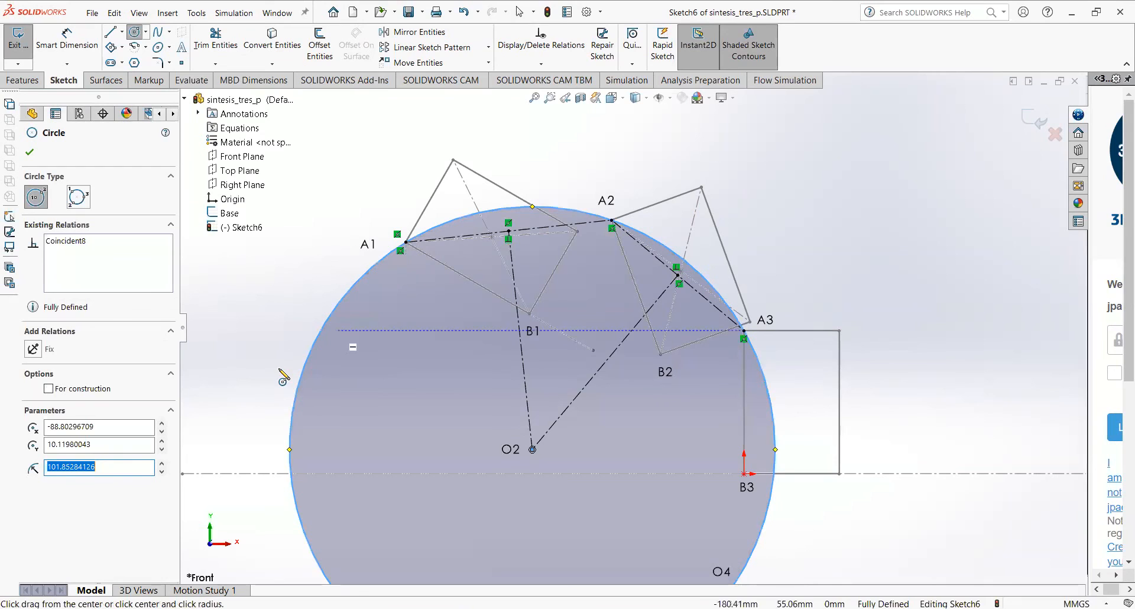
key("Escape")
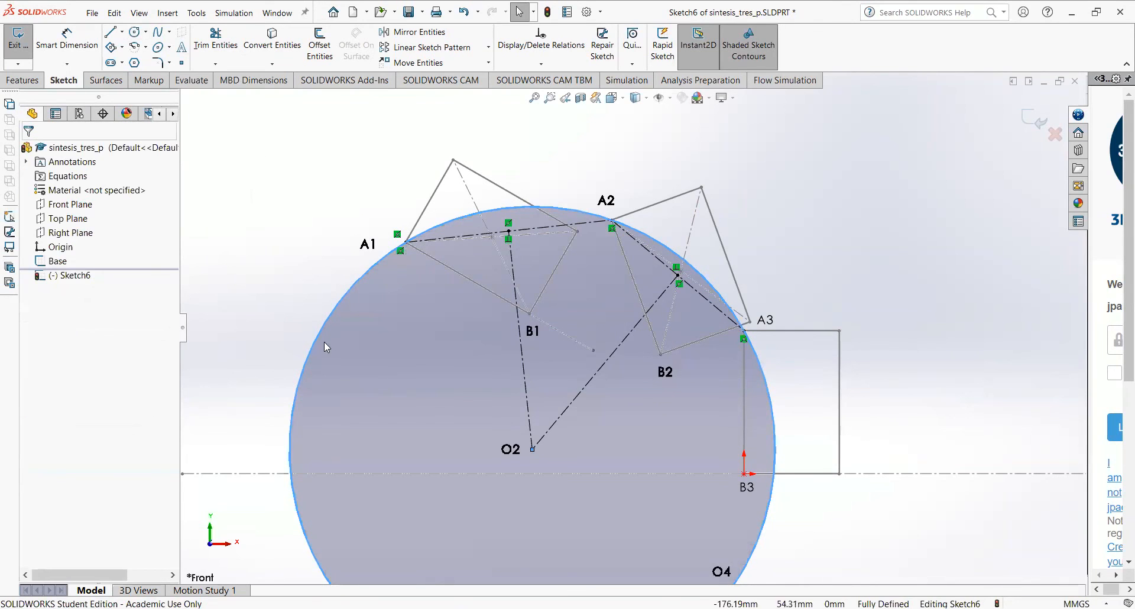
left_click(332, 313)
key("Escape")
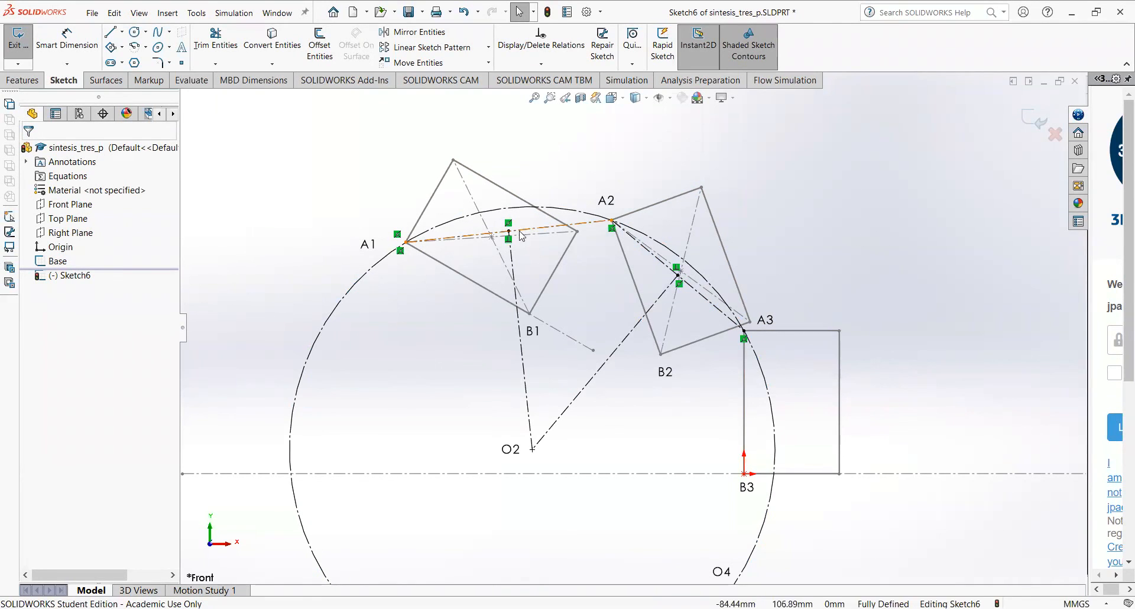
- Delete the construction circle centered on O2
left_click(329, 323)
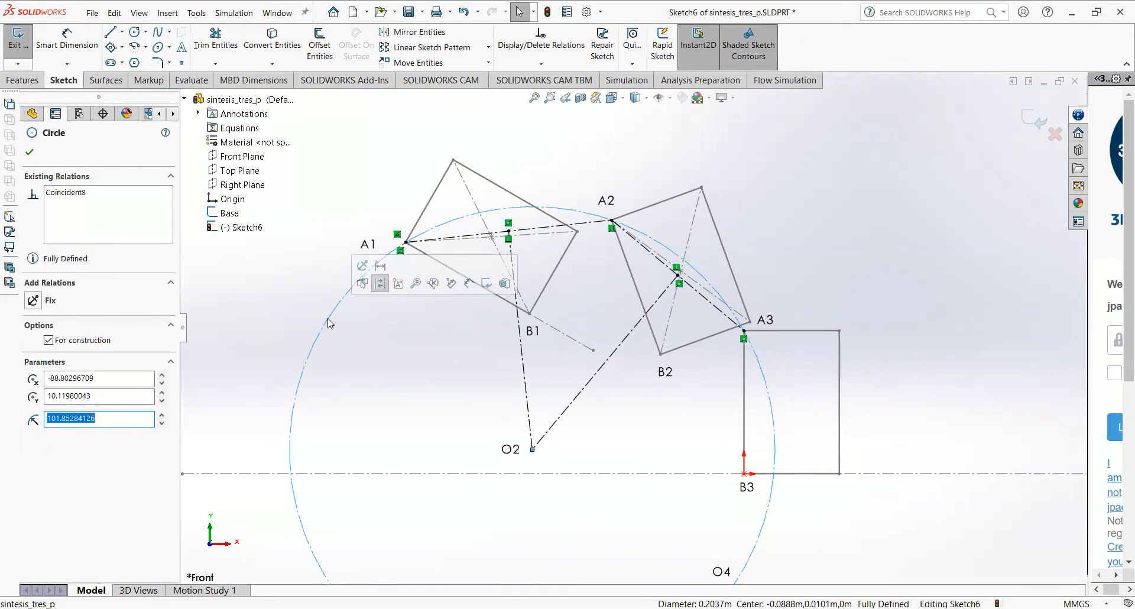
key("Delete")
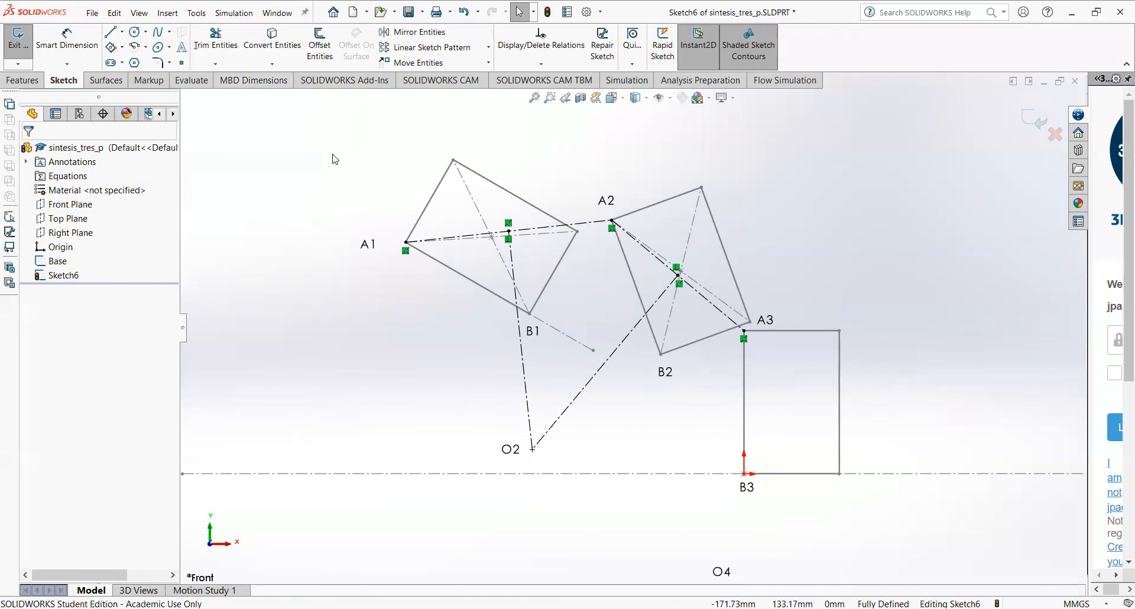
- Draw two connected centerlines from B1 to B2 and from B2 to B3
left_click(121, 32)
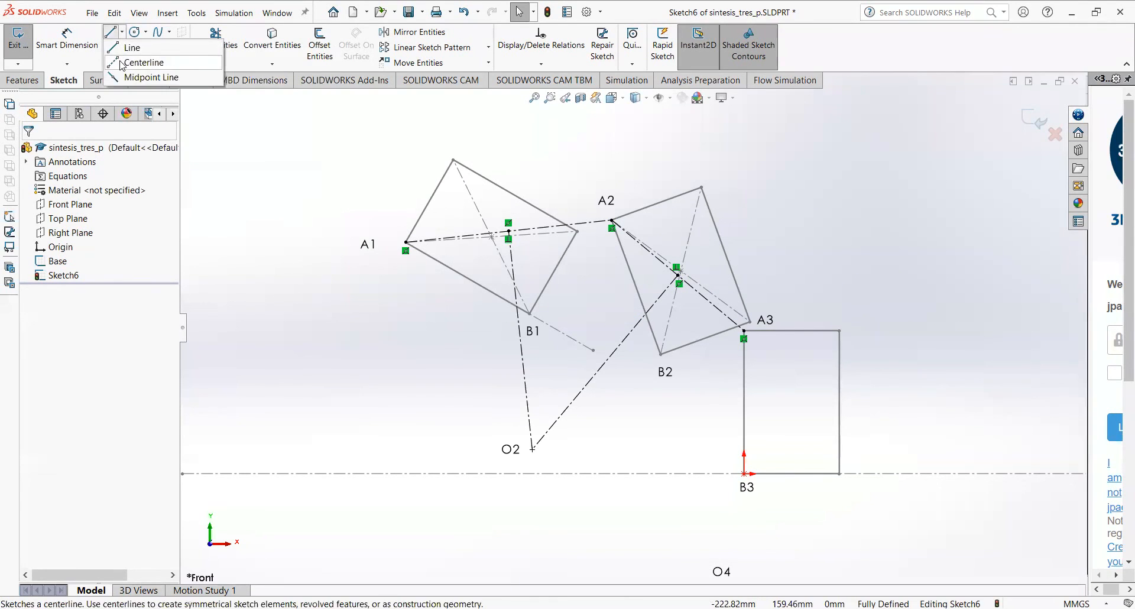
left_click(122, 63)
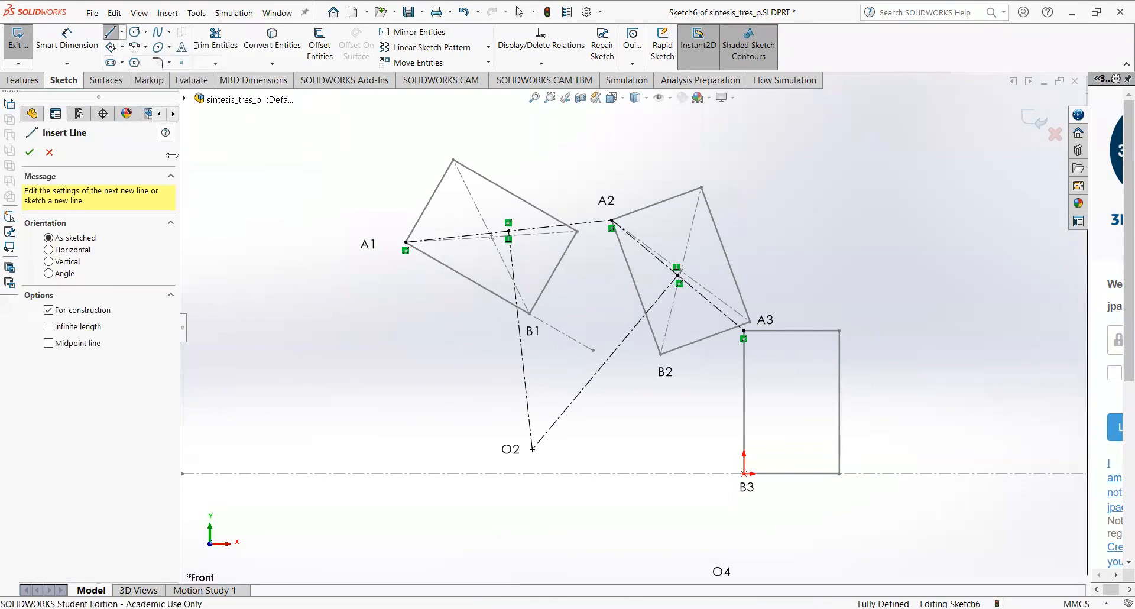
left_click(529, 314)
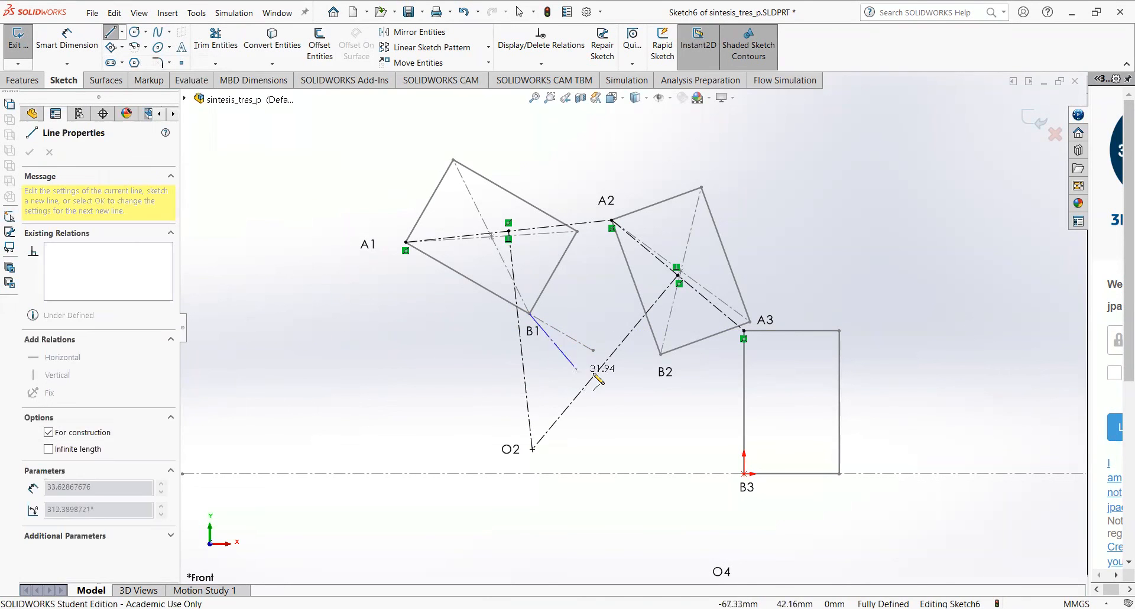
left_click(661, 354)
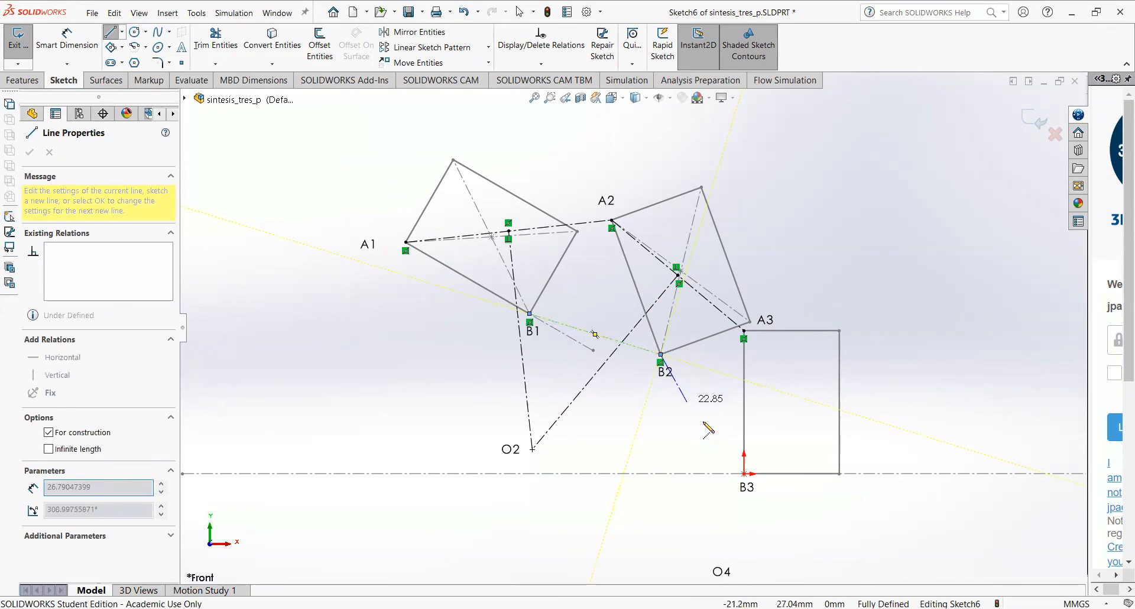
double_click(744, 475)
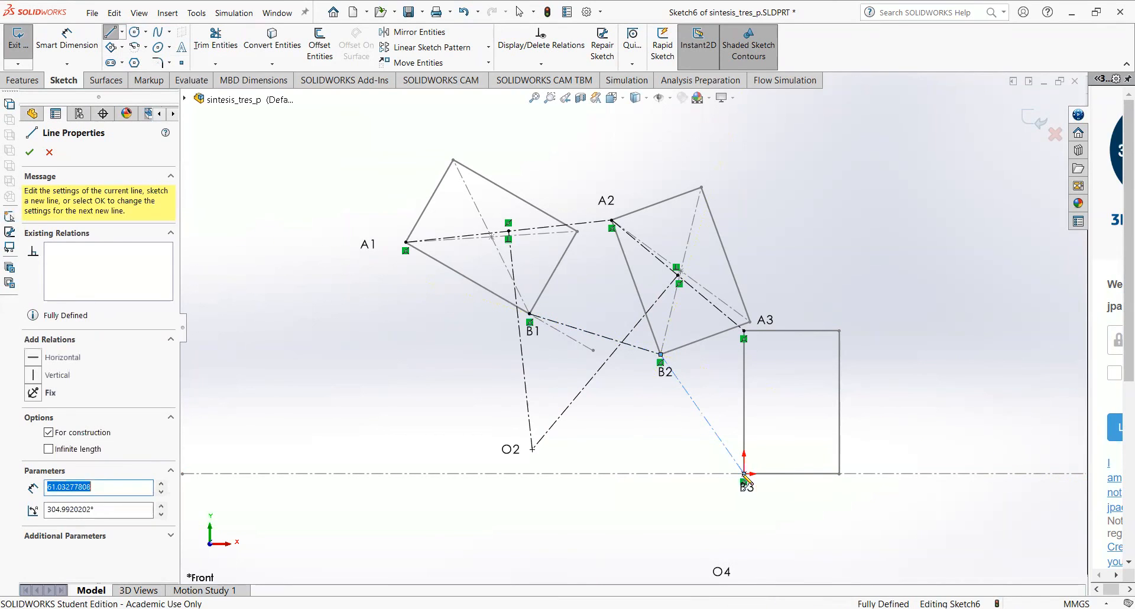
key("Escape")
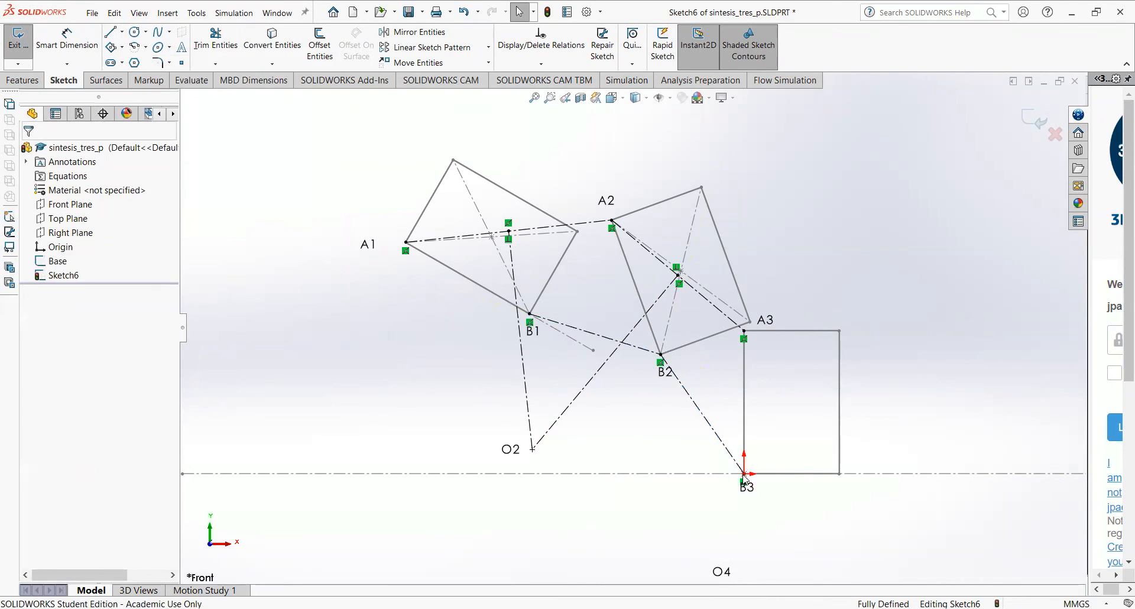
- Draw a perpendicular centerline about 44 mm long downward from the midpoint of the B1-B2 centerline
left_click(123, 33)
left_click(137, 58)
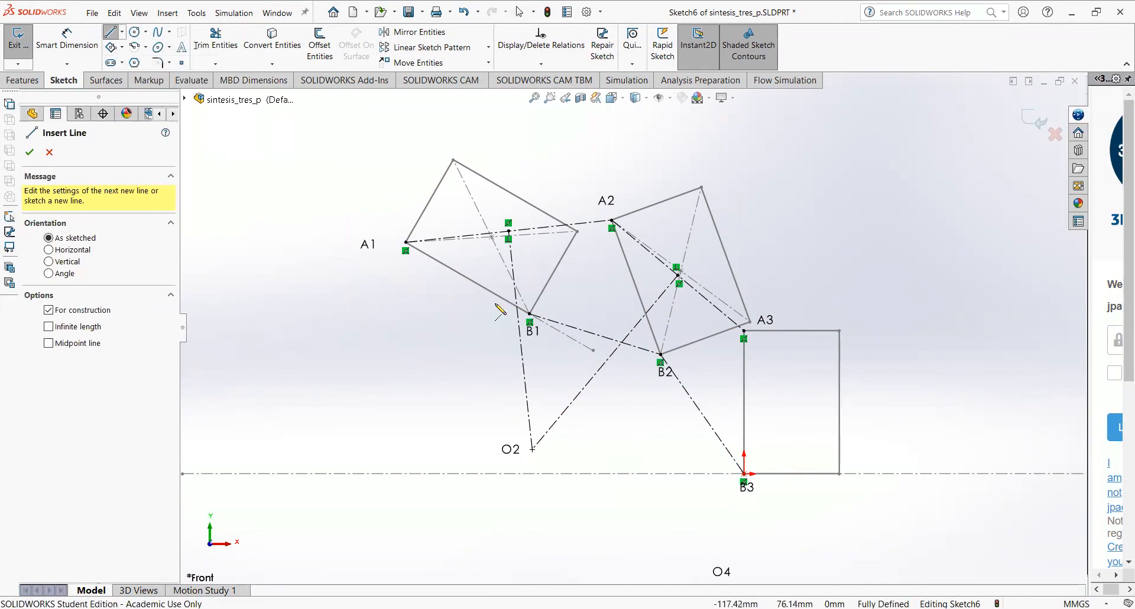
left_click(595, 335)
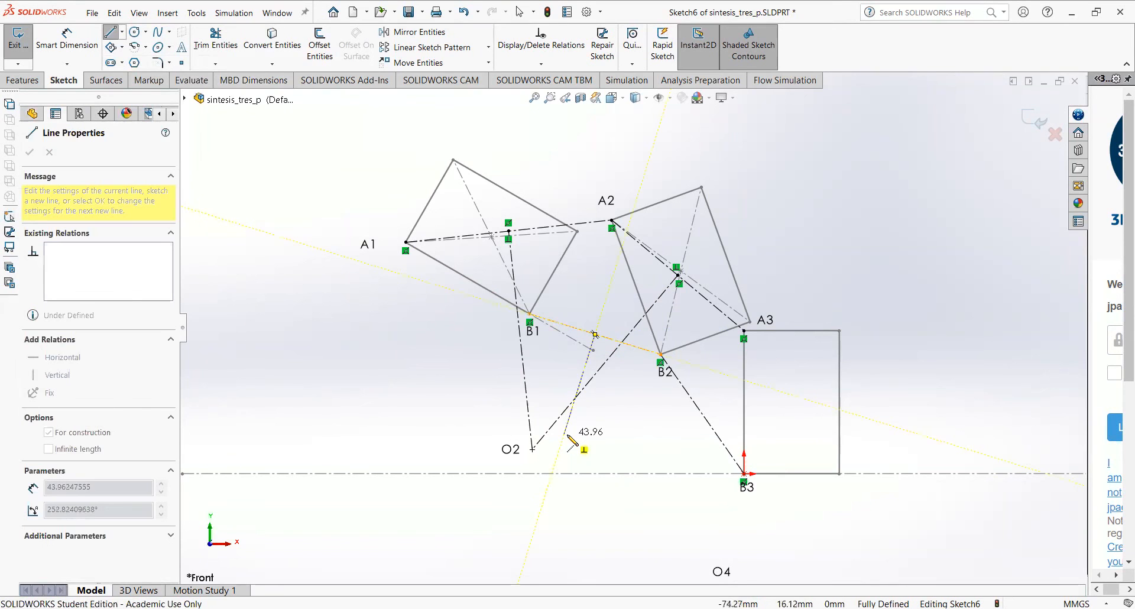
left_click(563, 439)
key("Escape")
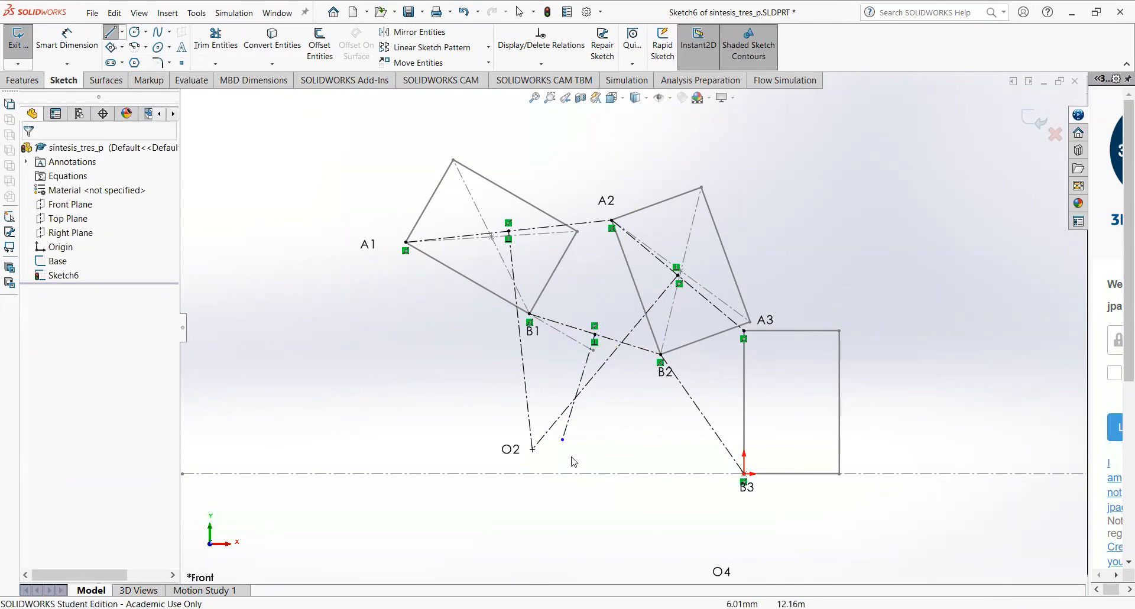
- Draw a perpendicular centerline about 21 mm long from the midpoint of the B2-B3 centerline toward the lower left
left_click(122, 31)
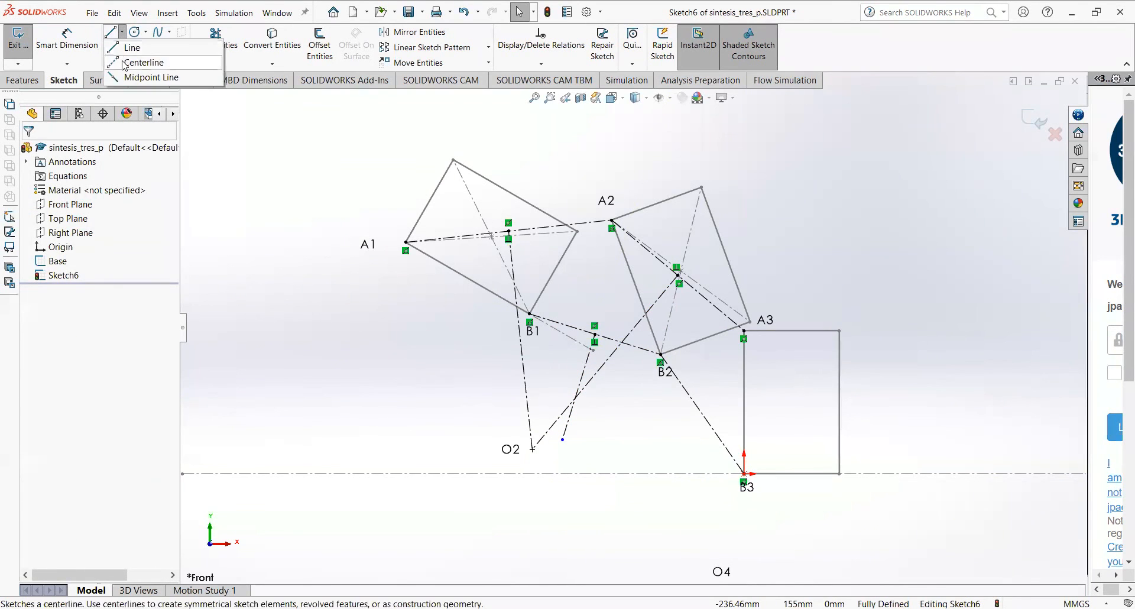
left_click(139, 59)
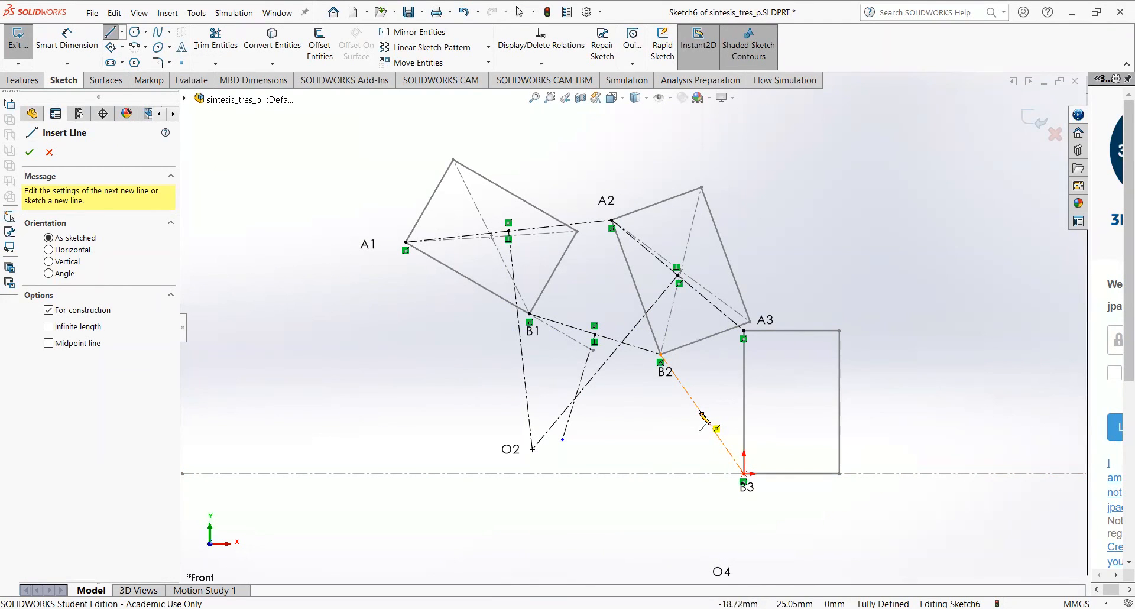
left_click(701, 415)
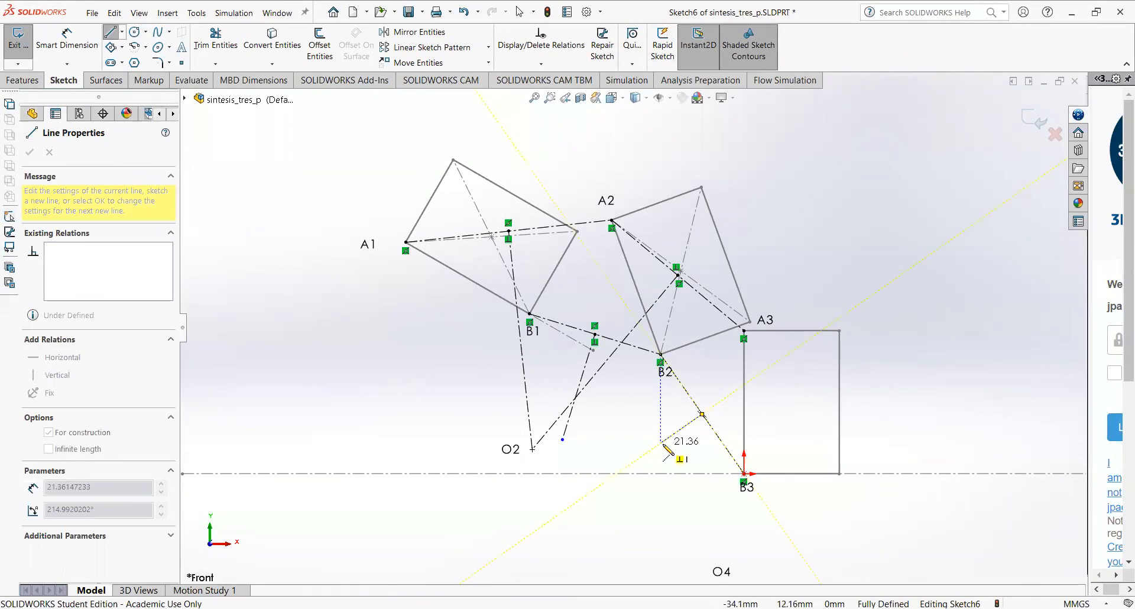
left_click(661, 443)
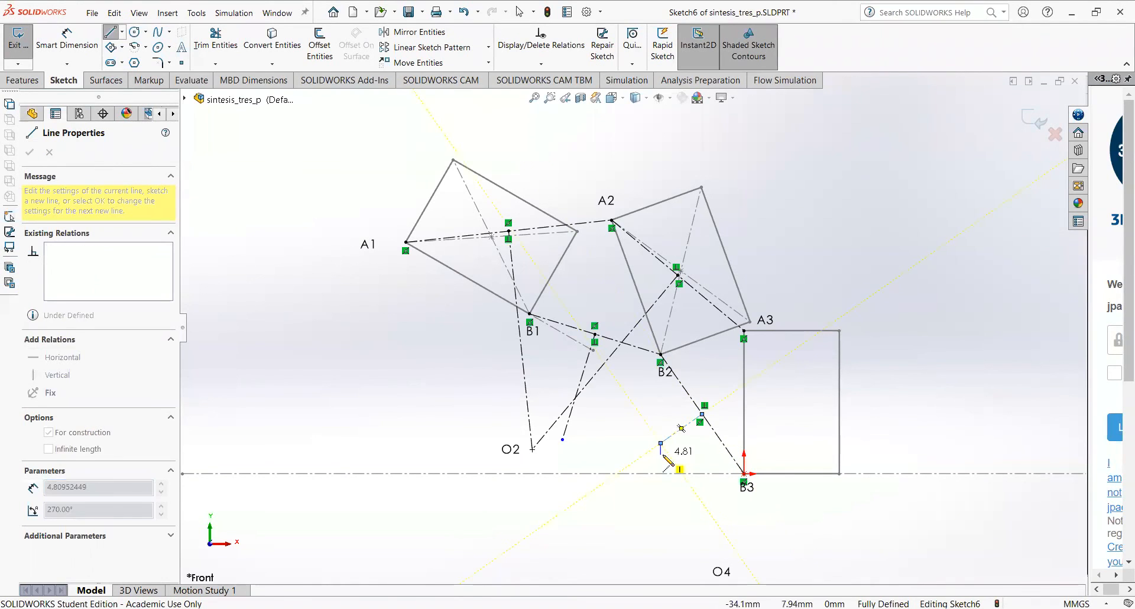
key("Escape")
- Make the free endpoints of the B1-B2 and B2-B3 perpendicular bisectors coincident so they meet at a common point
left_click(661, 443)
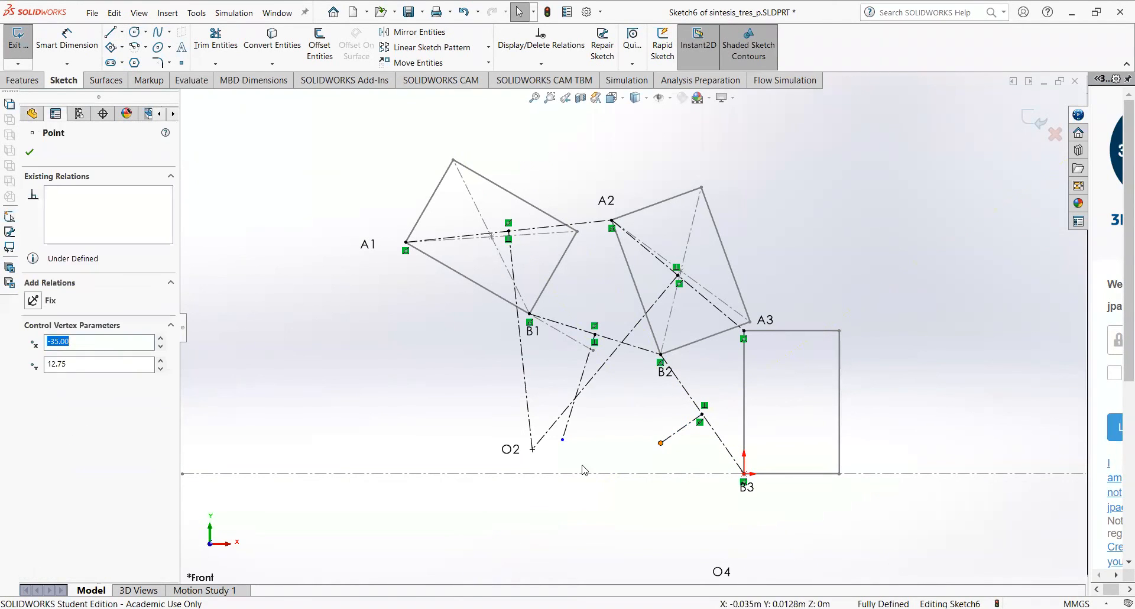
left_click(562, 439, "ctrl")
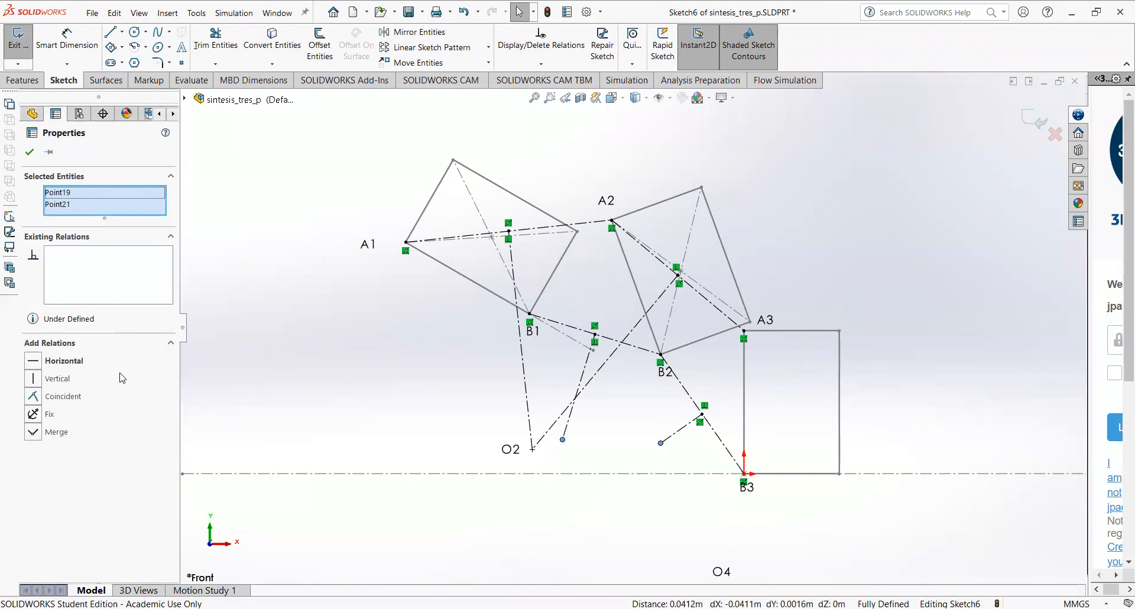
left_click(37, 400)
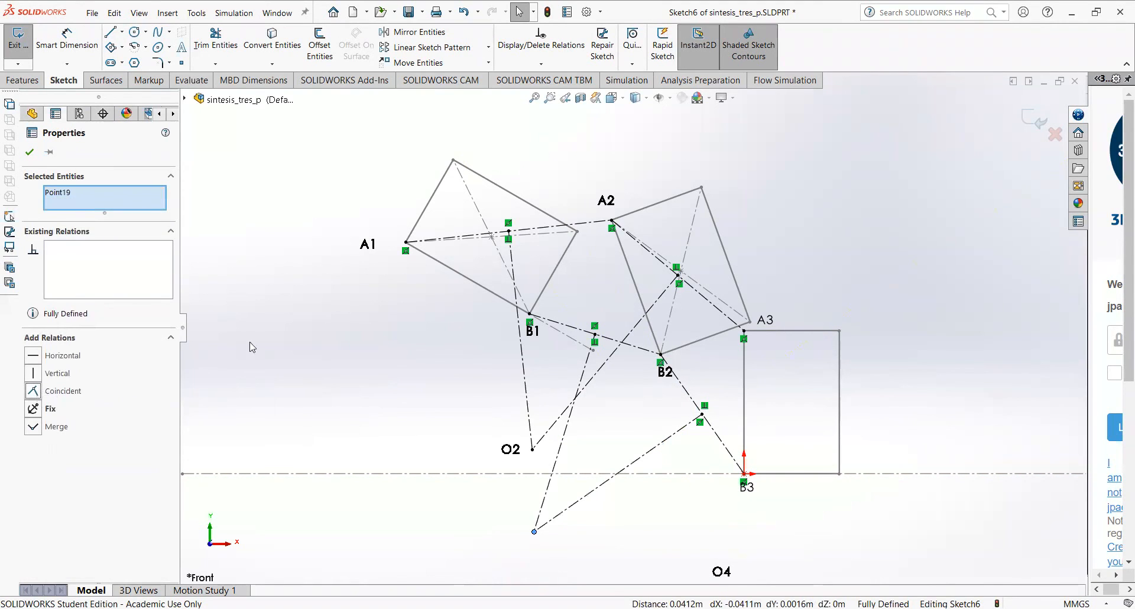
left_click(271, 340)
- Place the O4 note beside the intersection of the B-point bisectors and exit the sketch
left_click_drag(728, 573, 540, 540)
left_click(618, 533)
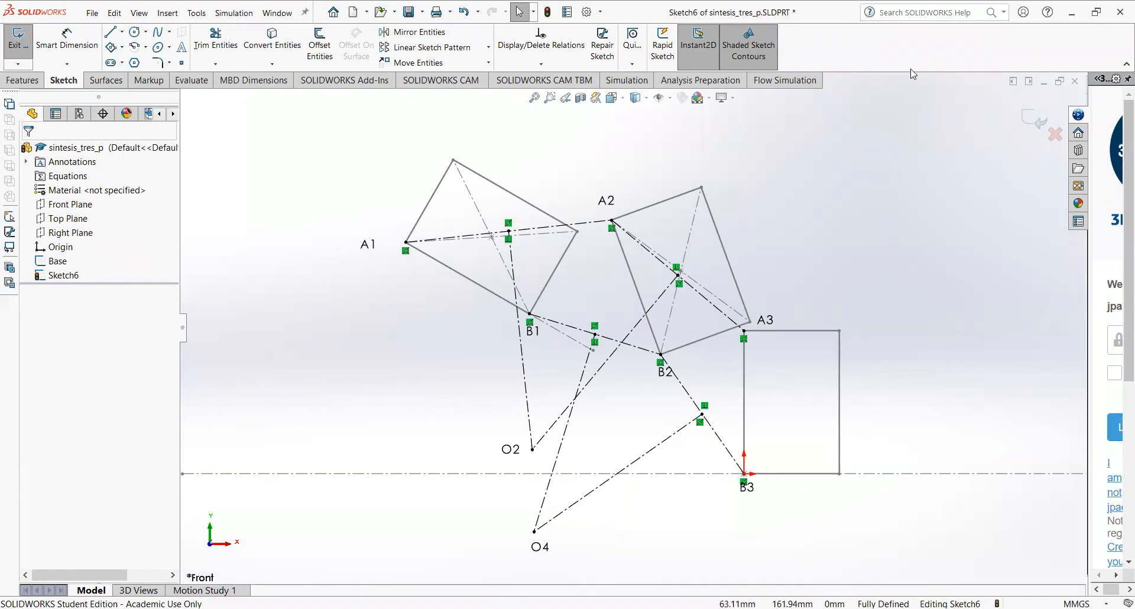
left_click(1030, 120)
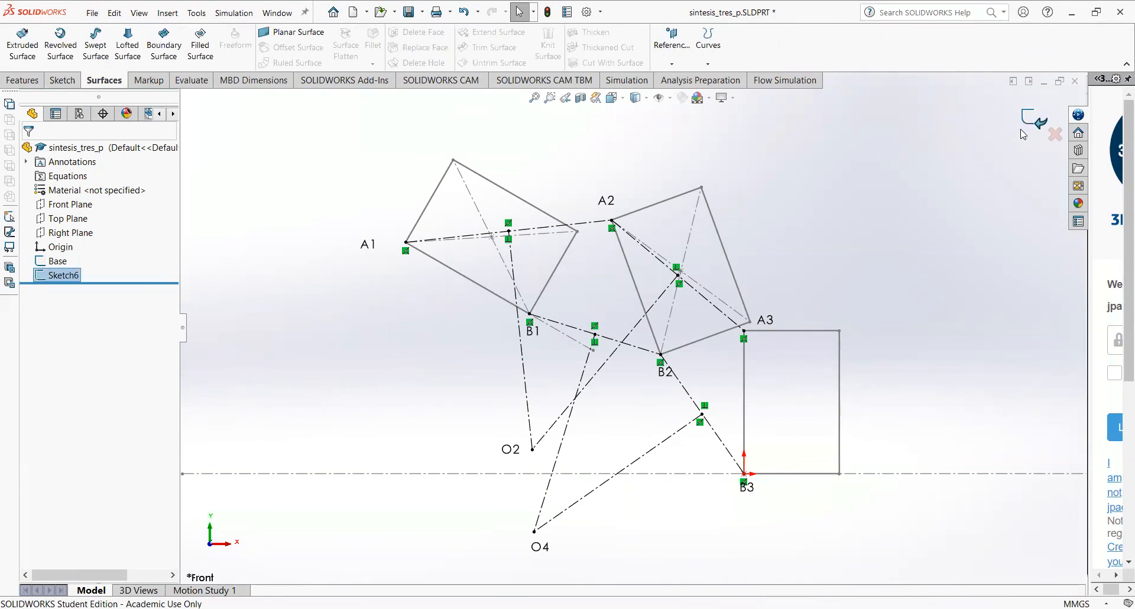
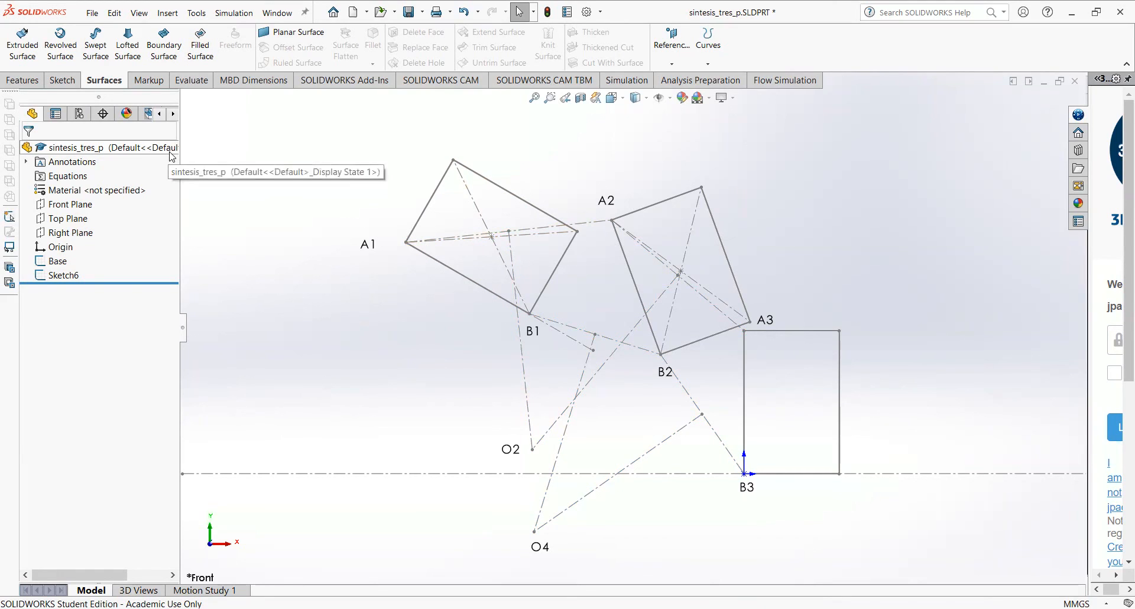
- Start a new sketch on the Front Plane
left_click(62, 80)
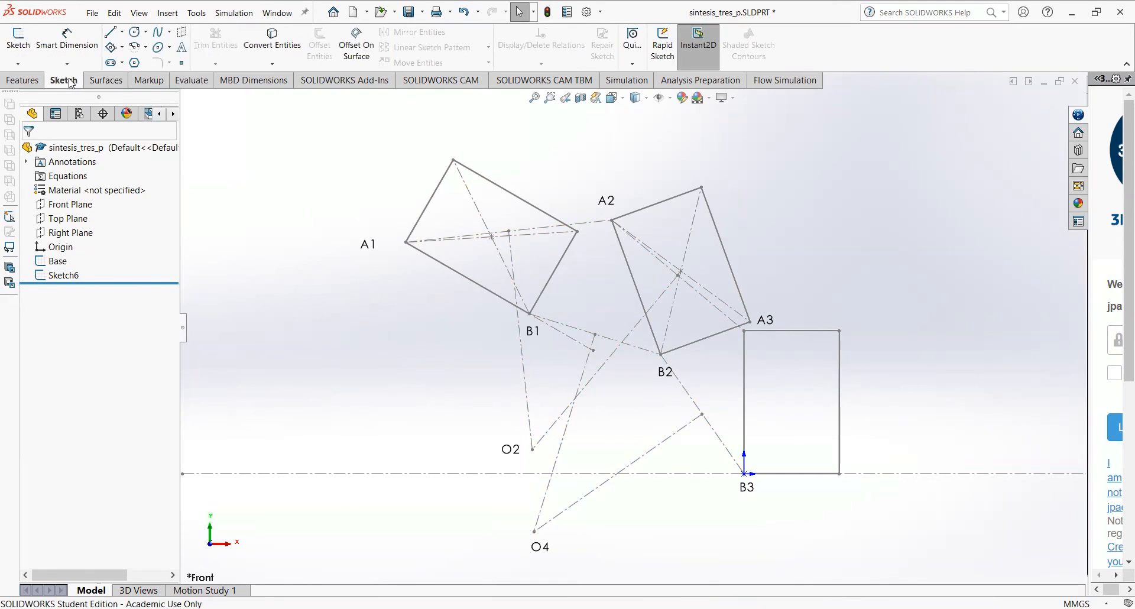
left_click(18, 38)
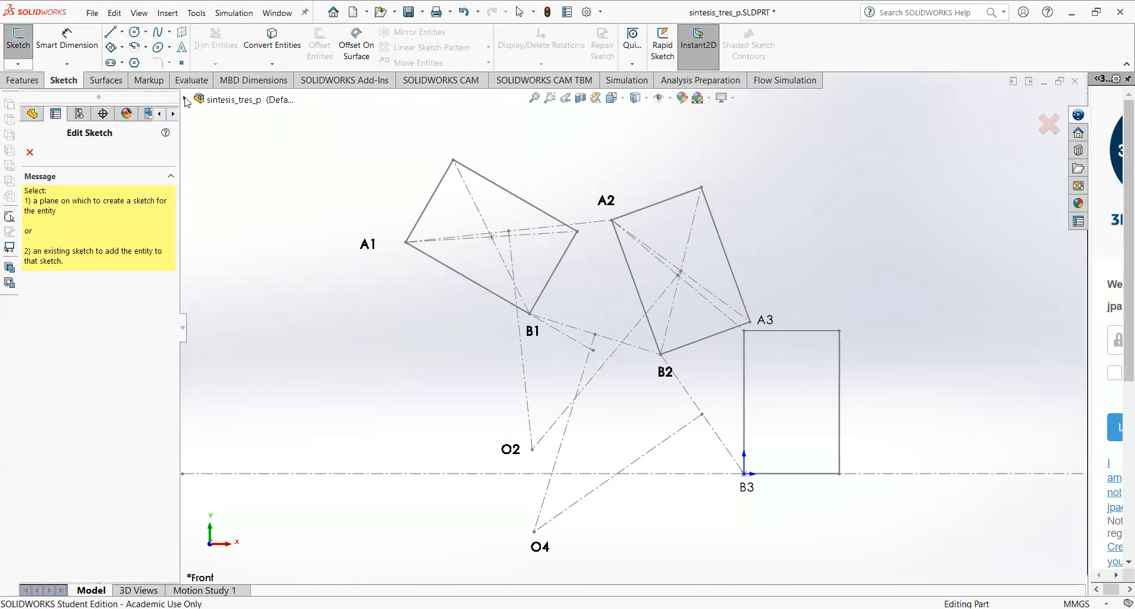
left_click(187, 101)
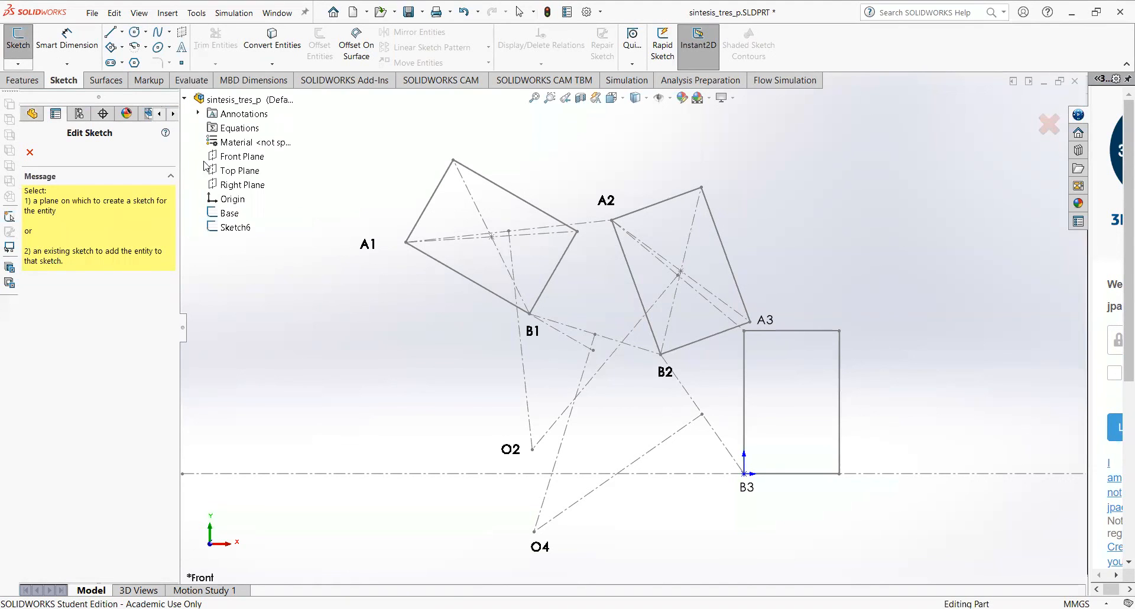
left_click(240, 157)
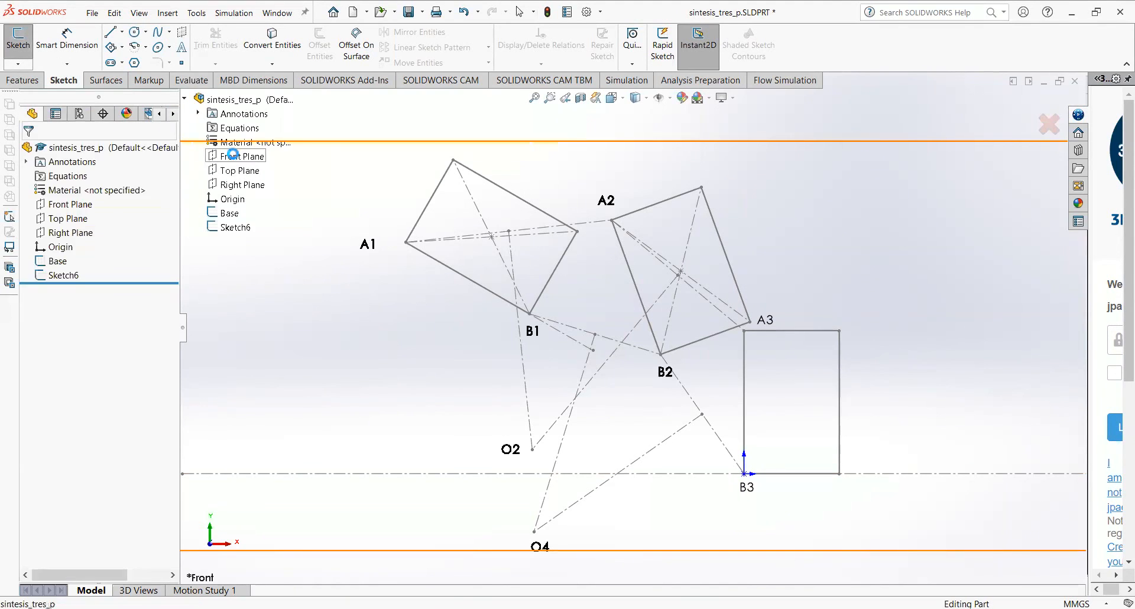
- Draw three connected solid lines for the linkage, from O2 to A1, A1 to B1, and B1 to O4
left_click(112, 32)
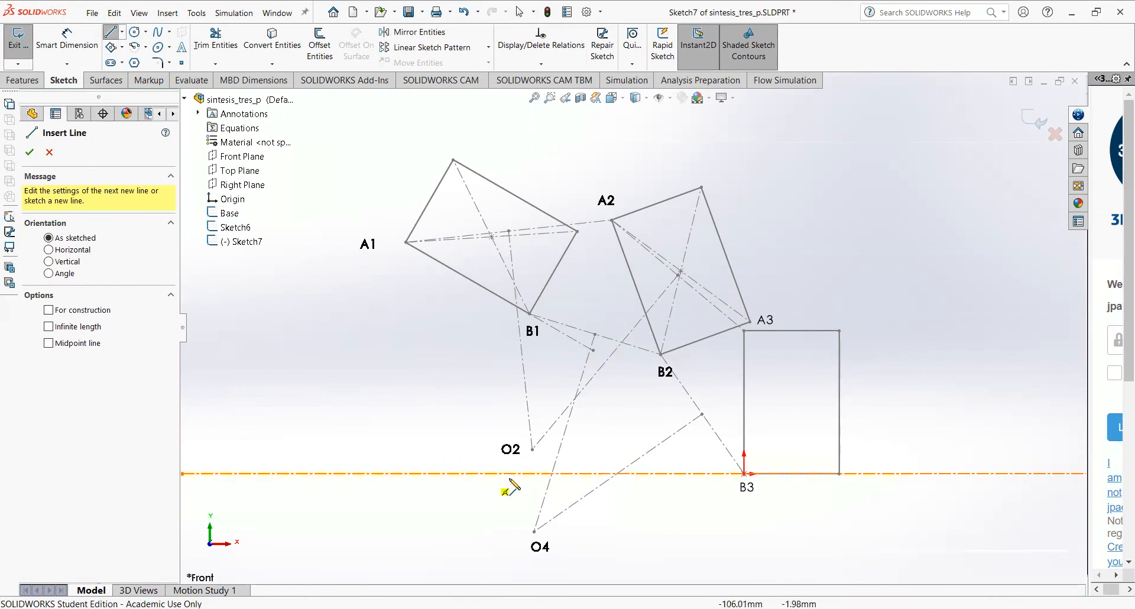
left_click(532, 449)
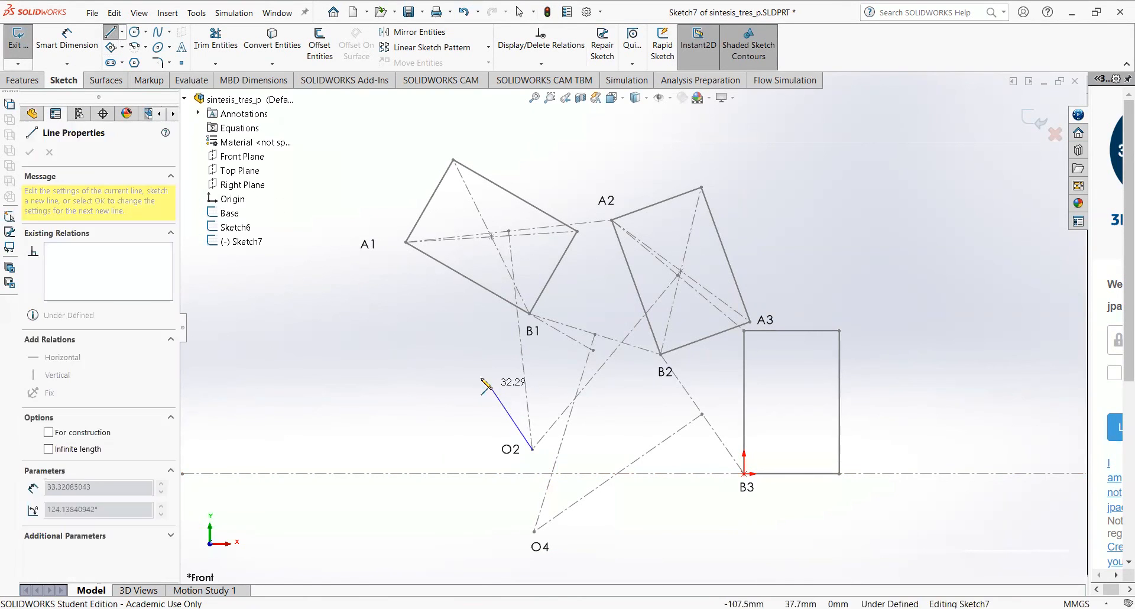
left_click(406, 242)
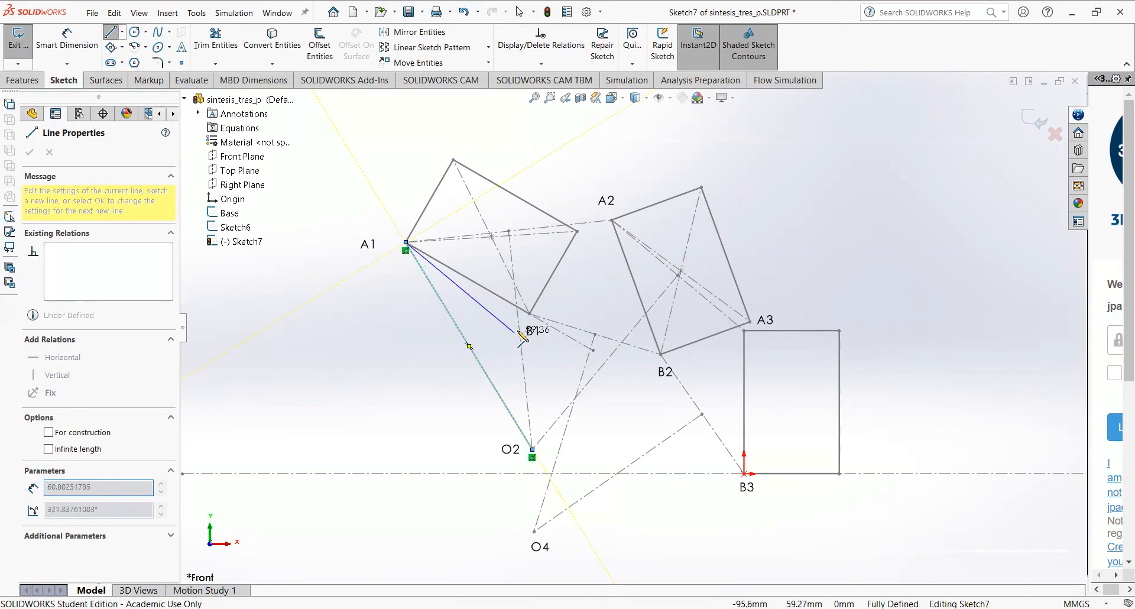
left_click(530, 314)
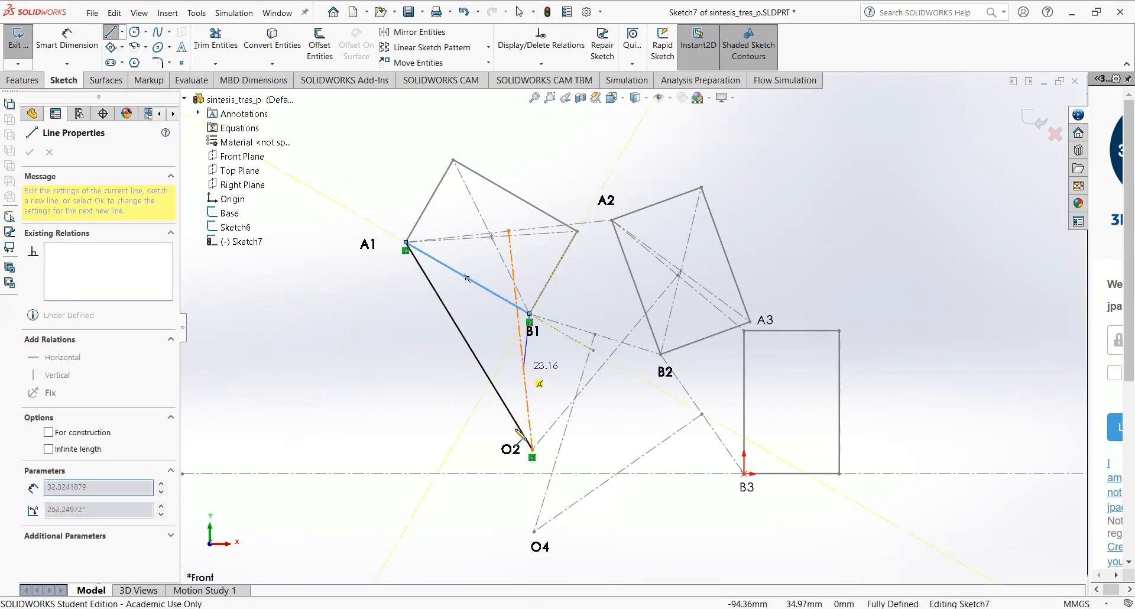
double_click(535, 531)
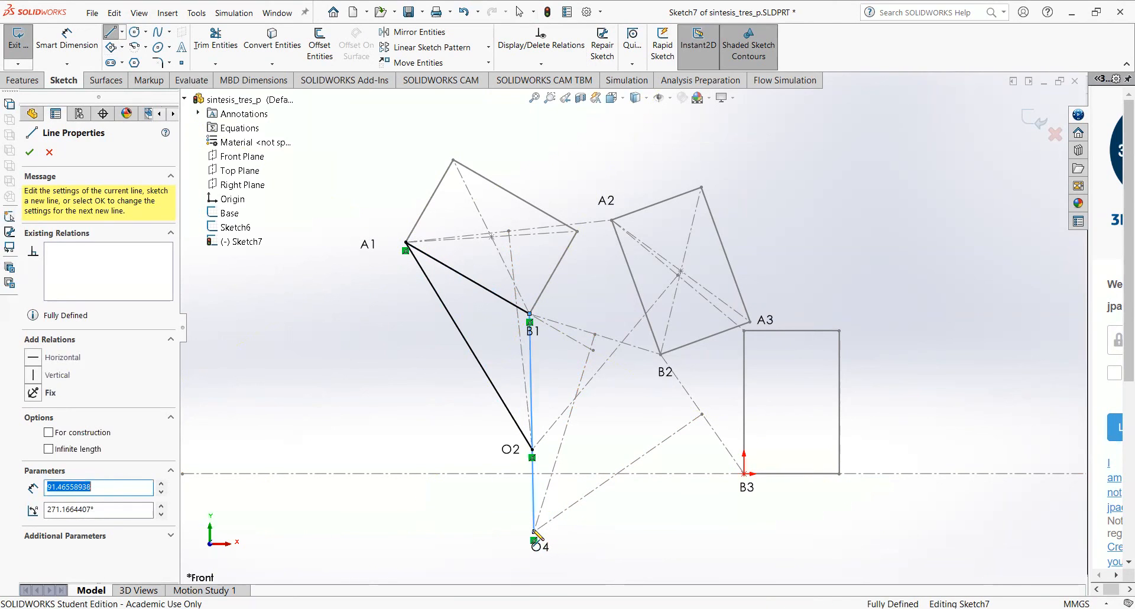
key("Escape")
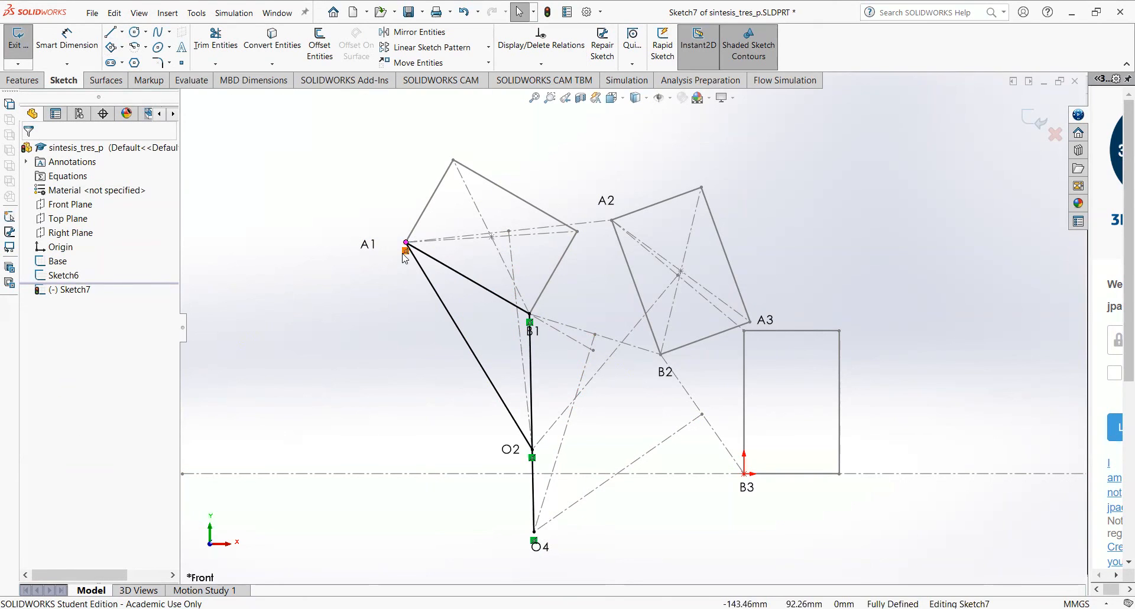
- Delete the coincident relations that tie the linkage's joints to the sketch points A1 and B1
key("Delete")
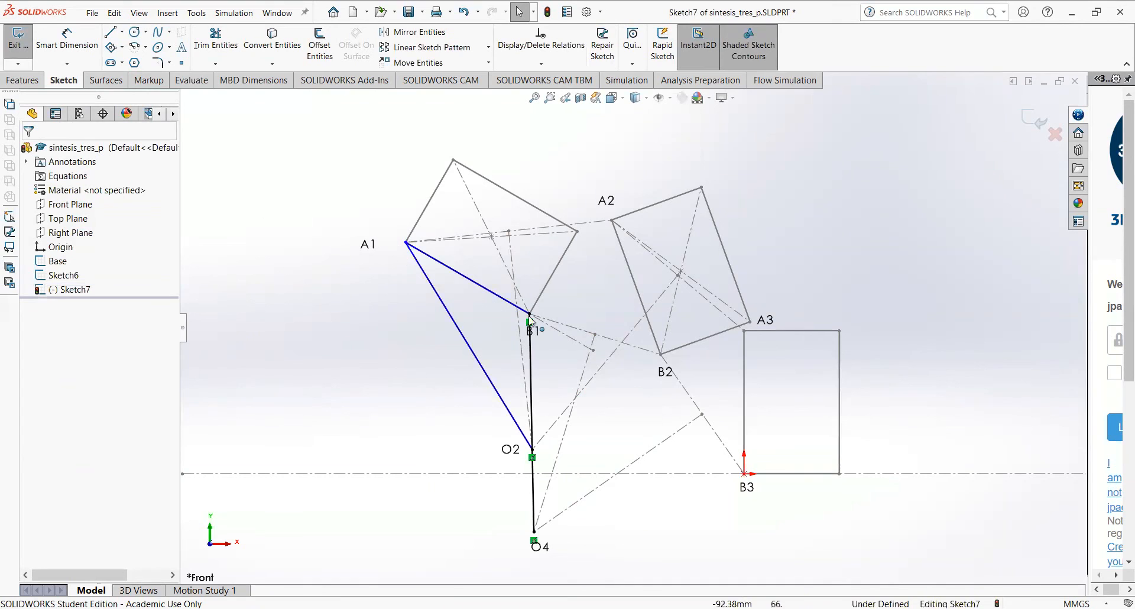
left_click(530, 323)
key("Delete")
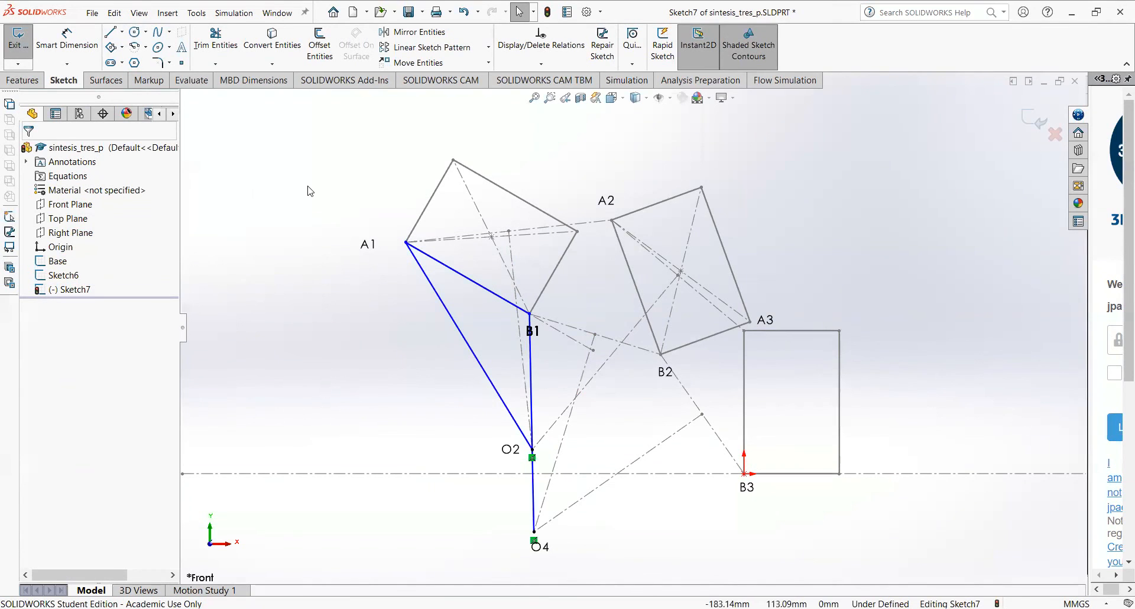
- Dimension the lengths of the linkage lines O2-A1 and B1-O4, keeping their drawn lengths
left_click(67, 42)
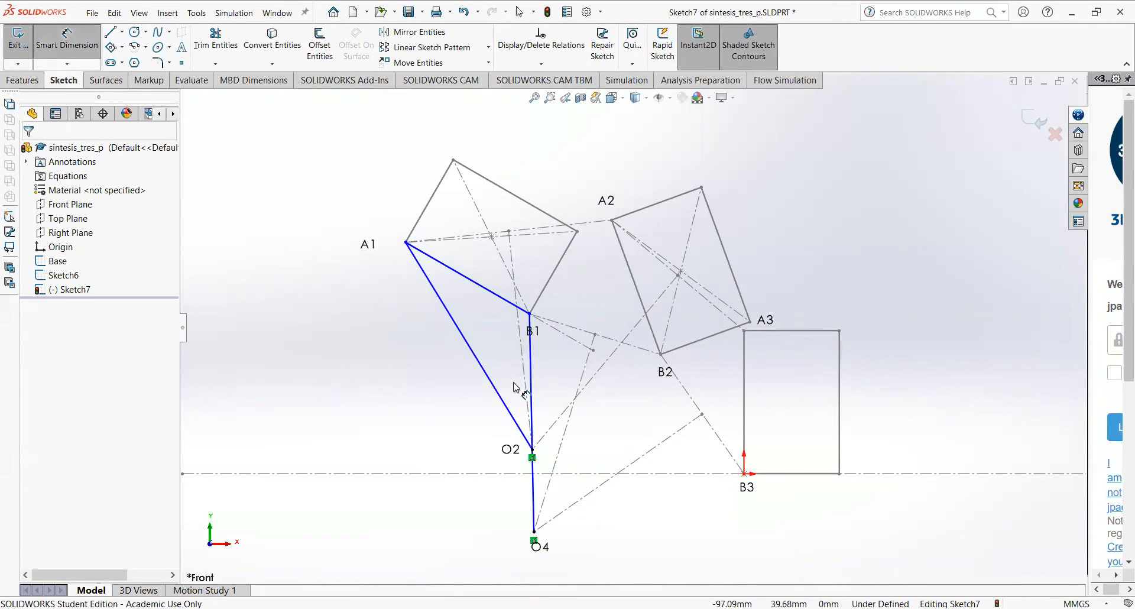
left_click(482, 385)
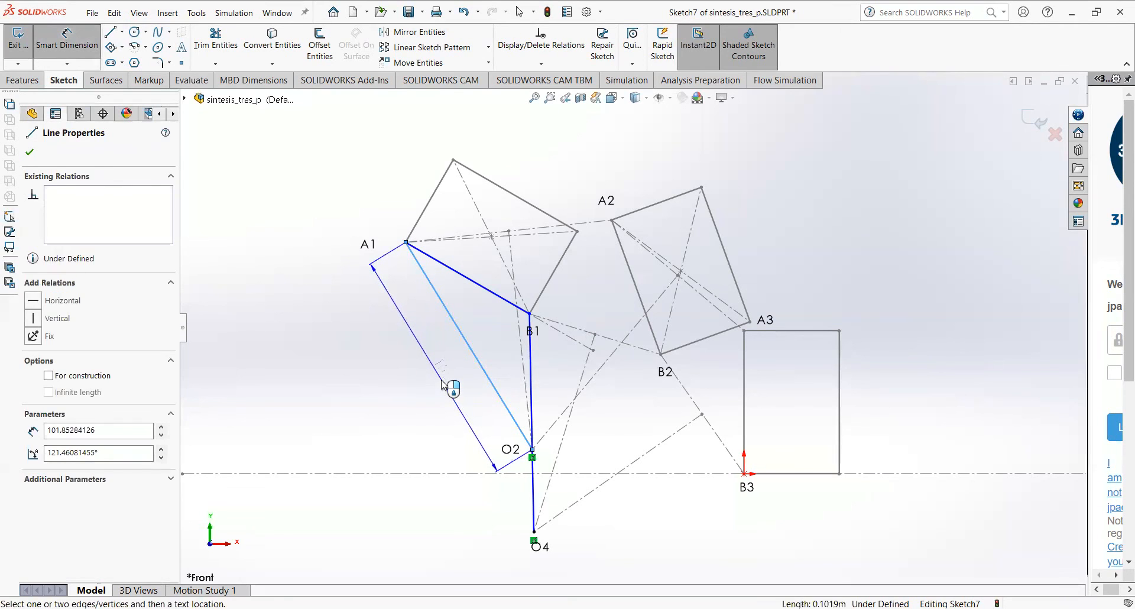
left_click(449, 400)
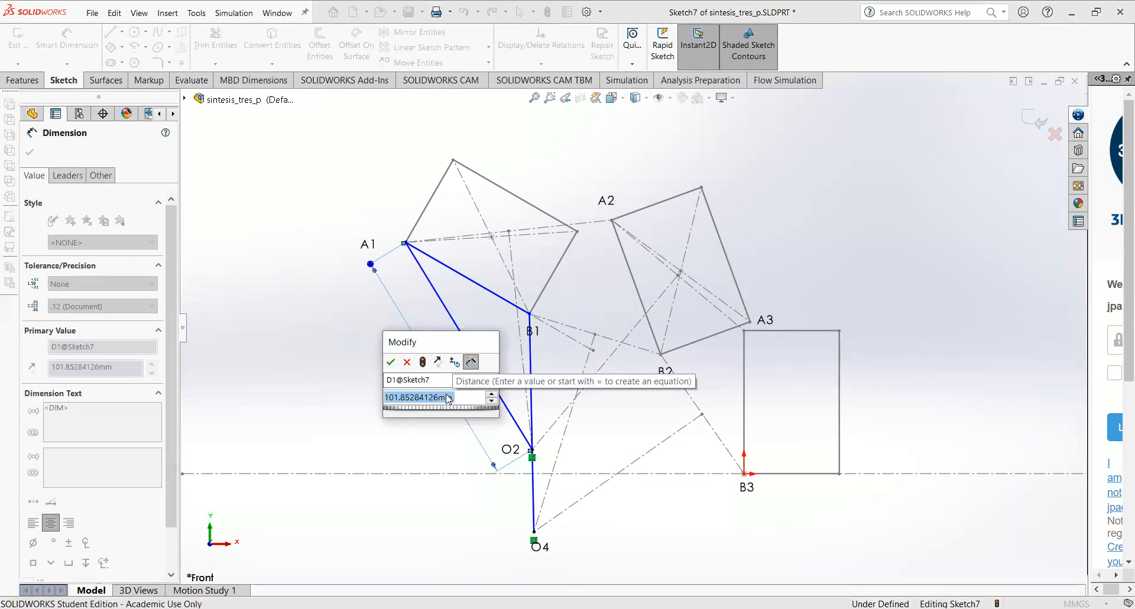
key("Return")
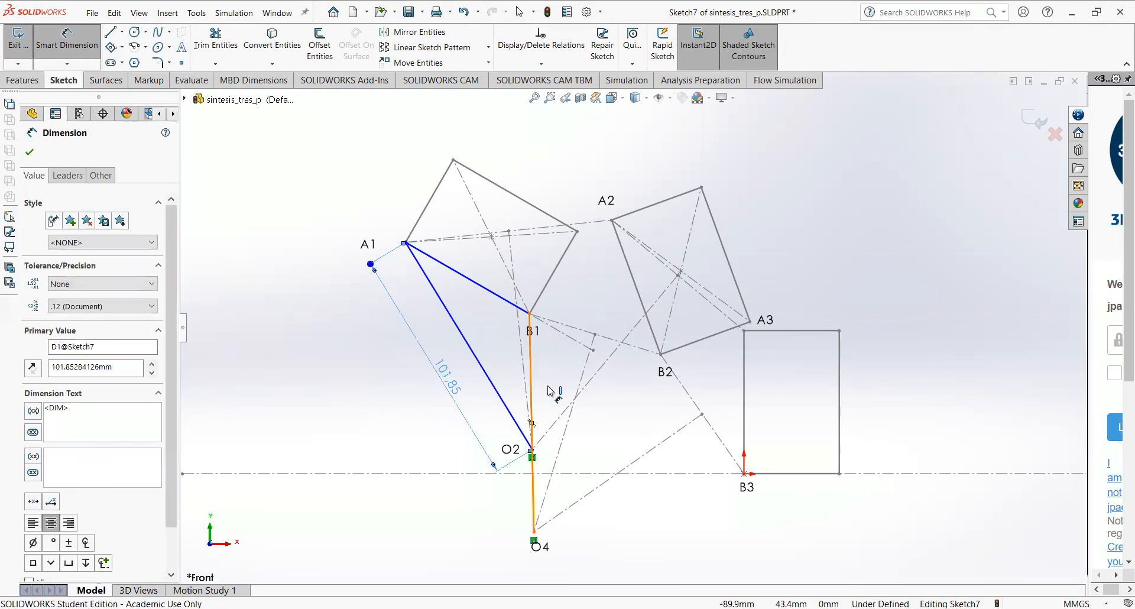
left_click(532, 377)
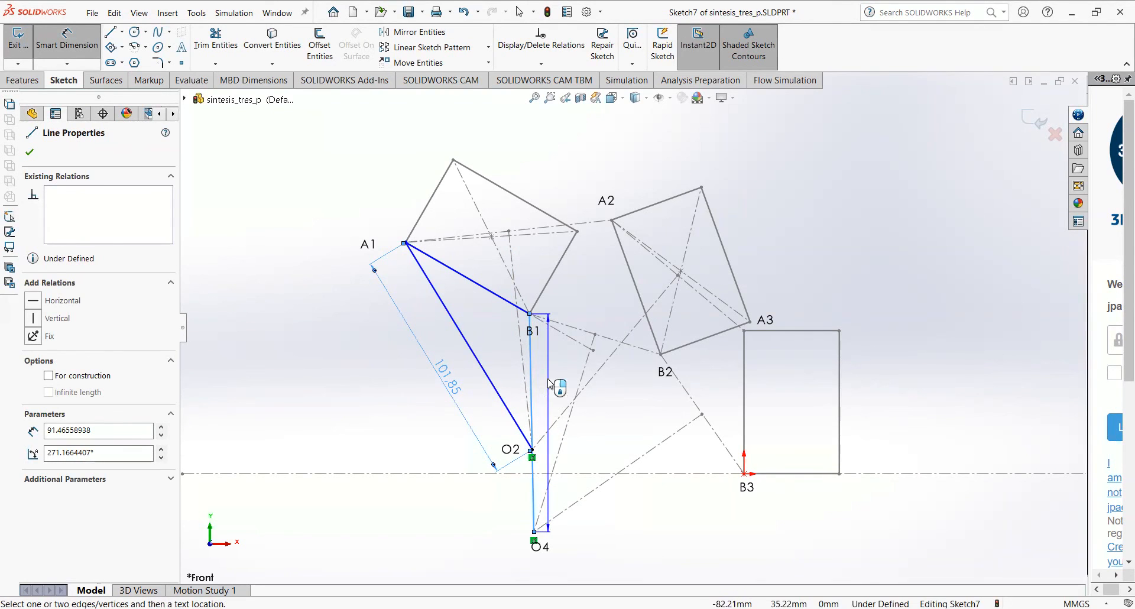
left_click(535, 281)
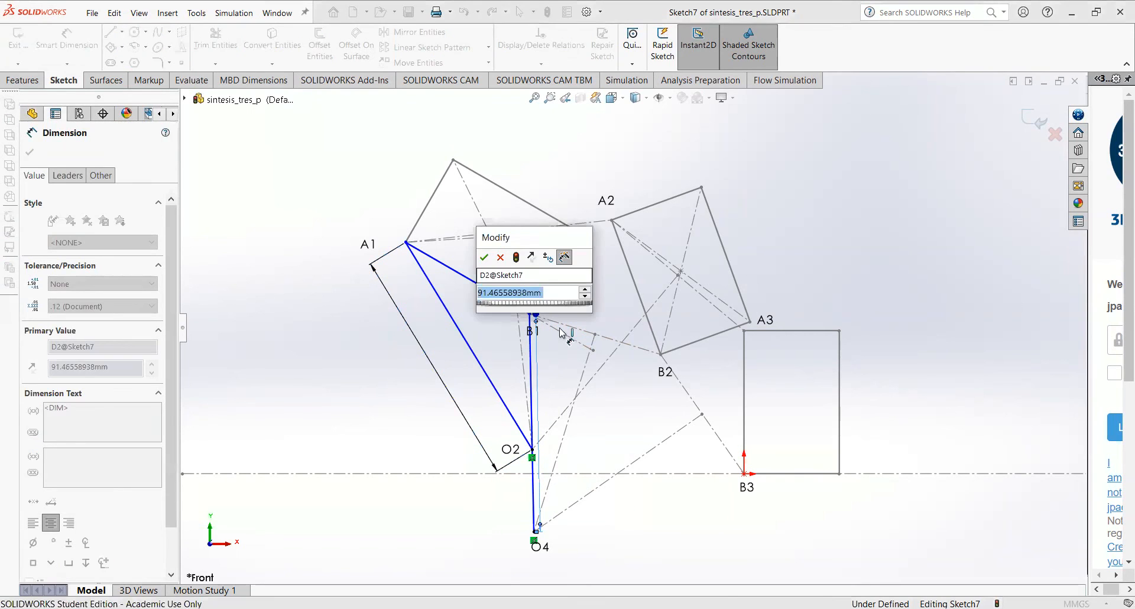
key("Return")
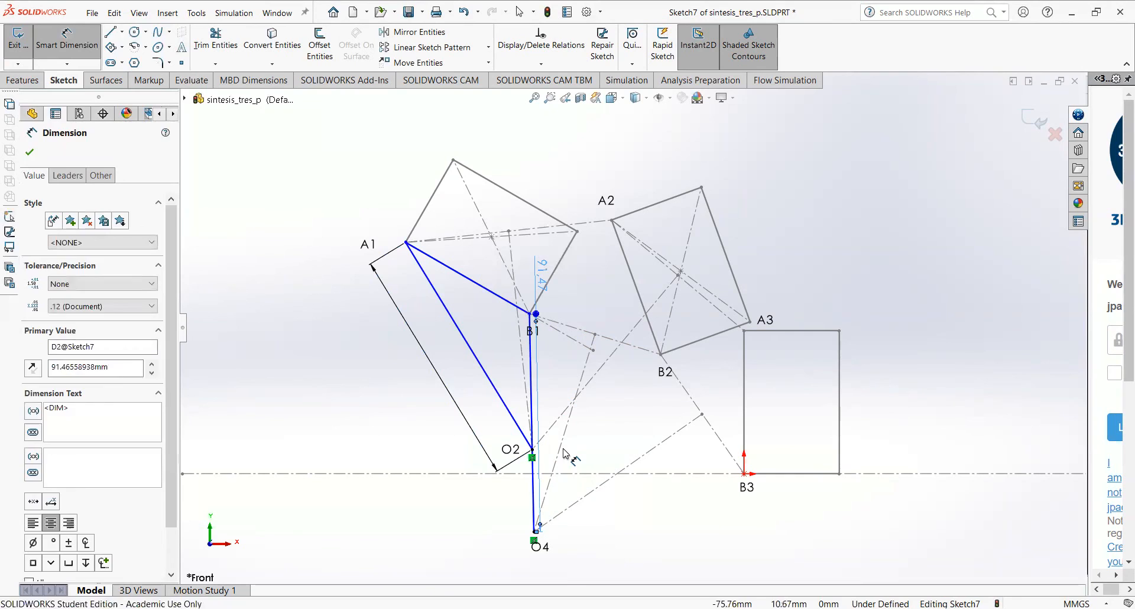
key("Escape")
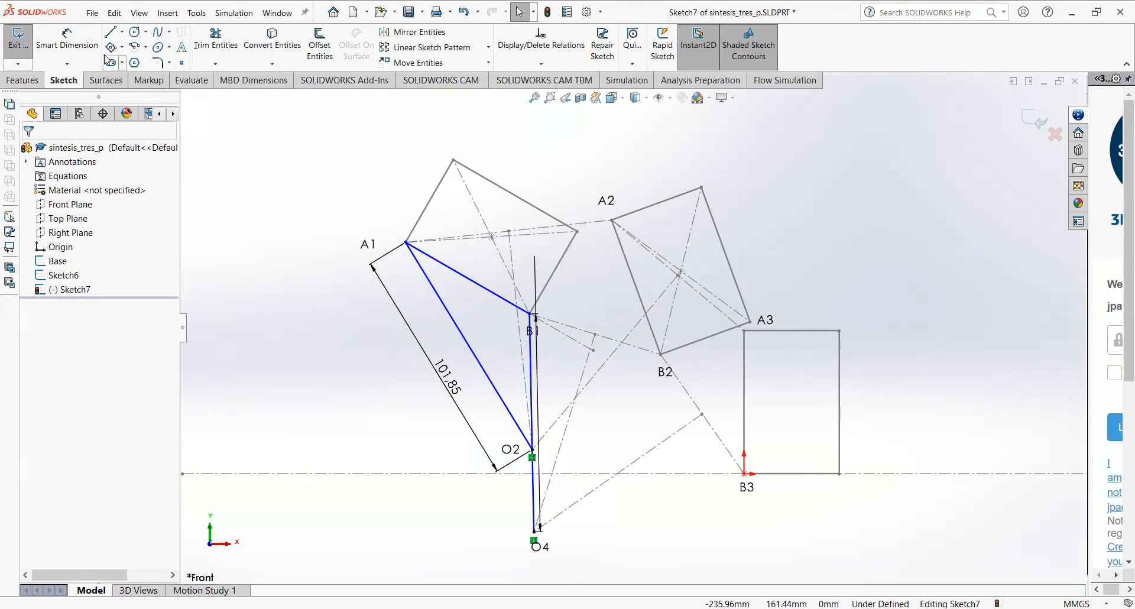
- Dimension the length of the coupler line between A1 and B1, keeping its drawn length
left_click(67, 41)
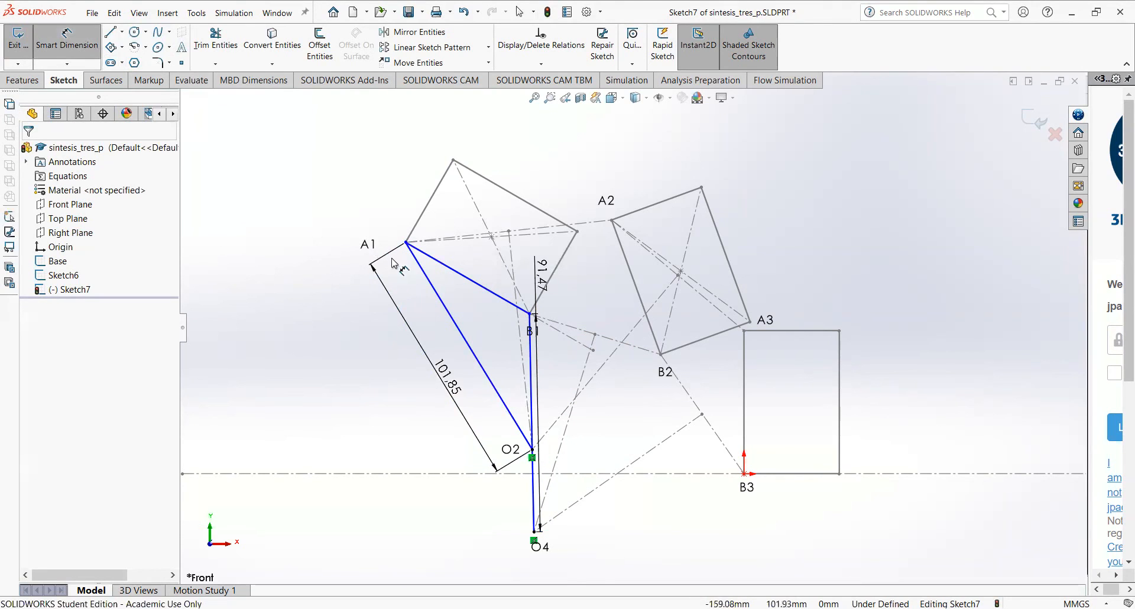
left_click(473, 283)
left_click(461, 301)
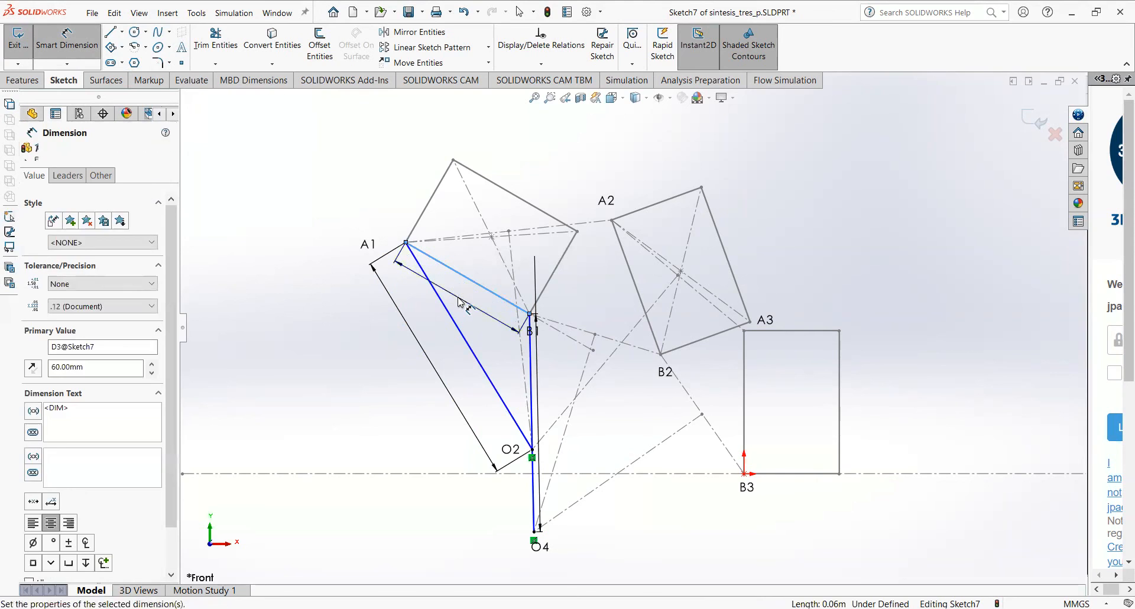
key("Return")
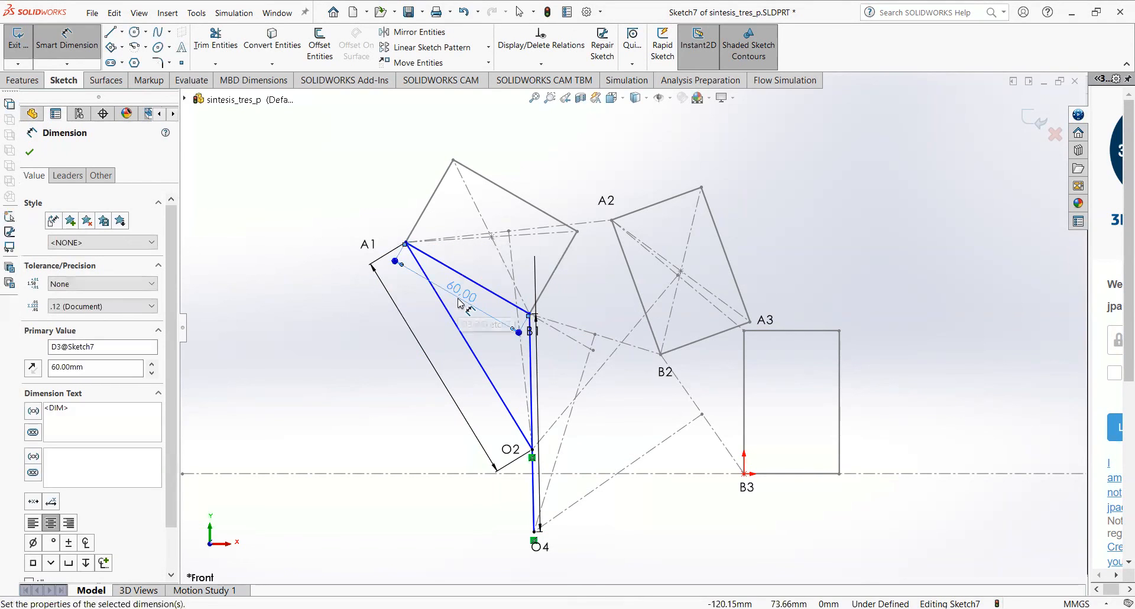
key("Escape")
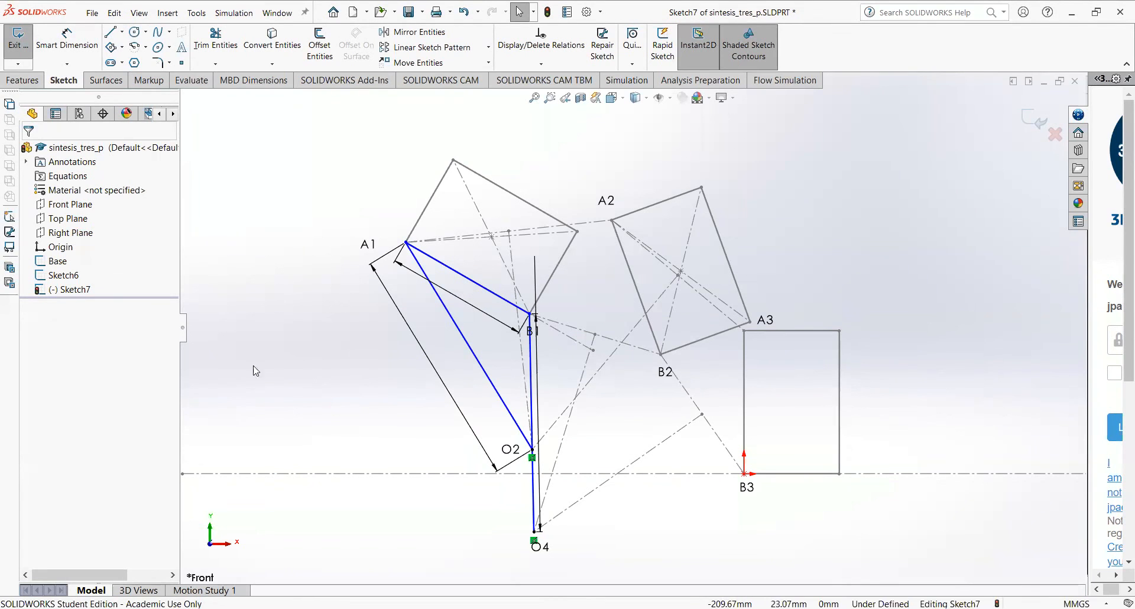
- Test joint A1 of the linkage for movement, dismiss the relation warning, and turn off automatic sketch relations
mouse_move(407, 243)
left_mouse_down()
mouse_move(550, 208)
mouse_move(438, 224)
mouse_move(406, 242)
left_mouse_up()
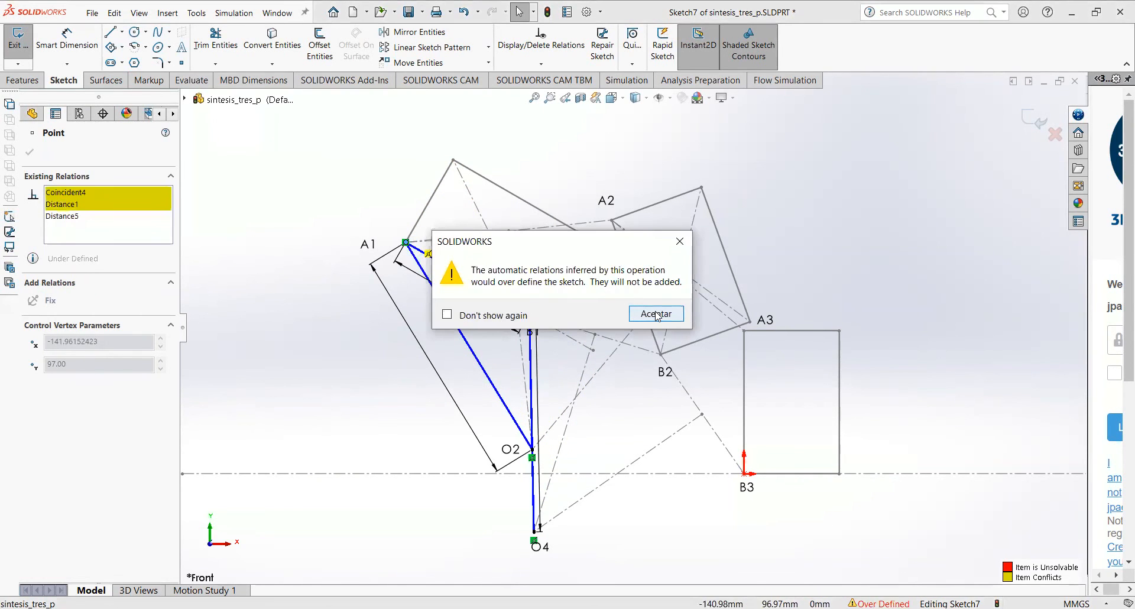
left_click(656, 314)
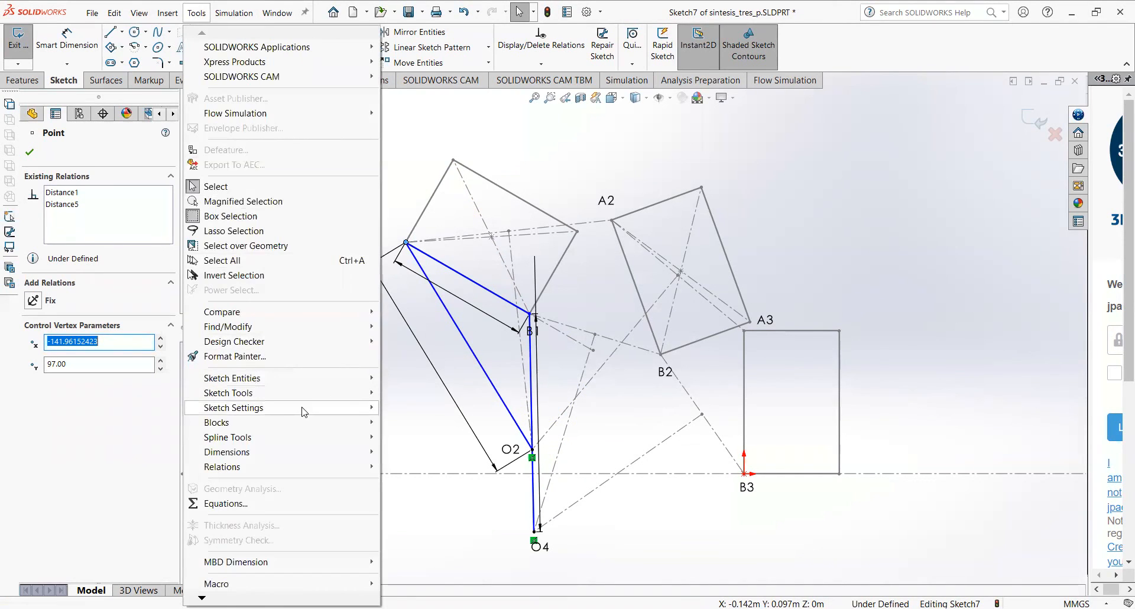
mouse_move(303, 411)
left_click(439, 408)
left_click(289, 265)
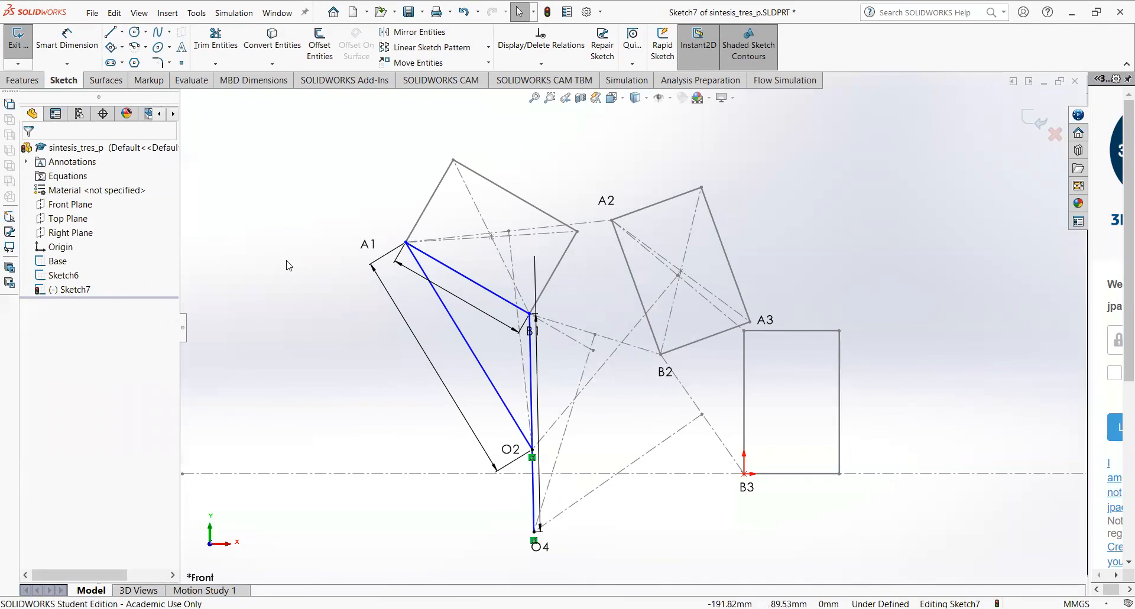
- Check the linkage motion by moving joint A from A1 through A2 to A3 and back to A1, repeating the sweep
mouse_move(408, 244)
left_mouse_down()
mouse_move(534, 214)
mouse_move(611, 226)
left_mouse_up()
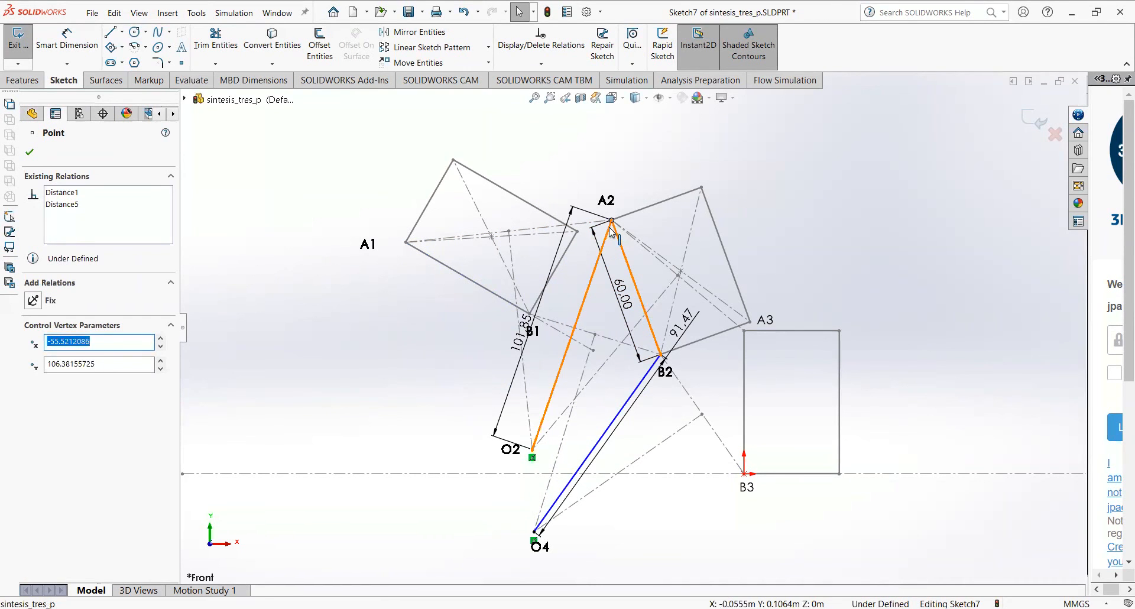
left_click_drag(613, 223, 744, 331)
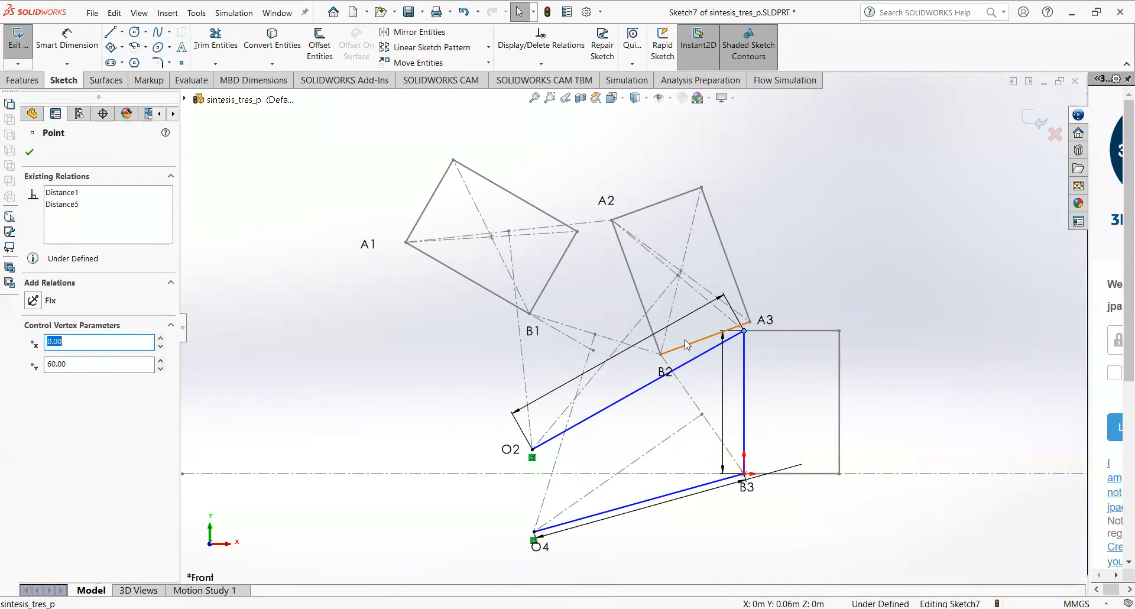
mouse_move(746, 336)
left_mouse_down()
mouse_move(731, 308)
mouse_move(607, 240)
mouse_move(539, 222)
mouse_move(472, 249)
mouse_move(414, 247)
mouse_move(512, 219)
mouse_move(589, 247)
mouse_move(620, 225)
mouse_move(686, 260)
mouse_move(742, 324)
mouse_move(725, 348)
mouse_move(719, 331)
mouse_move(508, 260)
mouse_move(430, 284)
mouse_move(523, 262)
mouse_move(582, 281)
mouse_move(671, 348)
mouse_move(655, 340)
mouse_move(704, 429)
mouse_move(709, 474)
mouse_move(667, 530)
mouse_move(511, 576)
mouse_move(458, 520)
mouse_move(450, 443)
mouse_move(507, 365)
mouse_move(592, 383)
mouse_move(635, 455)
mouse_move(603, 535)
mouse_move(535, 521)
mouse_move(494, 476)
mouse_move(479, 433)
mouse_move(500, 414)
mouse_move(523, 331)
mouse_move(550, 399)
mouse_move(588, 427)
mouse_move(595, 464)
mouse_move(542, 504)
mouse_move(509, 499)
mouse_move(456, 467)
mouse_move(435, 441)
mouse_move(439, 398)
mouse_move(488, 355)
mouse_move(514, 378)
mouse_move(608, 374)
mouse_move(650, 414)
mouse_move(658, 450)
mouse_move(698, 458)
mouse_move(668, 450)
mouse_move(656, 414)
mouse_move(659, 464)
mouse_move(627, 391)
mouse_move(591, 355)
mouse_move(626, 405)
mouse_move(568, 331)
mouse_move(508, 334)
mouse_move(448, 366)
mouse_move(469, 349)
left_mouse_up()
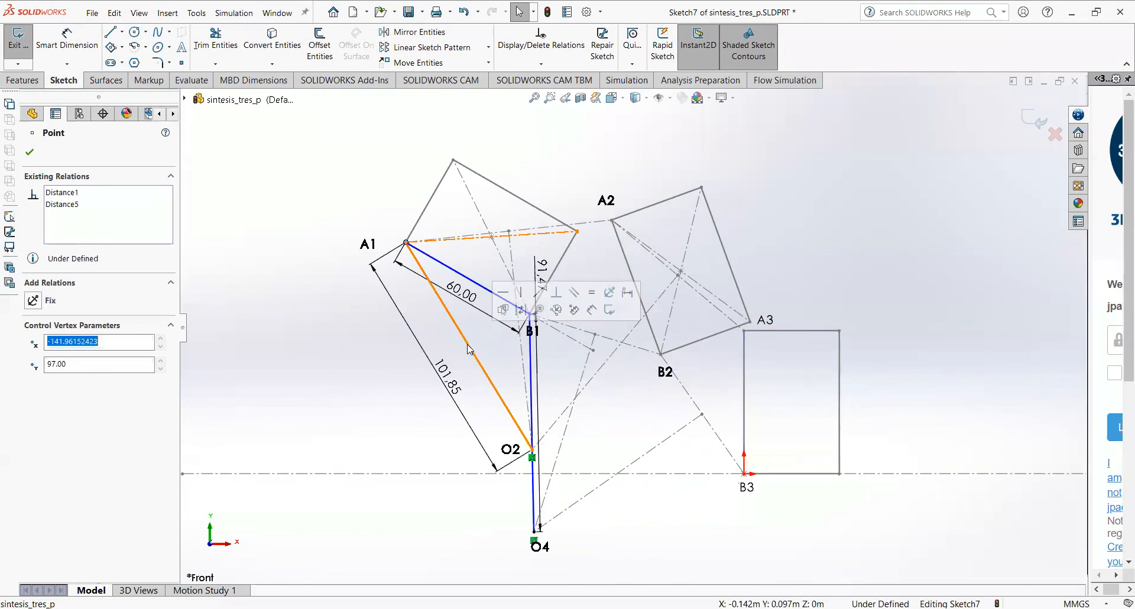
left_click(316, 430)
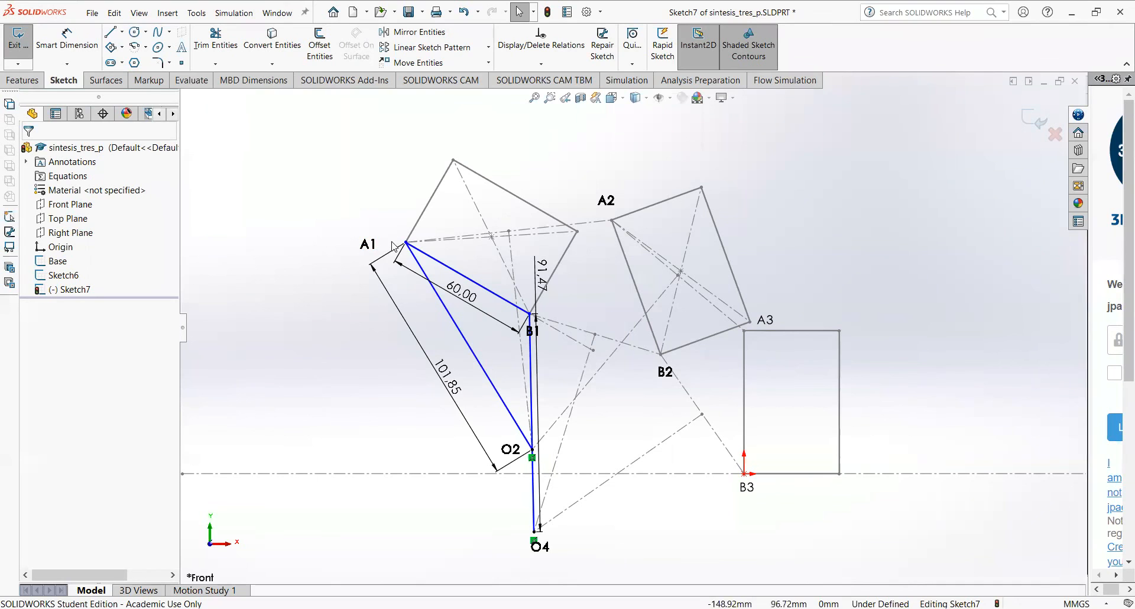
left_click_drag(405, 245, 685, 369)
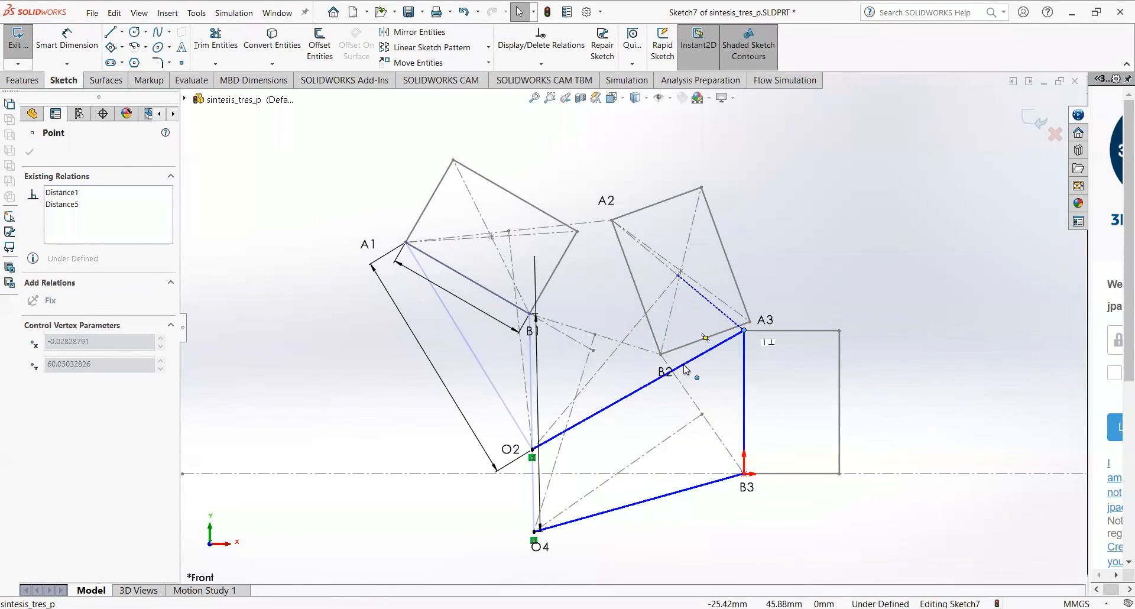
left_click_drag(684, 369, 451, 292)
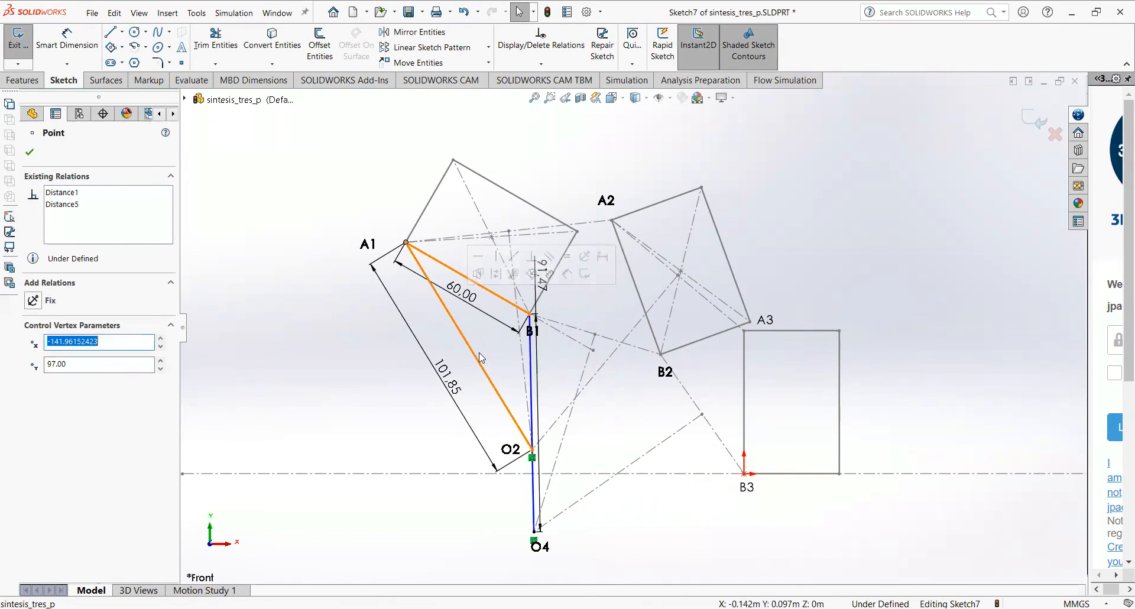
- Exit the linkage sketch and reopen Sketch6, which holds the perpendicular bisectors, for editing
left_click(1028, 116)
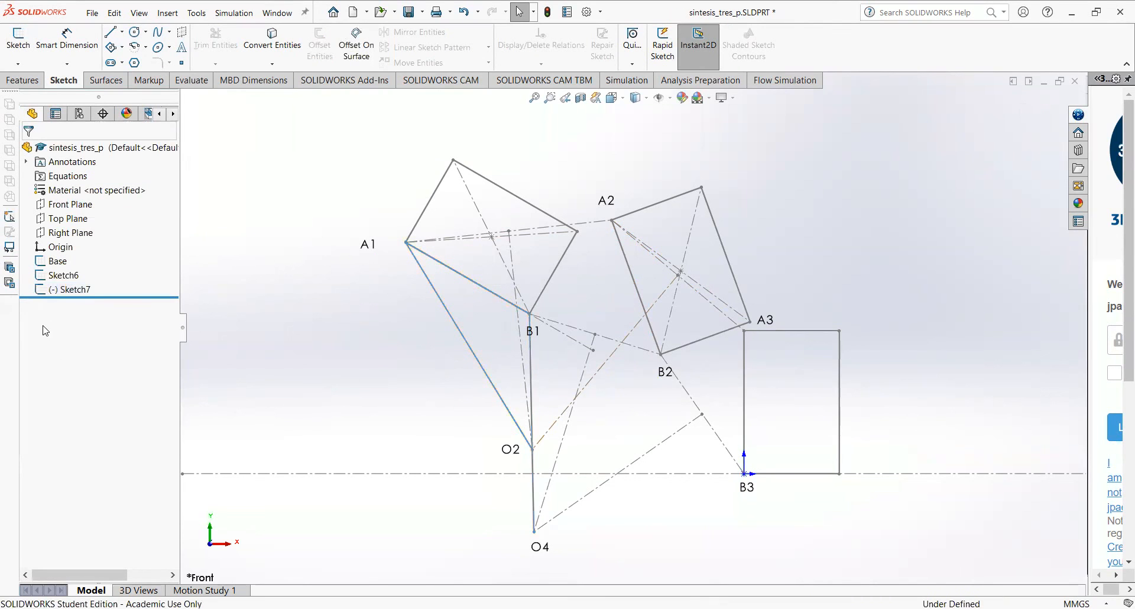
left_click(57, 275)
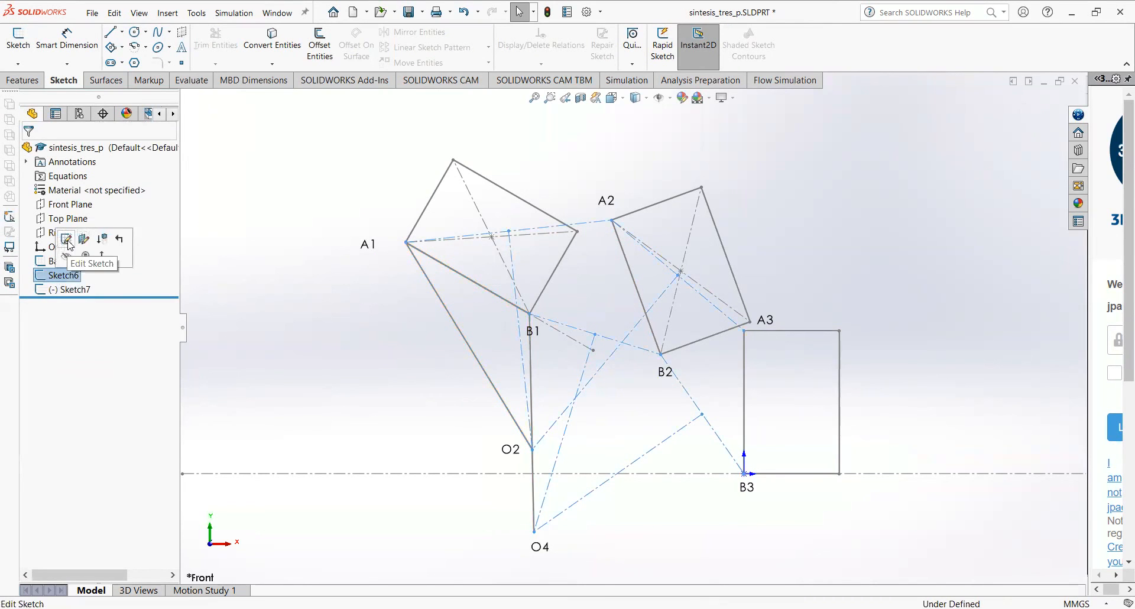
left_click(70, 236)
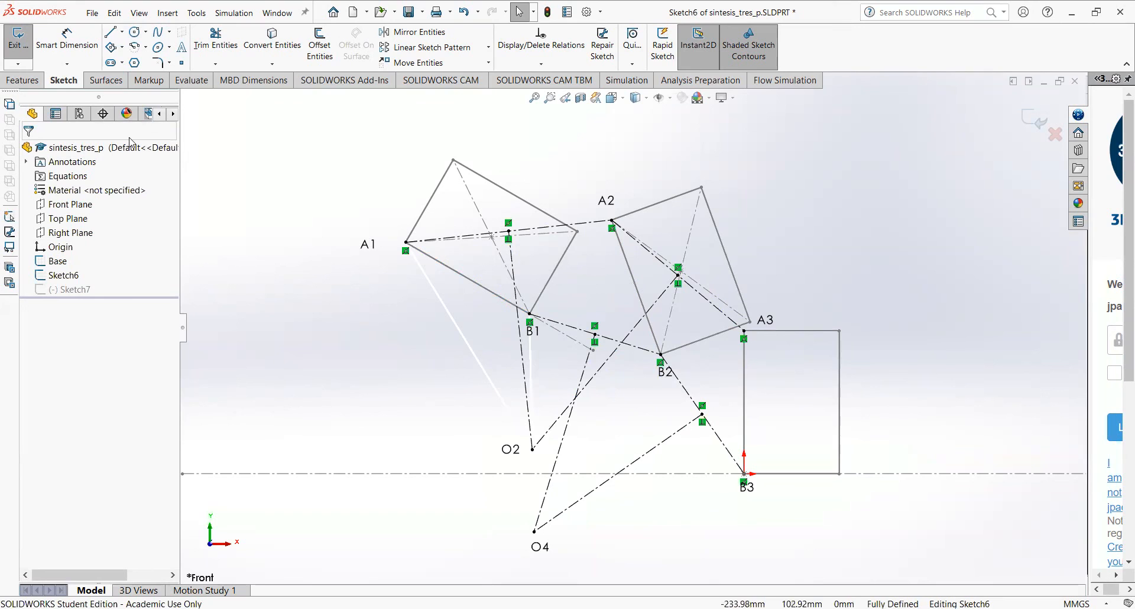
- Draw two connected centerlines from A1 to O2 and from O2 to A3
left_click(123, 35)
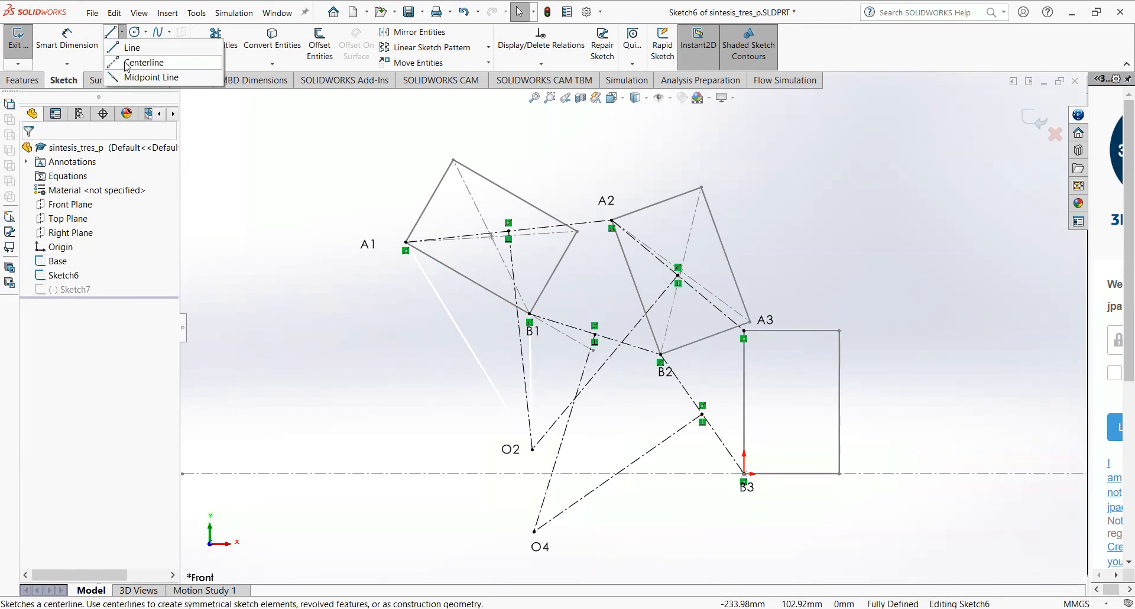
left_click(137, 59)
left_click(406, 241)
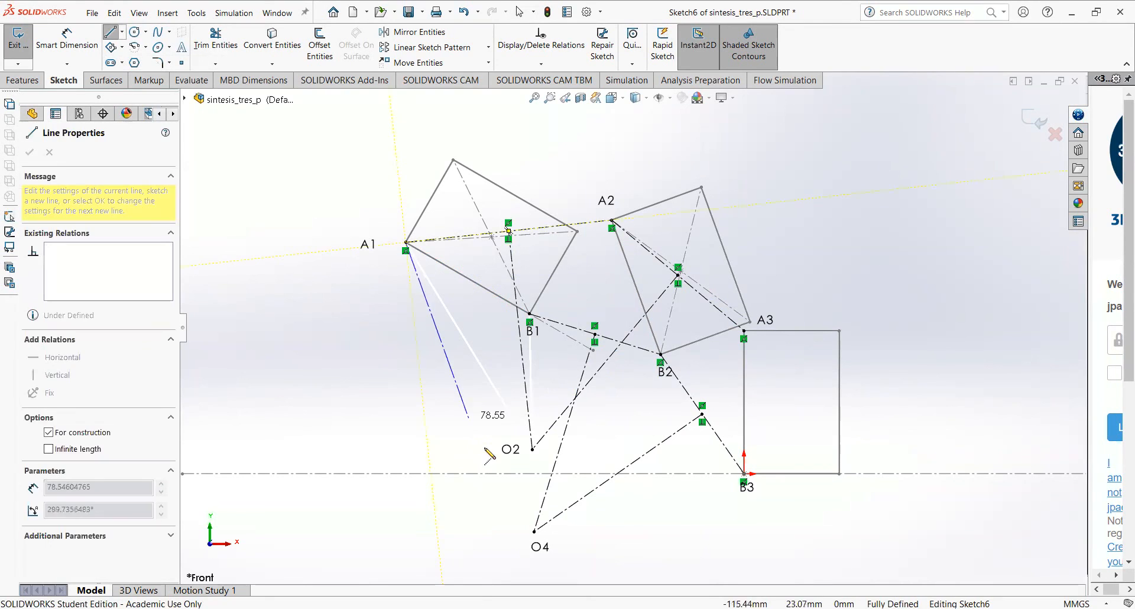
left_click(533, 449)
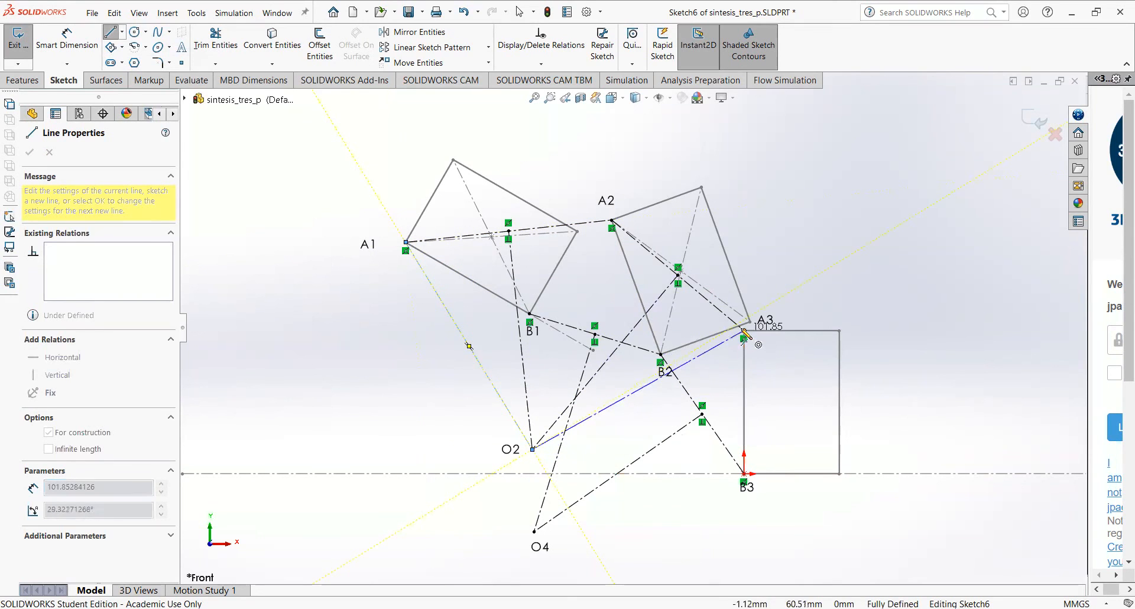
double_click(744, 335)
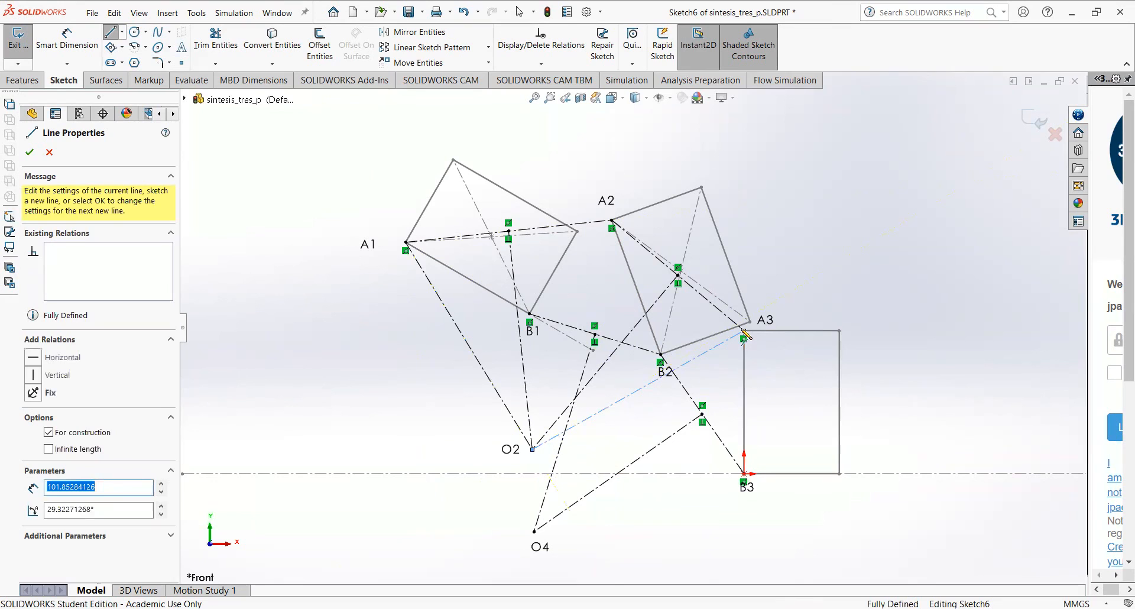
key("Escape")
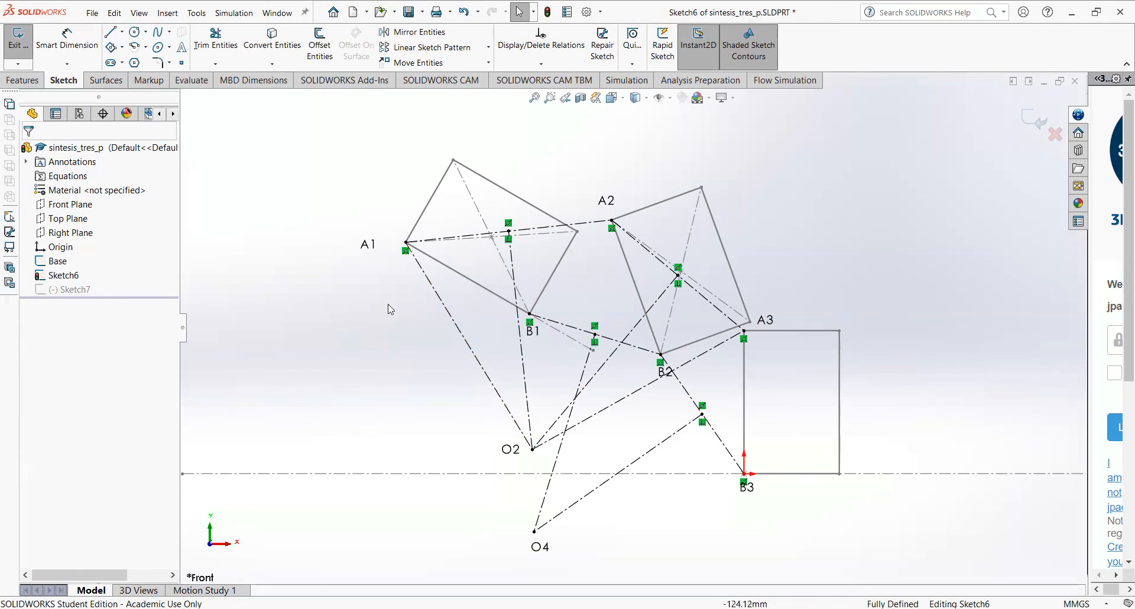
- Draw a circle of about 33 mm radius centred on O2 and make it construction geometry
left_click(135, 32)
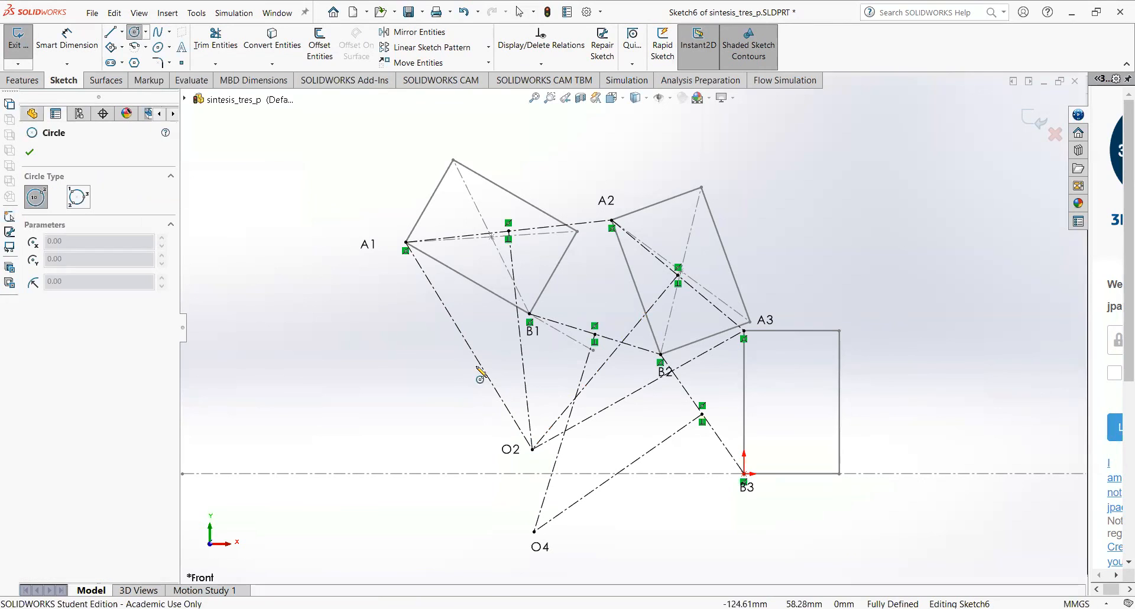
left_click(532, 450)
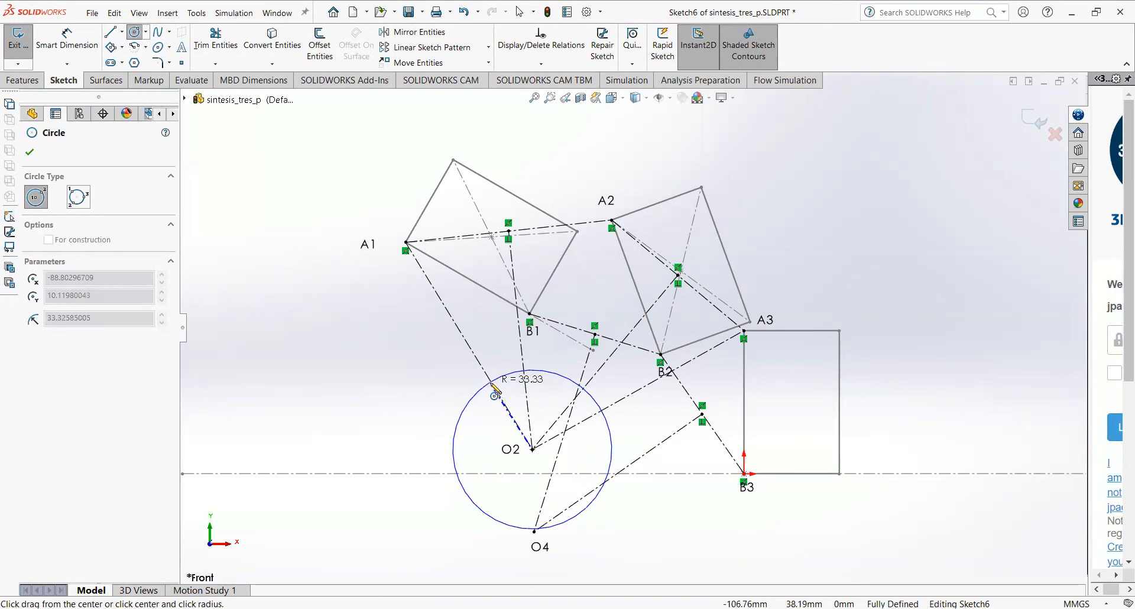
left_click(491, 385)
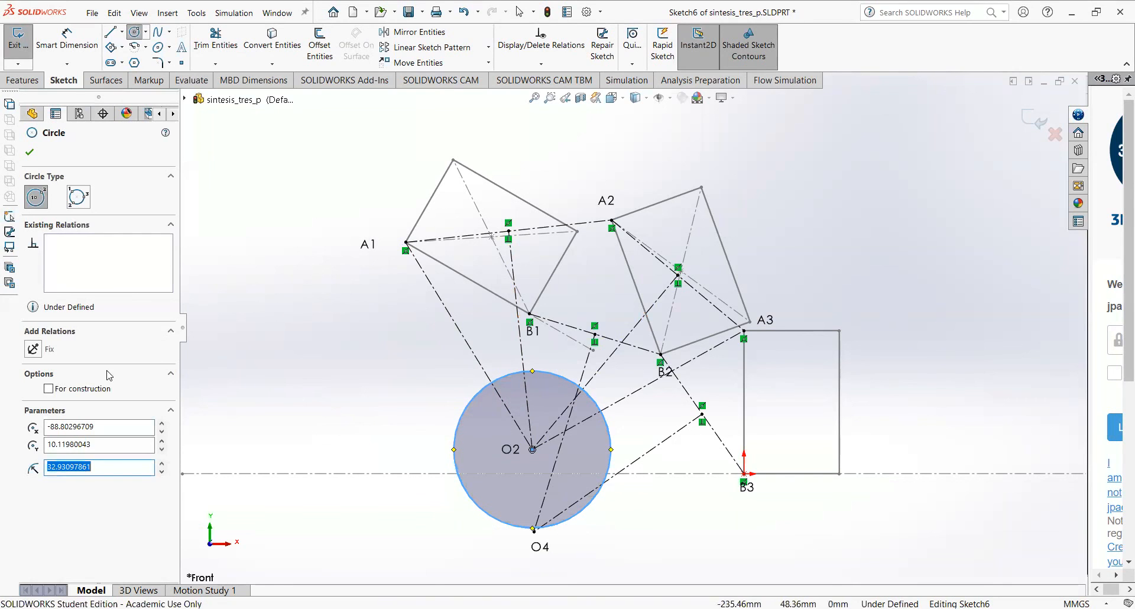
left_click(101, 390)
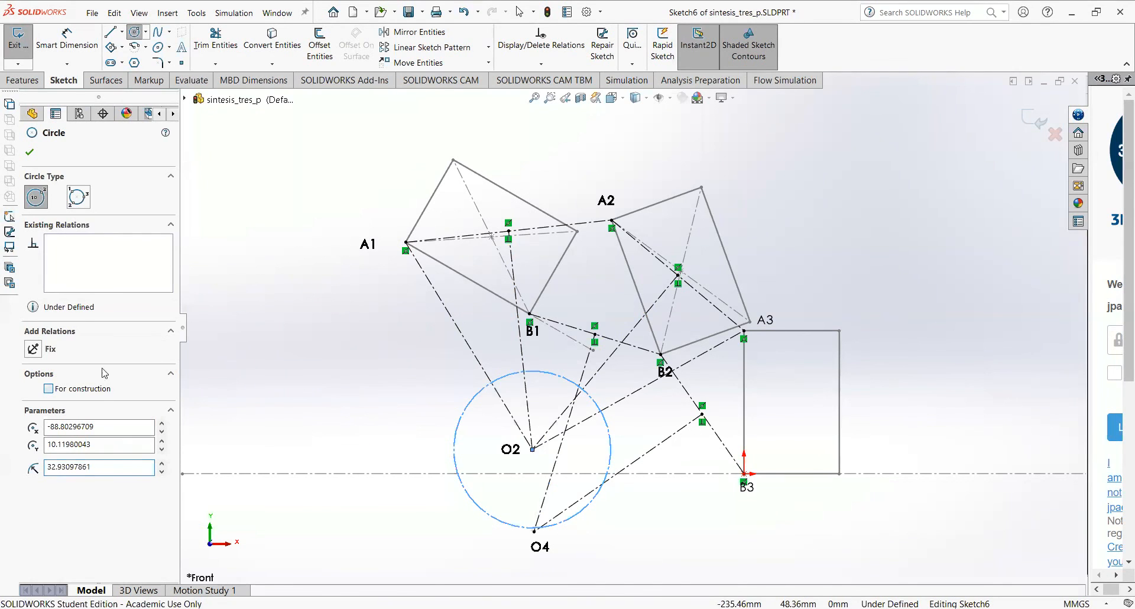
left_click(29, 152)
- Dimension the construction circle centred on O2 and set its diameter to 50 mm
left_click(77, 46)
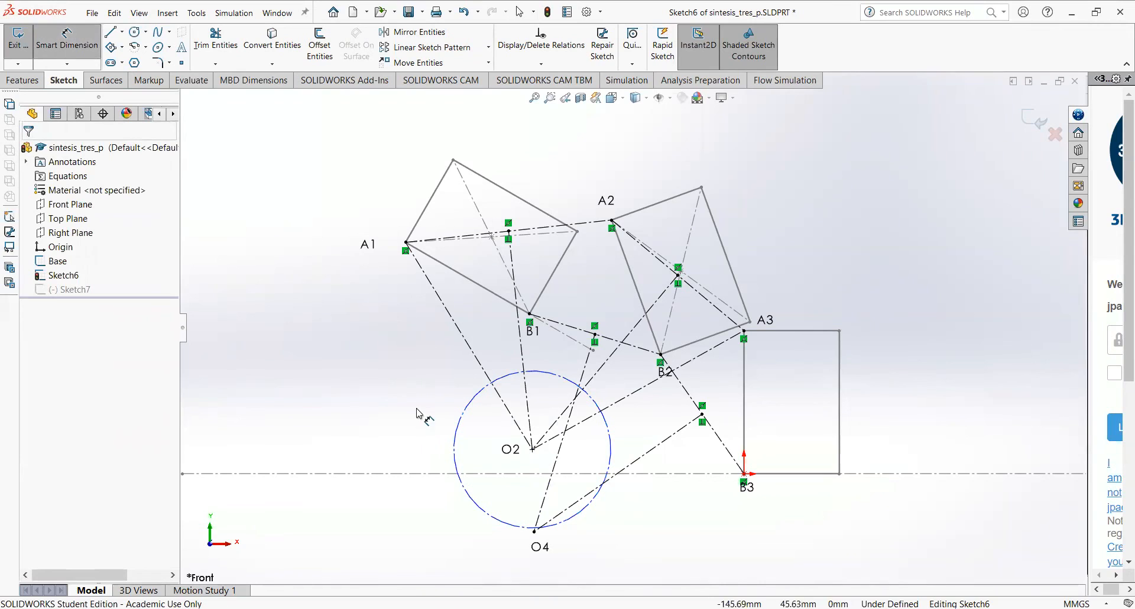
left_click(458, 426)
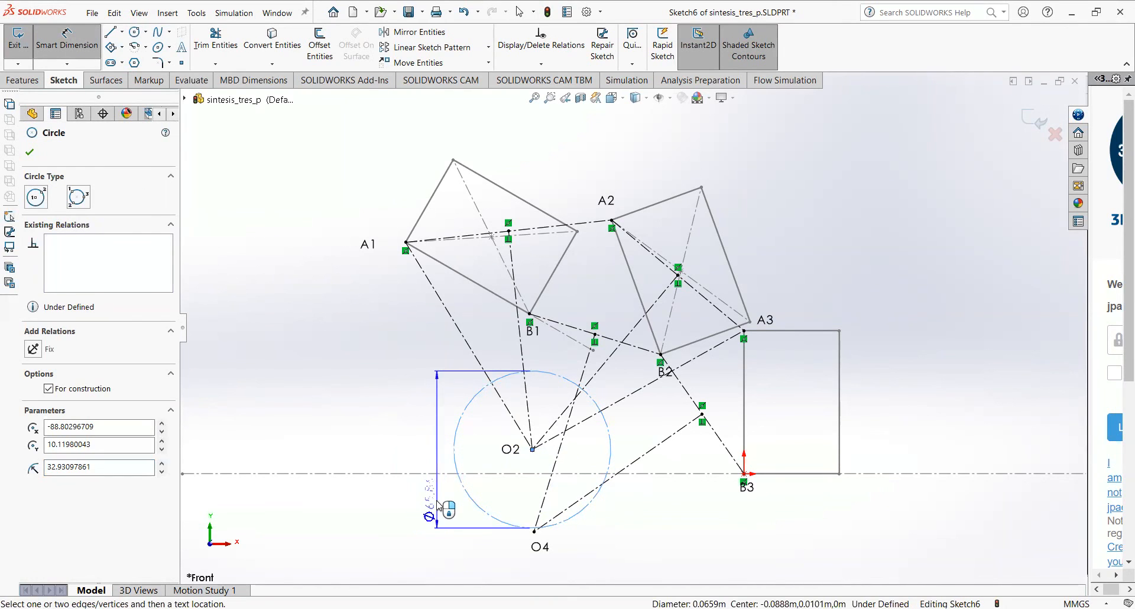
scroll(441, 448, "down", 2)
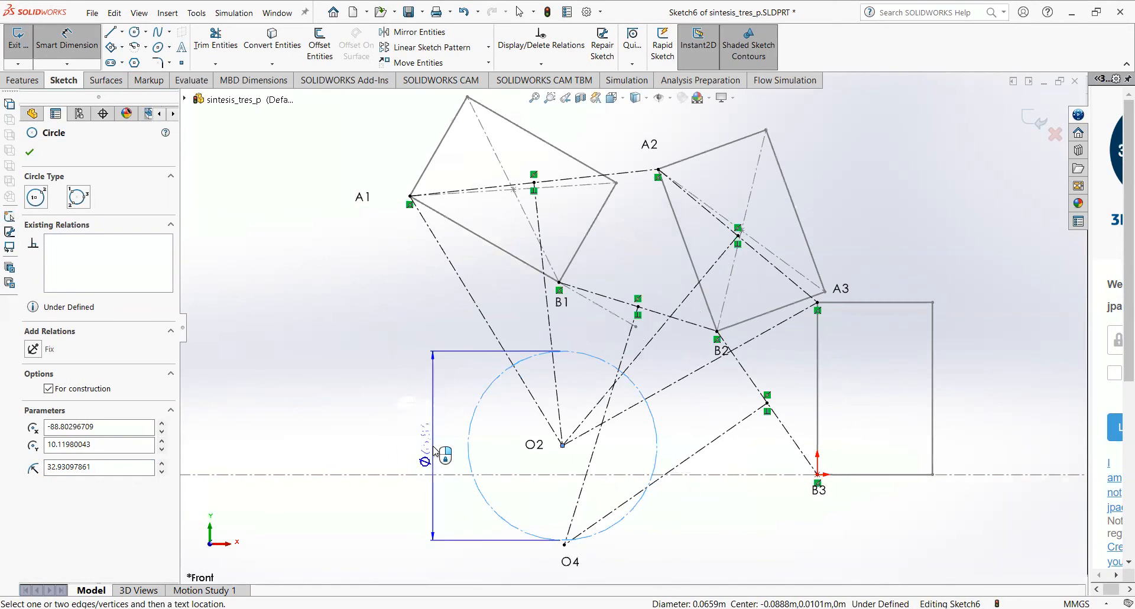
left_click(452, 446)
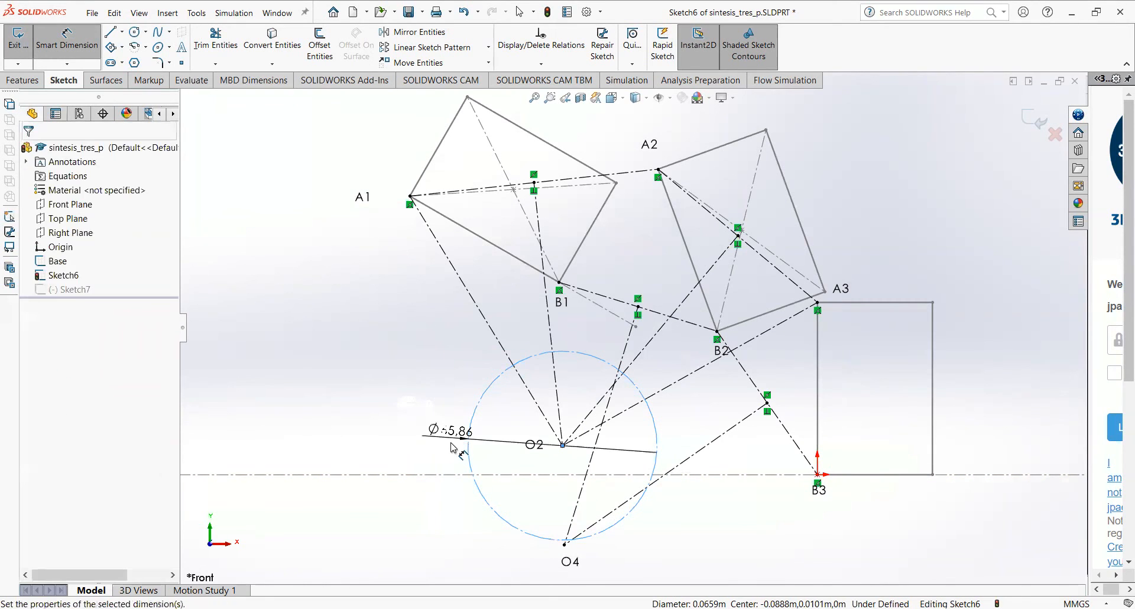
left_click(466, 473)
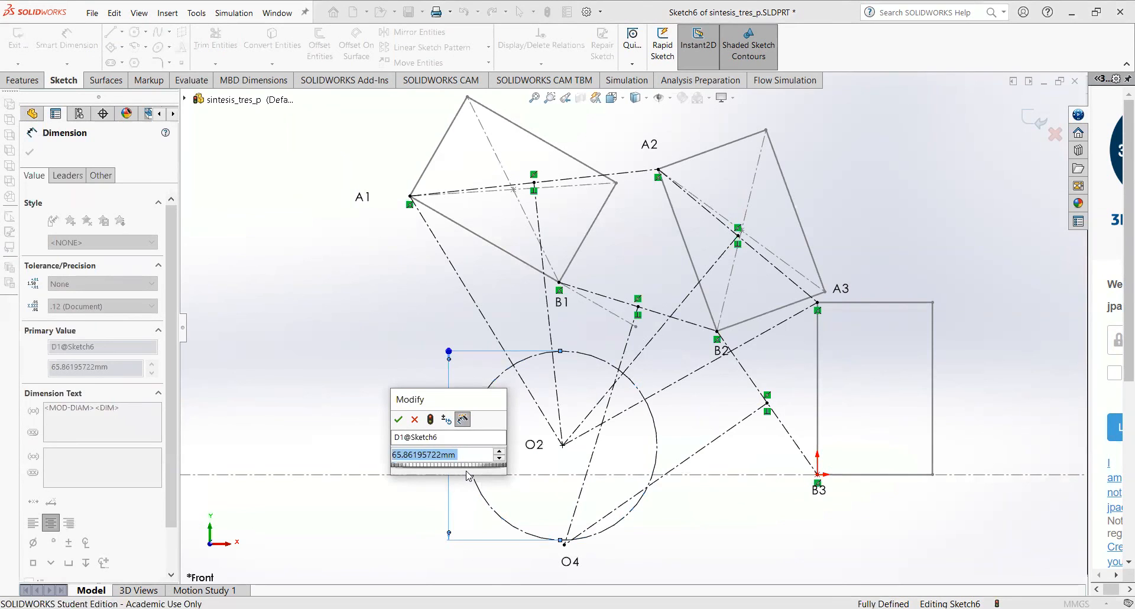
type("50")
key("Return")
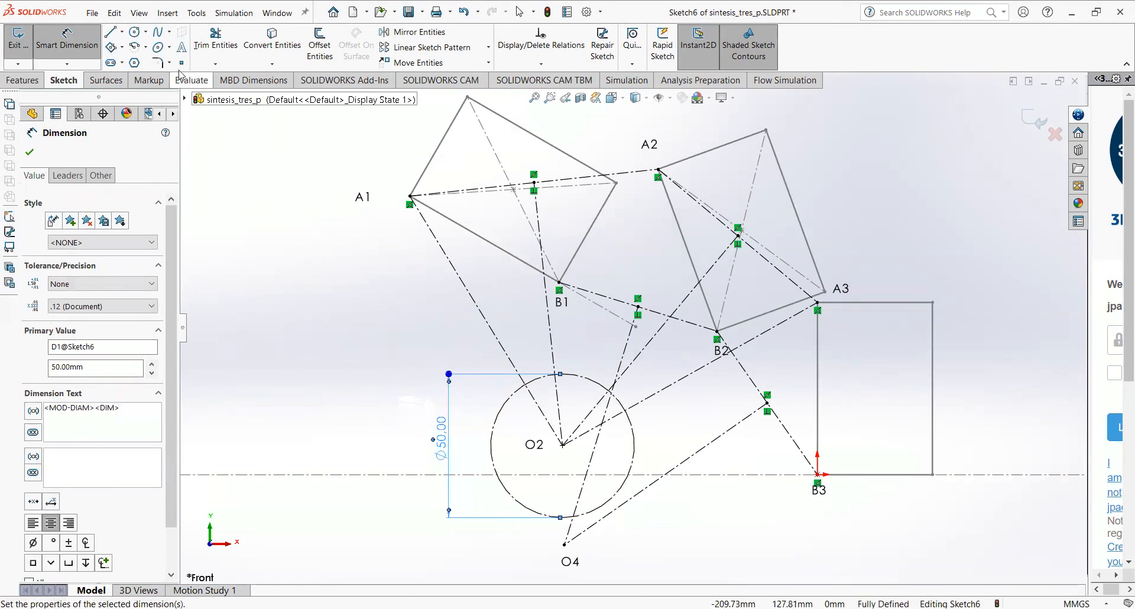
left_click(112, 33)
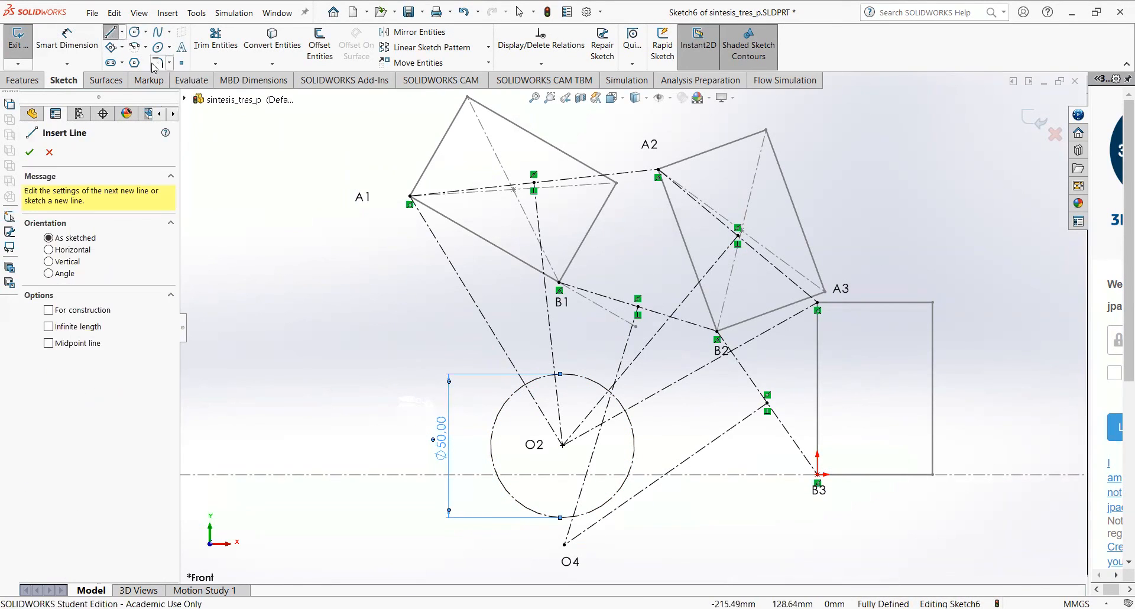
left_click(118, 60)
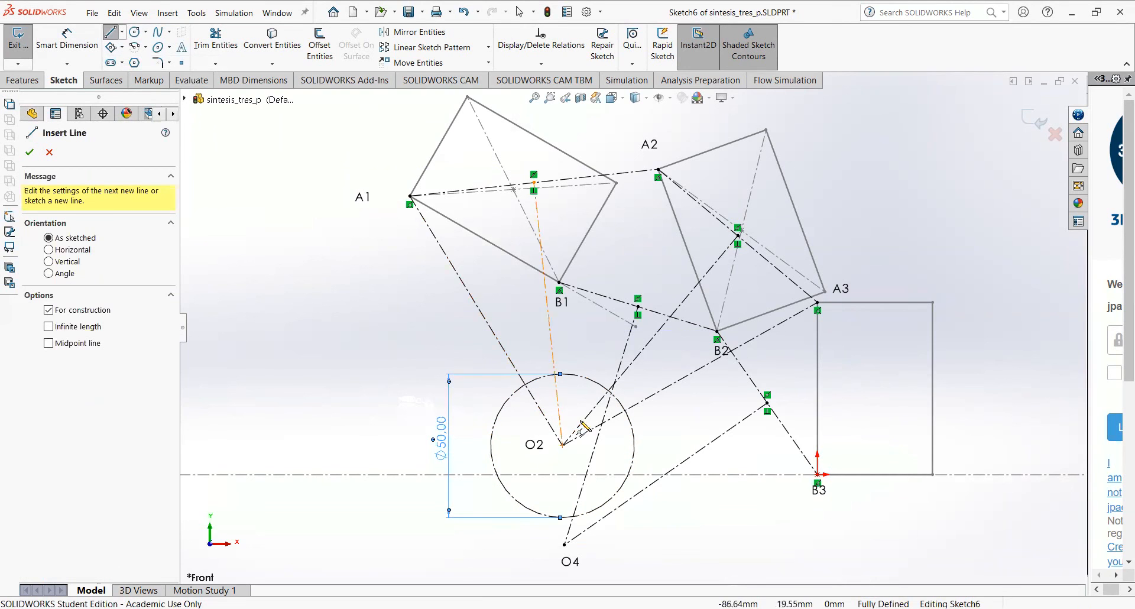
left_click(626, 411)
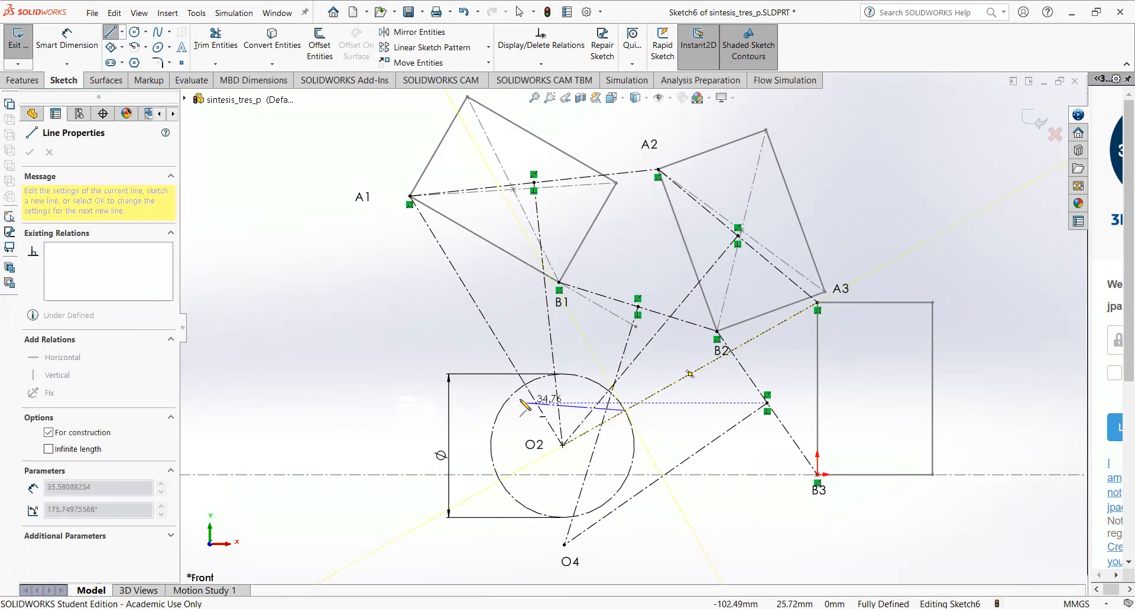
scroll(525, 390, "down", 1)
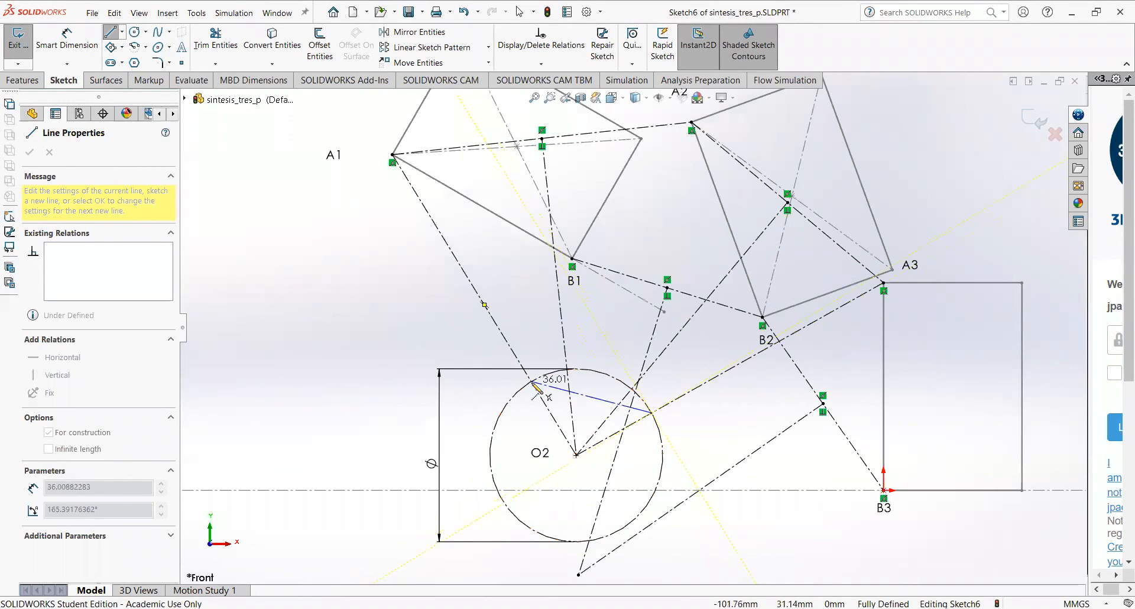
left_click(533, 383)
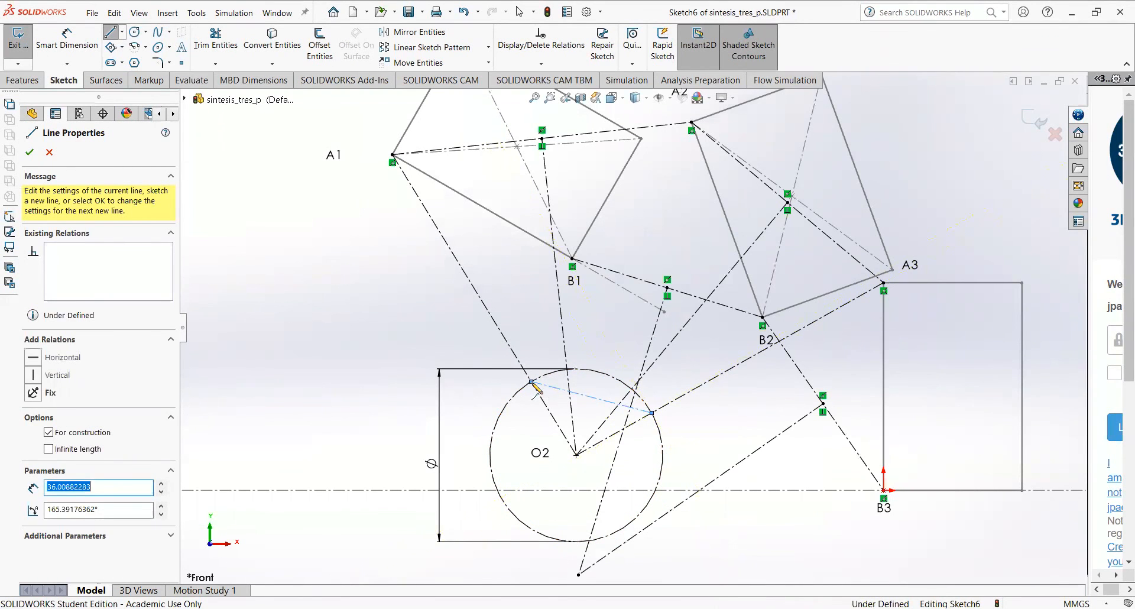
key("Escape")
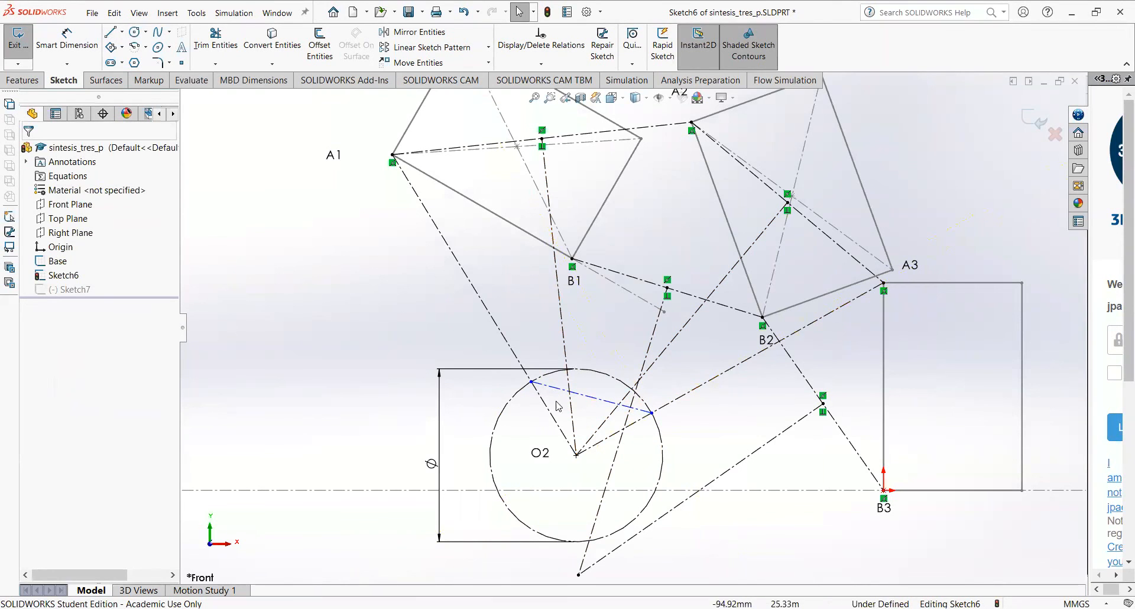
left_click_drag(560, 394, 541, 431)
key("Delete")
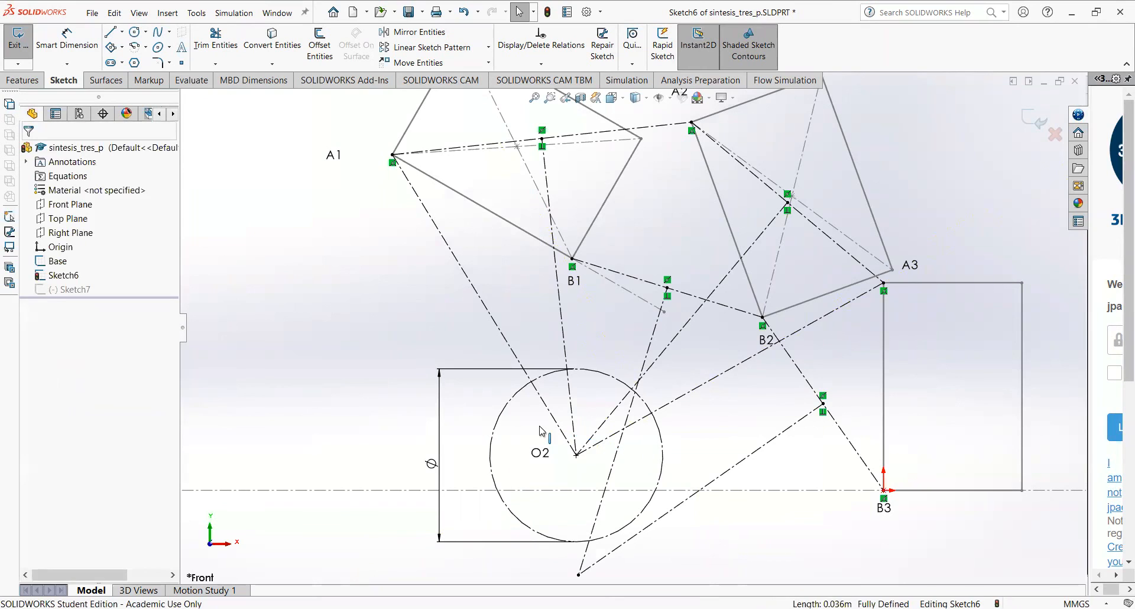
- Enable automatic sketch relations and draw a centerline chord joining the O2 circle's intersections with centerlines O2-A3 and A1-O2
left_click(201, 11)
mouse_move(282, 408)
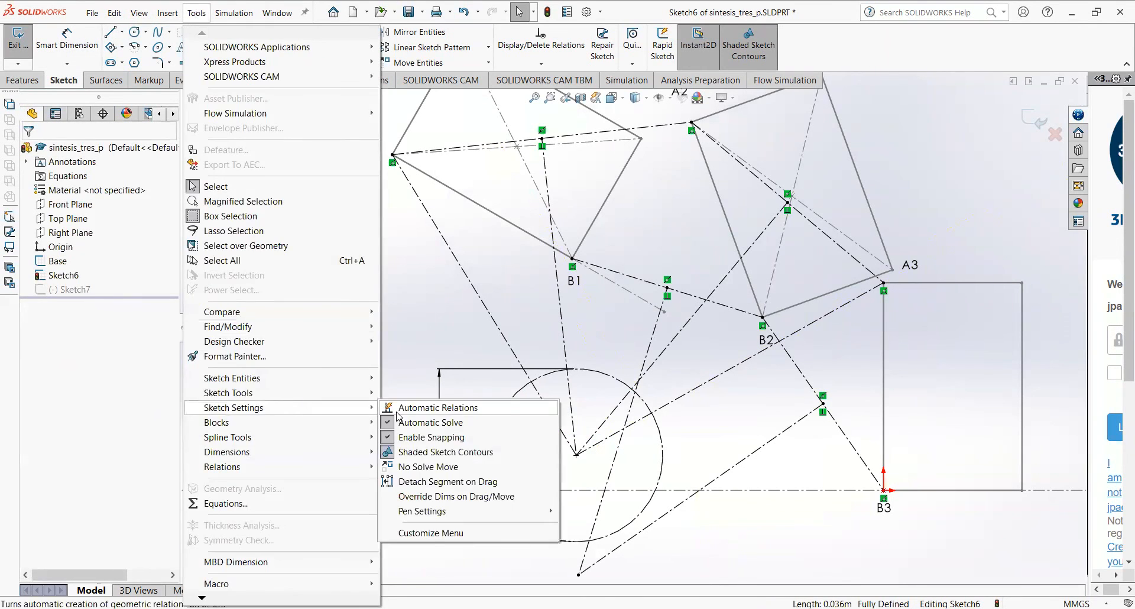
left_click(412, 408)
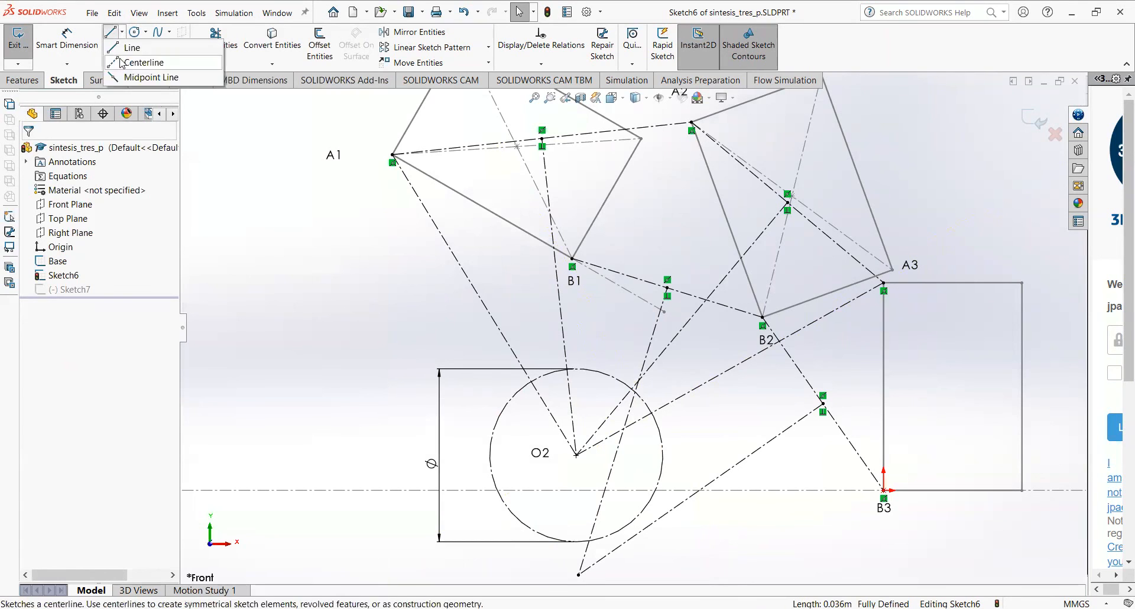
left_click(110, 32)
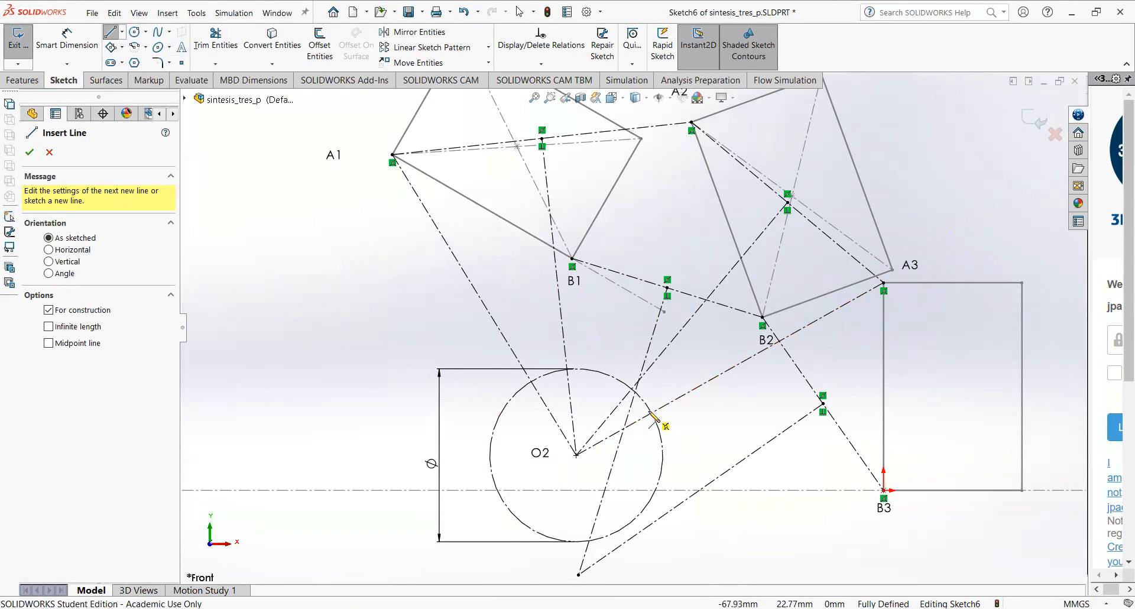
left_click(651, 413)
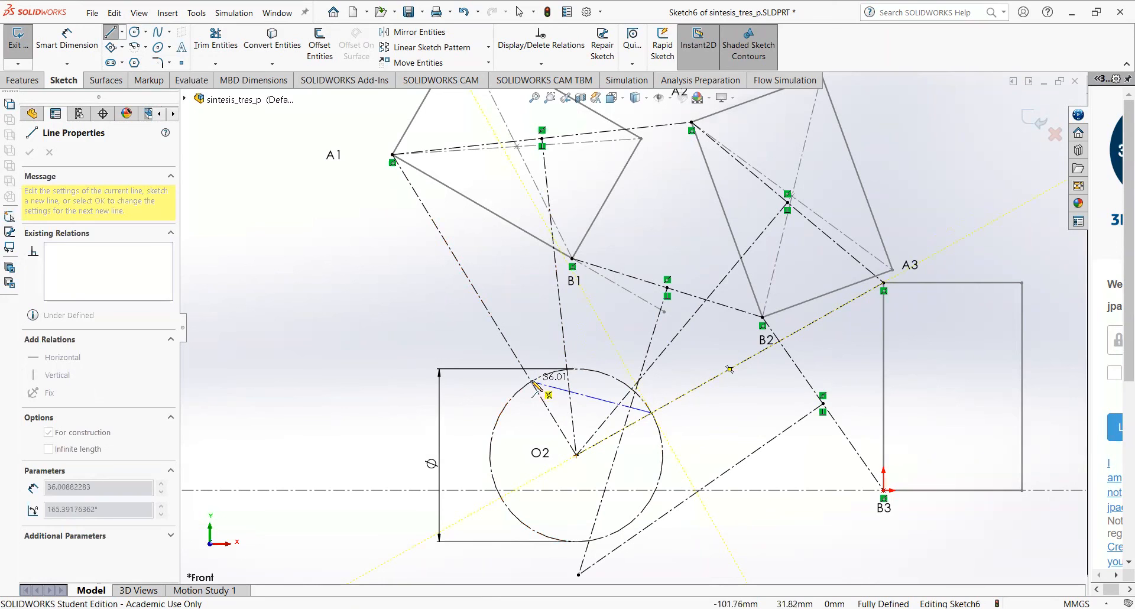
left_click(531, 382)
key("Escape")
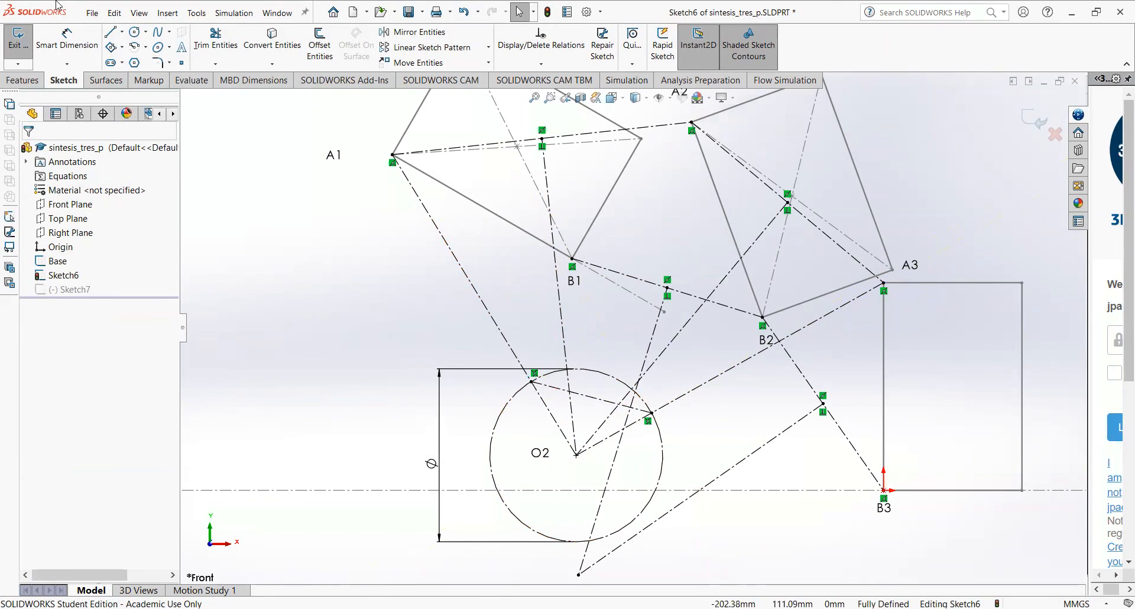
- Dimension the length of the chord in the O2 circle as a driven dimension
left_click(66, 39)
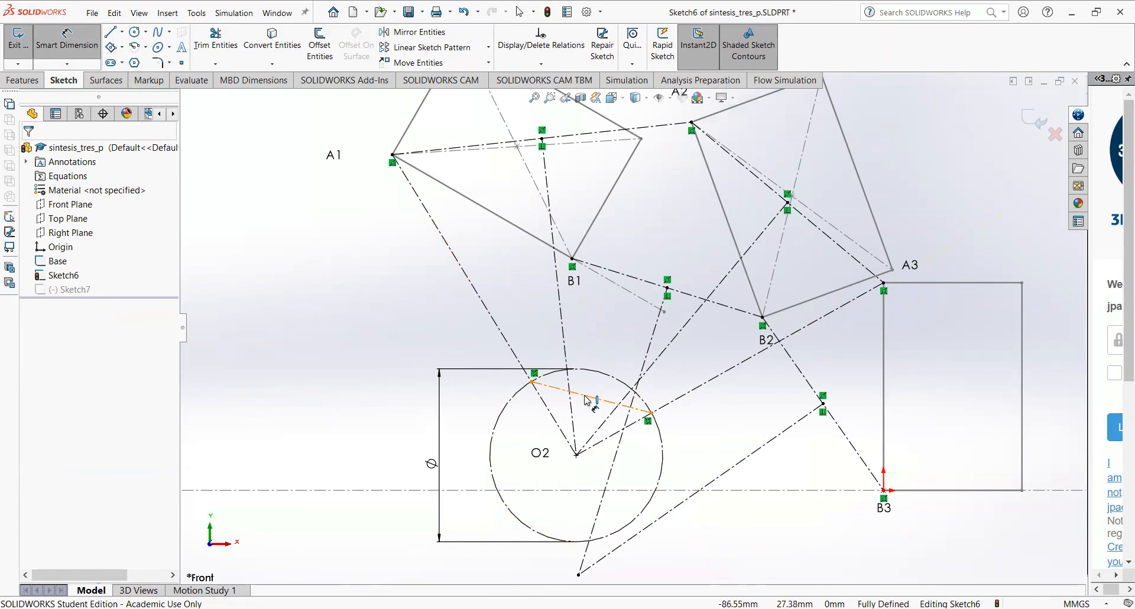
left_click(597, 370)
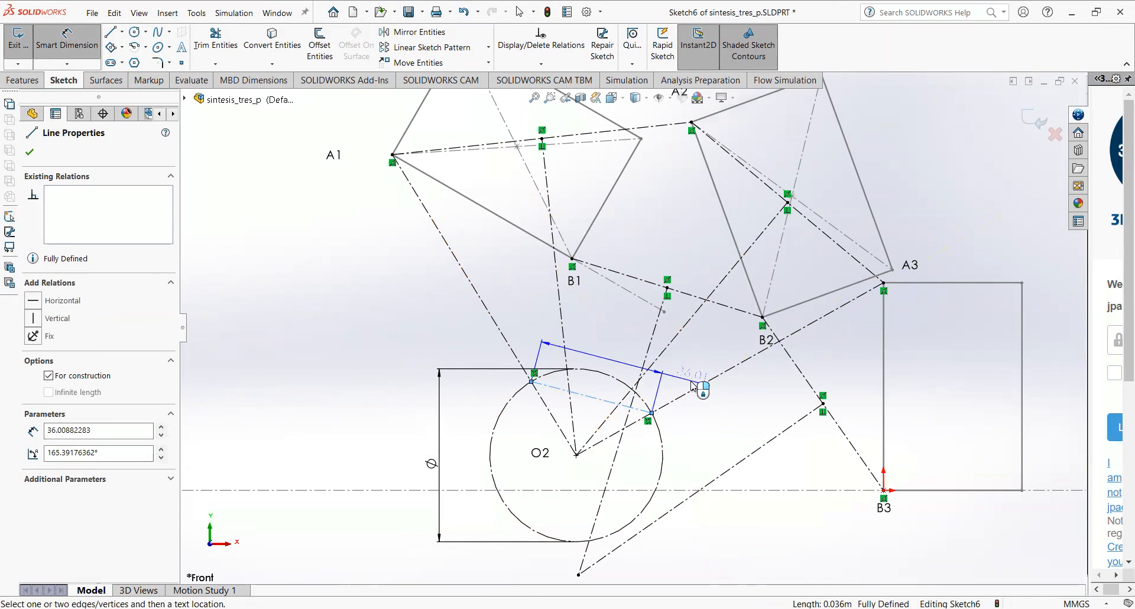
left_click(653, 349)
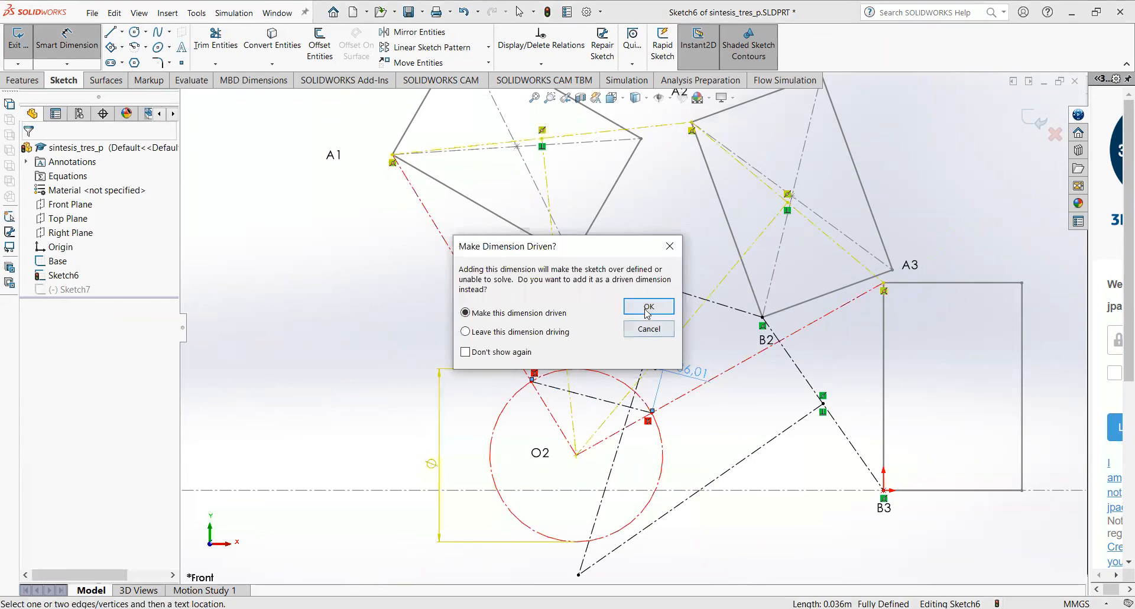
left_click(653, 311)
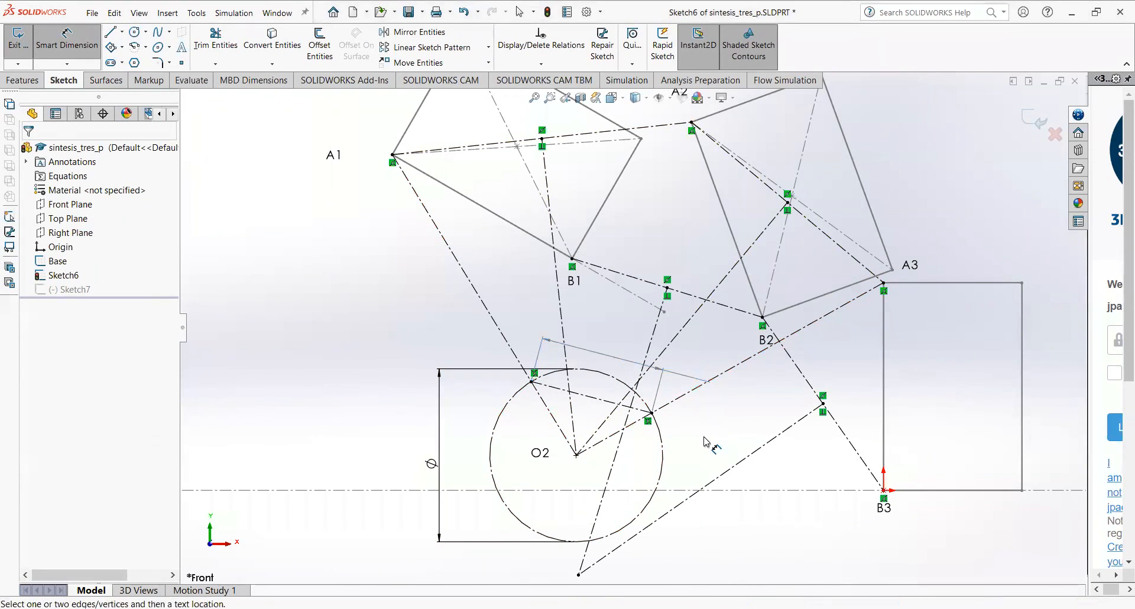
- Draw a centerline about 68 mm long, collinear with the chord, outward from its endpoint on the A1-O2 line
scroll(709, 439, "up", 3)
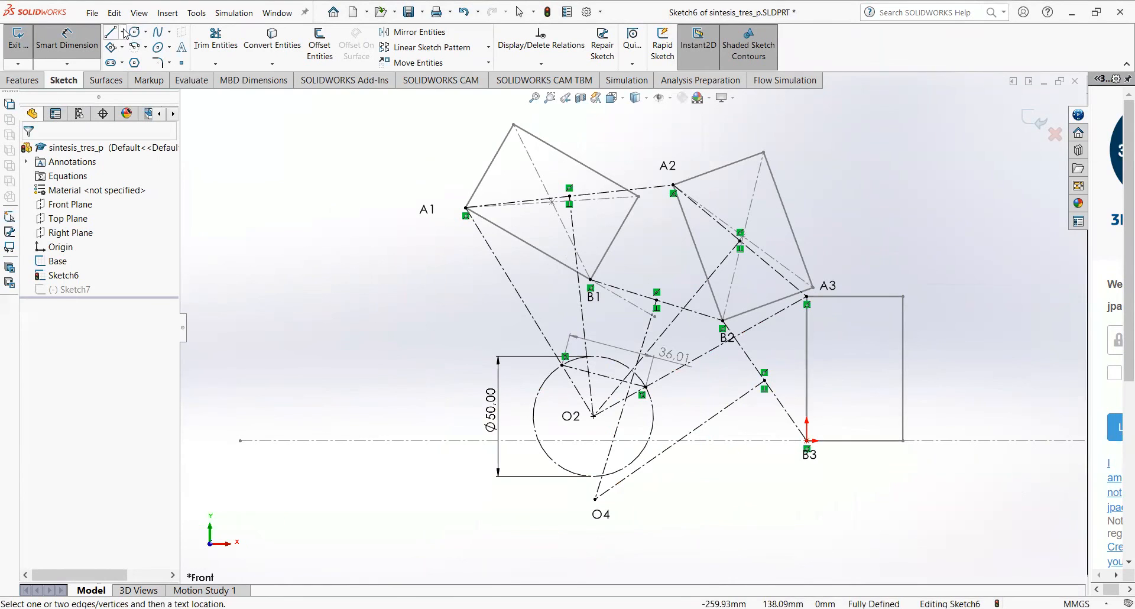
left_click(128, 64)
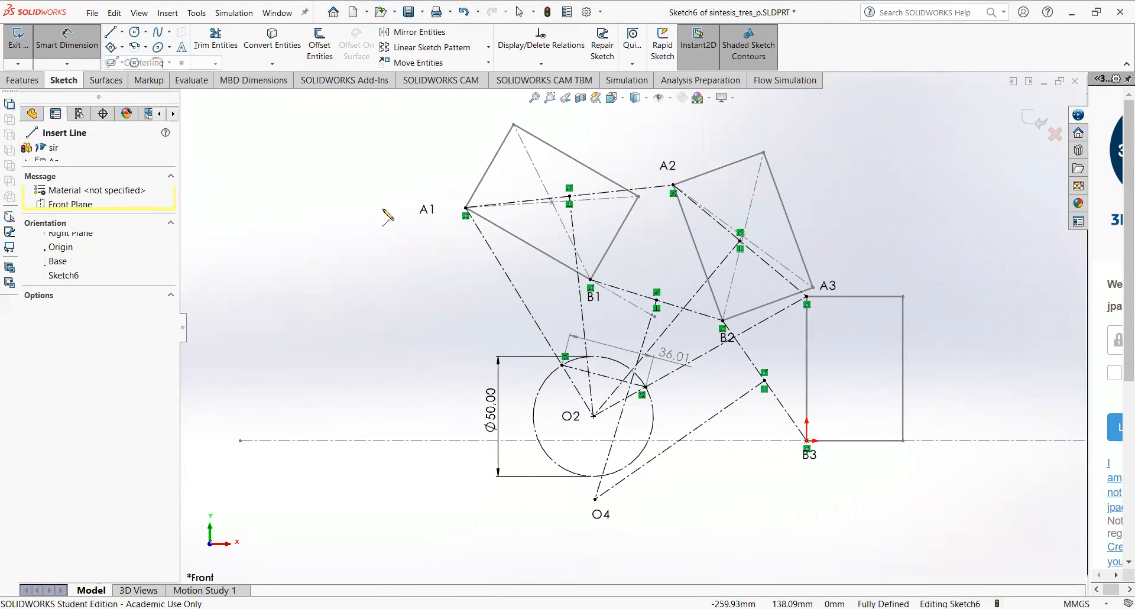
left_click(561, 365)
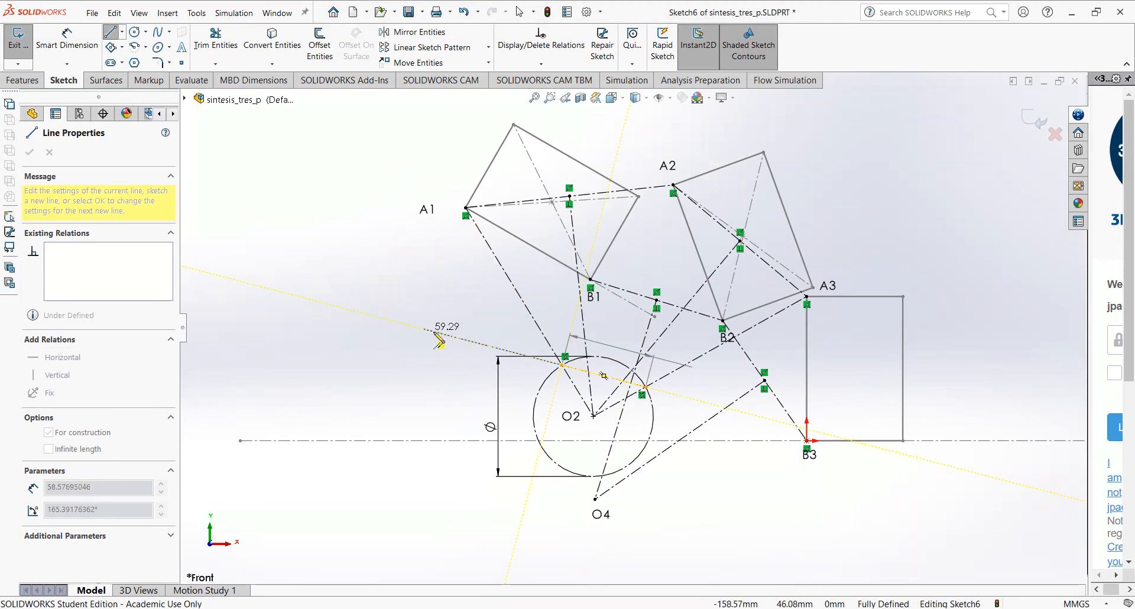
left_click(405, 324)
key("Escape")
key("Escape")
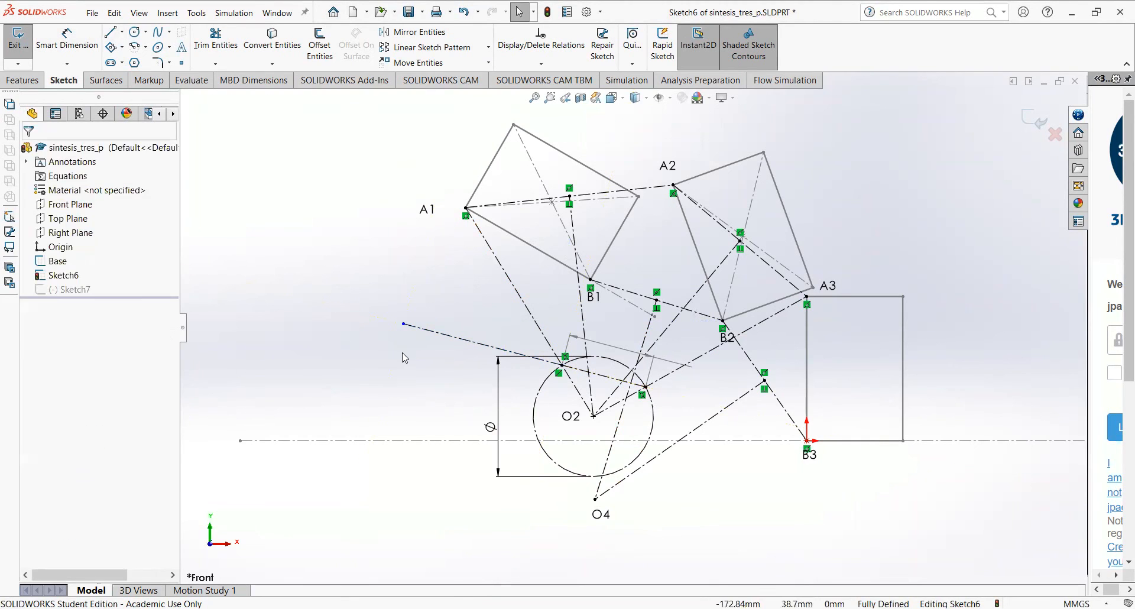
- Dimension the centerline extending the chord and set its length to 80 mm
left_click(66, 39)
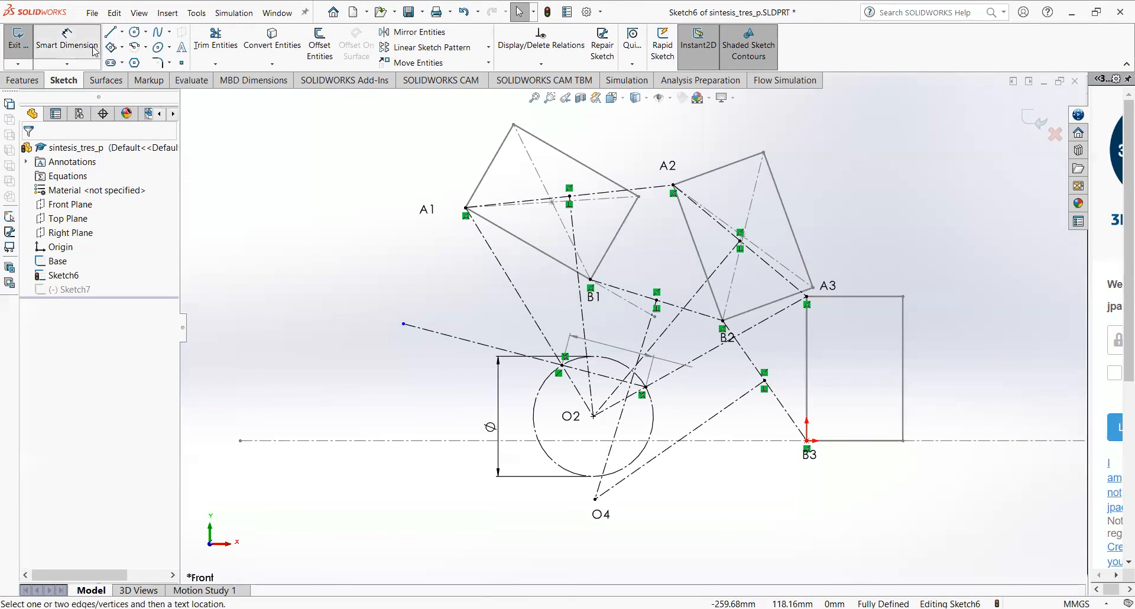
left_click(473, 340)
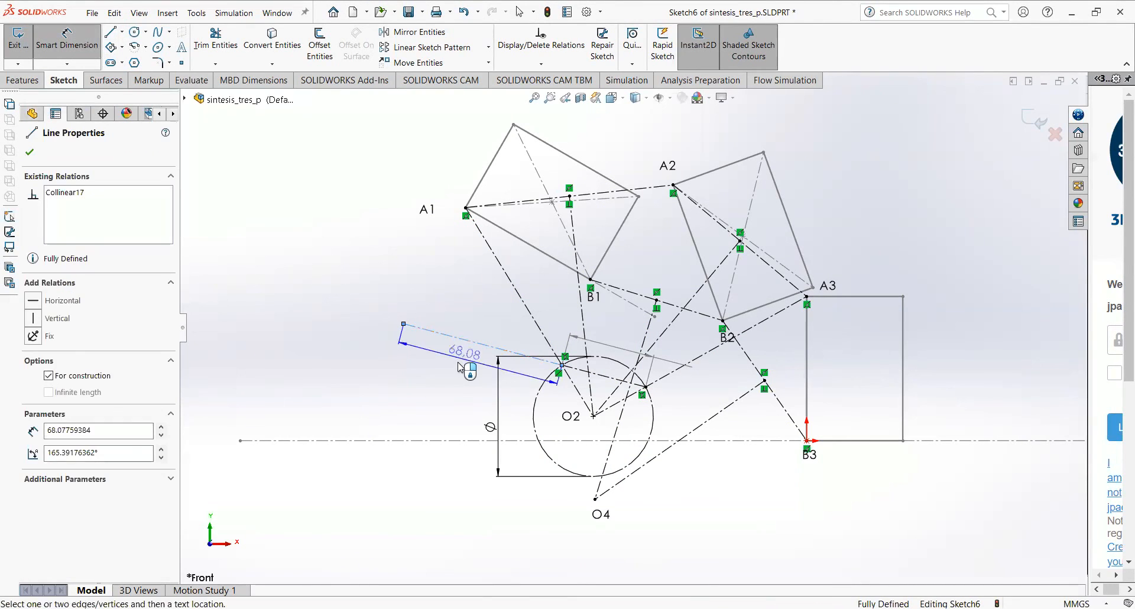
left_click(476, 335)
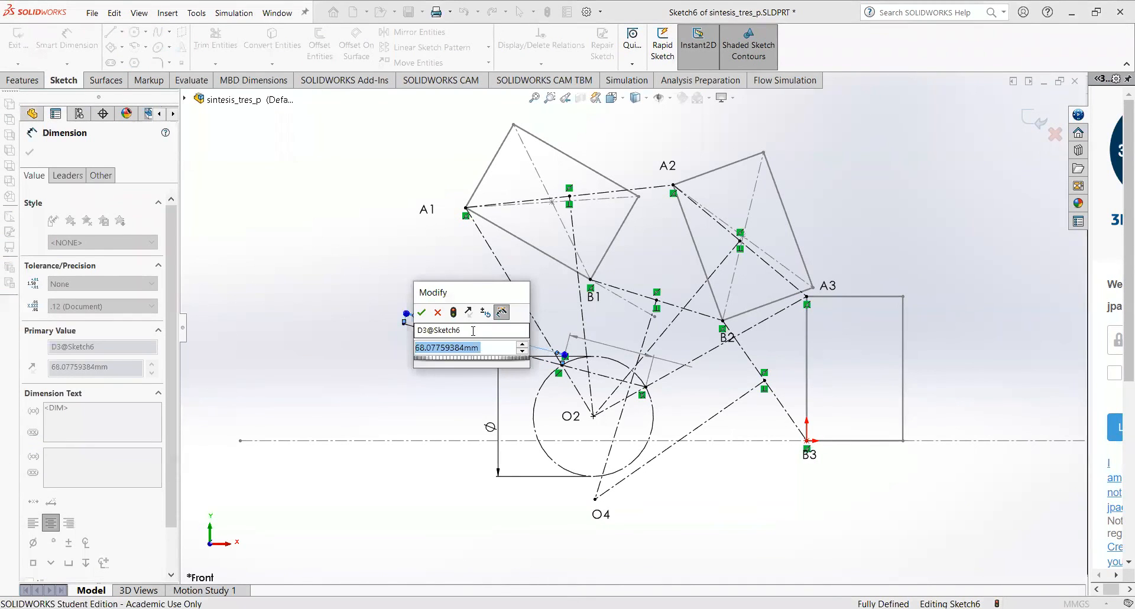
key("Return")
left_click(349, 423)
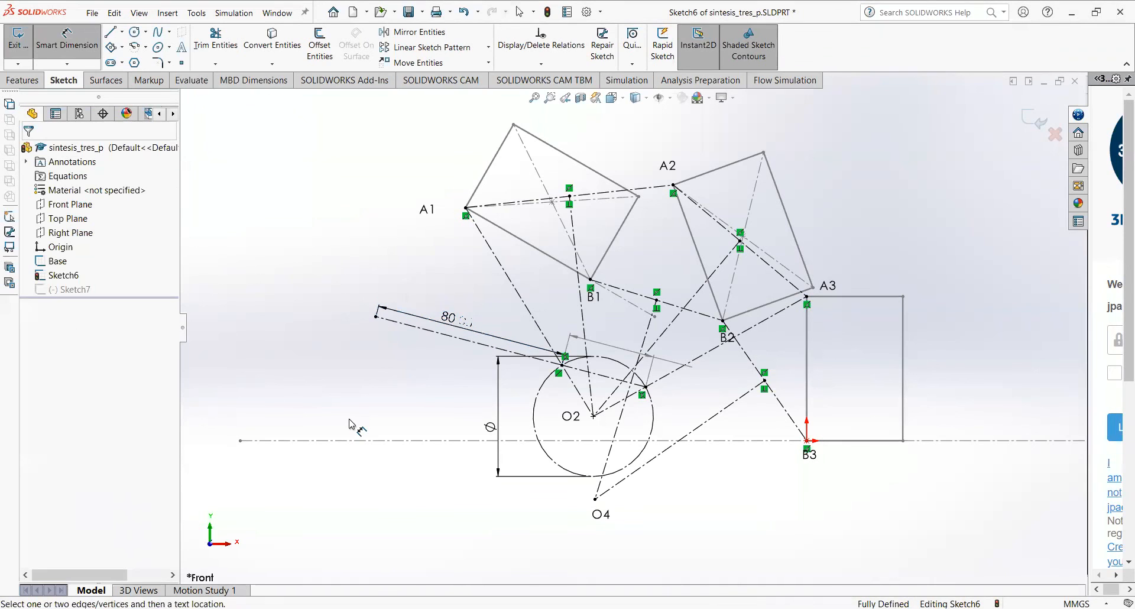
key("Escape")
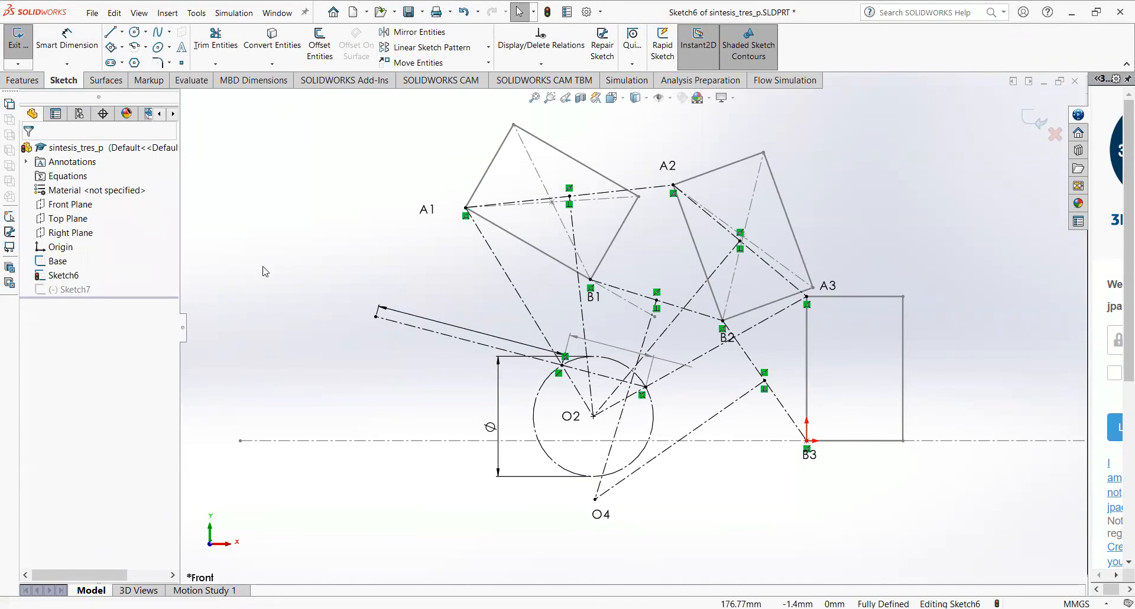
- Draw a circle of about 19 mm radius centred on the 80 mm centerline's free end and make it construction geometry
left_click(134, 32)
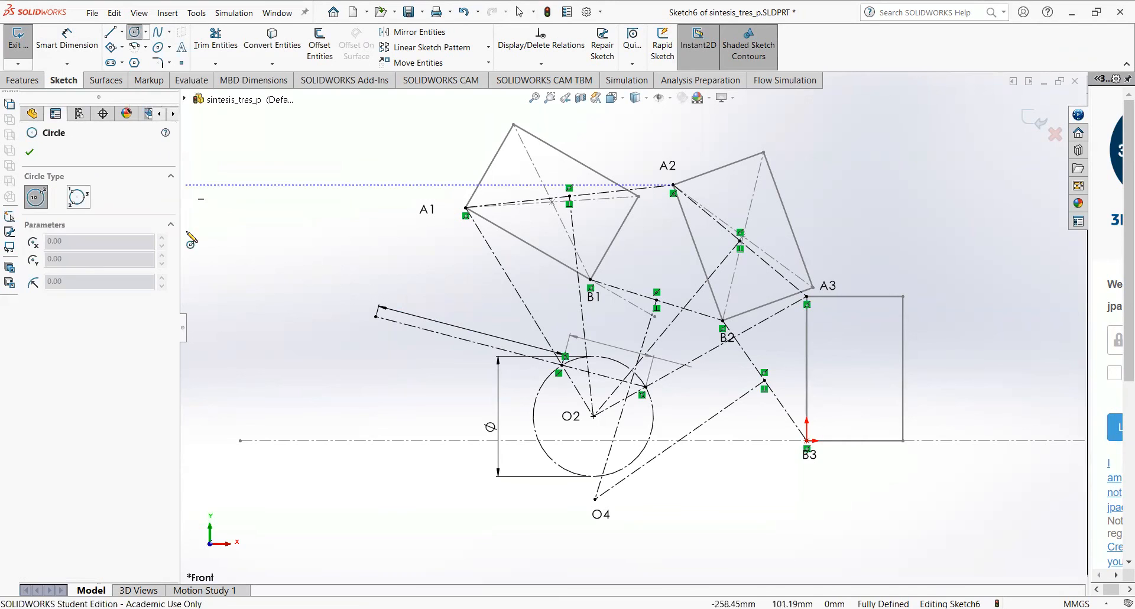
left_click(376, 316)
left_click(401, 355)
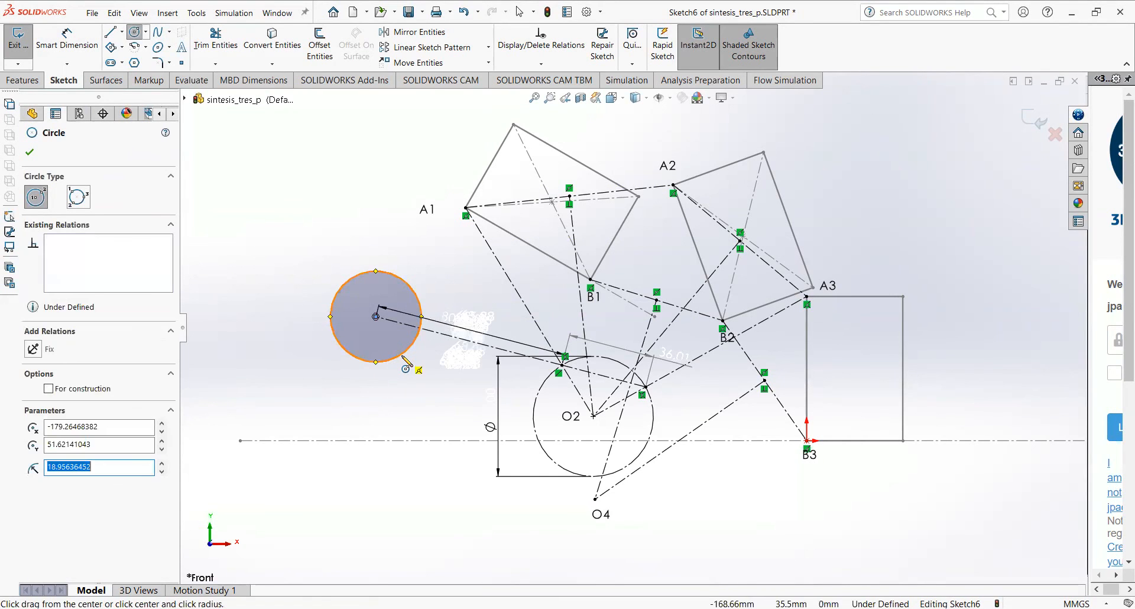
key("Escape")
left_click(383, 361)
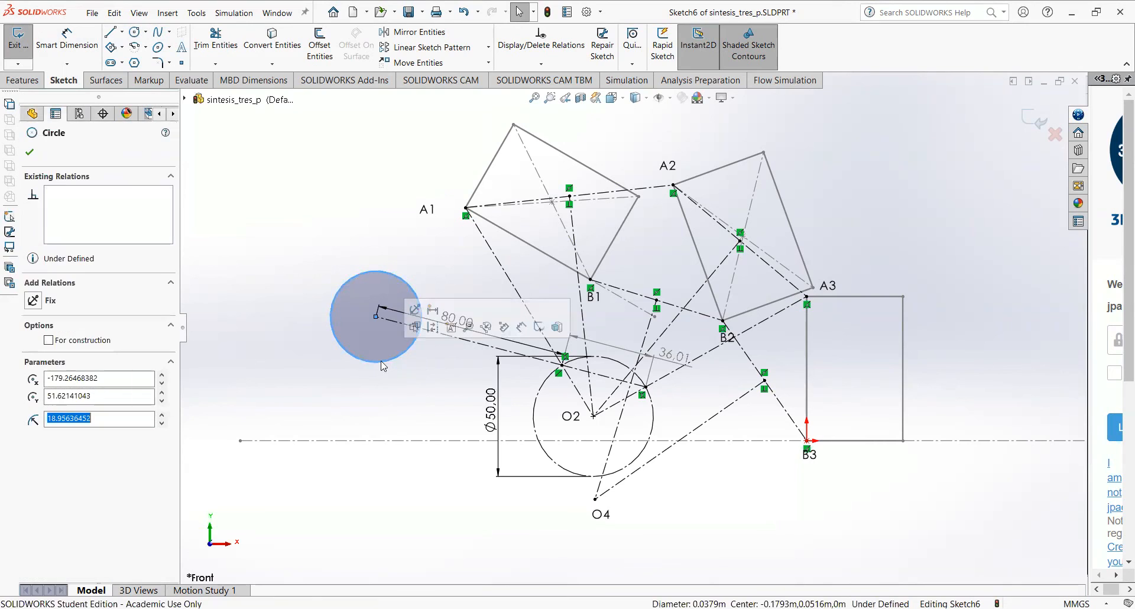
left_click(48, 340)
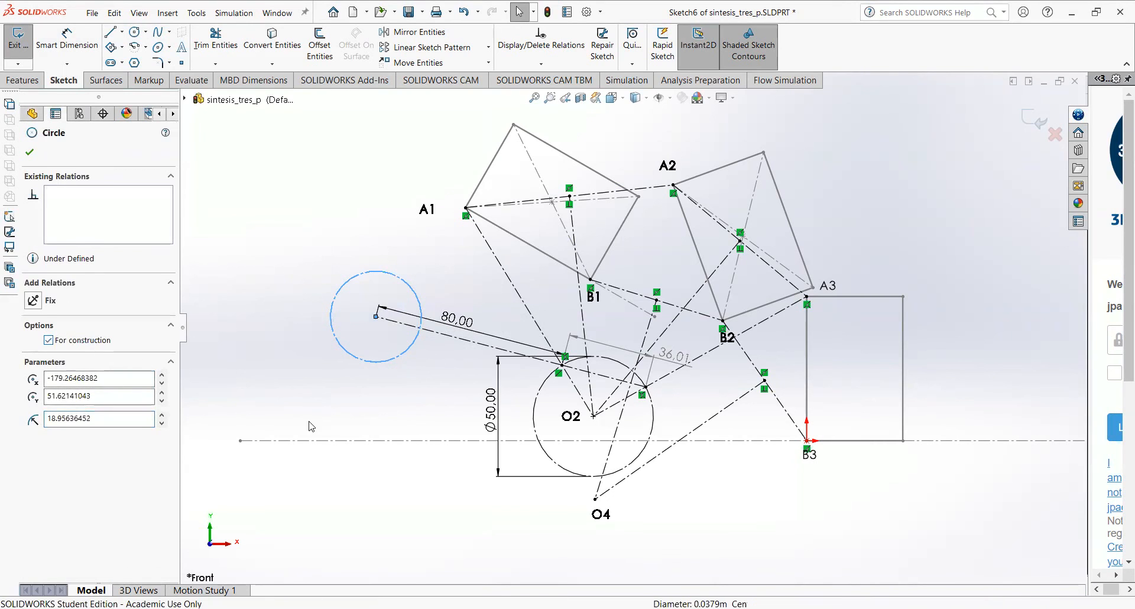
- Dimension the diameter of the construction circle at the 80 mm centerline's end and link it by equation to the chord dimension D2@Sketch6
key("Escape")
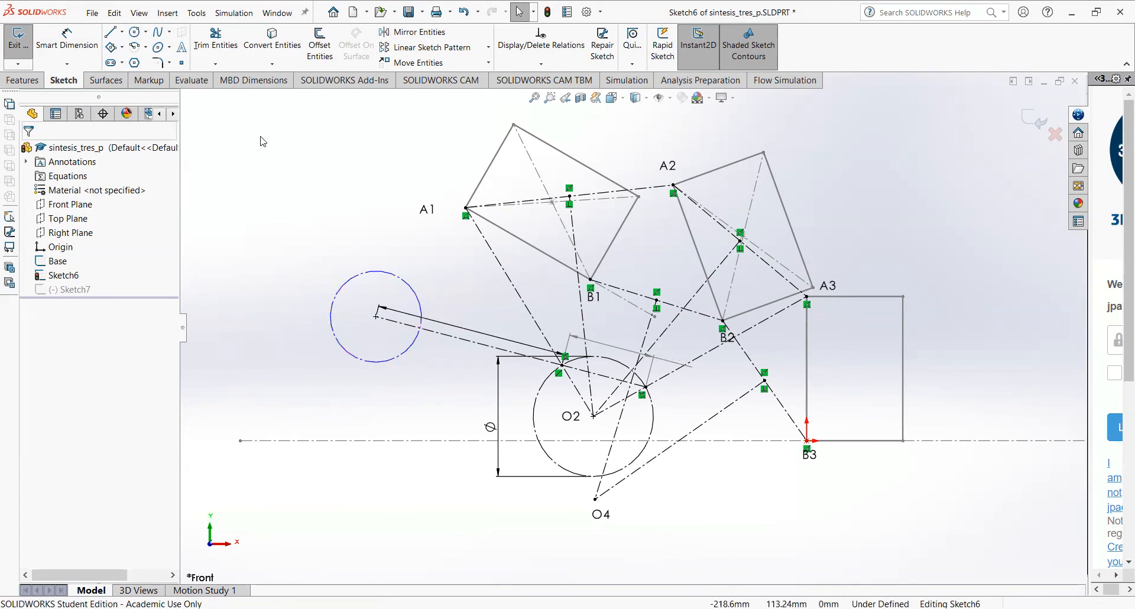
left_click(80, 46)
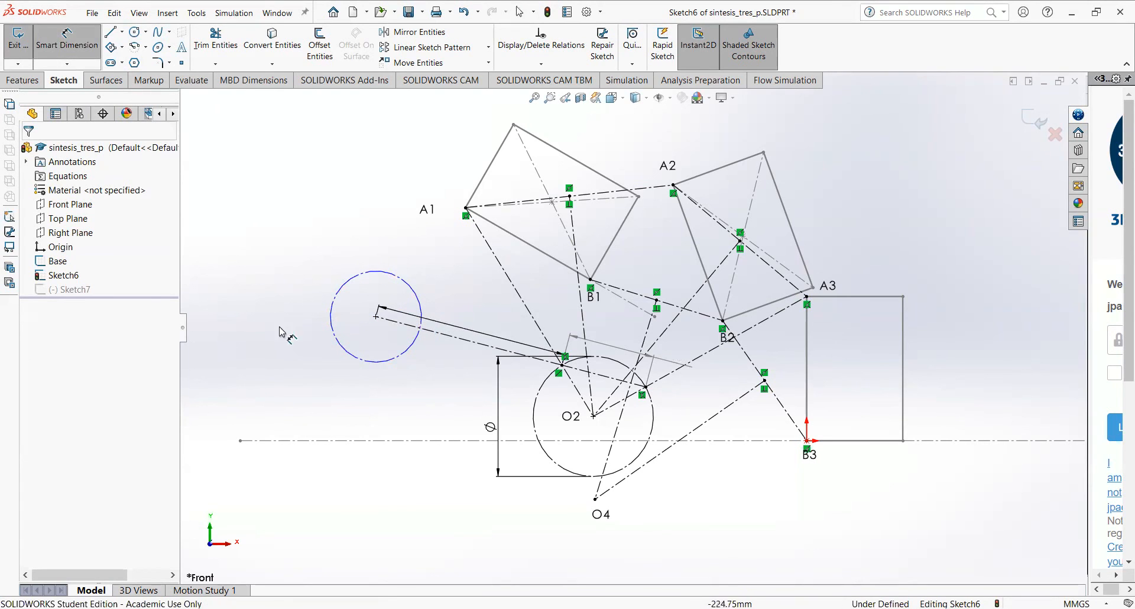
left_click(357, 362)
left_click(349, 409)
left_click(347, 403)
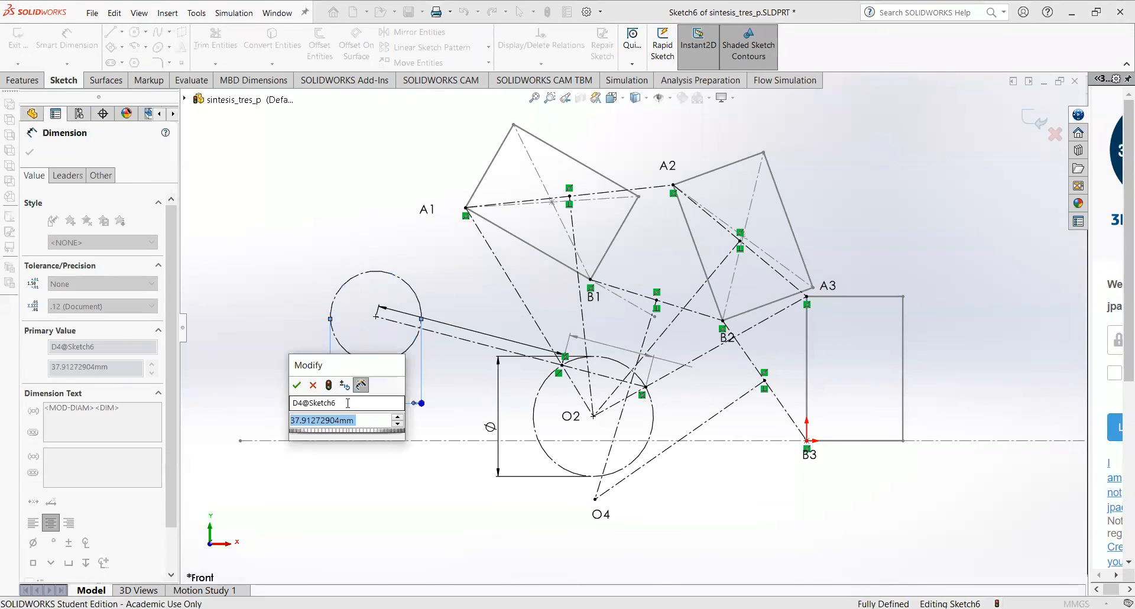
type("=")
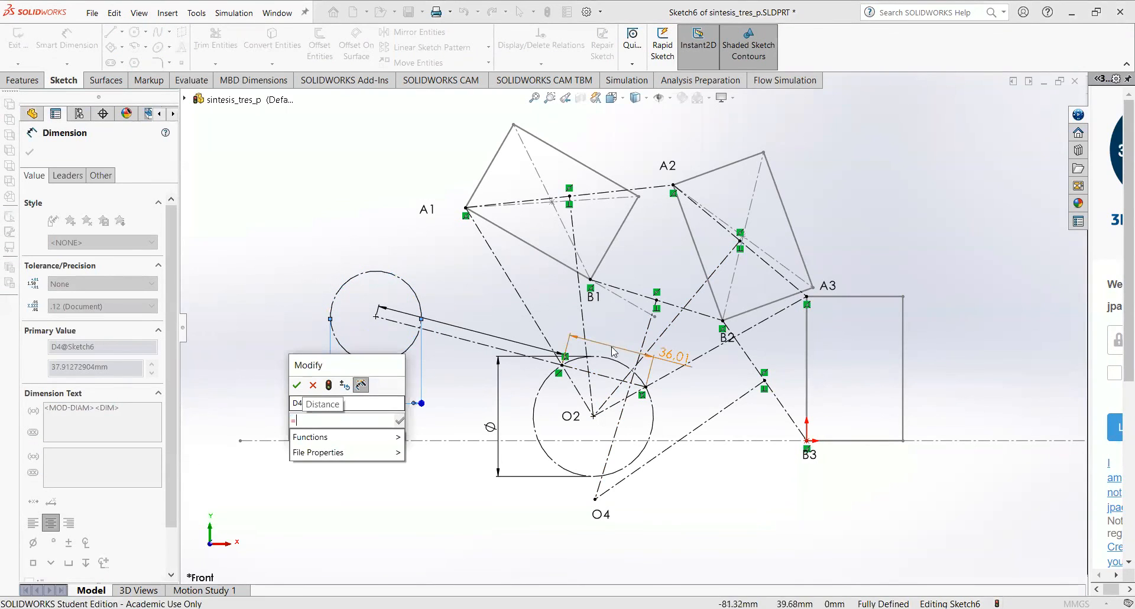
left_click(674, 359)
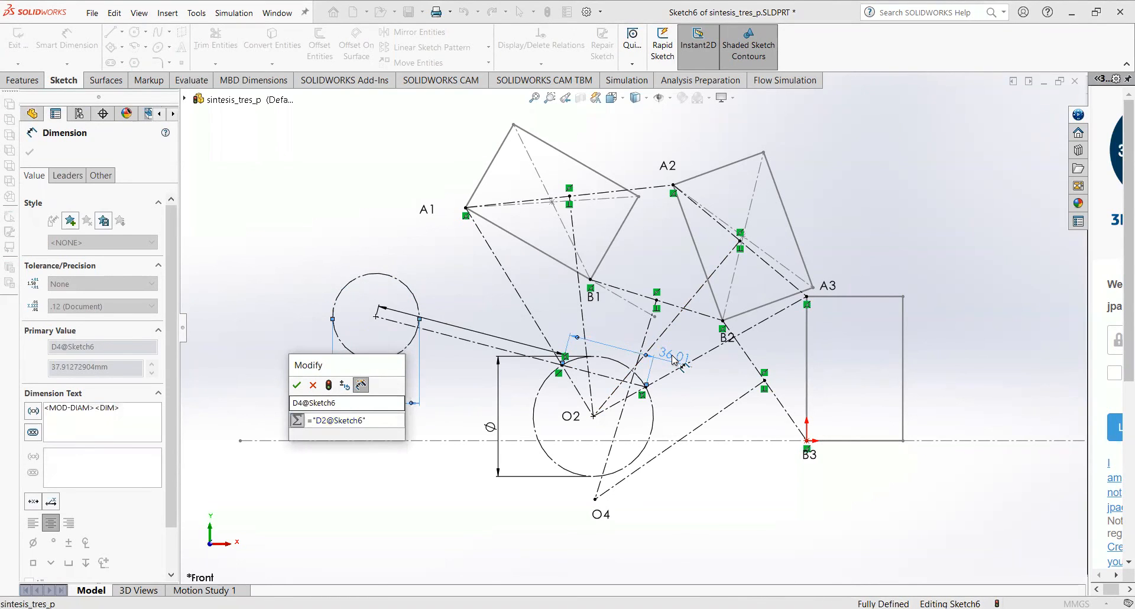
left_click(298, 386)
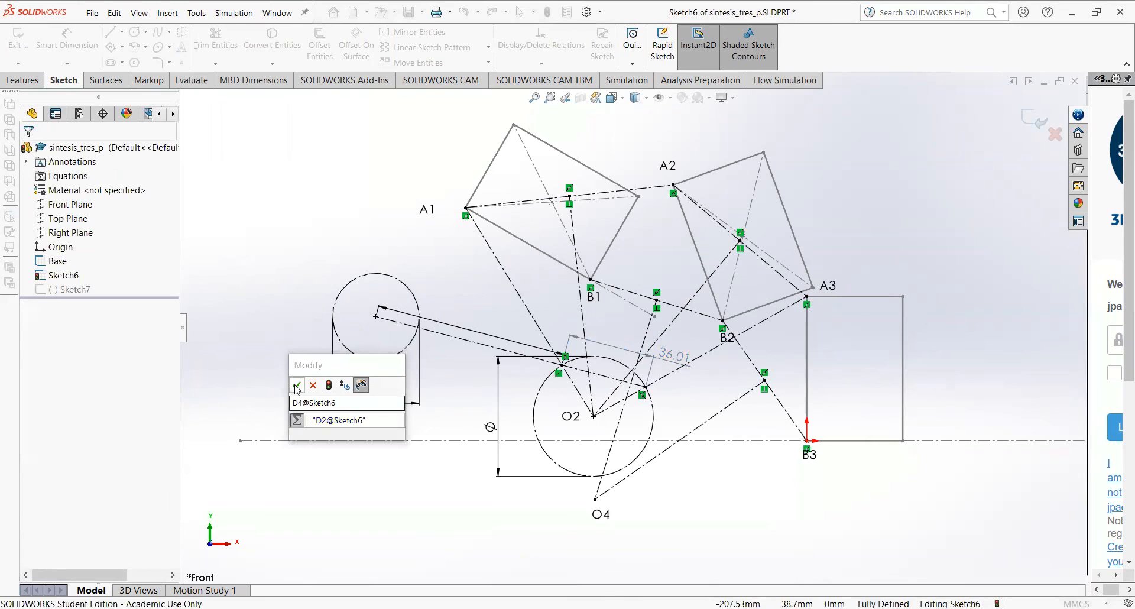
- Close the bisector sketch and open the linkage sketch, Sketch7, for editing
left_click(1034, 120)
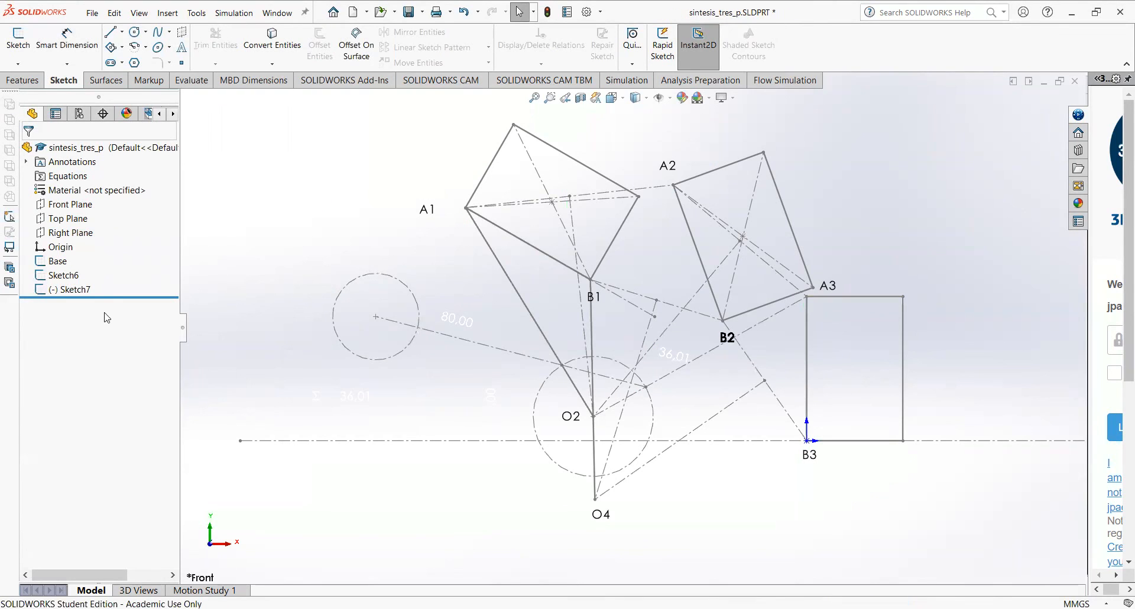
left_click(62, 289)
left_click(81, 261)
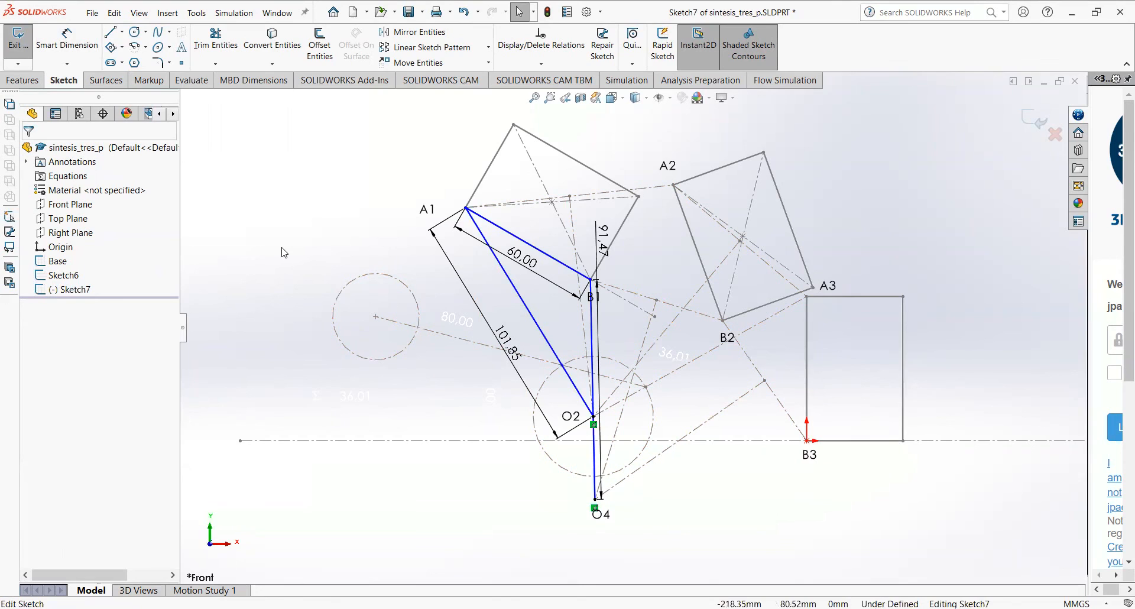
- Draw a crank line about 18 mm long from the small circle's centre to its edge, then a coupler line about 98 mm long to the O2 circle on link A1-O2
left_click(110, 34)
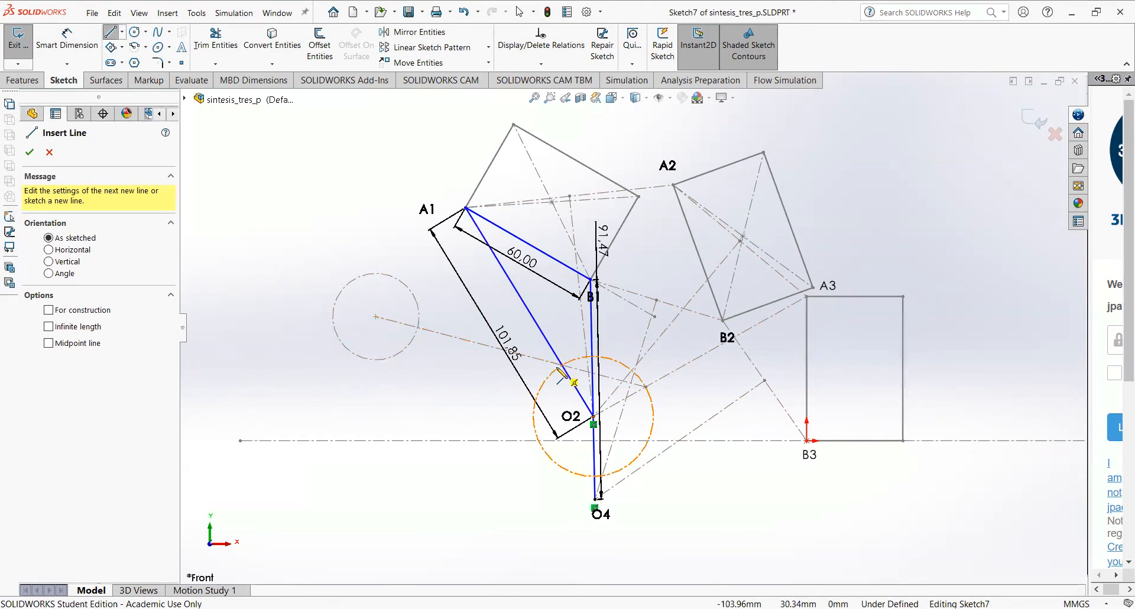
left_click(376, 317)
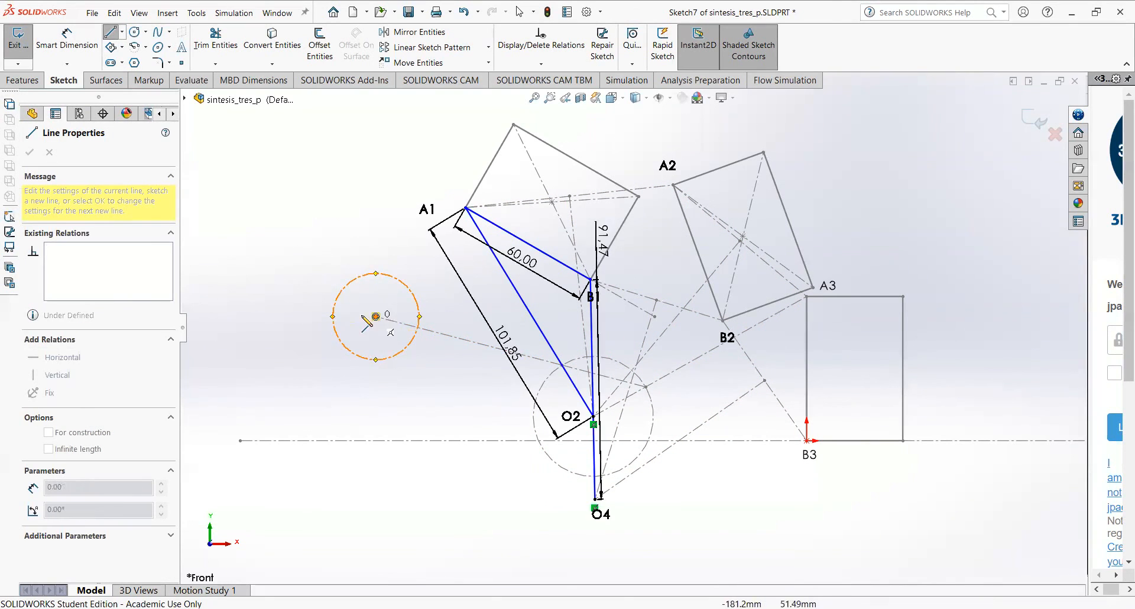
left_click(335, 308)
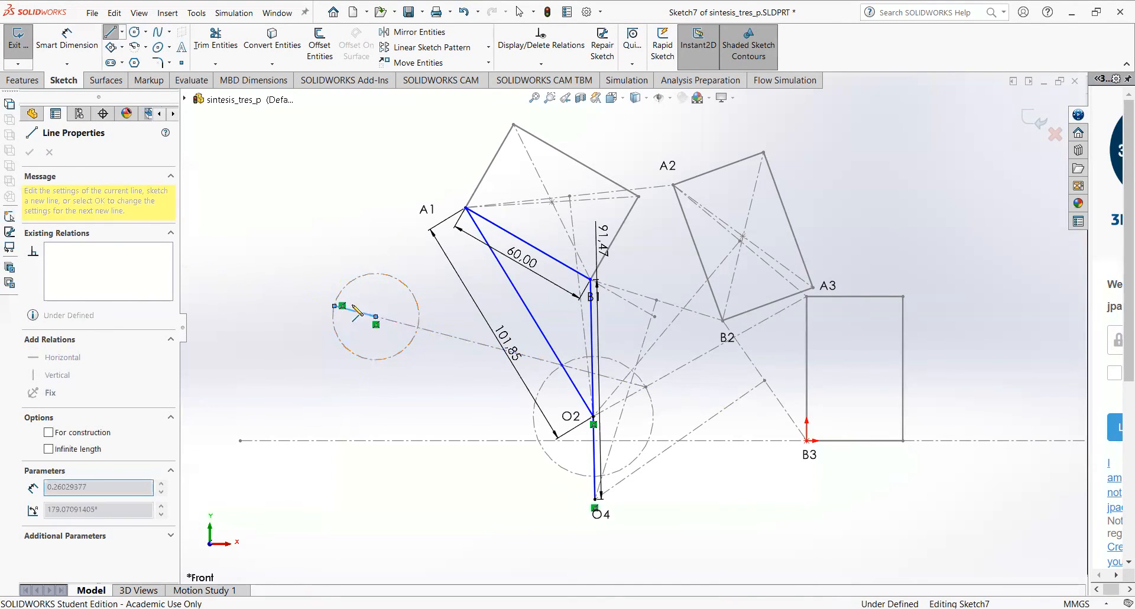
double_click(562, 366)
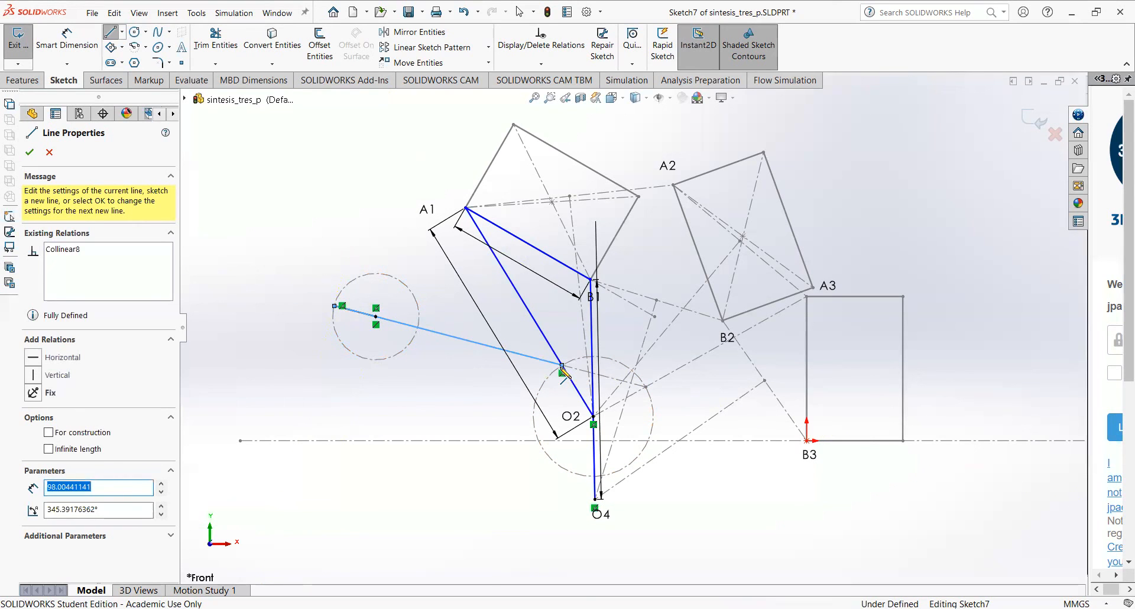
key("Escape")
key("Escape")
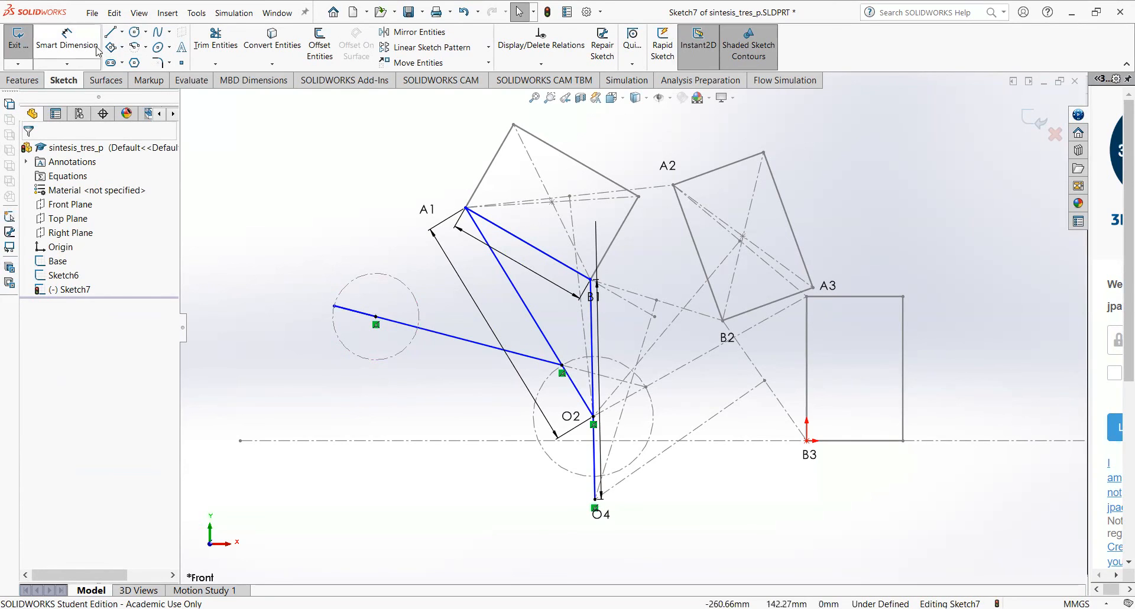
- Dimension the lengths of the coupler line and the short crank line, accepting their drawn values
left_click(66, 39)
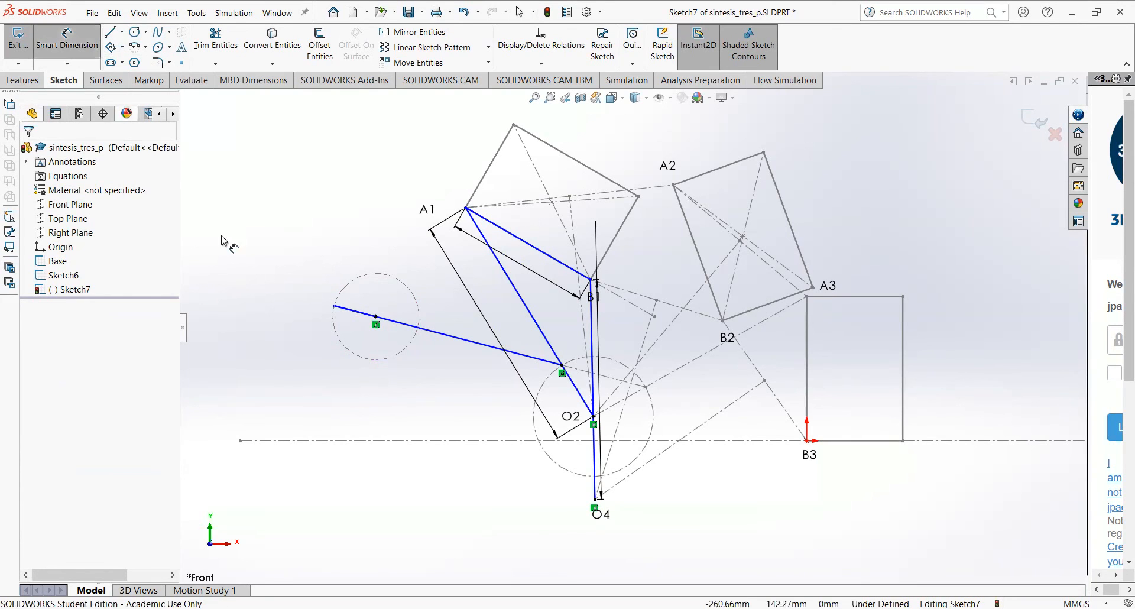
left_click(406, 331)
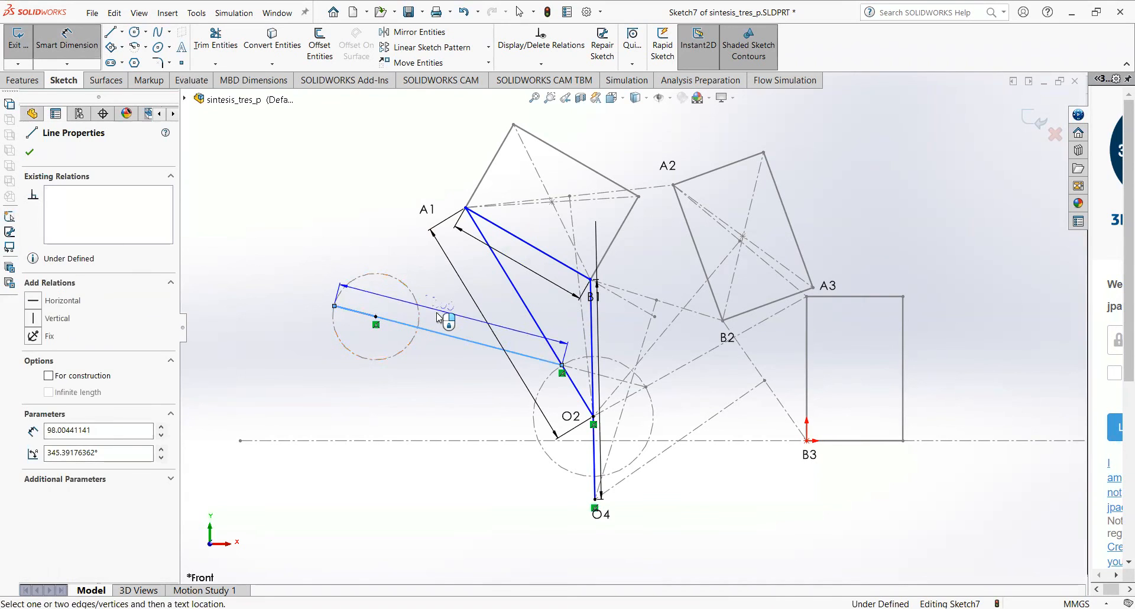
left_click(438, 319)
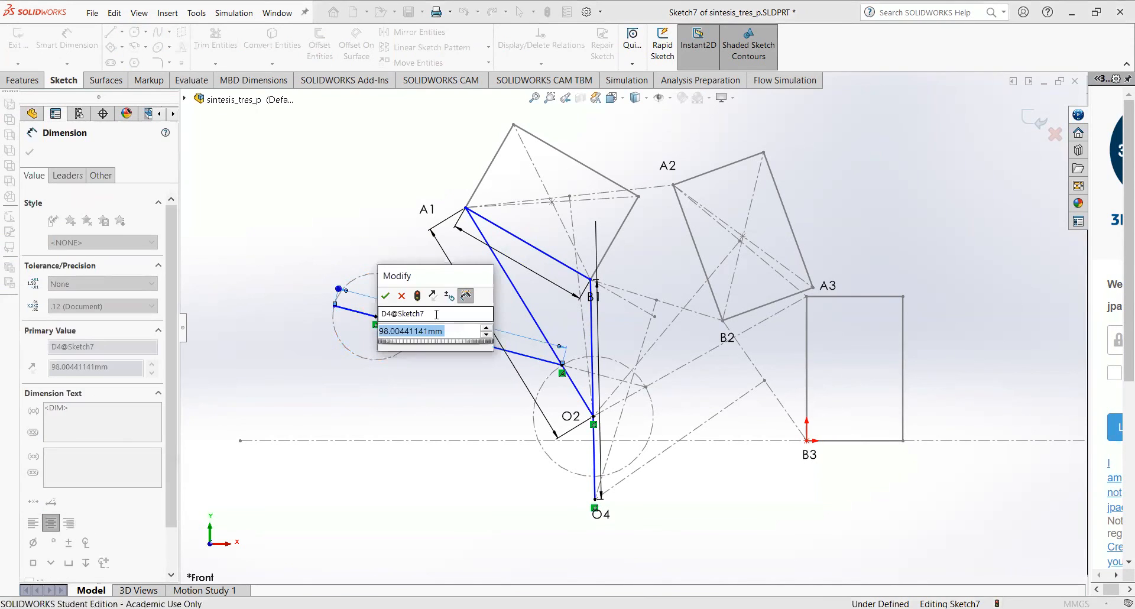
key("Return")
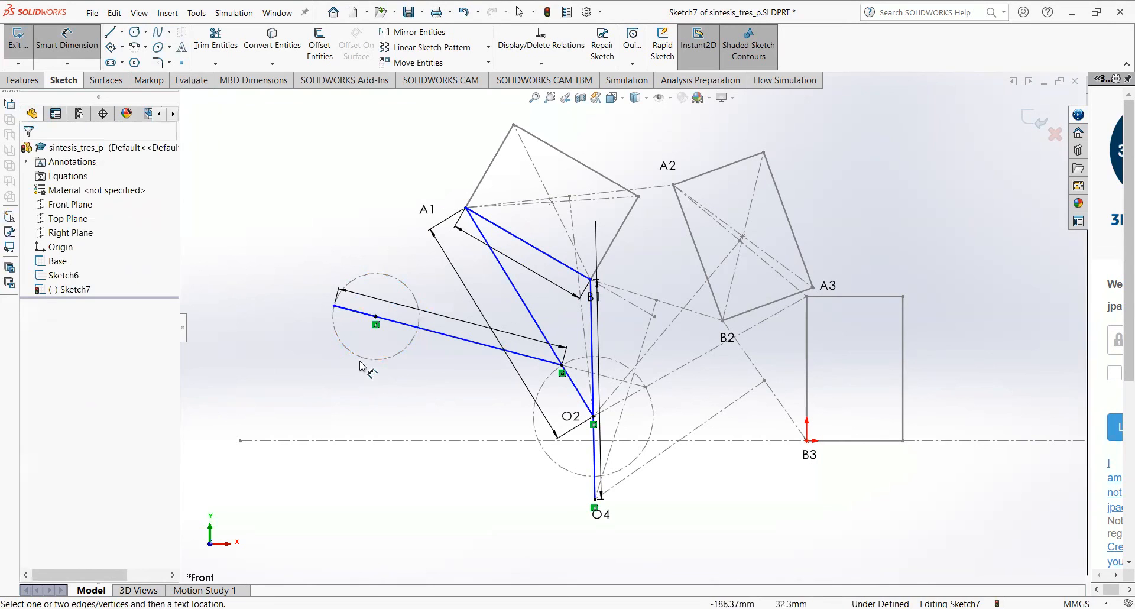
left_click(357, 314)
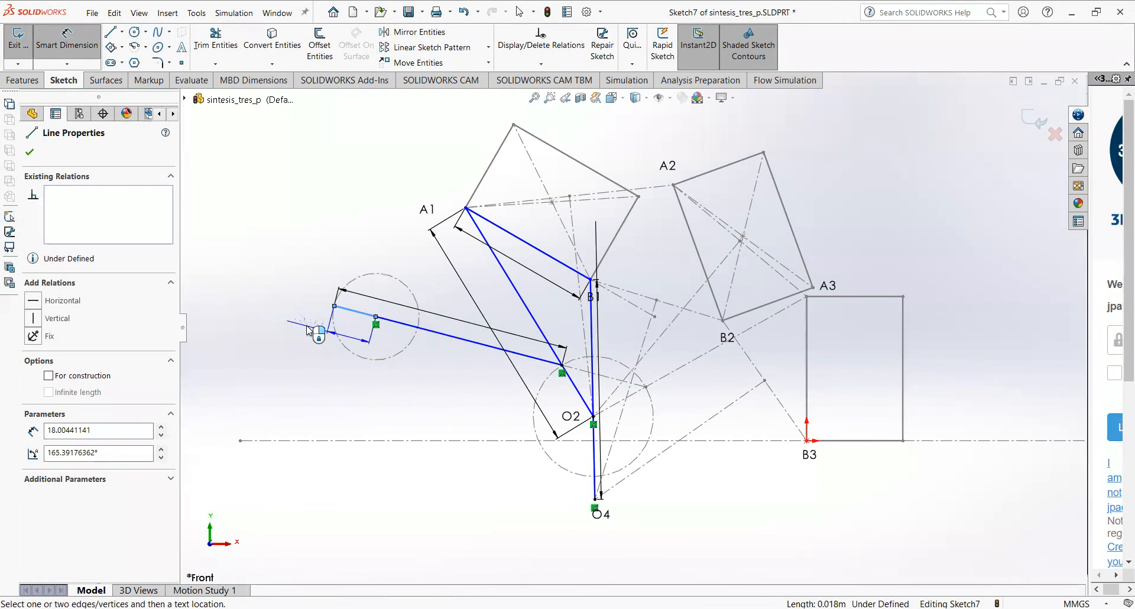
left_click(304, 330)
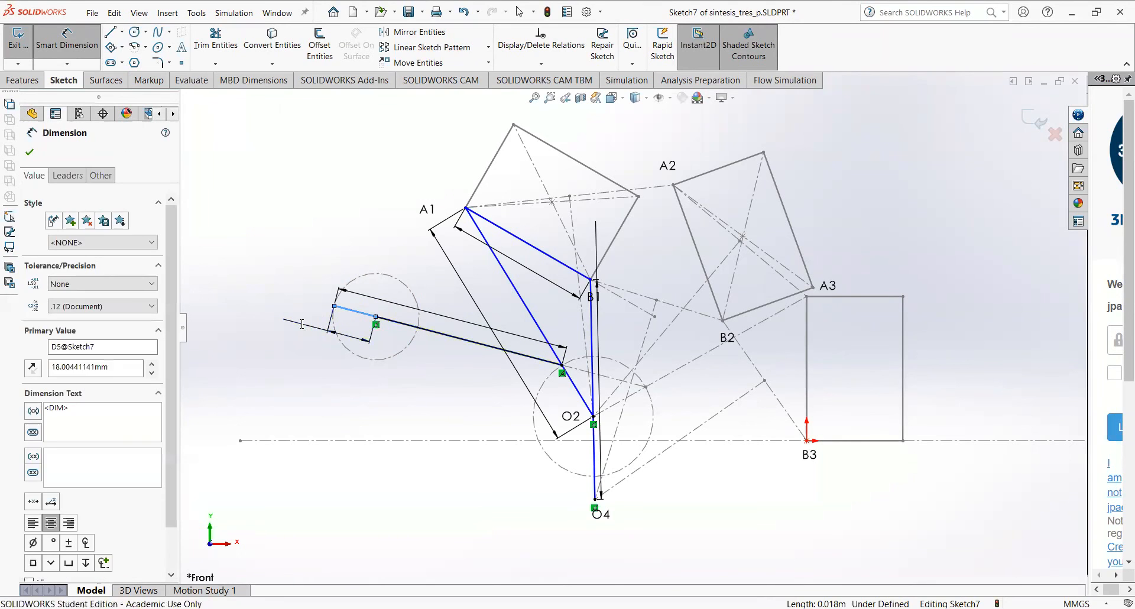
key("Return")
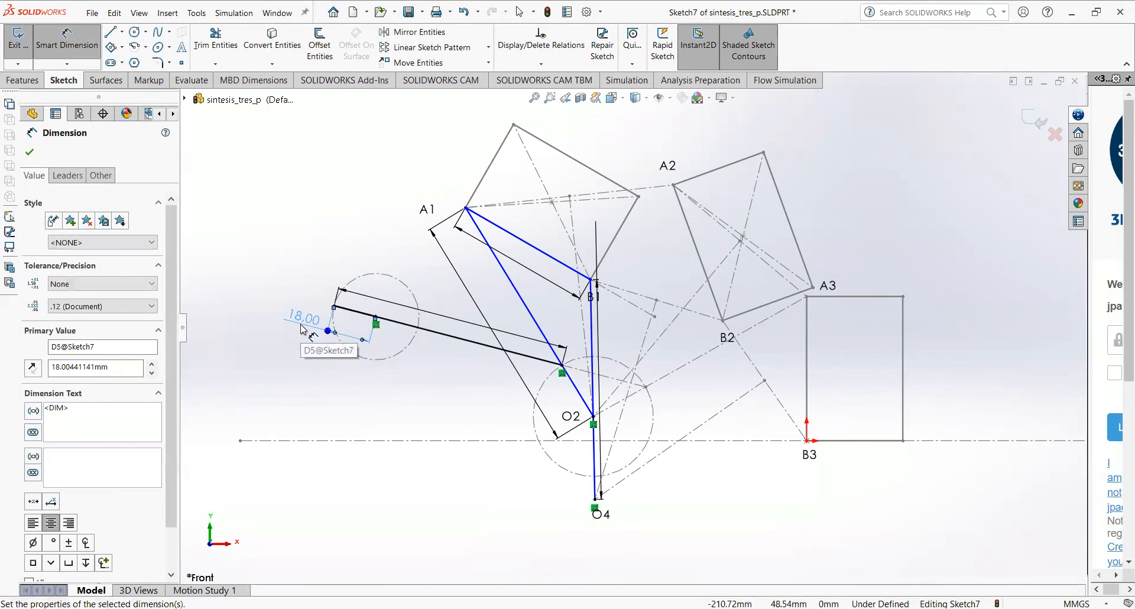
left_click(447, 383)
key("Escape")
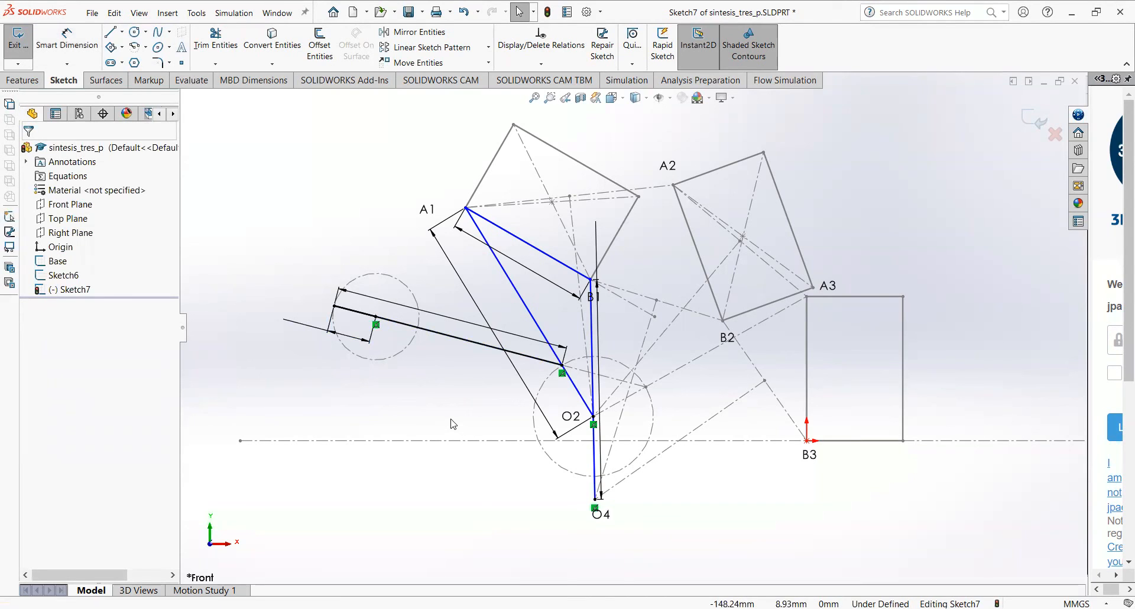
- Delete the relation fixing the coupler's end on the O2 circle and move the coupler slightly off that point
left_click(561, 374)
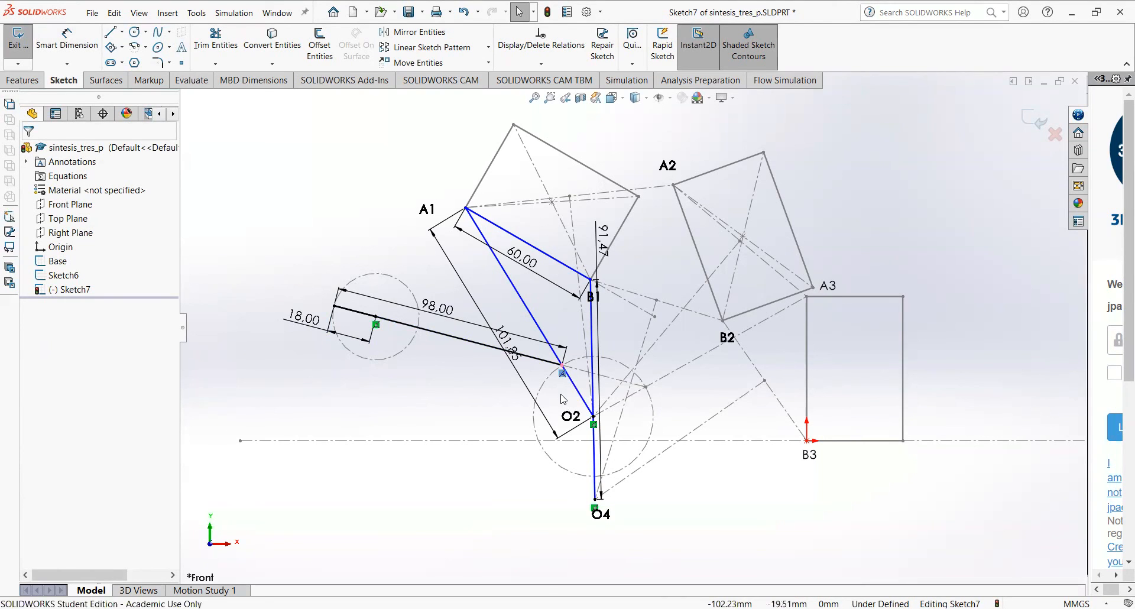
key("Delete")
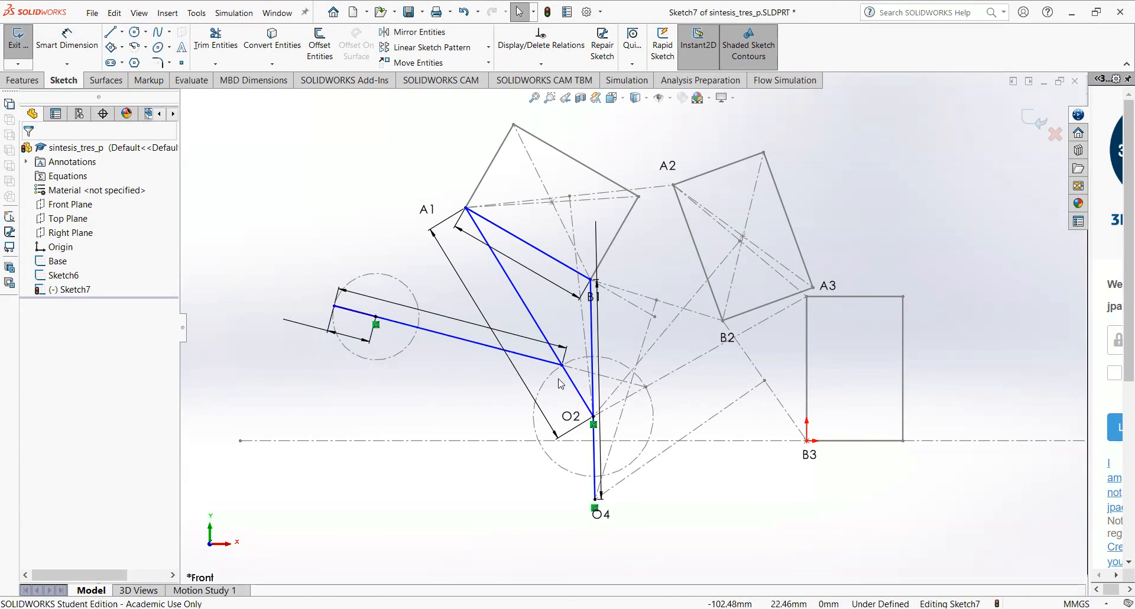
left_click_drag(534, 358, 530, 371)
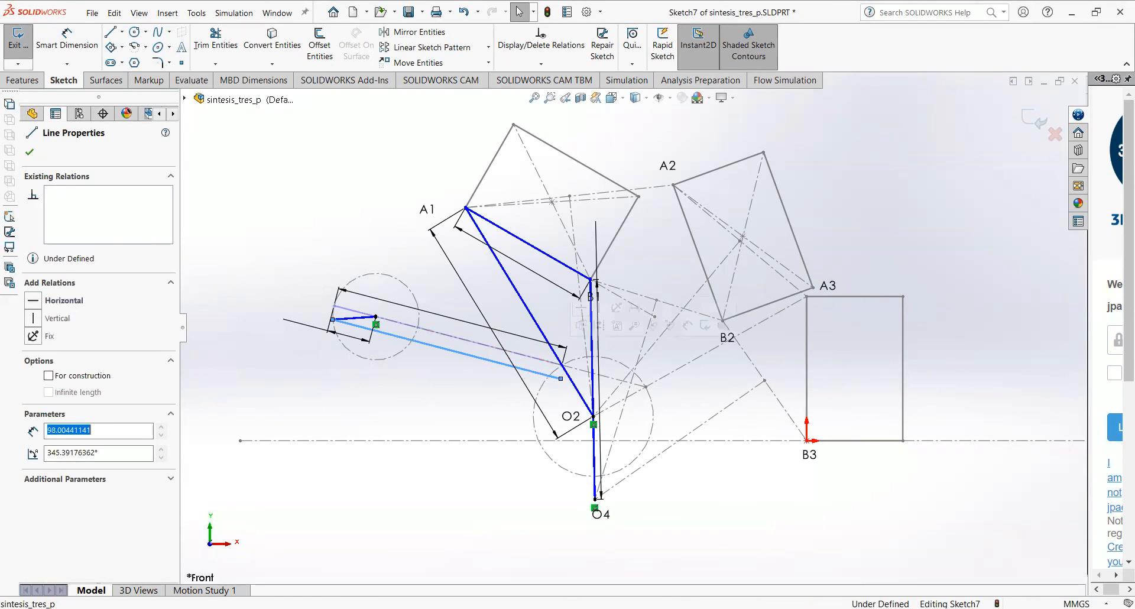
- Make the coupler's free end coincident with the link from A1 to O2
left_click(560, 379)
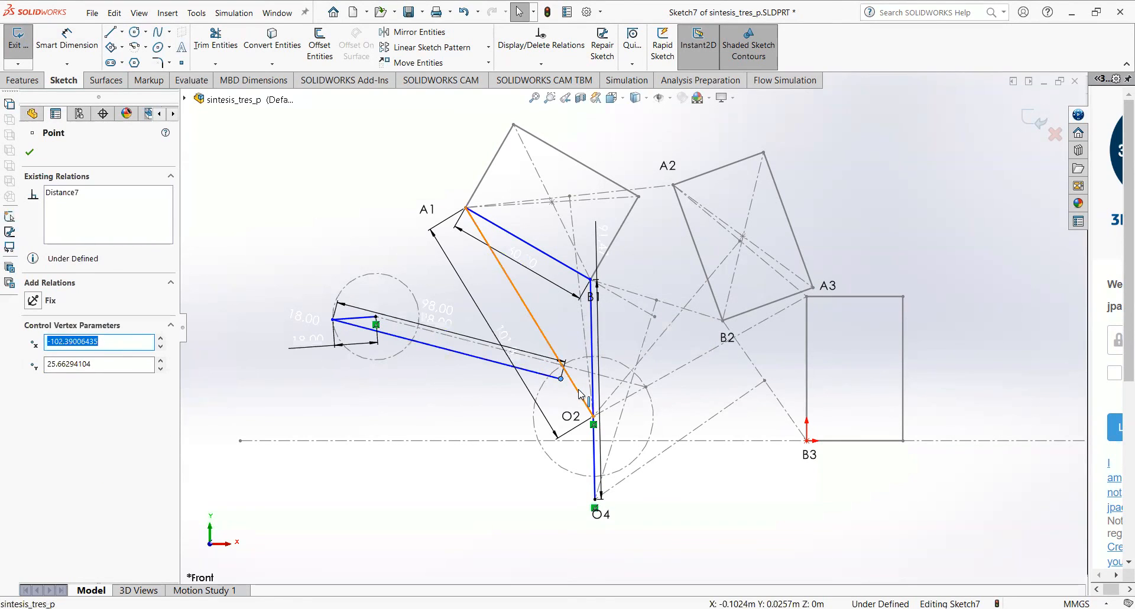
left_click(579, 394, "ctrl")
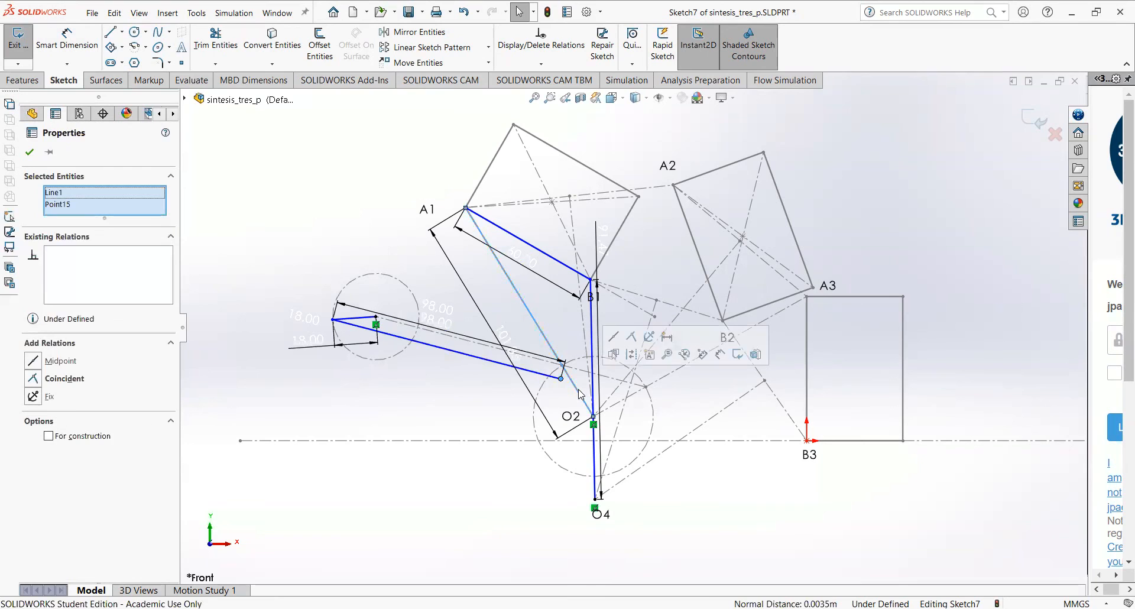
left_click(631, 337)
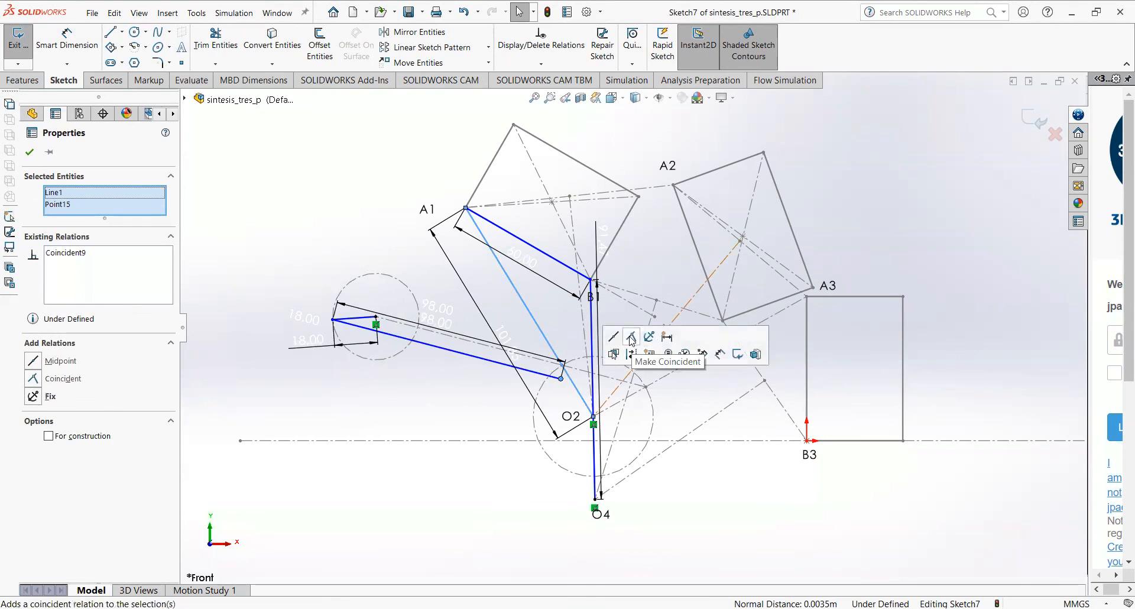
left_click(389, 502)
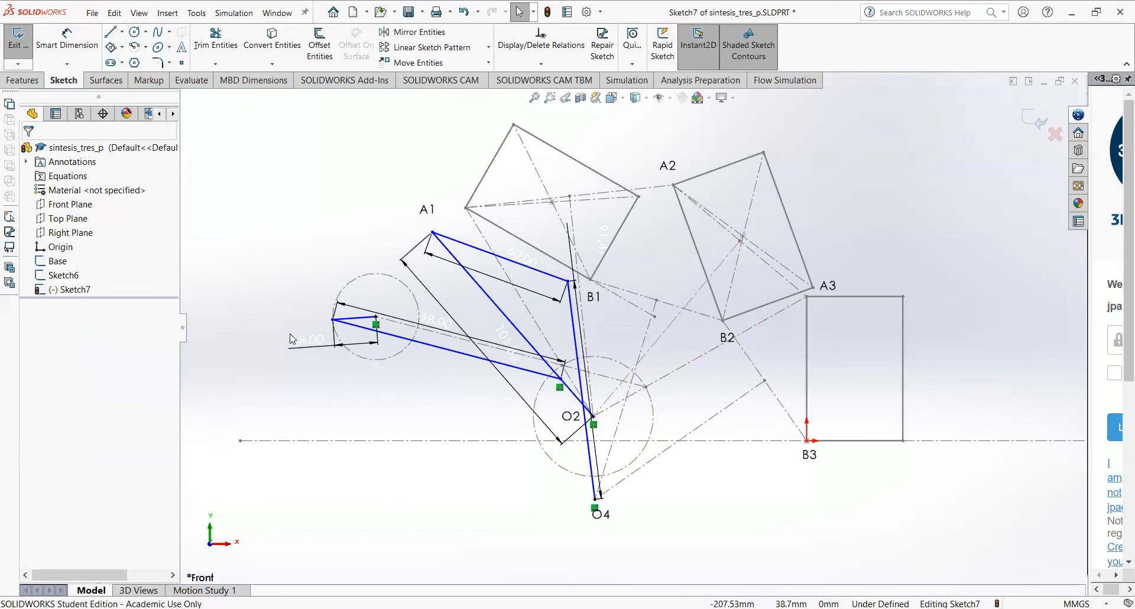
- Dimension the distance between pivot O2 and the coupler's end on the A1-O2 link without entering a new value
left_click(66, 42)
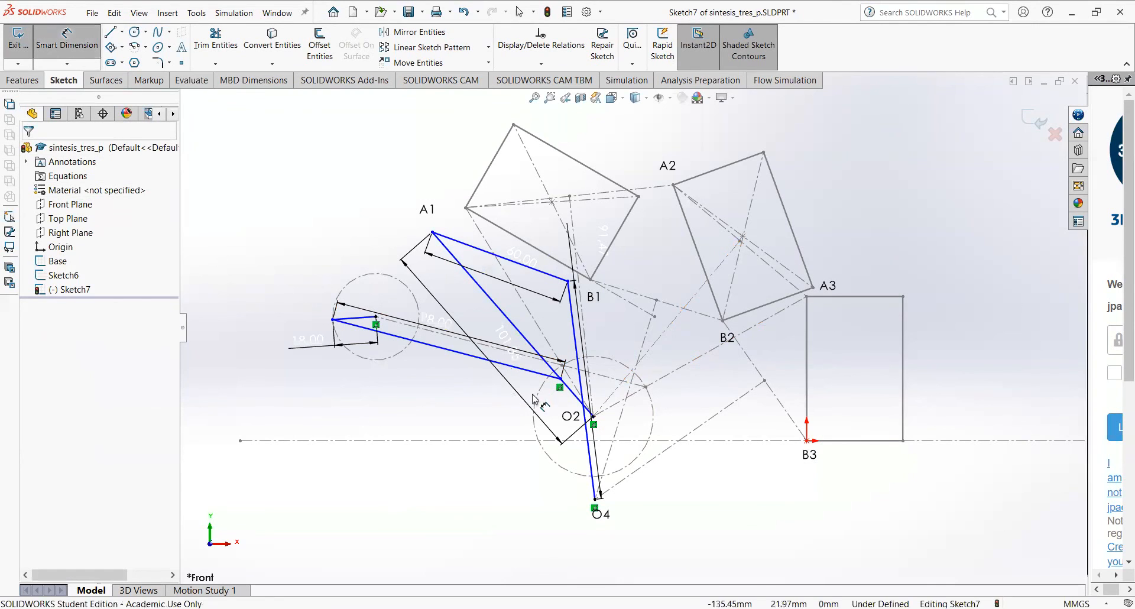
left_click(560, 379)
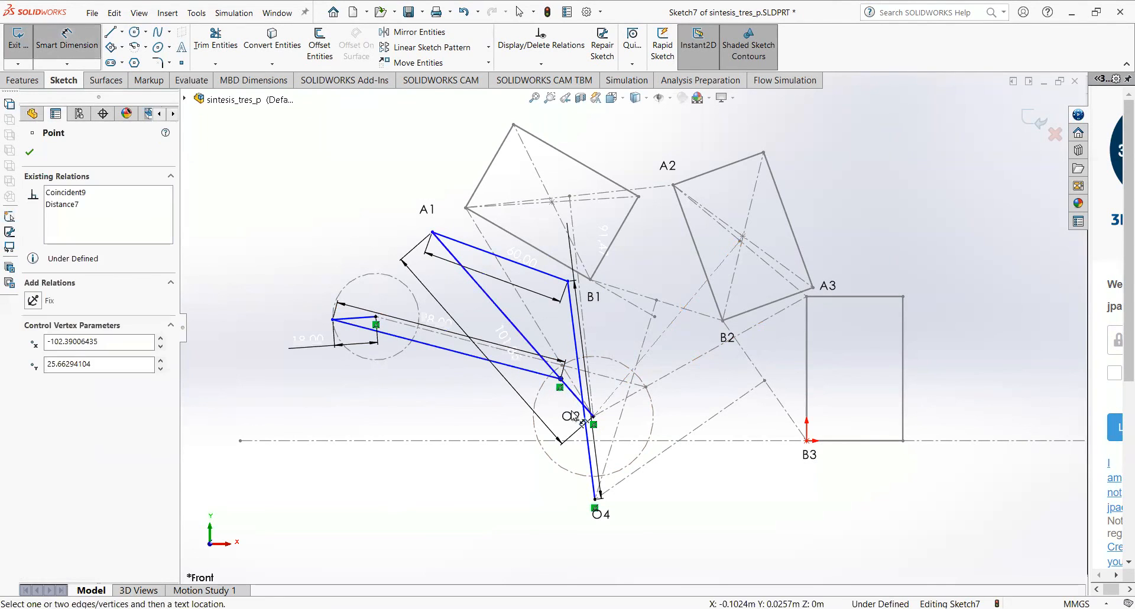
left_click(593, 417)
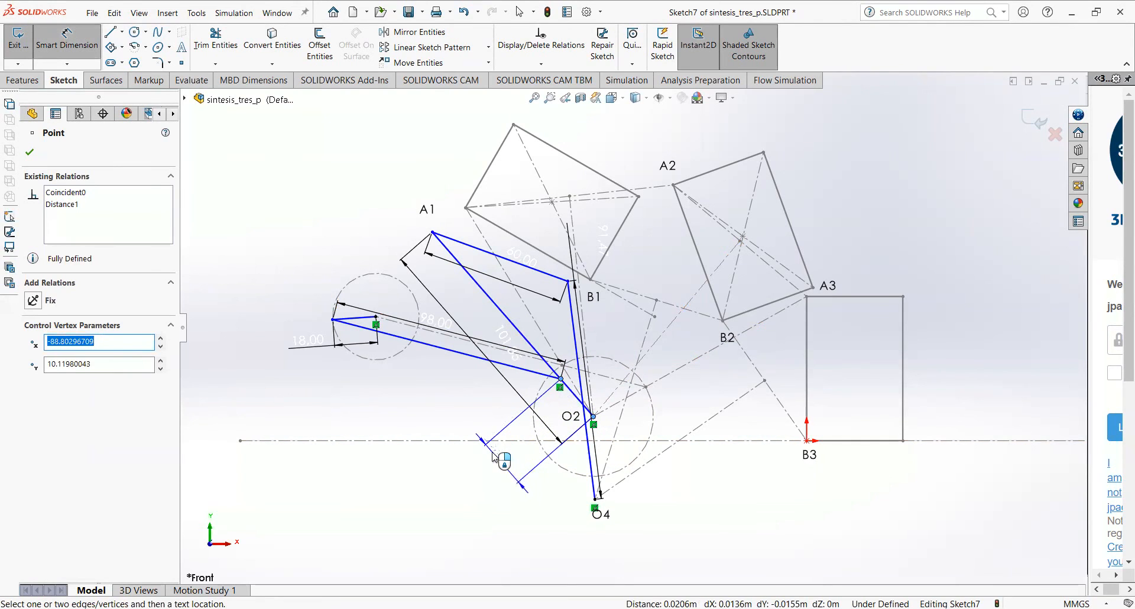
left_click(496, 467)
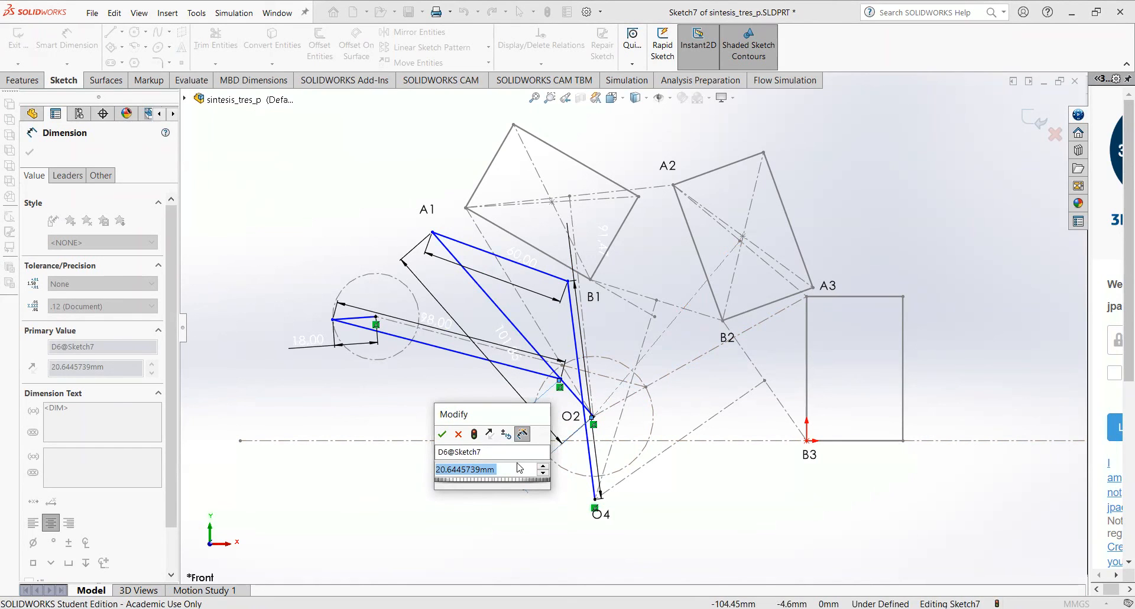
type("=")
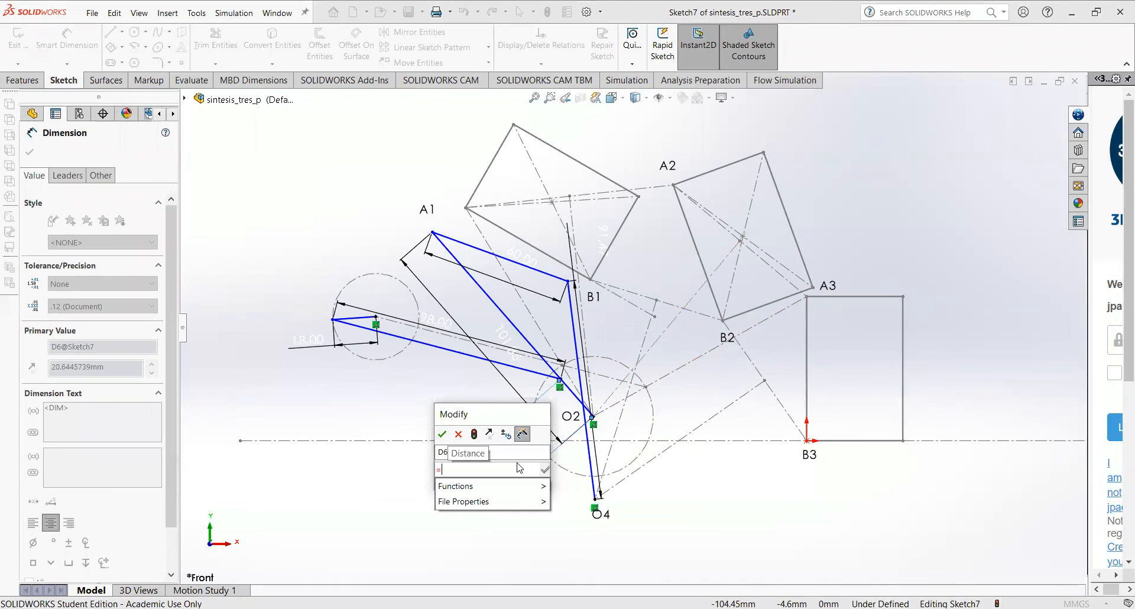
key("BackSpace")
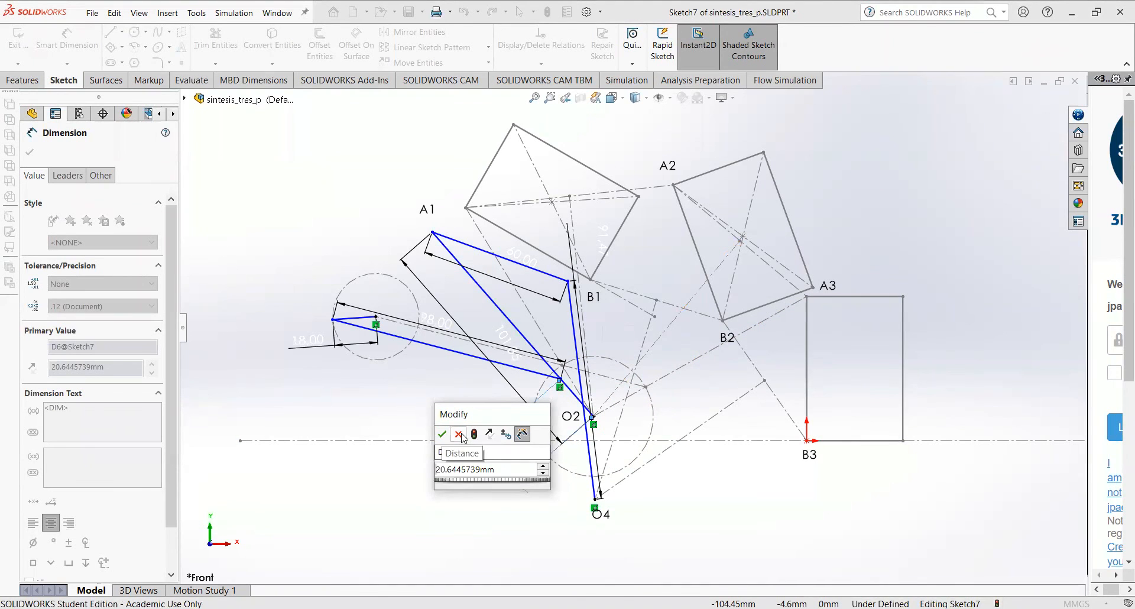
left_click(459, 434)
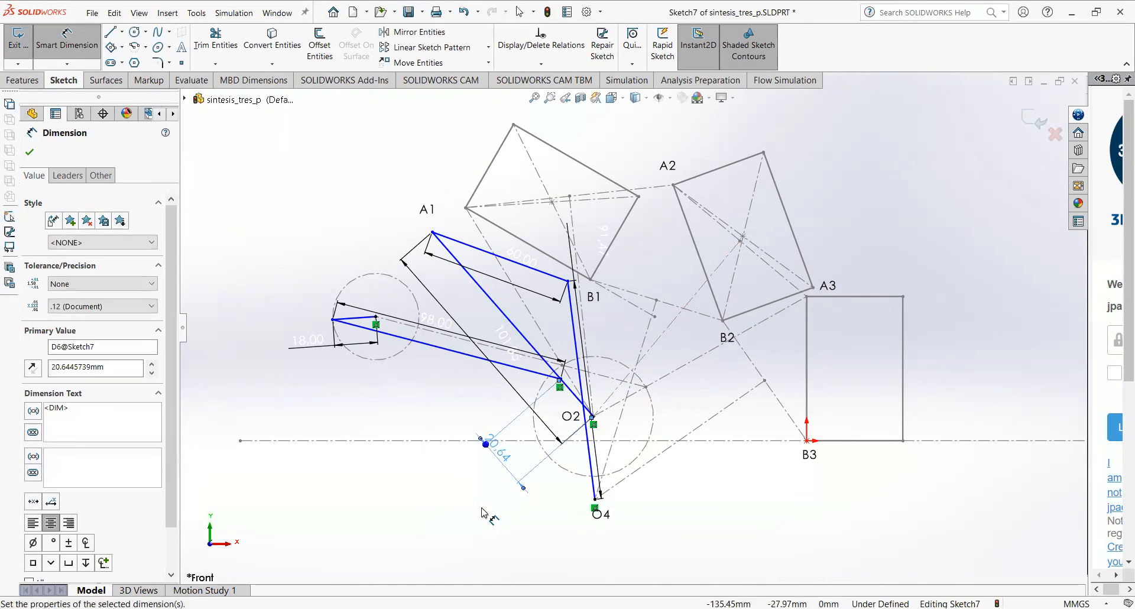
- Delete the dimension between pivot O2 and the coupler's end on the A1-O2 link
key("Escape")
key("Escape")
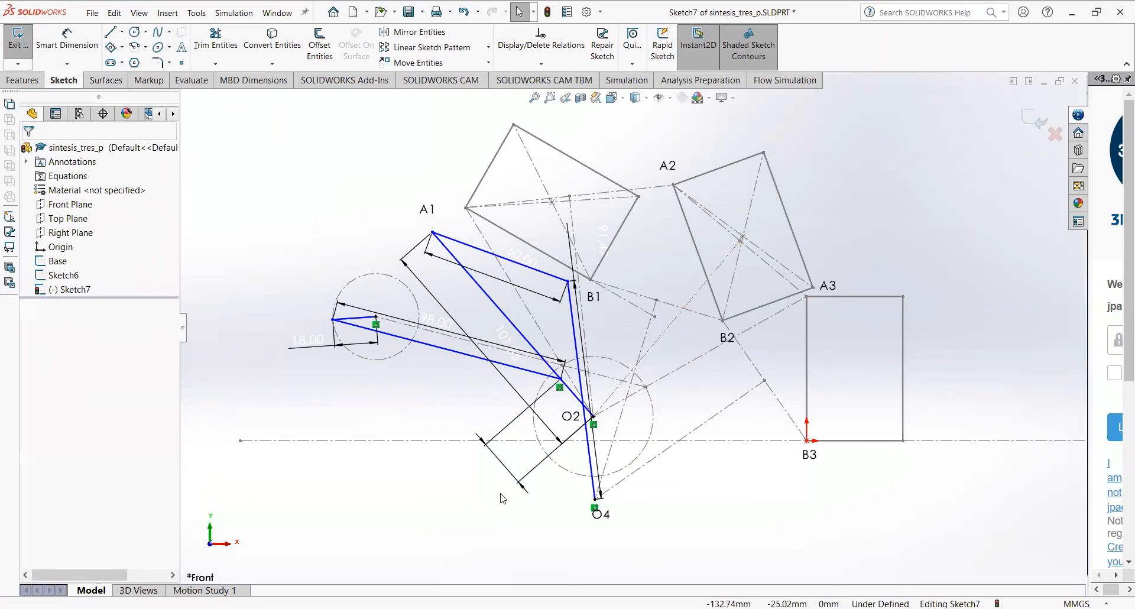
left_click(535, 470)
key("Delete")
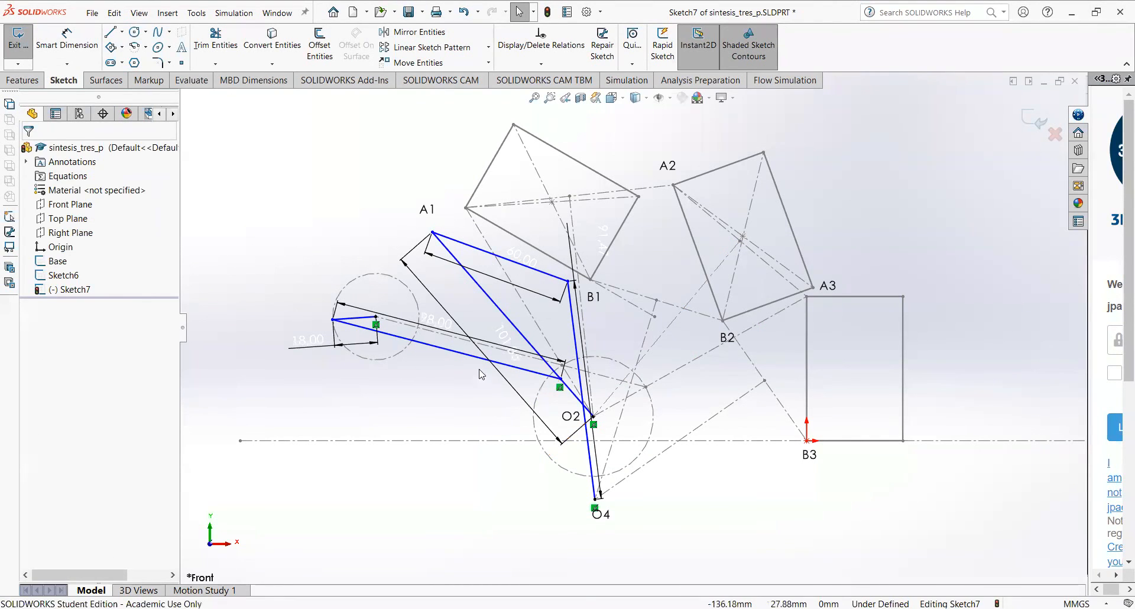
- Move the four-bar linkage into its first position by bringing the O2 link's free end onto the rectangle corner at A1
left_click_drag(449, 221, 466, 208)
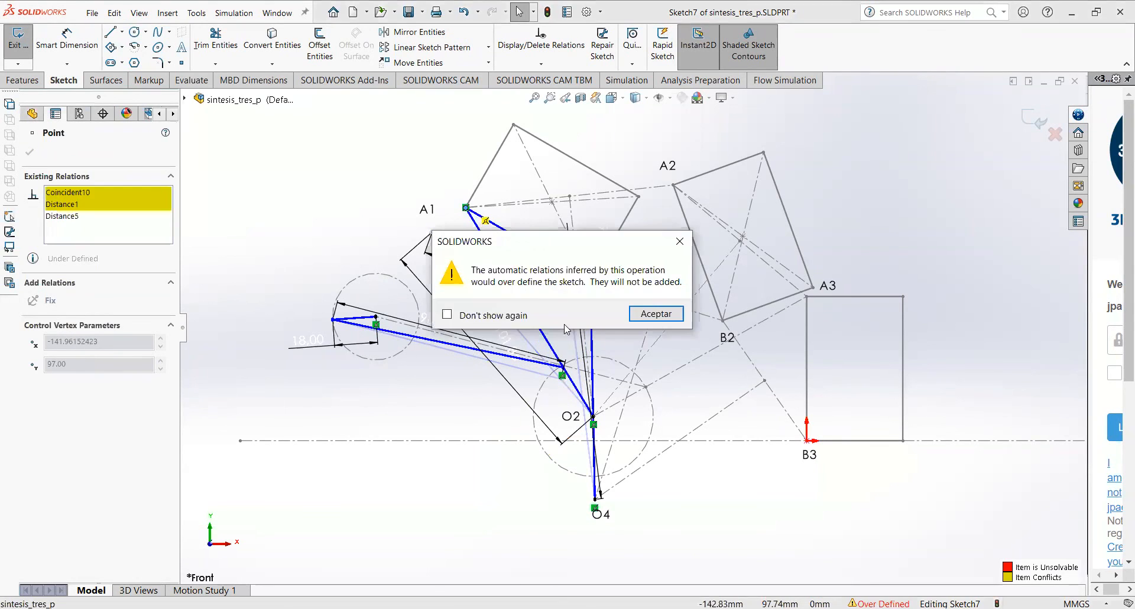
left_click(649, 314)
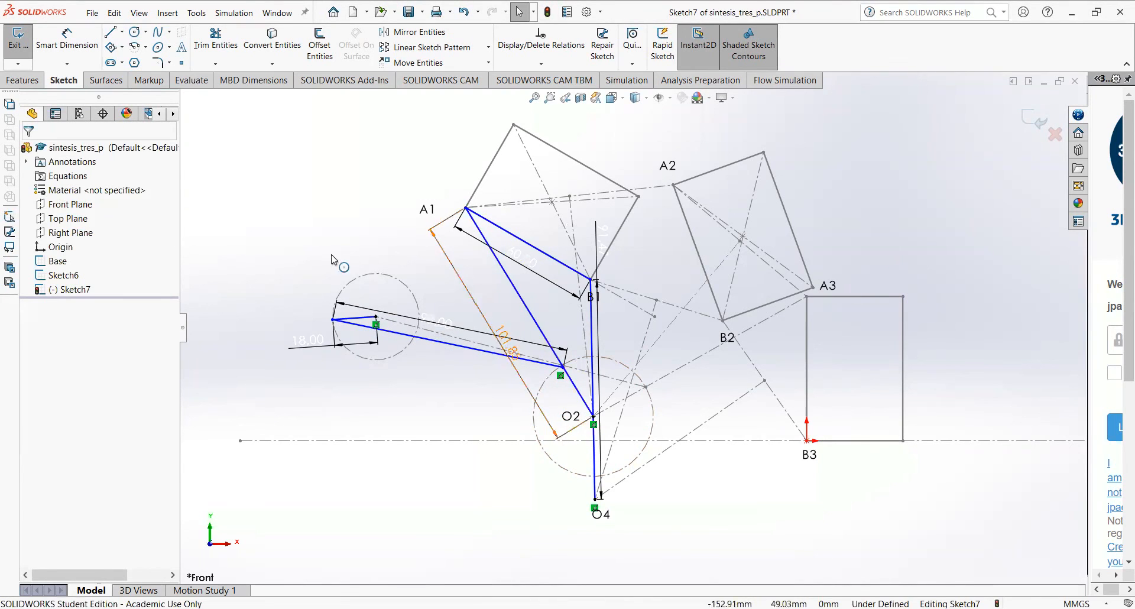
left_click(67, 44)
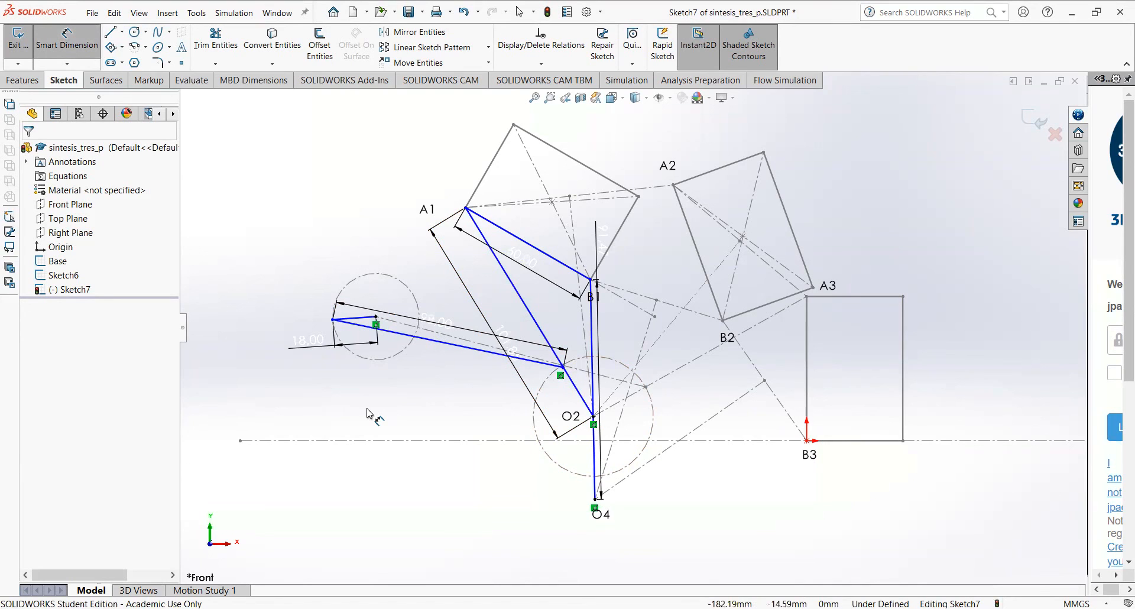
key("Escape")
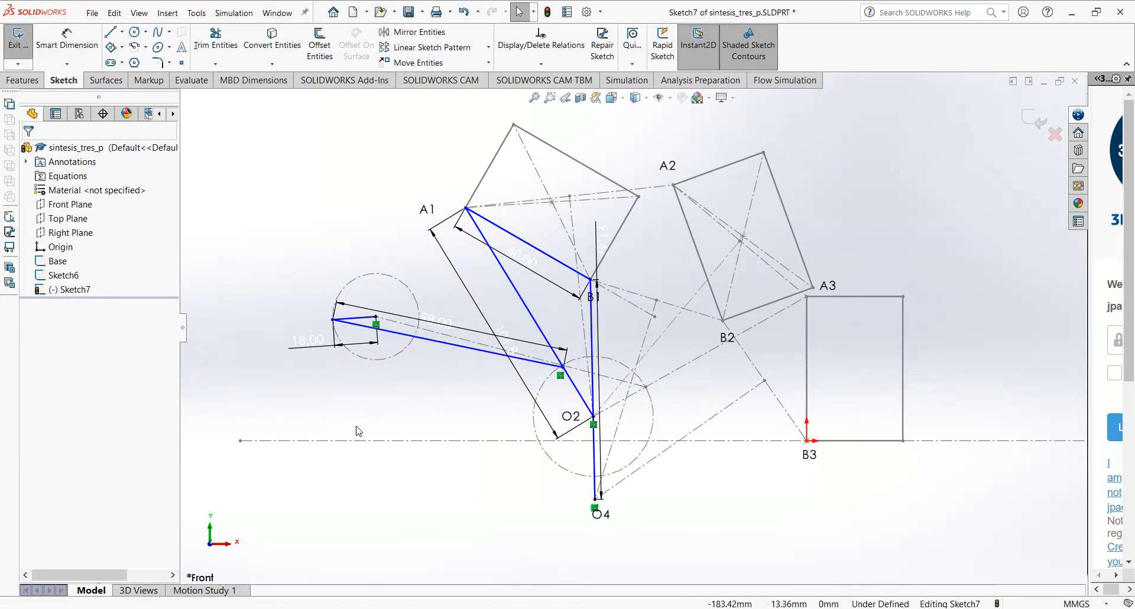
- Rotate the crank's outer end along its circle until the crank lines up with the coupler on the construction line
left_click(334, 320)
left_click_drag(335, 312, 334, 306)
key("Return")
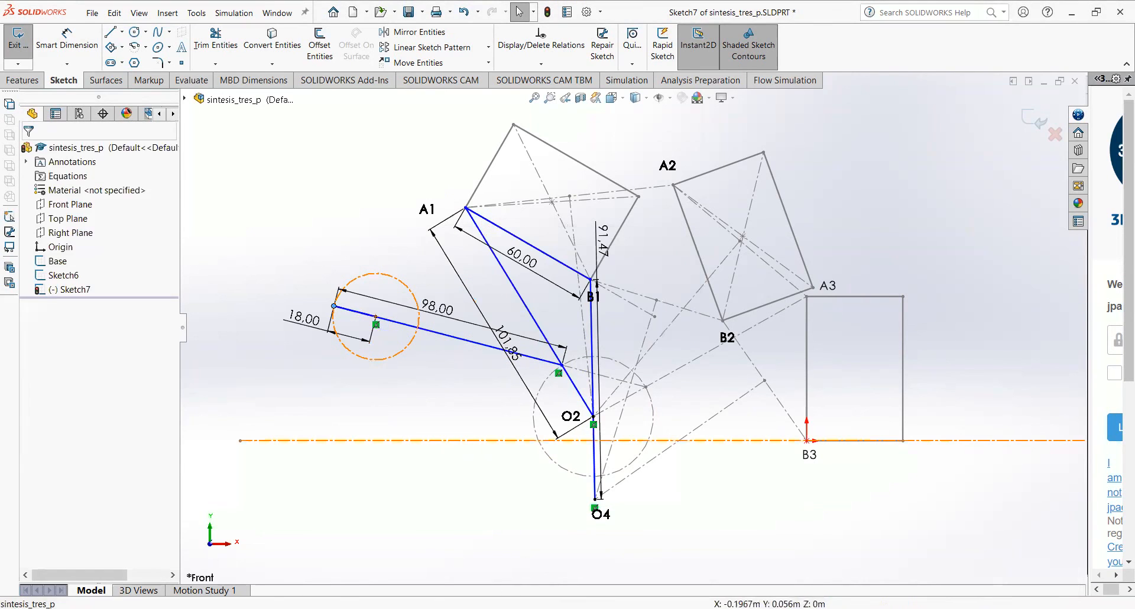
- Dimension the distance between pivot O2 and the coupler's end on the A1-O2 link, accepting the drawn value
left_click(67, 38)
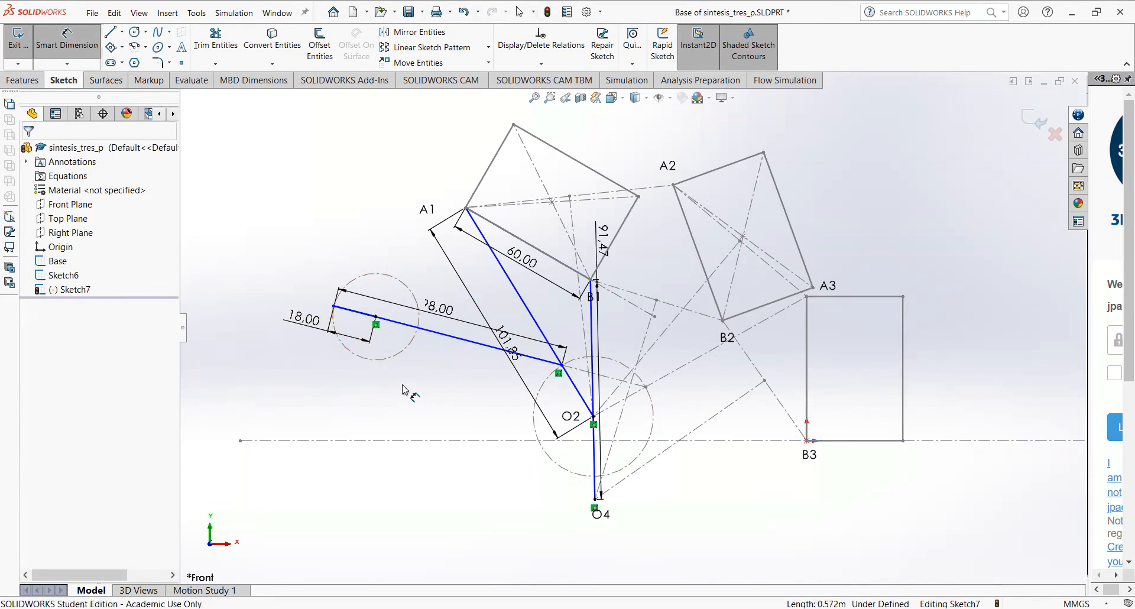
left_click(561, 366)
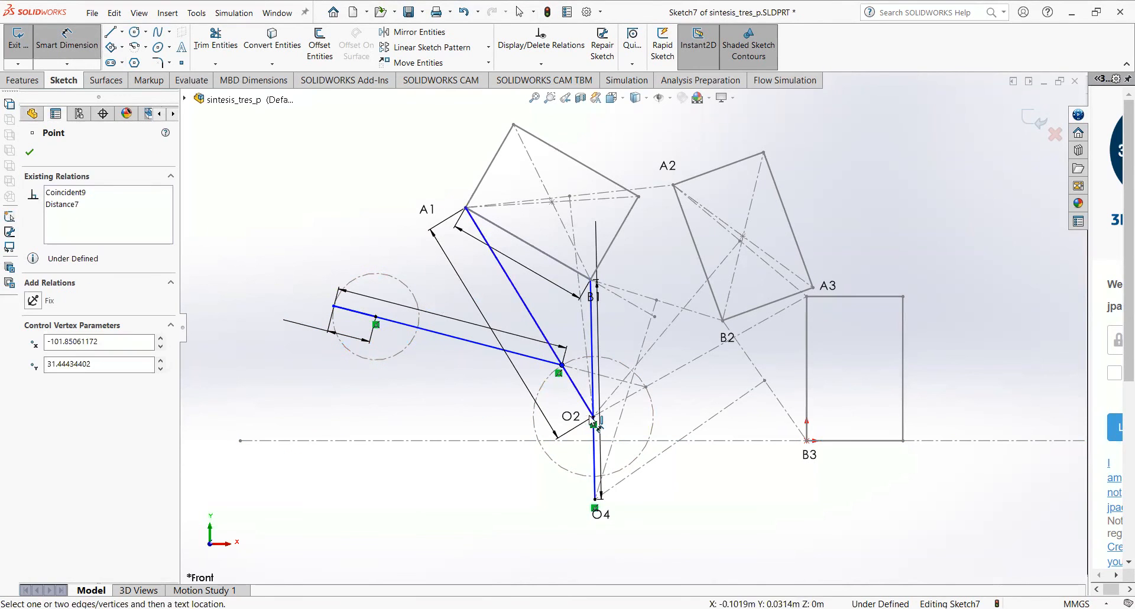
left_click(596, 419)
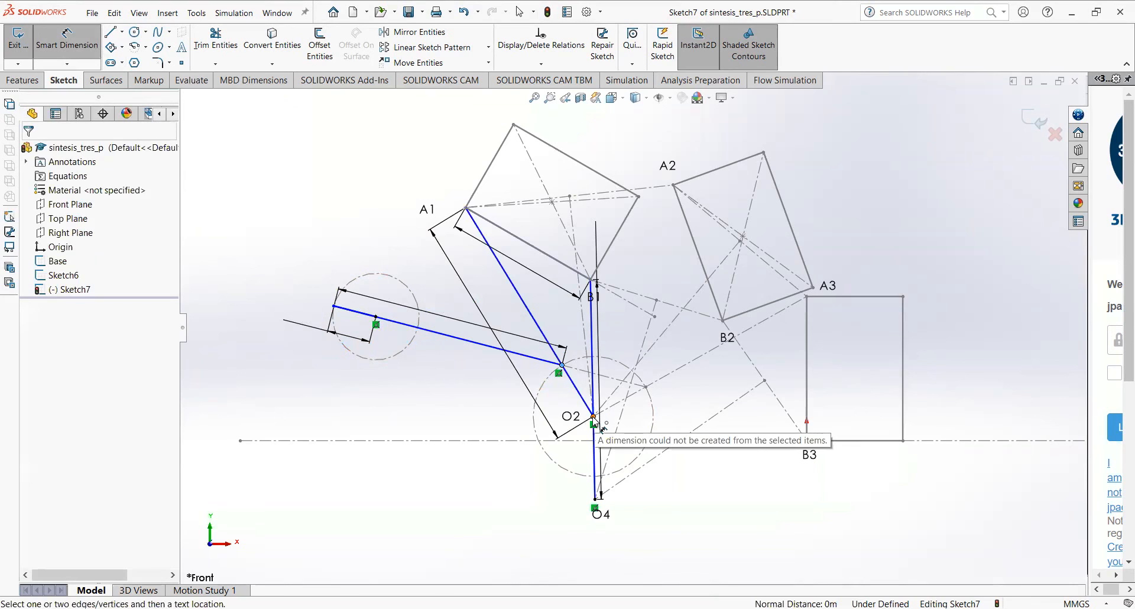
left_click(593, 417)
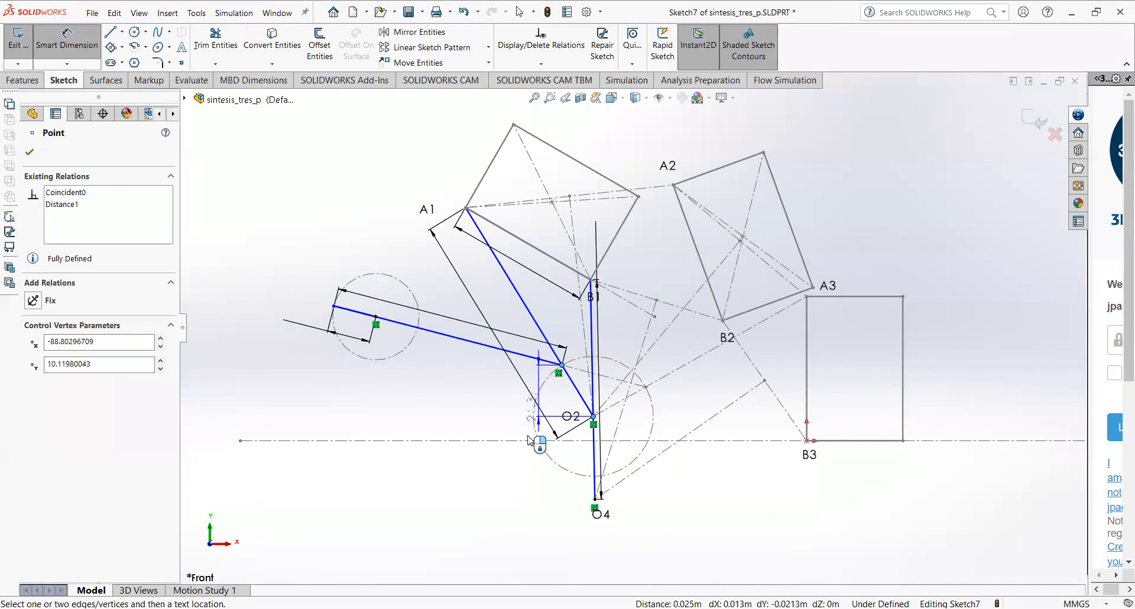
left_click(500, 460)
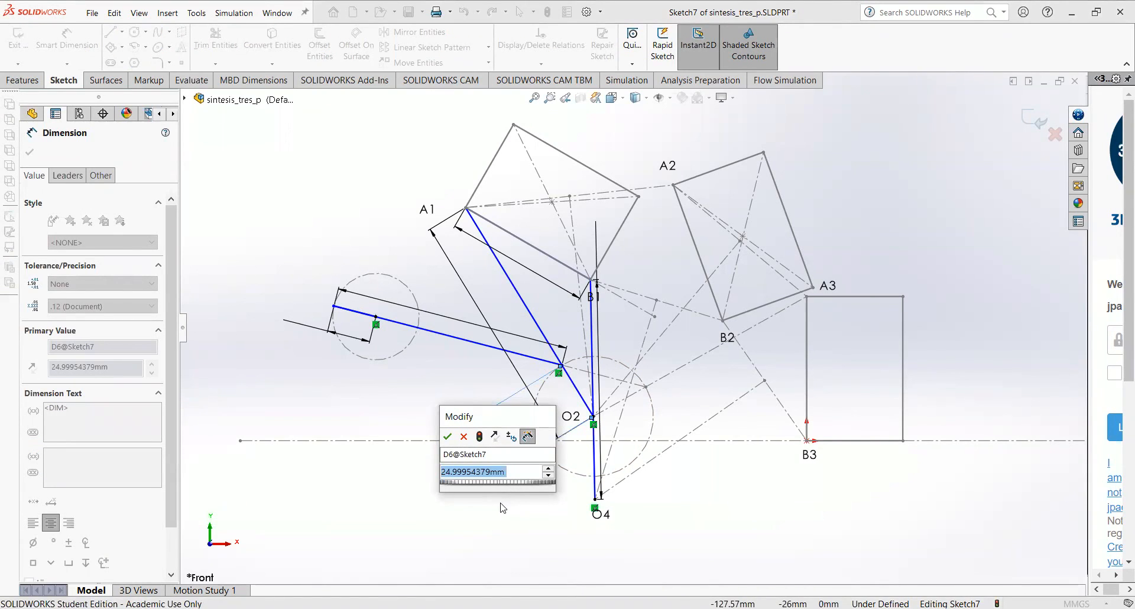
key("Return")
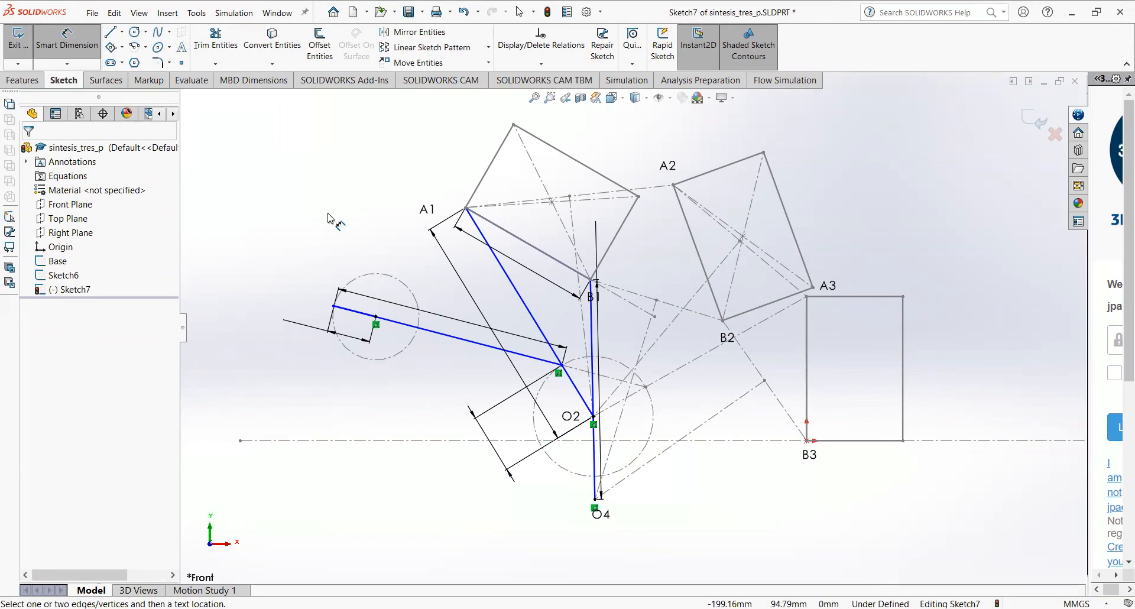
- Rotate the crank's outer end around its circle to the side facing the linkage, driving the four-bar towards the second position
key("Escape")
left_click(334, 306)
left_click_drag(335, 306, 391, 301)
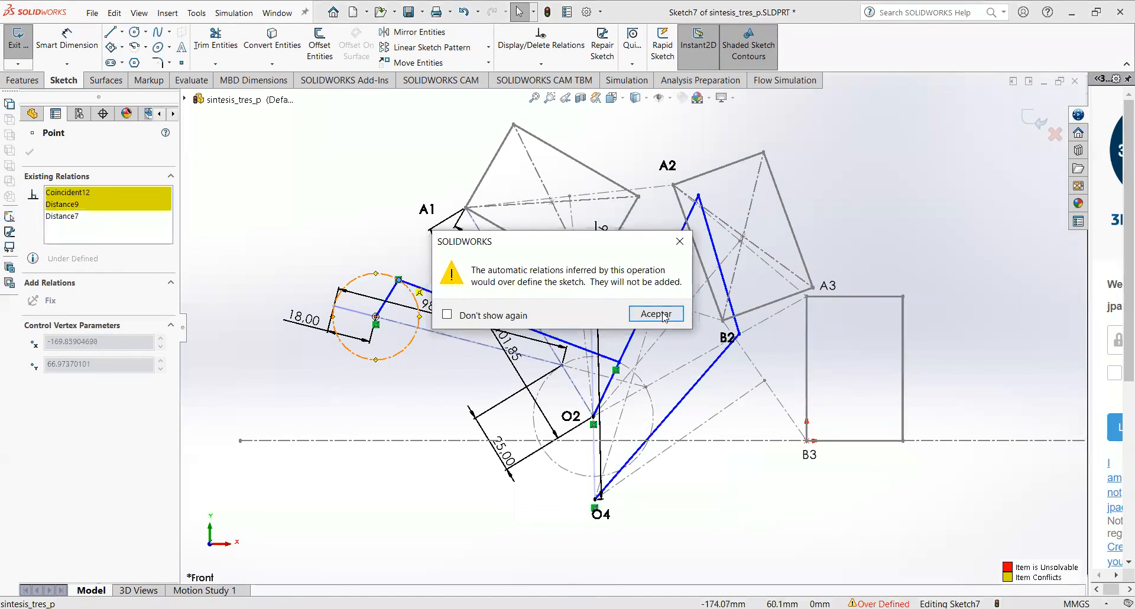
key("Return")
key("z")
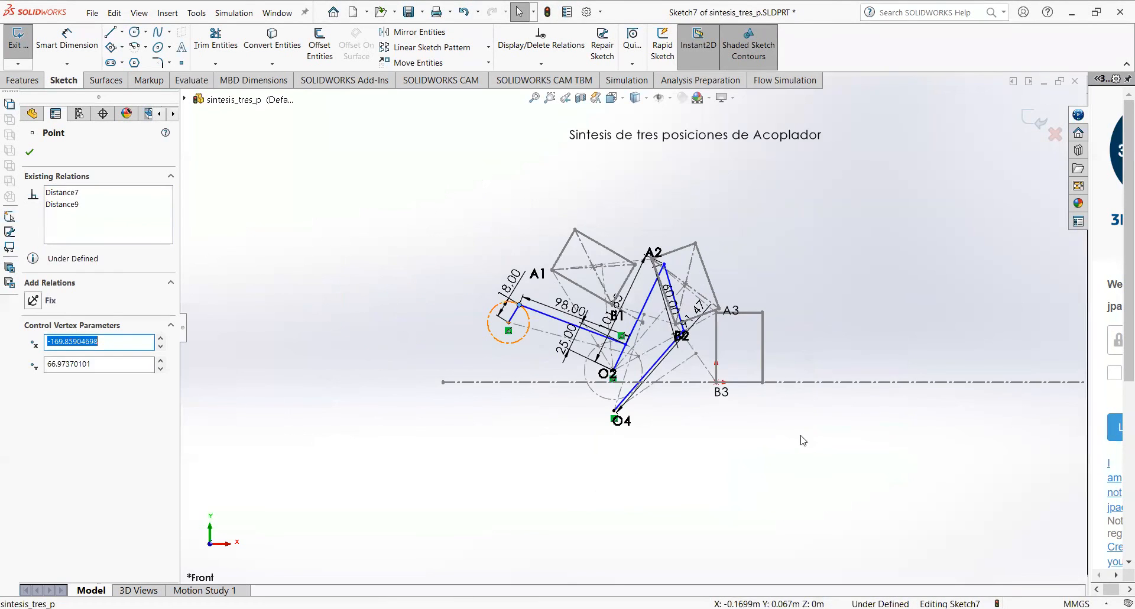
scroll(782, 404, "down", 2)
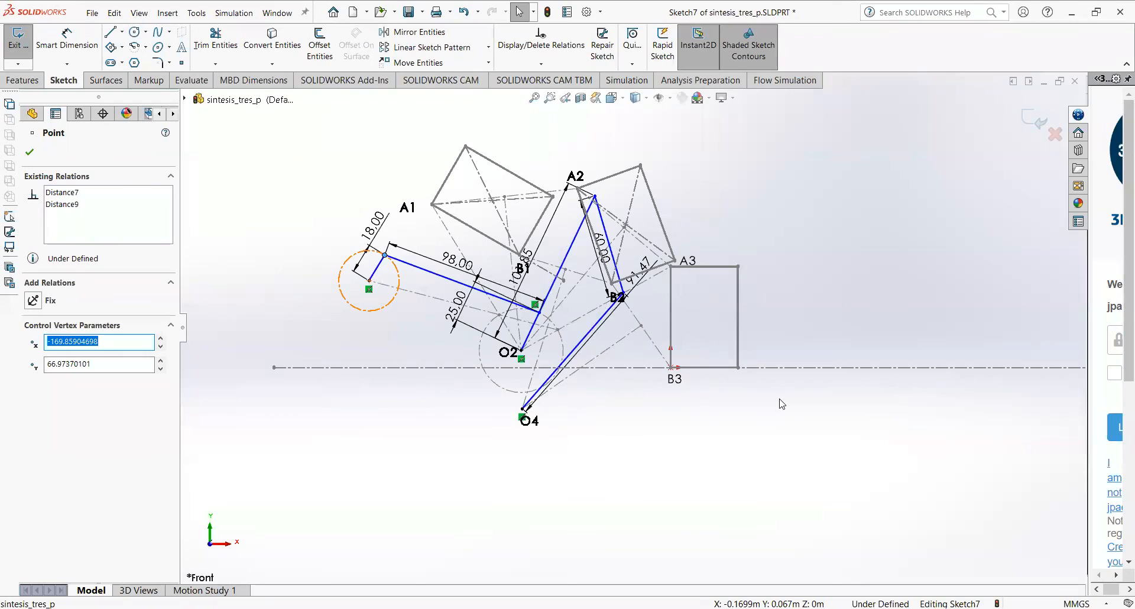